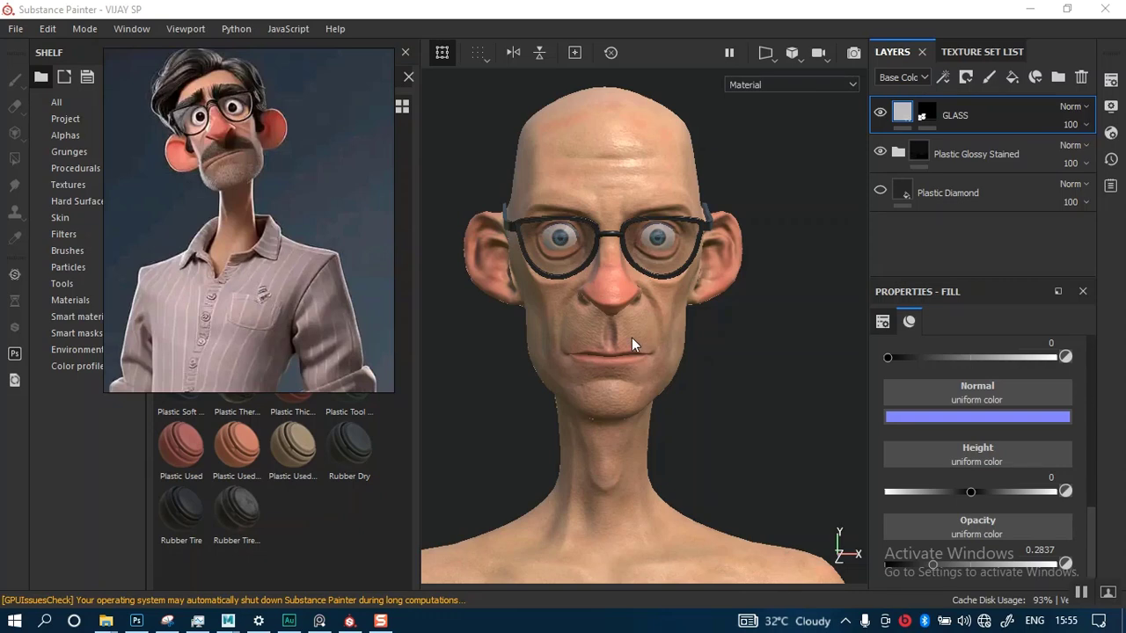
Select the ENGLISH_SHIRT_MA texture set and isolate it so only the shirt shows, framed in the viewport.
alt+drag(621, 417, 623, 383)
middle_drag(267, 327, 274, 234)
alt+right_drag(825, 190, 880, 158)
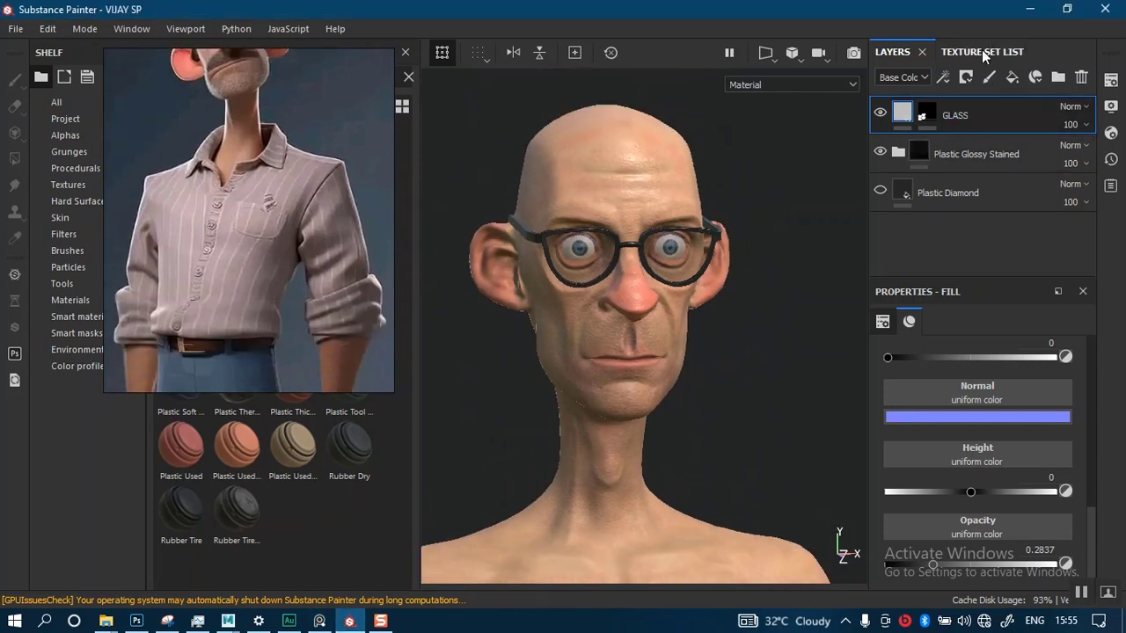
click(980, 52)
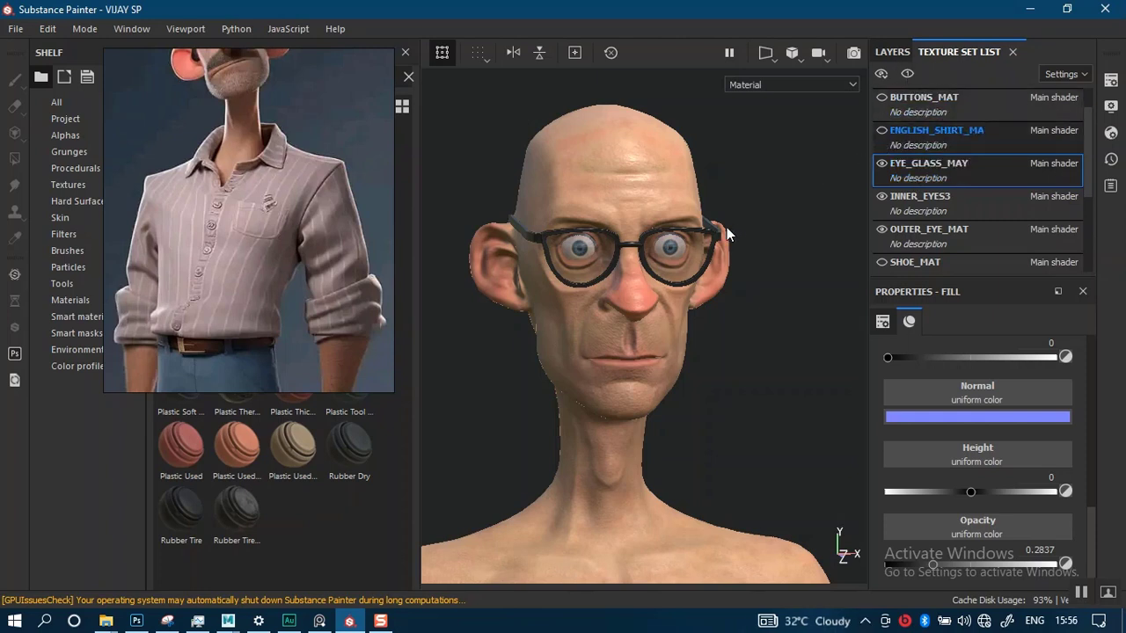
key(1)
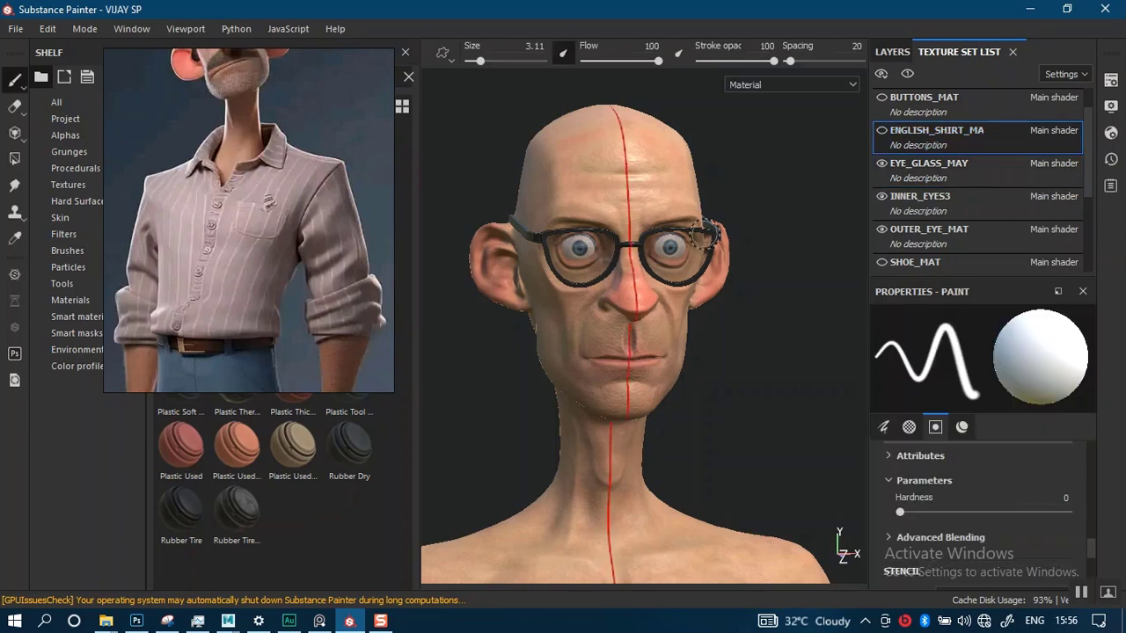
click(907, 73)
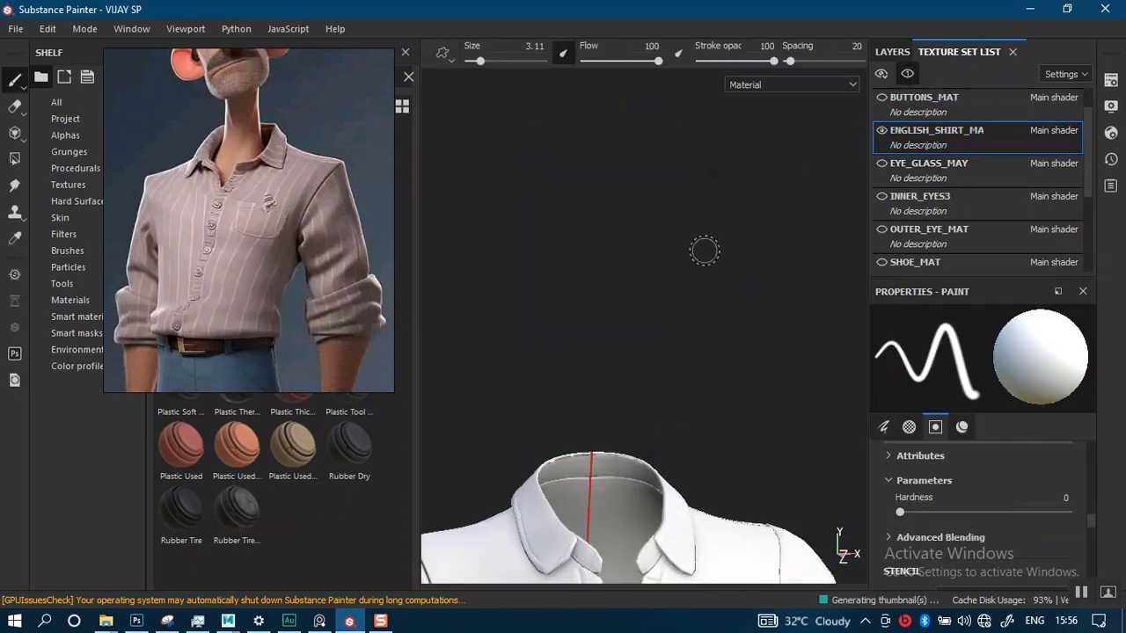
key(f)
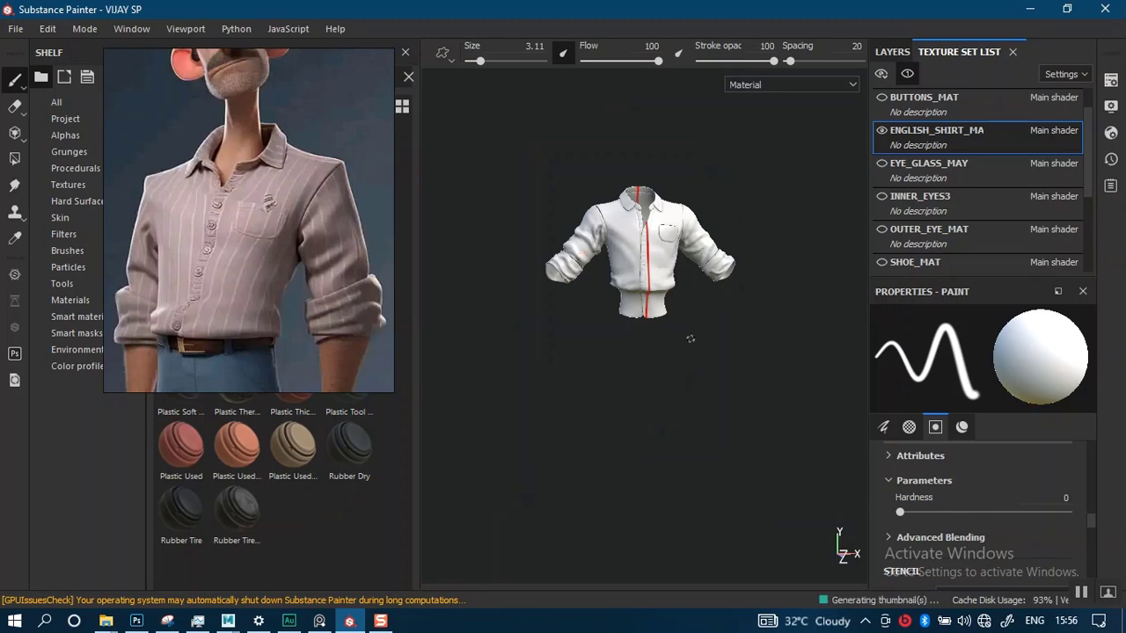
alt+right_drag(690, 339, 678, 543)
scroll(686, 253, up, 5)
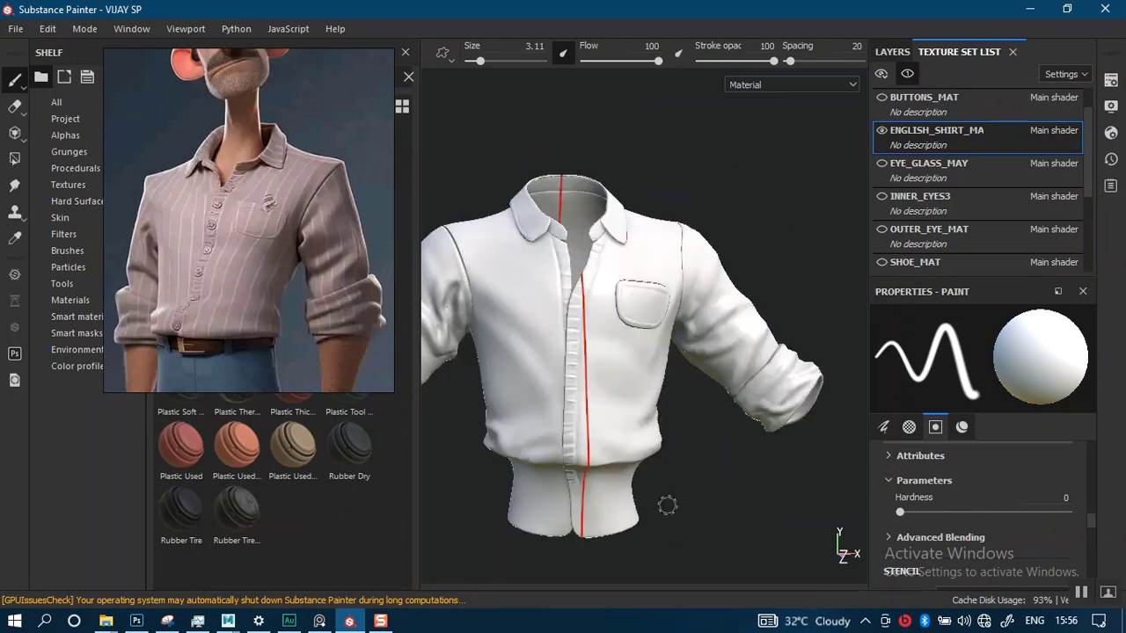
scroll(702, 369, up, 2)
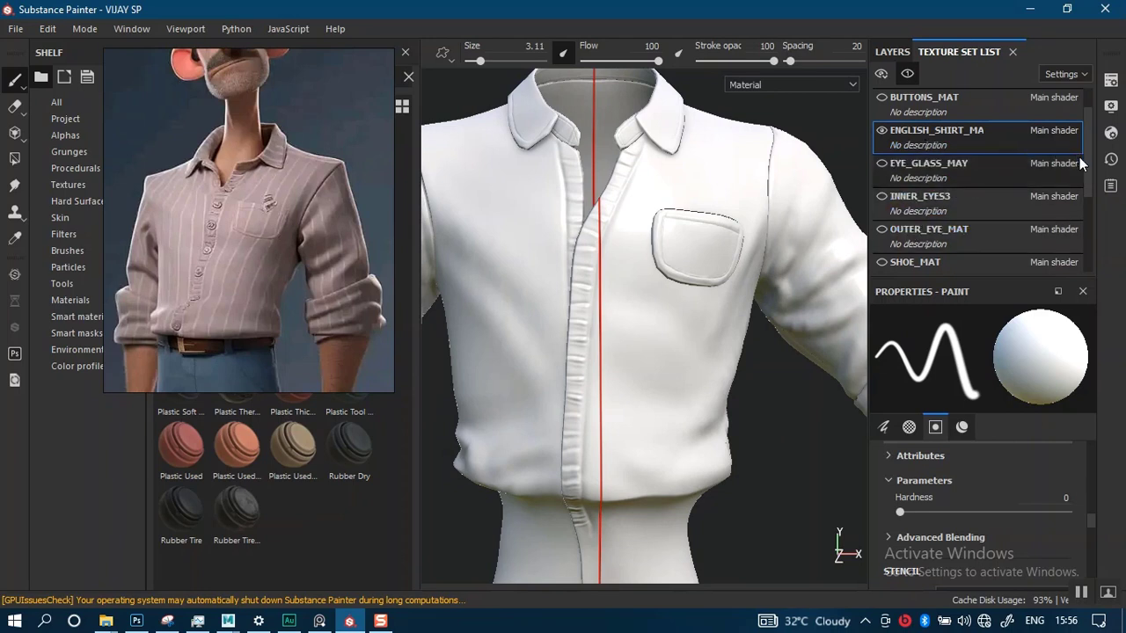
Make the TROUSERS_MAT texture set visible together with the shirt.
scroll(1079, 157, down, 4)
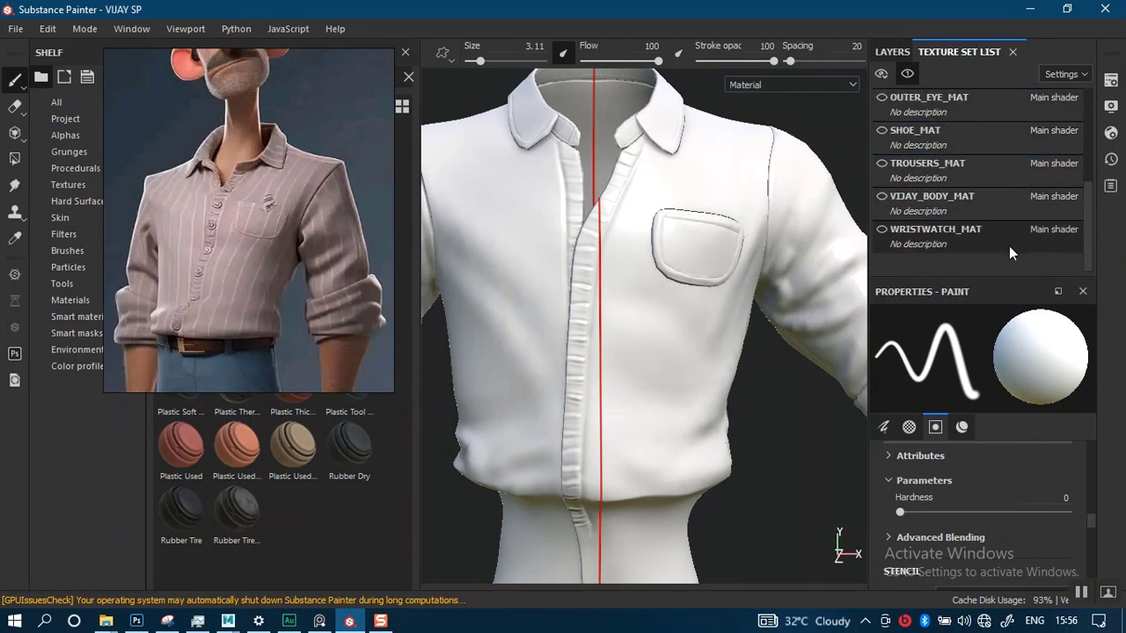
click(882, 163)
Inspect the shirt and trousers together, from the collar down to the waist.
alt+middle_drag(648, 347, 646, 422)
alt+right_drag(645, 422, 658, 234)
alt+middle_drag(651, 357, 658, 281)
alt+right_drag(660, 299, 665, 352)
mouse_move(609, 345)
alt+mouse_down()
mouse_move(686, 336)
mouse_move(622, 339)
alt+mouse_up()
alt+right_drag(651, 374, 676, 458)
alt+middle_drag(673, 308, 683, 345)
mouse_move(682, 345)
alt+right_down()
mouse_move(686, 378)
mouse_move(654, 238)
alt+right_up()
mouse_move(675, 308)
alt+mouse_down()
mouse_move(710, 296)
mouse_move(708, 269)
mouse_move(691, 326)
mouse_move(682, 313)
alt+mouse_up()
alt+middle_drag(681, 282, 662, 279)
alt+right_drag(661, 282, 681, 370)
alt+middle_drag(669, 300, 678, 286)
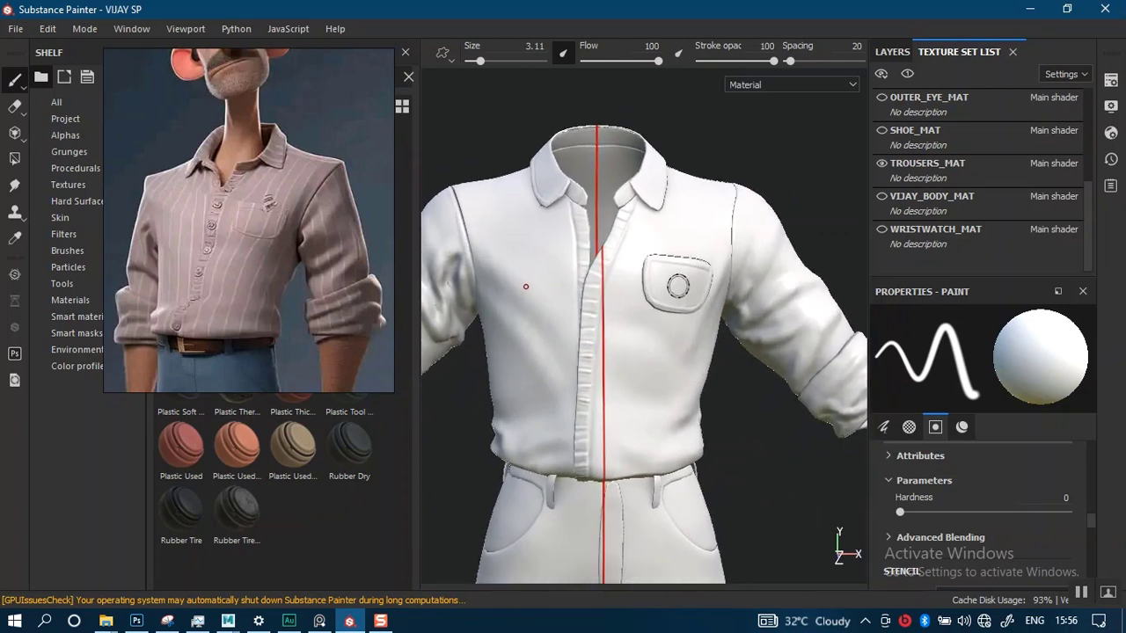
alt+right_drag(678, 292, 689, 335)
alt+drag(688, 329, 691, 325)
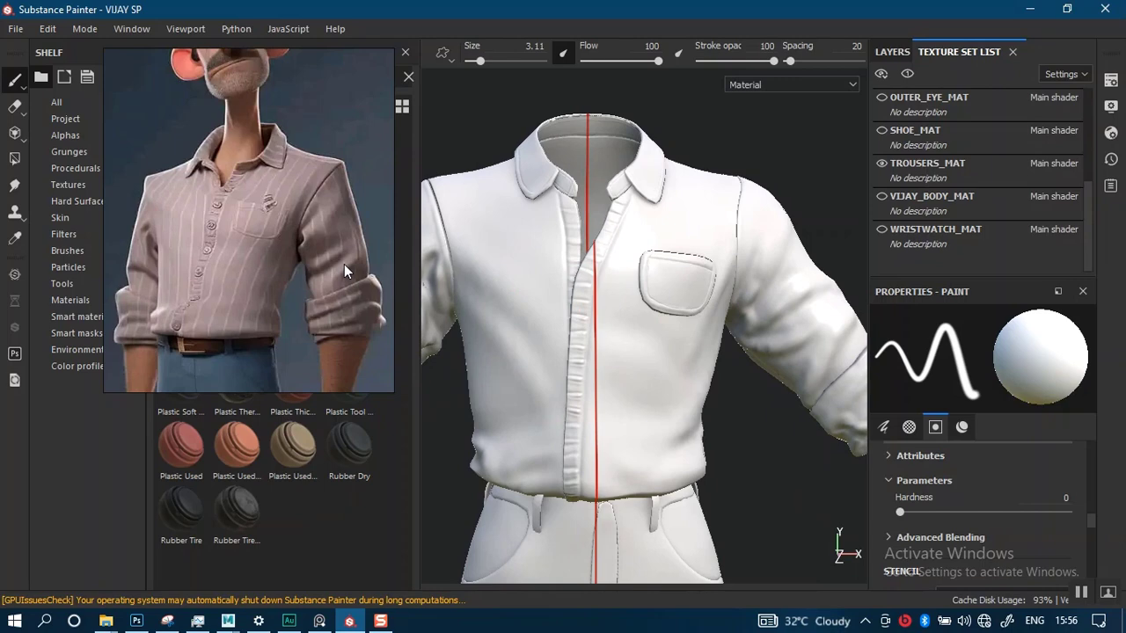
Examine the stripes, buttons and pocket of the shirt in the reference image and compare them with the model.
scroll(344, 262, up, 4)
middle_drag(221, 249, 361, 188)
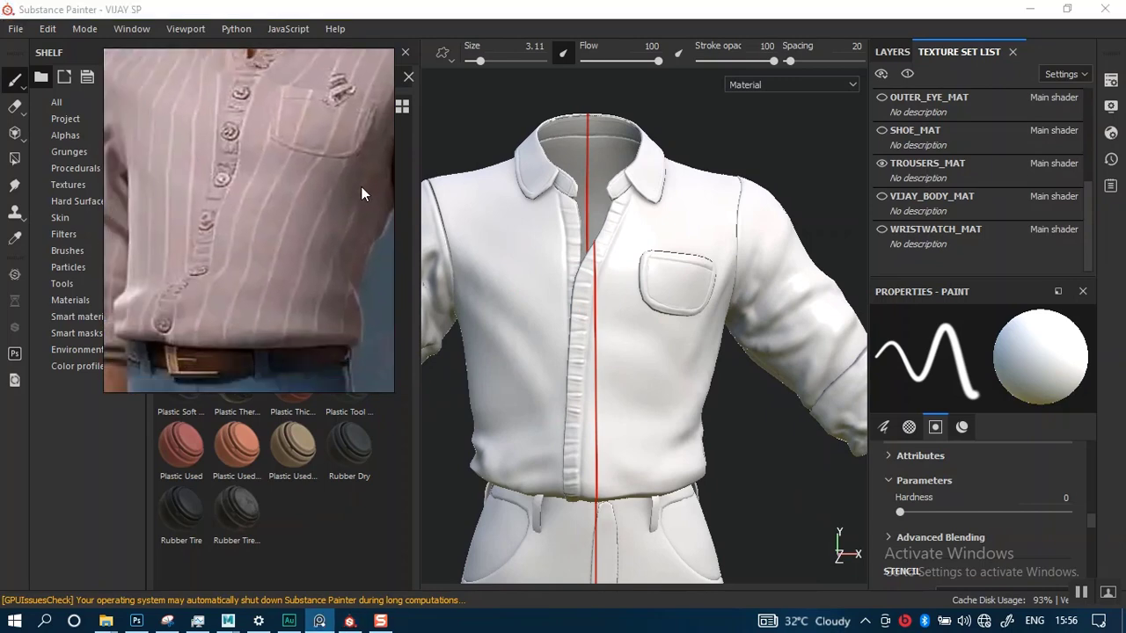
scroll(309, 214, down, 5)
scroll(265, 256, up, 4)
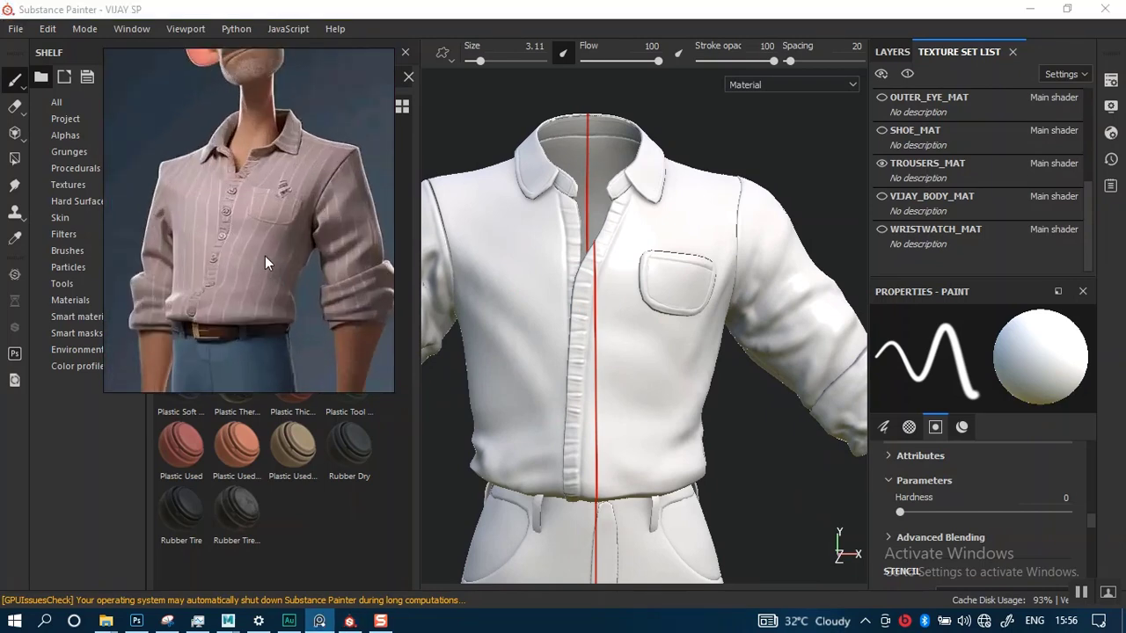
scroll(267, 262, up, 3)
scroll(265, 256, down, 3)
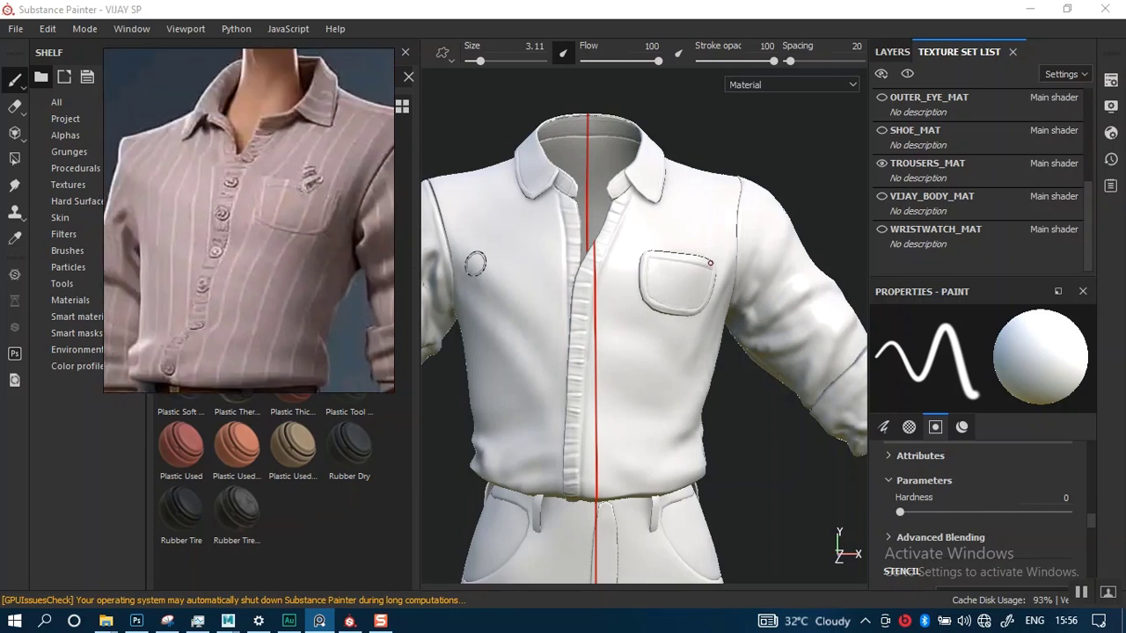
alt+right_drag(617, 304, 560, 337)
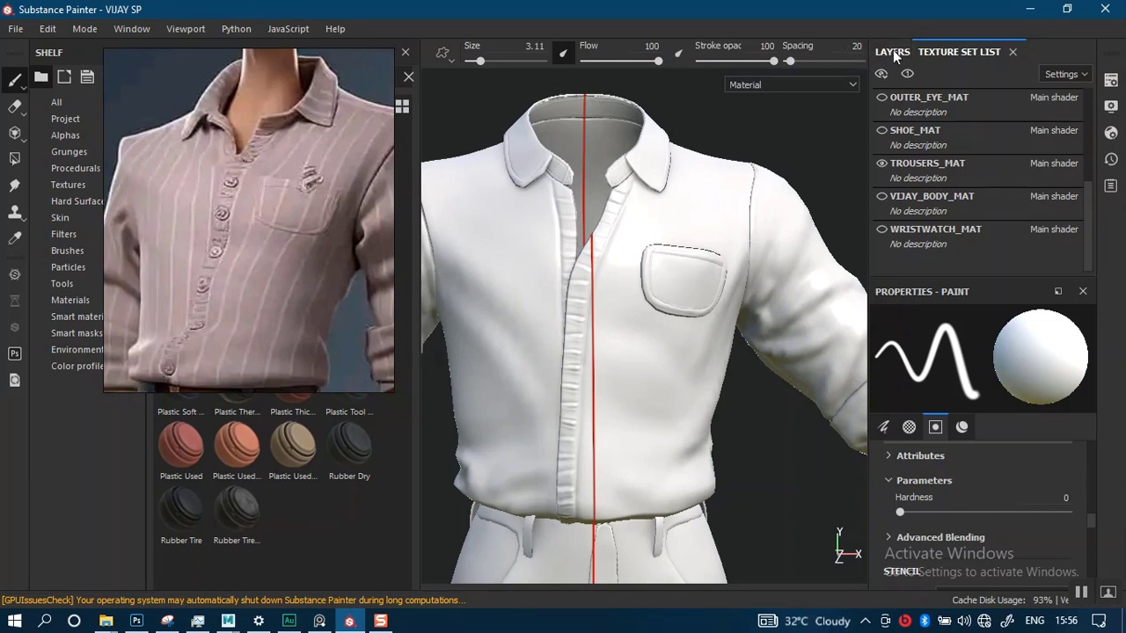
Delete the default Layer 1 from the shirt's layer stack.
scroll(1087, 162, up, 3)
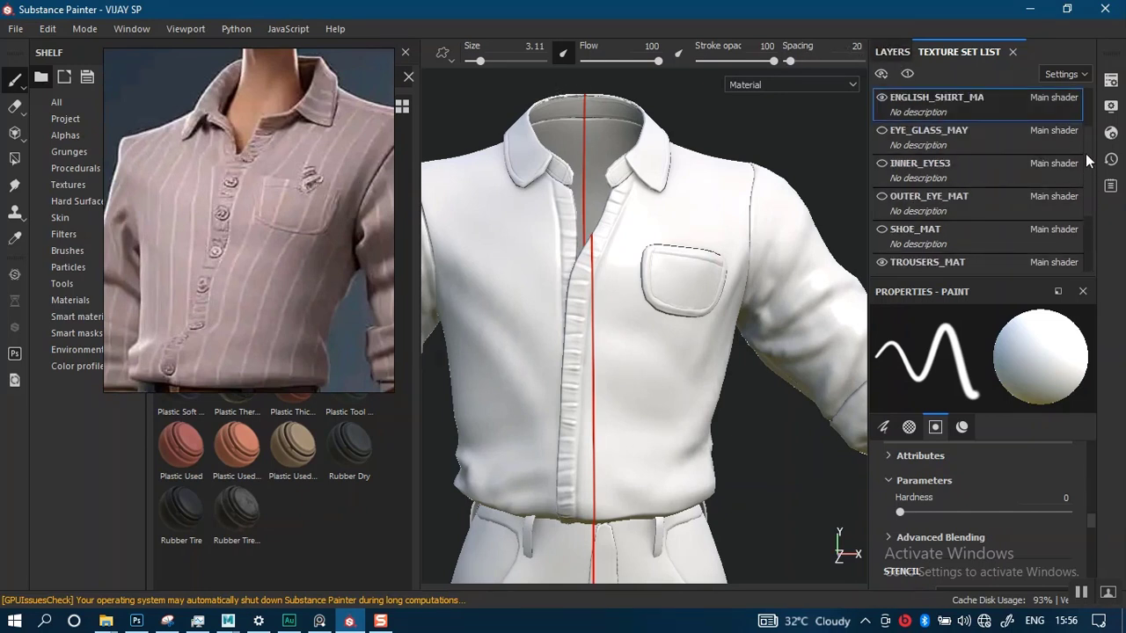
click(896, 53)
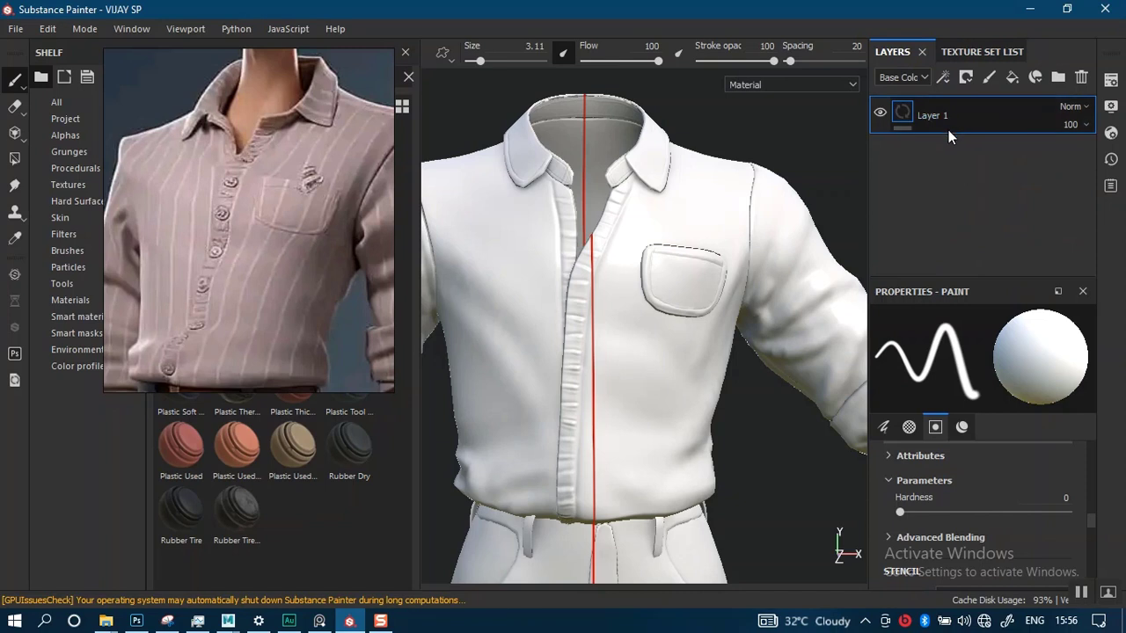
key(Delete)
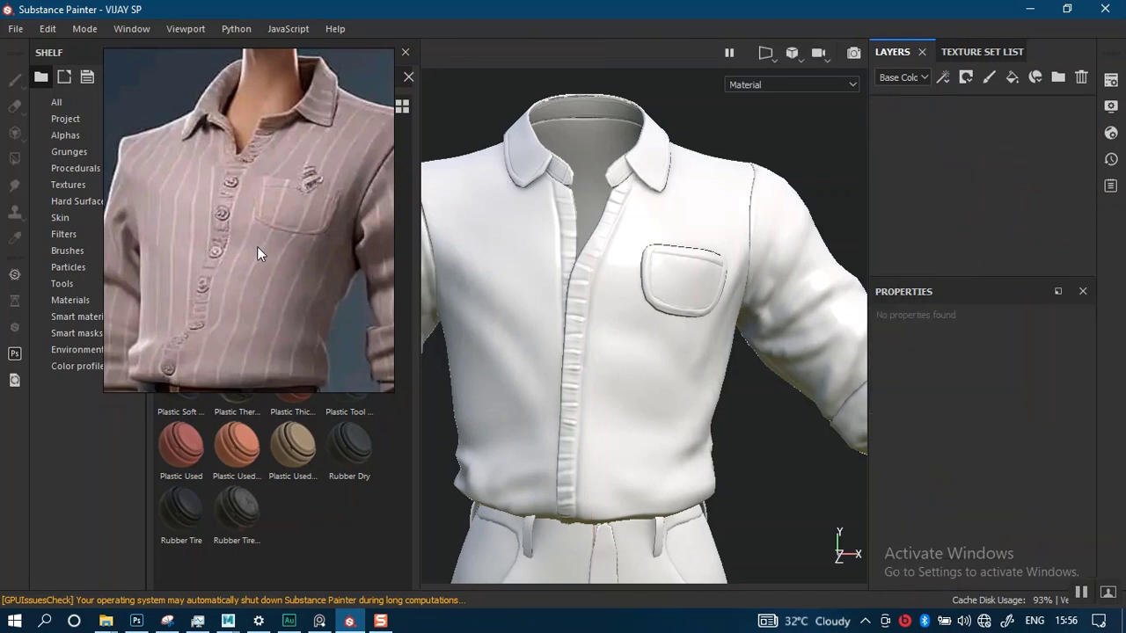
Move the reference image off the shelf and search the smart materials for FABRIC.
drag(257, 246, 690, 43)
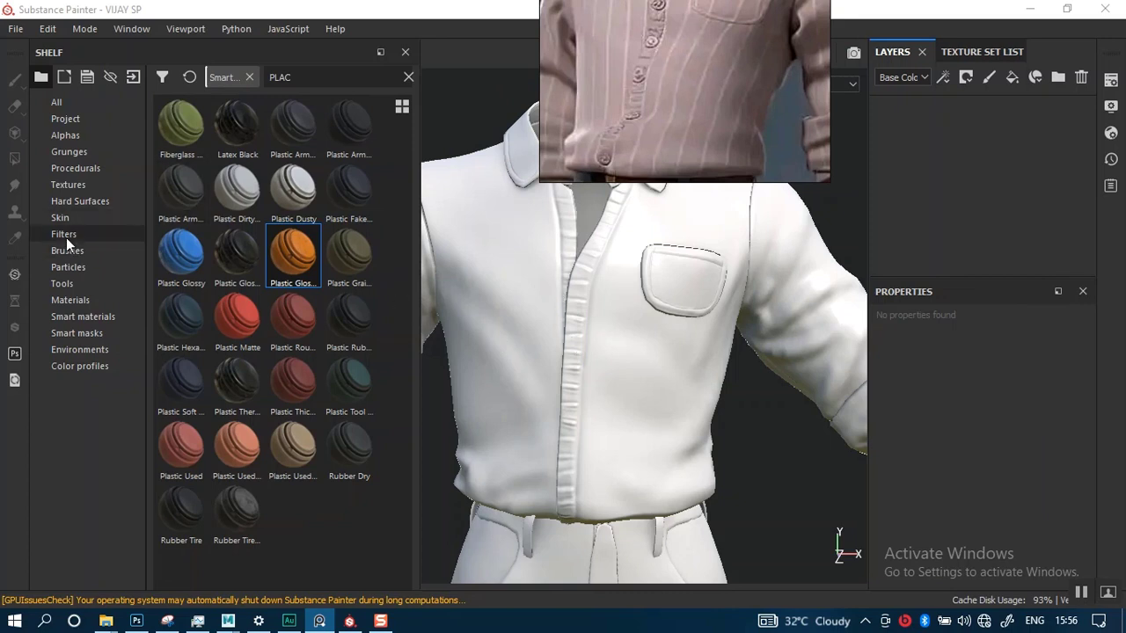
click(79, 317)
click(307, 79)
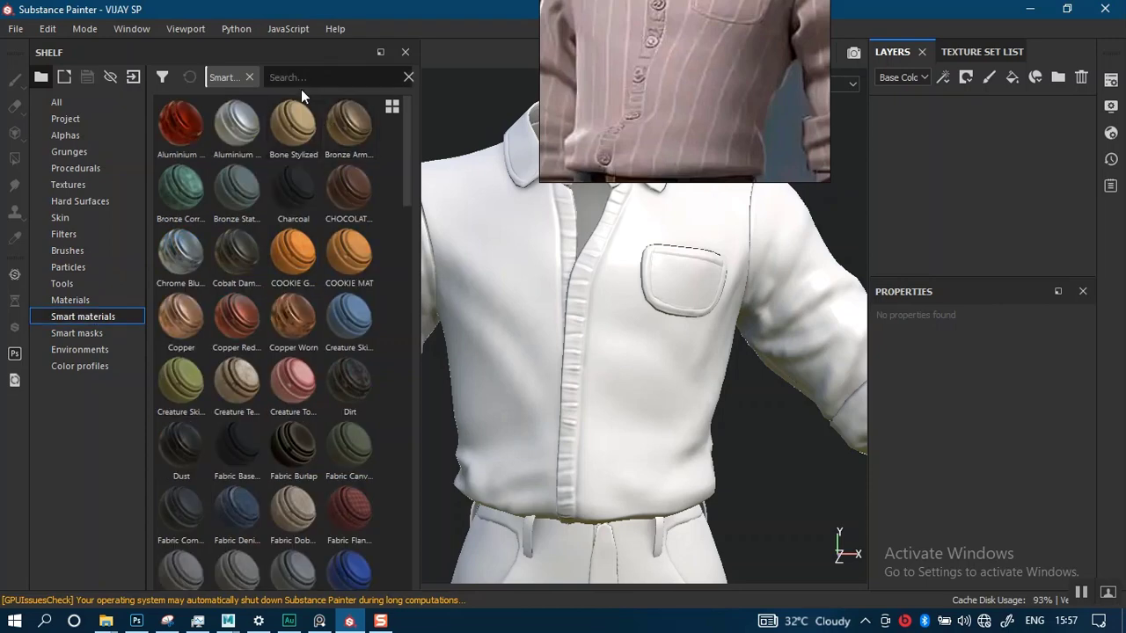
text(F)
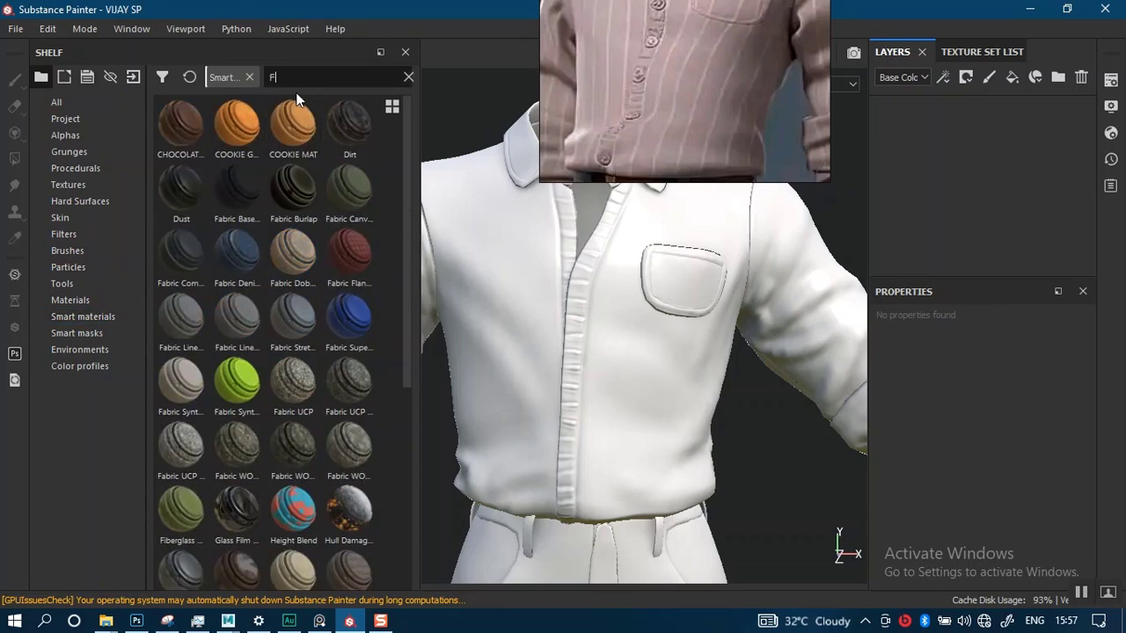
text(ABRIC)
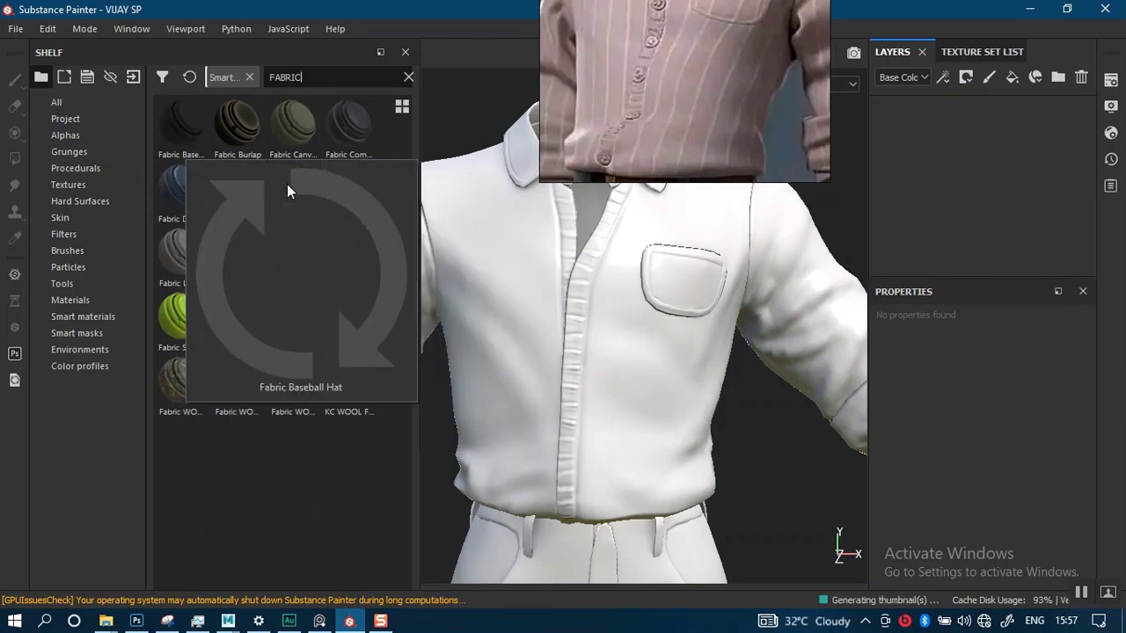
Preview the fabric smart materials and apply Fabric Flannel Tartan to the shirt.
mouse_move(286, 185)
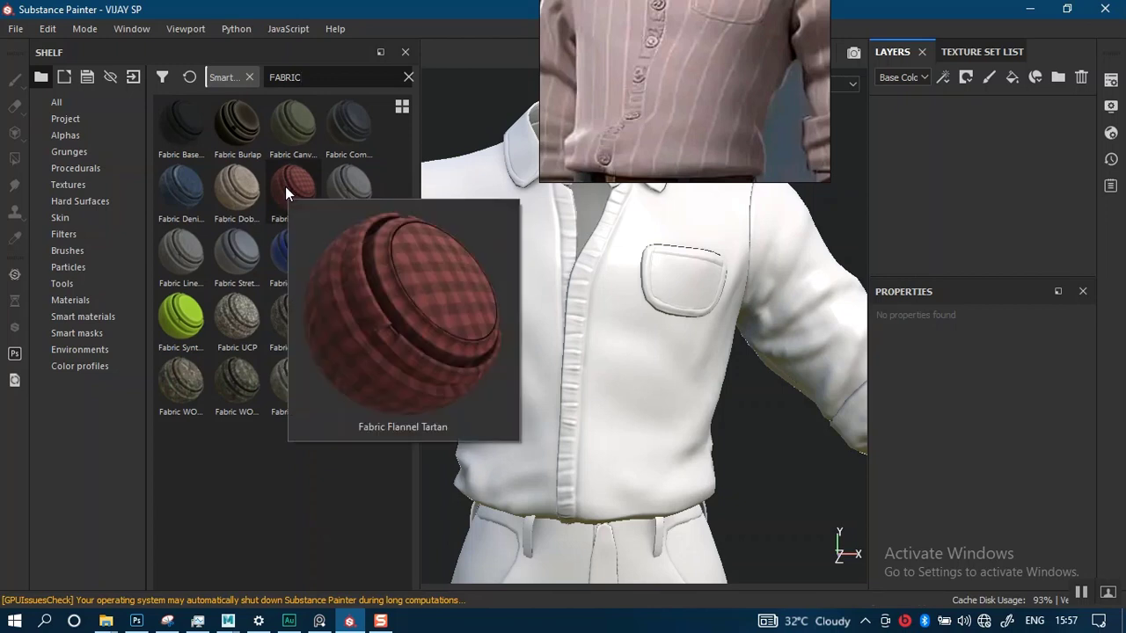
mouse_move(165, 192)
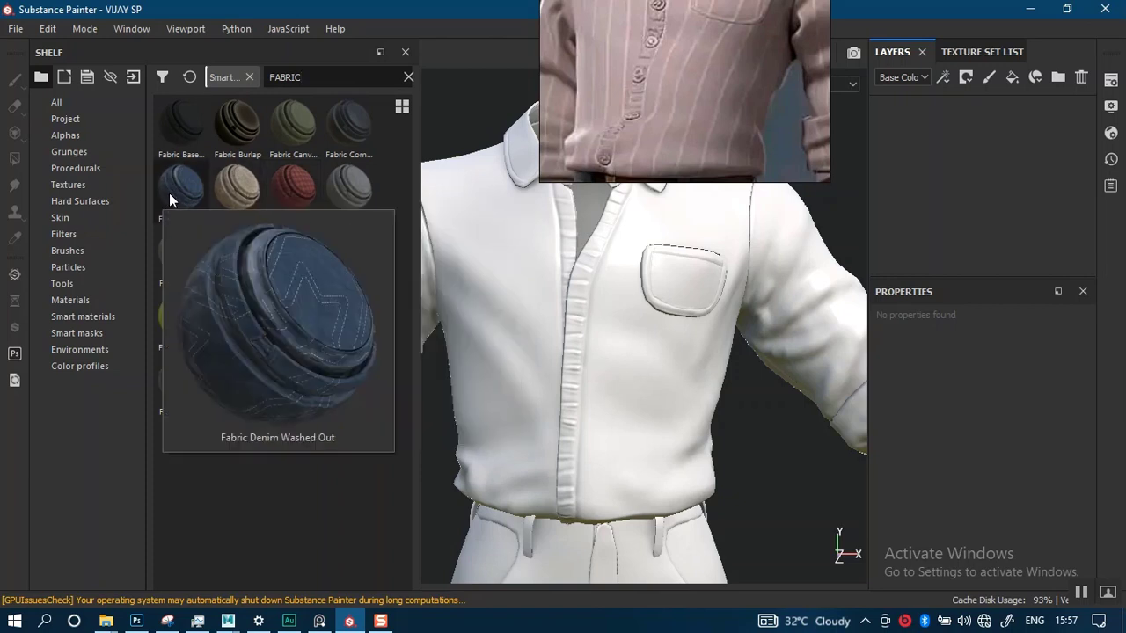
mouse_move(226, 133)
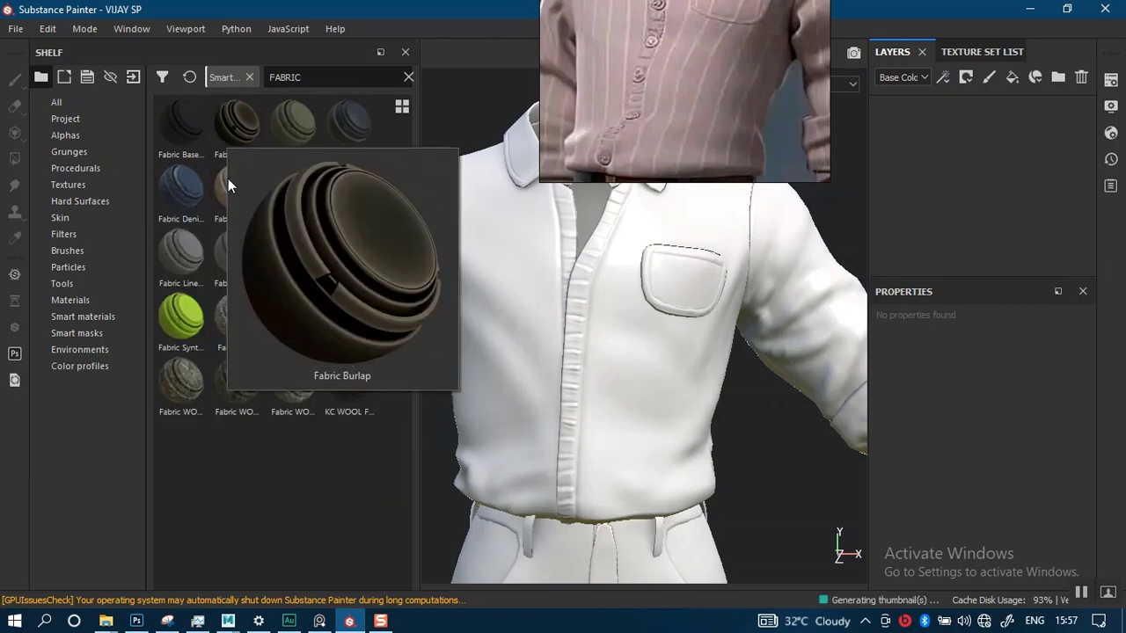
mouse_move(226, 180)
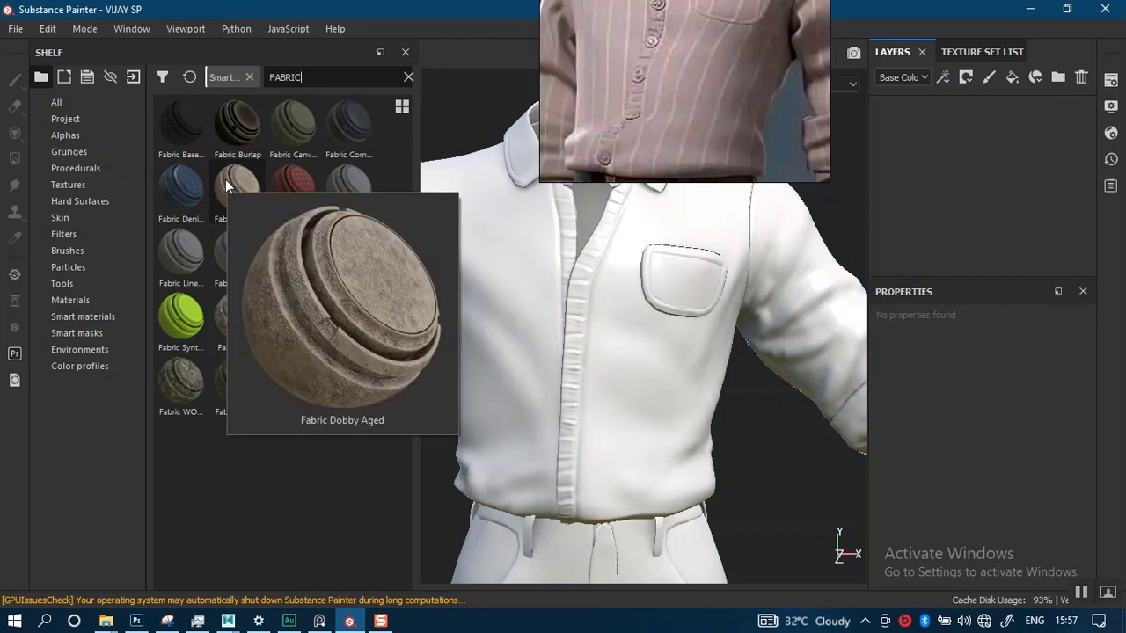
mouse_move(332, 181)
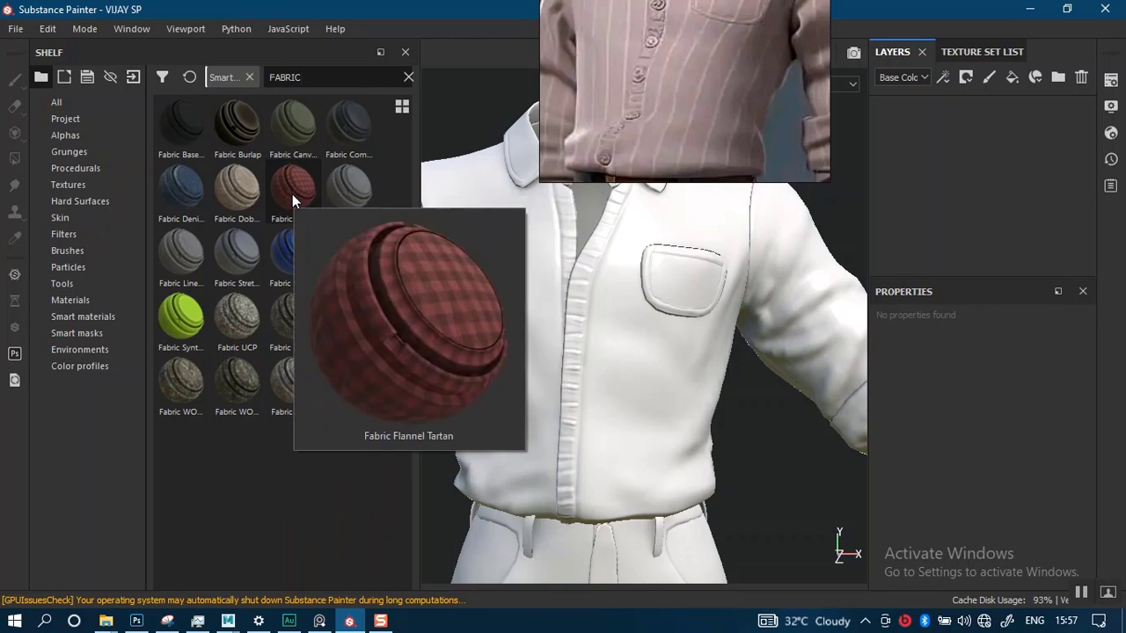
mouse_move(177, 265)
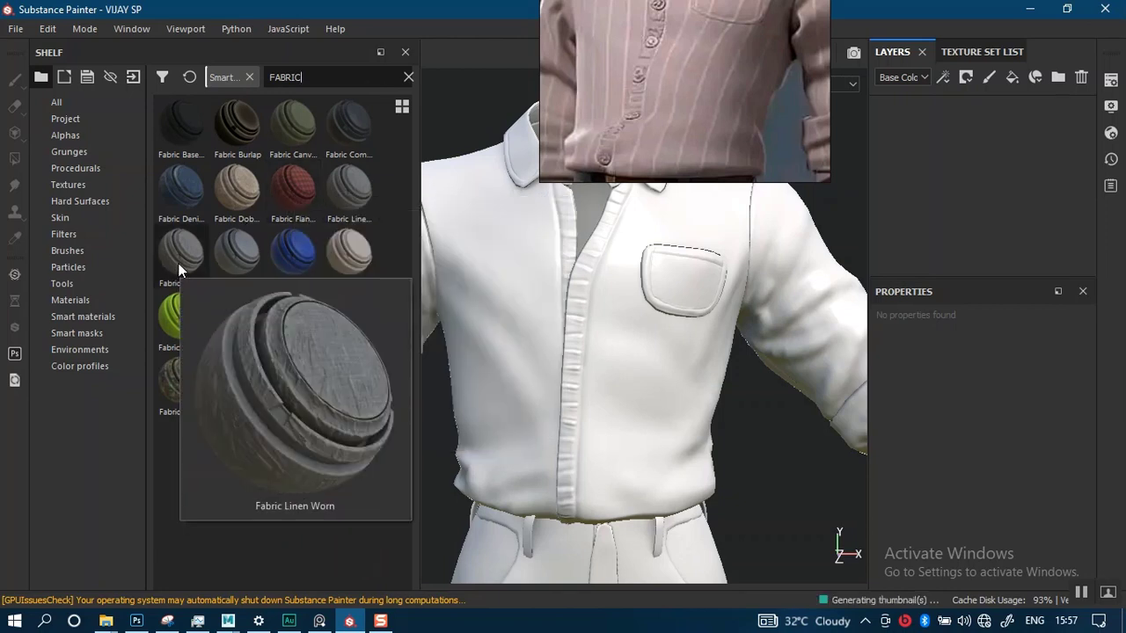
mouse_move(228, 250)
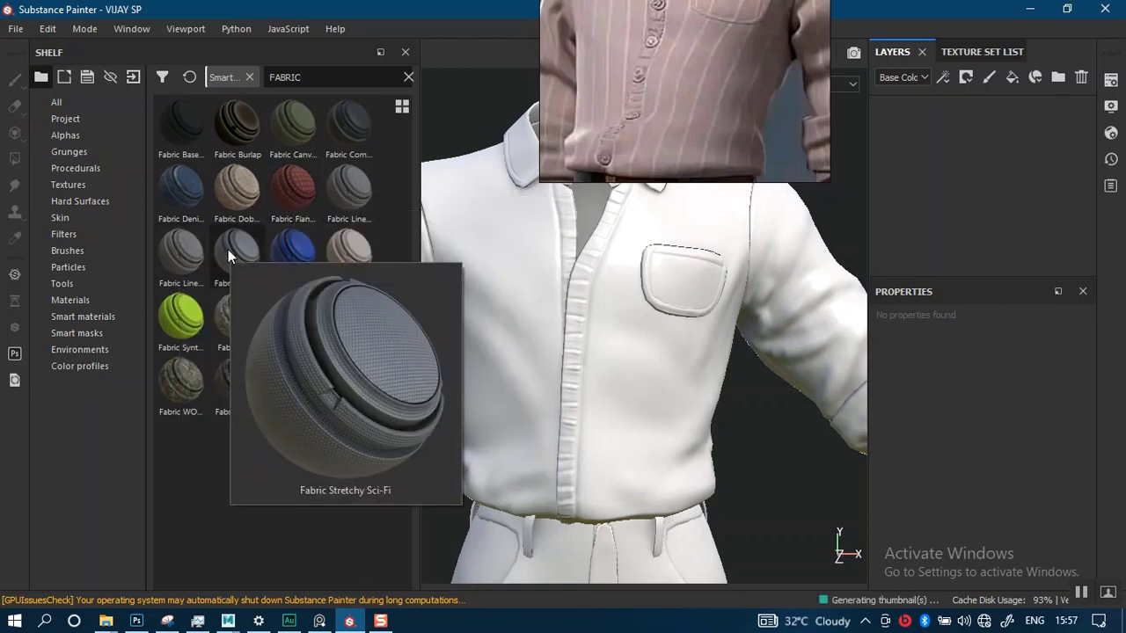
mouse_move(295, 209)
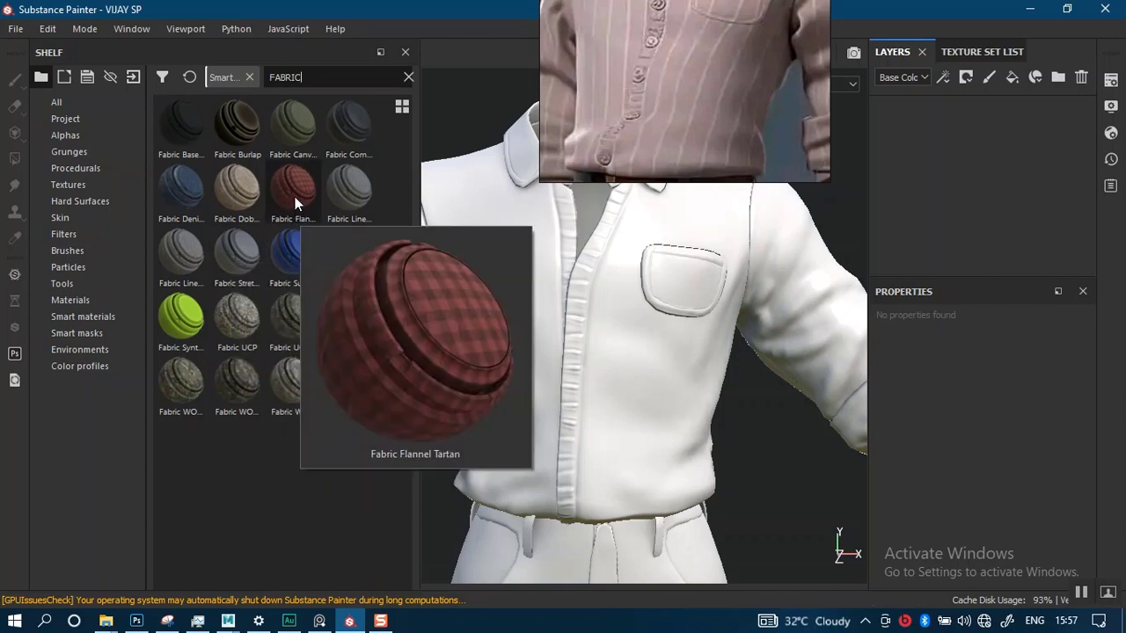
mouse_move(296, 203)
mouse_down()
mouse_move(620, 336)
mouse_move(602, 343)
mouse_up()
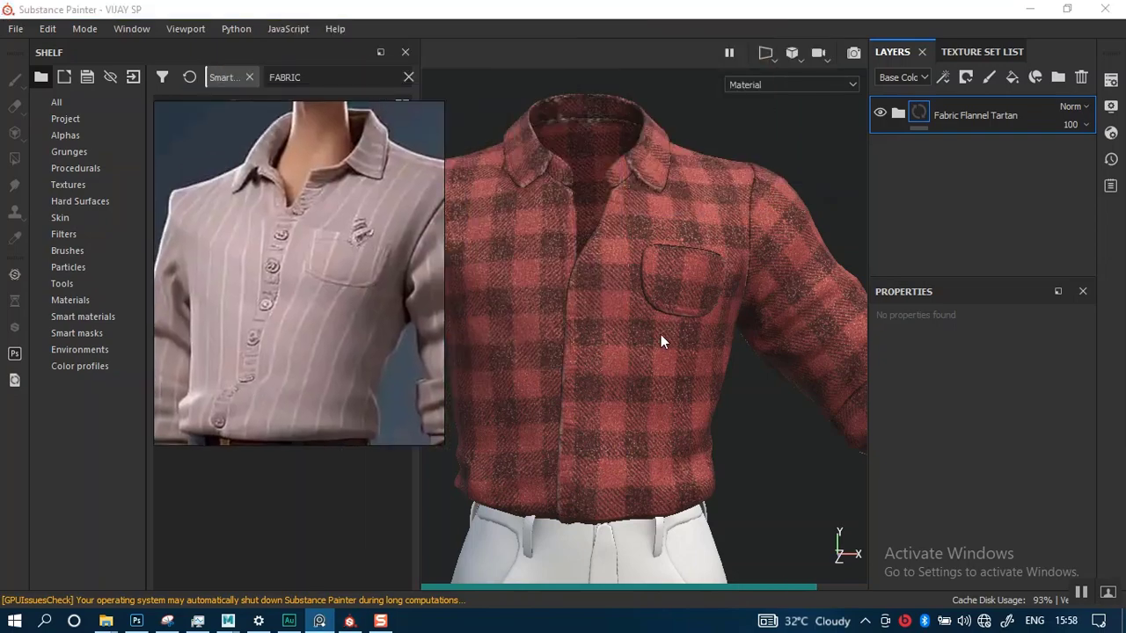
Inspect the tartan fabric's weave and pattern on the shirt from several angles and distances beside the reference.
alt+right_drag(646, 446, 641, 357)
alt+drag(642, 357, 585, 351)
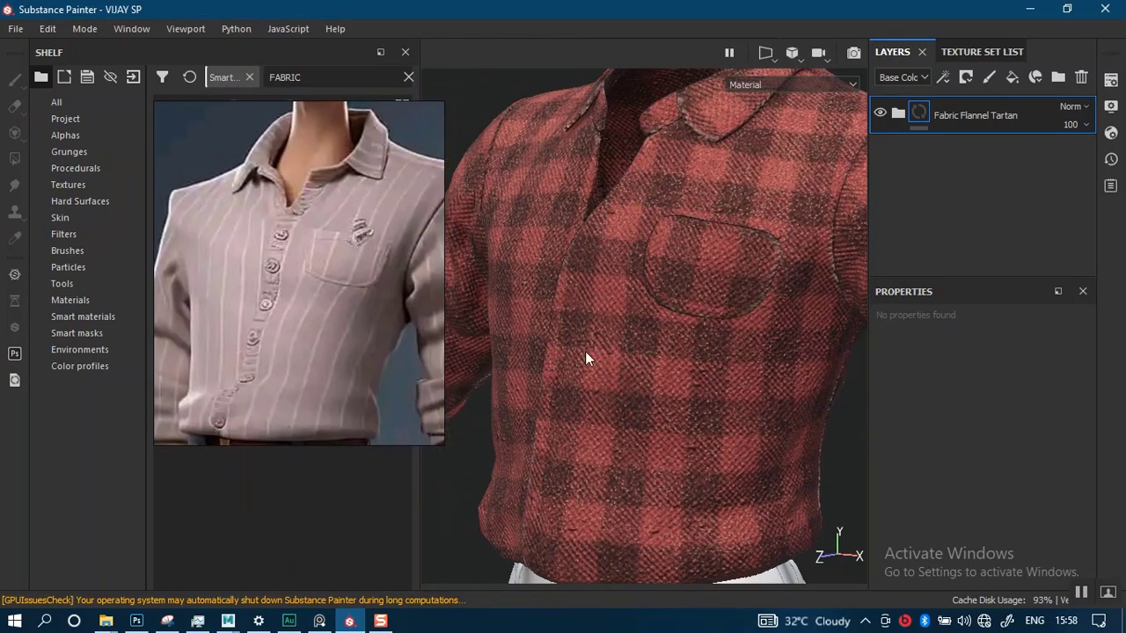
alt+middle_drag(624, 352, 543, 355)
alt+right_drag(626, 556, 629, 431)
alt+middle_drag(629, 314, 704, 225)
alt+right_drag(659, 272, 642, 443)
alt+right_drag(626, 323, 594, 346)
scroll(594, 347, down, 5)
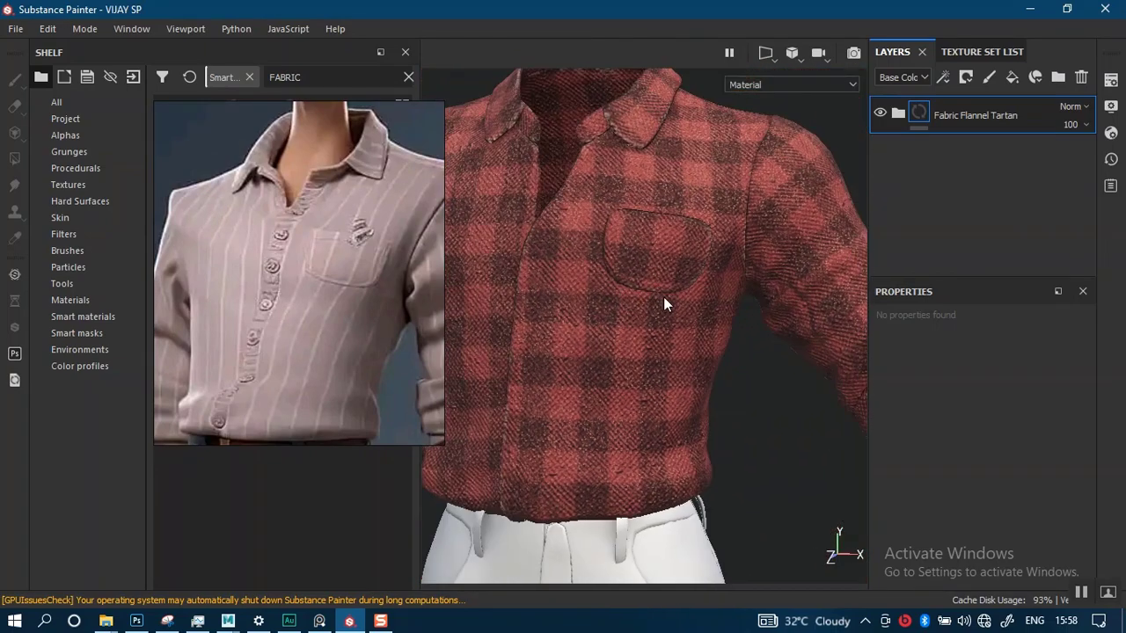
scroll(637, 383, down, 5)
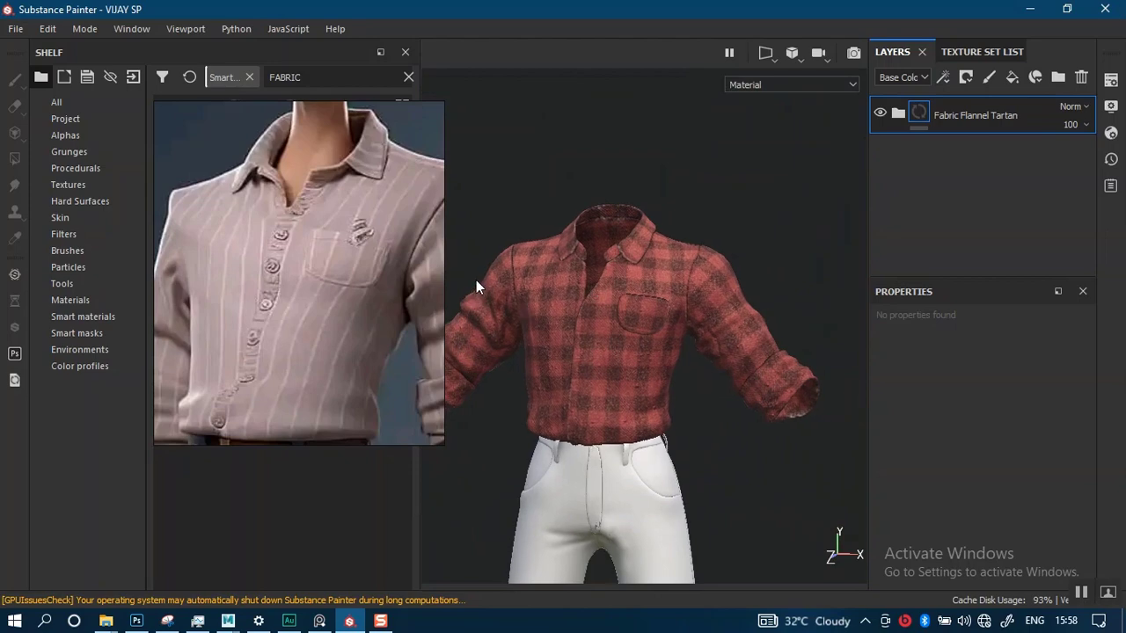
scroll(590, 305, up, 5)
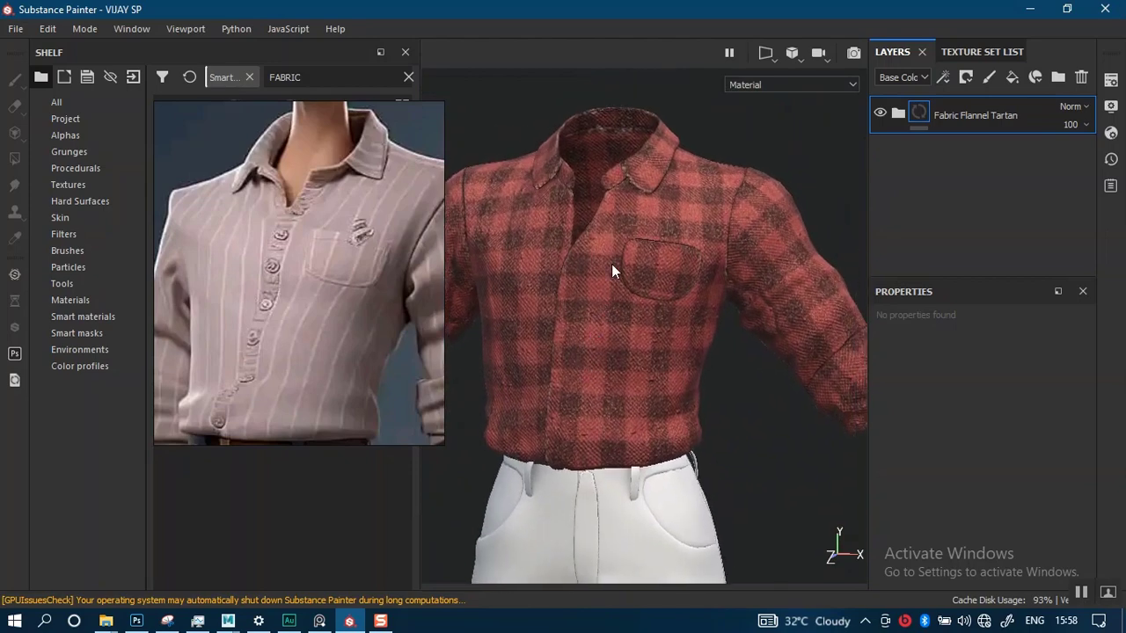
alt+drag(649, 313, 631, 383)
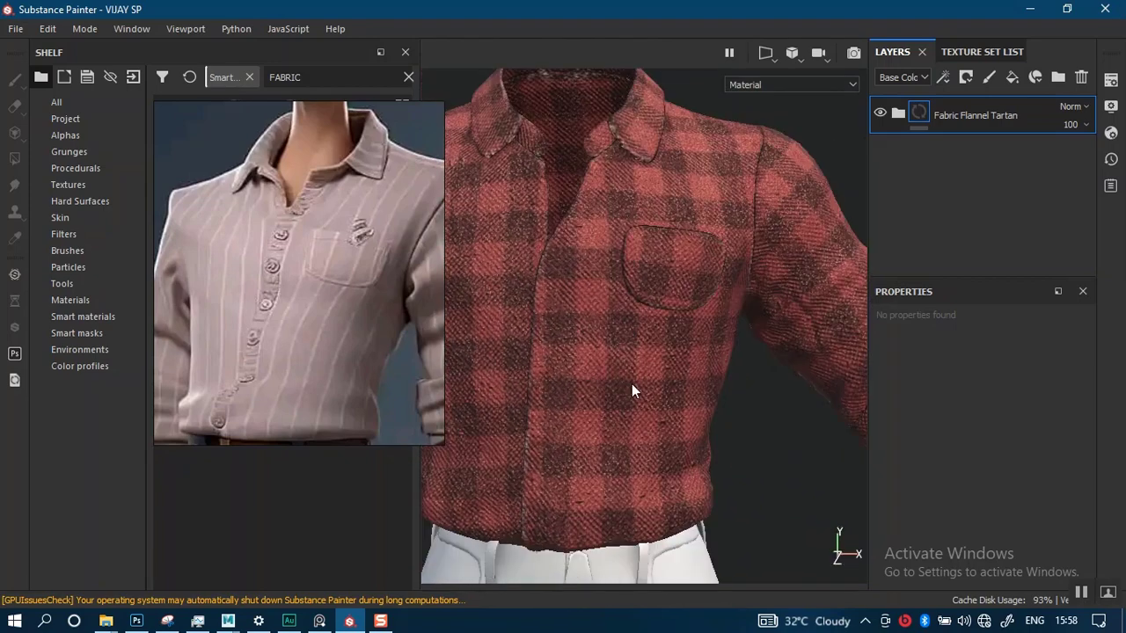
Compare the tartan shirt with the reference outfit and check the folds beneath by switching the Fabric Flannel Tartan folder off and on.
alt+right_drag(632, 384, 635, 74)
scroll(621, 310, down, 2)
alt+middle_drag(620, 381, 629, 301)
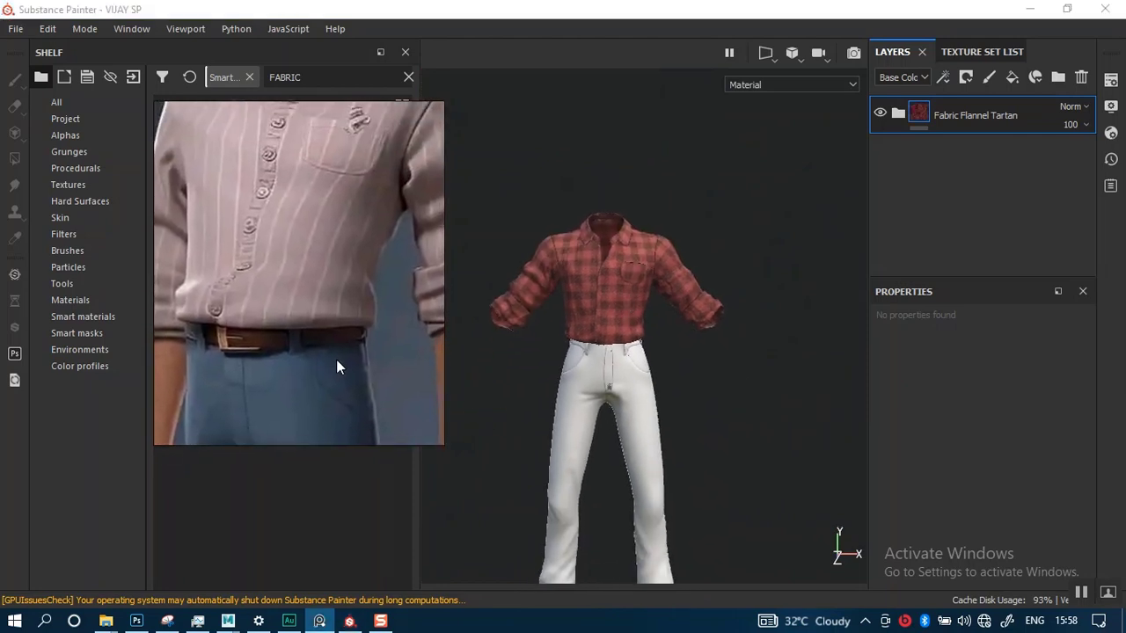
mouse_move(646, 334)
alt+right_down()
mouse_move(676, 441)
mouse_move(667, 538)
alt+right_up()
alt+middle_drag(599, 301, 683, 326)
alt+right_drag(682, 325, 678, 374)
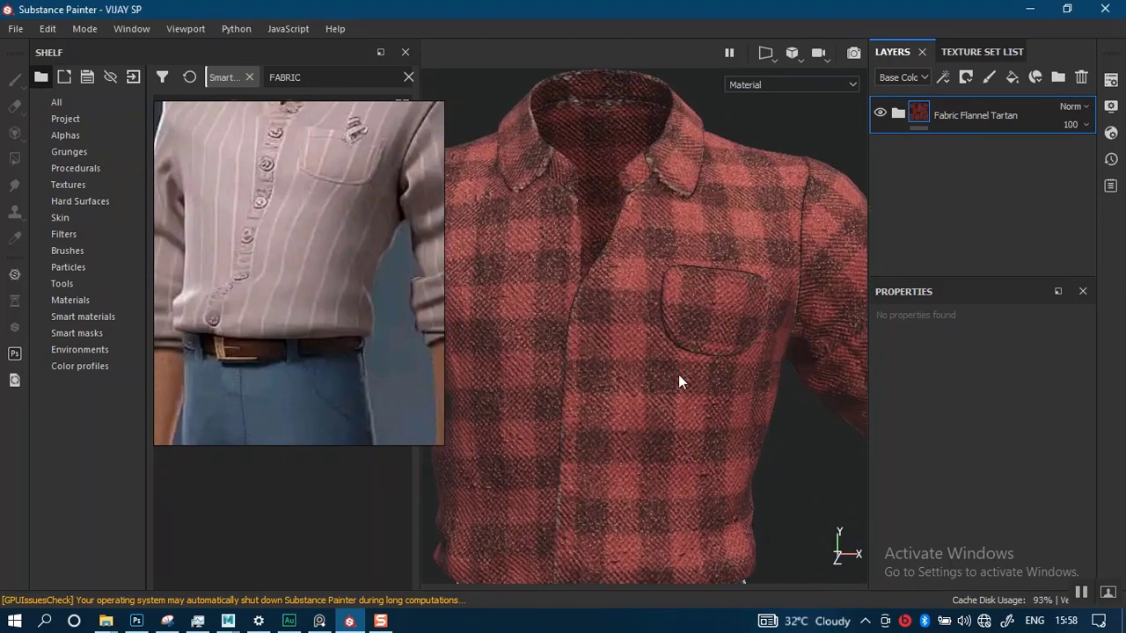
alt+drag(678, 374, 648, 358)
alt+middle_drag(677, 268, 652, 307)
alt+right_drag(651, 307, 633, 457)
alt+drag(634, 391, 675, 444)
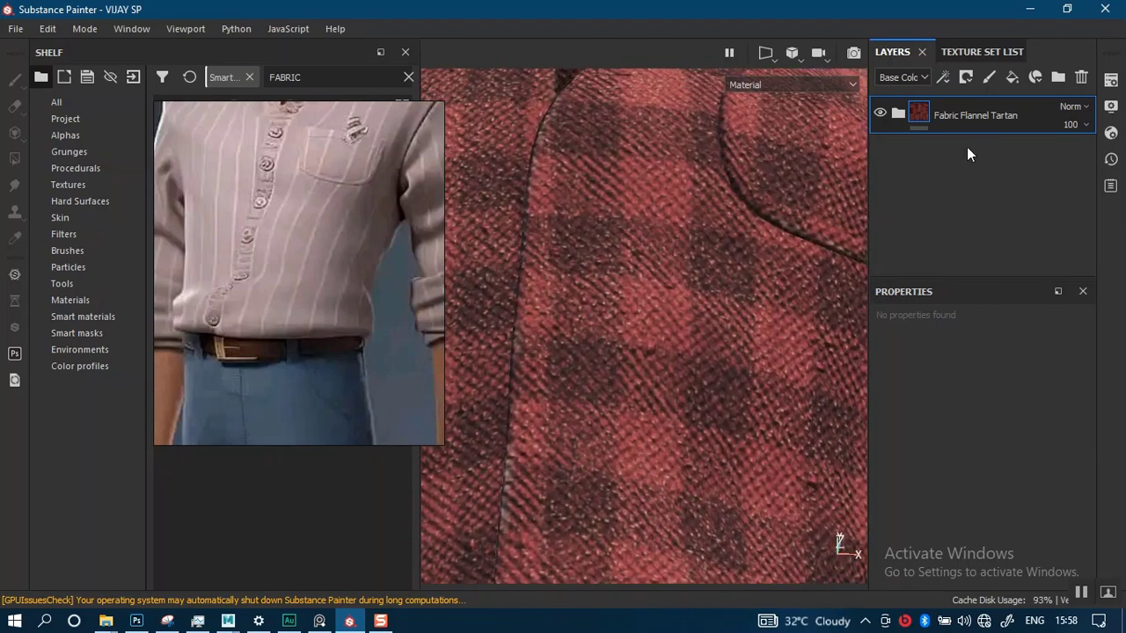
click(878, 116)
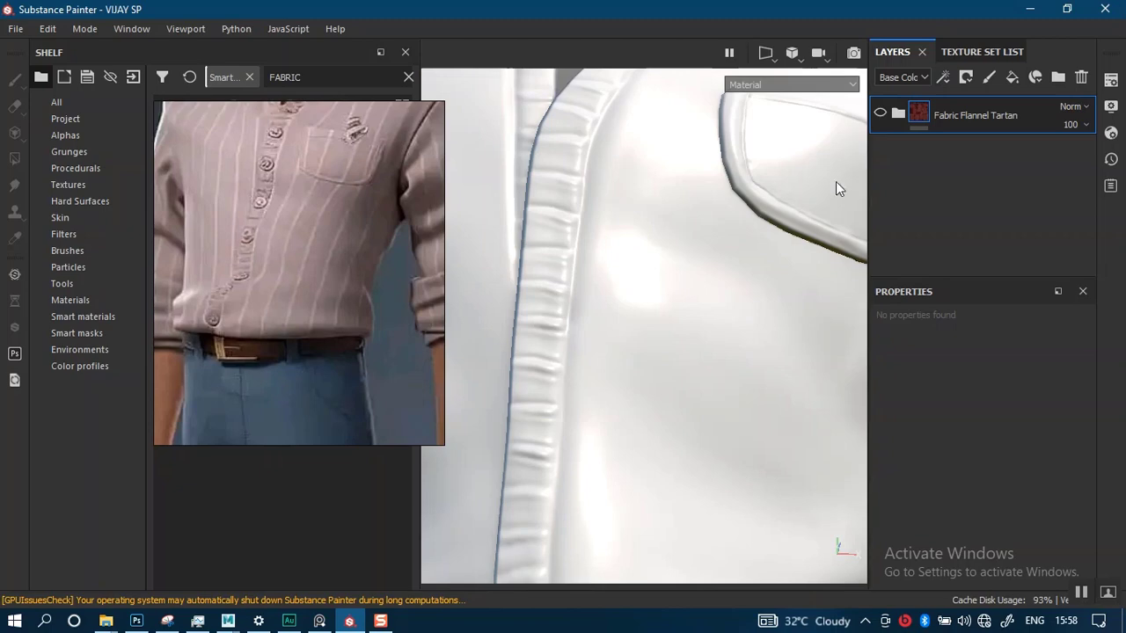
click(878, 113)
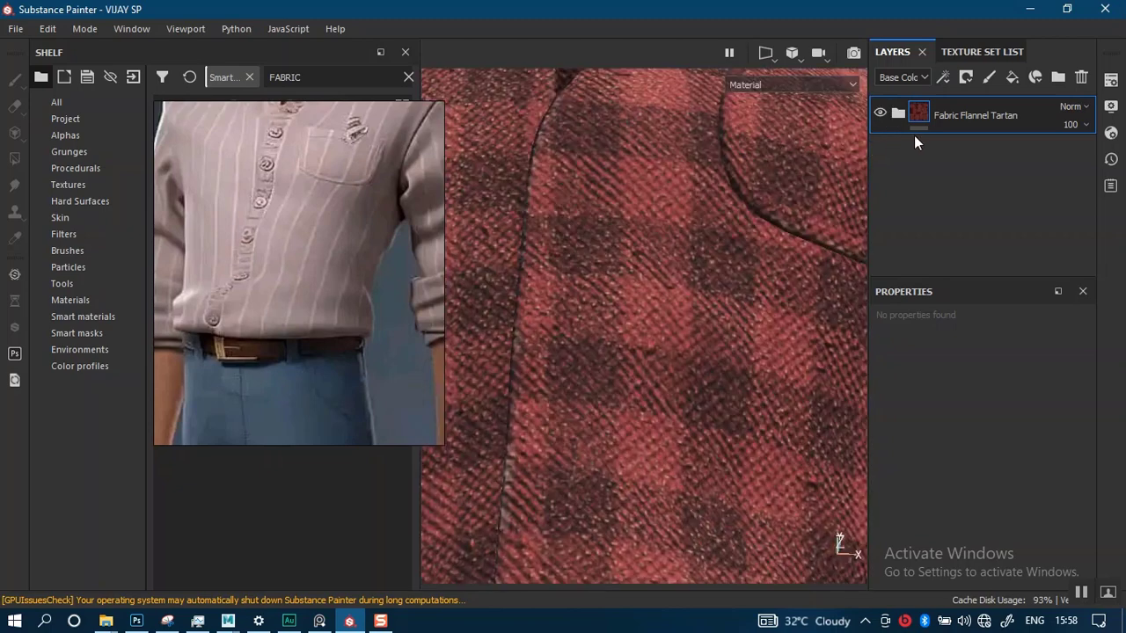
Add a fill layer to the shirt and place it below the Fabric Flannel Tartan folder.
click(1012, 77)
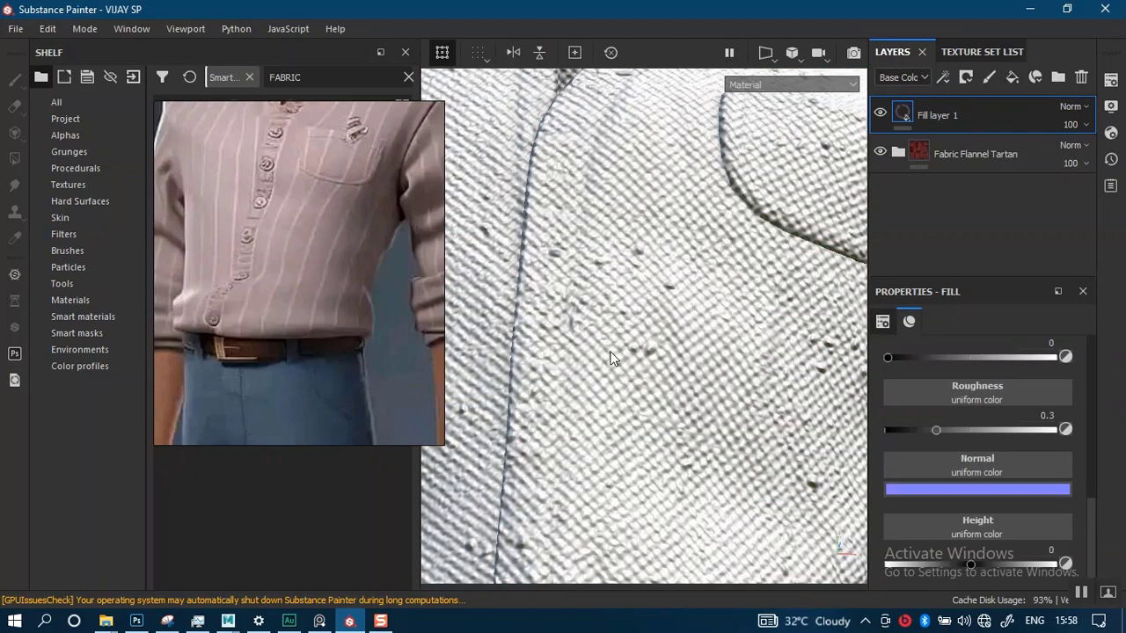
alt+right_drag(615, 354, 666, 360)
scroll(666, 366, up, 3)
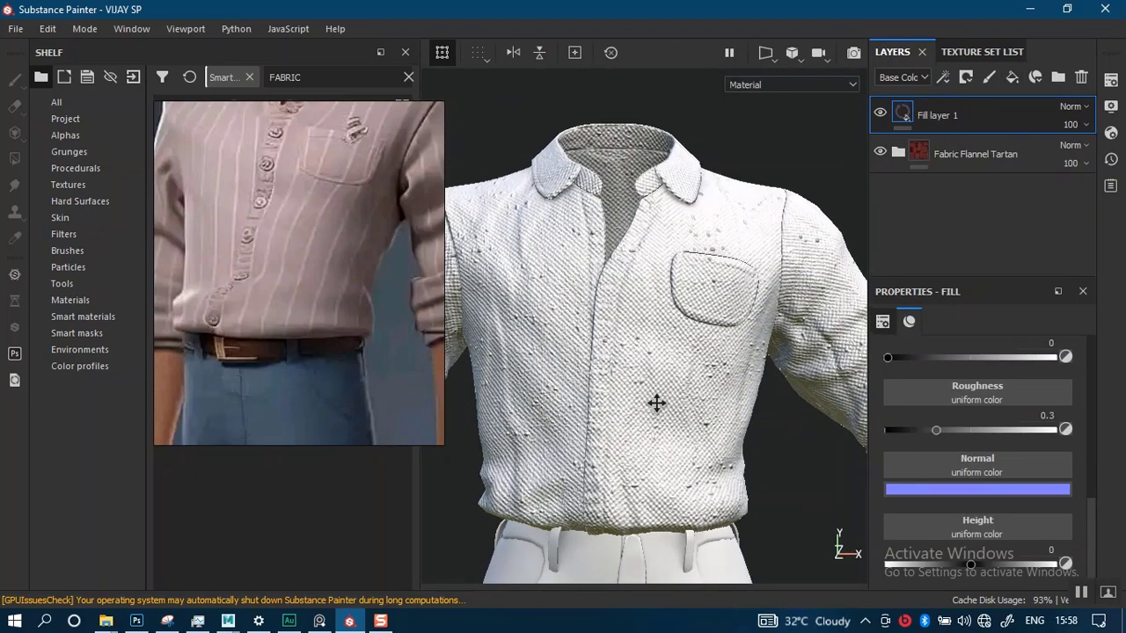
middle_drag(656, 402, 649, 352)
scroll(647, 303, up, 2)
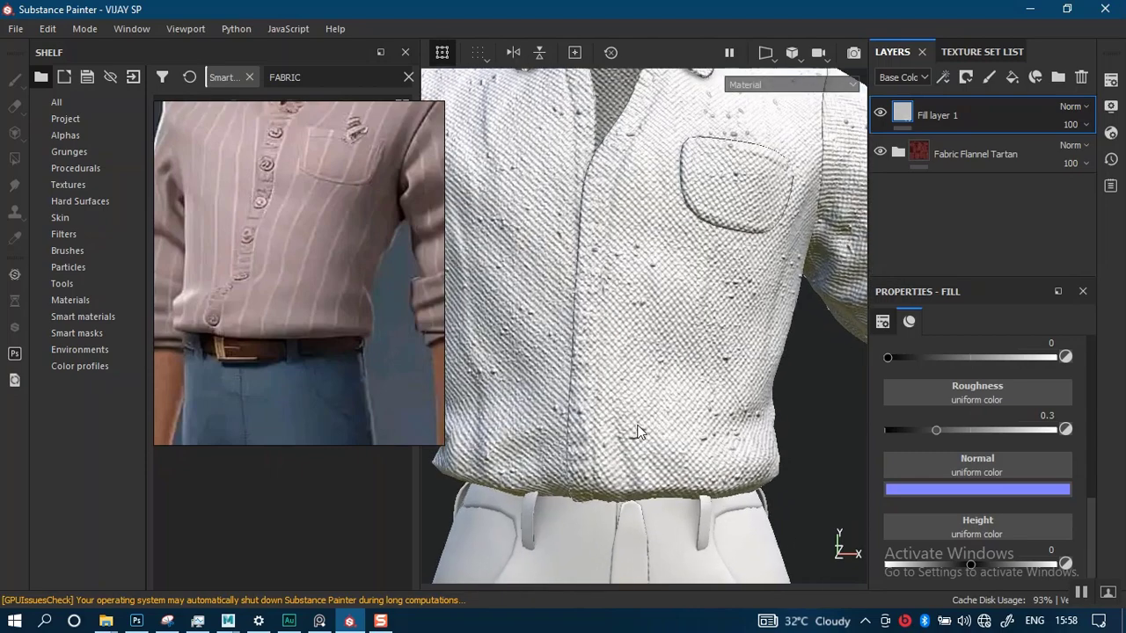
alt+drag(662, 355, 638, 390)
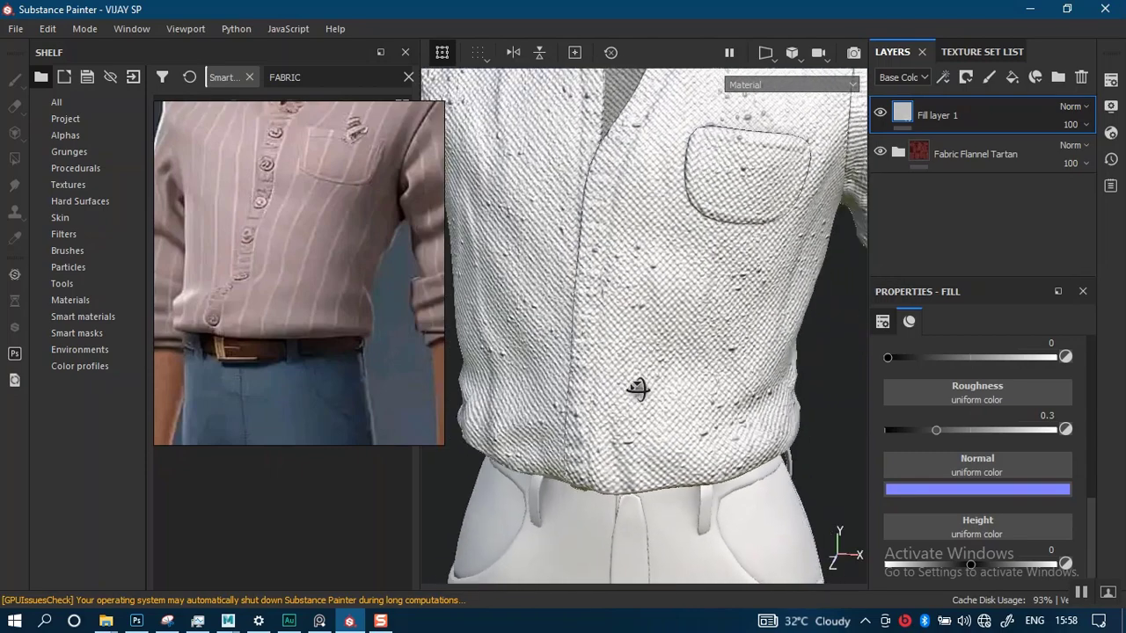
alt+middle_drag(613, 354, 596, 290)
alt+right_drag(625, 308, 649, 413)
alt+drag(649, 416, 652, 357)
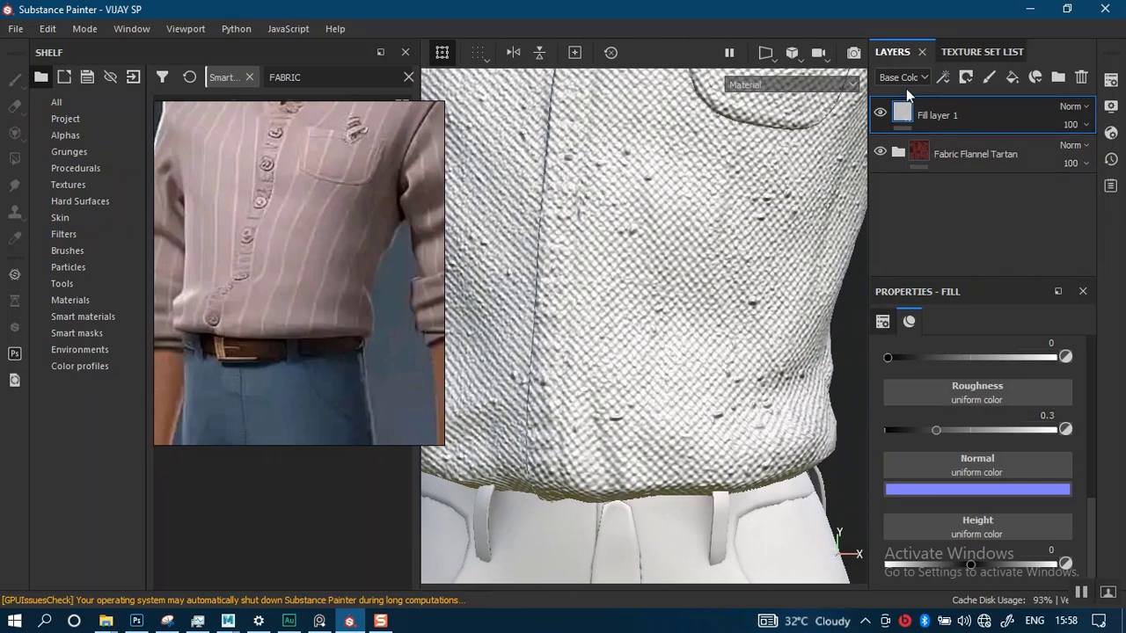
drag(941, 112, 937, 181)
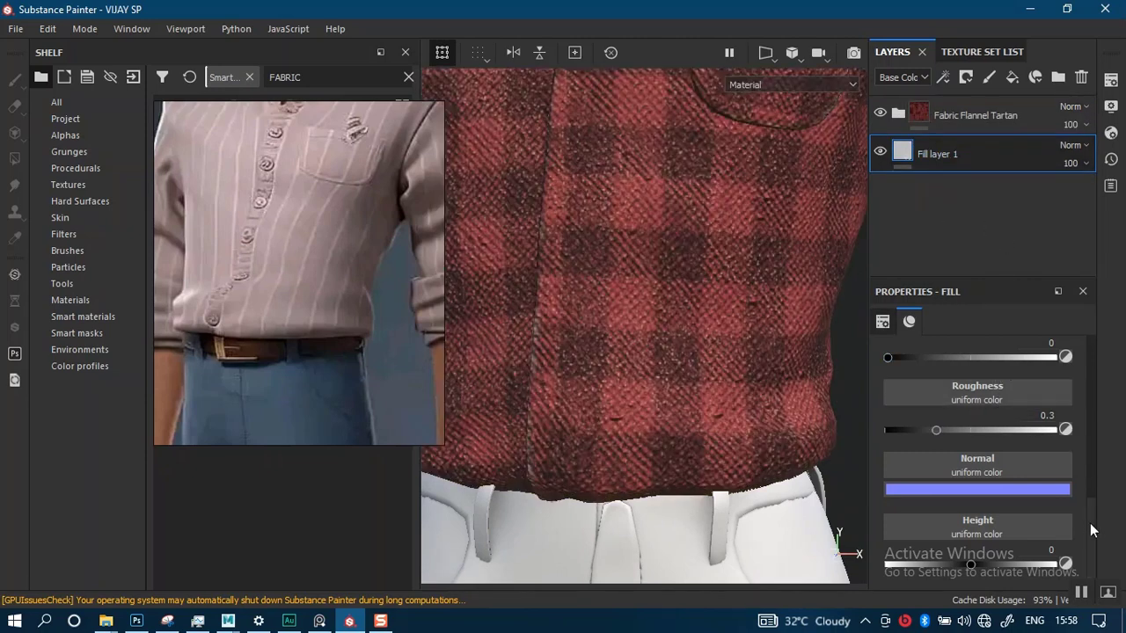
Turn off the fill layer's color, metal, height and rough channels, keeping only the normal channel active.
drag(1090, 525, 1087, 426)
click(981, 407)
click(912, 403)
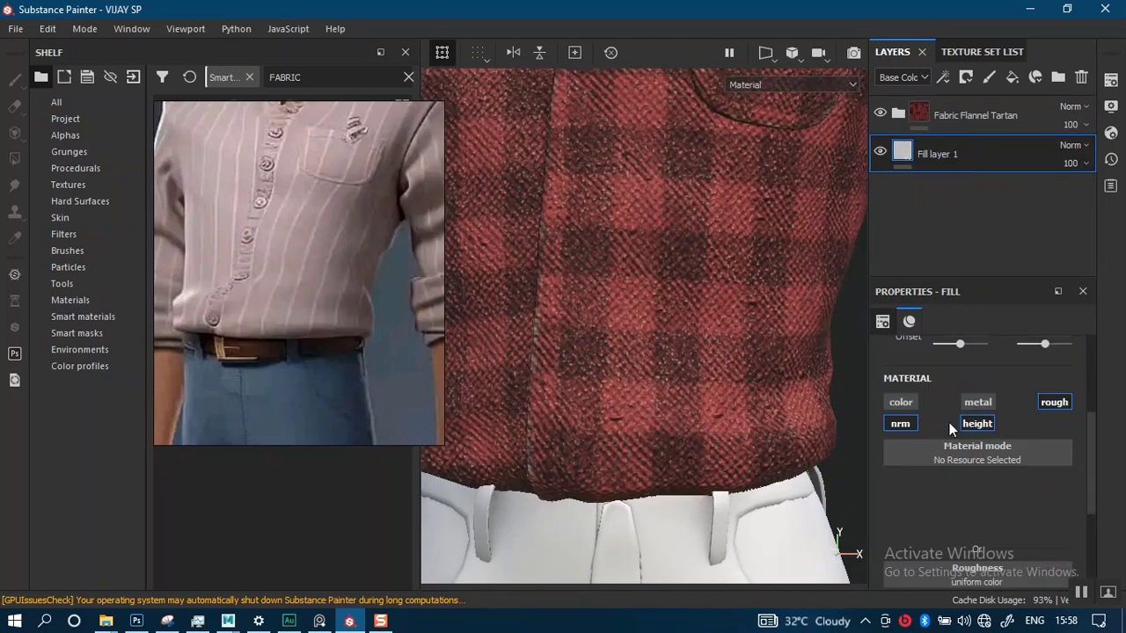
click(913, 425)
click(915, 424)
click(978, 423)
click(1050, 407)
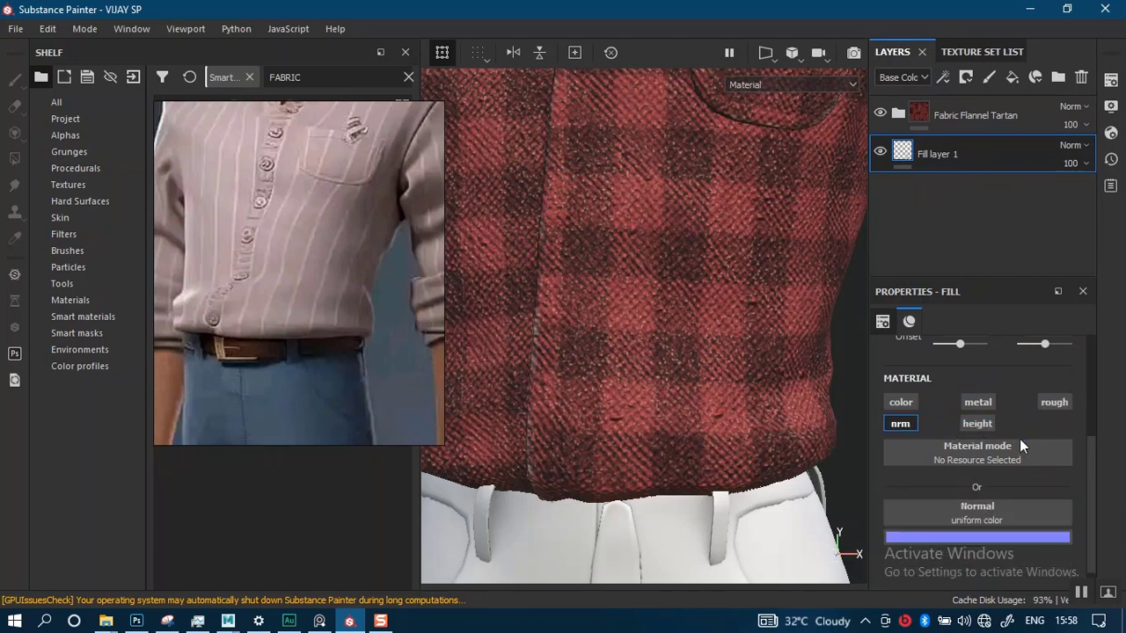
Search the texture resources for SHIRT and assign the ENGLISH SHIRT map to the fill layer's normal channel.
click(977, 514)
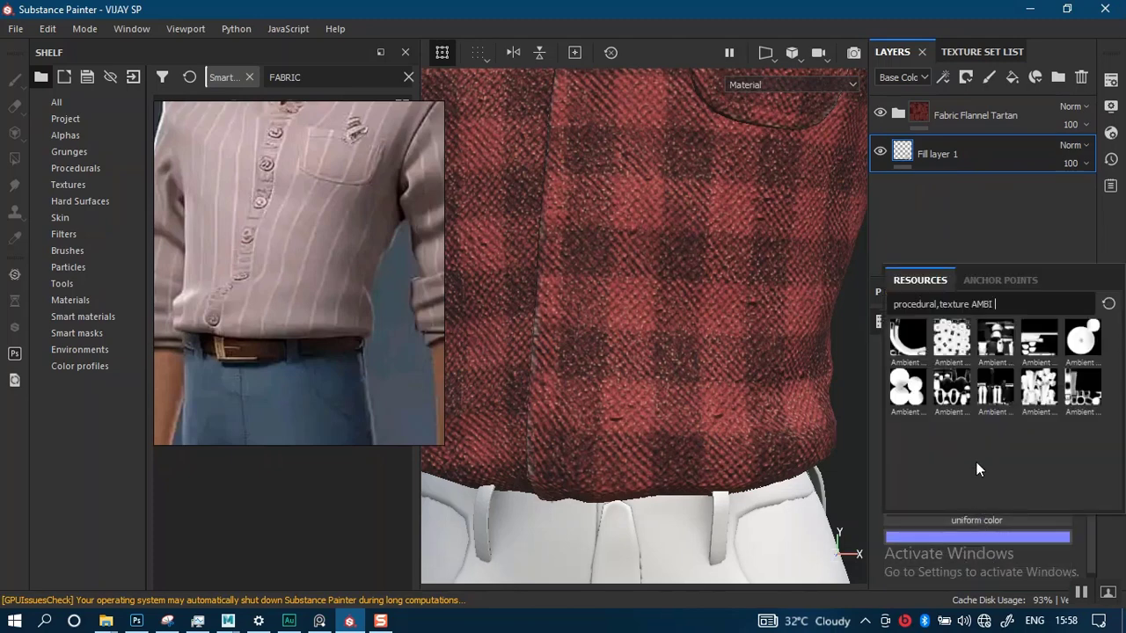
key(BackSpace)
key(BackSpace)
key(BackSpace)
key(BackSpace)
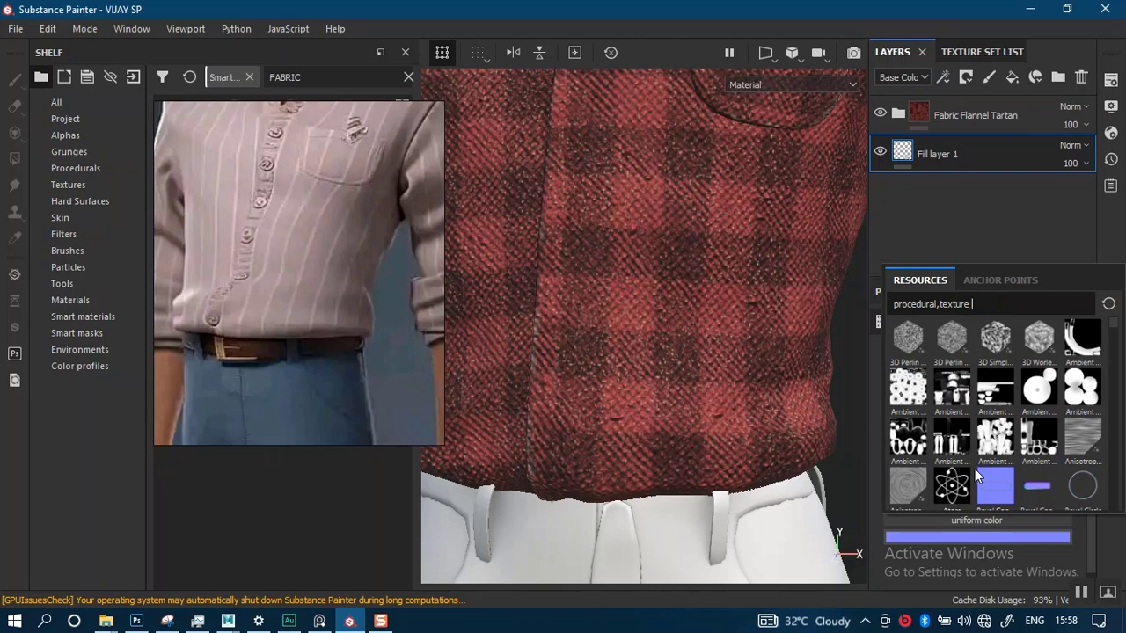
text(SHIR)
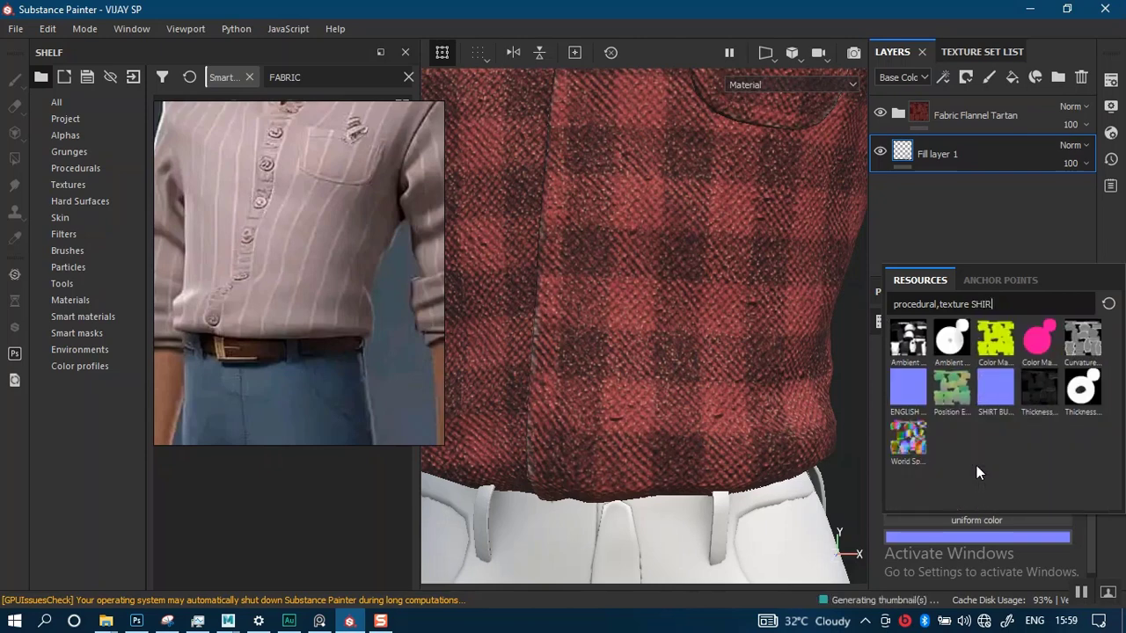
text(T)
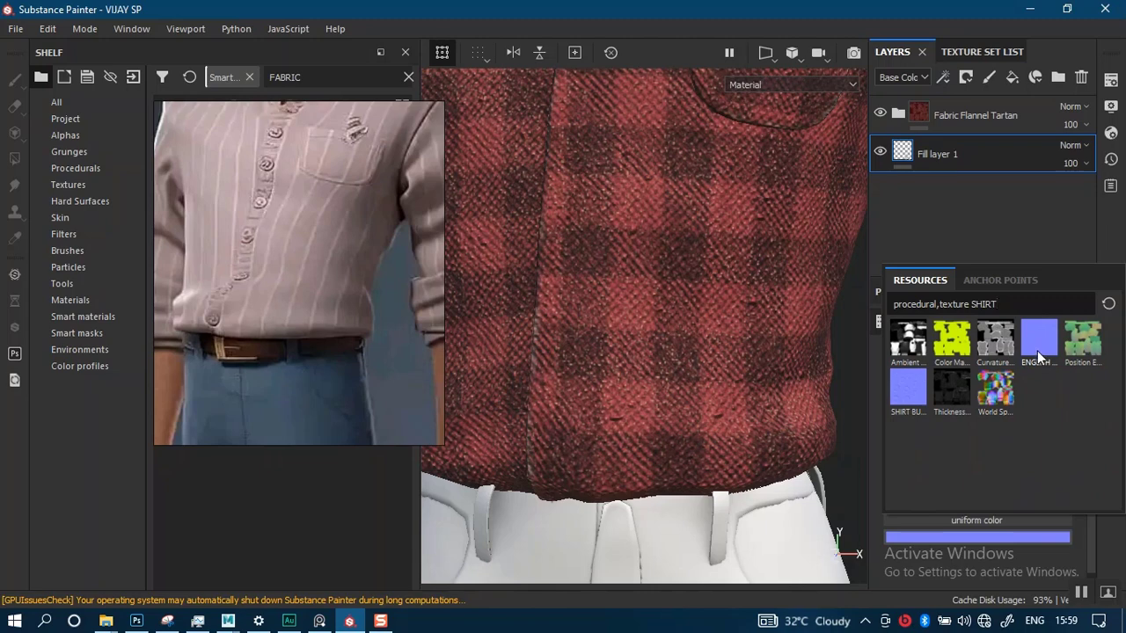
click(1038, 346)
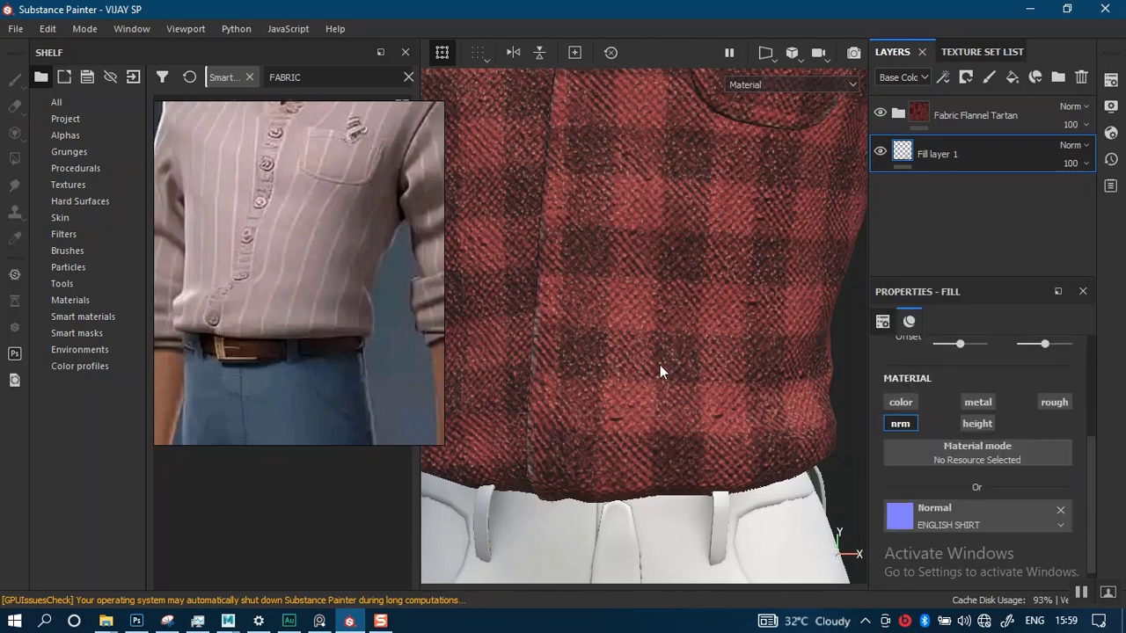
Hide the Fabric Flannel Tartan folder and rename the fill layer as NORMAL.
alt+right_drag(660, 365, 670, 412)
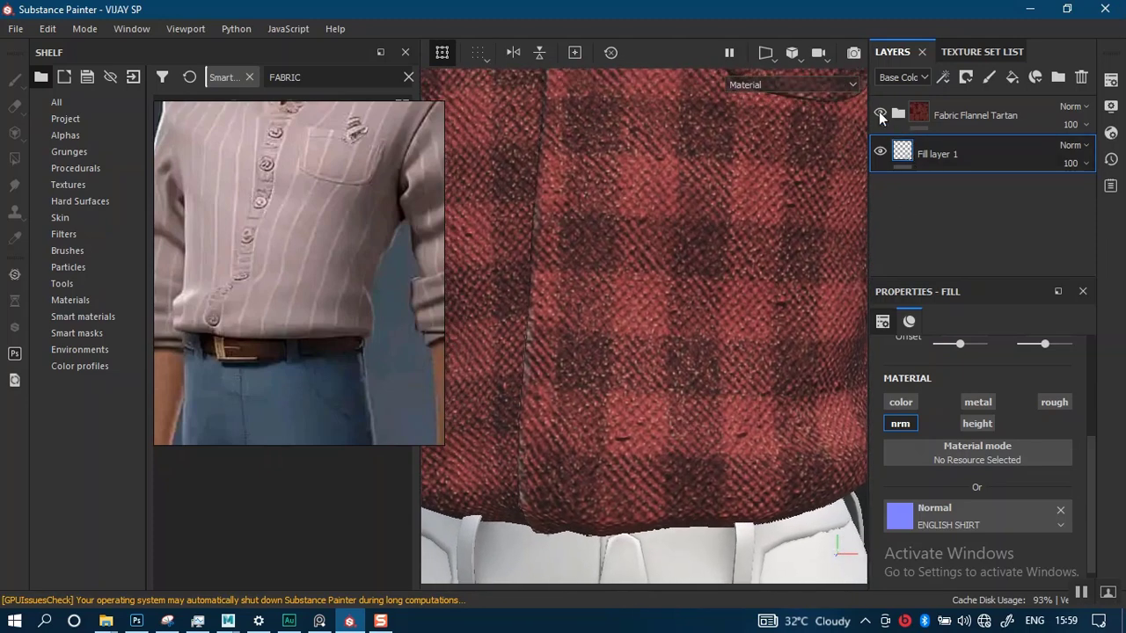
click(880, 114)
click(880, 152)
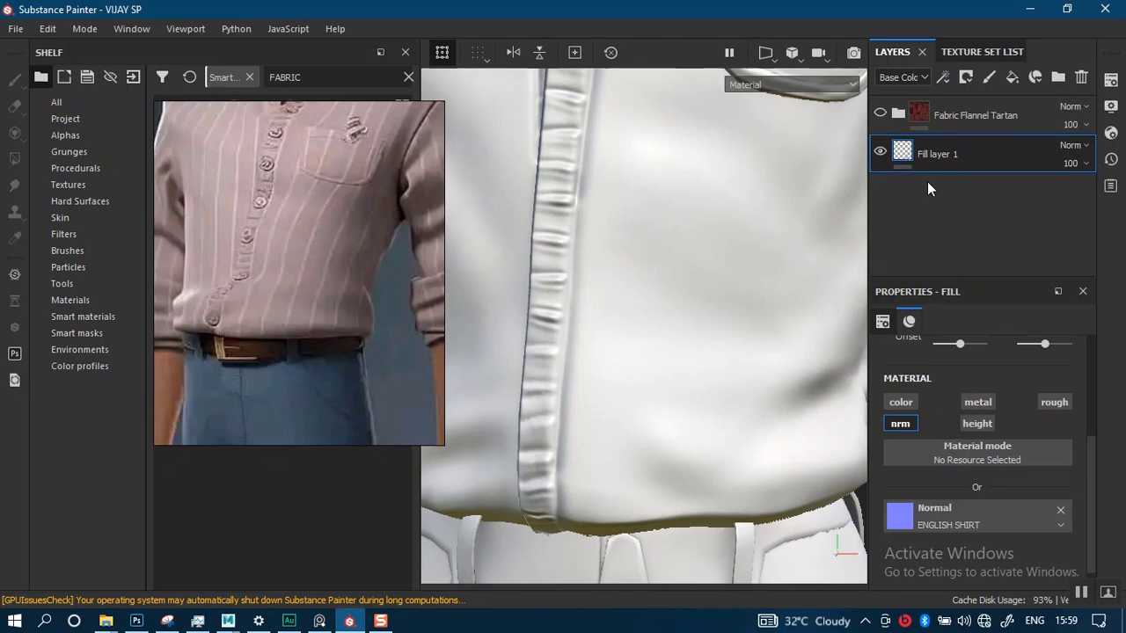
double_click(936, 155)
text(NORMAL)
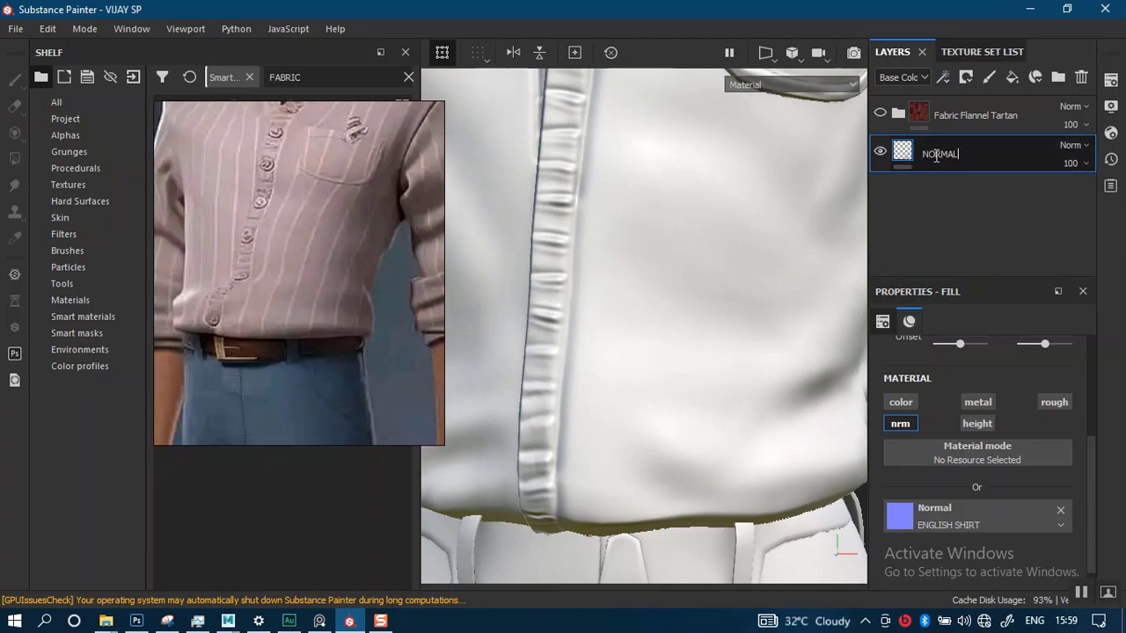
key(Return)
Duplicate the NORMAL layer twice to strengthen the shirt's folds, and hide the topmost copy.
key(ctrl+d)
key(ctrl+d)
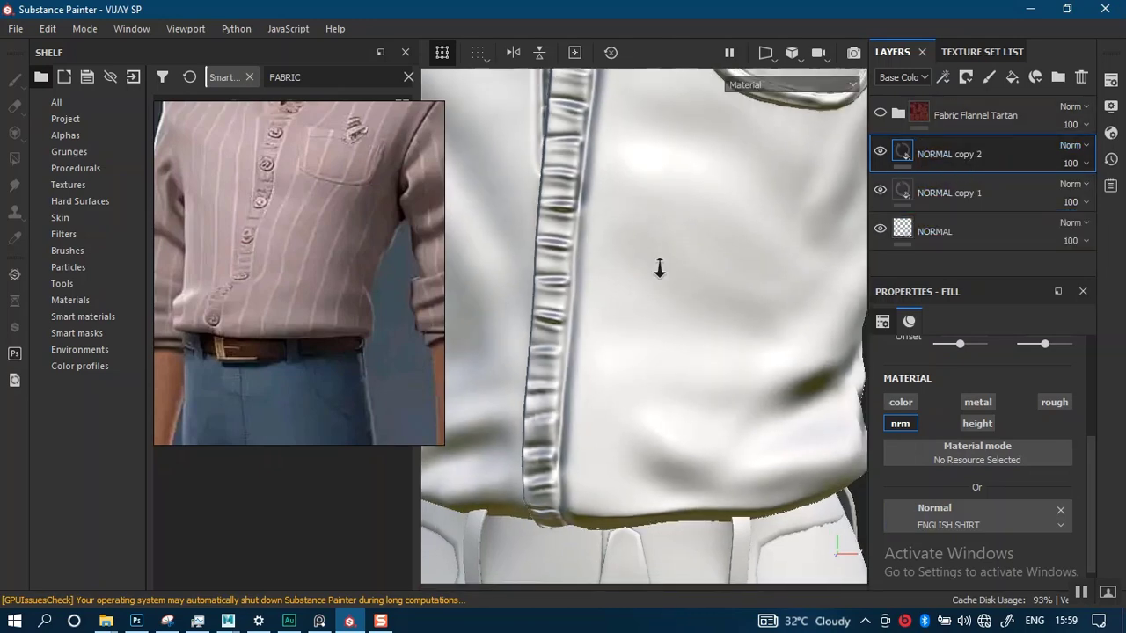
alt+right_drag(659, 268, 669, 179)
alt+middle_drag(672, 231, 666, 322)
alt+drag(666, 322, 690, 291)
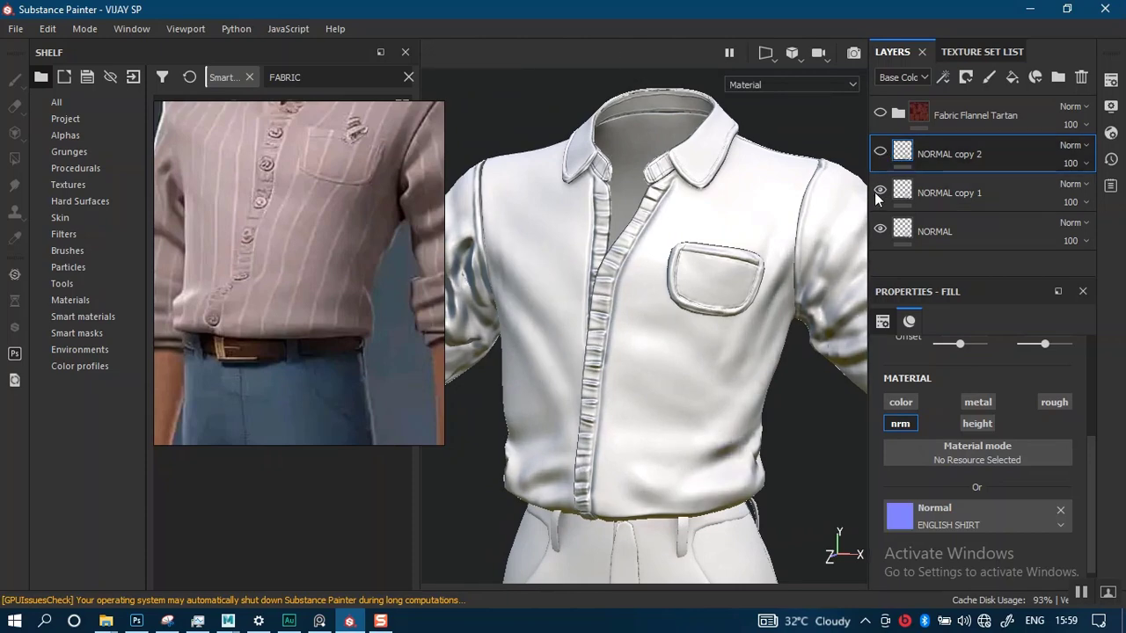
Show the Fabric Flannel Tartan folder again and examine the fabric and folds from the front and back under different lighting.
click(879, 113)
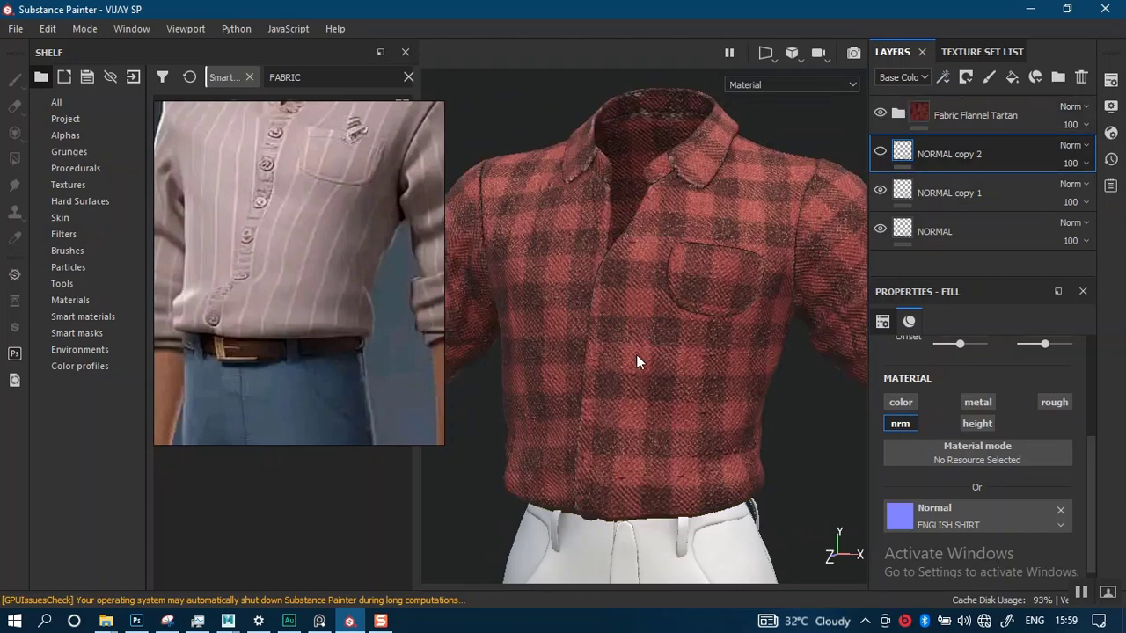
alt+middle_drag(636, 359, 645, 314)
alt+right_drag(645, 353, 646, 434)
alt+drag(649, 421, 699, 358)
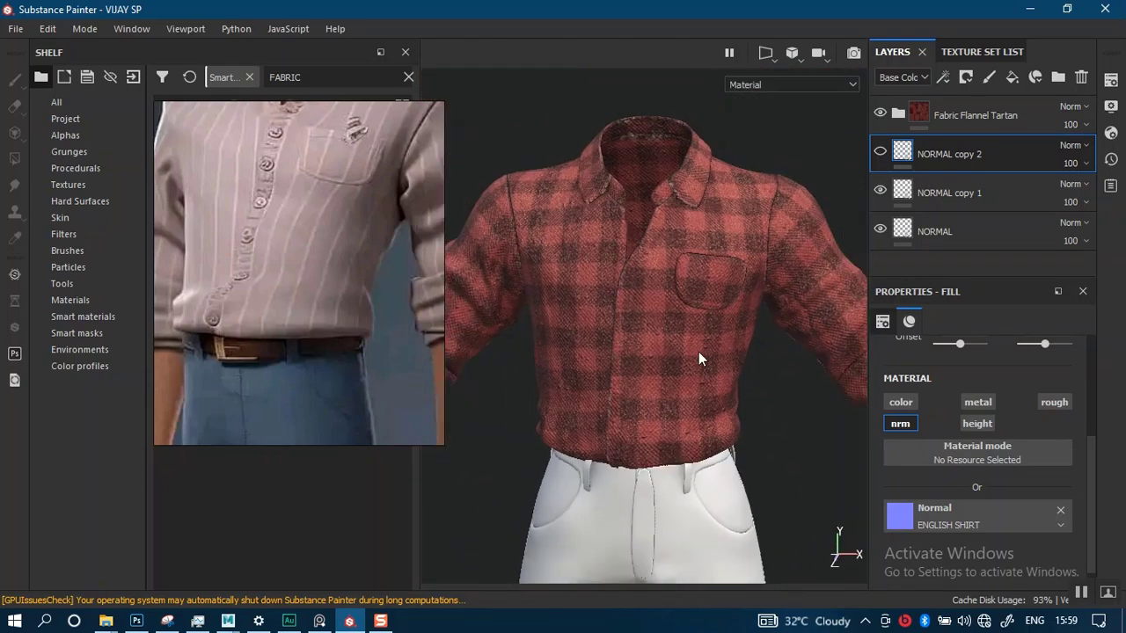
alt+middle_drag(698, 353, 655, 388)
alt+right_drag(655, 388, 578, 442)
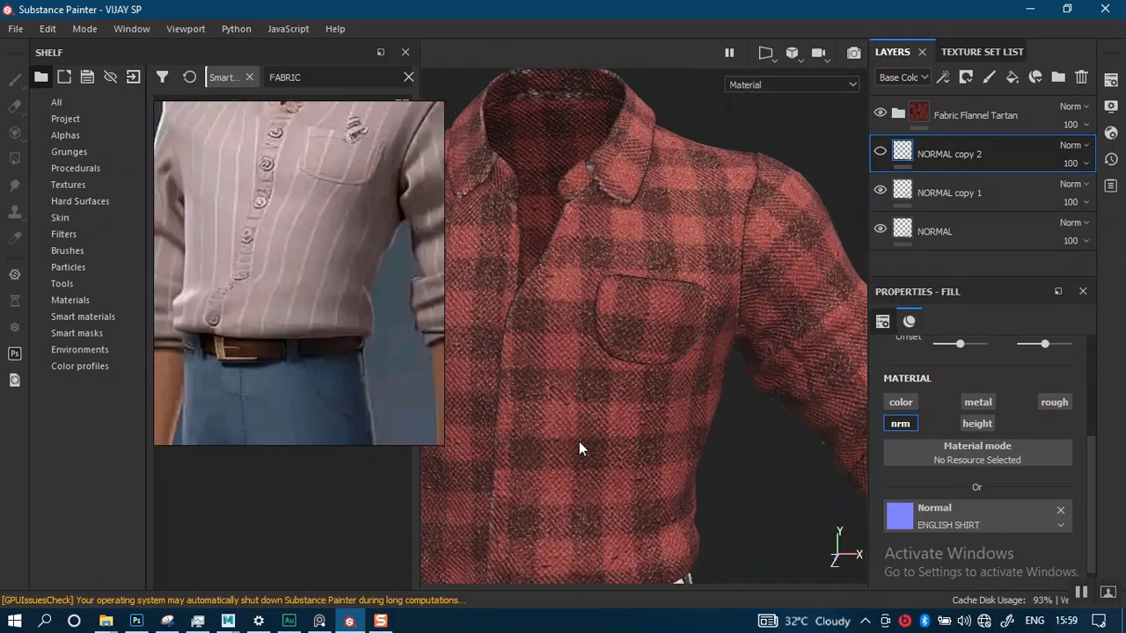
alt+drag(579, 448, 737, 326)
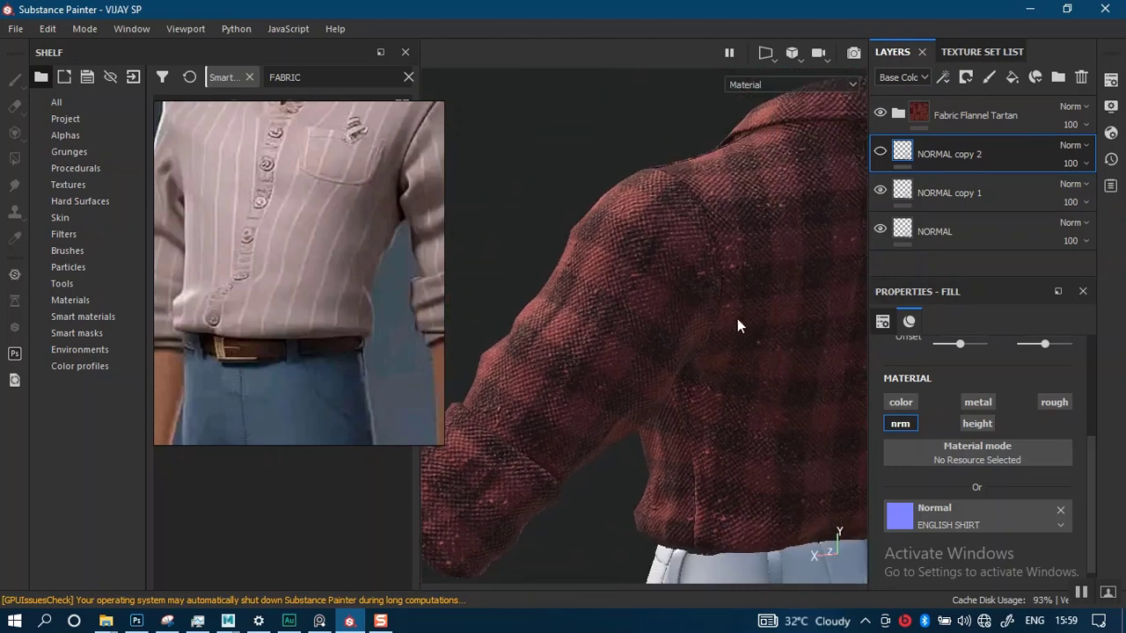
mouse_move(694, 372)
alt+mouse_down()
mouse_move(669, 339)
mouse_move(725, 362)
mouse_move(576, 342)
mouse_move(631, 319)
mouse_move(583, 256)
mouse_move(594, 291)
mouse_move(540, 263)
mouse_move(638, 382)
mouse_move(616, 410)
mouse_move(639, 410)
mouse_move(623, 397)
mouse_move(678, 427)
mouse_move(674, 350)
mouse_move(659, 377)
mouse_move(698, 360)
mouse_move(628, 374)
mouse_move(579, 406)
mouse_move(575, 378)
mouse_move(663, 364)
mouse_move(590, 407)
mouse_move(645, 368)
alt+mouse_up()
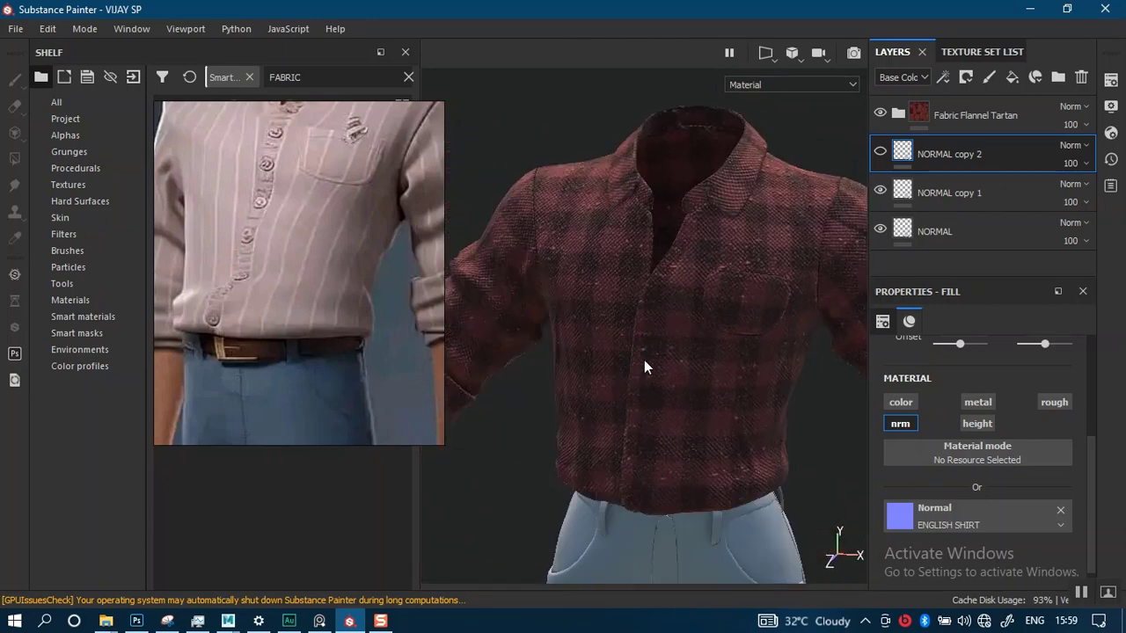
mouse_move(645, 368)
shift+right_down()
mouse_move(604, 377)
mouse_move(626, 369)
shift+right_up()
alt+drag(646, 352, 559, 306)
alt+right_drag(560, 306, 620, 369)
Set the shirt texture set's size to 4096 and check the sharper fabric weave on the shirt.
click(1110, 80)
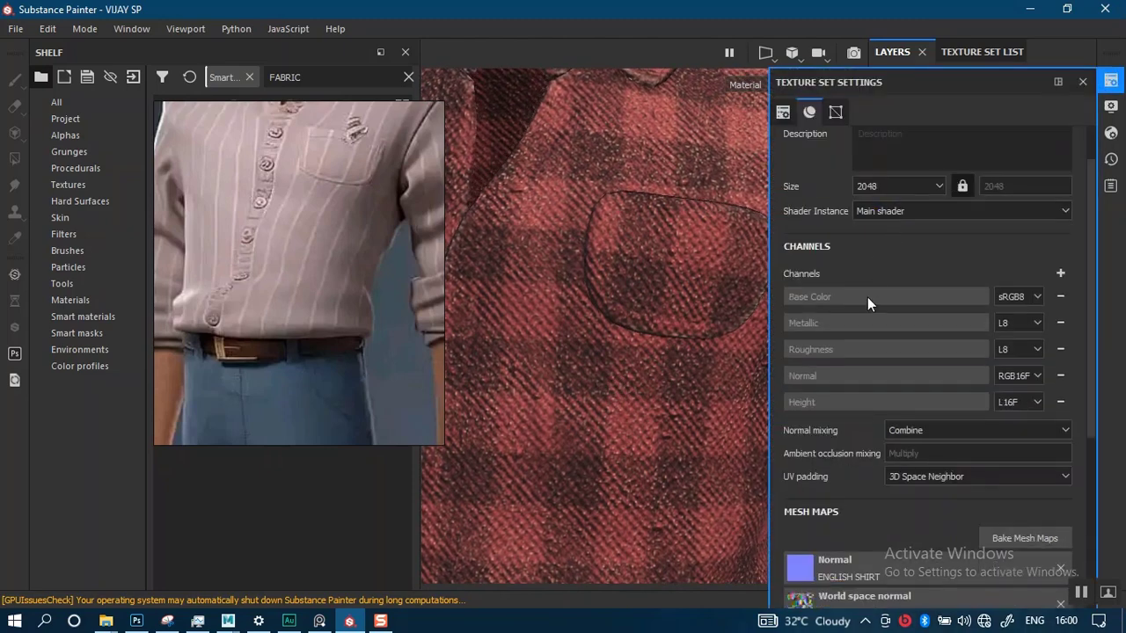
click(915, 189)
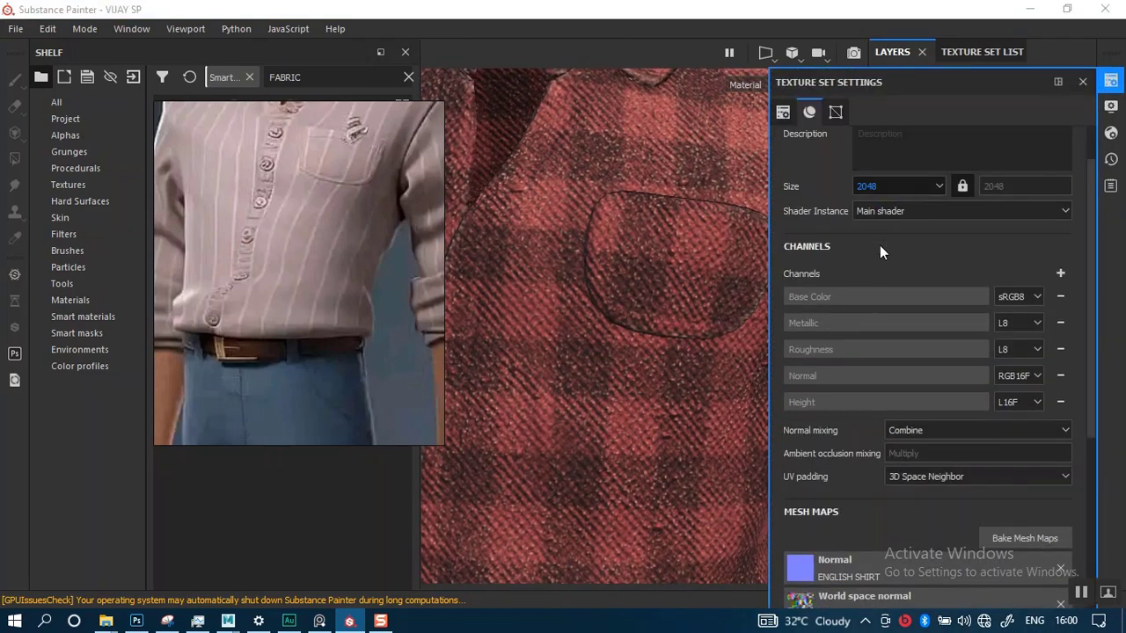
click(875, 253)
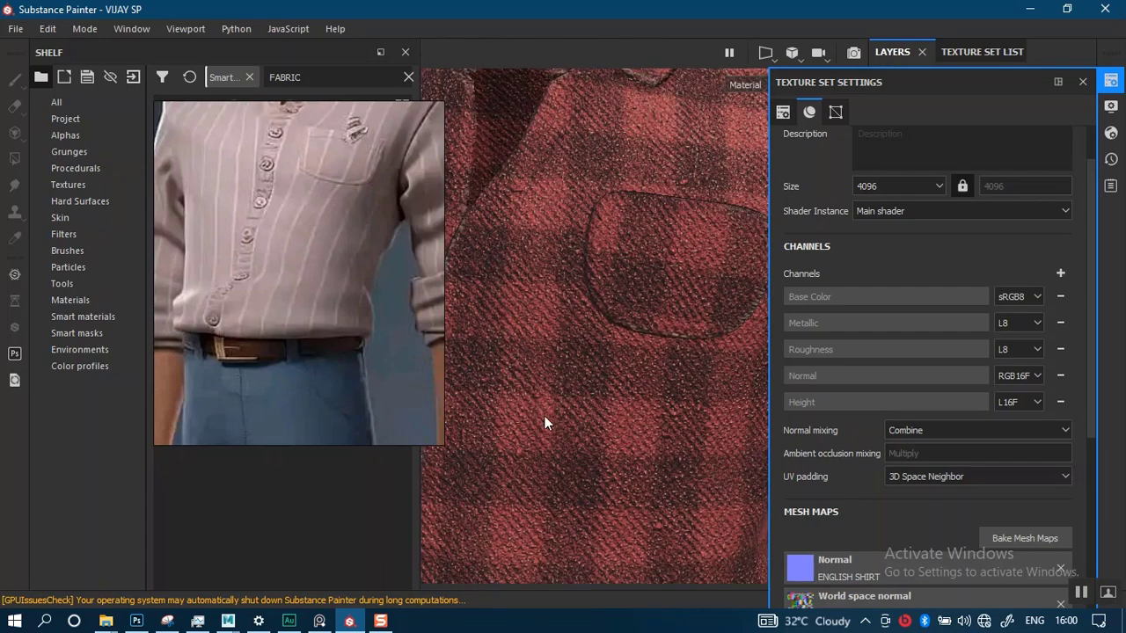
mouse_move(573, 447)
alt+right_down()
mouse_move(587, 472)
mouse_move(577, 426)
alt+right_up()
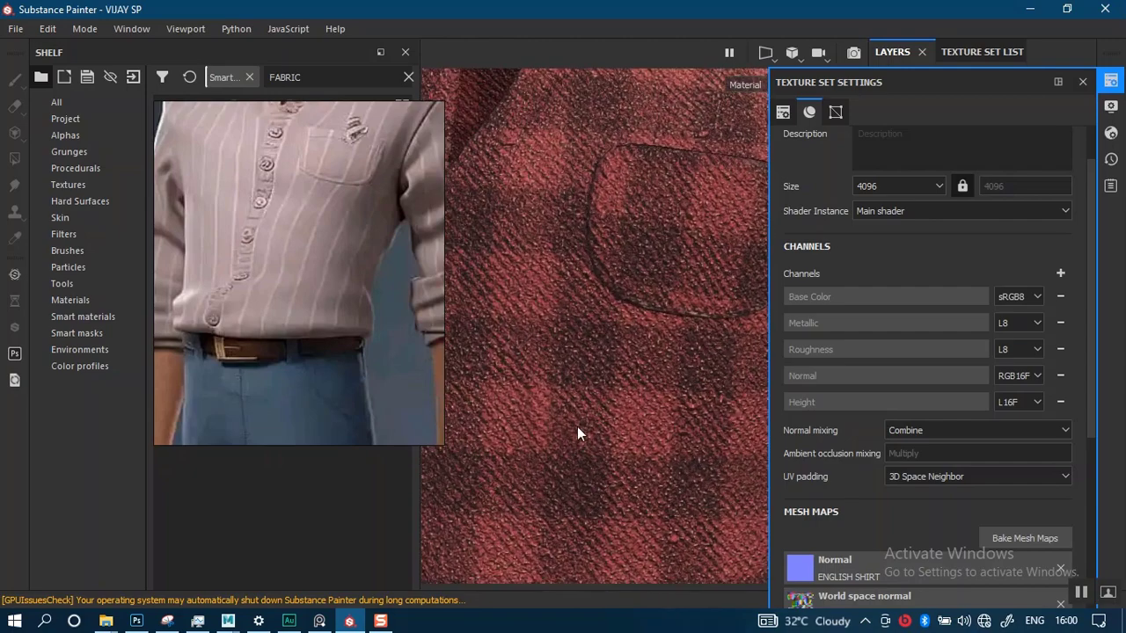
alt+middle_drag(577, 427, 628, 359)
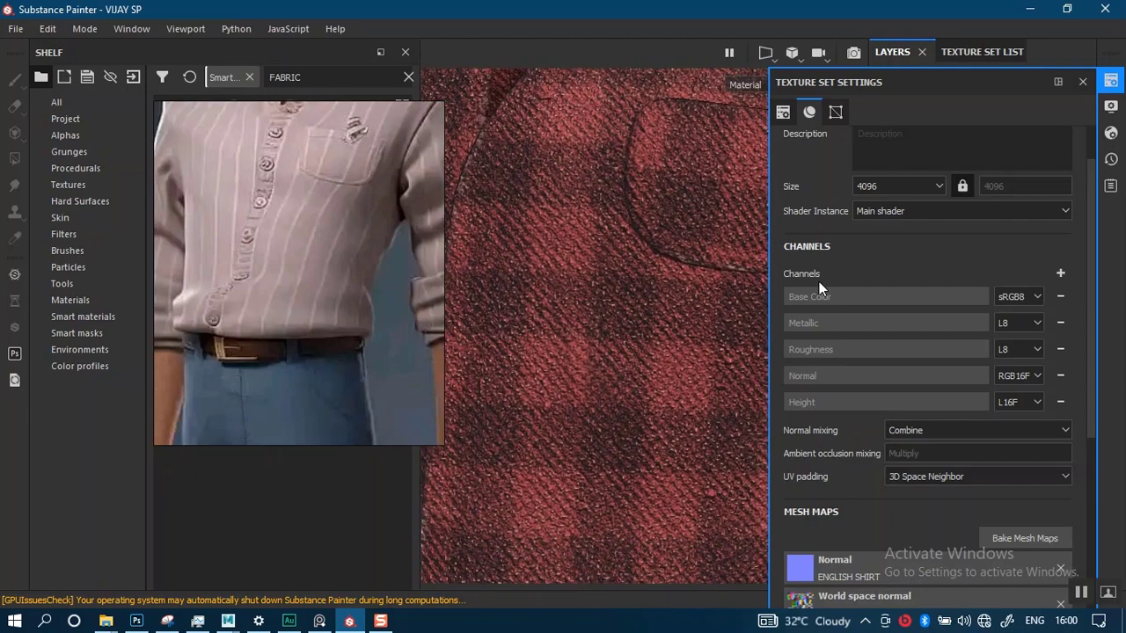
click(1082, 81)
alt+right_drag(715, 332, 683, 106)
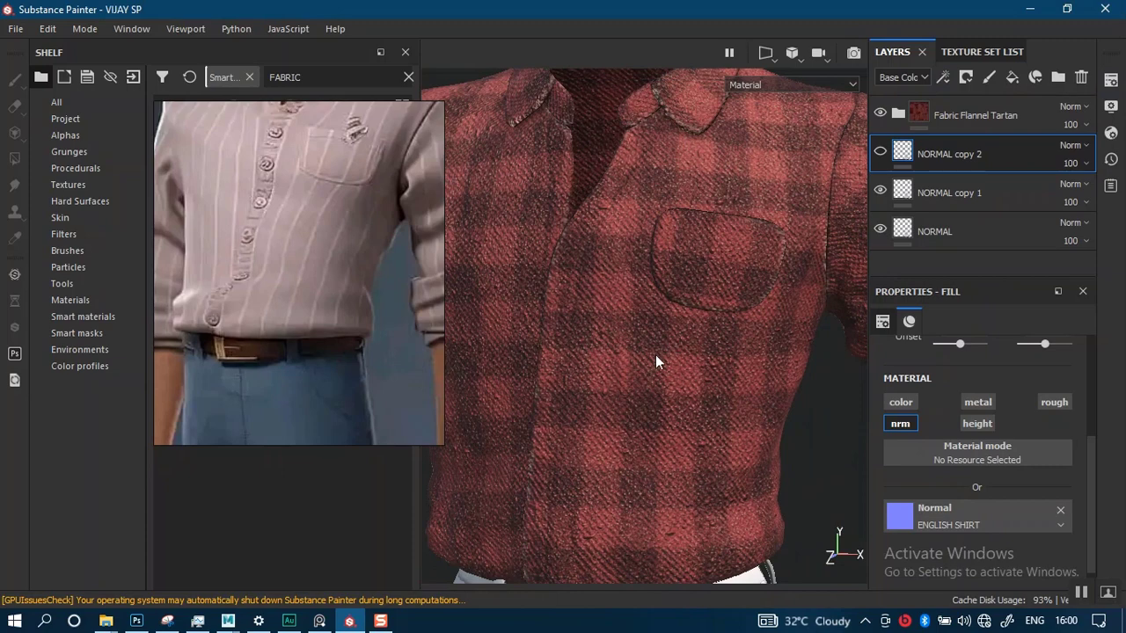
alt+right_drag(641, 417, 633, 329)
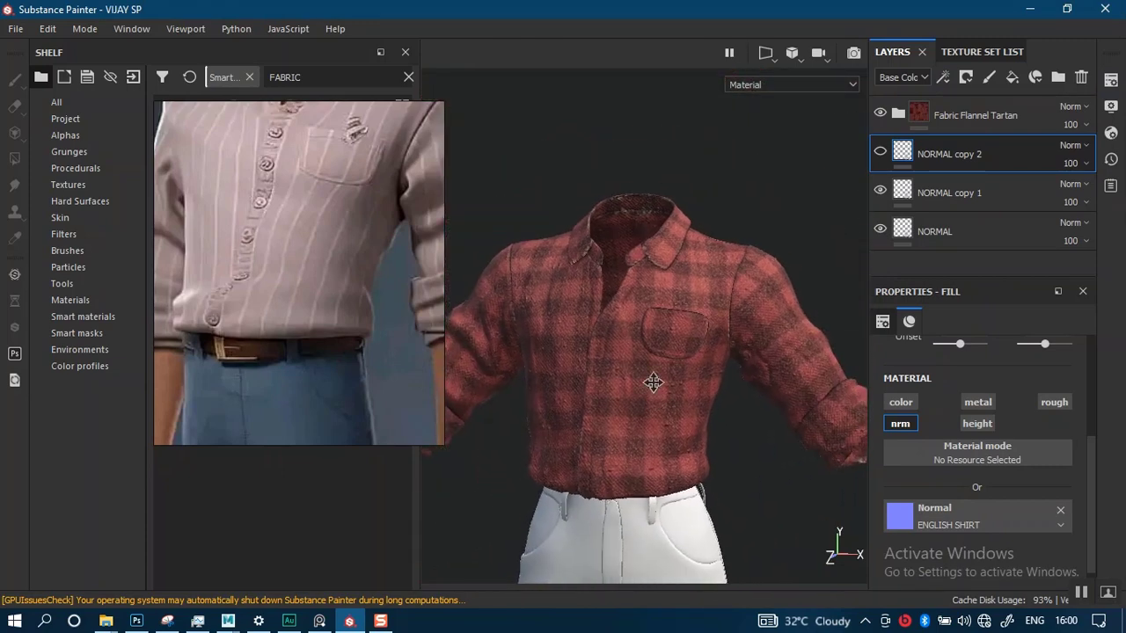
Compare the model's trousers, waist and shirt front with the reference image's belt and trousers.
alt+middle_drag(653, 384, 652, 281)
alt+drag(663, 311, 701, 358)
right_click(715, 319)
alt+middle_drag(670, 368, 686, 232)
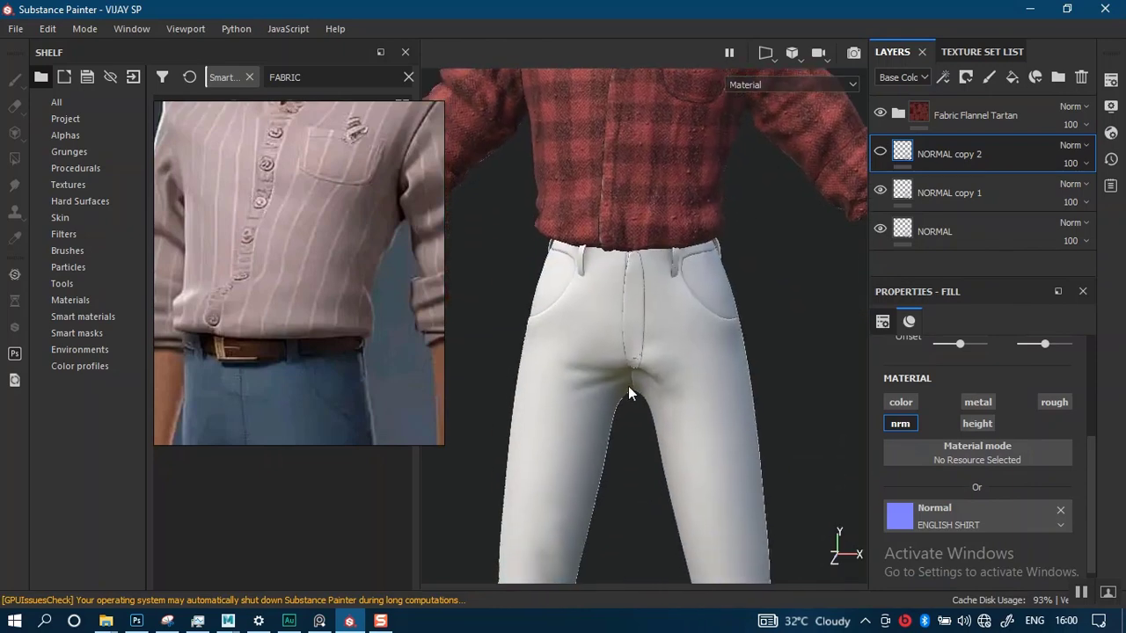
middle_drag(317, 385, 312, 269)
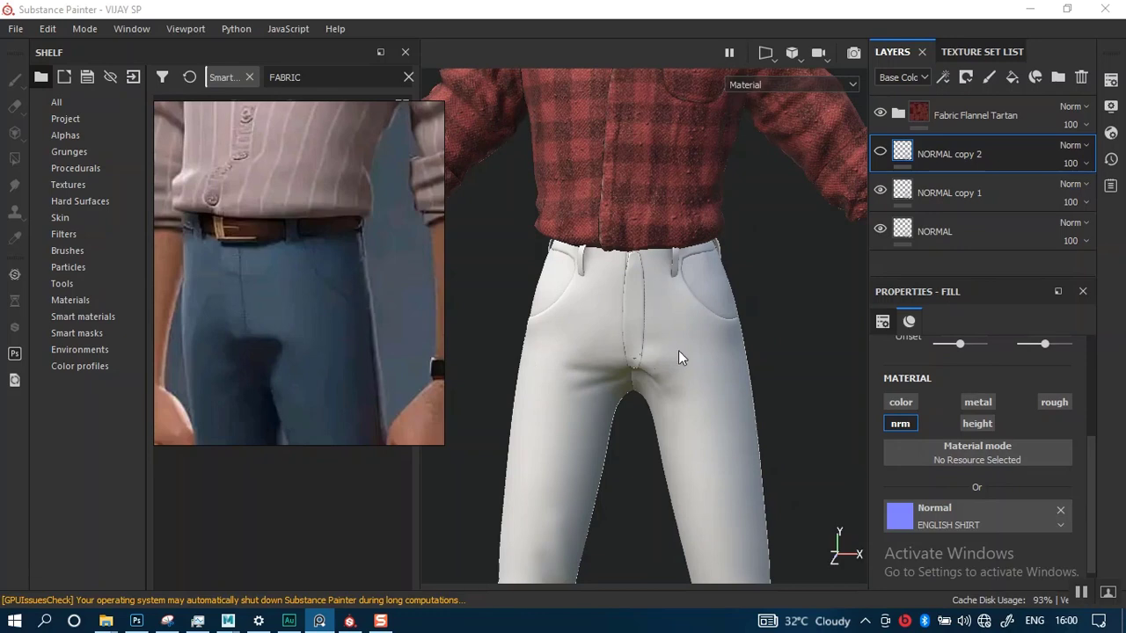
alt+middle_drag(654, 339, 638, 474)
alt+right_drag(639, 474, 628, 463)
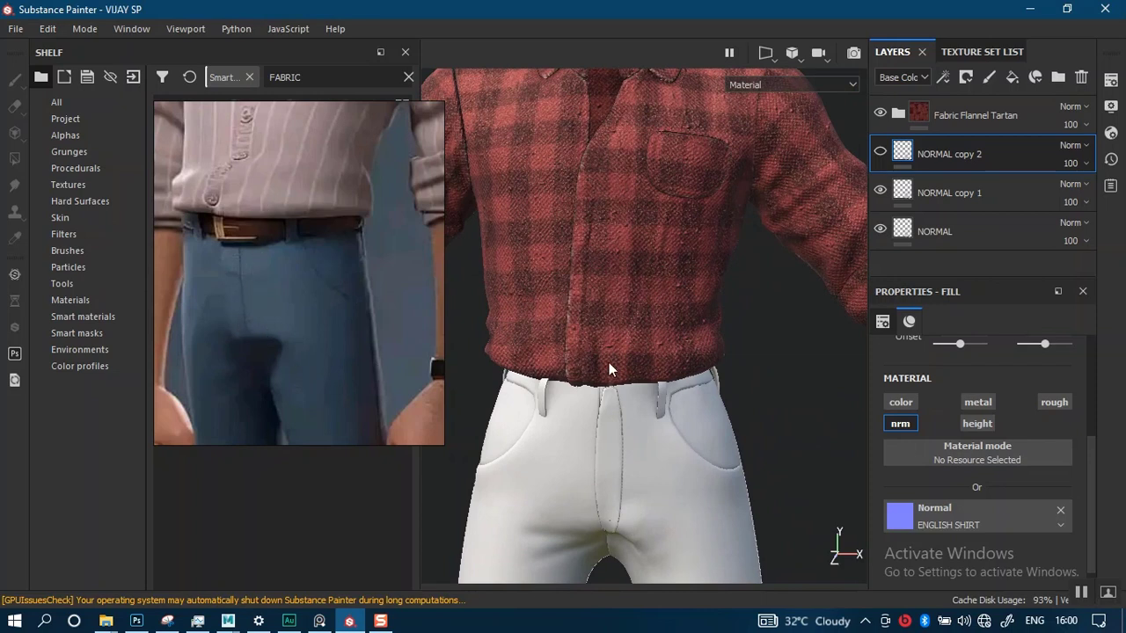
alt+middle_drag(609, 362, 622, 432)
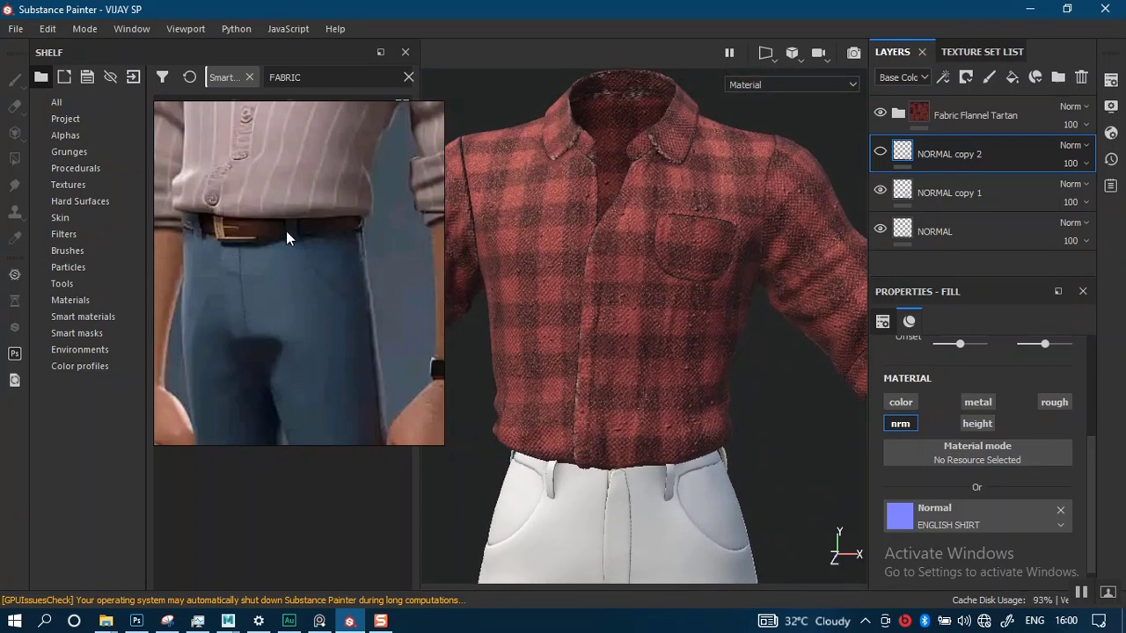
Expand the Fabric Flannel Tartan folder and compare the shirt with its Folds layer hidden and shown.
alt+right_drag(612, 374, 676, 406)
mouse_move(676, 406)
alt+mouse_down()
mouse_move(638, 384)
mouse_move(648, 390)
mouse_move(603, 384)
mouse_move(647, 352)
mouse_move(695, 336)
mouse_move(673, 343)
mouse_move(678, 261)
mouse_move(643, 311)
mouse_move(678, 271)
mouse_move(660, 422)
mouse_move(722, 353)
mouse_move(614, 376)
mouse_move(681, 317)
mouse_move(668, 367)
mouse_move(692, 322)
mouse_move(623, 410)
mouse_move(613, 407)
mouse_move(665, 334)
mouse_move(649, 317)
mouse_move(603, 367)
mouse_move(663, 388)
alt+mouse_up()
alt+right_drag(663, 388, 660, 507)
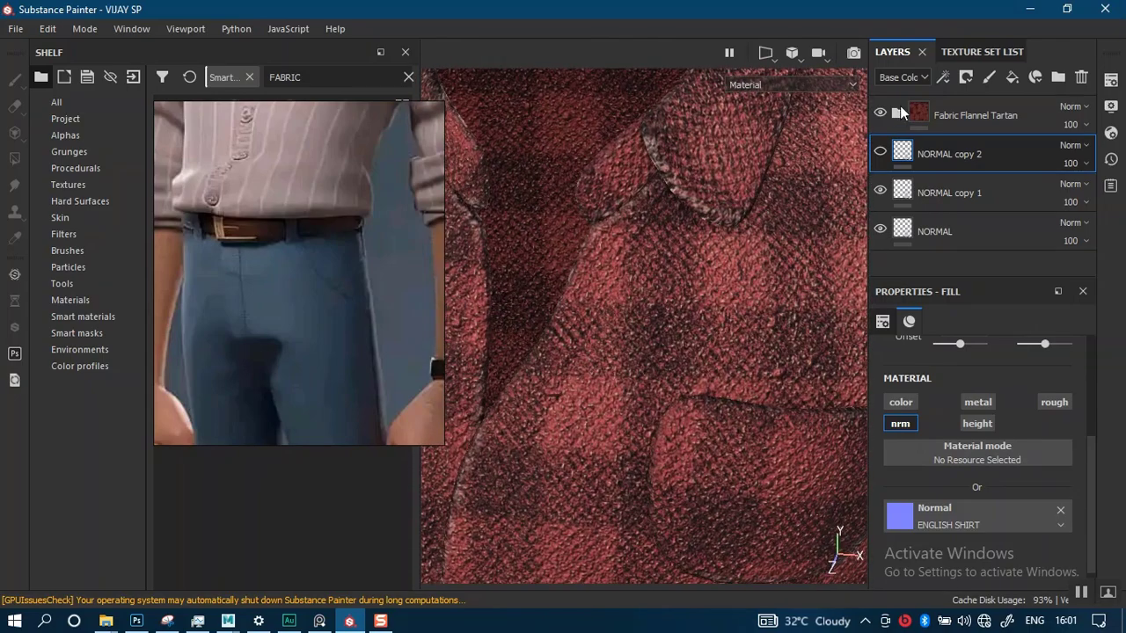
click(898, 113)
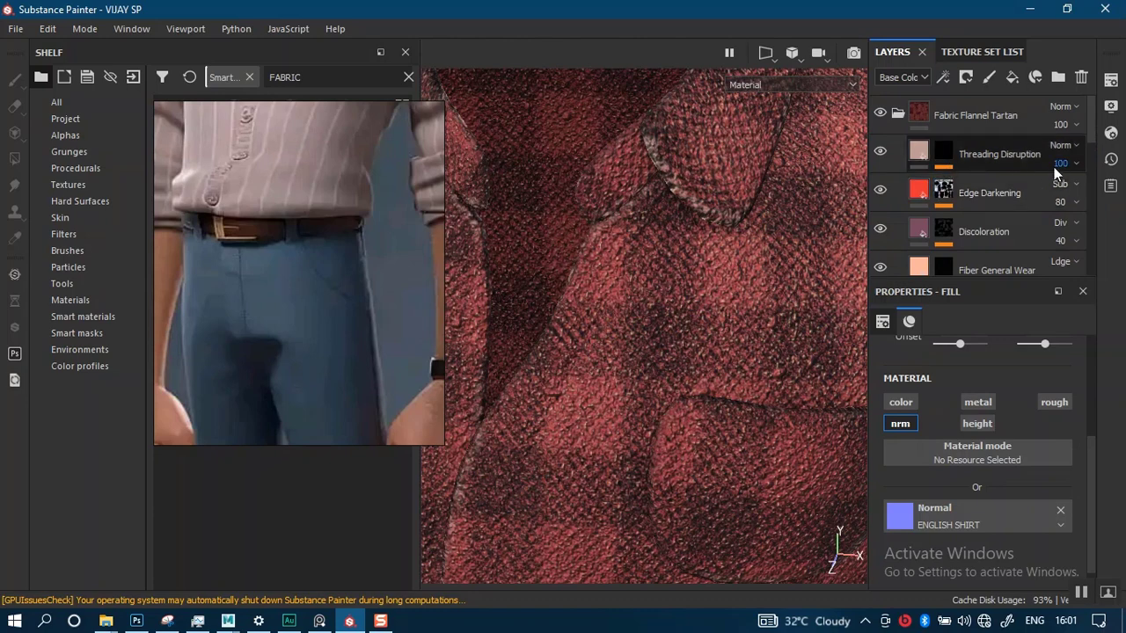
drag(1090, 140, 1090, 182)
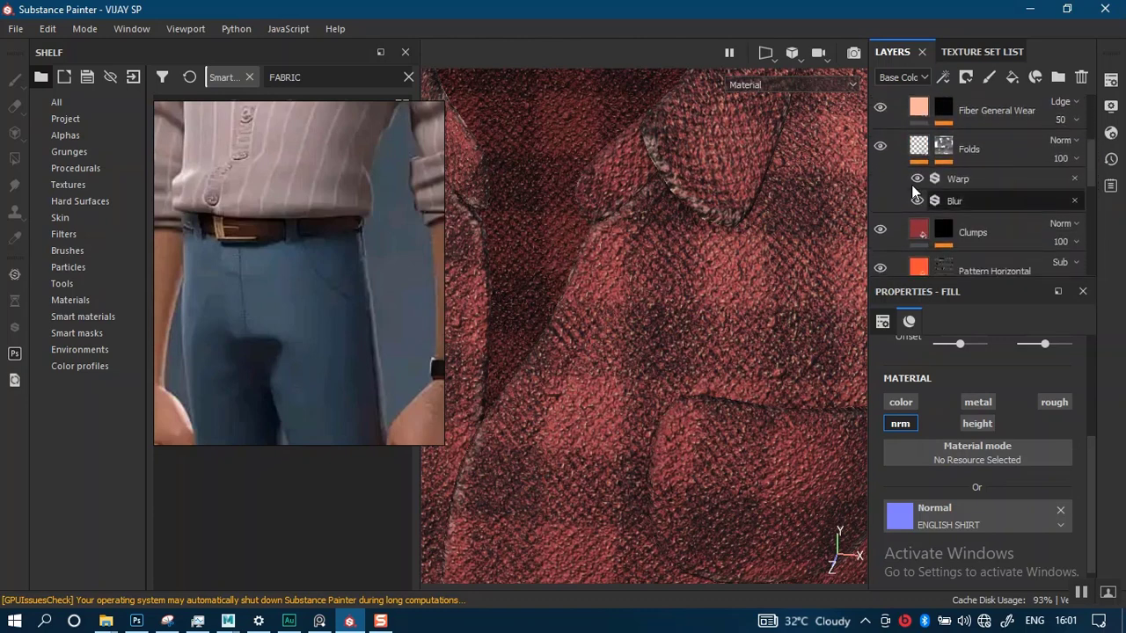
click(882, 145)
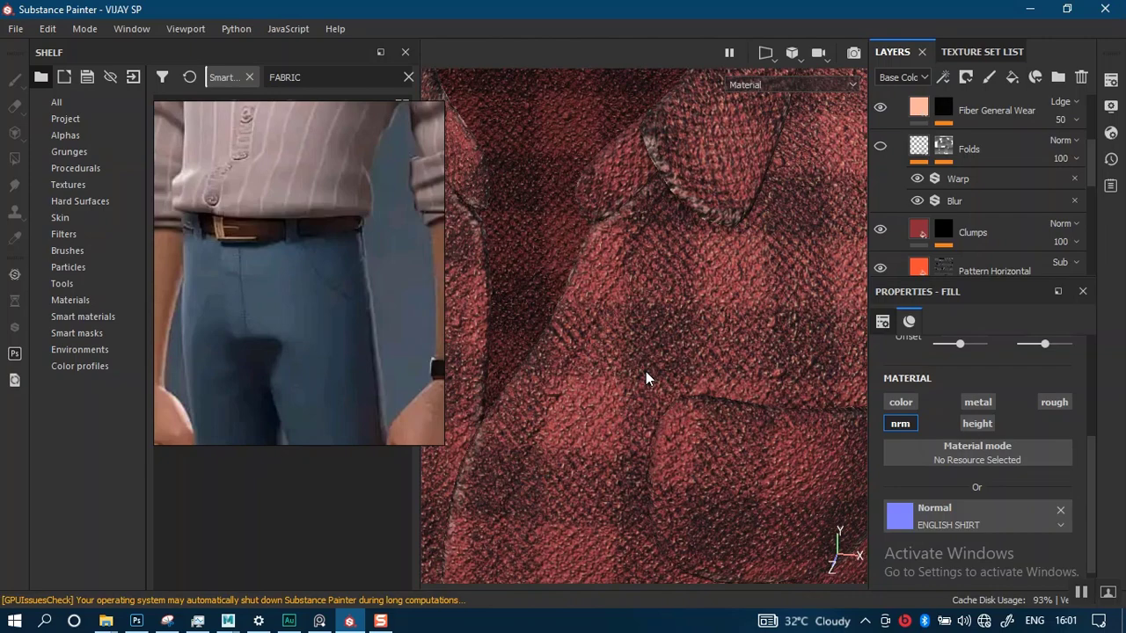
alt+right_drag(668, 429, 676, 207)
alt+middle_drag(682, 370, 742, 242)
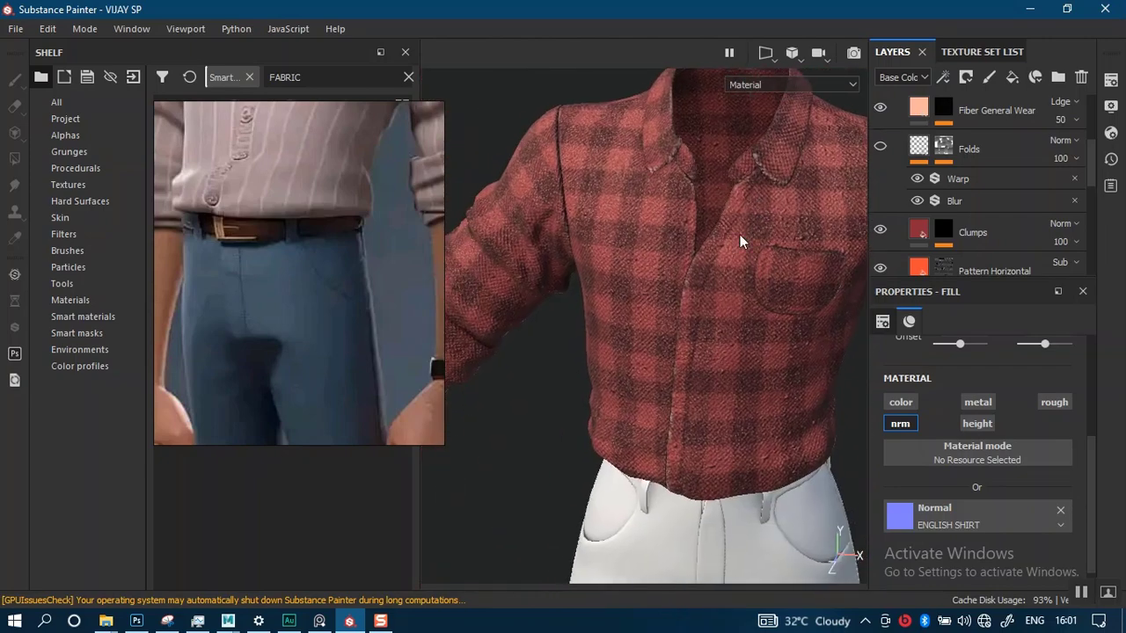
alt+drag(743, 239, 844, 291)
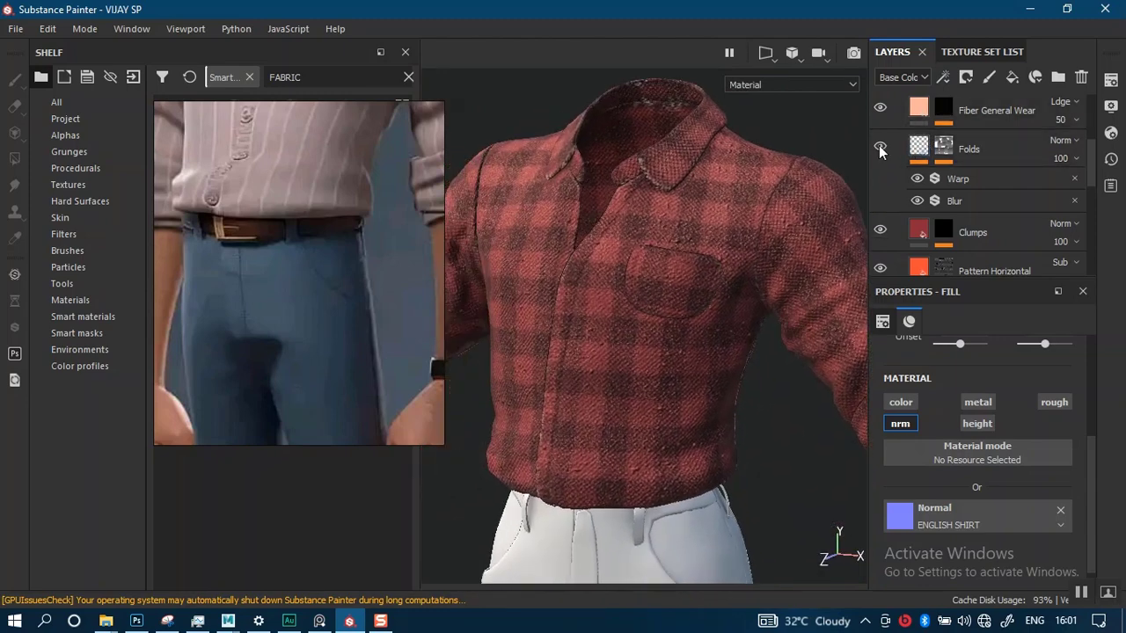
alt+middle_drag(620, 379, 632, 339)
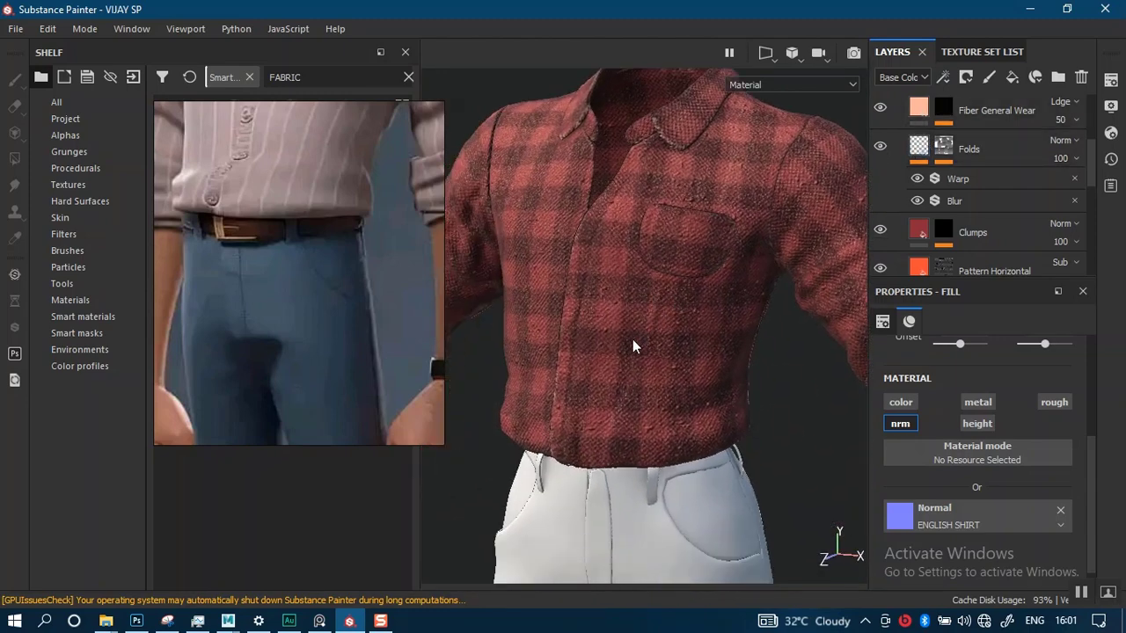
alt+drag(632, 339, 661, 315)
alt+right_drag(660, 315, 671, 352)
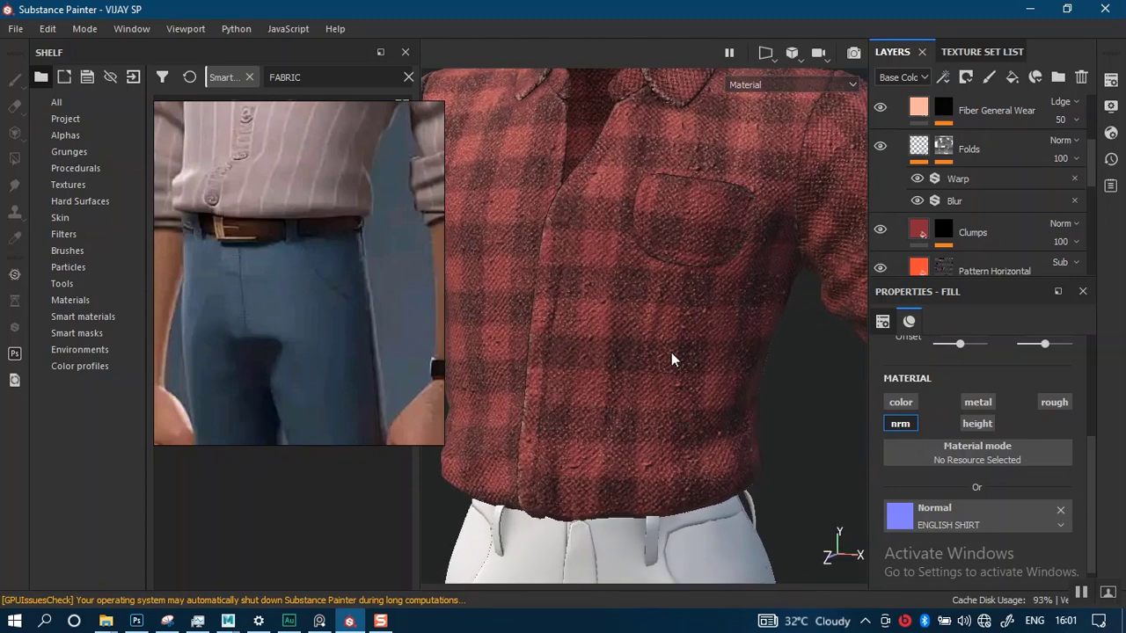
alt+drag(671, 352, 674, 355)
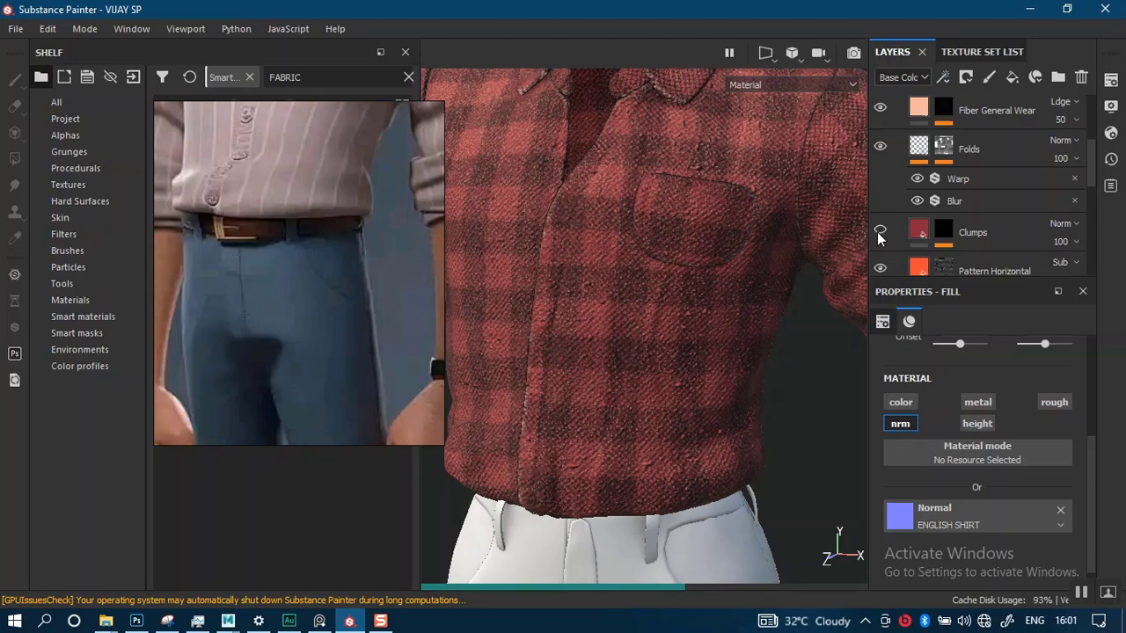
Toggle the Clumps layer's visibility to check its effect on the fabric below the pocket, leaving it shown.
alt+right_drag(606, 379, 673, 529)
alt+drag(674, 529, 673, 379)
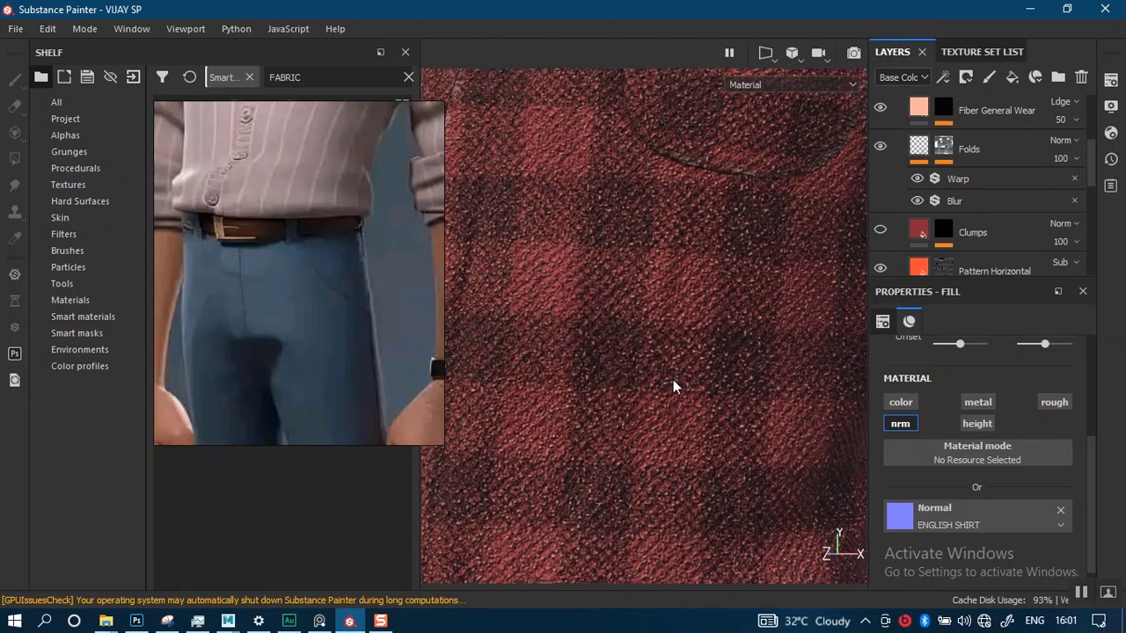
click(879, 230)
click(878, 231)
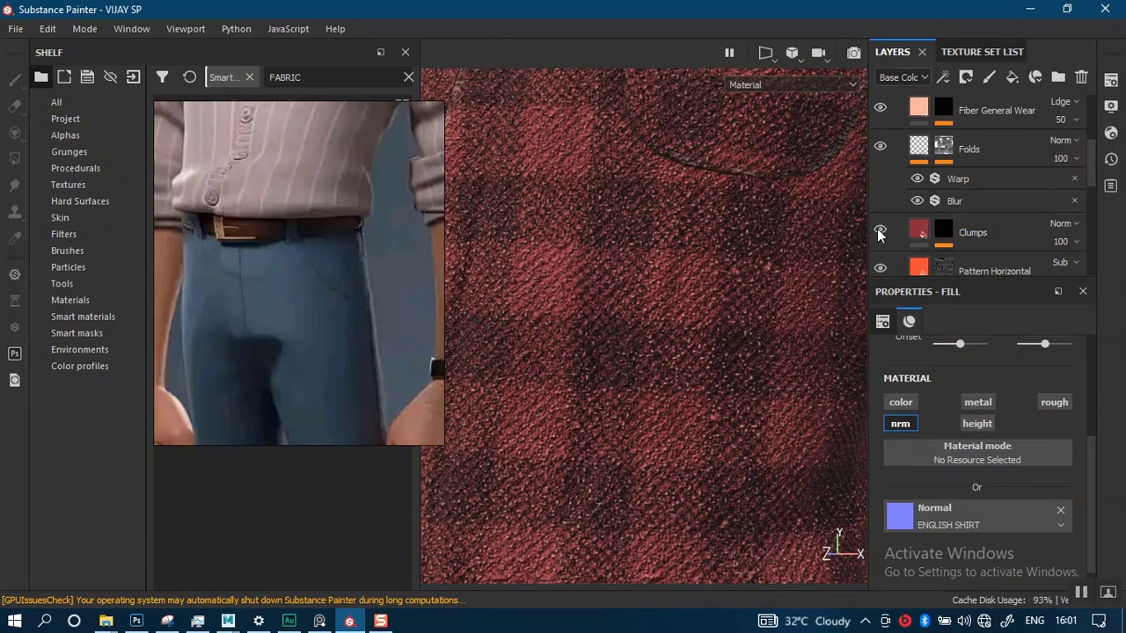
click(878, 230)
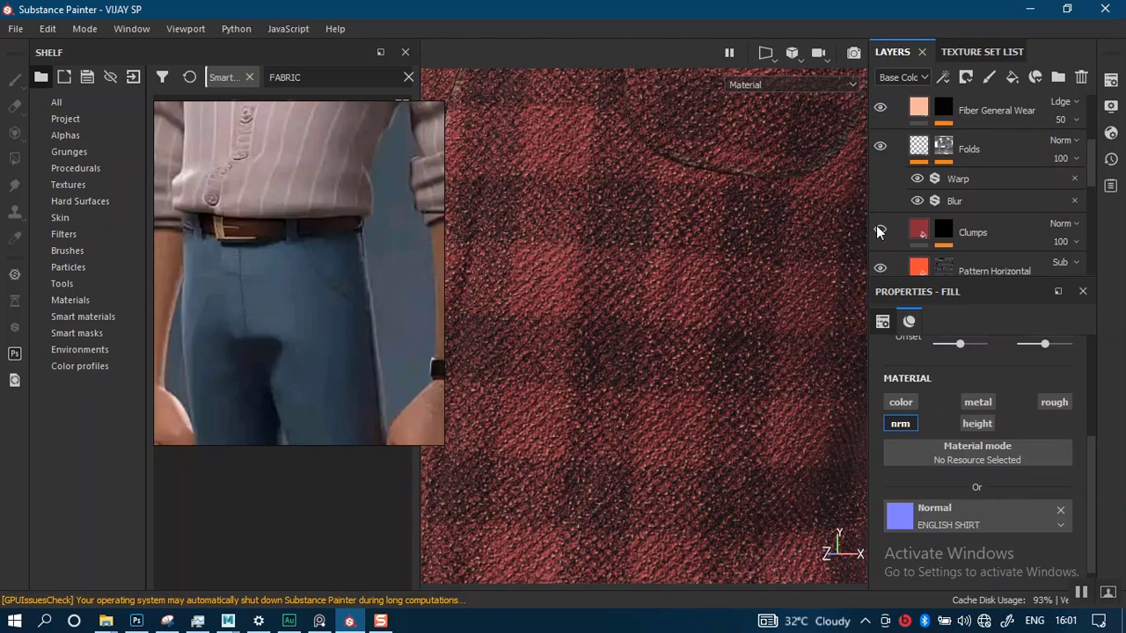
Inspect the Clumps layer's mask effects and its fill material properties.
click(944, 230)
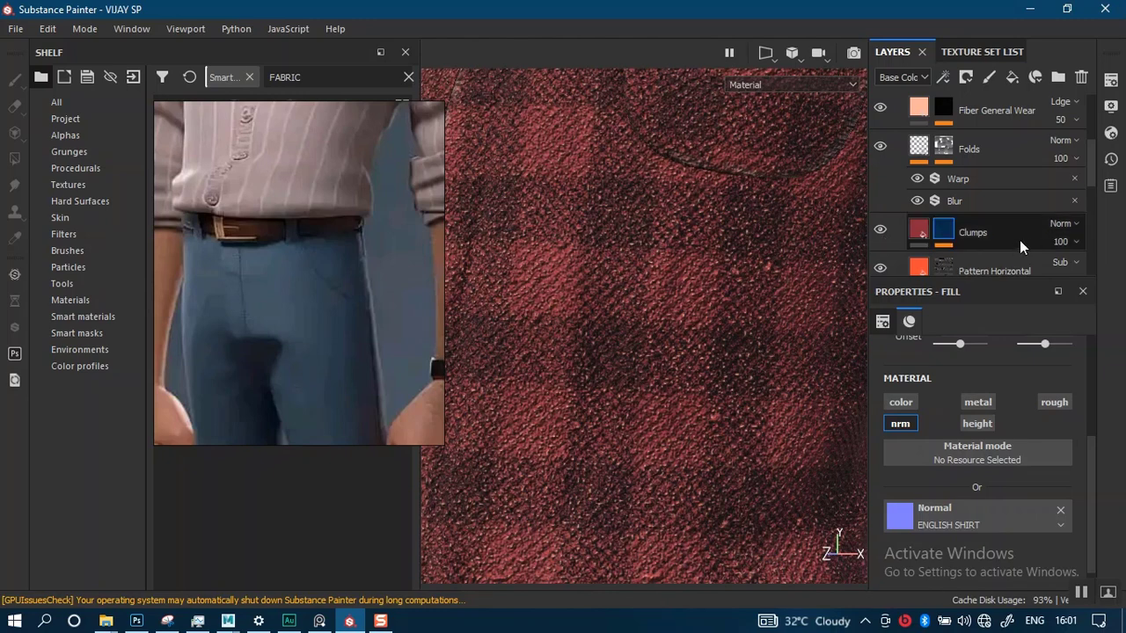
key(1)
scroll(1095, 185, down, 3)
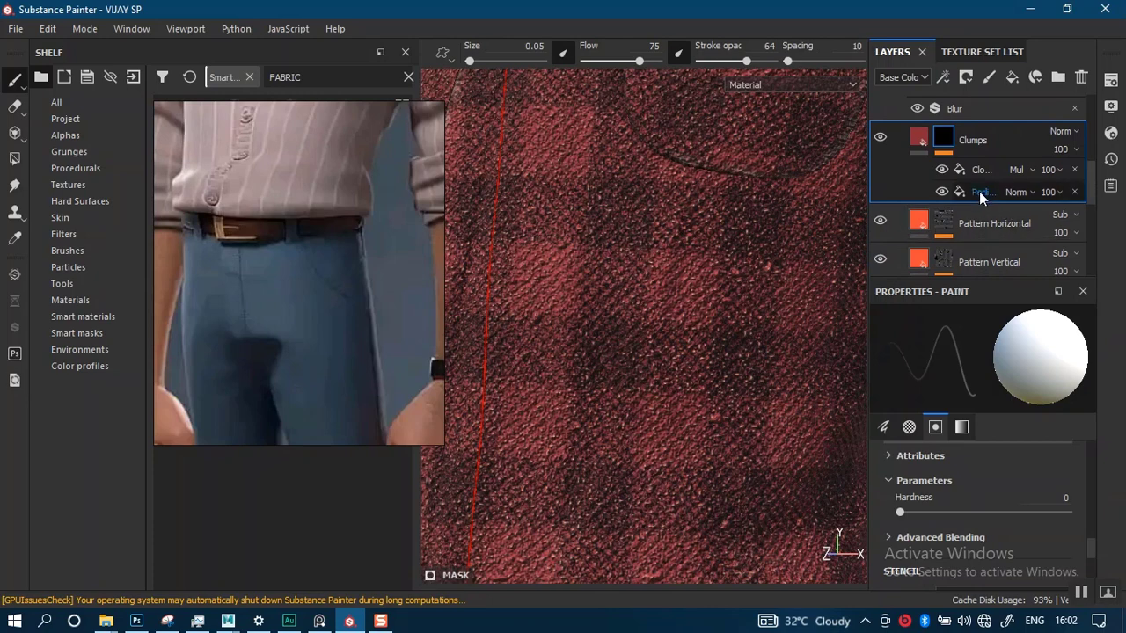
click(917, 145)
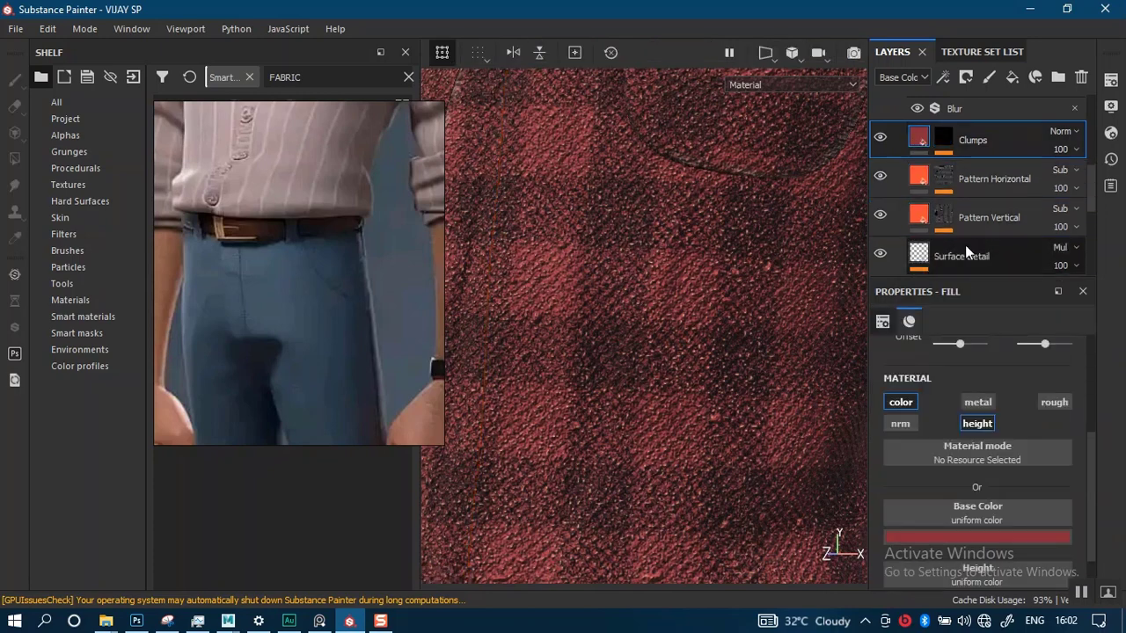
Toggle the Surface Detail layer's visibility to check its effect on the weave, leaving it shown.
click(879, 254)
click(879, 255)
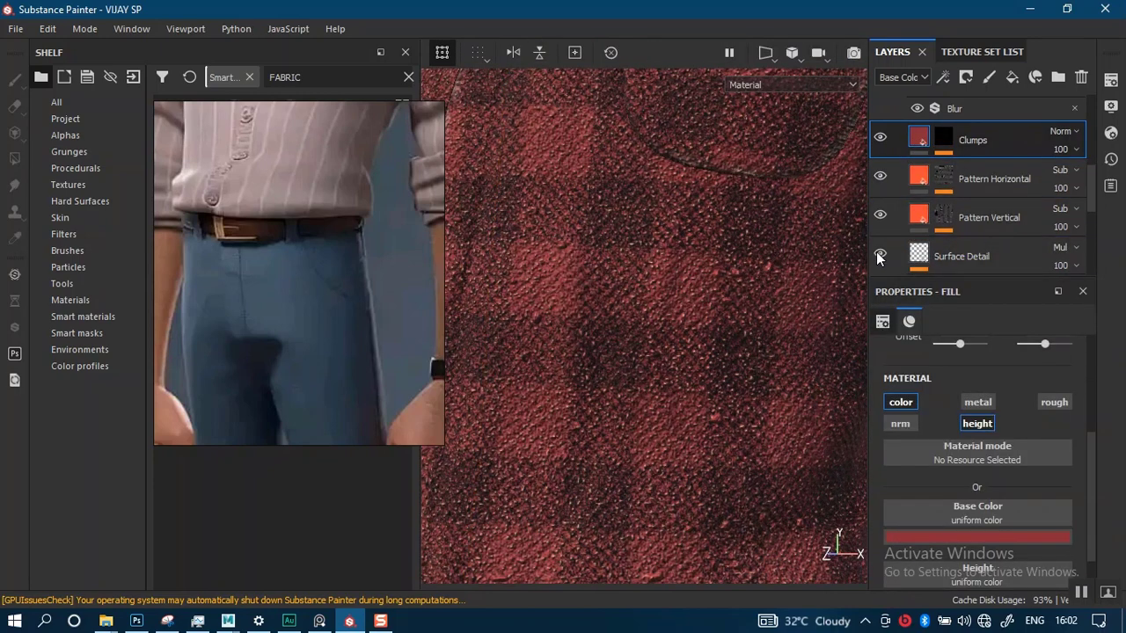
click(878, 255)
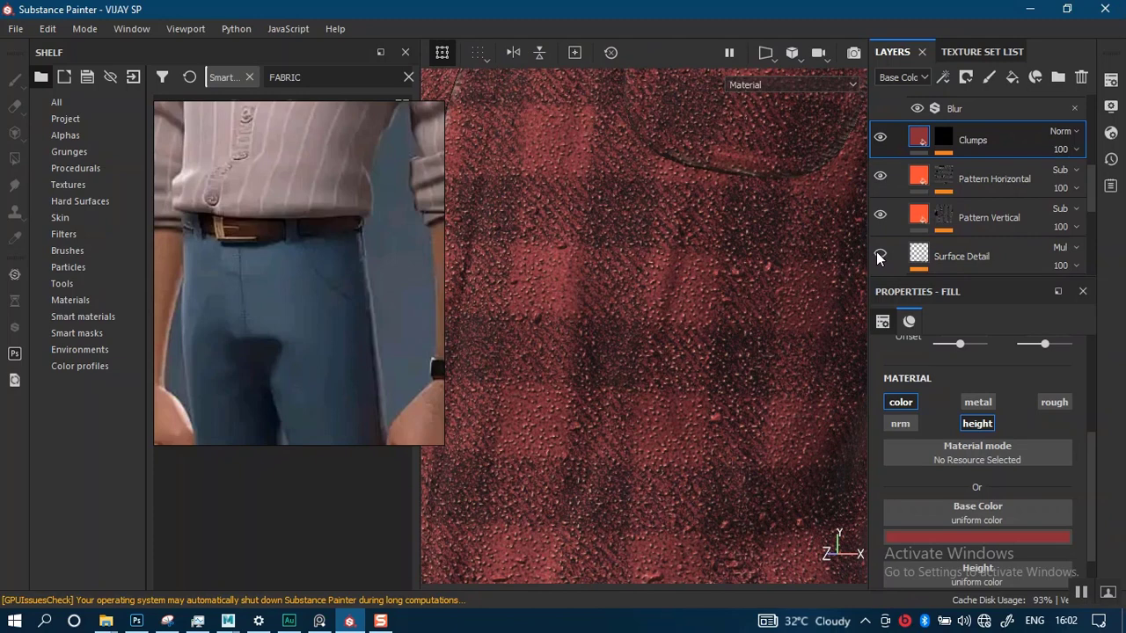
click(879, 255)
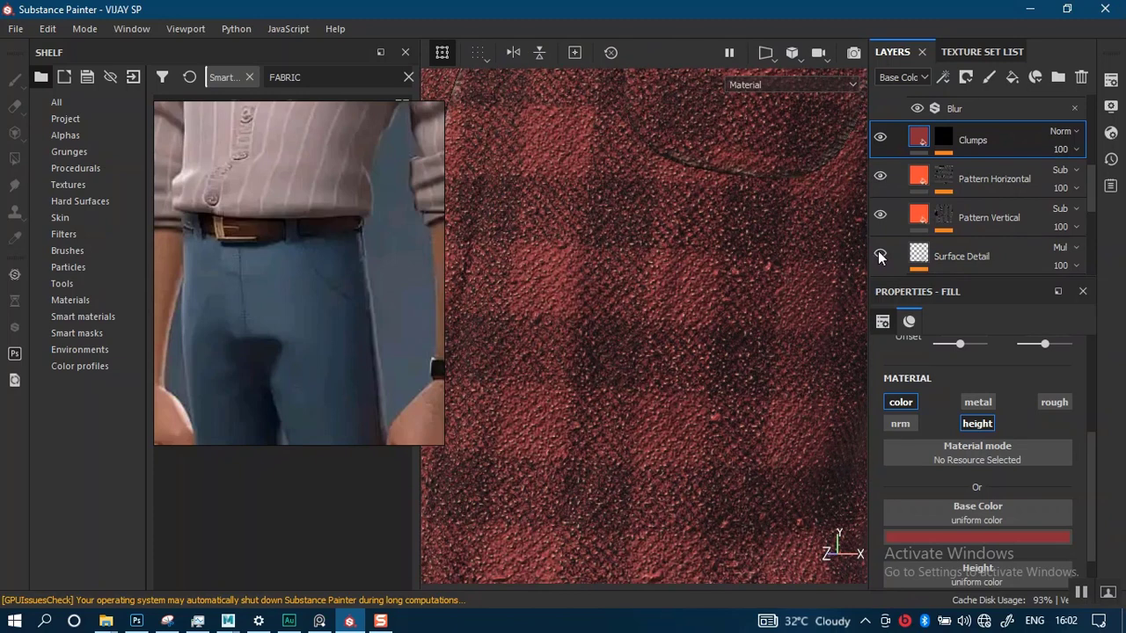
click(879, 255)
Hide and reshow the Pattern Horizontal and Pattern Vertical layers one at a time to check their stripes in the tartan.
mouse_move(1090, 198)
mouse_down()
mouse_move(1087, 245)
mouse_move(1087, 195)
mouse_up()
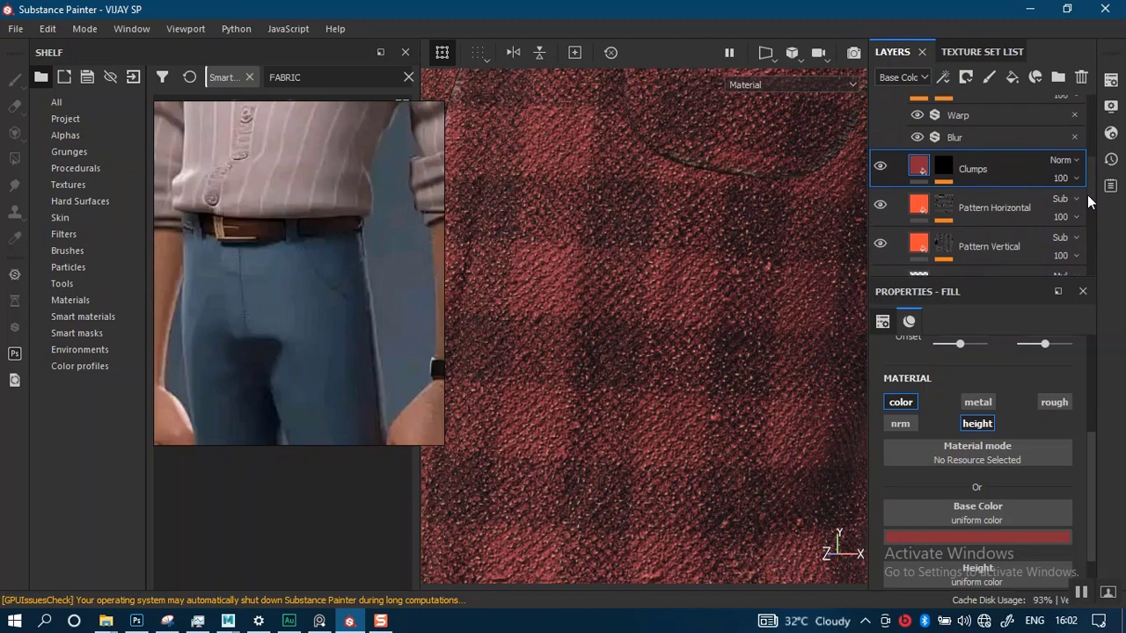
click(879, 206)
click(879, 207)
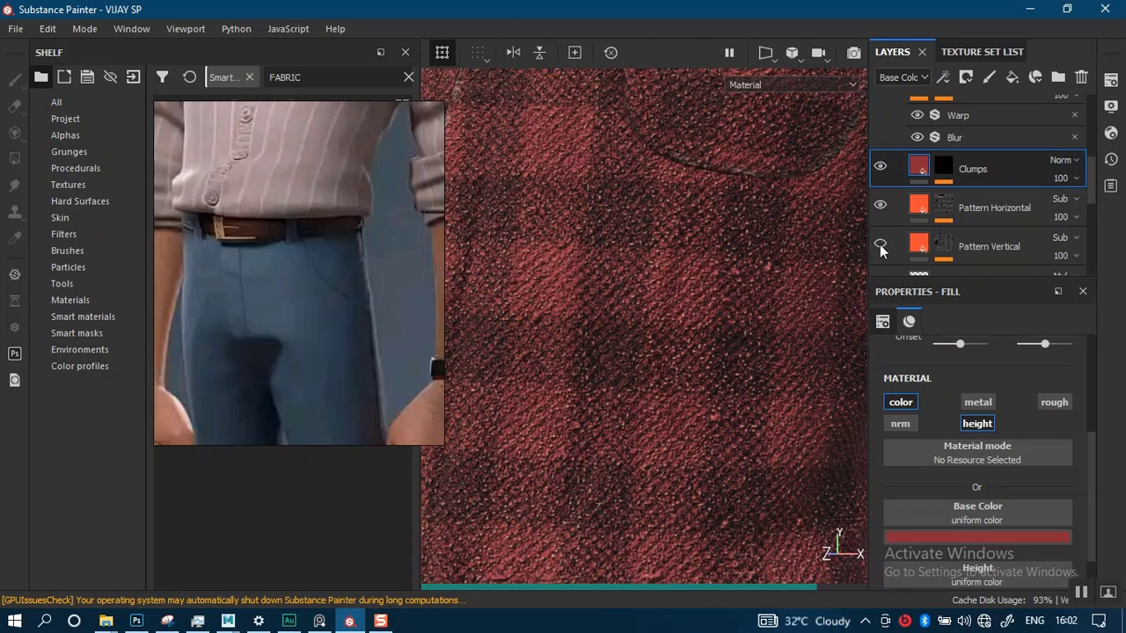
click(881, 244)
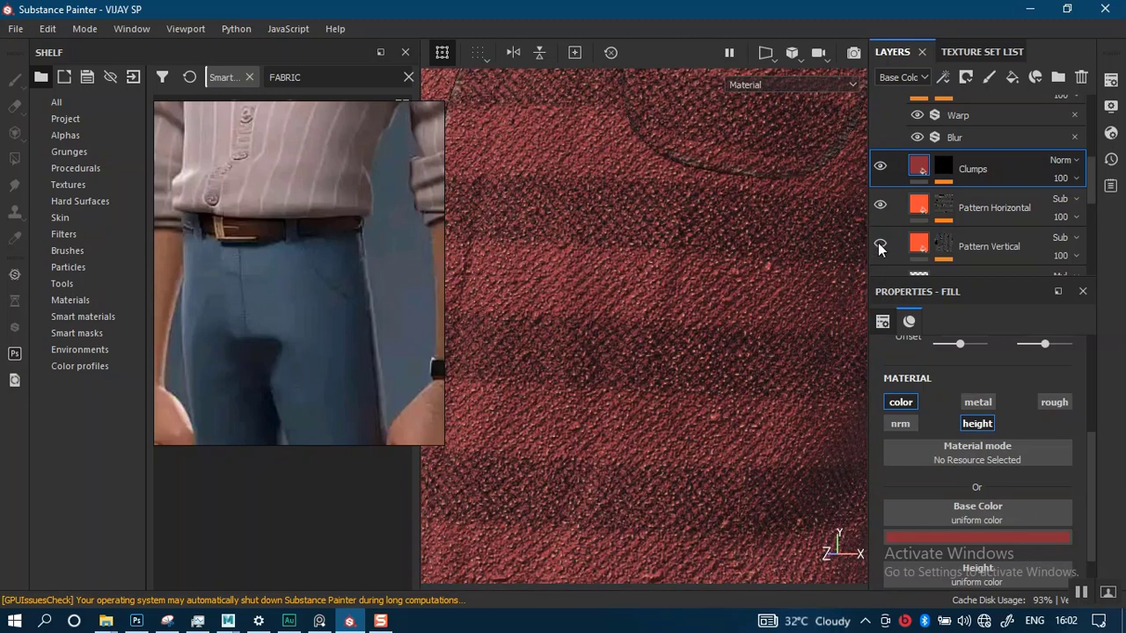
click(880, 244)
Toggle the Fiber General Wear layer repeatedly to compare the fabric with and without it, leaving it shown.
scroll(1088, 166, up, 4)
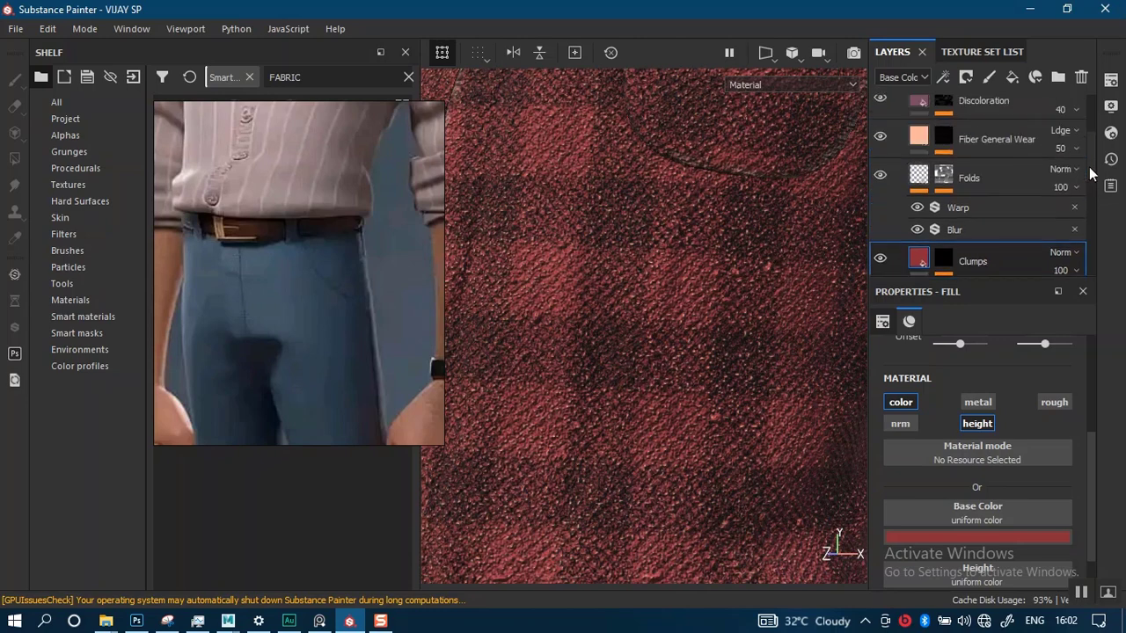
drag(1089, 157, 1088, 156)
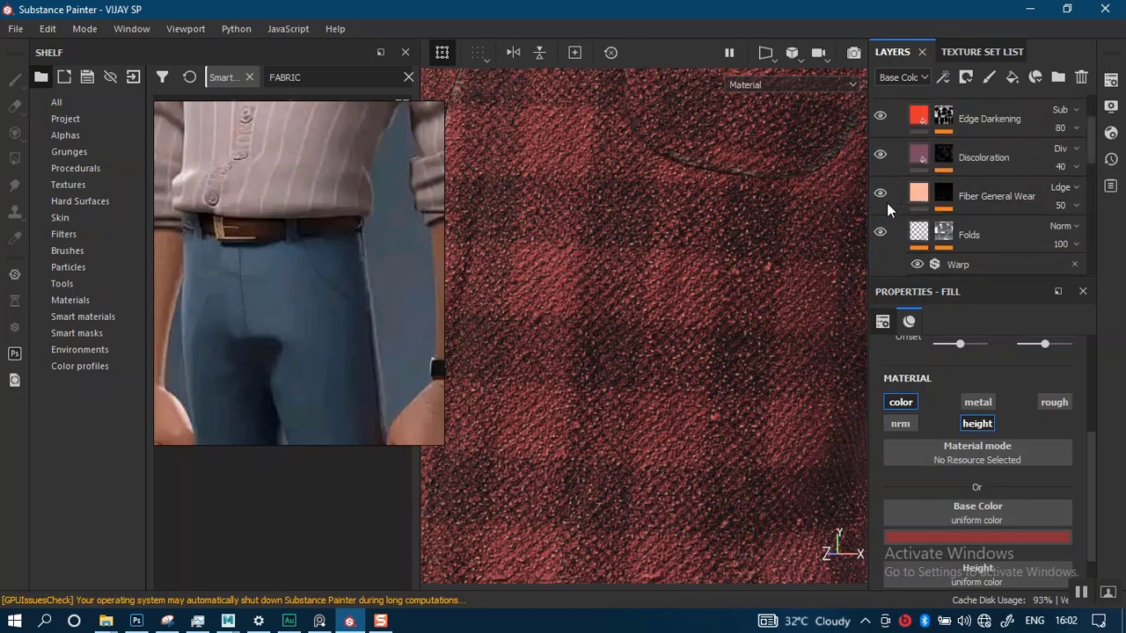
click(881, 197)
click(881, 197)
click(881, 197)
click(881, 197)
click(882, 196)
click(881, 195)
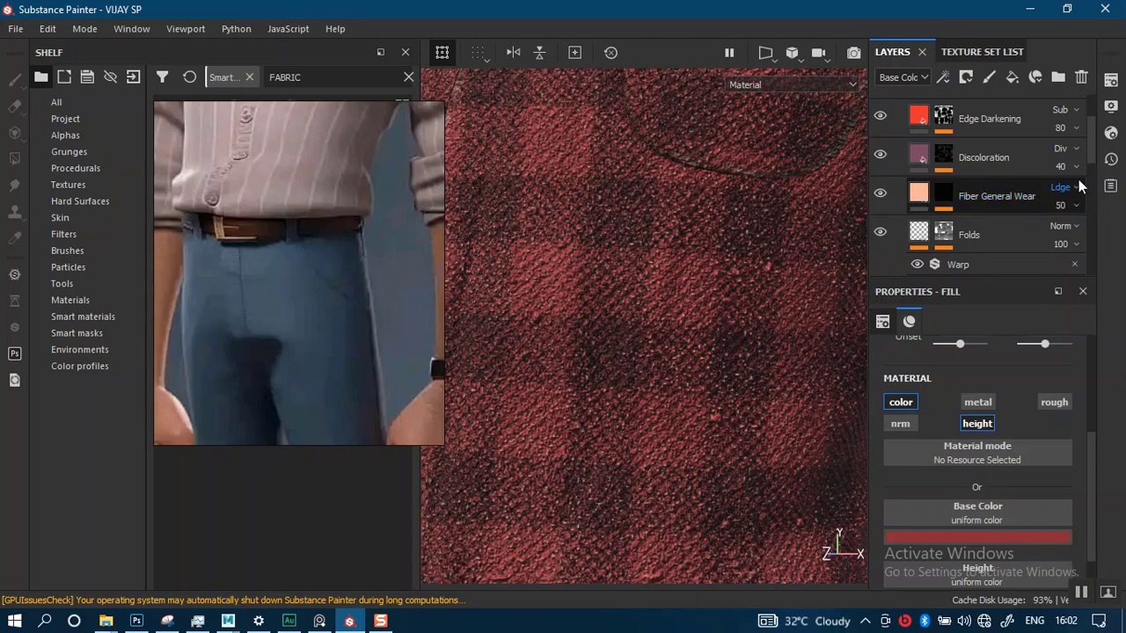
Hide and reshow the Threading Disruption layer to check its effect on the fabric.
drag(1091, 164, 1093, 157)
scroll(1094, 161, up, 1)
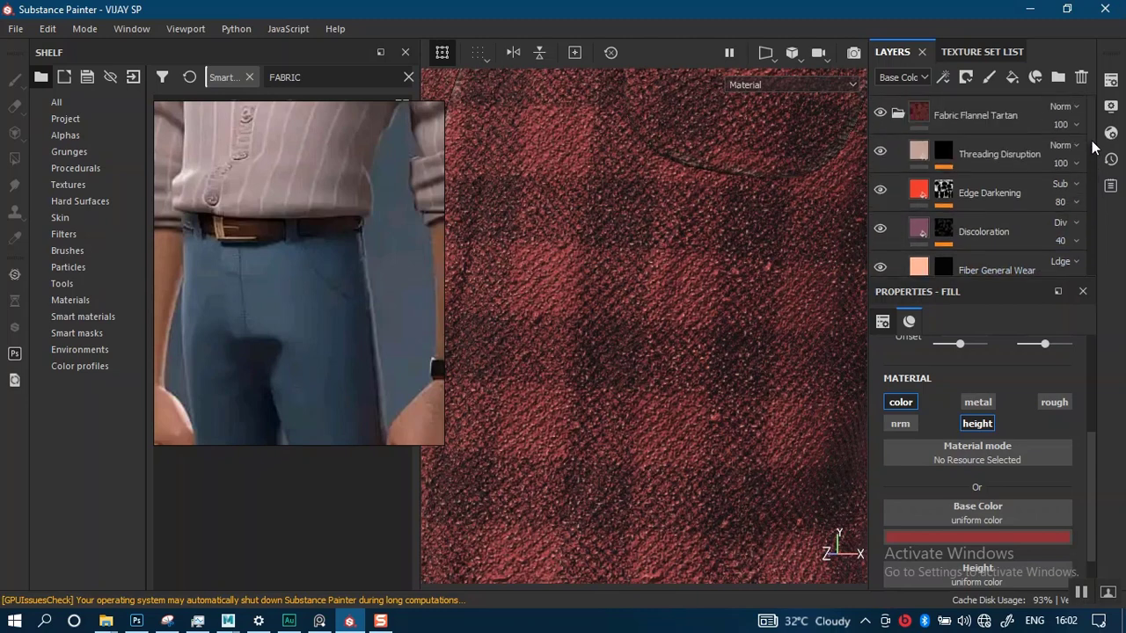
click(881, 153)
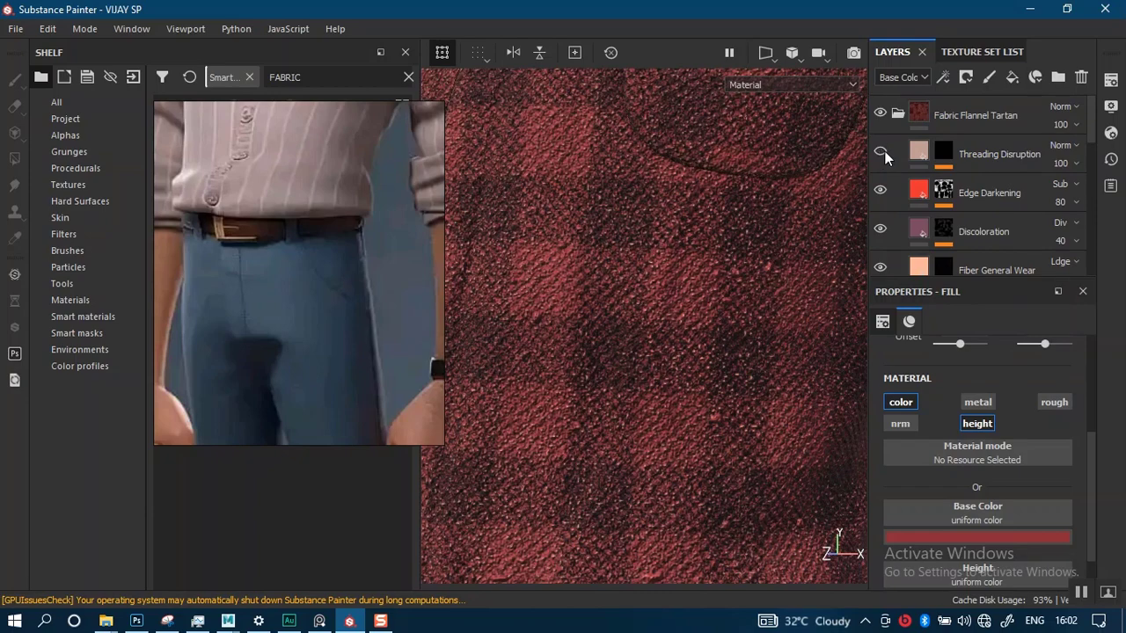
click(881, 153)
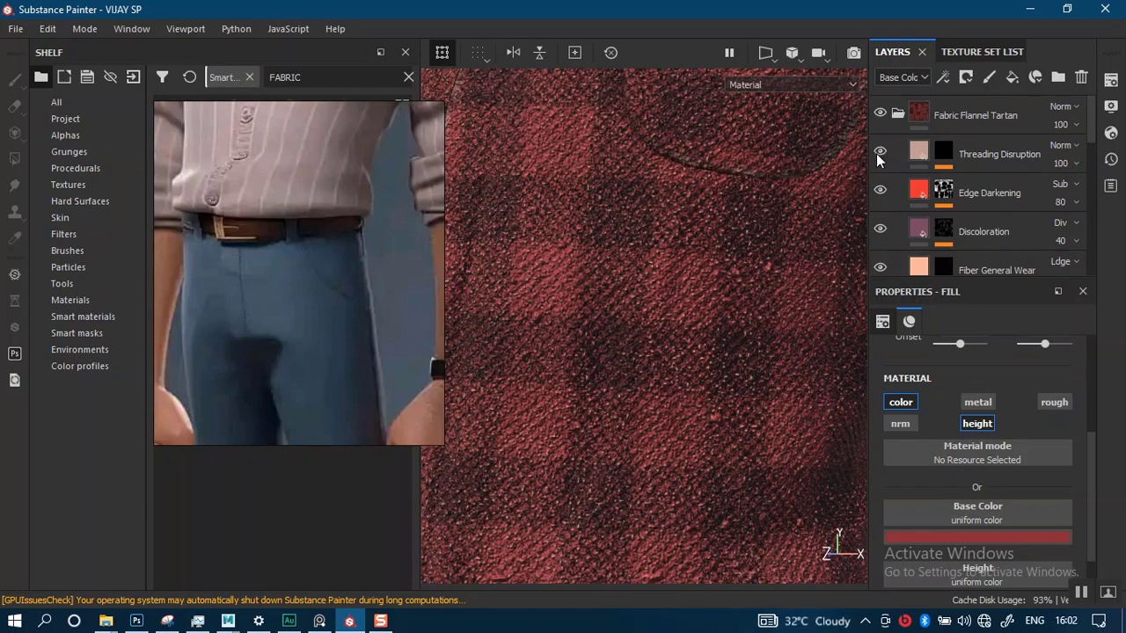
Examine the whole shirt from the front and compare it with the collar, buttons and pocket in the reference image.
scroll(688, 334, down, 10)
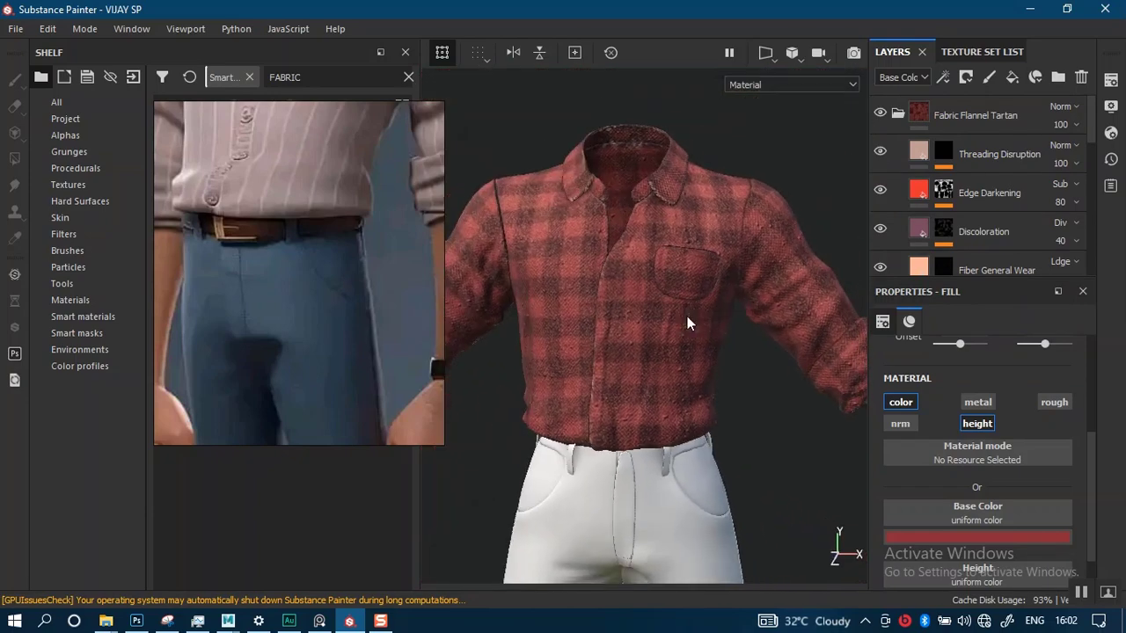
alt+middle_drag(690, 304, 693, 227)
alt+right_drag(677, 290, 717, 352)
alt+drag(724, 279, 696, 275)
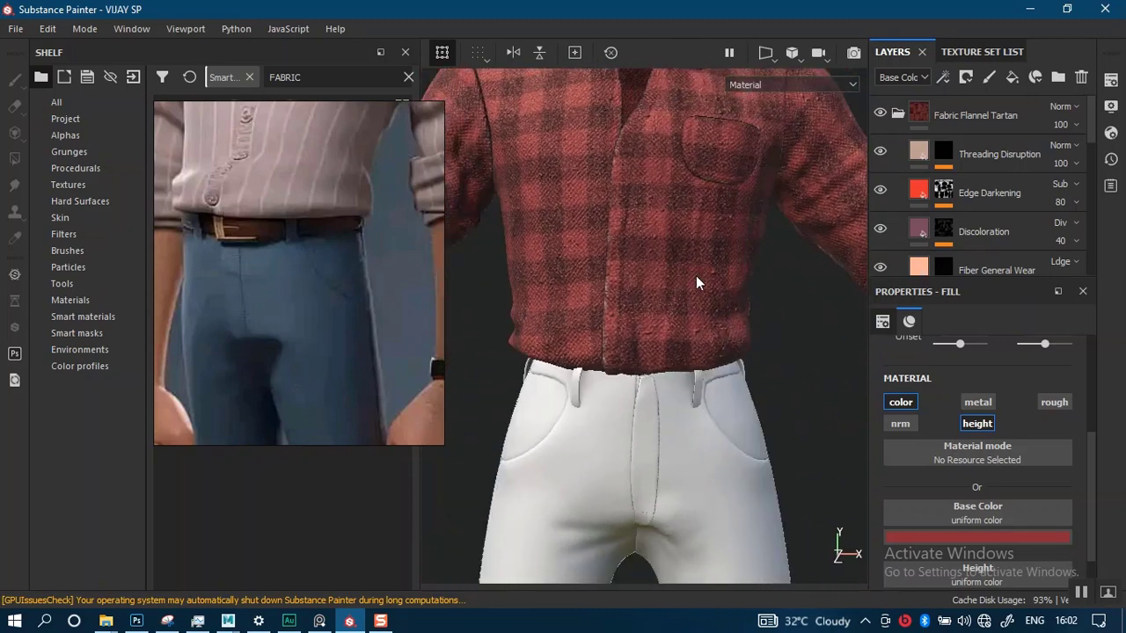
alt+middle_drag(695, 275, 686, 352)
alt+right_drag(686, 352, 675, 310)
alt+middle_drag(677, 289, 659, 317)
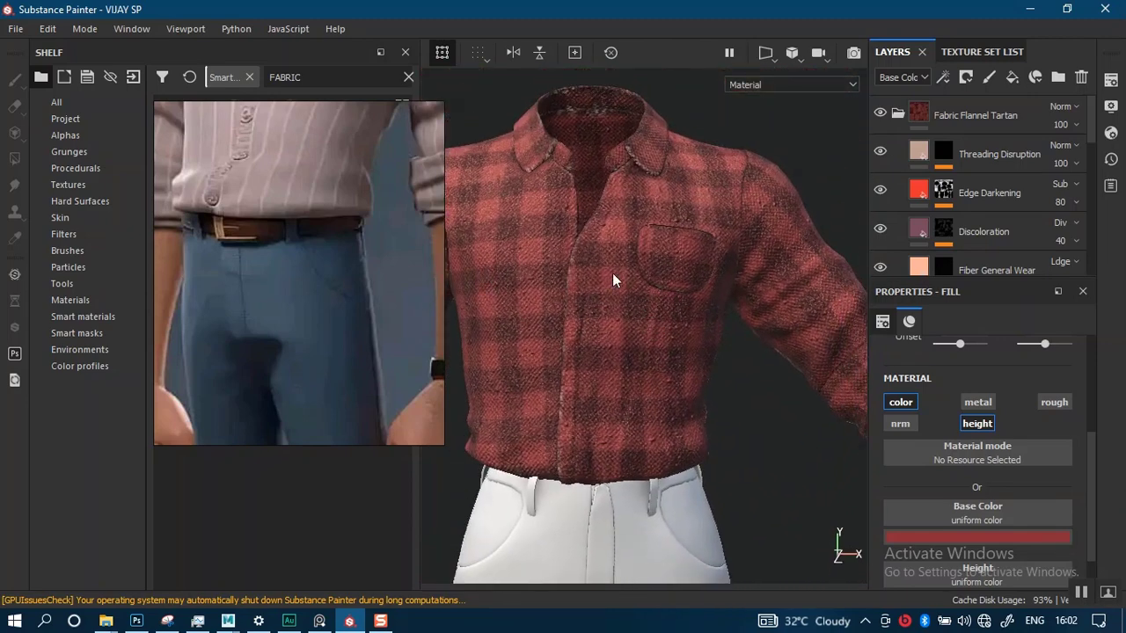
scroll(323, 324, up, 6)
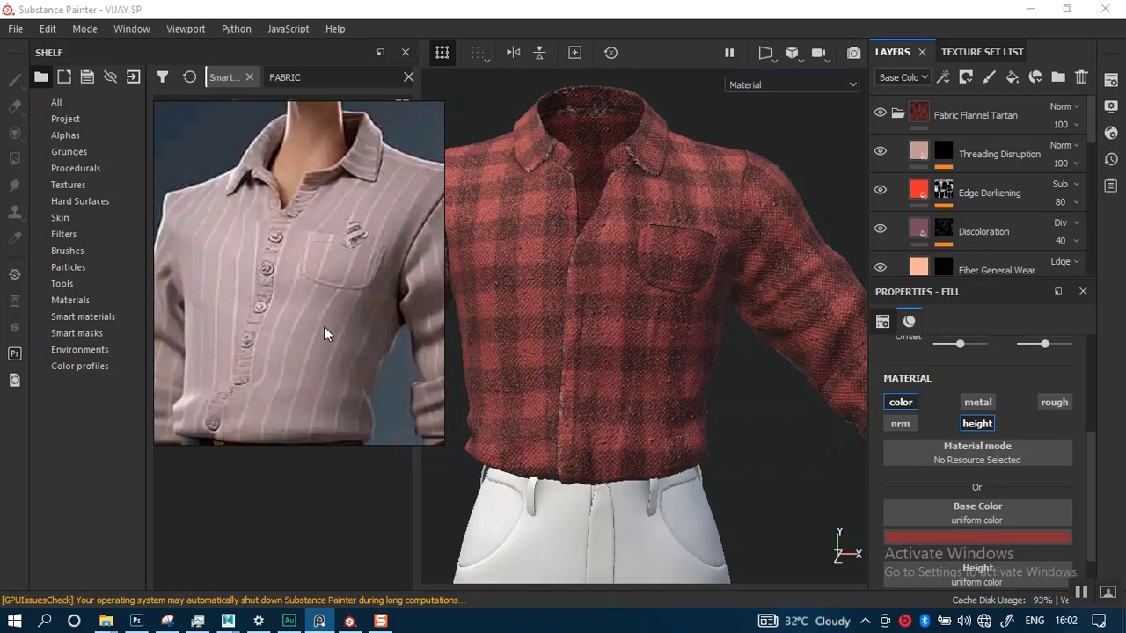
Duplicate the Fabric Flannel Tartan folder in the layer stack and hide the original.
scroll(281, 298, down, 3)
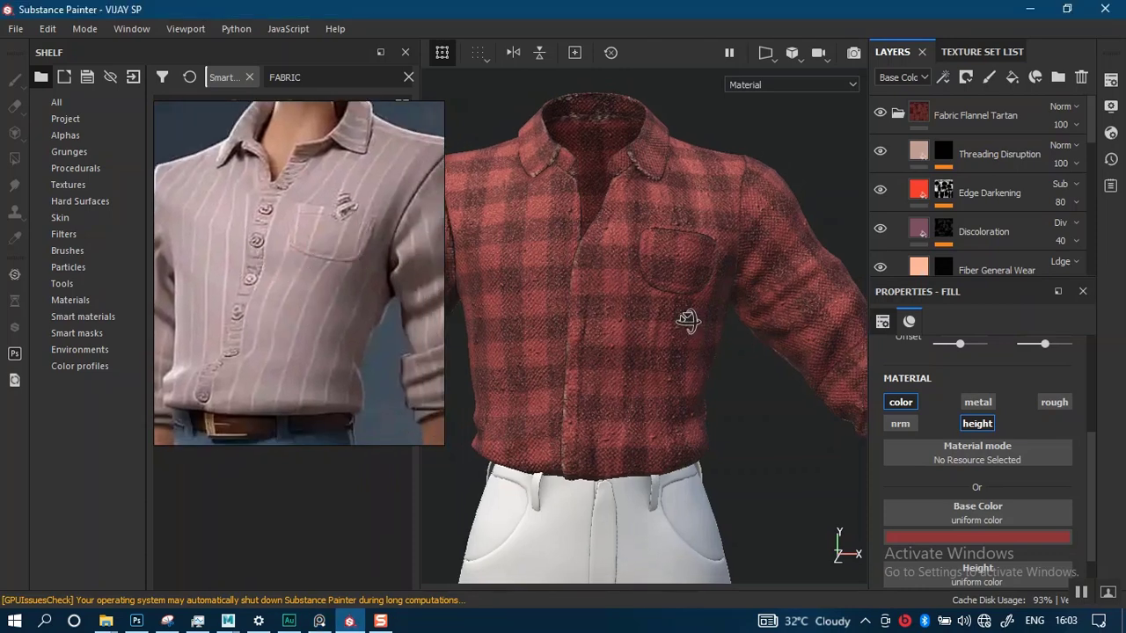
click(897, 112)
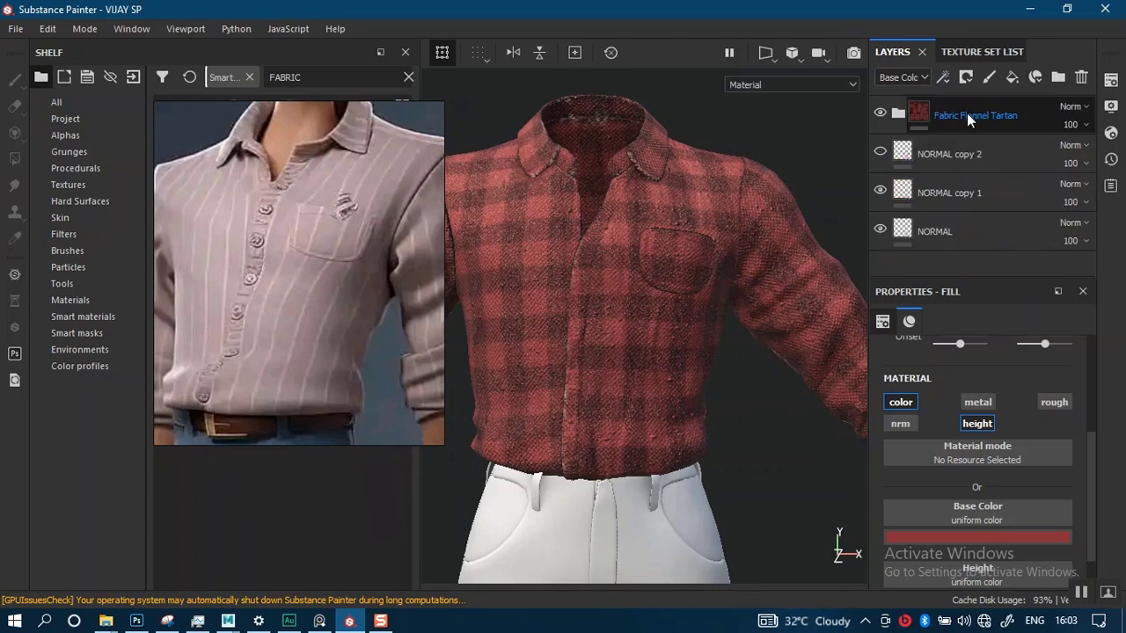
click(969, 117)
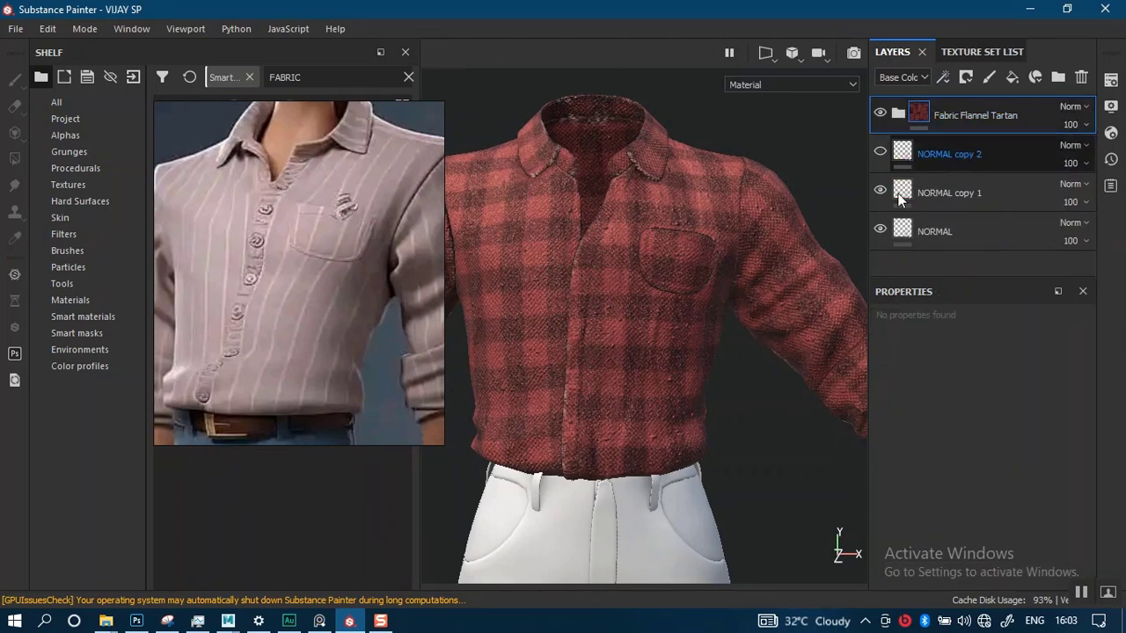
key(ctrl+d)
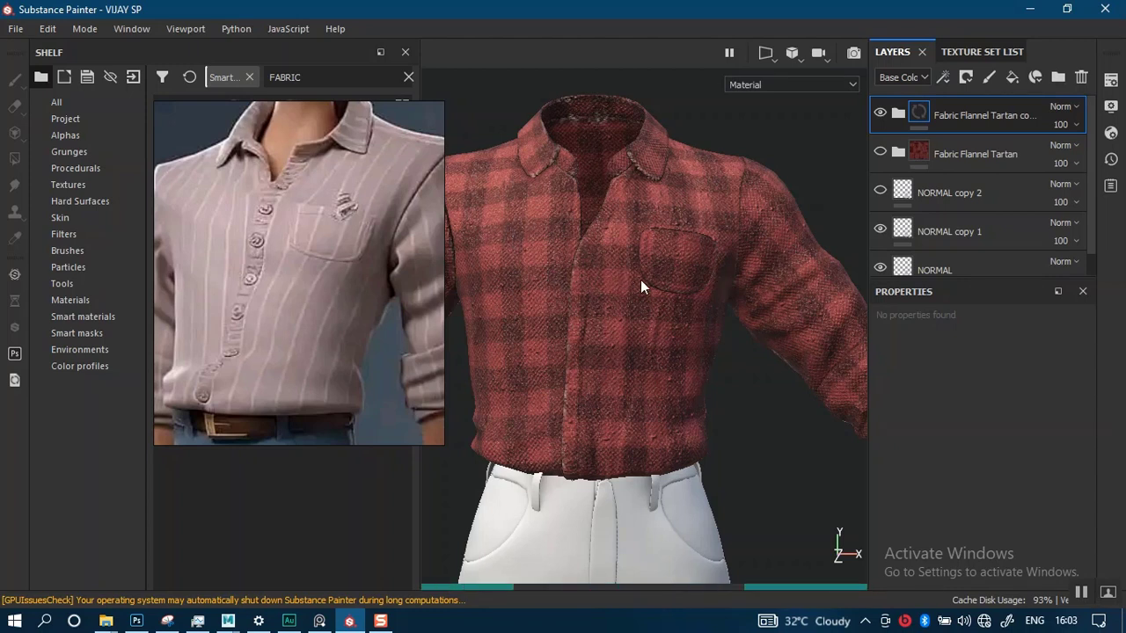
Expand the duplicated Fabric Flannel Tartan folder and hide its Threading Disruption layer.
click(898, 114)
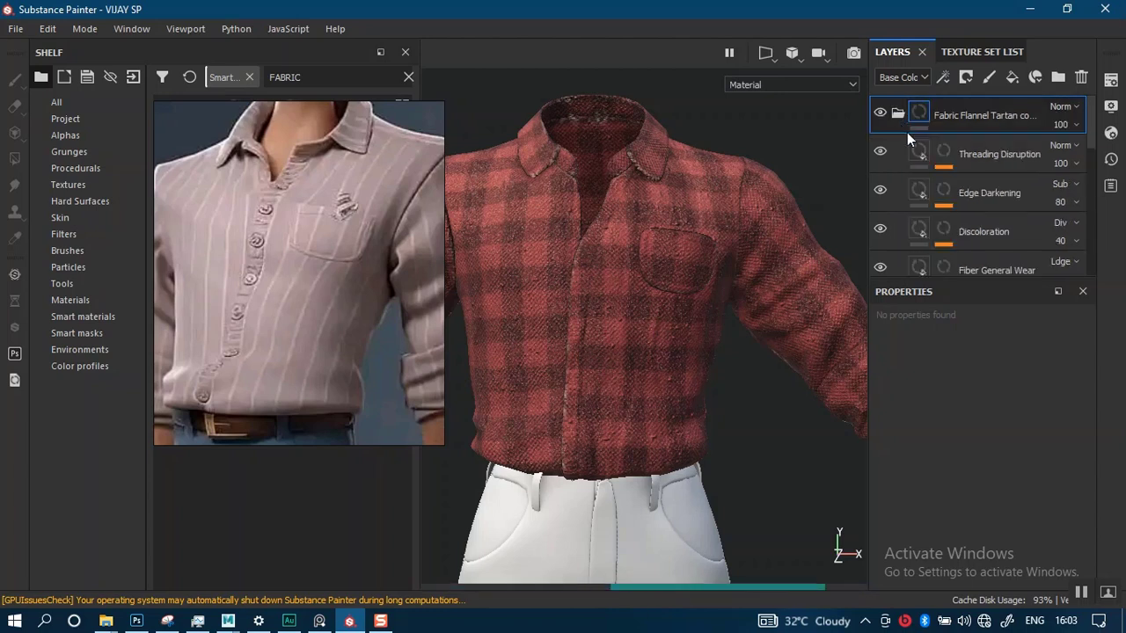
scroll(1089, 153, down, 2)
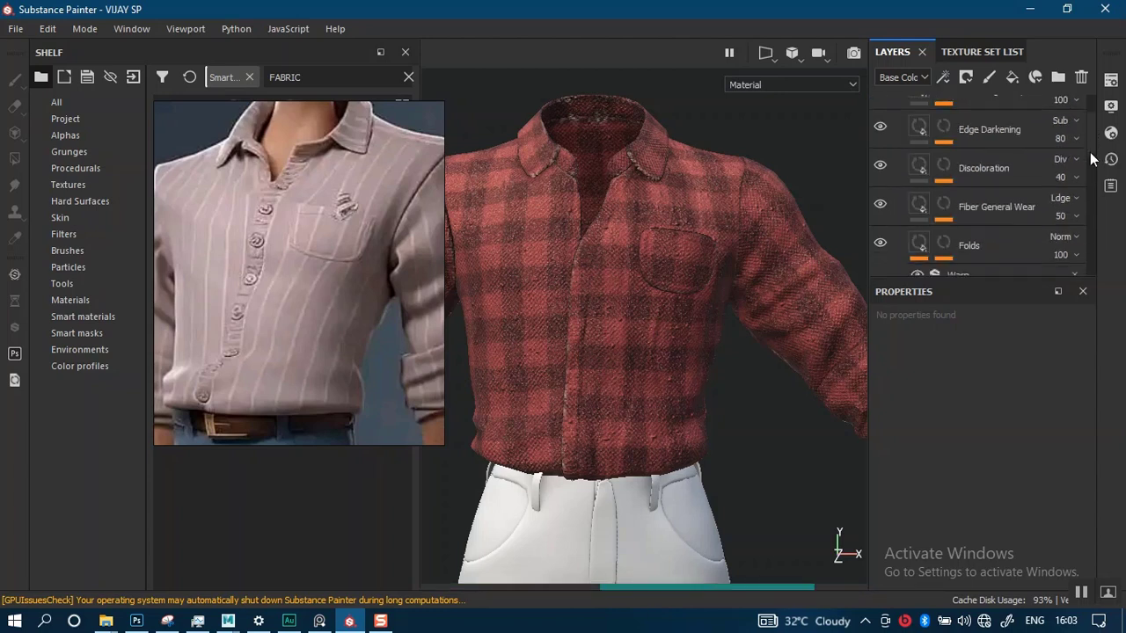
scroll(1089, 152, down, 2)
scroll(1089, 177, down, 2)
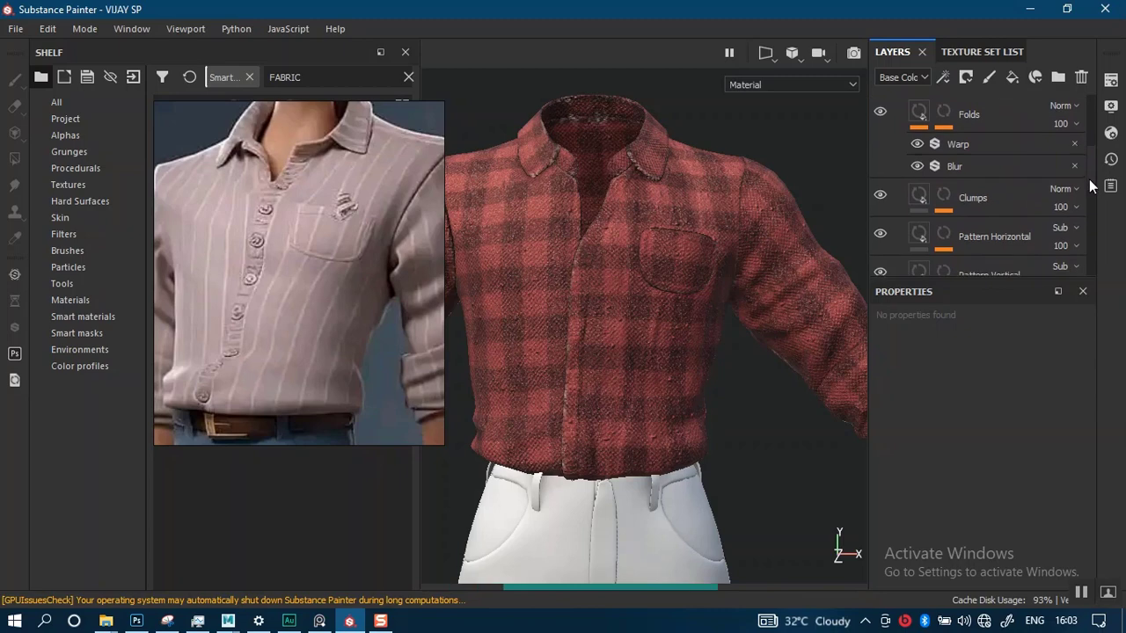
scroll(1089, 178, up, 1)
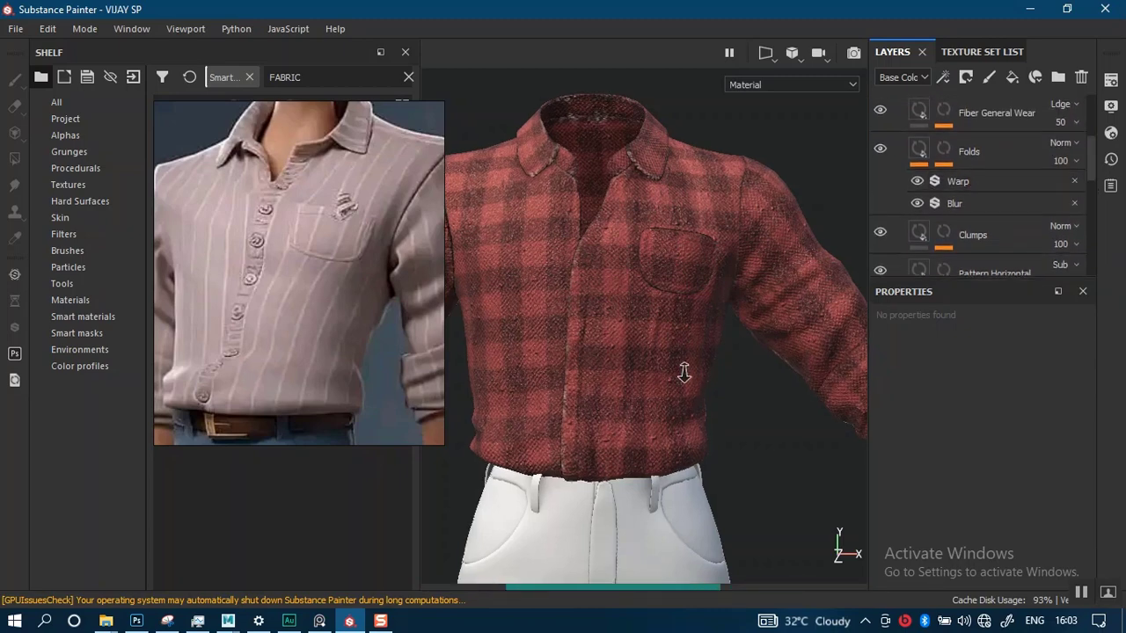
alt+right_drag(685, 373, 672, 280)
alt+middle_drag(671, 274, 677, 320)
alt+right_drag(688, 350, 731, 293)
alt+drag(731, 292, 710, 281)
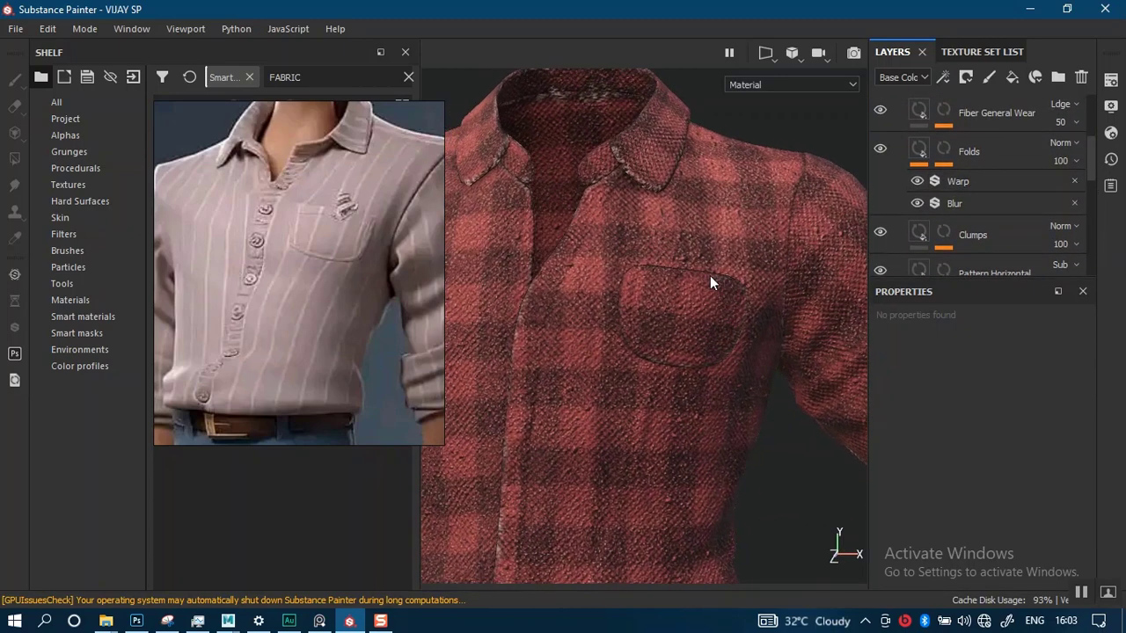
scroll(1091, 146, up, 3)
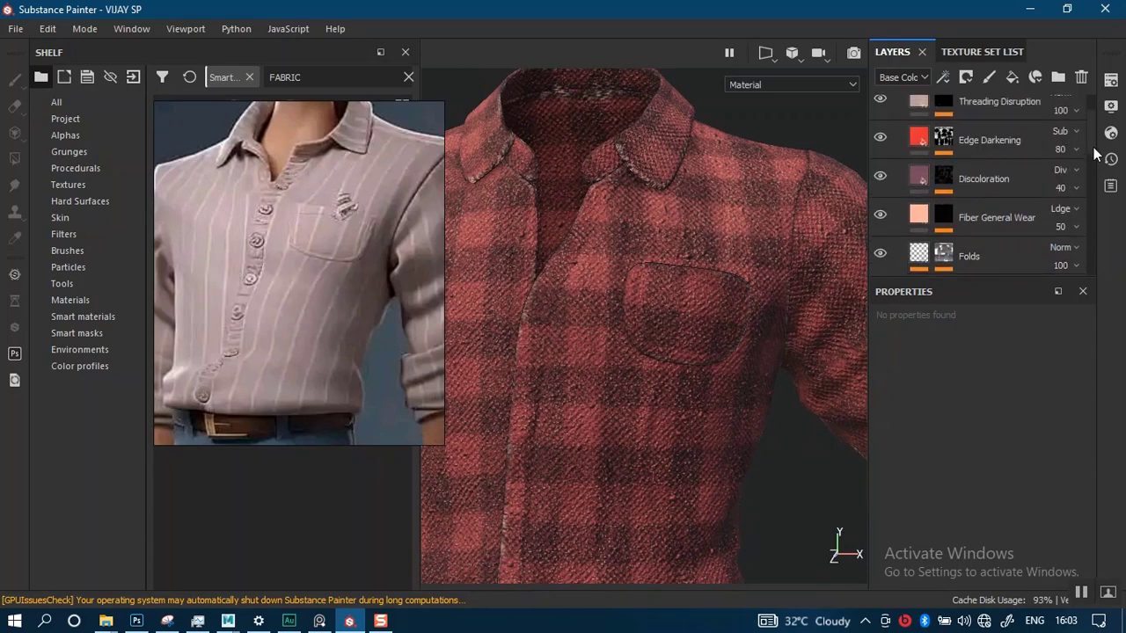
scroll(1093, 152, up, 1)
scroll(1095, 145, down, 1)
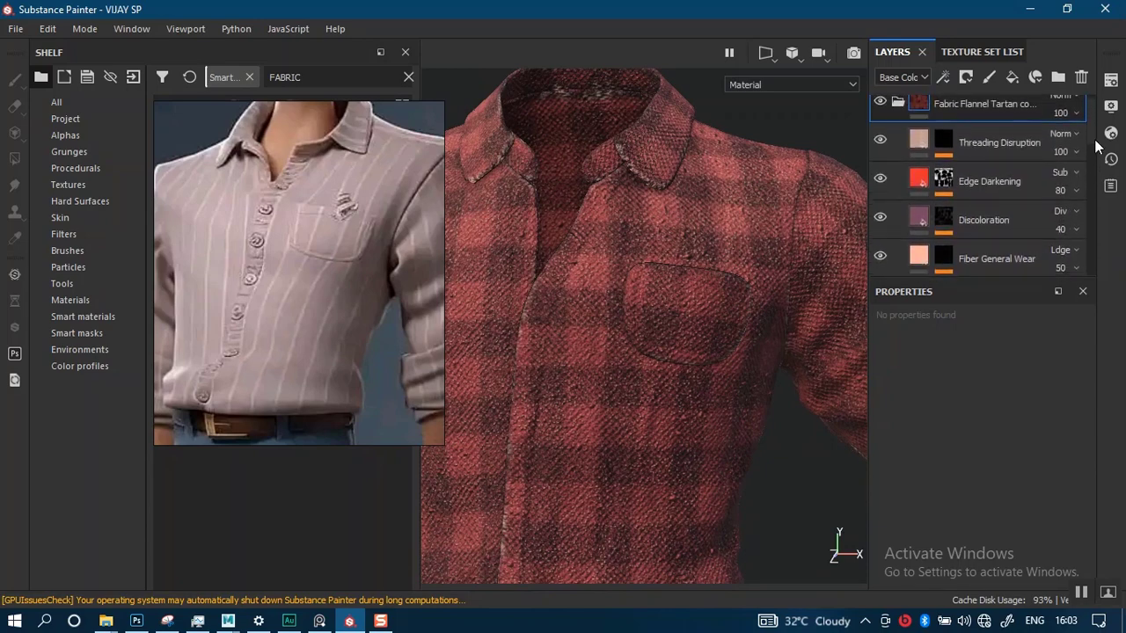
click(879, 140)
Hide and reshow the Edge Darkening and Discoloration layers in turn to check their effect on the shirt.
click(878, 180)
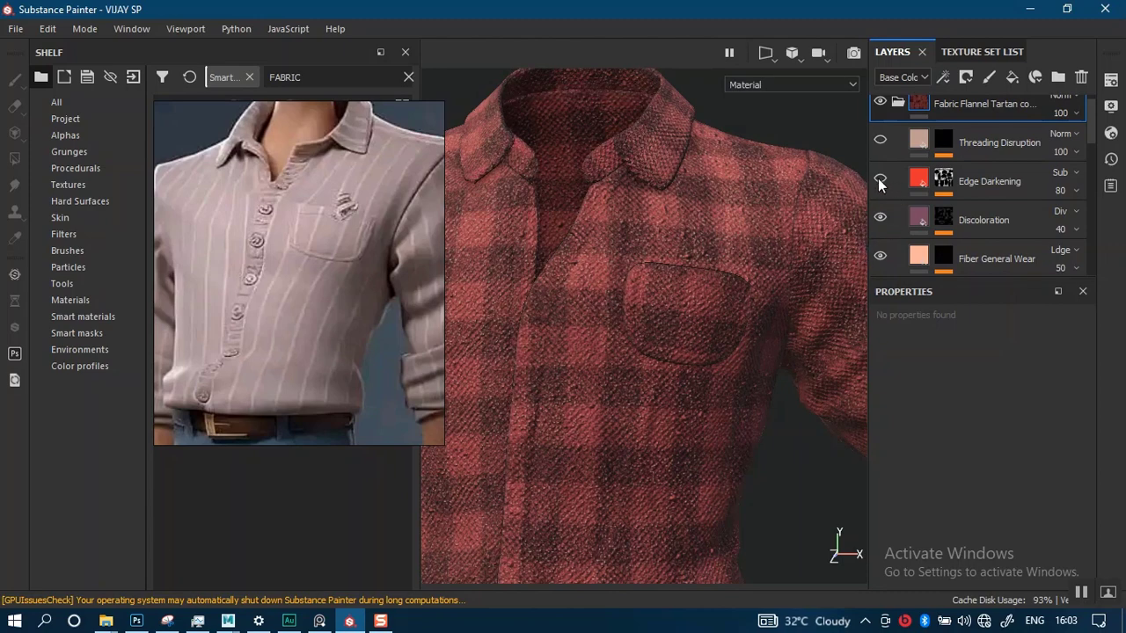
click(878, 180)
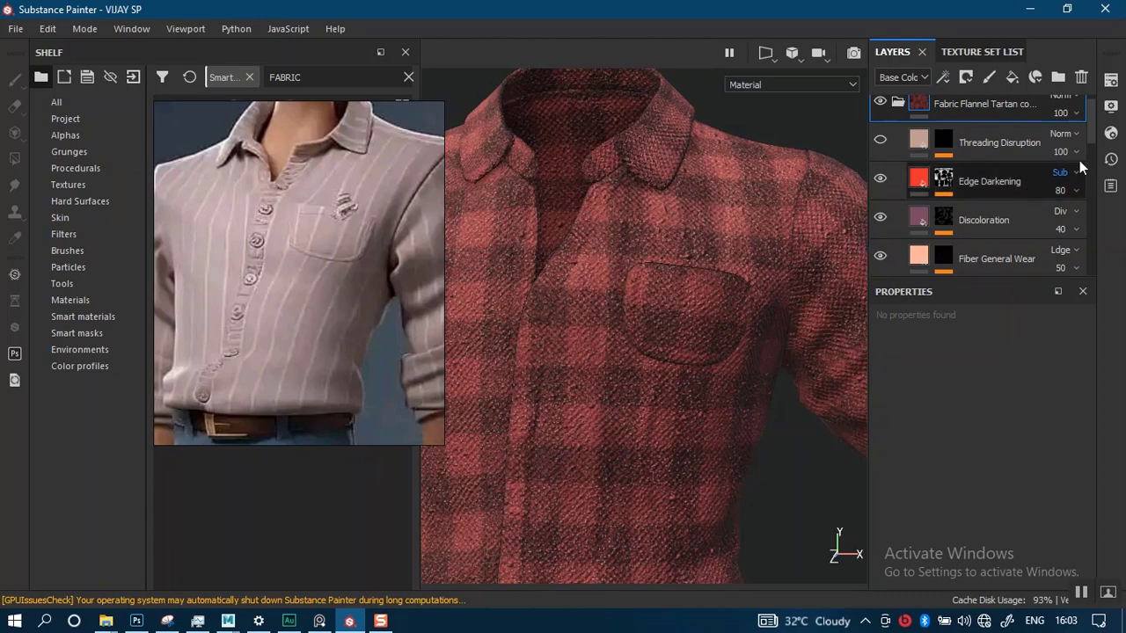
scroll(1091, 164, down, 3)
scroll(1095, 167, down, 1)
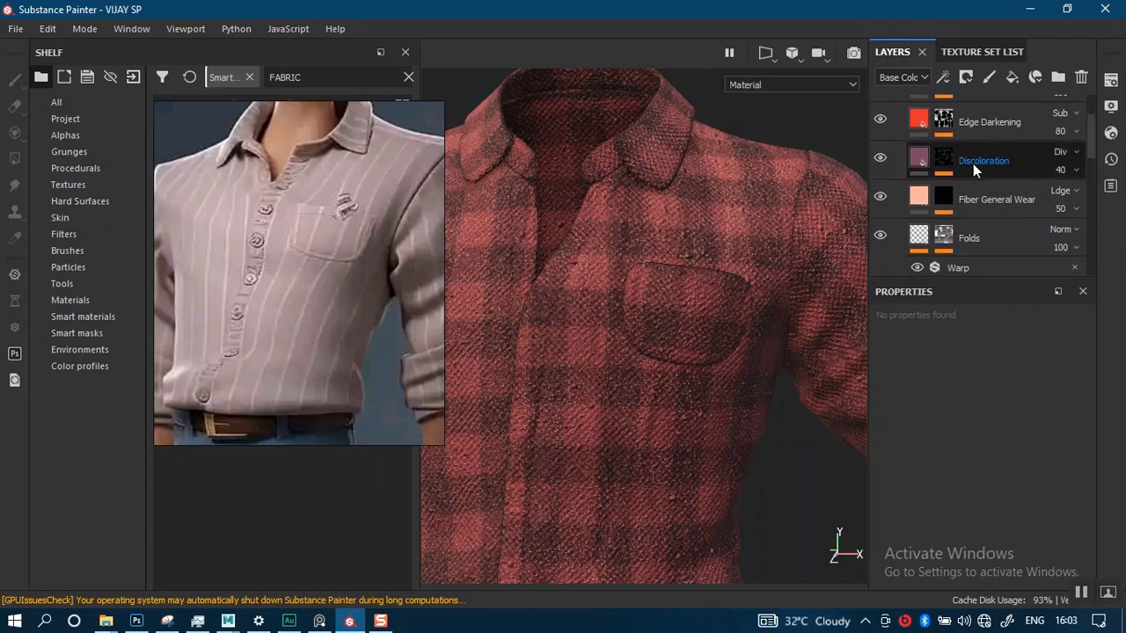
click(880, 156)
click(881, 154)
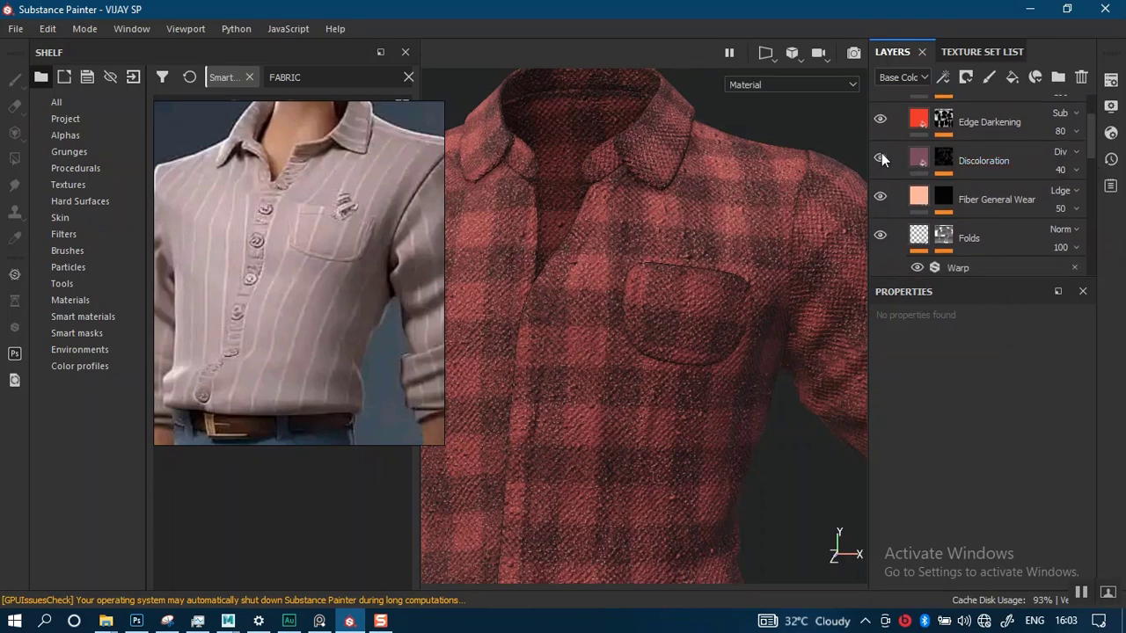
Compare the fabric with and without the copy's Fiber General Wear layer and leave that layer hidden.
click(880, 199)
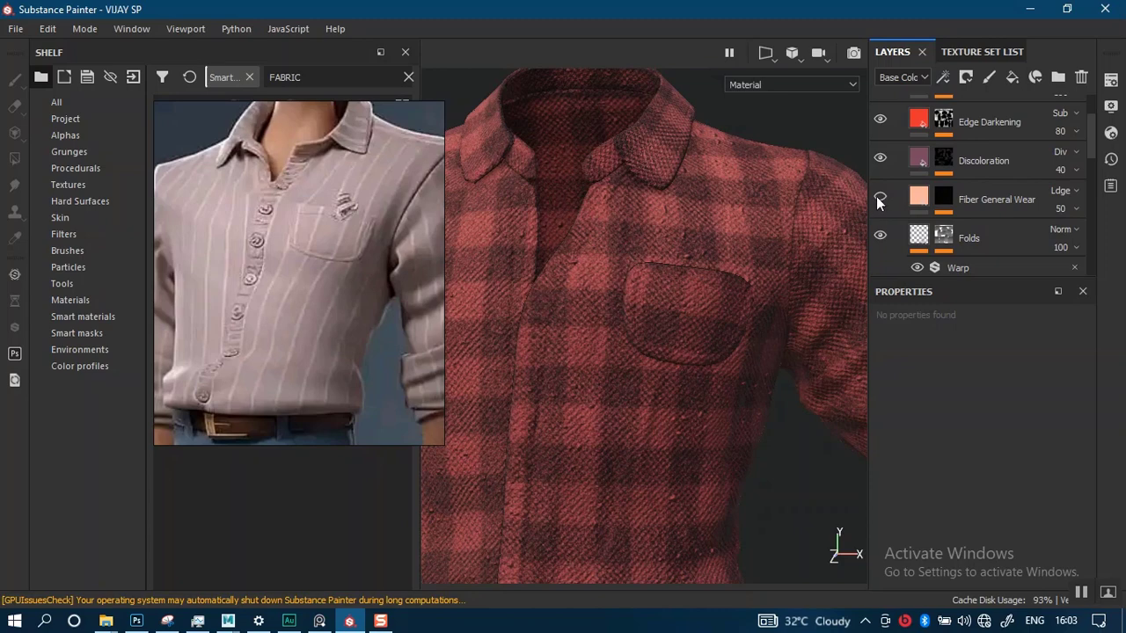
click(879, 199)
click(879, 199)
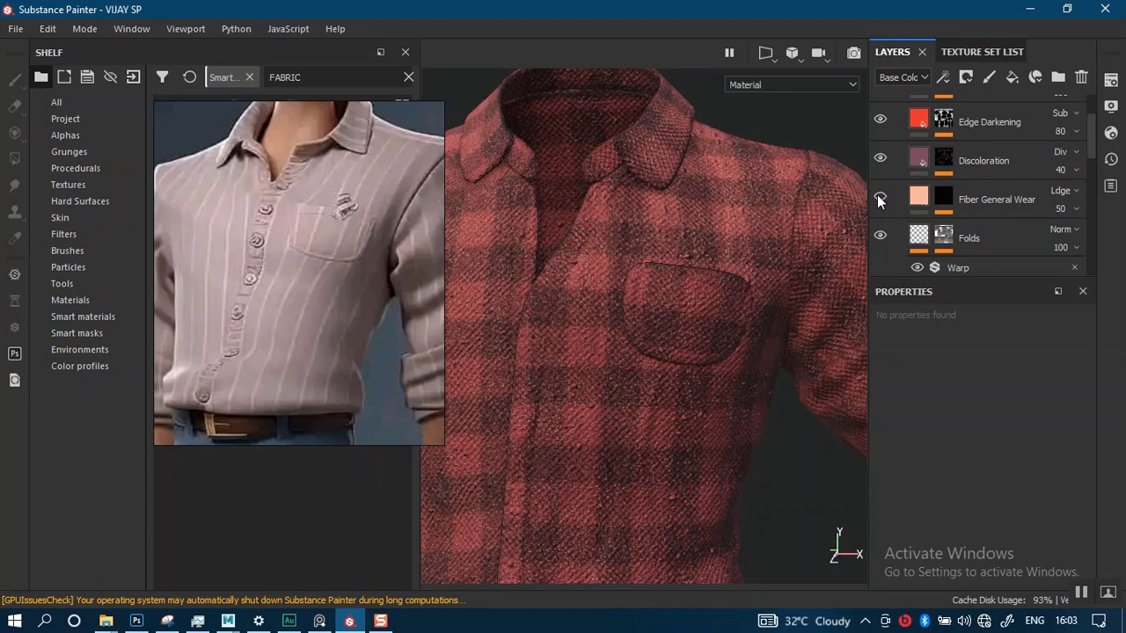
click(916, 201)
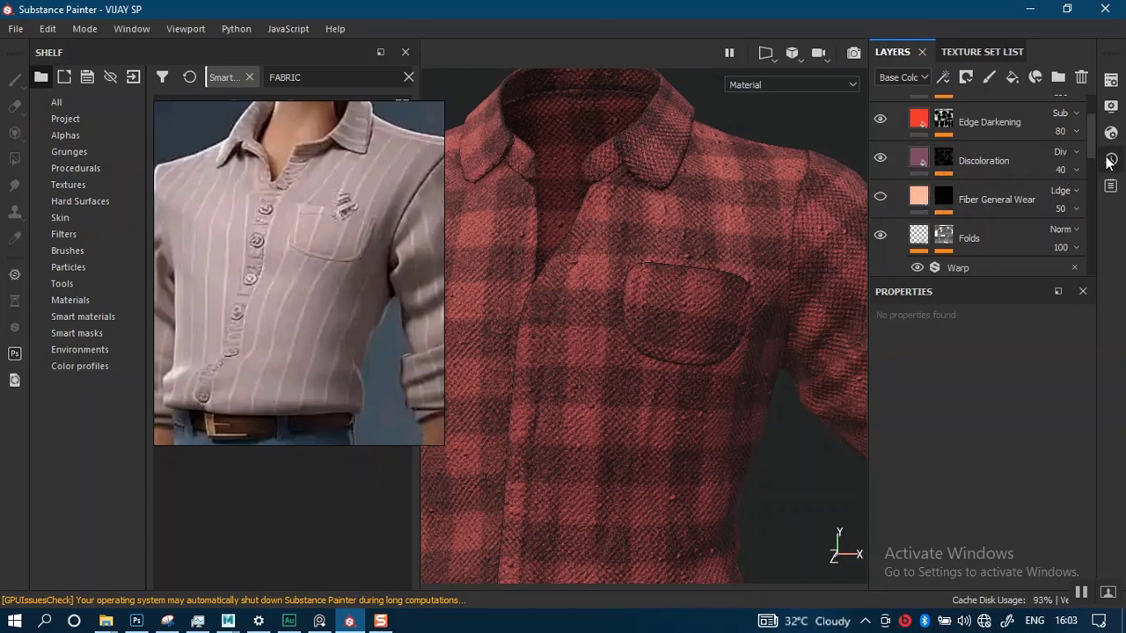
Hide the copy's Pattern Horizontal layer, keeping Clumps and Pattern Vertical shown, and inspect the shirt front.
drag(1091, 159, 1092, 169)
scroll(1092, 168, down, 2)
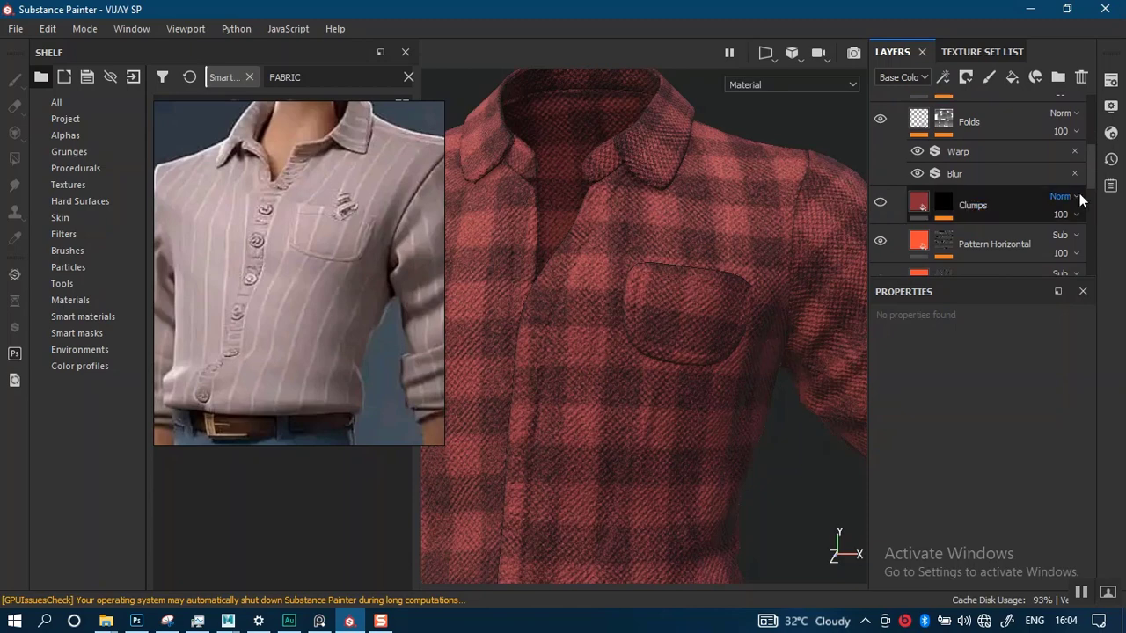
scroll(1091, 196, down, 1)
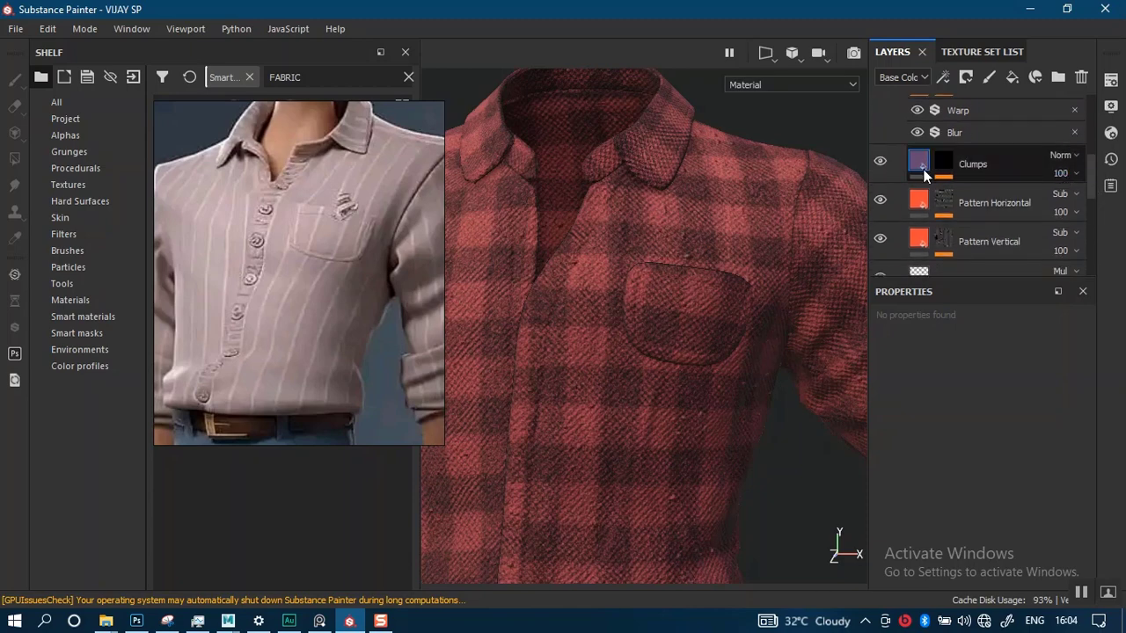
click(880, 200)
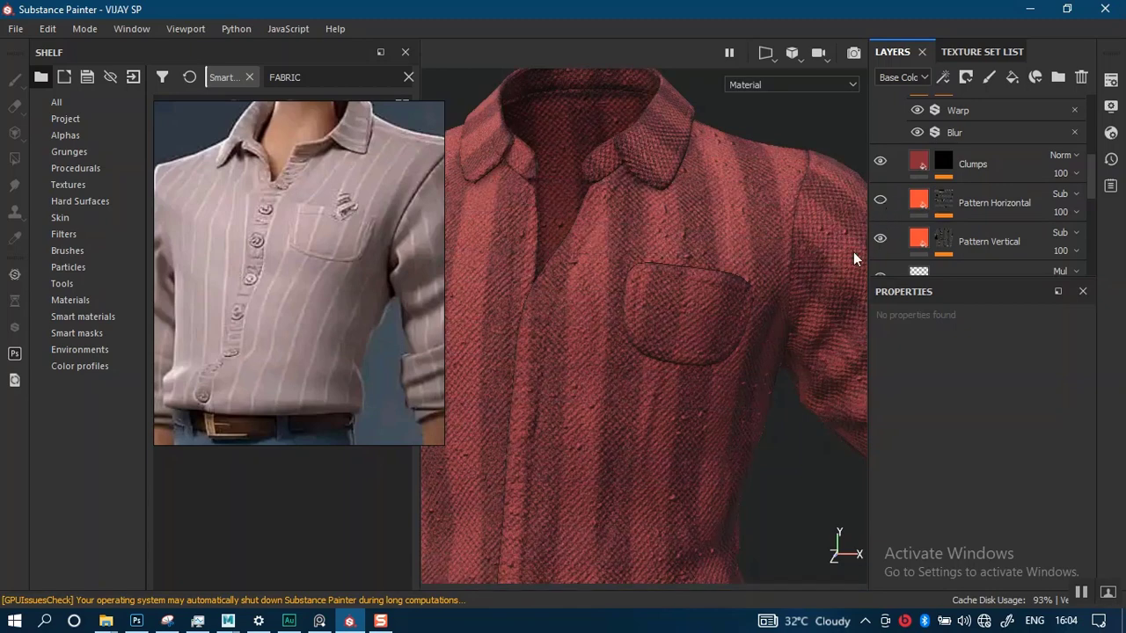
alt+middle_drag(681, 384, 697, 300)
mouse_move(697, 300)
alt+mouse_down()
mouse_move(665, 317)
mouse_move(698, 319)
alt+mouse_up()
alt+middle_drag(698, 319, 622, 339)
Expand the mask effects of Pattern Vertical and select its Multiply Stripes fill to review the fill settings.
click(916, 239)
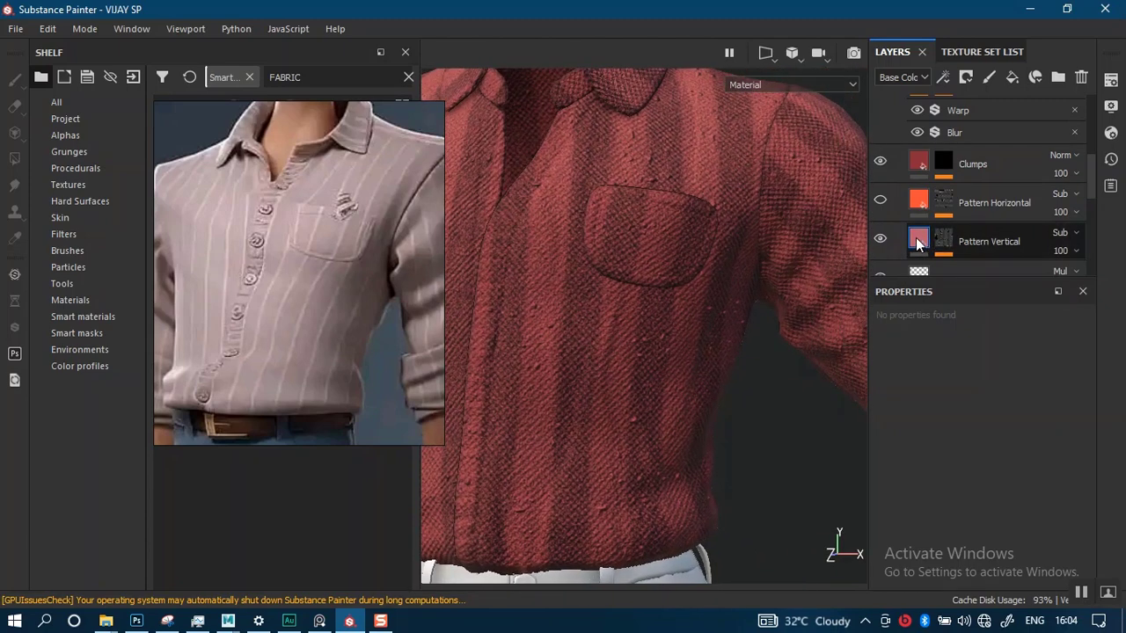
click(941, 242)
scroll(1090, 198, down, 2)
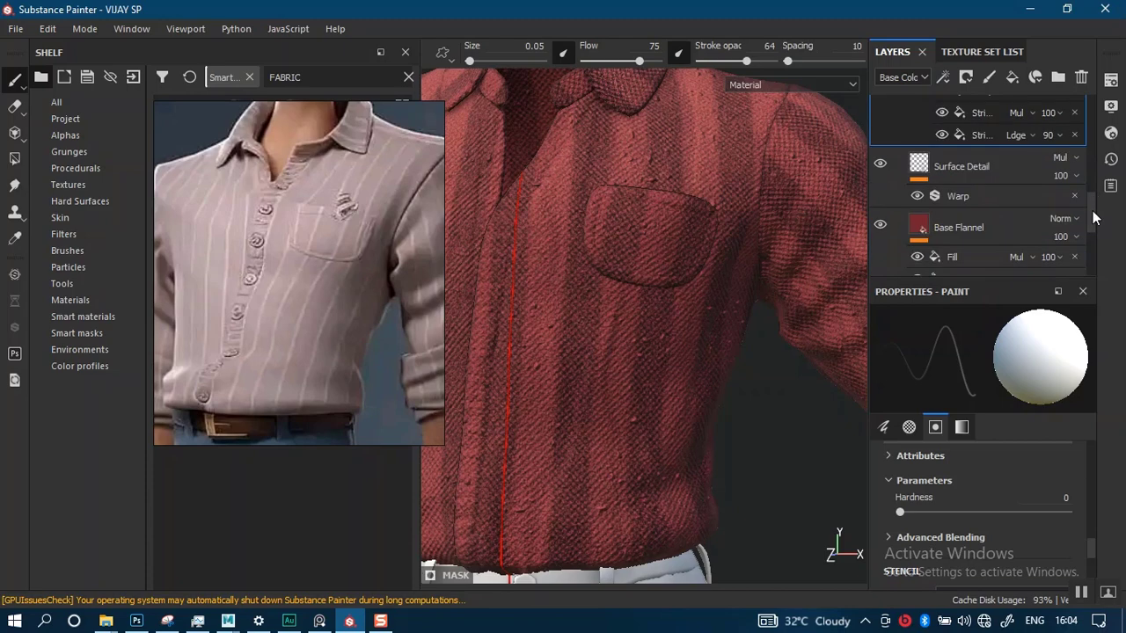
scroll(1090, 216, up, 2)
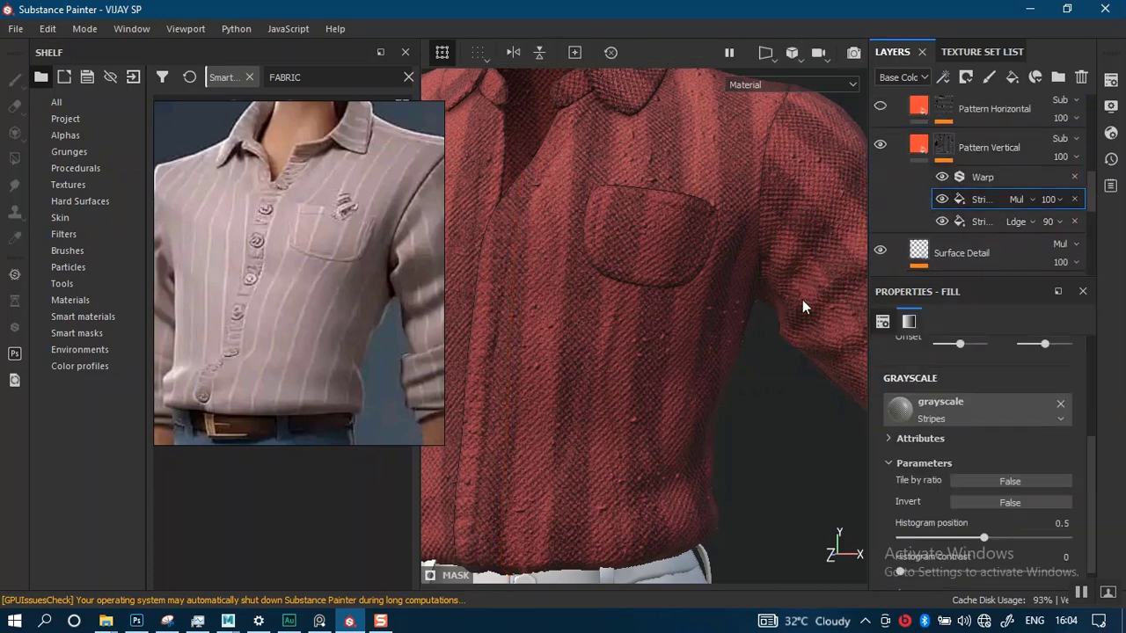
scroll(1090, 470, down, 1)
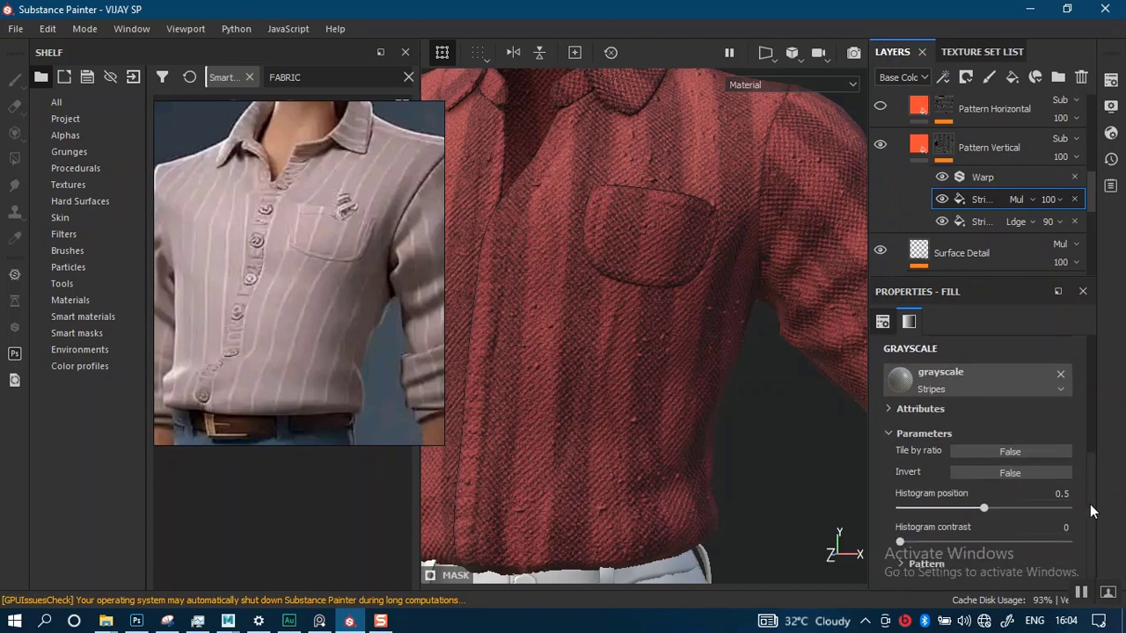
drag(1087, 513, 1086, 388)
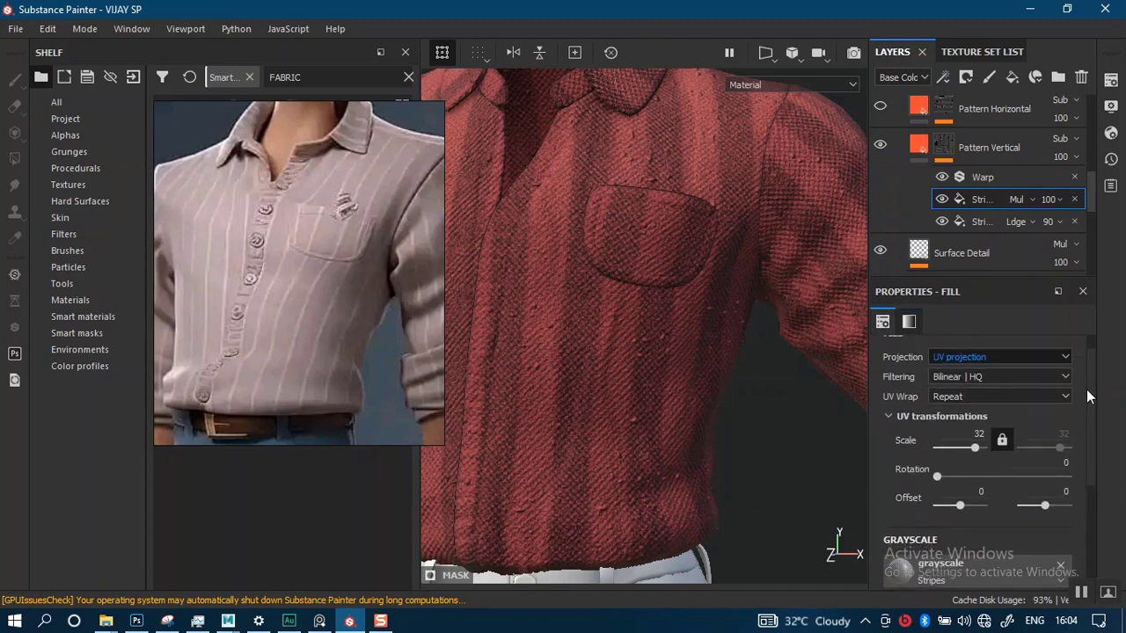
Hide and reshow the two Stripes fills in turn to compare them, and expand the Multiply fill's Pattern parameters.
click(942, 201)
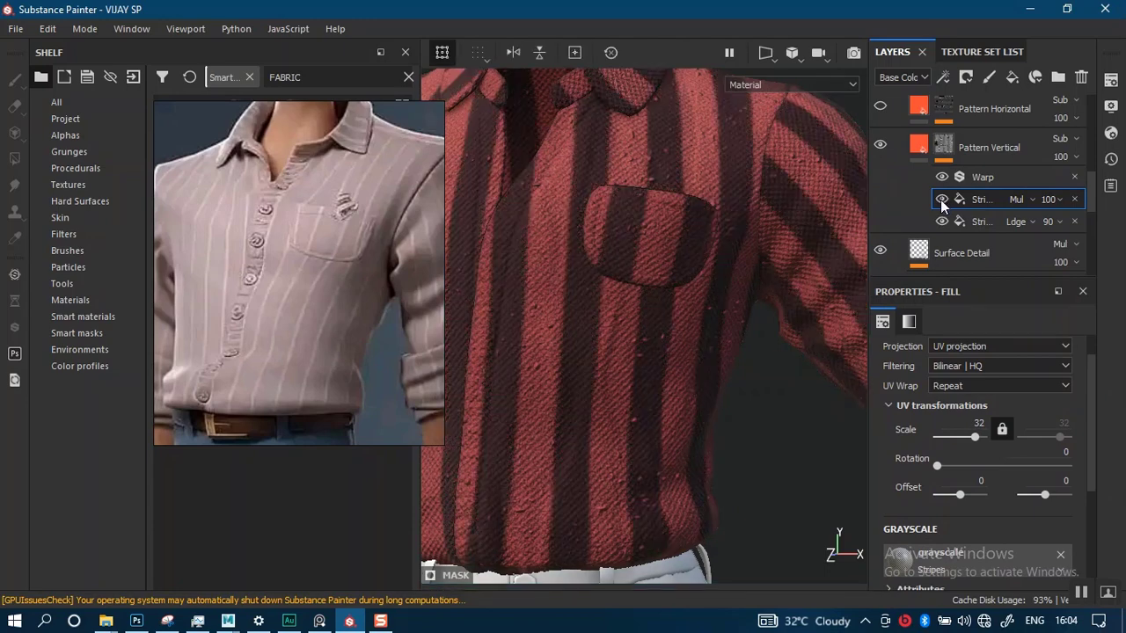
click(940, 202)
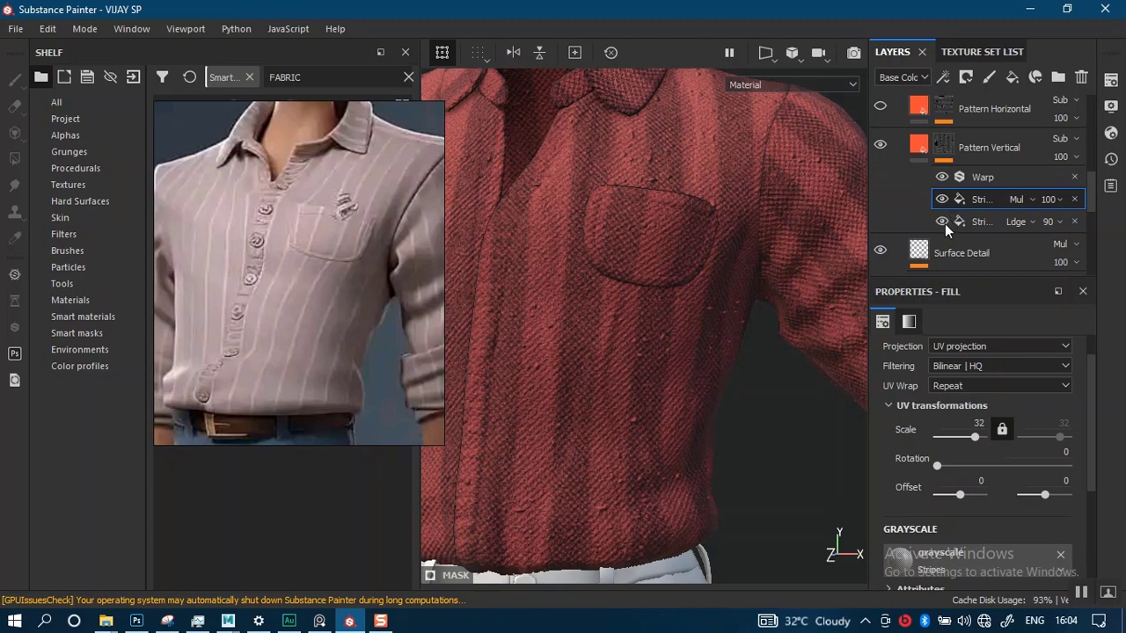
click(942, 220)
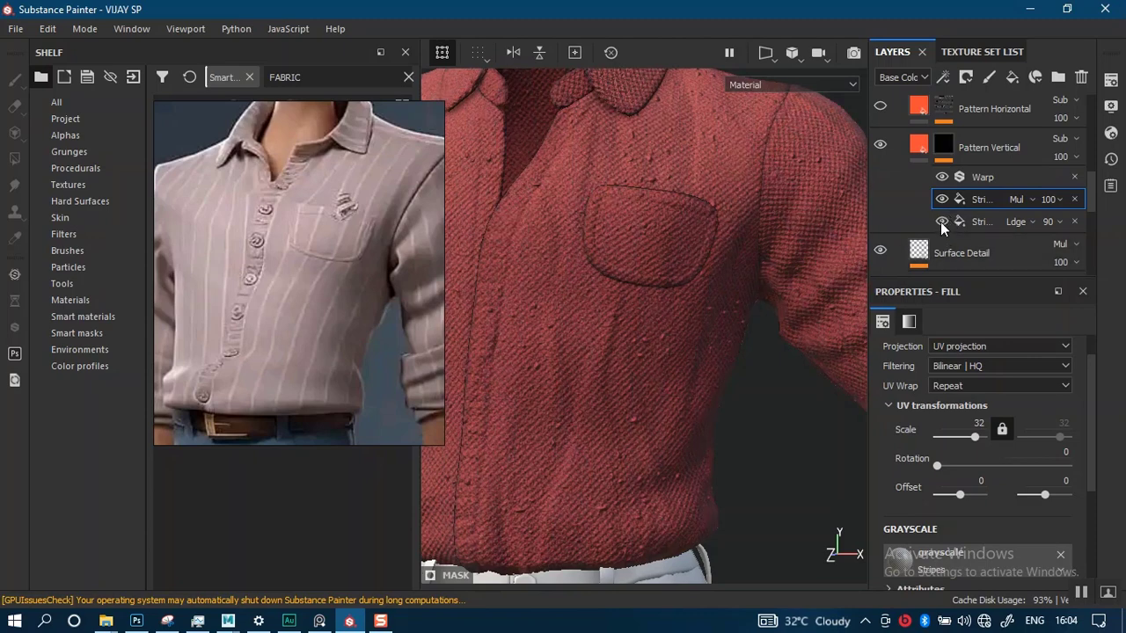
click(941, 221)
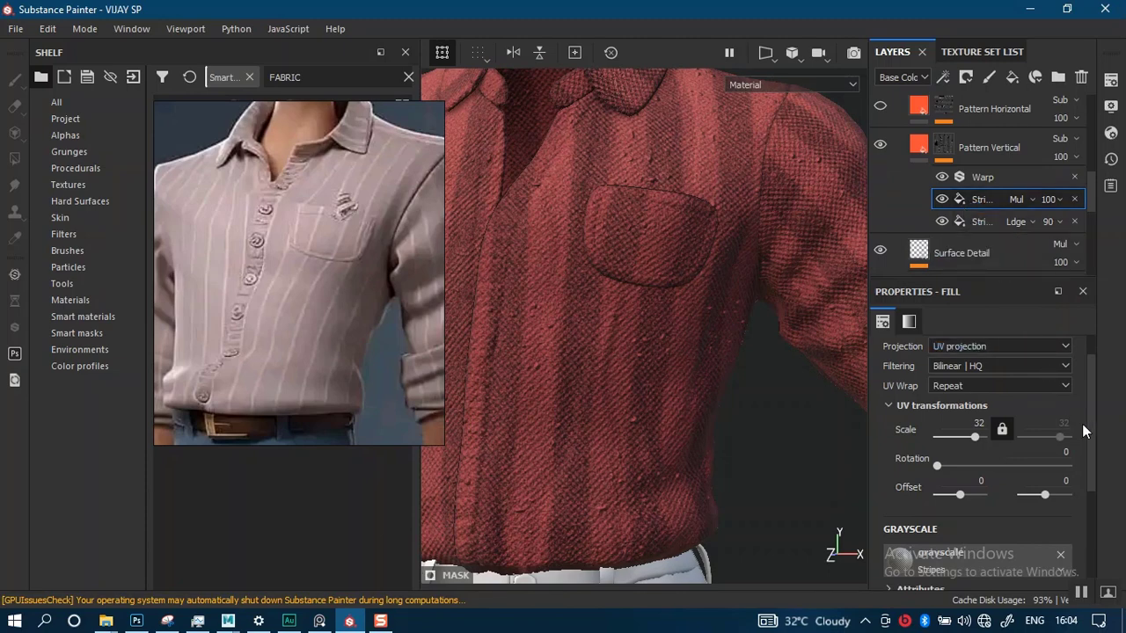
drag(1089, 433, 1083, 544)
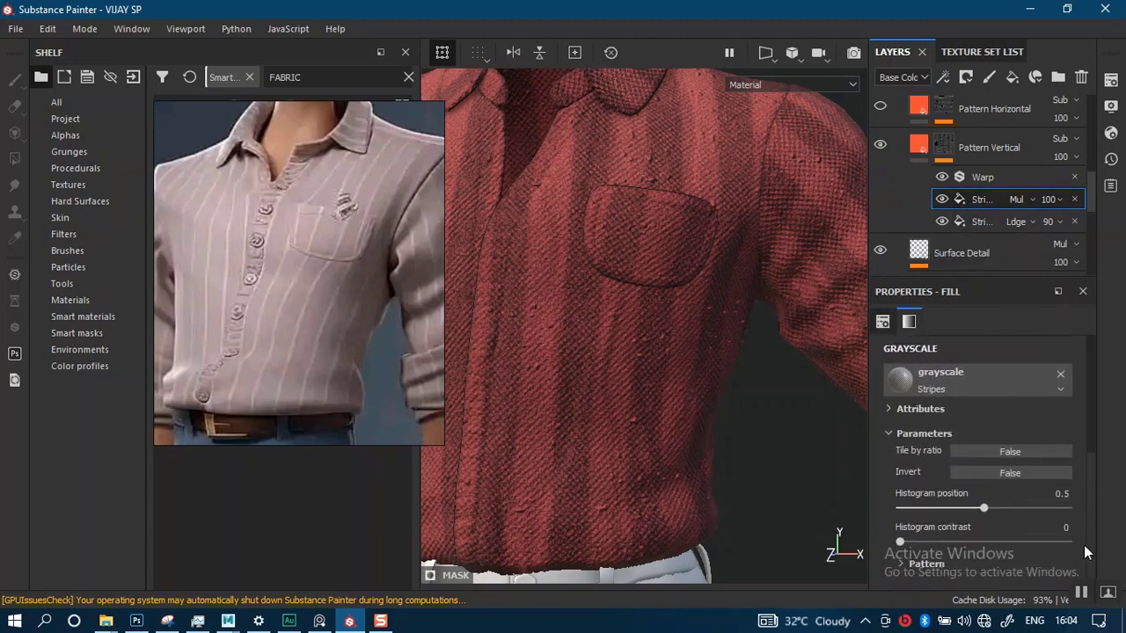
click(900, 564)
drag(1092, 506, 1087, 558)
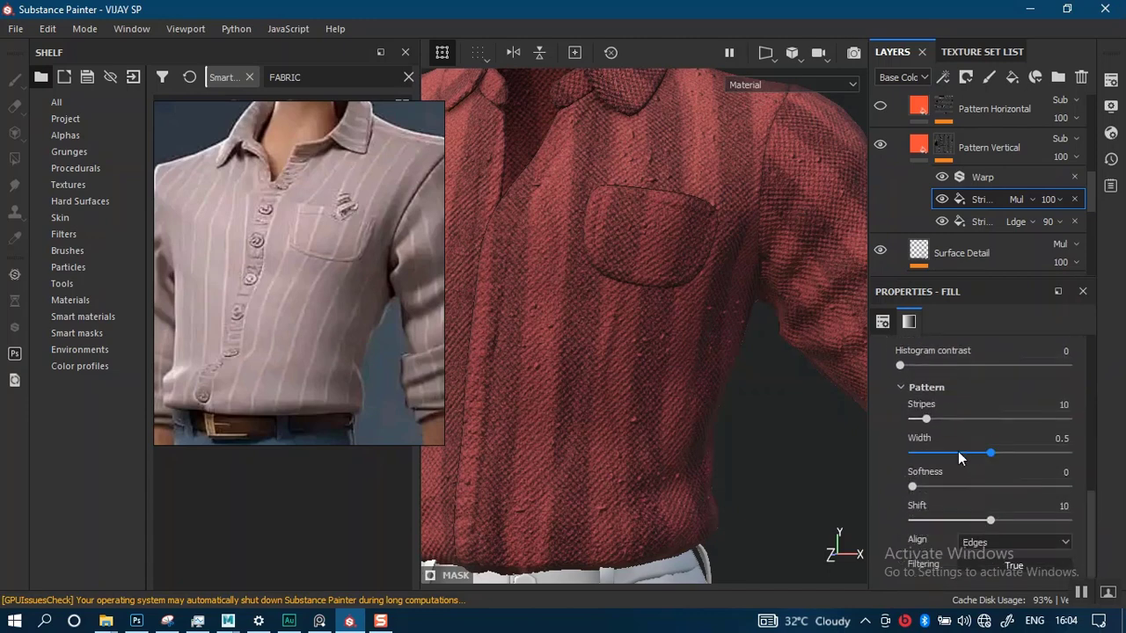
Hide the Multiply Stripes fill in the Pattern Vertical mask and select the Linear Dodge Stripes fill, keeping it shown.
click(941, 221)
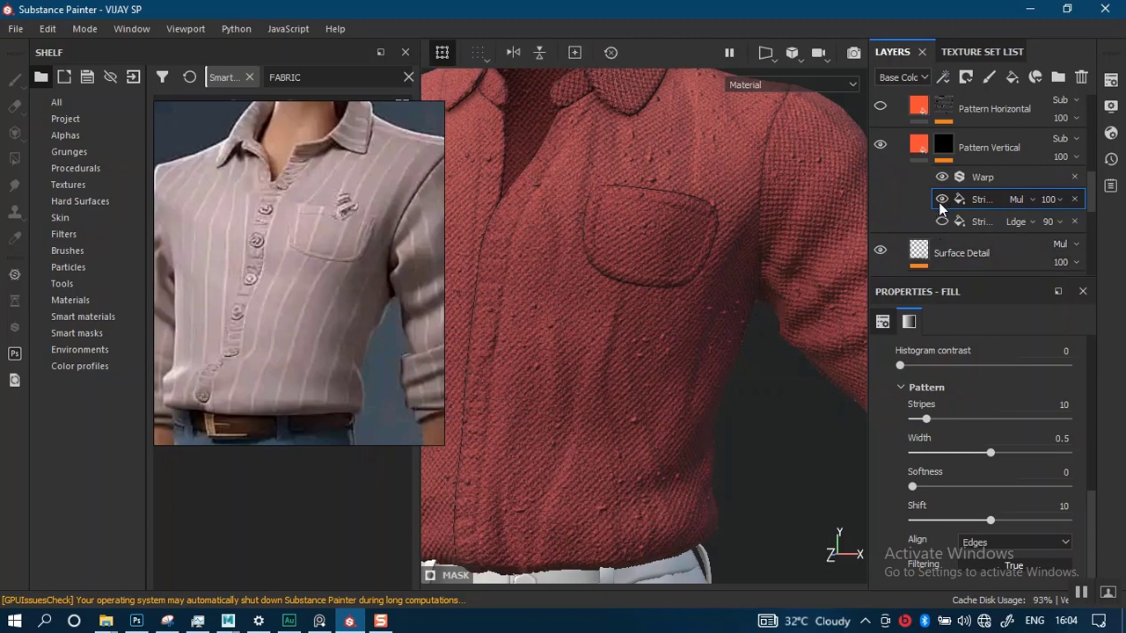
click(942, 202)
click(943, 201)
click(944, 201)
click(942, 221)
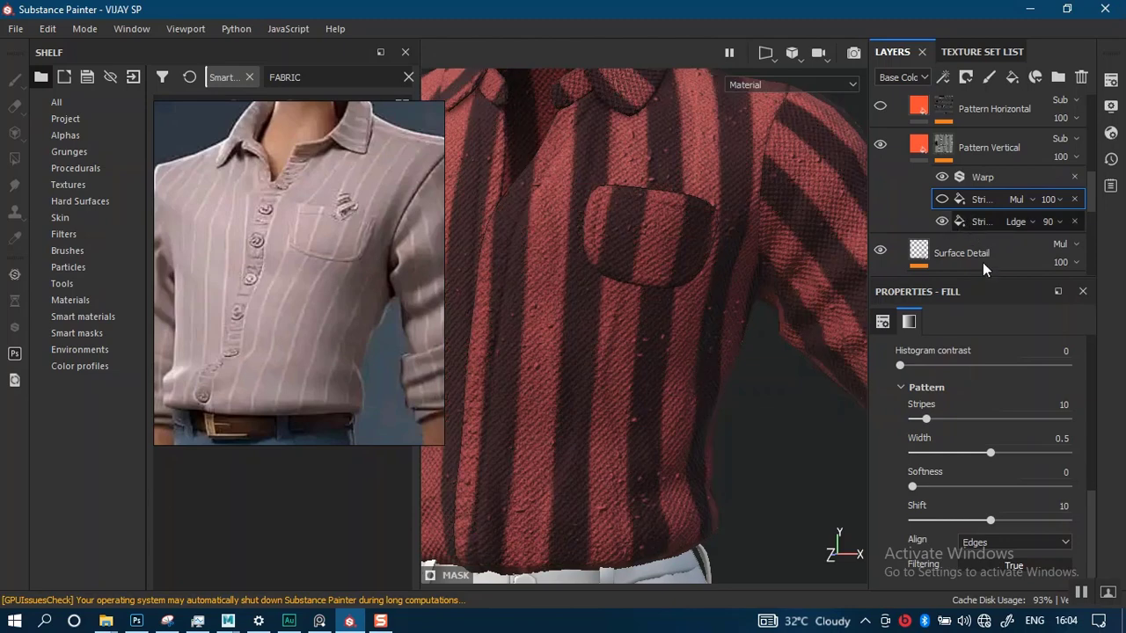
click(982, 223)
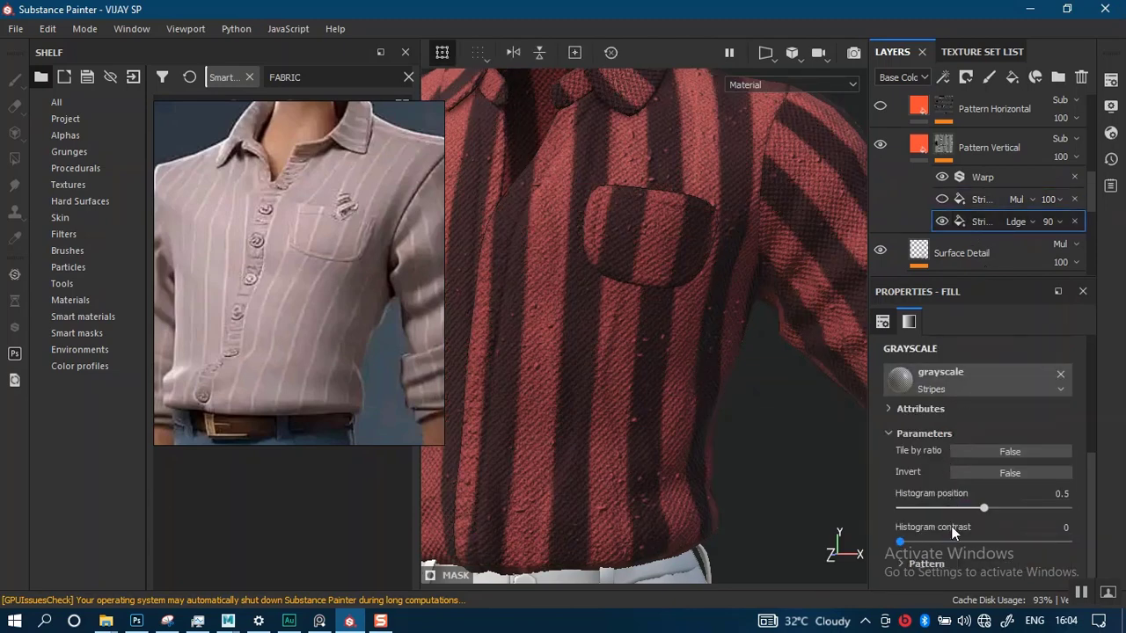
Set the Pattern width of the Linear Dodge Stripes fill in the Pattern Vertical mask to 0.1.
click(911, 562)
scroll(1087, 537, down, 2)
scroll(1073, 538, down, 2)
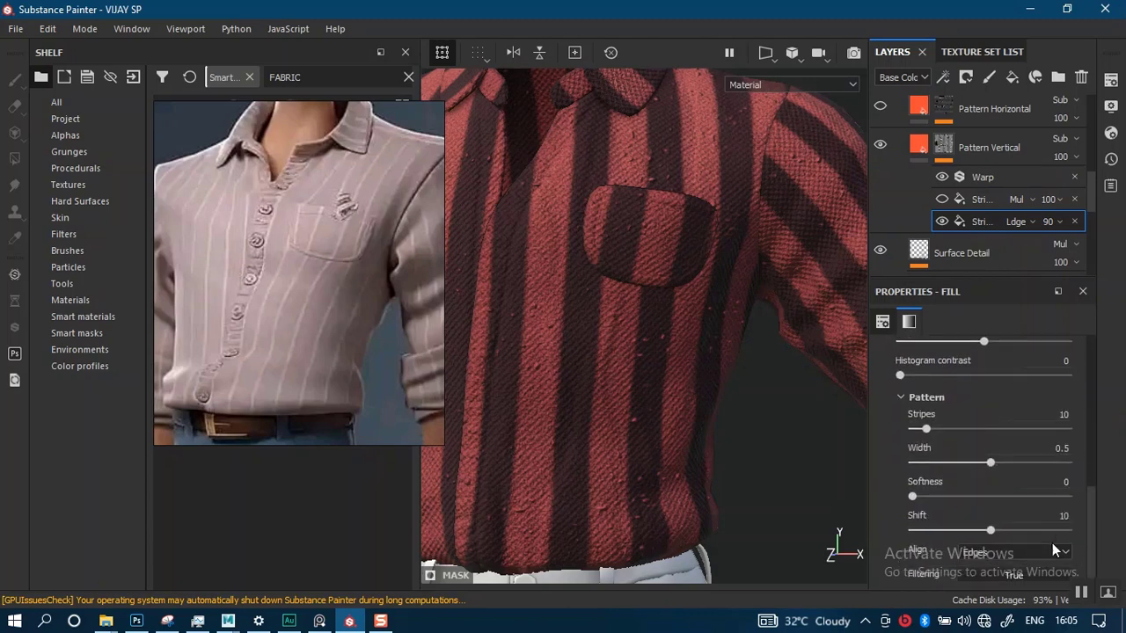
drag(949, 462, 927, 466)
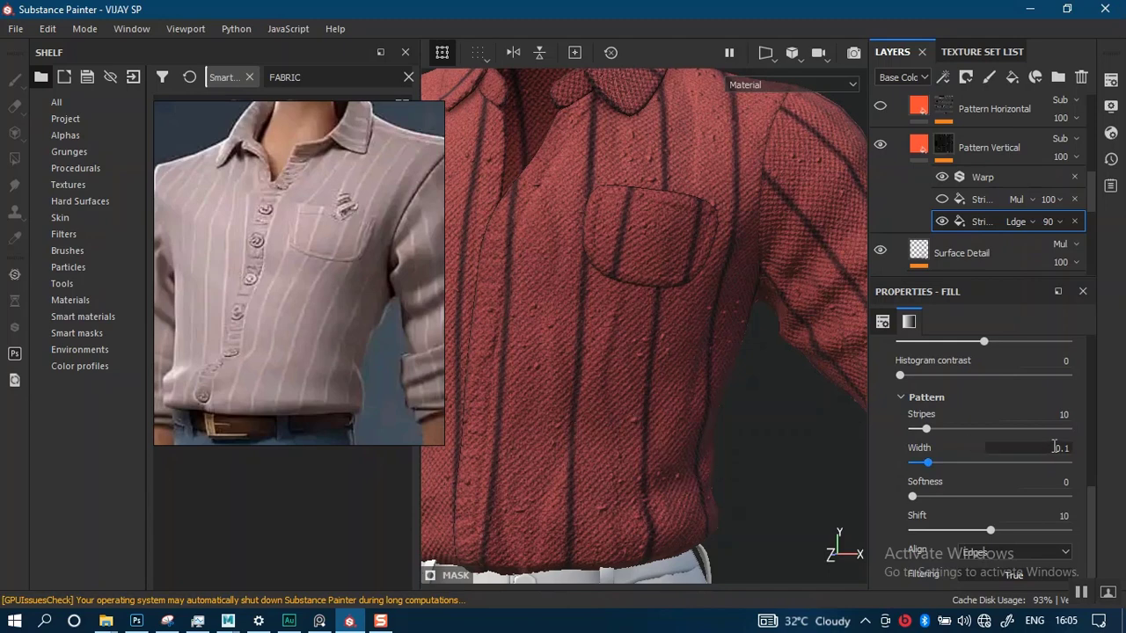
Set the Pattern width of the hidden Multiply Stripes fill to 0.1 as well.
click(980, 203)
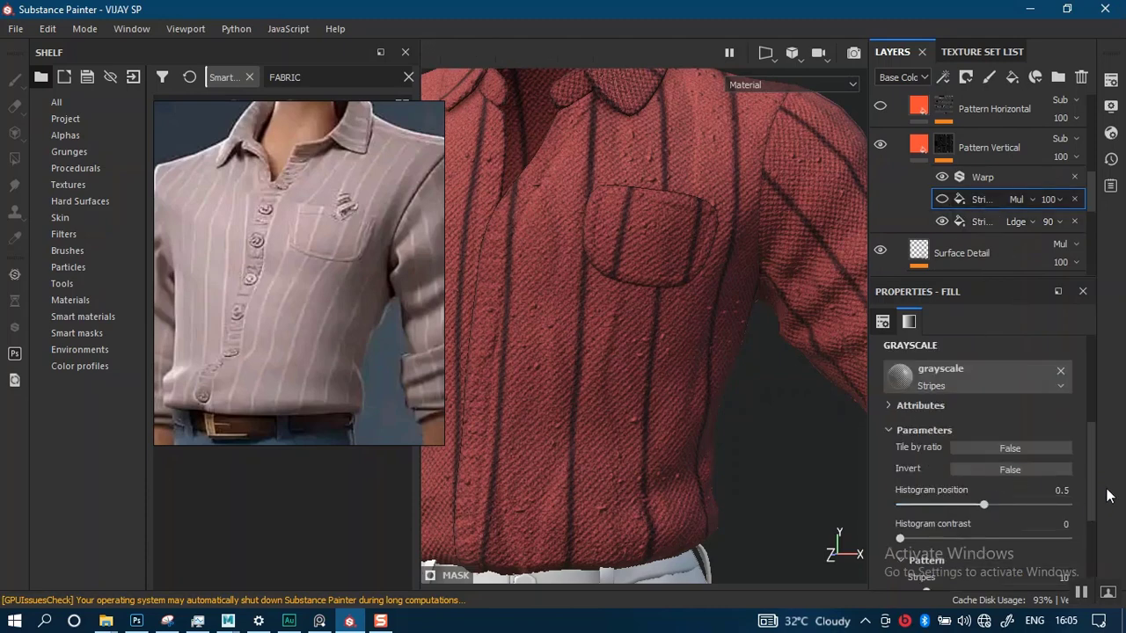
drag(1087, 481, 1084, 559)
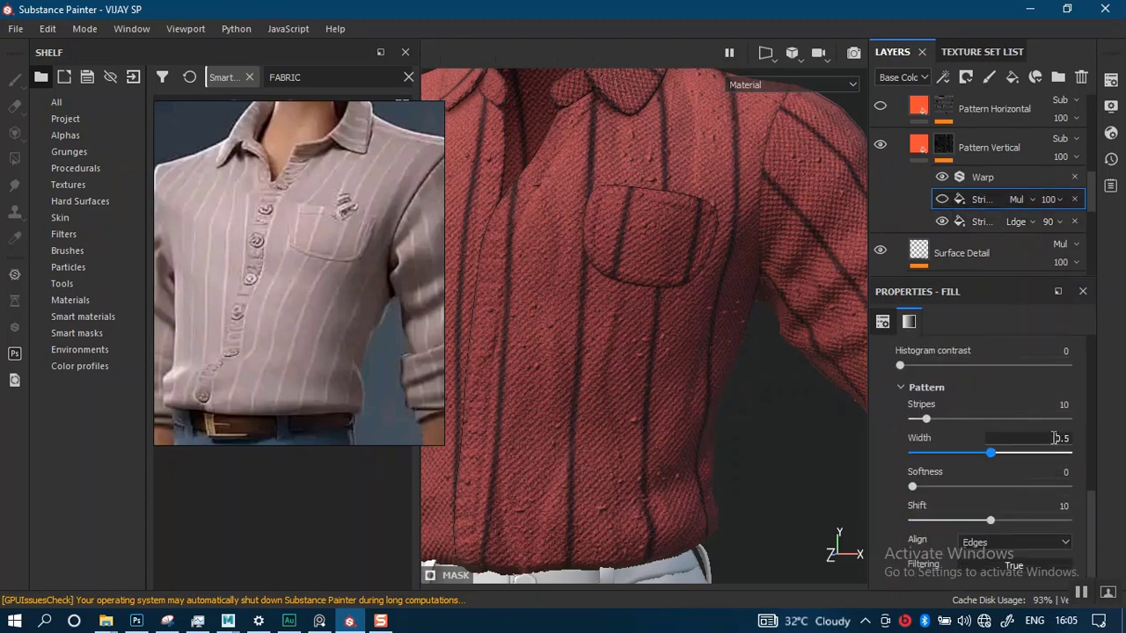
text(.1)
key(Return)
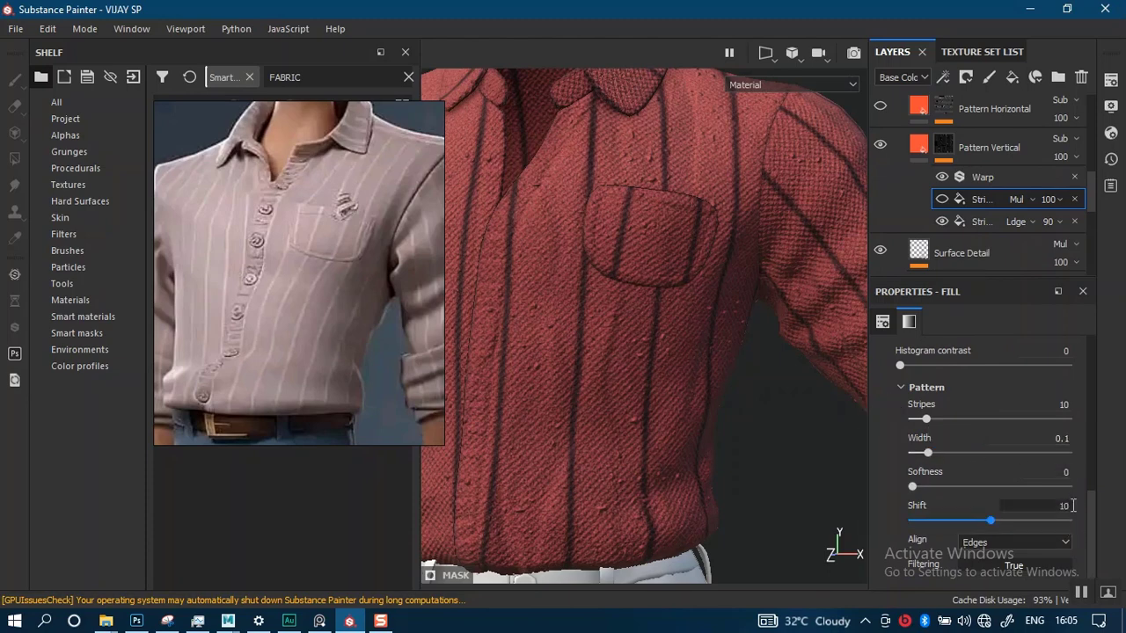
Adjust the UV scale of the Linear Dodge Stripes fill, settling on 3, and check the whole shirt.
click(979, 225)
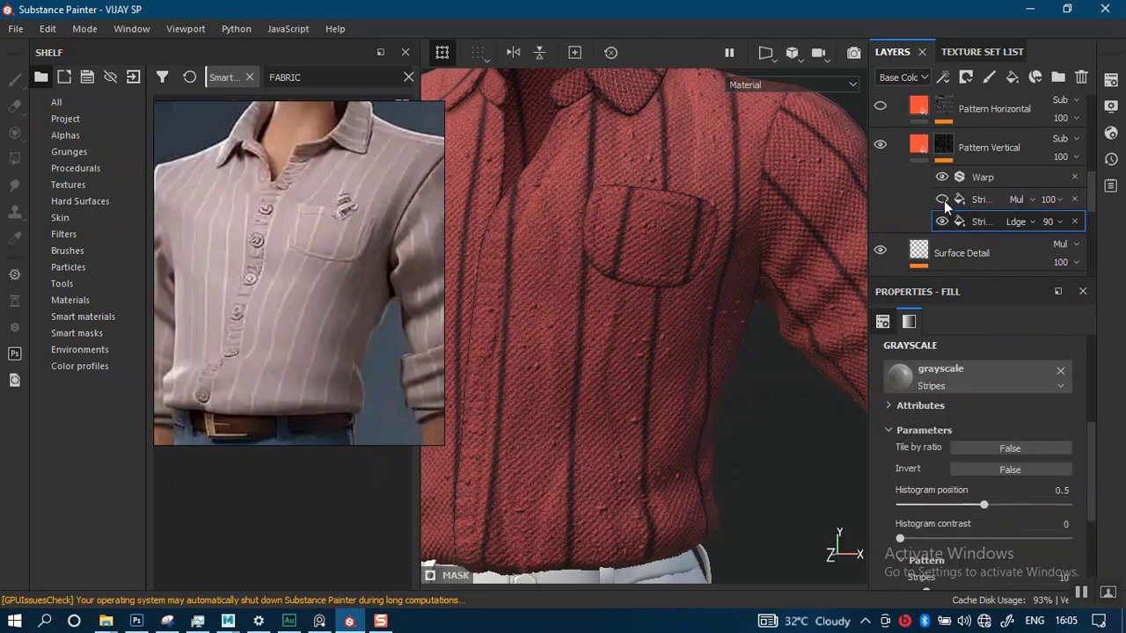
scroll(1086, 393, up, 5)
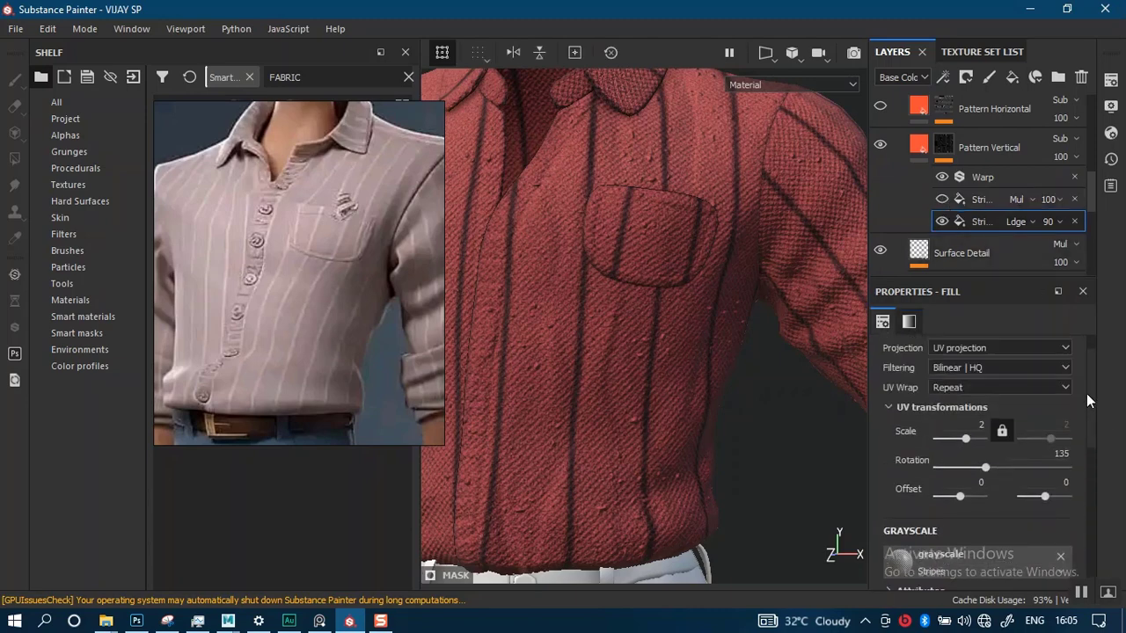
click(969, 437)
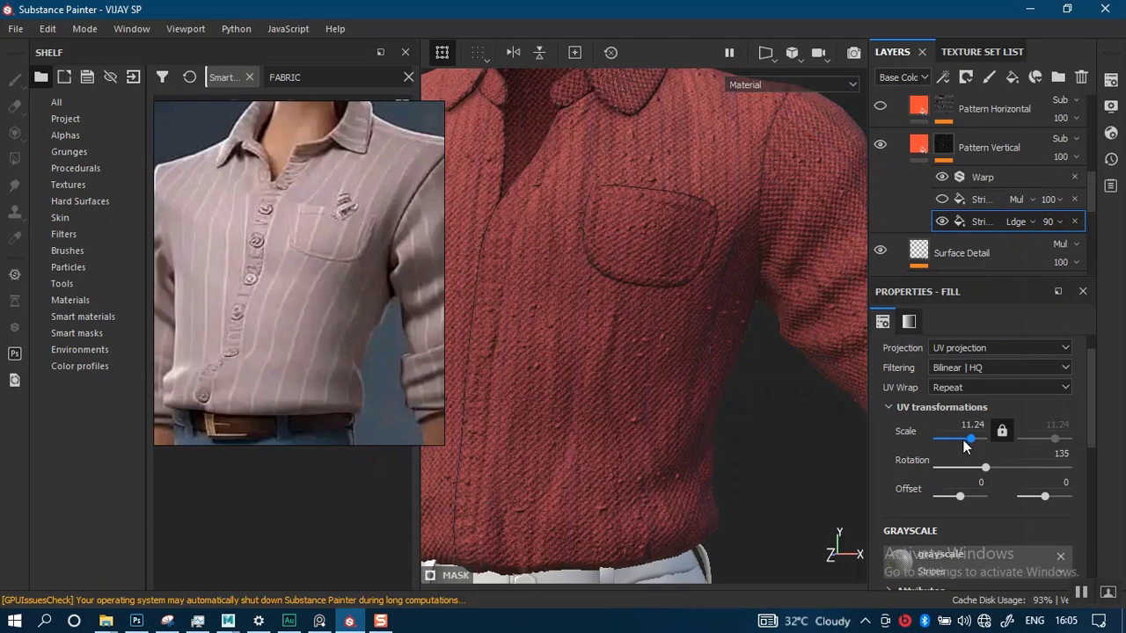
drag(963, 440, 954, 444)
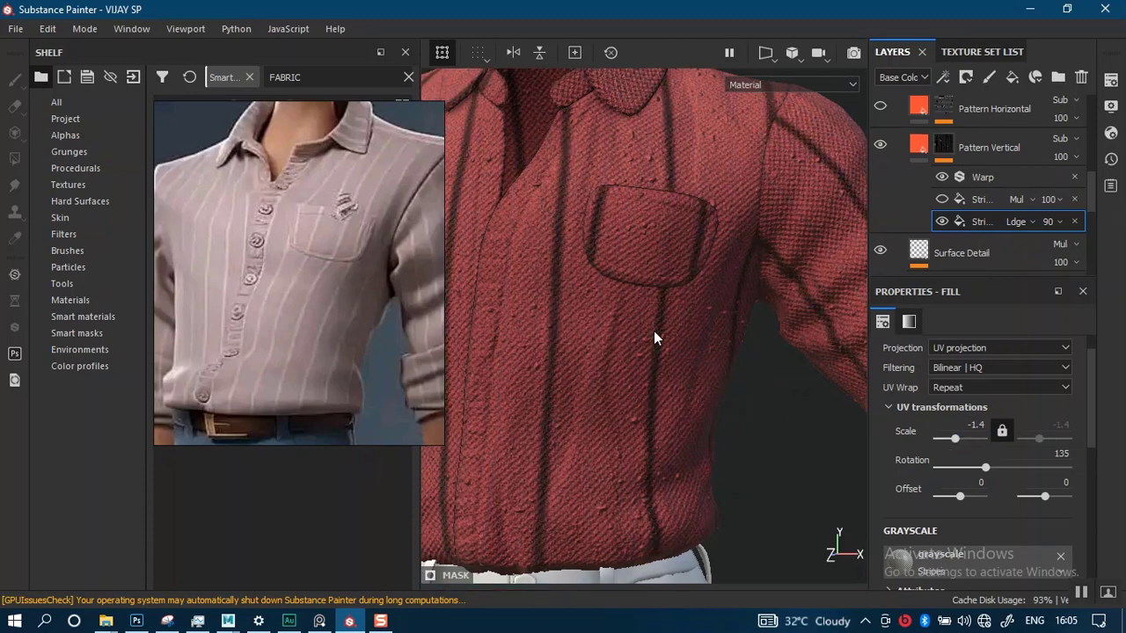
click(965, 425)
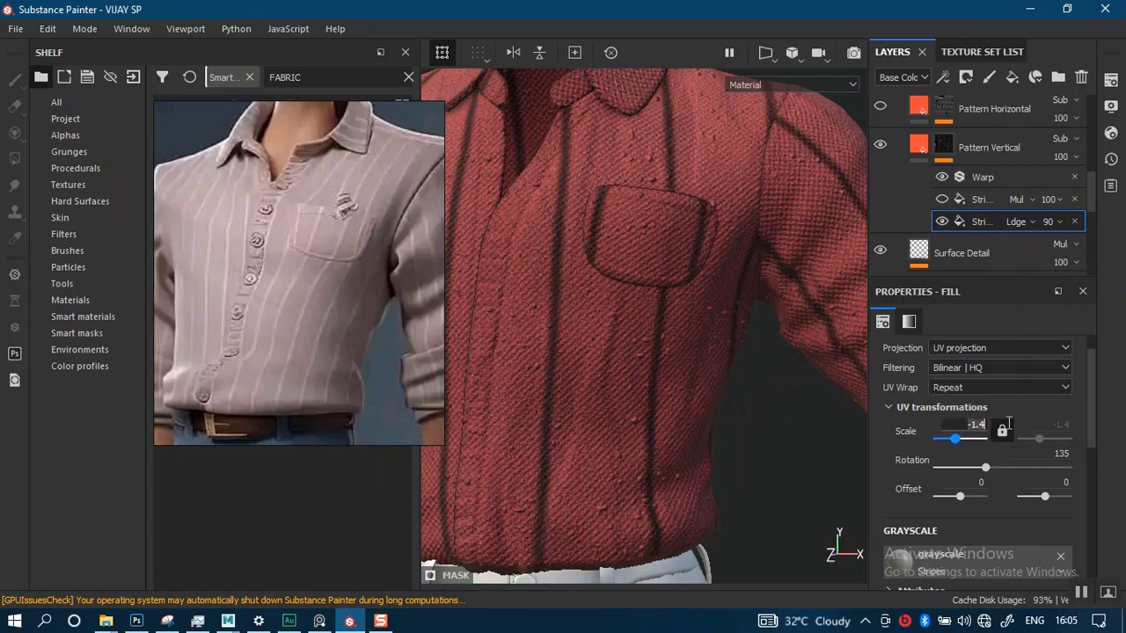
text(3)
key(Return)
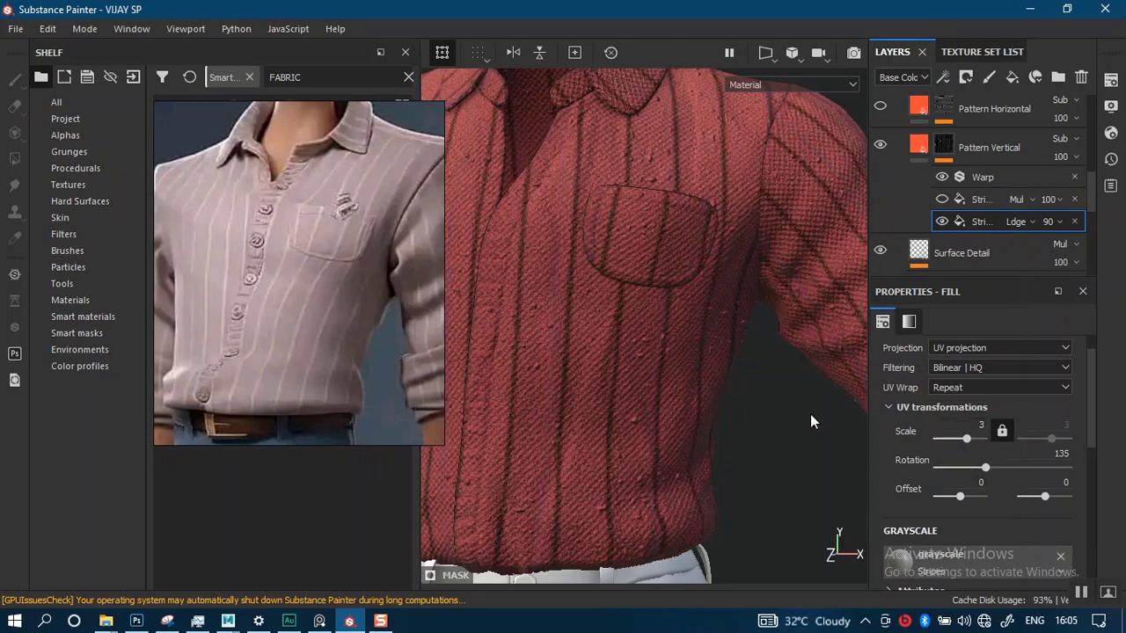
alt+right_drag(653, 477, 630, 249)
alt+middle_drag(630, 249, 692, 387)
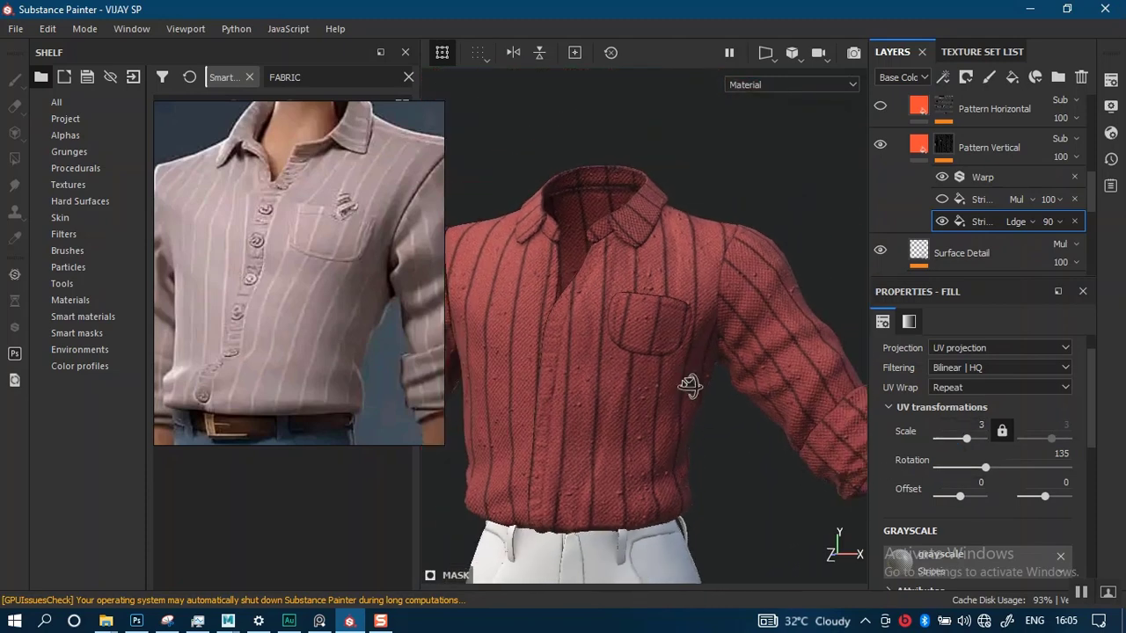
Sample the Pattern Vertical layer's base color from the reference shirt and lighten it to a pale pink.
click(919, 146)
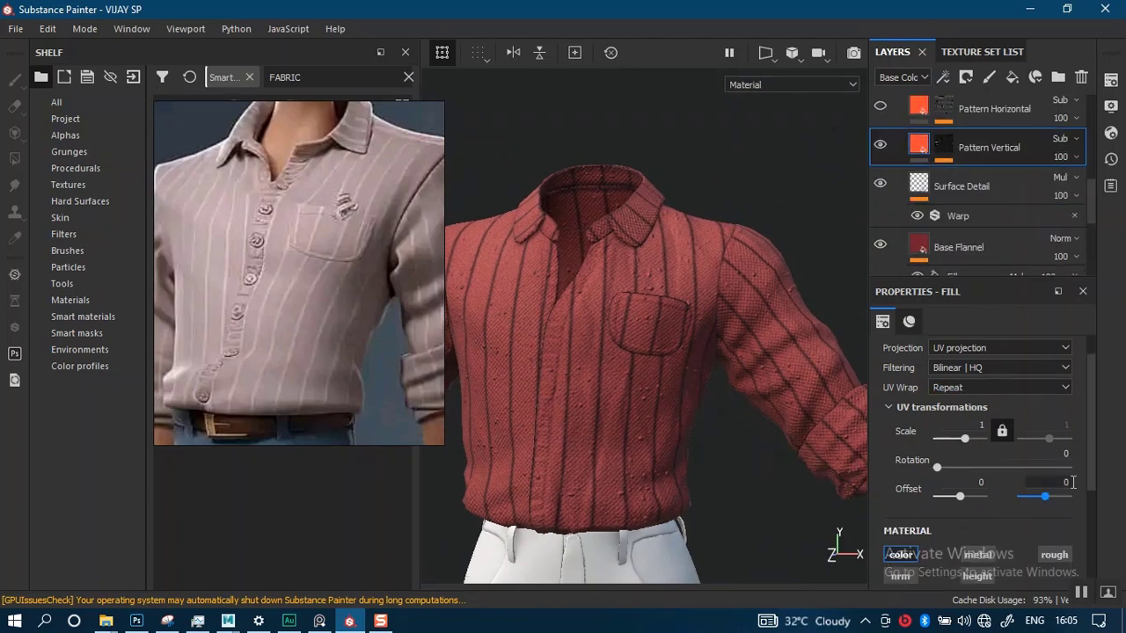
scroll(1086, 473, down, 4)
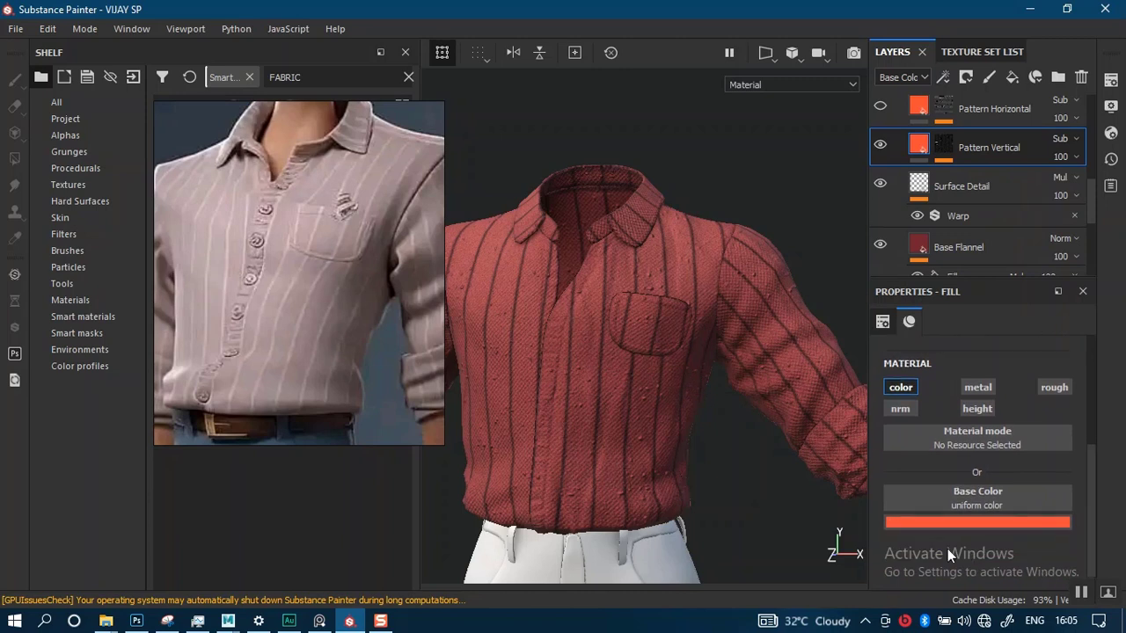
click(945, 521)
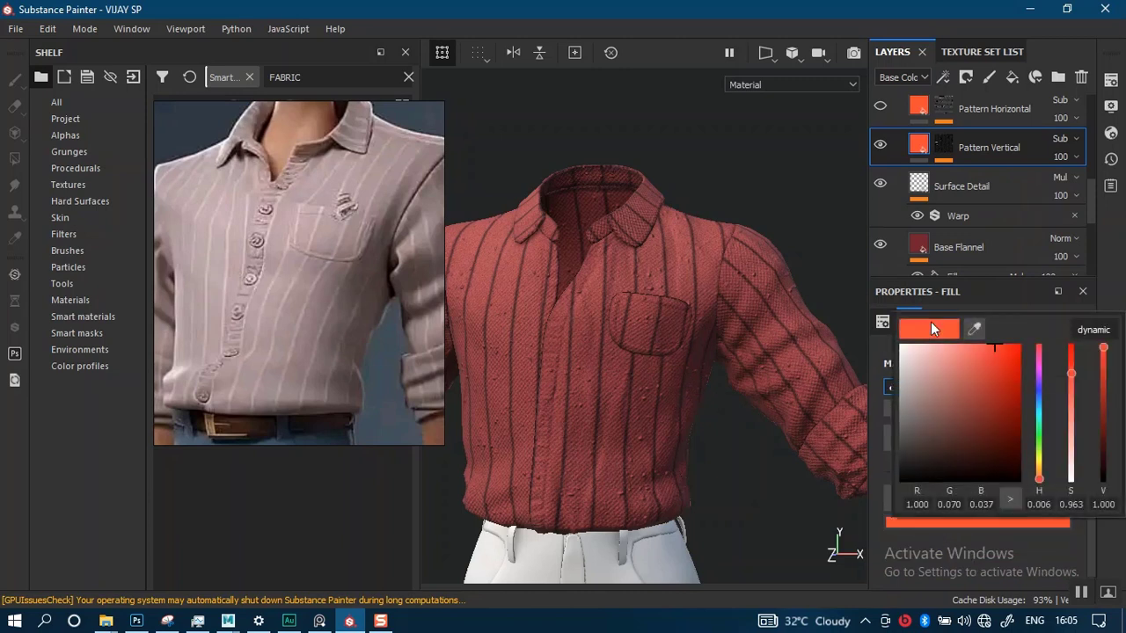
click(986, 316)
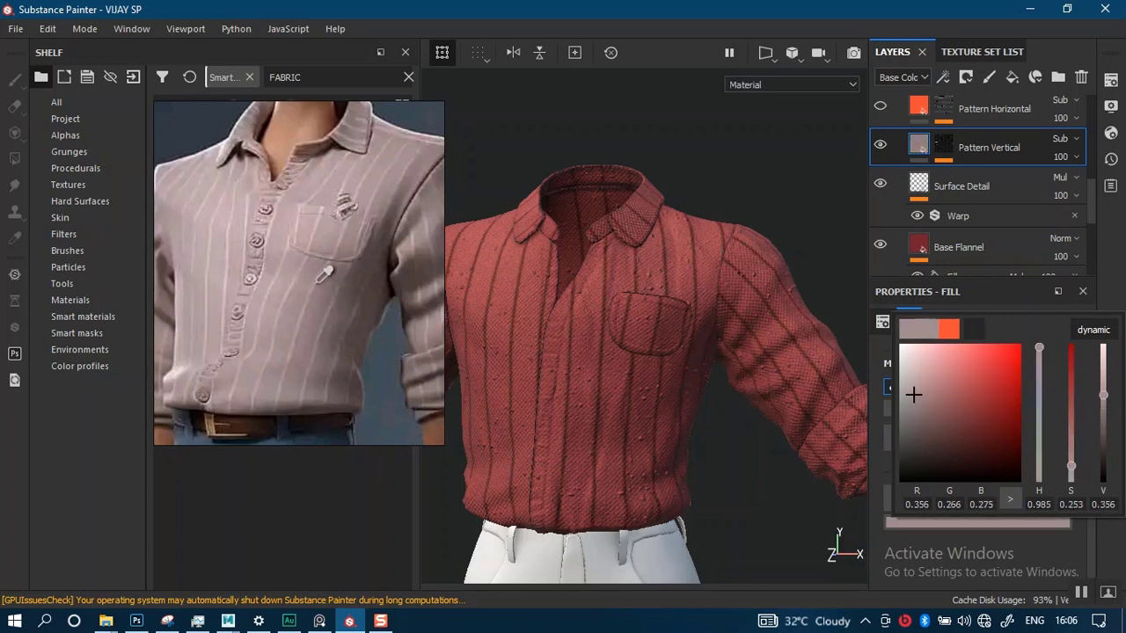
click(320, 282)
click(909, 363)
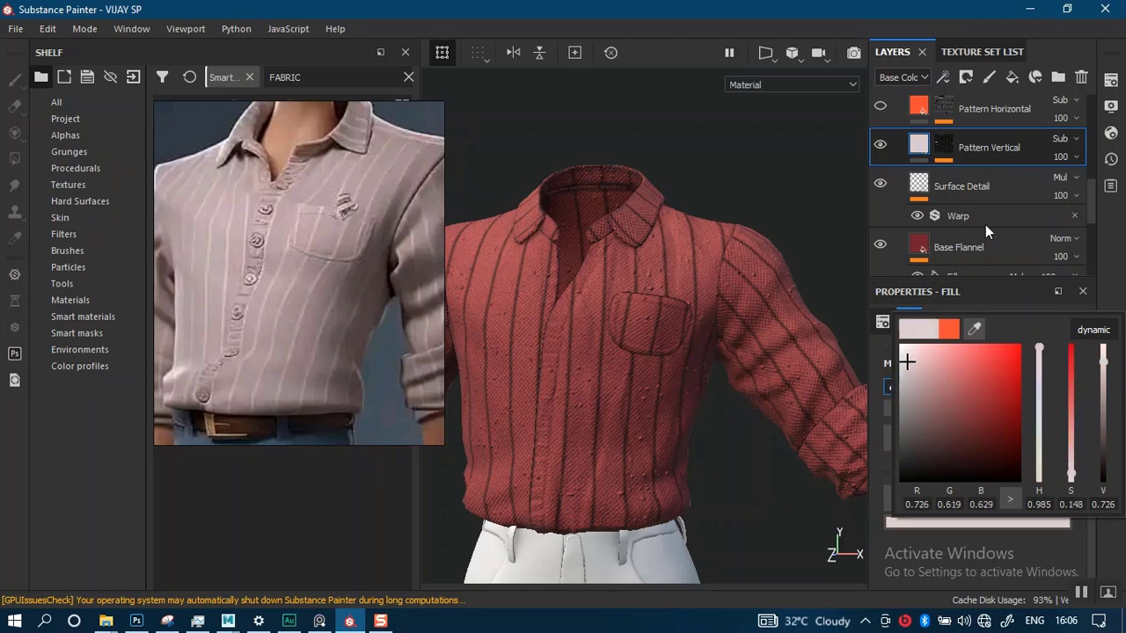
click(1116, 260)
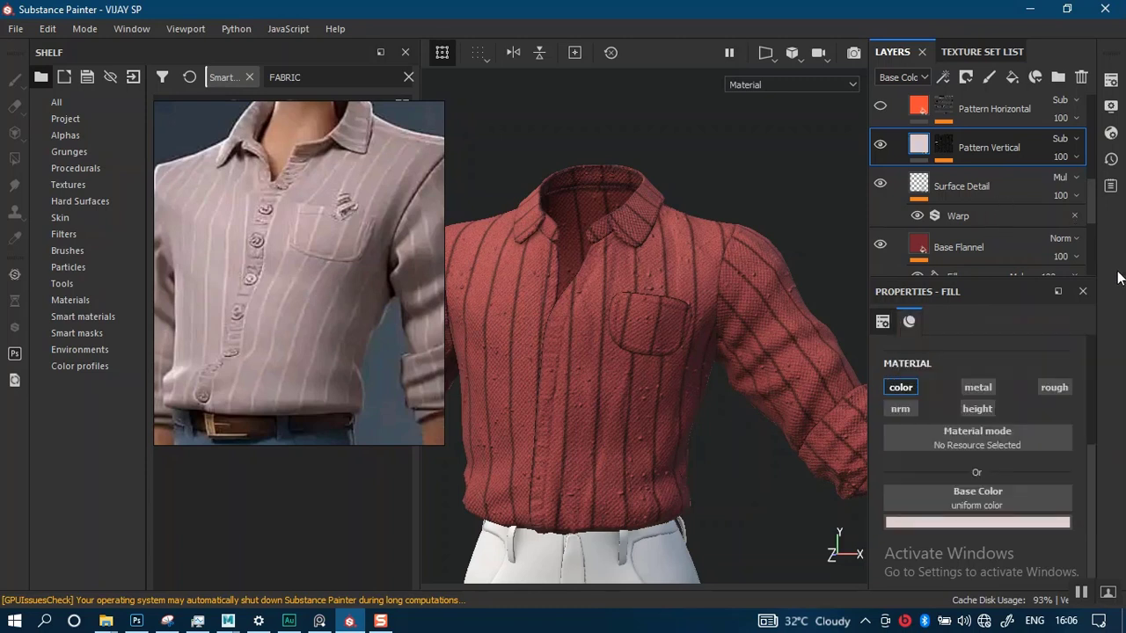
Switch Pattern Vertical's base color blending to Normal and resample its base color as a muted greyish pink from the reference shirt.
click(1077, 141)
click(1055, 8)
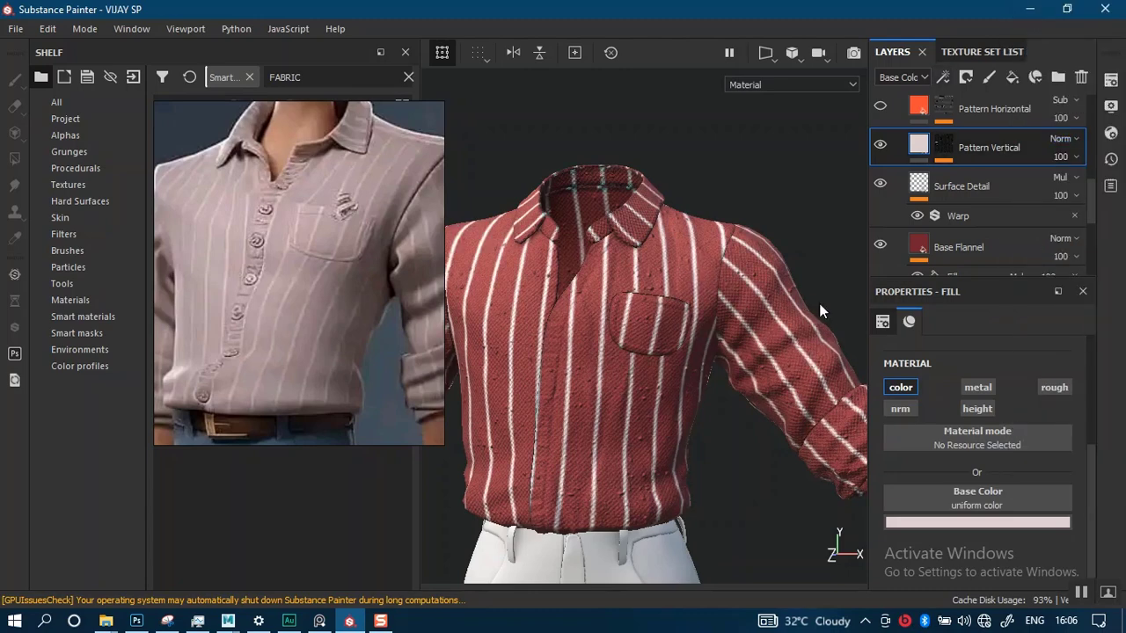
click(938, 523)
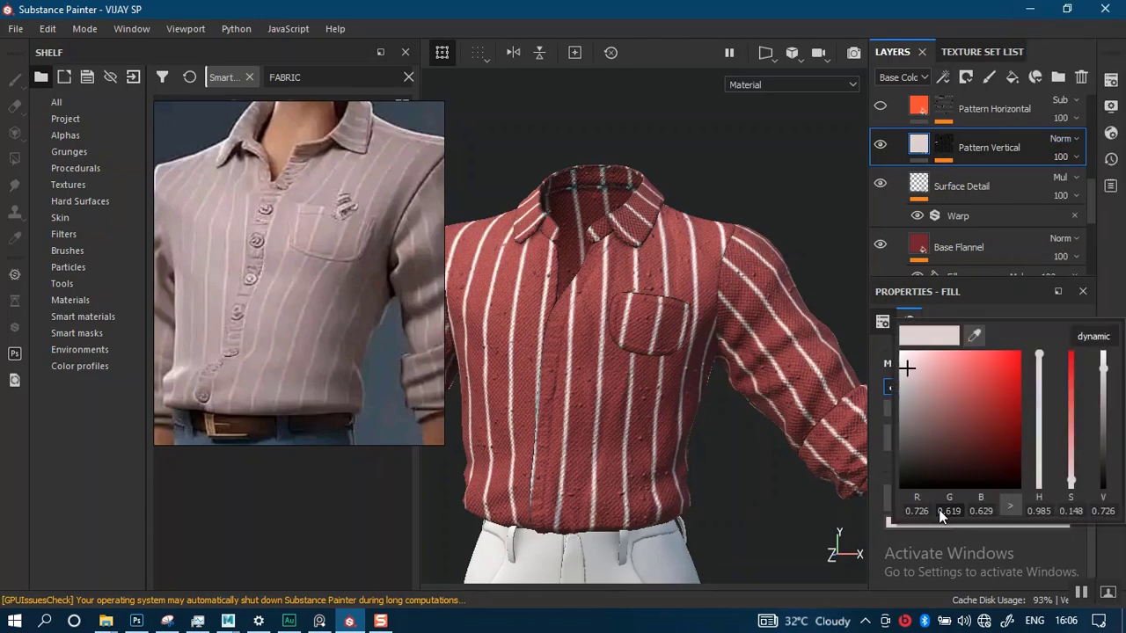
click(973, 335)
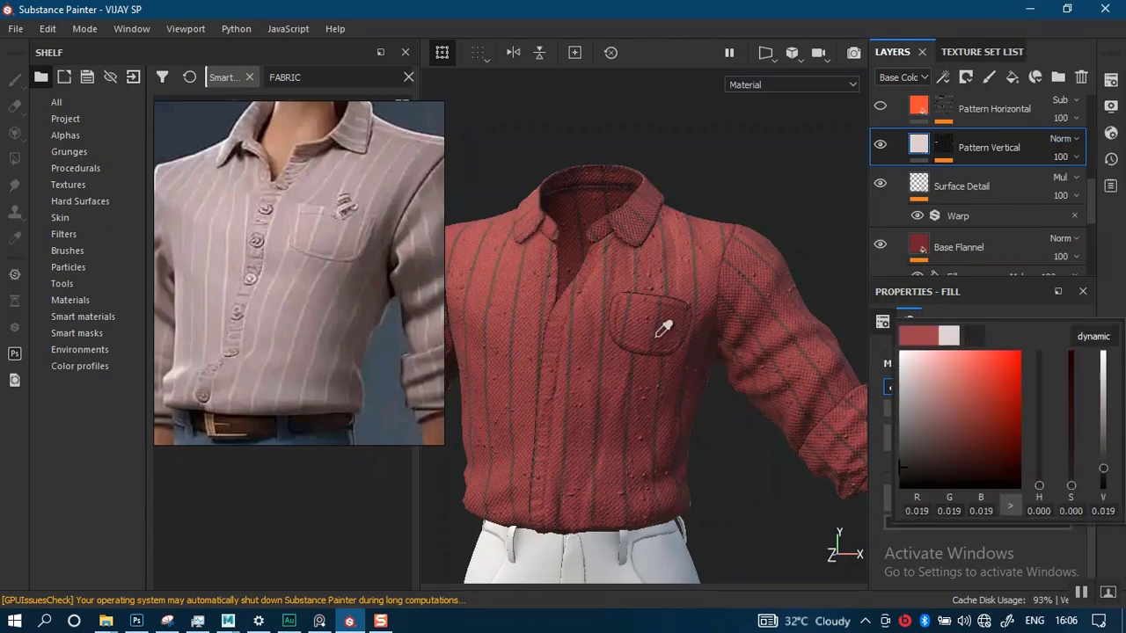
click(326, 323)
click(1110, 291)
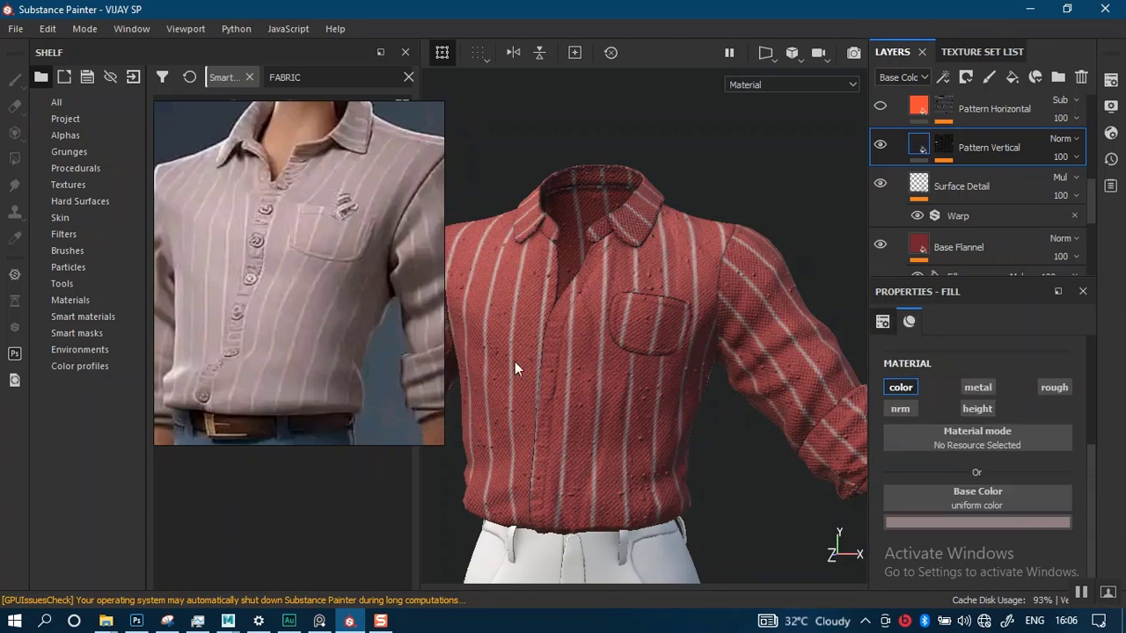
Delete the hidden Pattern Horizontal layer from the fabric material.
click(978, 122)
key(Delete)
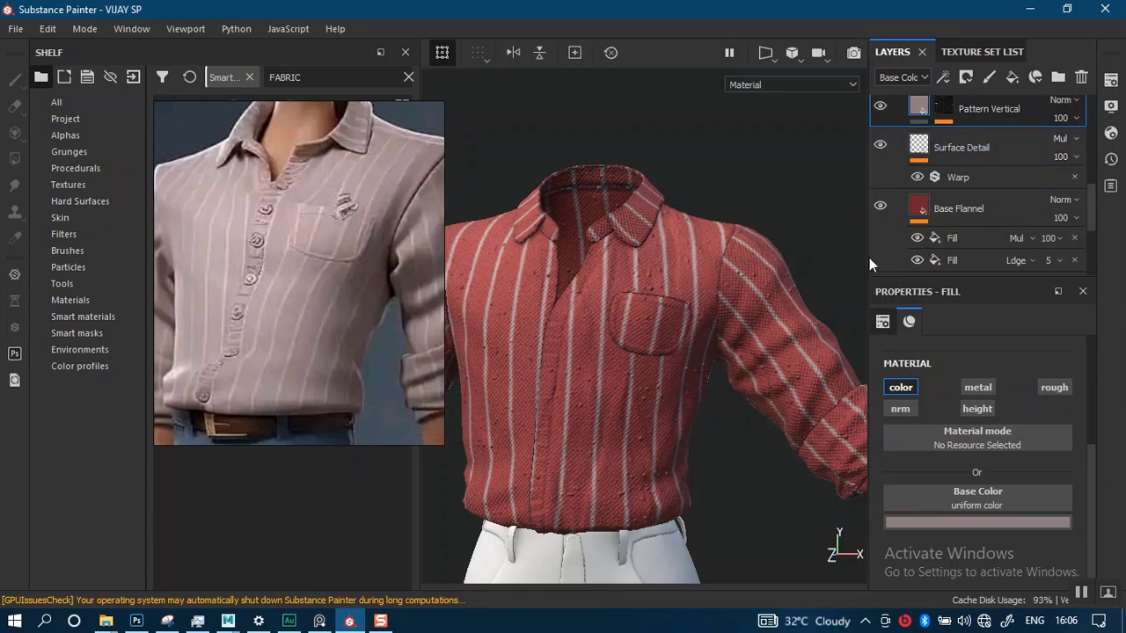
scroll(1012, 194, up, 3)
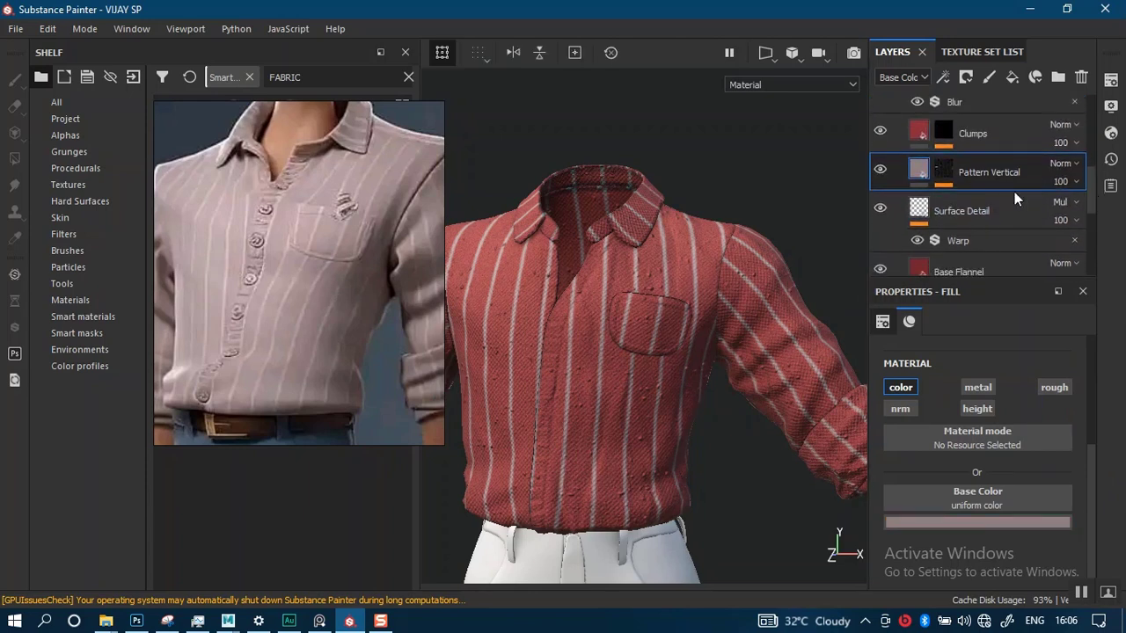
Select the Warp filter in the Pattern Vertical mask and review its Directional Warp and Source Parameters against the shirt's stripes.
click(943, 169)
alt+right_drag(689, 484, 704, 448)
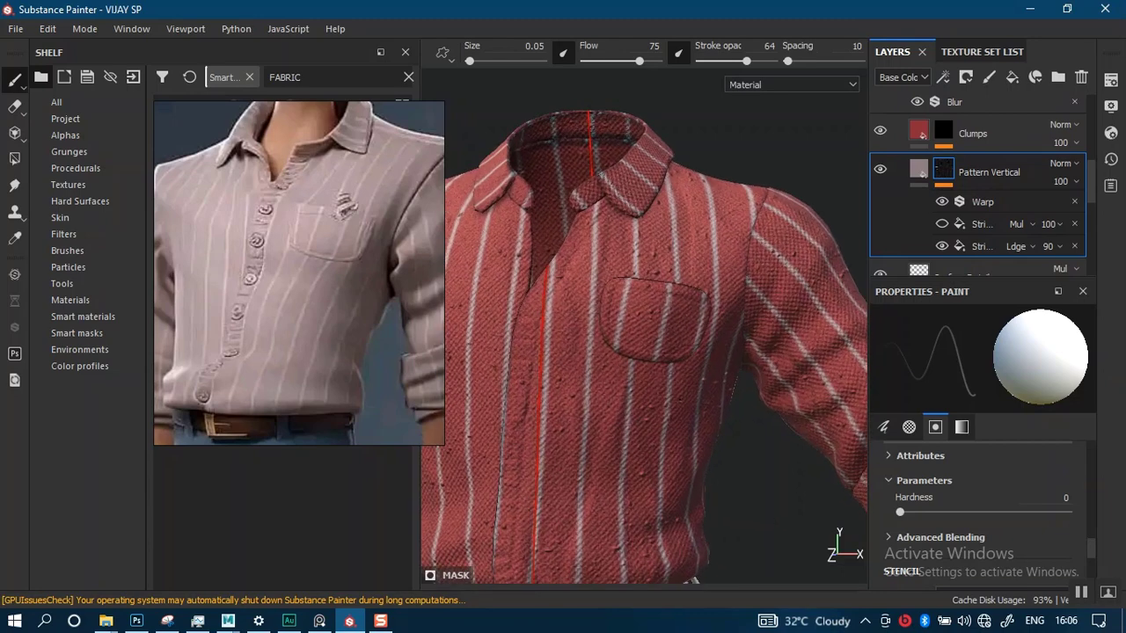
alt+right_drag(709, 498, 691, 440)
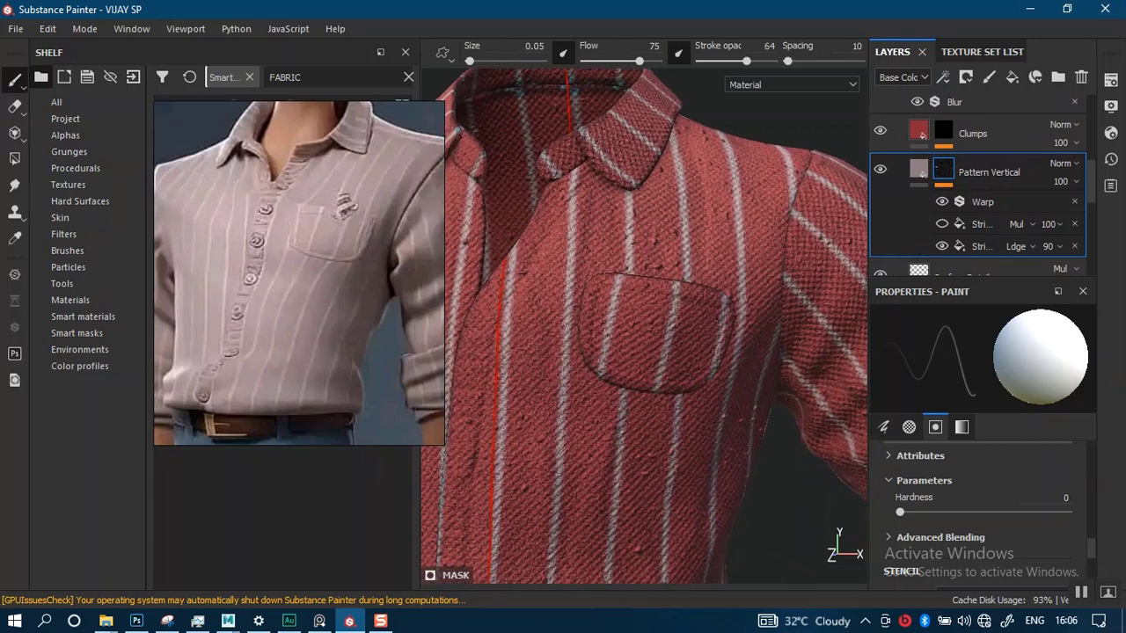
alt+middle_drag(678, 299, 714, 249)
alt+middle_drag(695, 336, 691, 288)
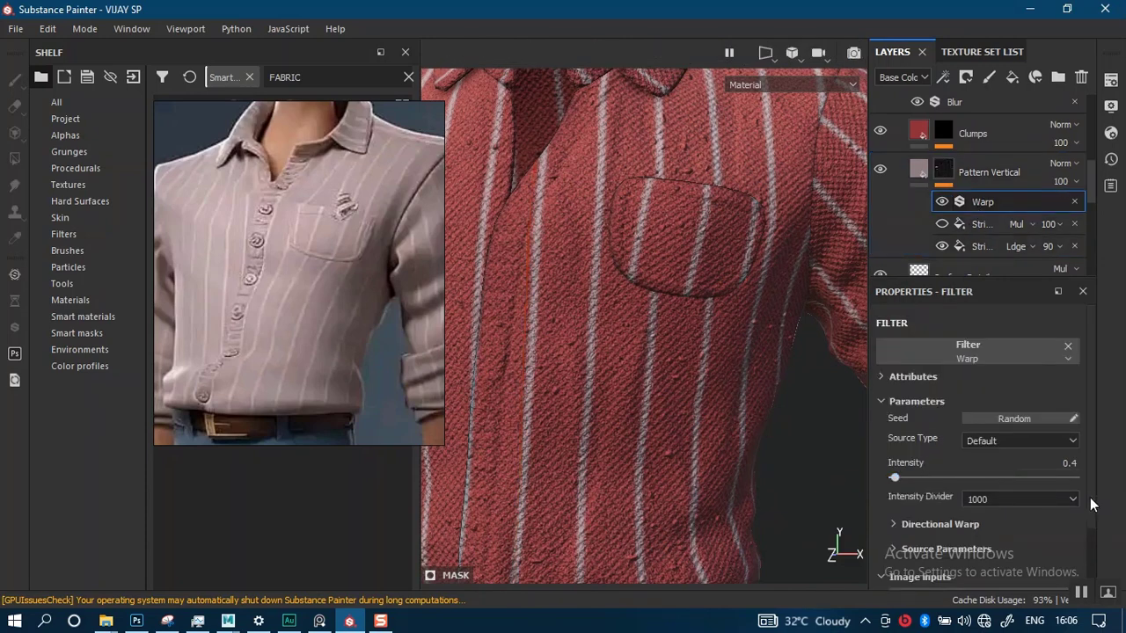
scroll(1073, 520, down, 3)
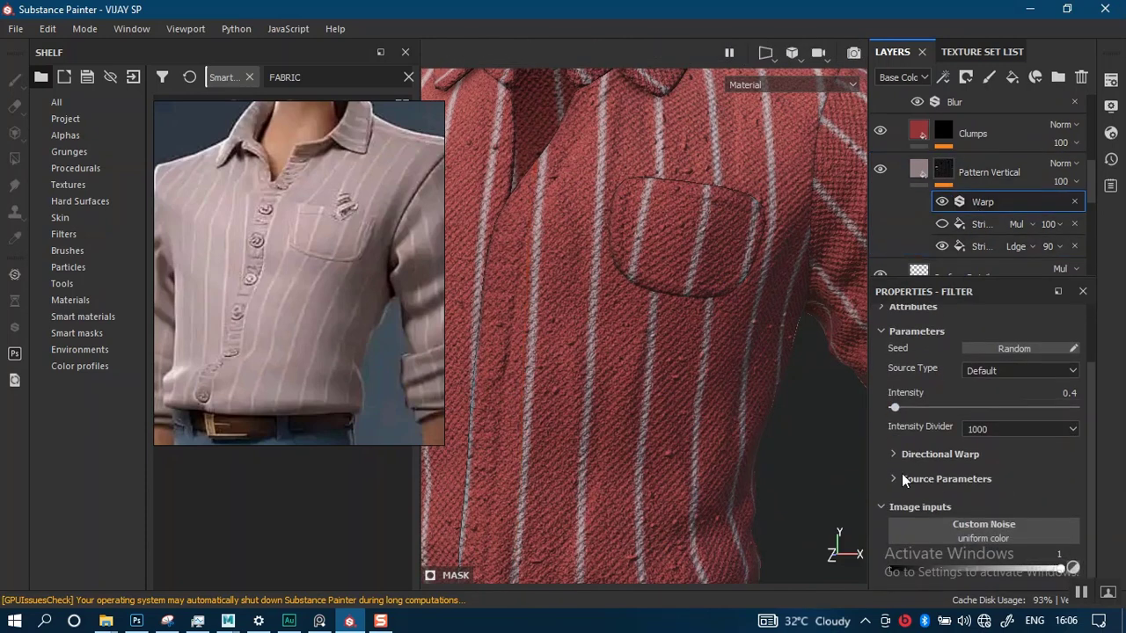
click(899, 456)
scroll(1084, 497, down, 3)
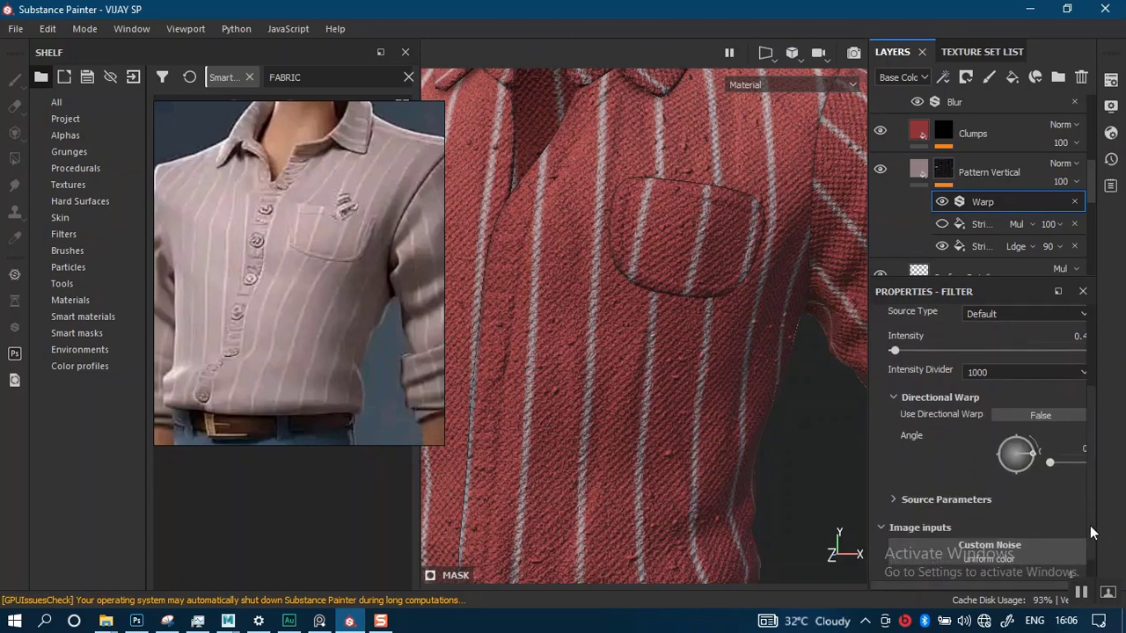
click(941, 481)
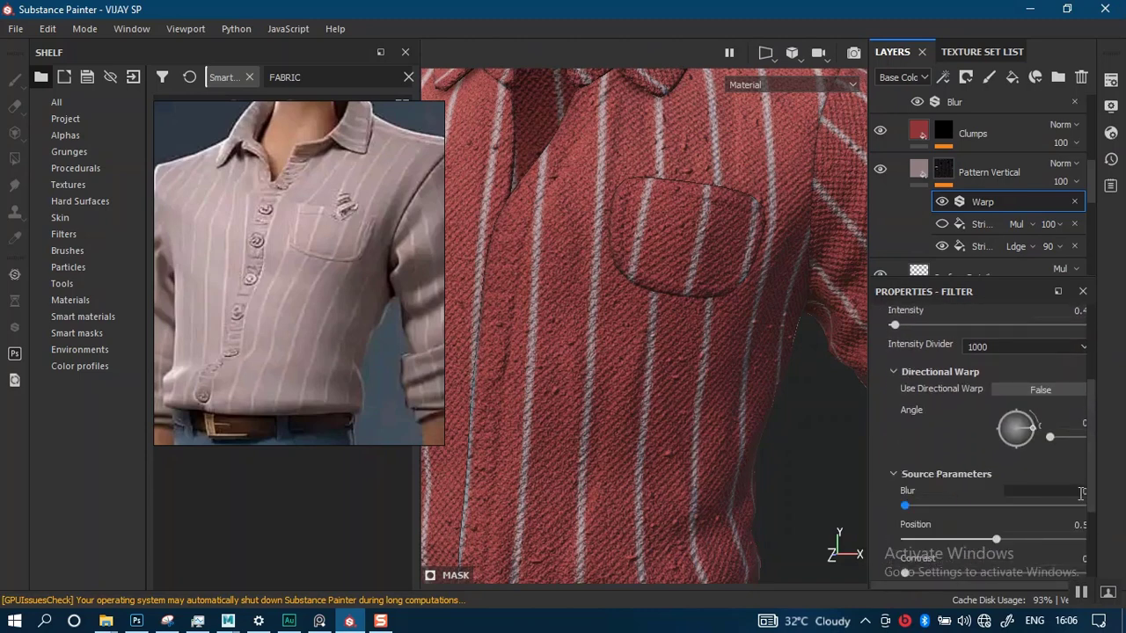
scroll(1093, 528, down, 3)
scroll(1093, 545, up, 8)
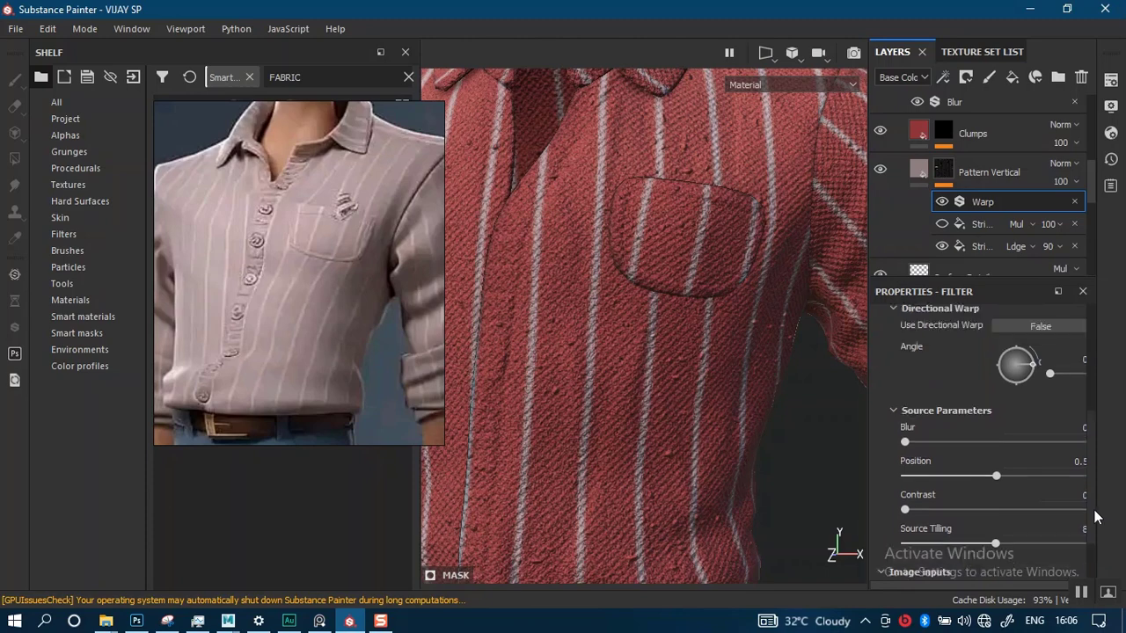
Try stronger Warp intensities such as 6.15 and 1.76 on the vertical stripes, and restore the intensity to 0.4.
click(928, 449)
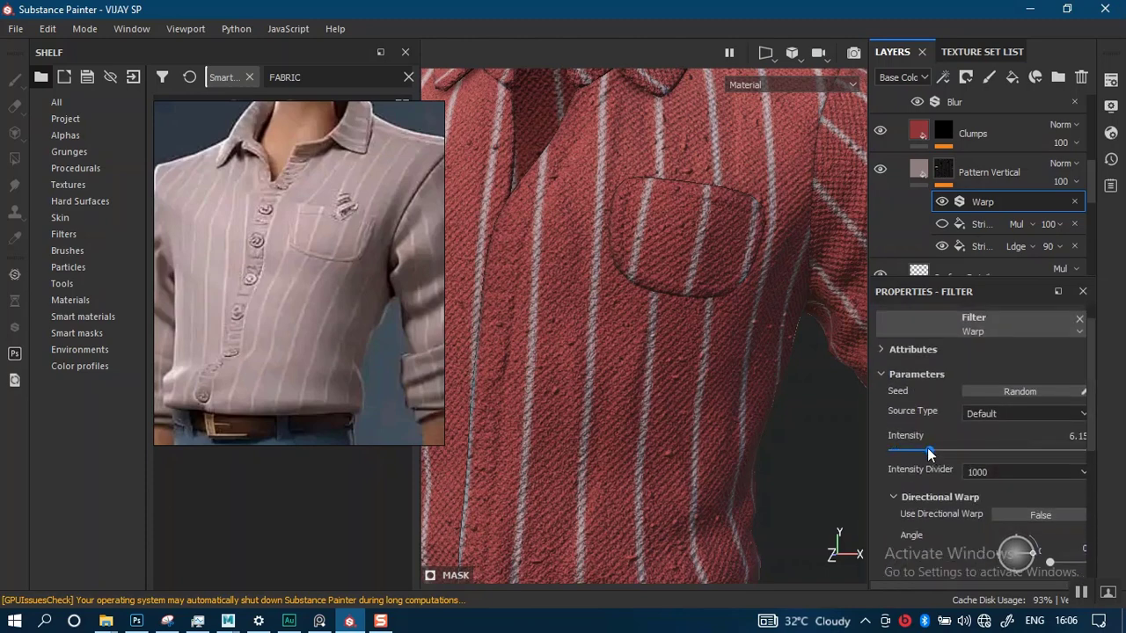
click(912, 454)
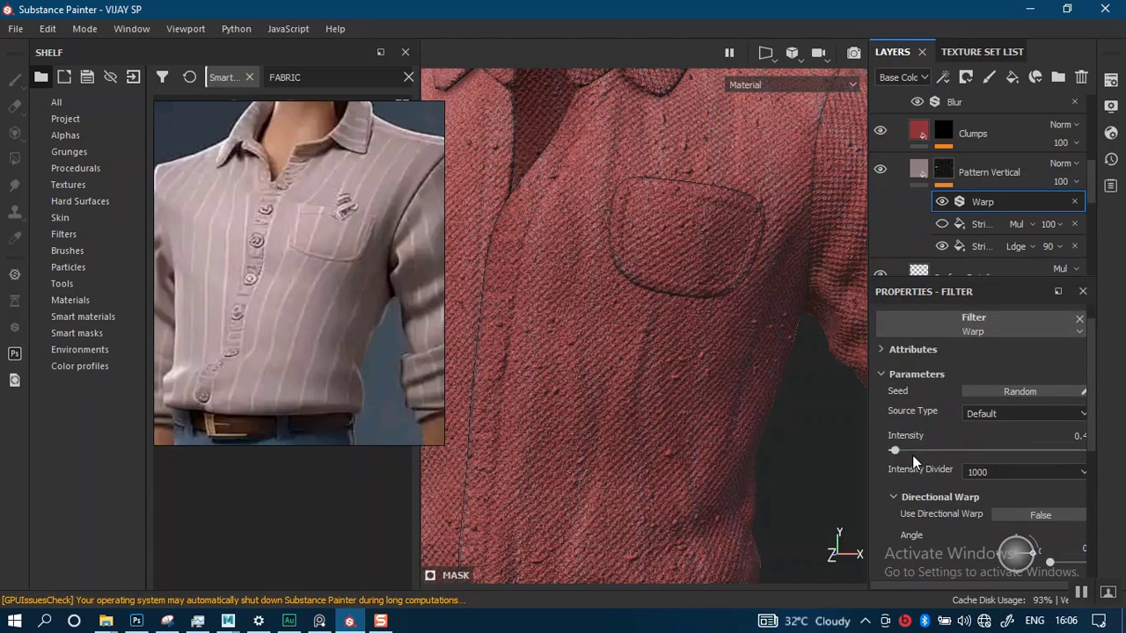
click(902, 450)
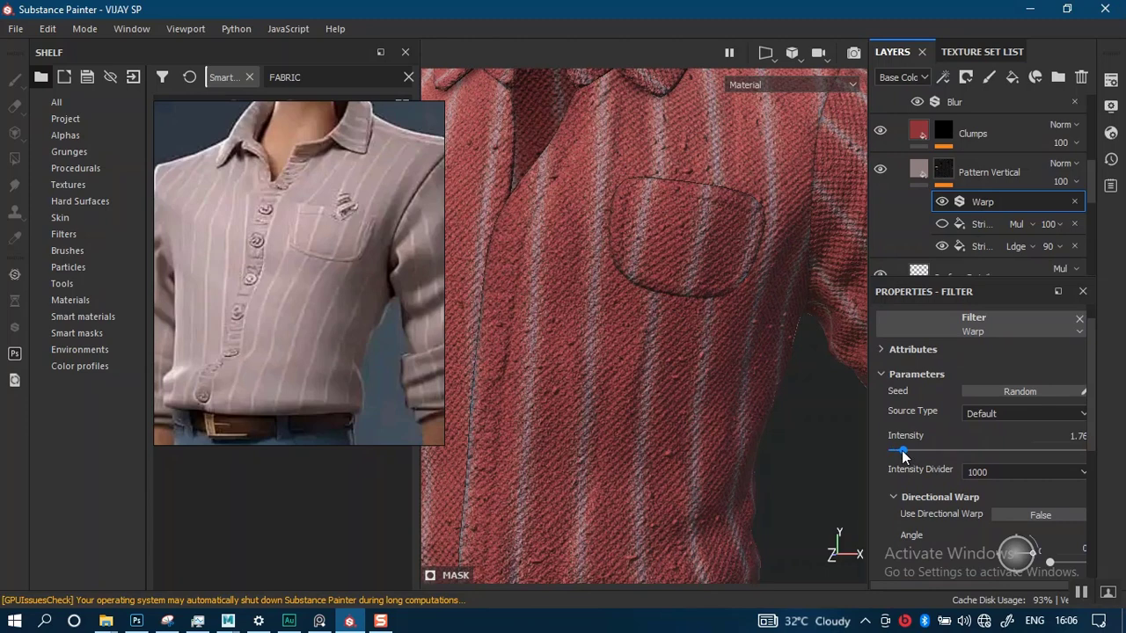
click(901, 451)
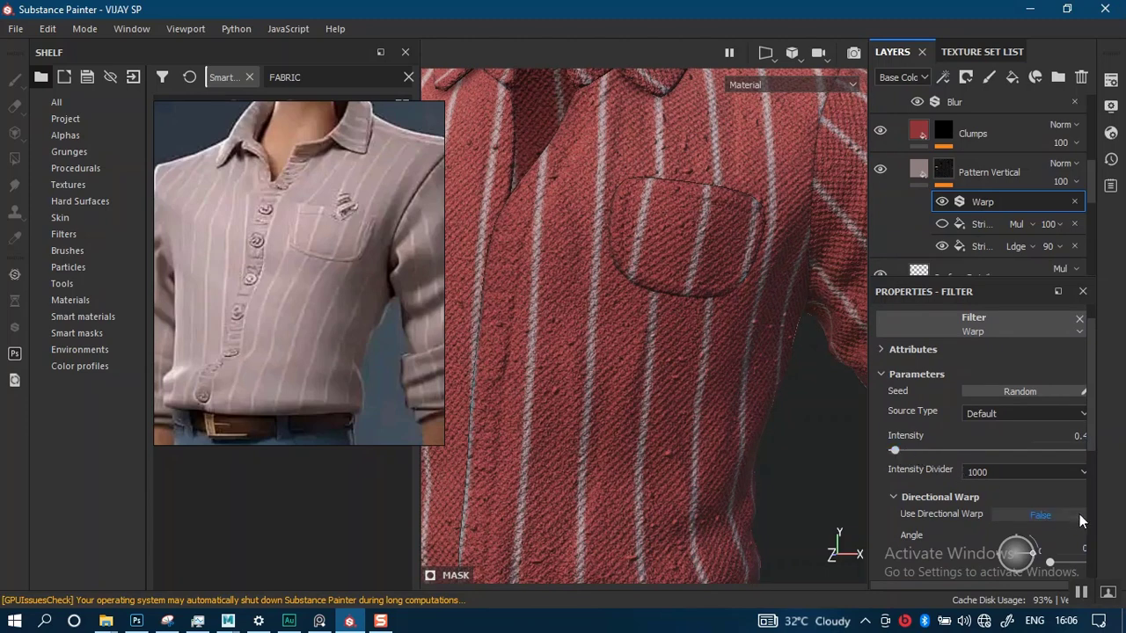
Set the Warp filter's source Position to 0.33 and Source Tiling to 2.71 in the Pattern Vertical mask.
scroll(1024, 402, down, 1)
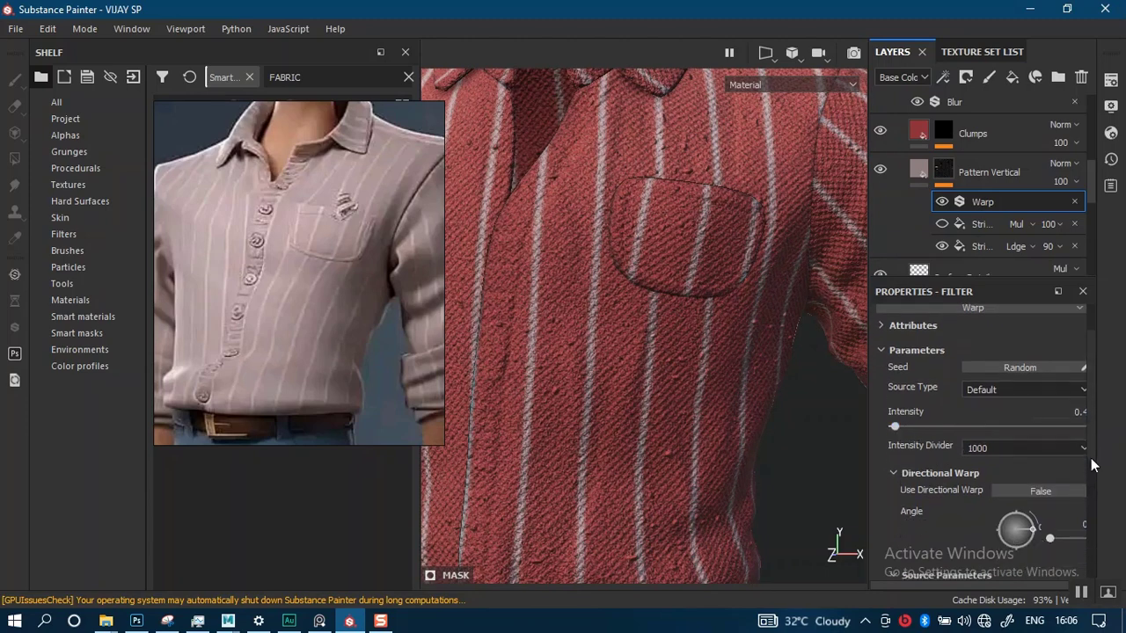
click(1018, 389)
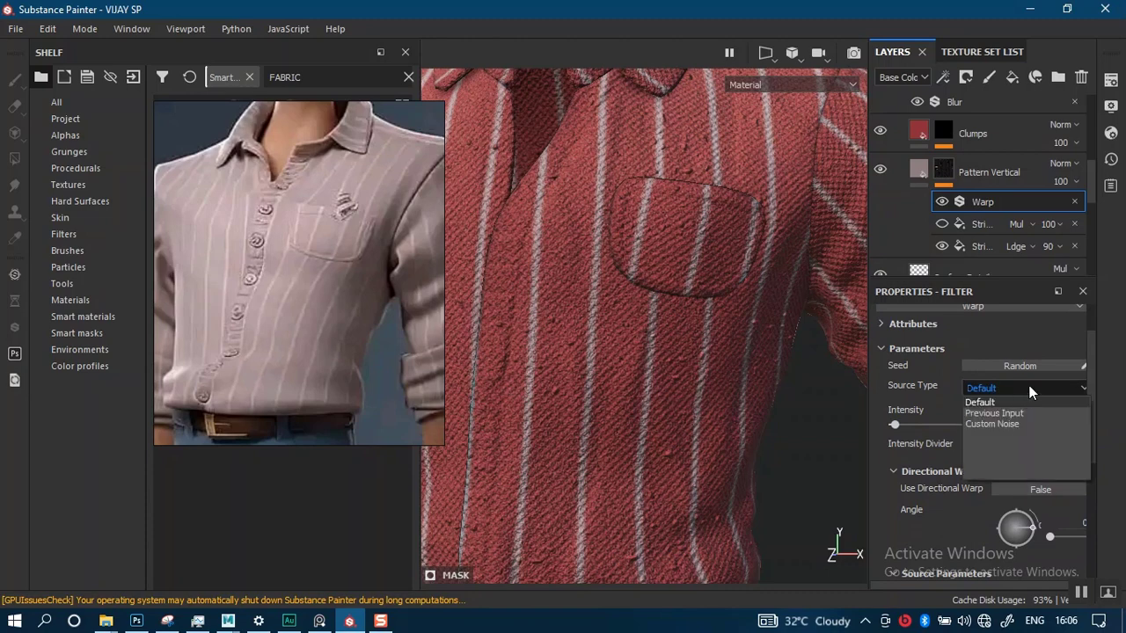
click(1120, 399)
scroll(1084, 492, down, 4)
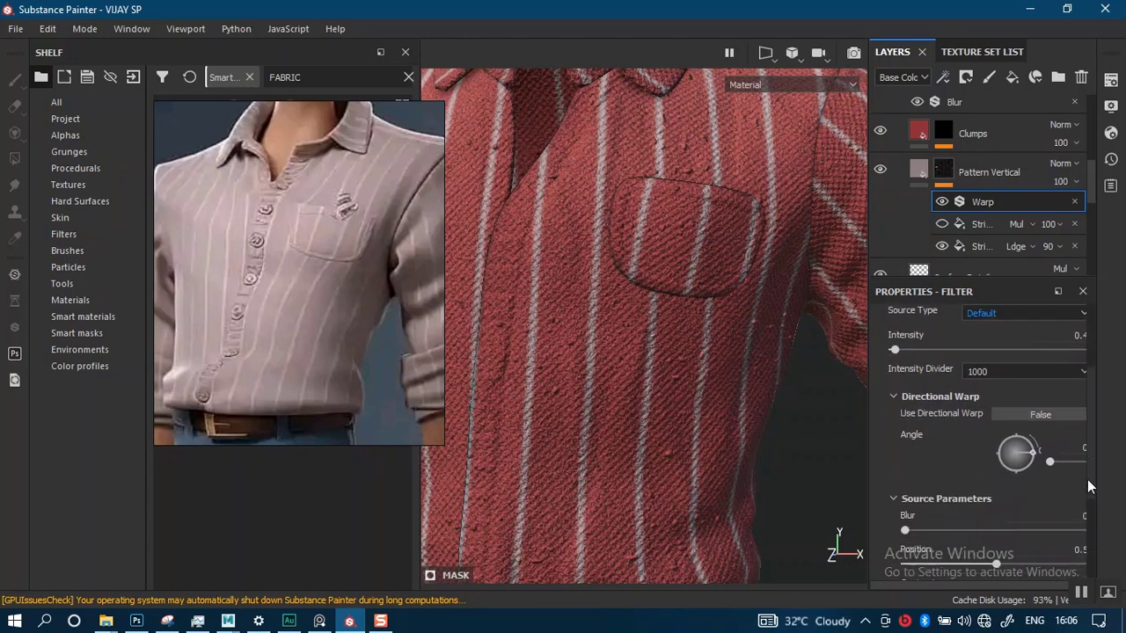
drag(1084, 492, 1085, 495)
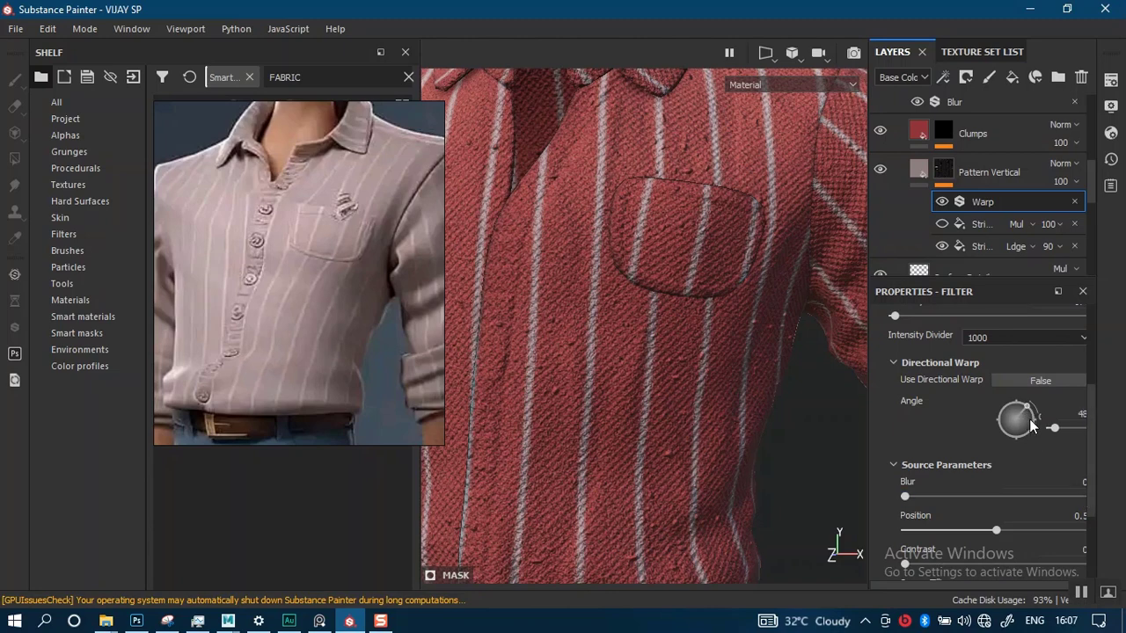
scroll(1086, 497, down, 4)
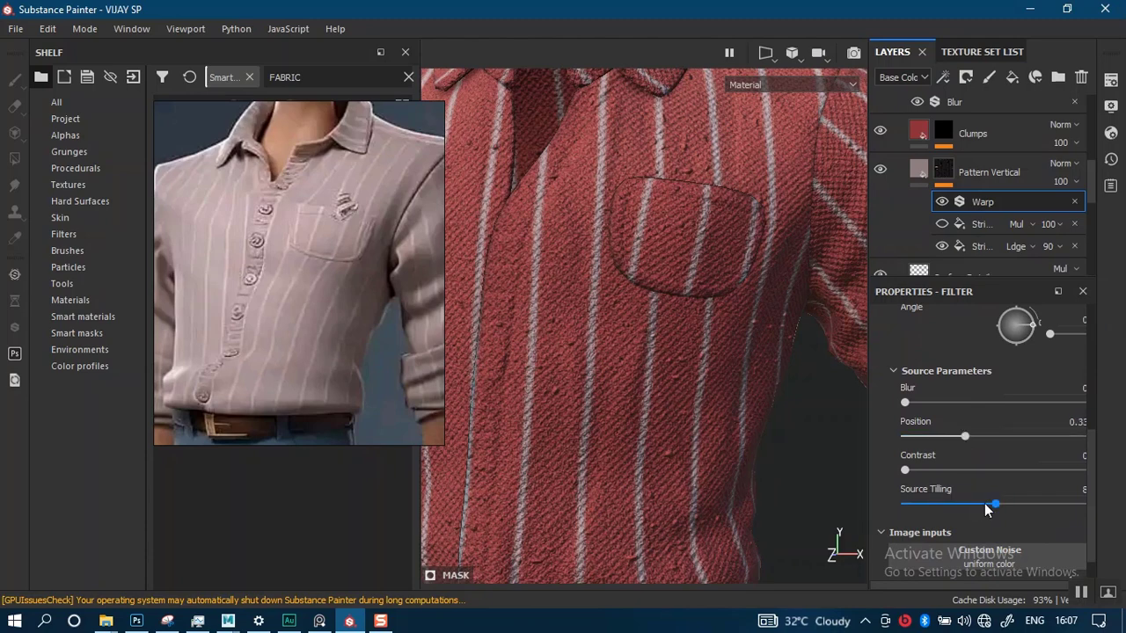
drag(985, 510, 932, 495)
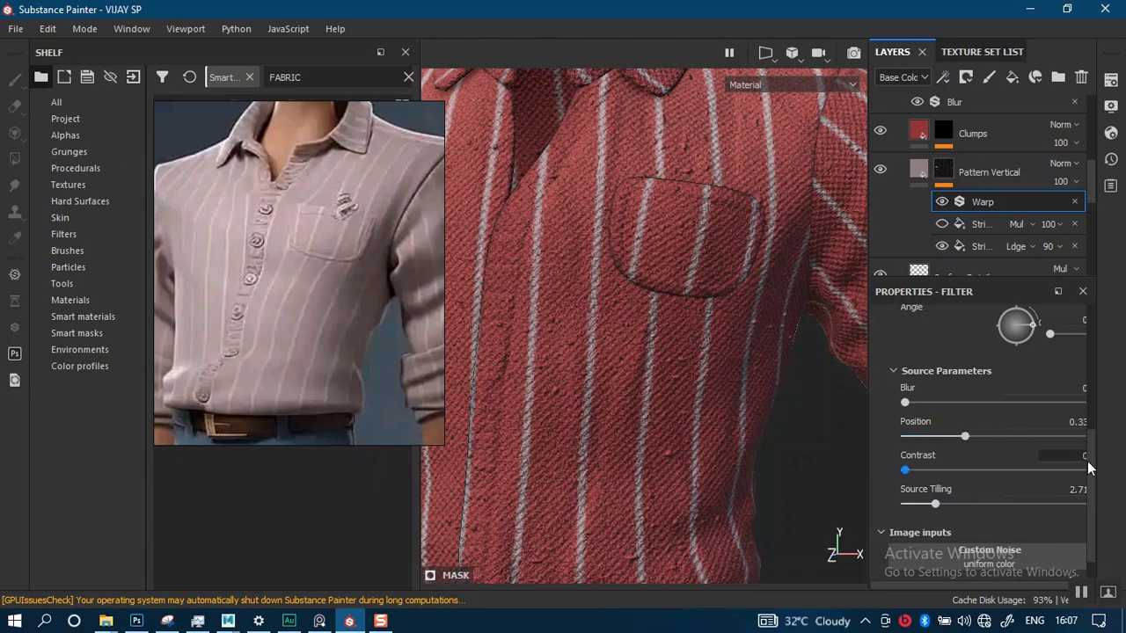
Try a Warp intensity of 0.81 on the vertical stripes and inspect their edges around the chest pocket.
drag(1091, 466, 1092, 396)
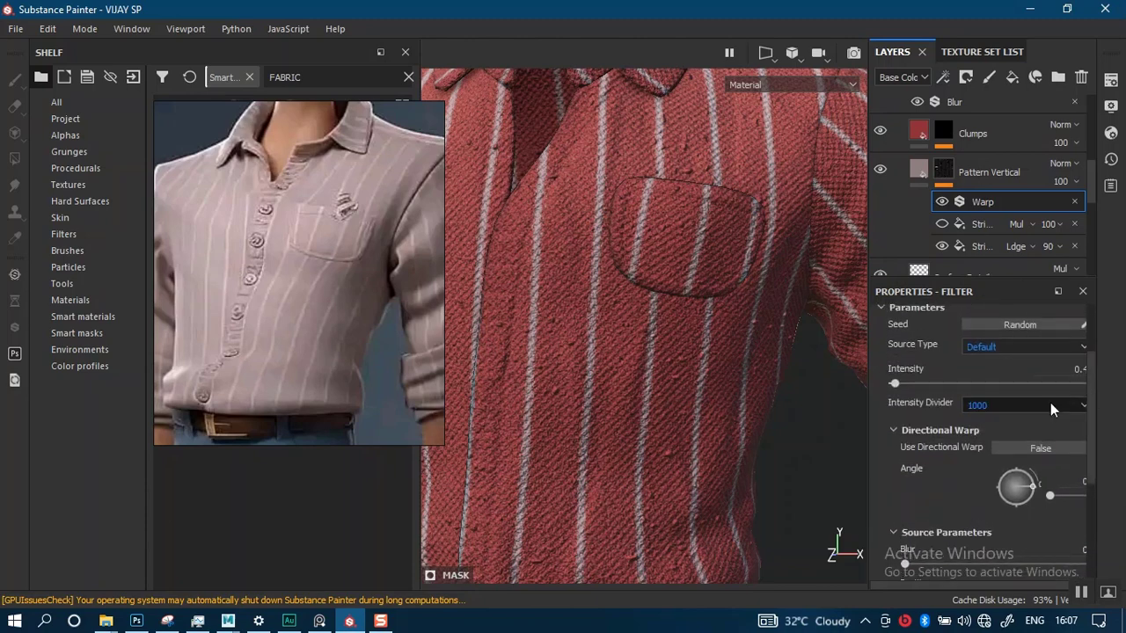
click(1019, 407)
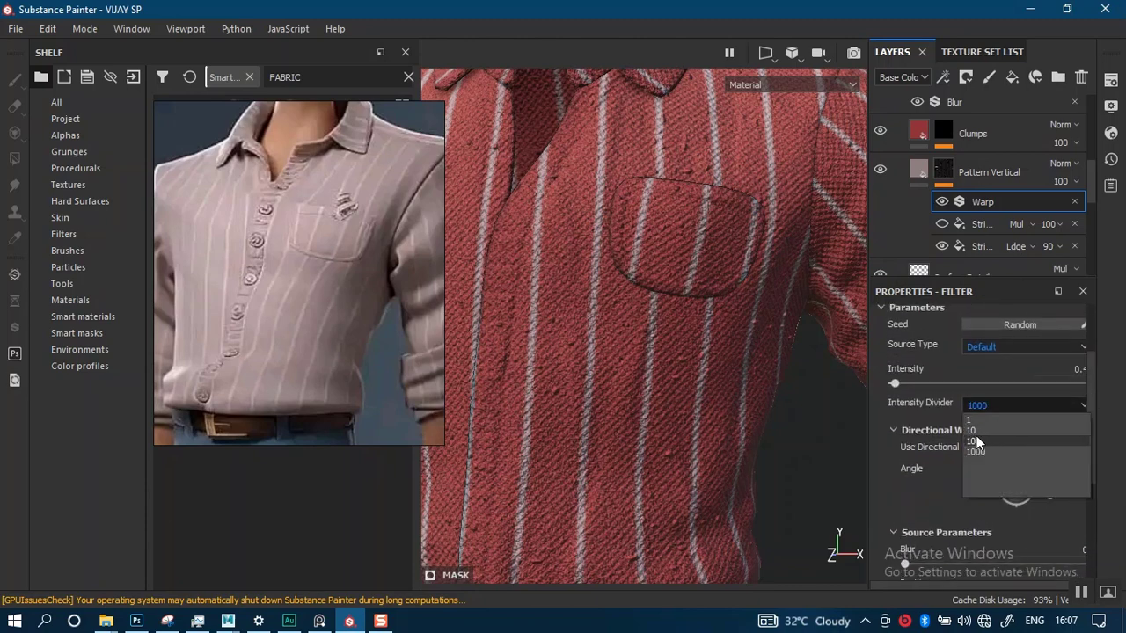
click(923, 398)
drag(903, 384, 902, 387)
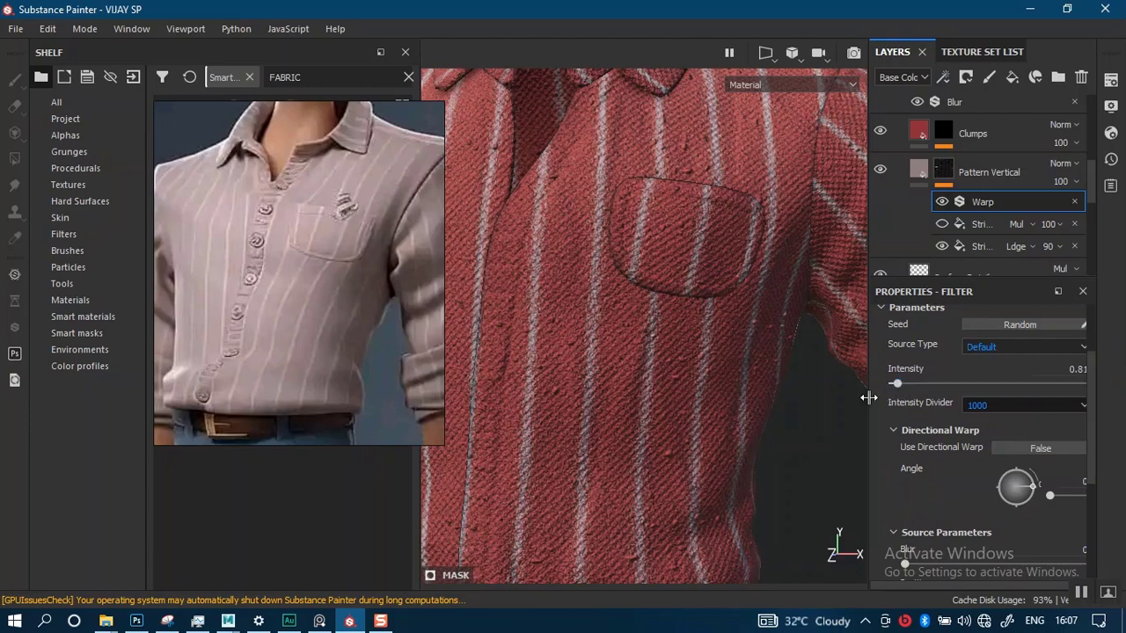
alt+right_drag(685, 436, 652, 346)
alt+middle_drag(652, 347, 624, 255)
alt+right_drag(624, 253, 796, 434)
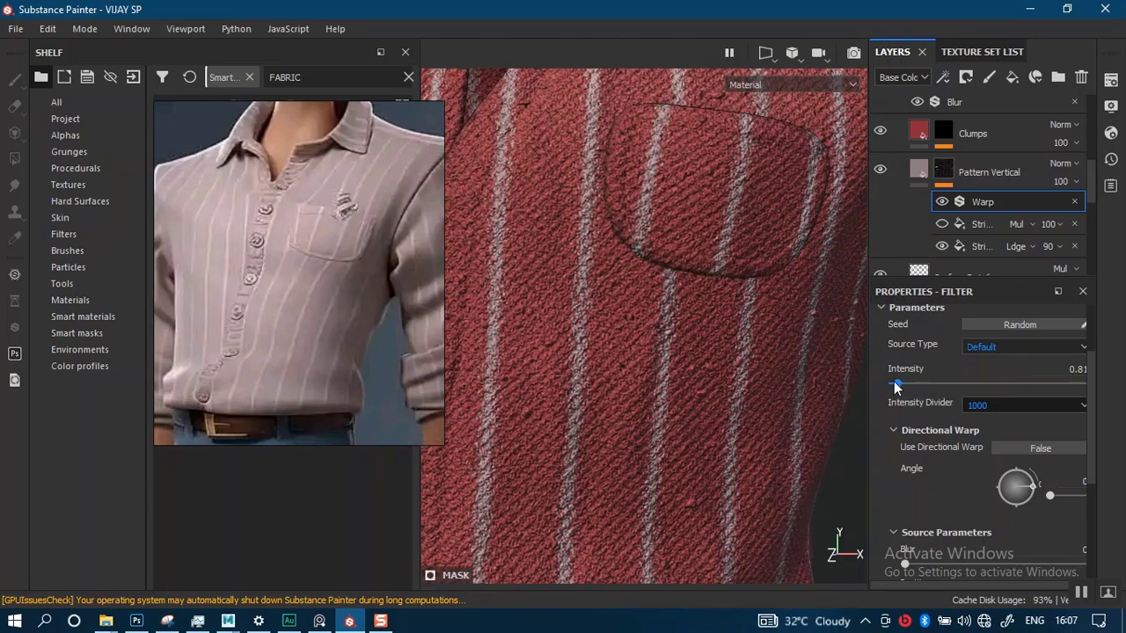
Lower the Warp intensity to 0.27 and check the stripes across the whole shirt.
drag(895, 383, 892, 387)
alt+right_drag(657, 399, 711, 340)
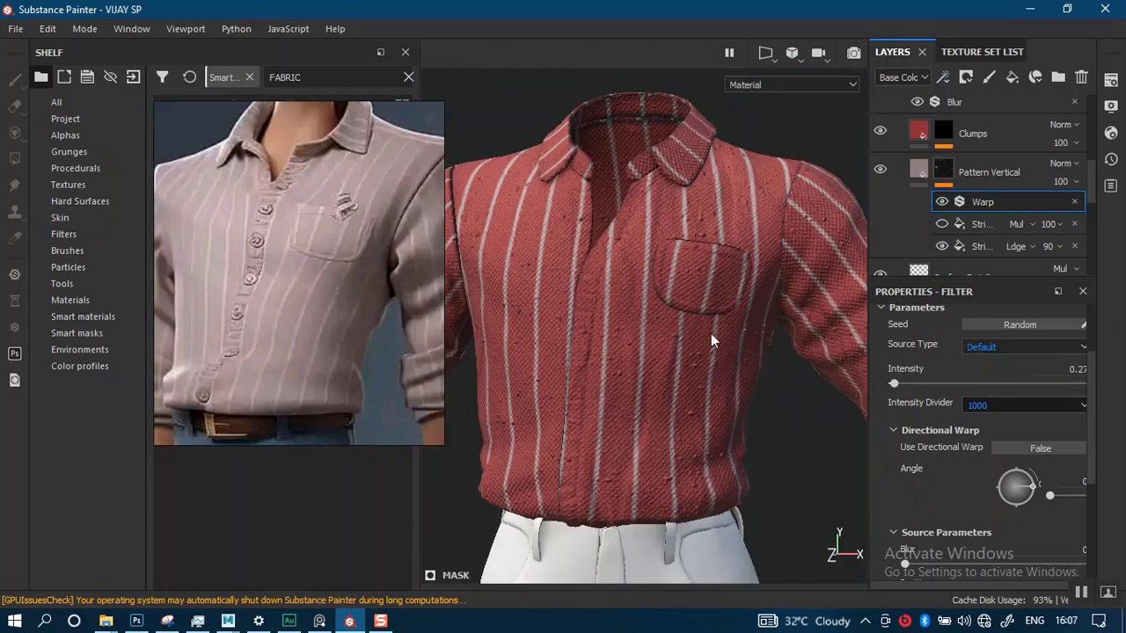
alt+drag(712, 340, 473, 329)
mouse_move(684, 365)
alt+middle_down()
mouse_move(613, 342)
mouse_move(683, 354)
alt+middle_up()
alt+right_drag(683, 354, 651, 377)
alt+middle_drag(675, 373, 657, 360)
alt+drag(657, 359, 644, 320)
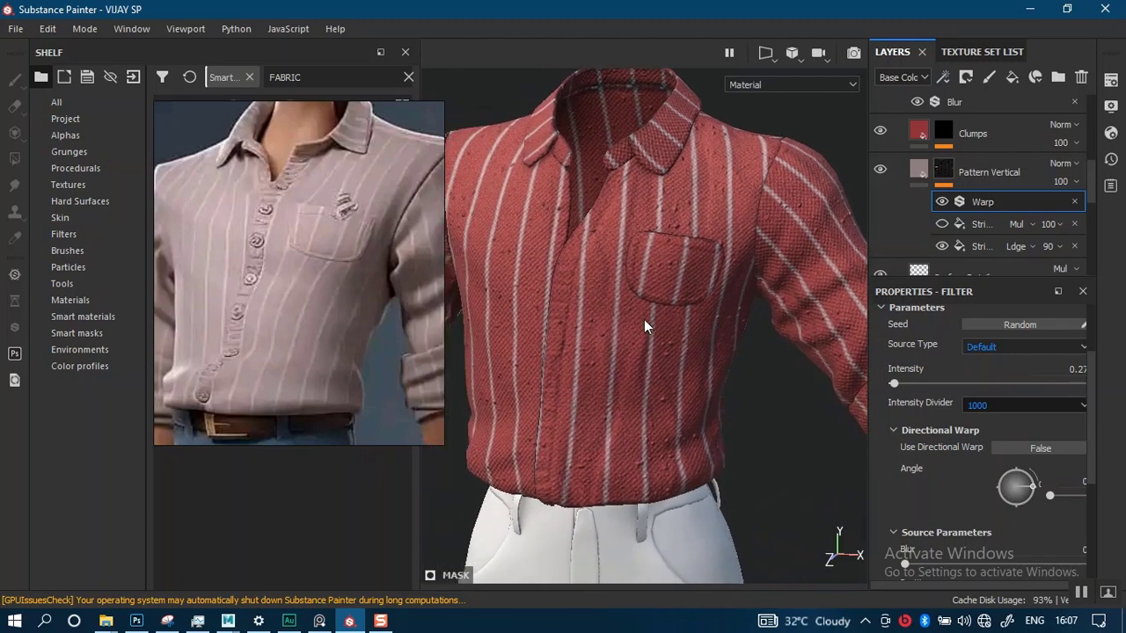
alt+middle_drag(596, 249, 610, 289)
alt+right_drag(610, 289, 726, 322)
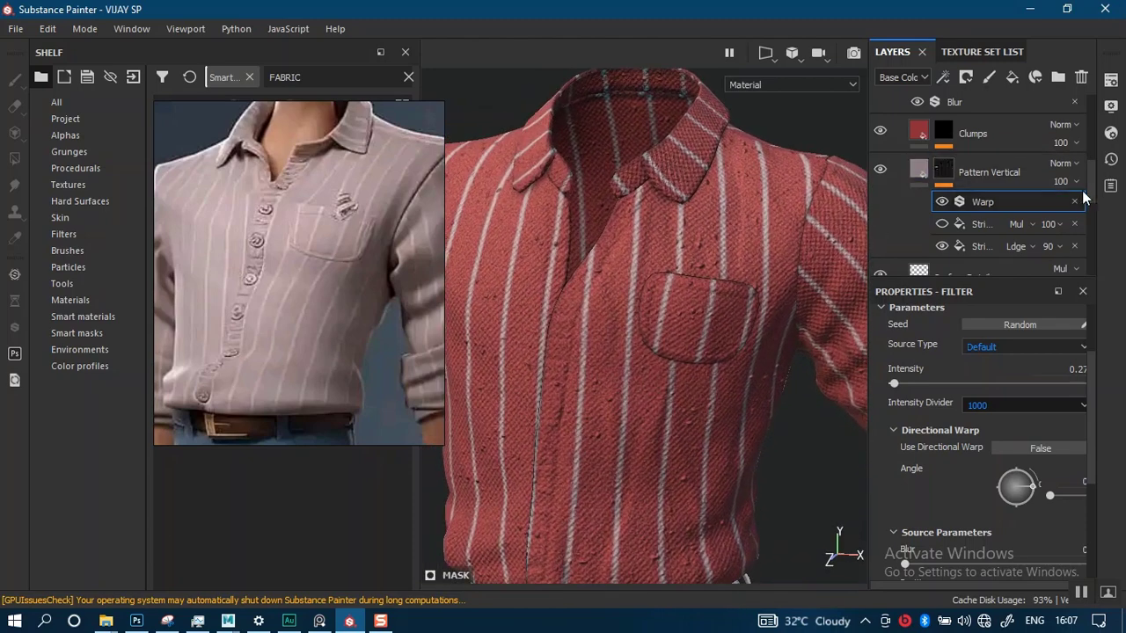
Increase the UV scale of the visible Stripes fill in the Pattern Vertical mask, trying 6 before settling on 4.
click(981, 247)
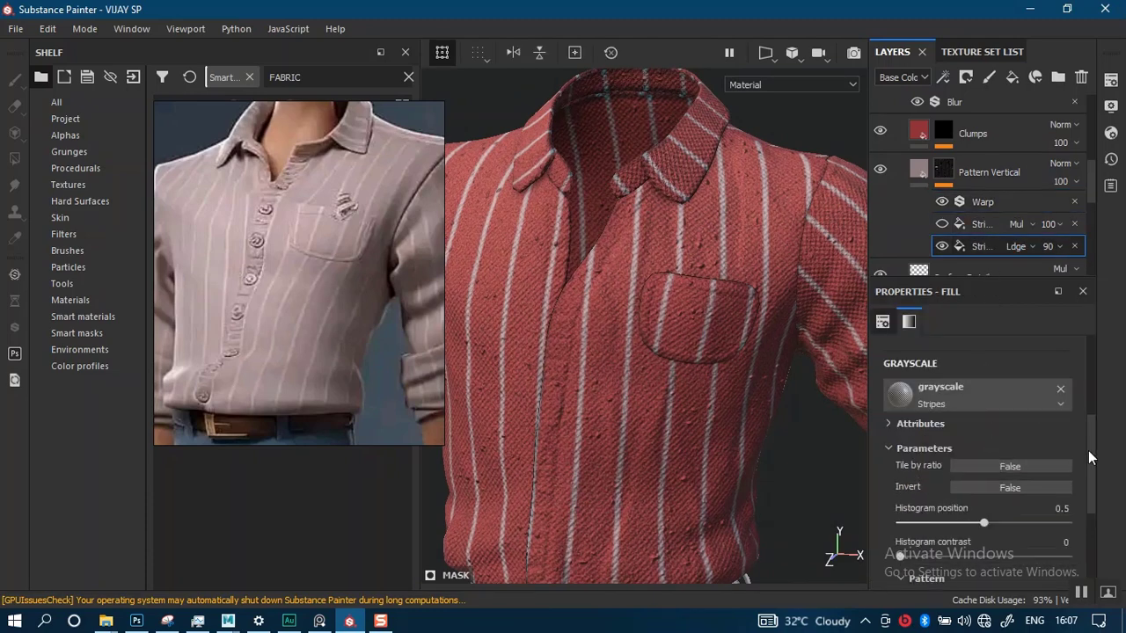
drag(1088, 451, 1092, 397)
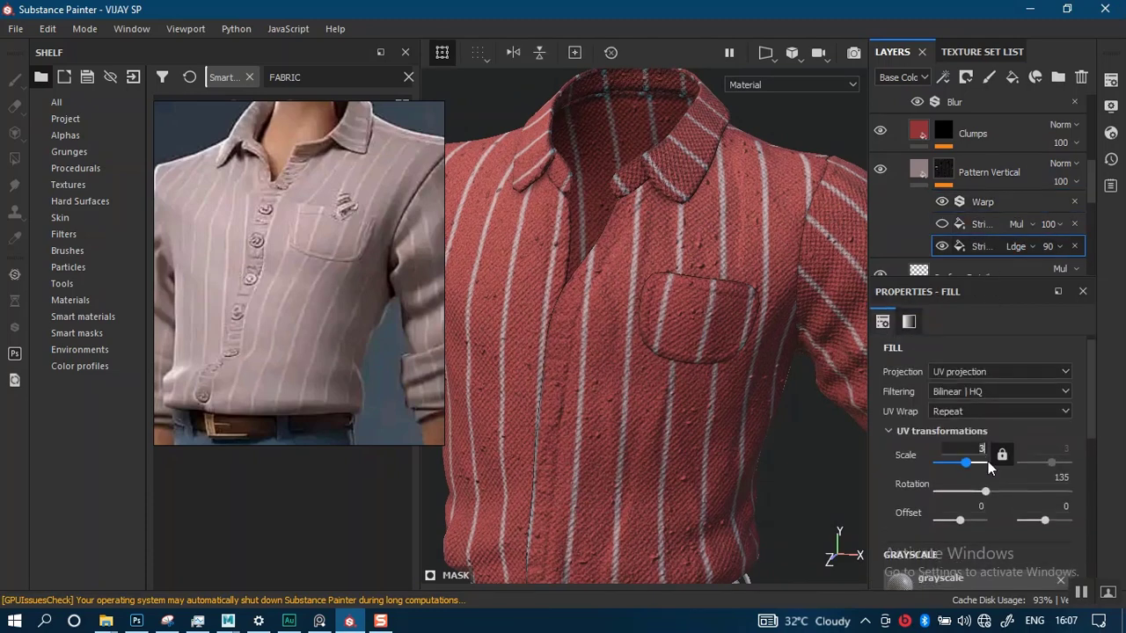
key(BackSpace)
text(6)
key(Return)
alt+right_drag(653, 463, 633, 261)
alt+middle_drag(647, 370, 654, 293)
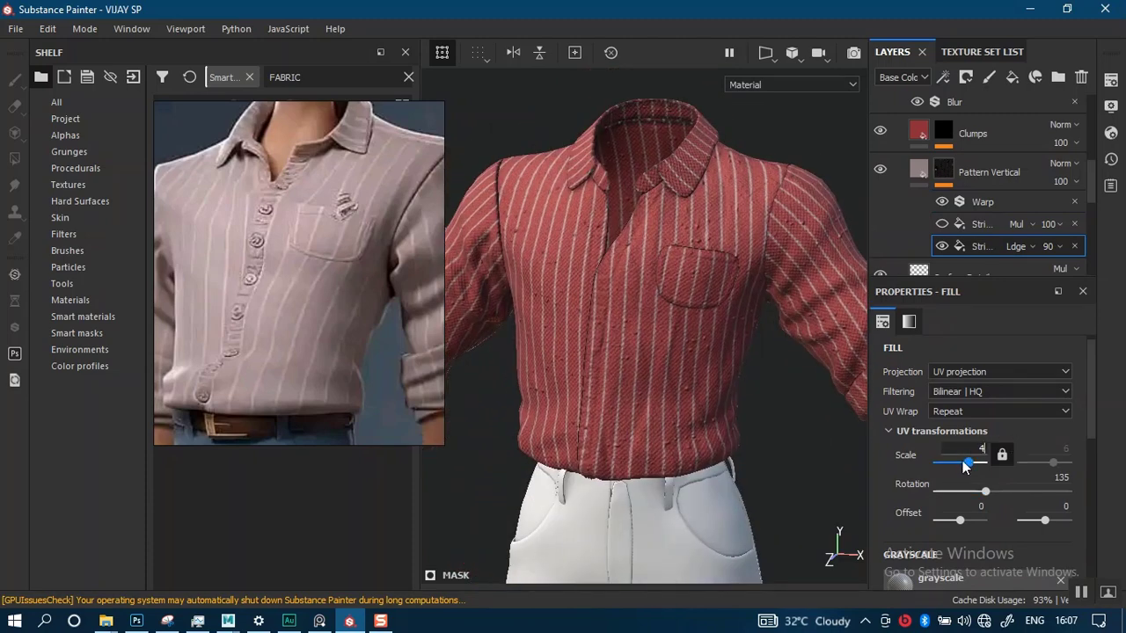
drag(963, 466, 965, 465)
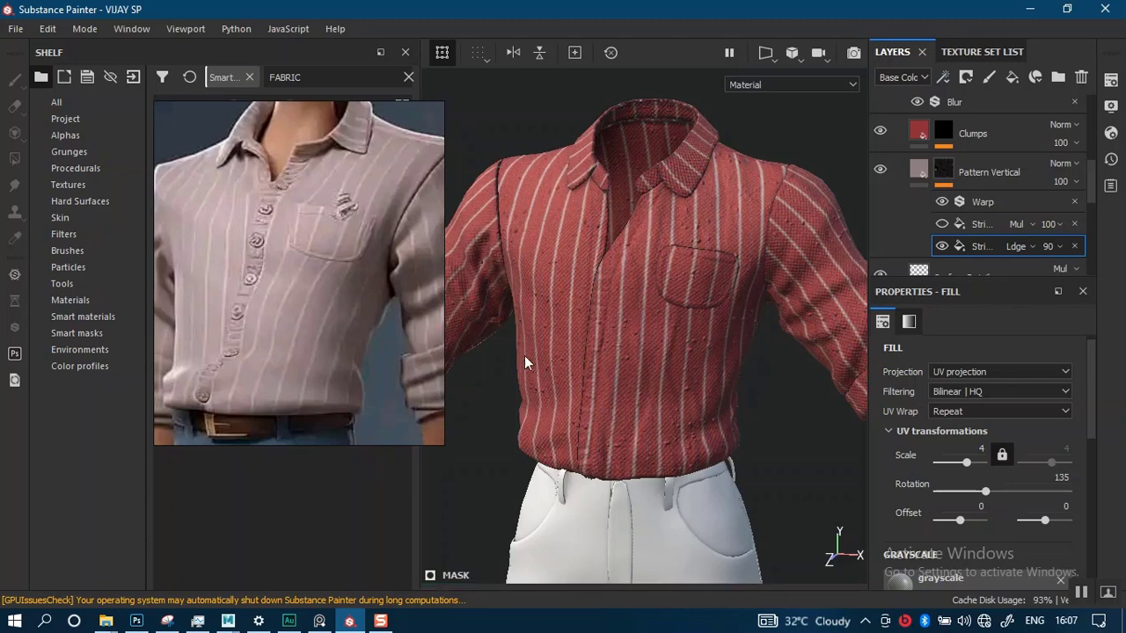
scroll(649, 341, down, 3)
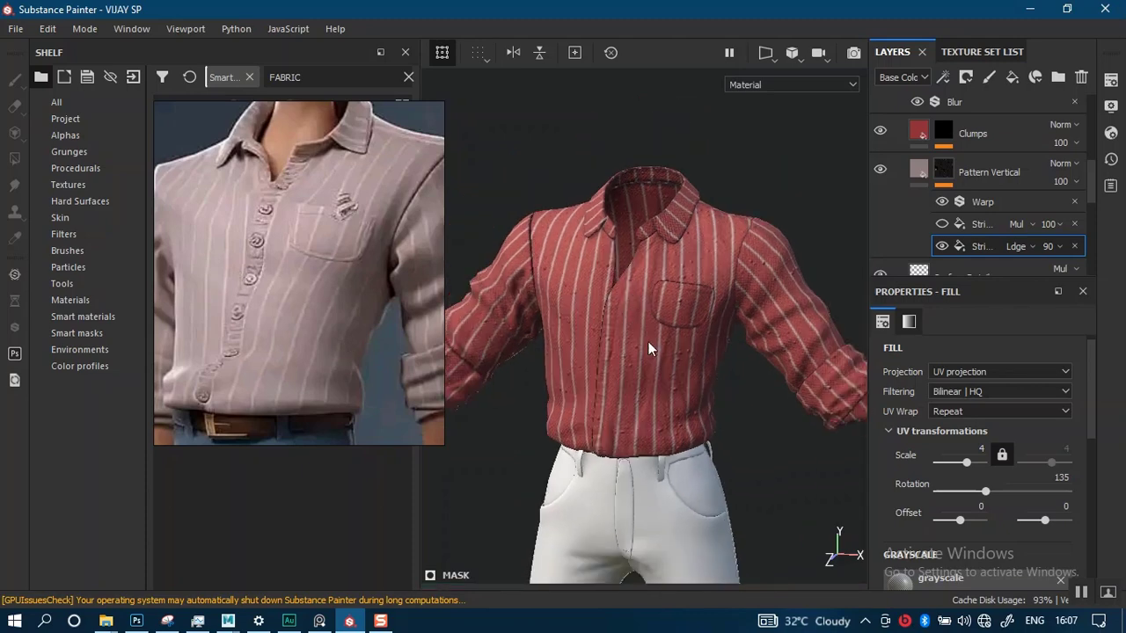
Switch the layer stack to the Height channel and reduce the Clumps layer's height opacity to about 23.
mouse_move(1092, 171)
mouse_down()
mouse_move(1092, 213)
mouse_move(1090, 120)
mouse_move(1085, 183)
mouse_up()
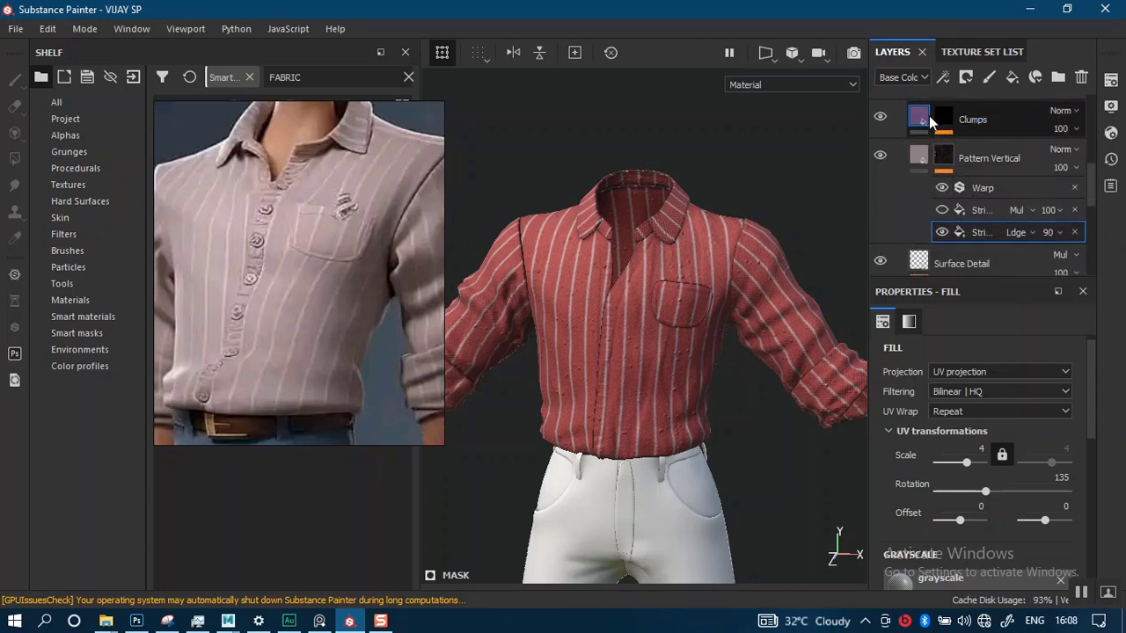
scroll(690, 348, up, 2)
scroll(690, 348, up, 4)
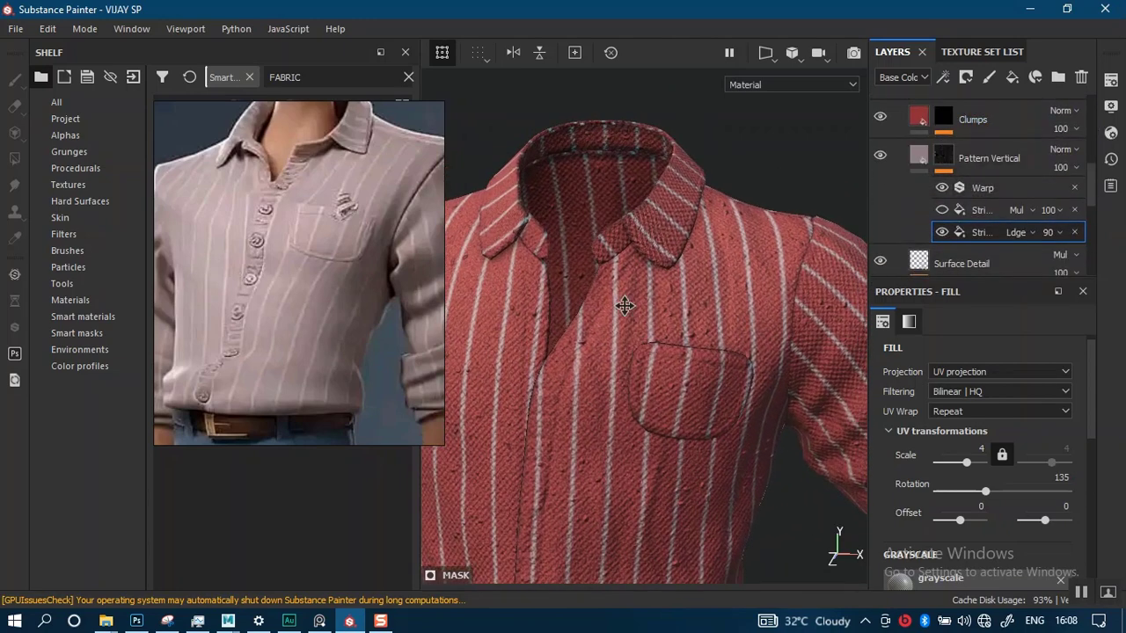
click(921, 77)
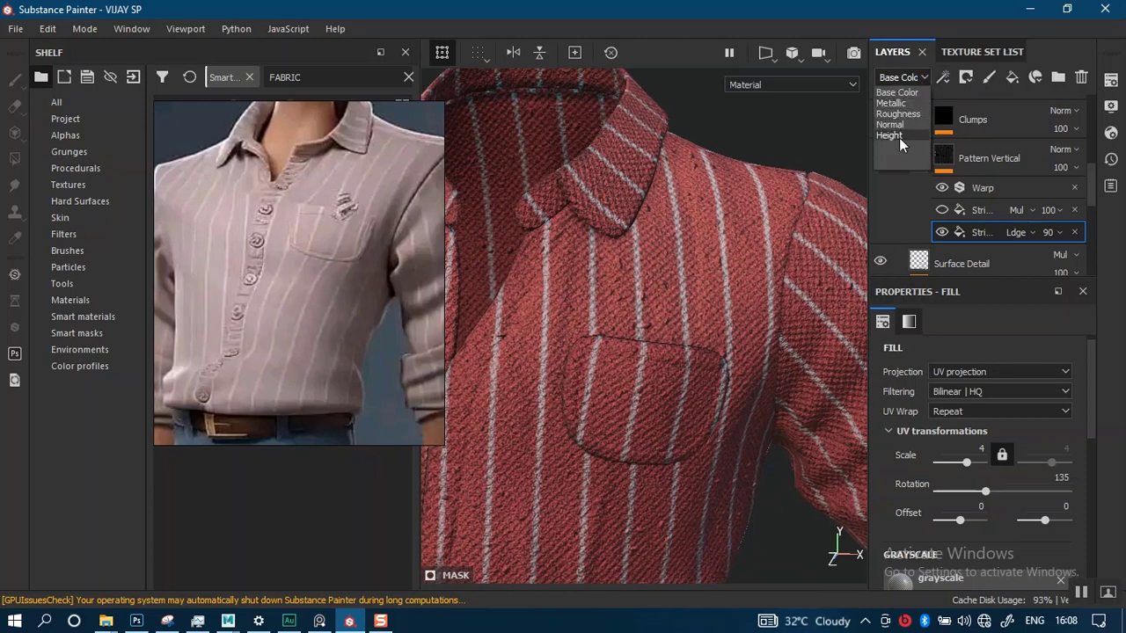
click(892, 135)
click(1069, 136)
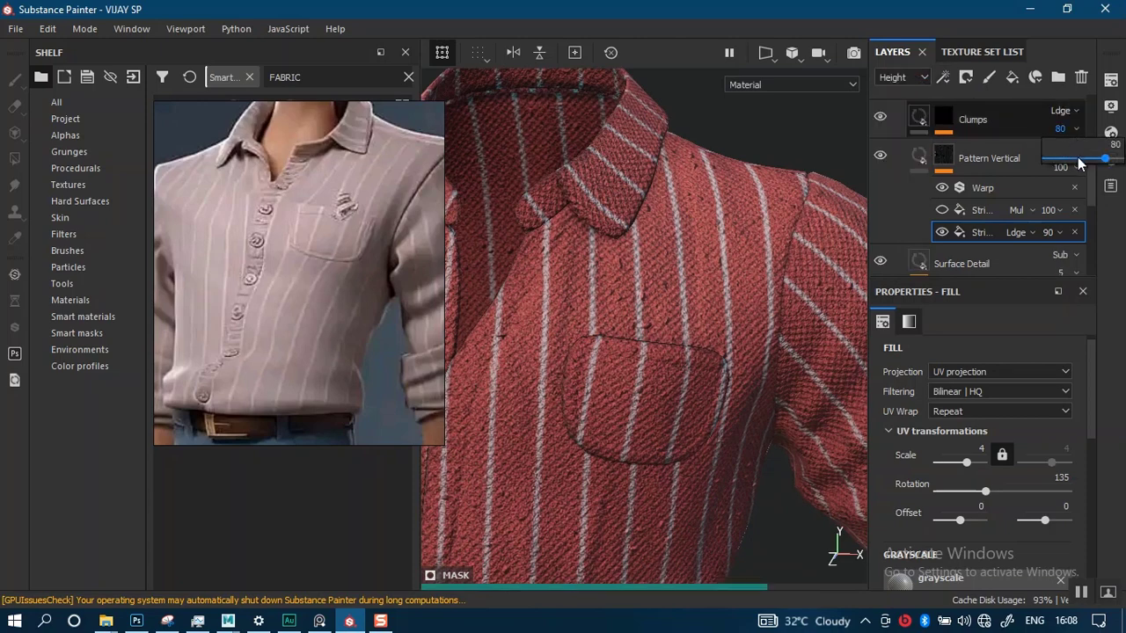
click(1065, 159)
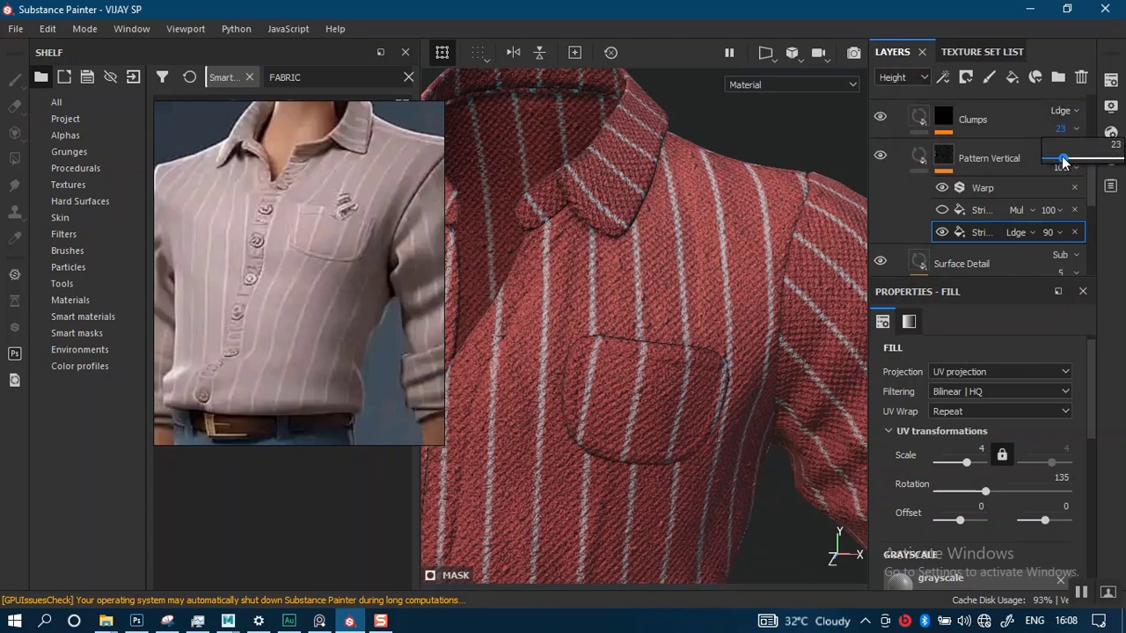
drag(1062, 161, 1064, 162)
alt+middle_drag(659, 396, 734, 175)
mouse_move(704, 288)
alt+right_down()
mouse_move(708, 527)
mouse_move(698, 274)
alt+right_up()
alt+drag(698, 274, 750, 290)
Hide and reshow the Surface Detail layer to compare its effect on the fabric weave up close.
scroll(1093, 193, down, 2)
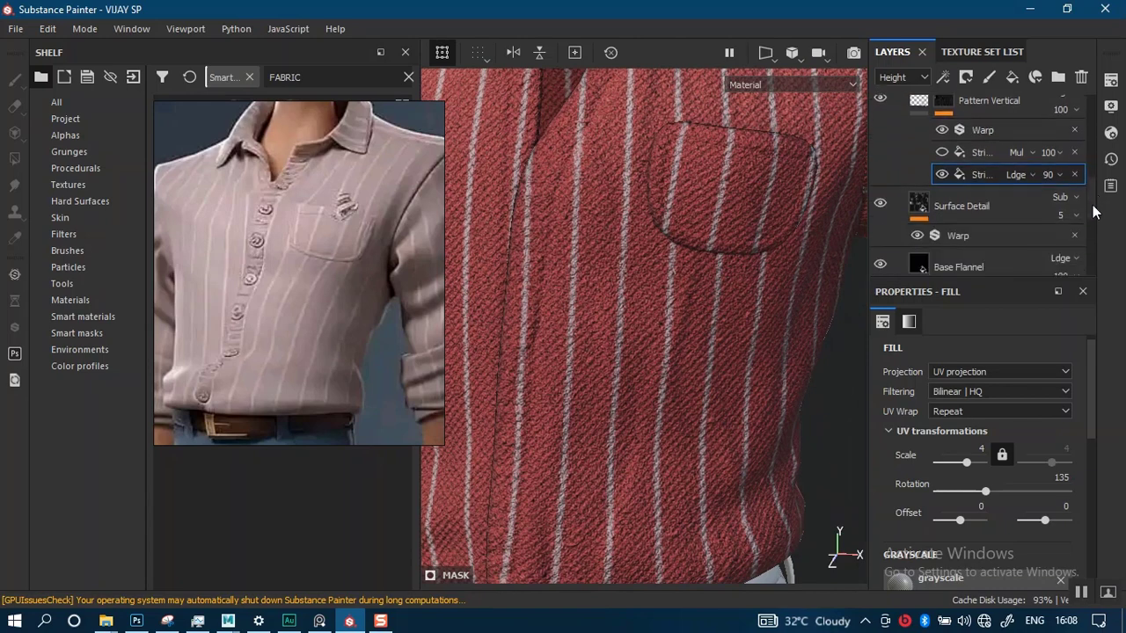
scroll(971, 183, down, 1)
click(880, 165)
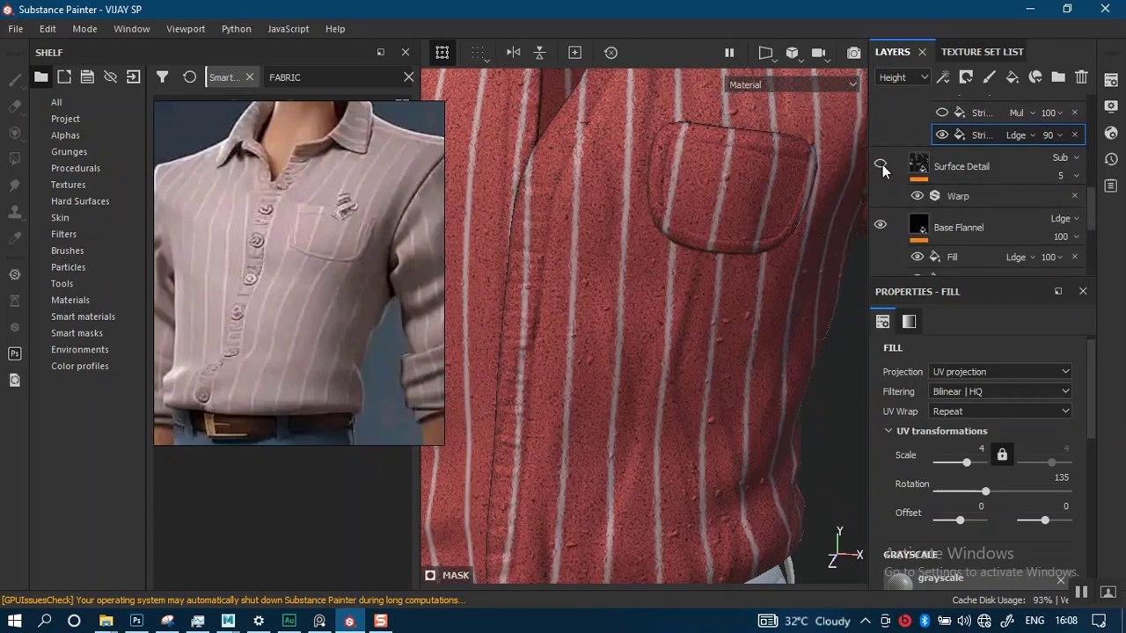
alt+right_drag(656, 297, 651, 411)
alt+middle_drag(651, 412, 691, 346)
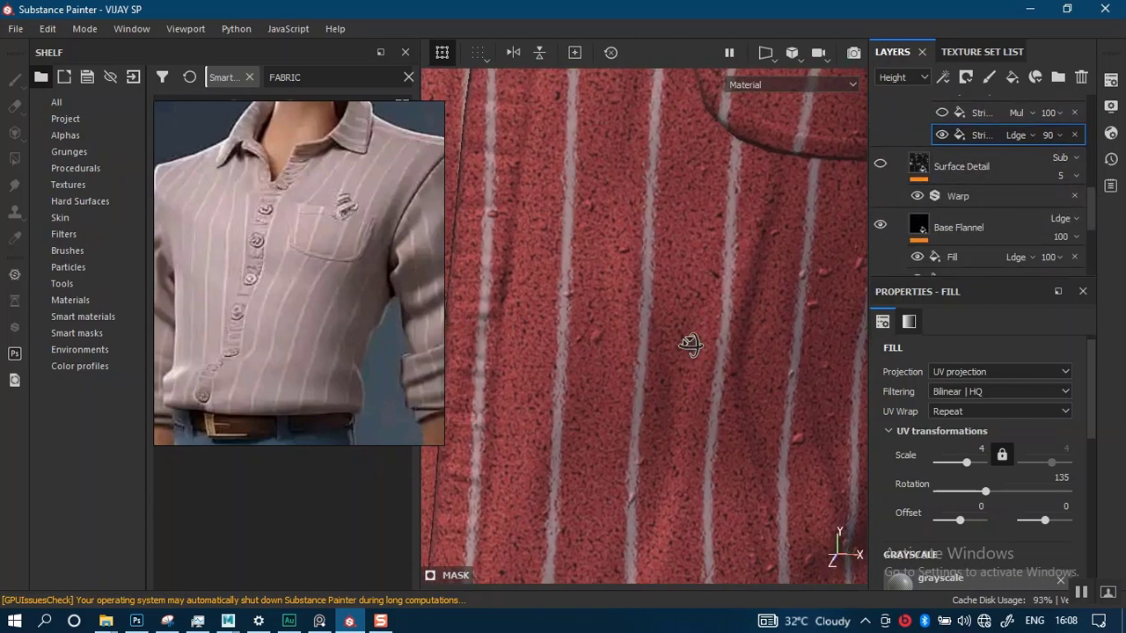
click(880, 165)
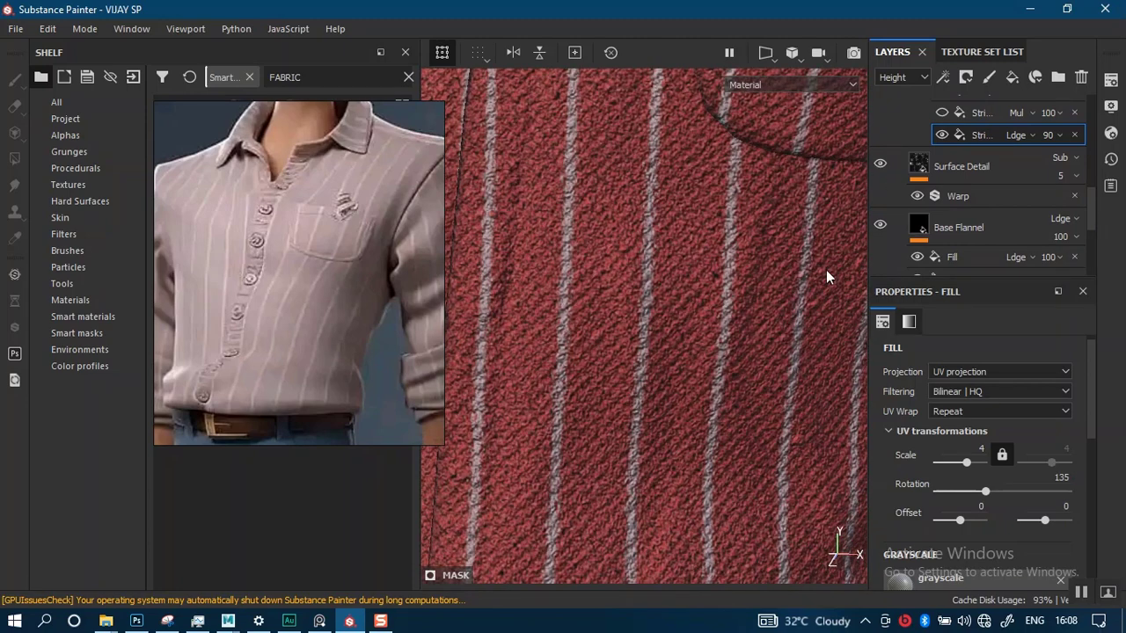
alt+right_drag(730, 364, 760, 254)
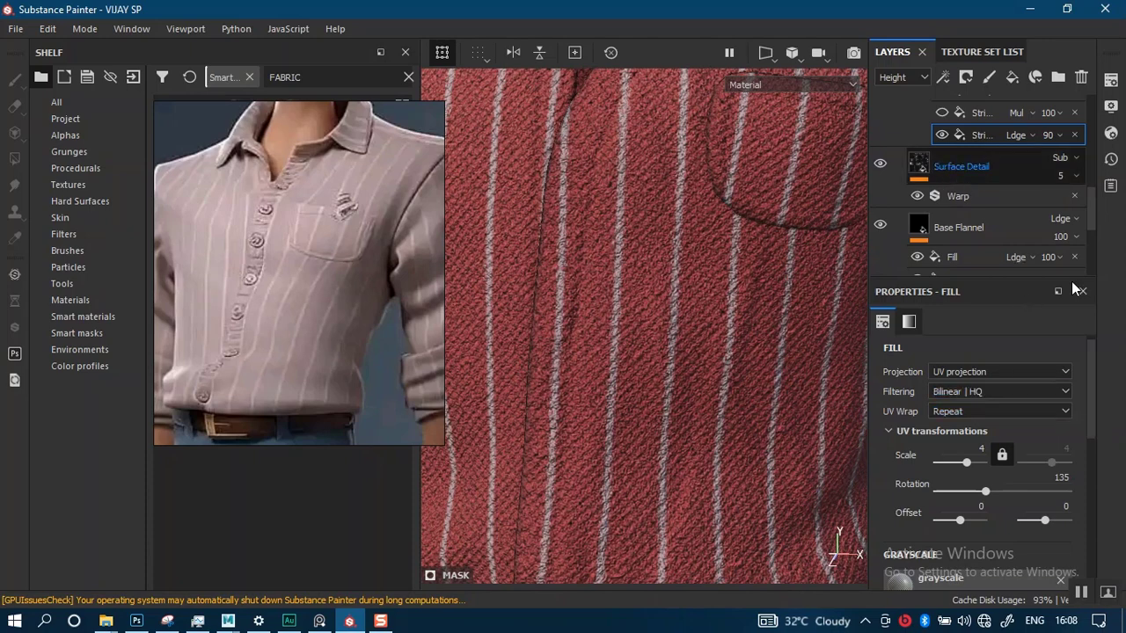
Try a UV scale of 60 on the Surface Detail layer across the shirt, and restore the scale to 32.
drag(1090, 387, 1087, 455)
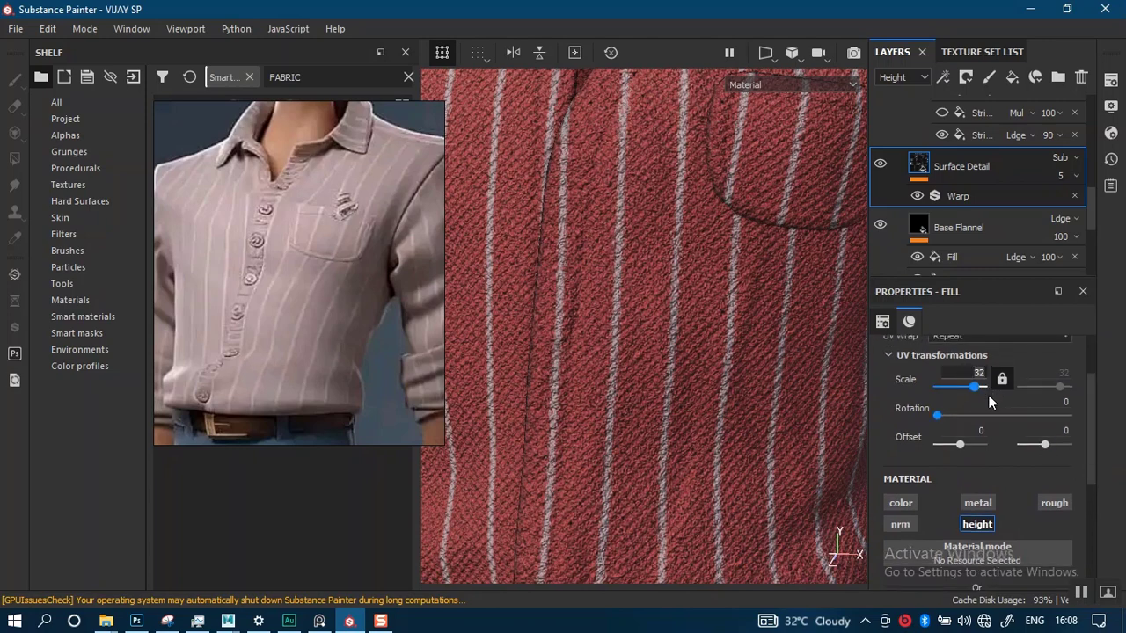
key(Return)
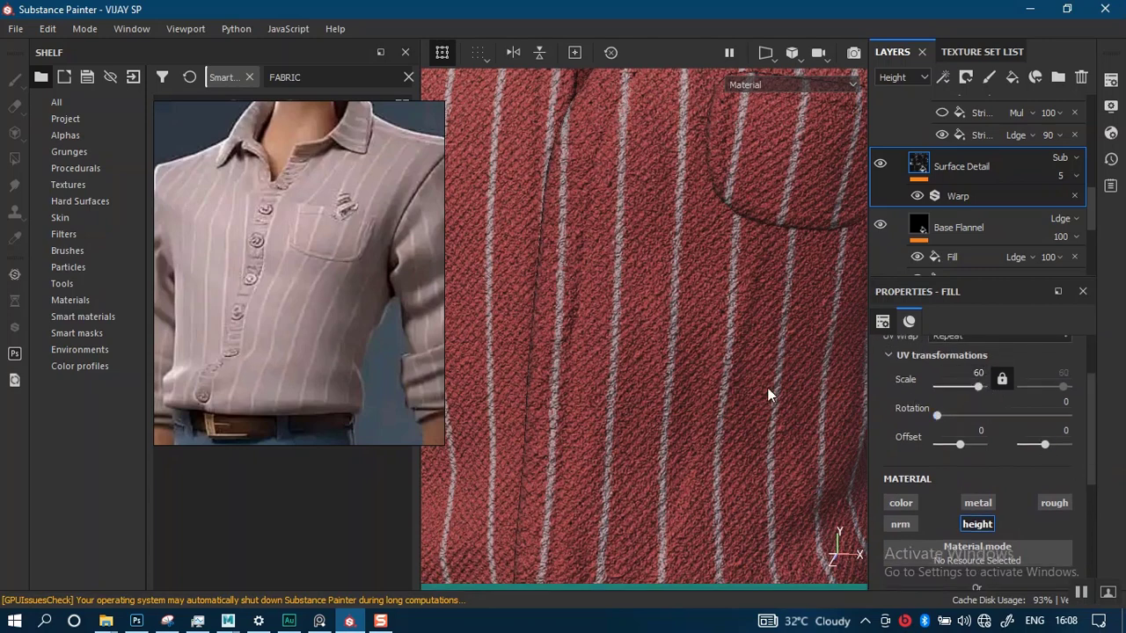
alt+middle_drag(709, 436, 776, 251)
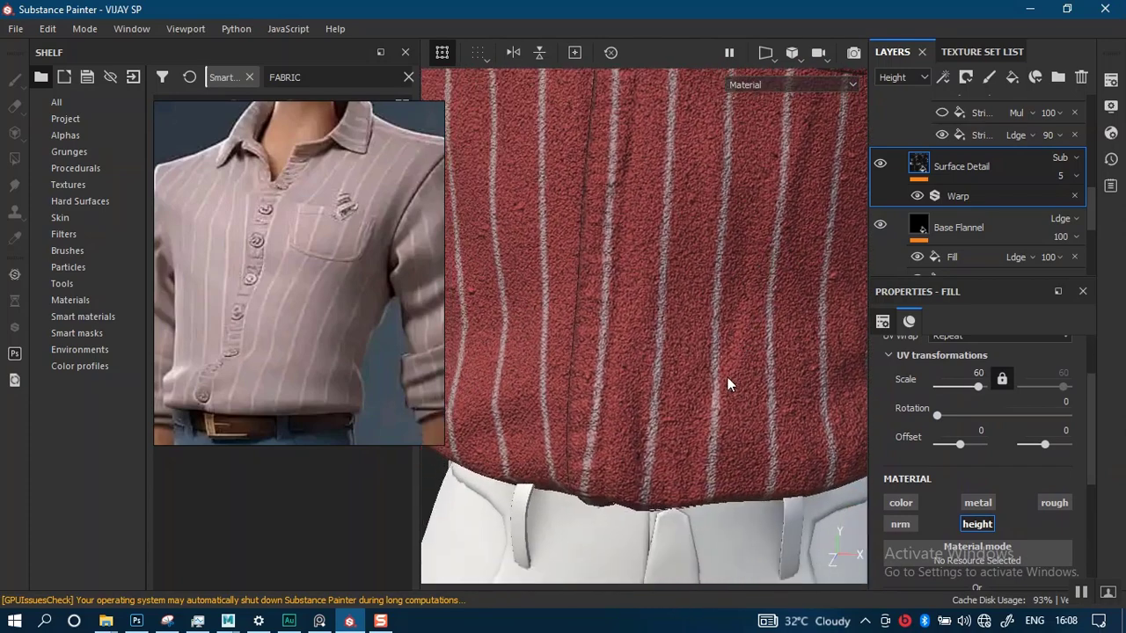
alt+middle_drag(728, 378, 713, 490)
alt+middle_drag(734, 301, 698, 487)
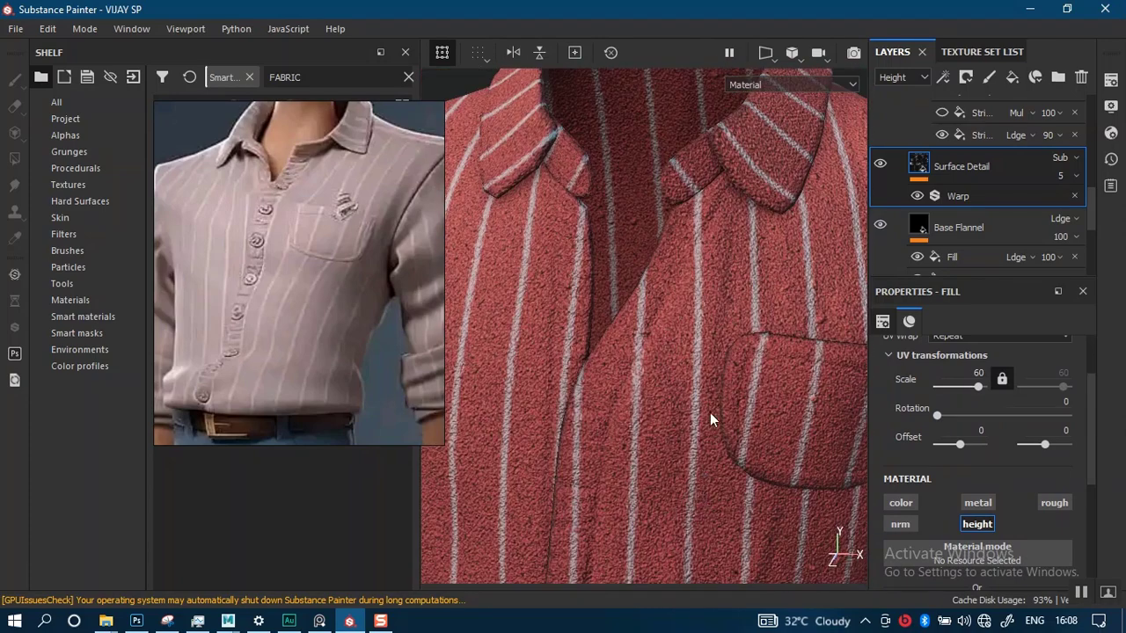
alt+middle_drag(702, 416, 723, 178)
mouse_move(721, 356)
alt+right_down()
mouse_move(732, 468)
mouse_move(730, 363)
alt+right_up()
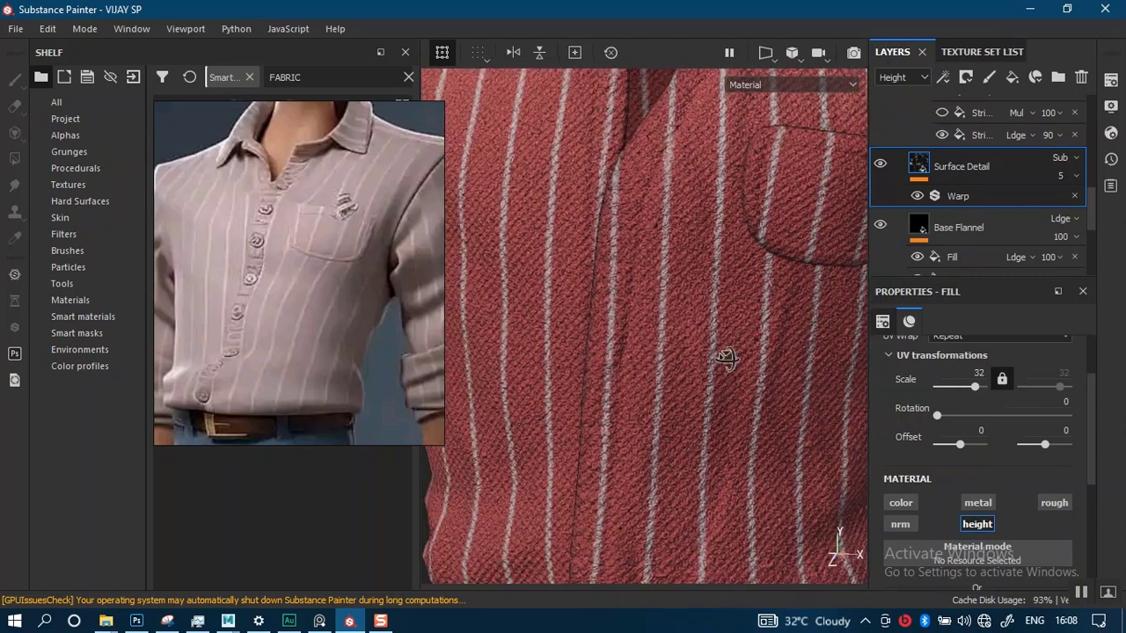
mouse_move(729, 359)
alt+mouse_down()
mouse_move(743, 333)
mouse_move(737, 353)
alt+mouse_up()
alt+middle_drag(737, 354, 731, 381)
alt+right_drag(731, 381, 709, 180)
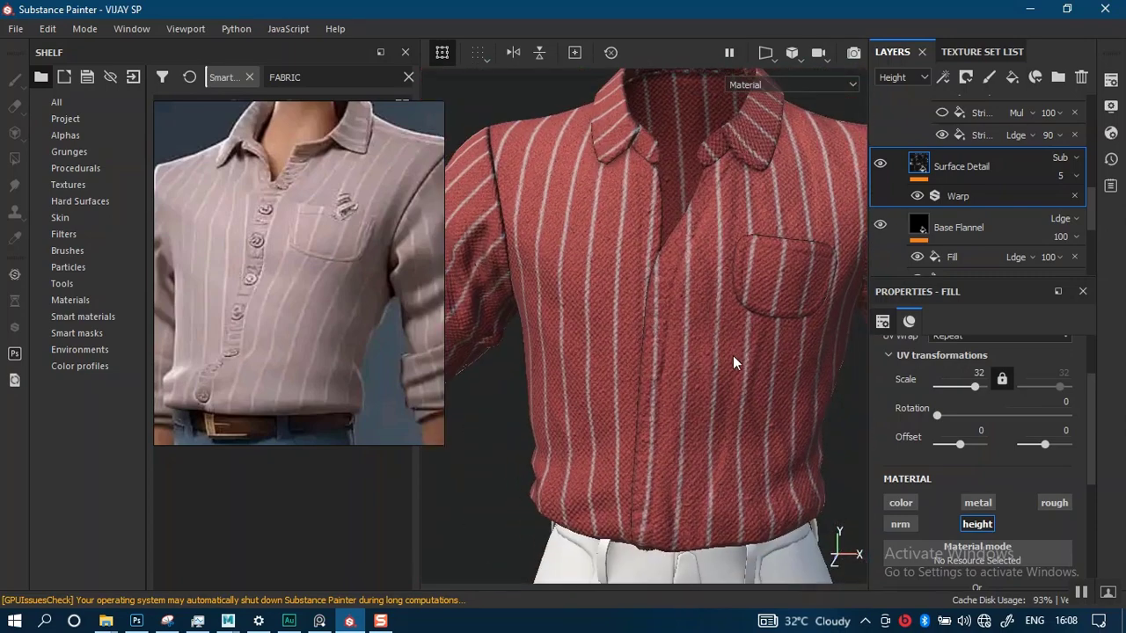
alt+middle_drag(710, 384, 682, 377)
alt+drag(644, 322, 797, 282)
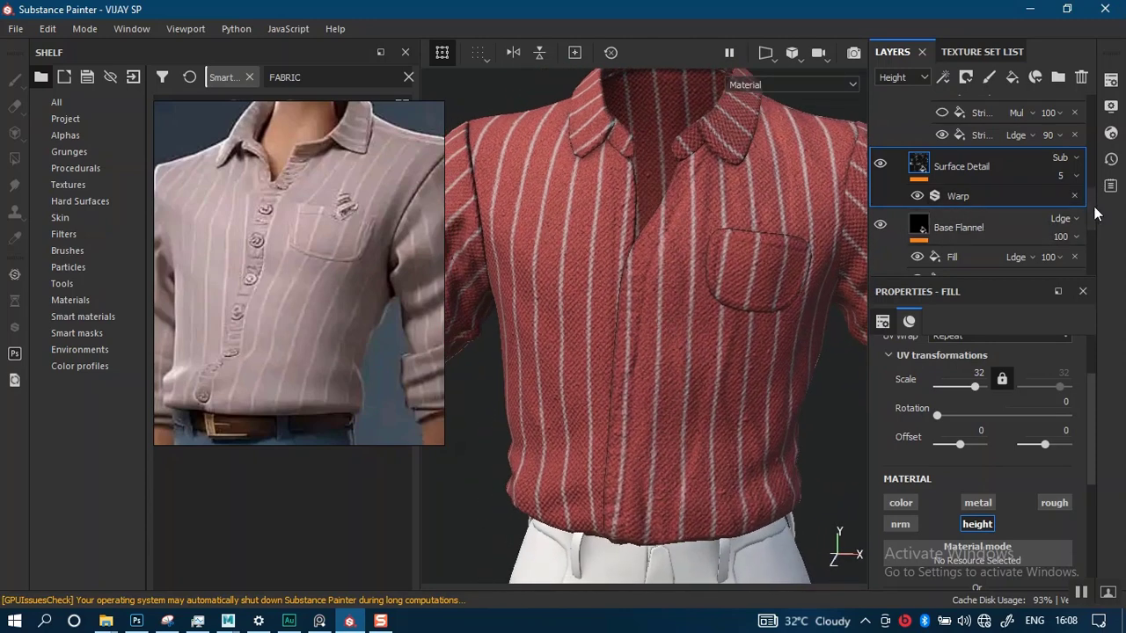
Switch the layer stack to the Base Color channel and select the Base Flannel layer's fill.
scroll(1090, 220, down, 3)
scroll(1090, 233, up, 3)
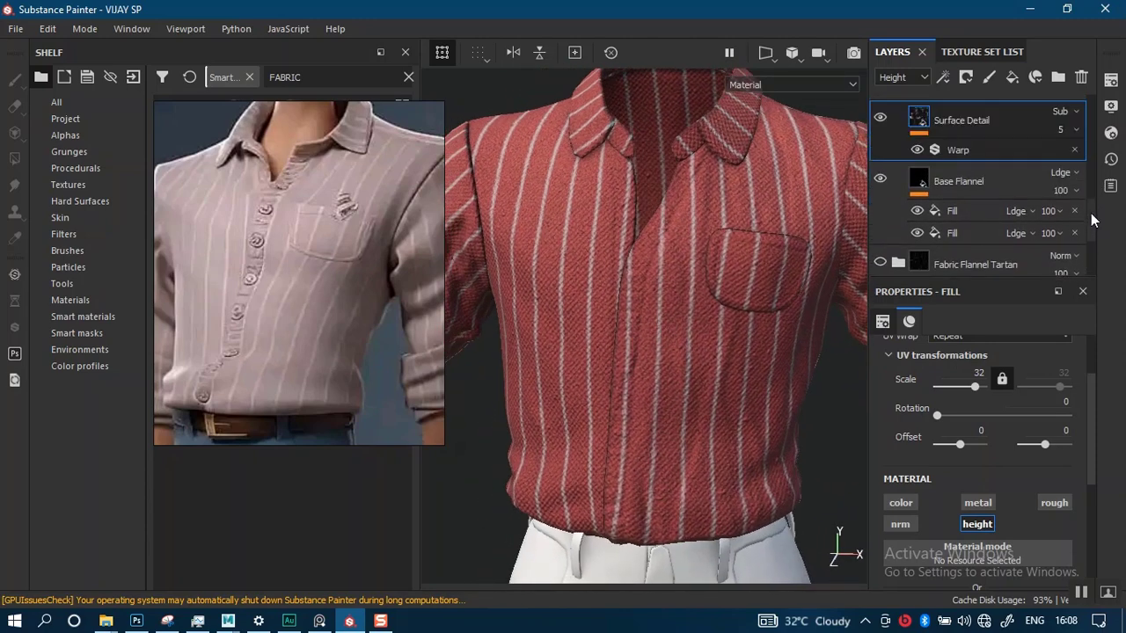
click(901, 77)
click(898, 93)
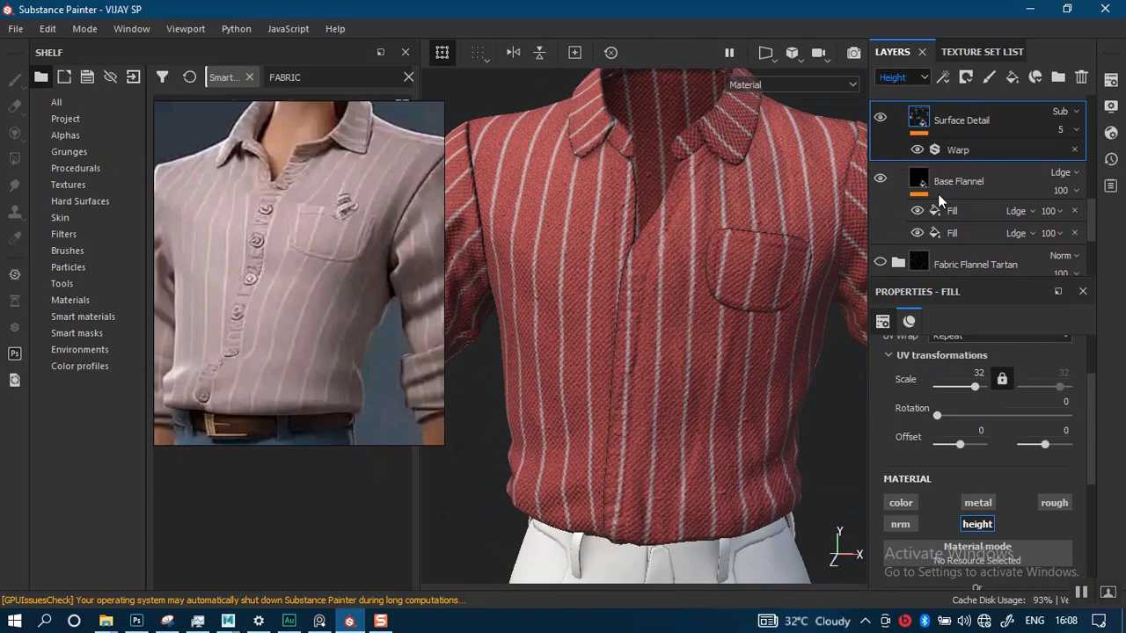
click(925, 182)
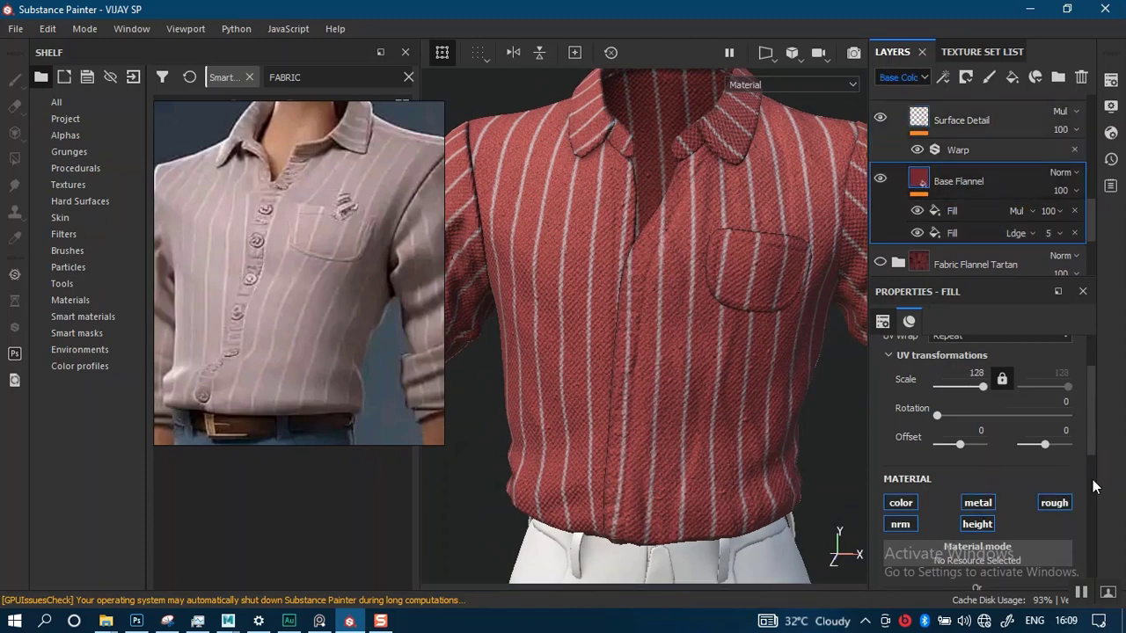
Try a dusty pink sampled from the reference shirt as Base Flannel's base color, with its saturation raised to 0.516.
scroll(1095, 487, down, 5)
click(998, 491)
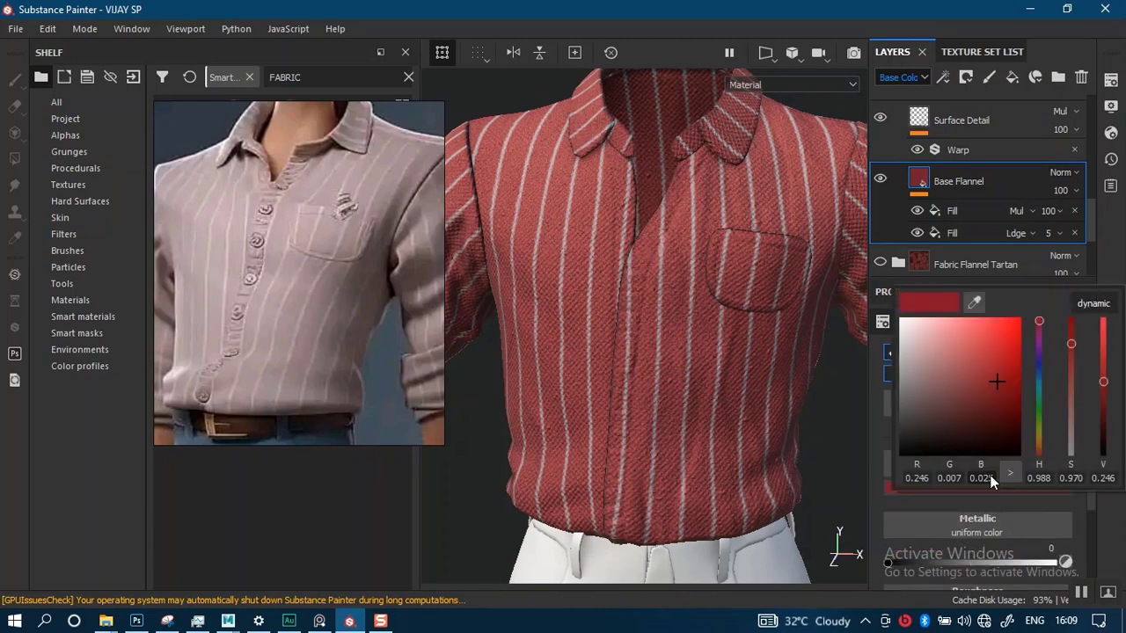
click(972, 302)
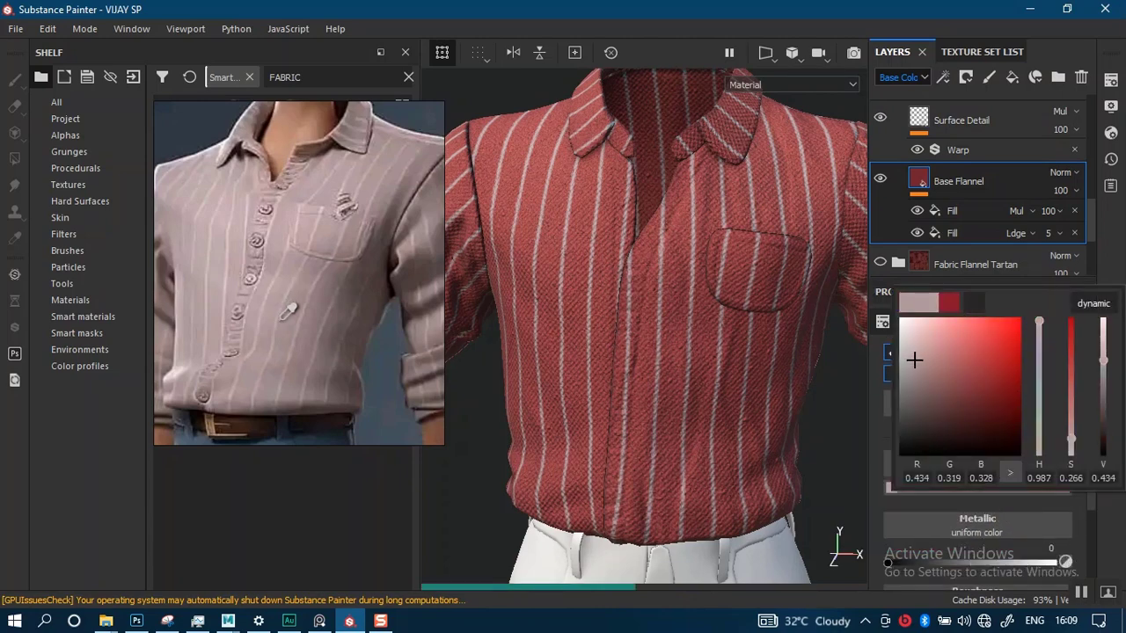
click(290, 320)
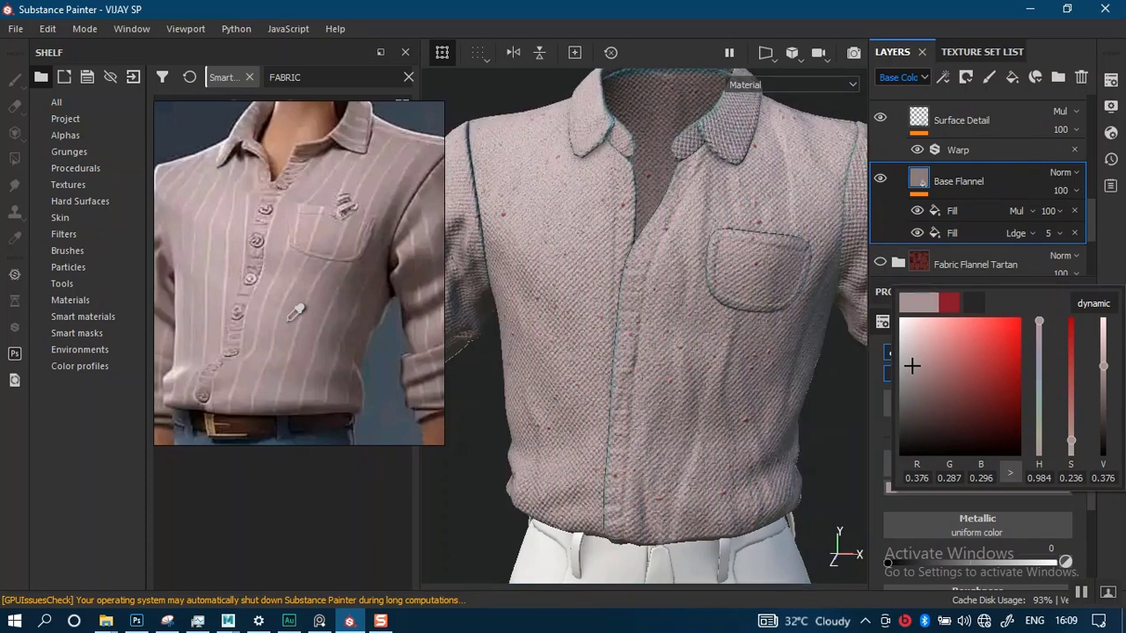
click(315, 304)
click(331, 281)
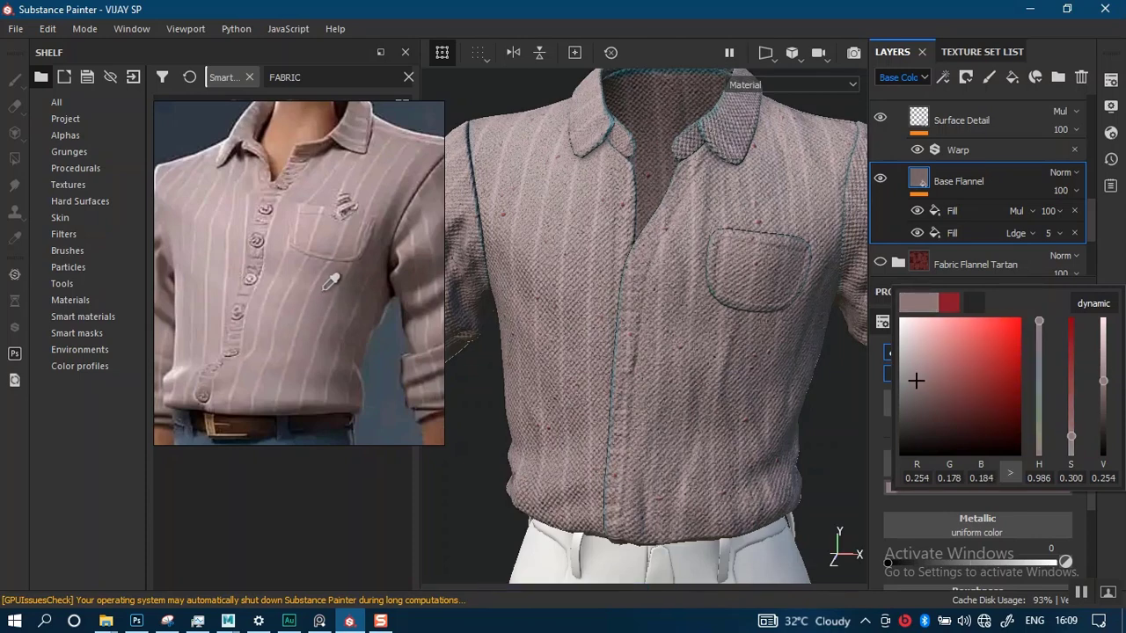
click(323, 291)
click(1074, 417)
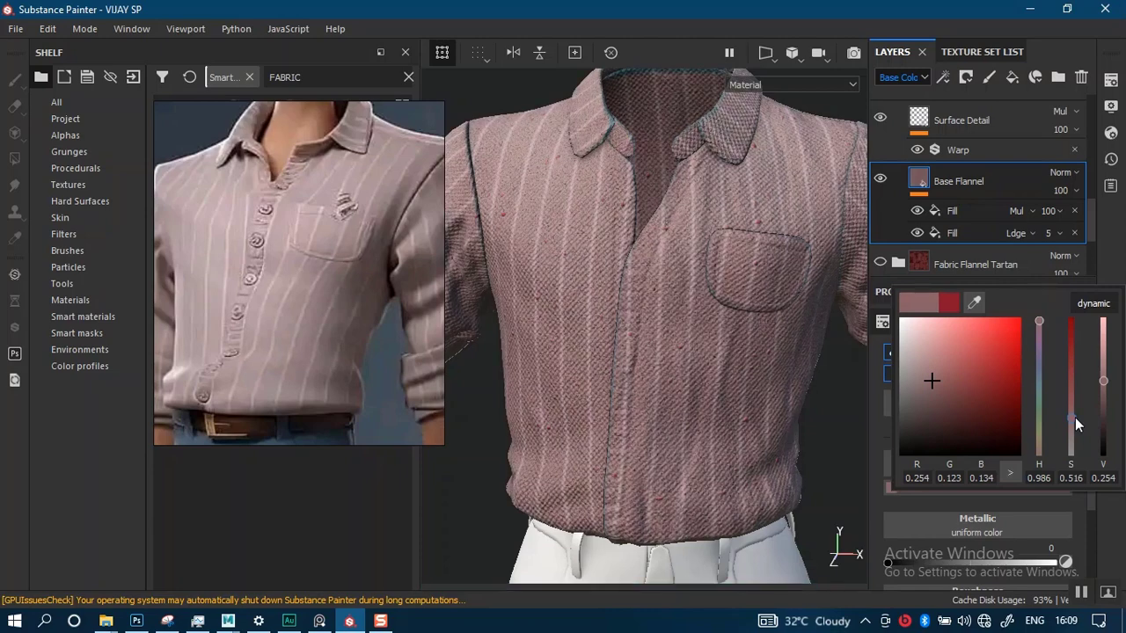
Try darkening the Base Flannel base color to a value of 0.190, and undo the layer's color changes.
alt+right_drag(673, 445, 602, 287)
mouse_move(602, 288)
alt+mouse_down()
mouse_move(595, 267)
mouse_move(616, 282)
alt+mouse_up()
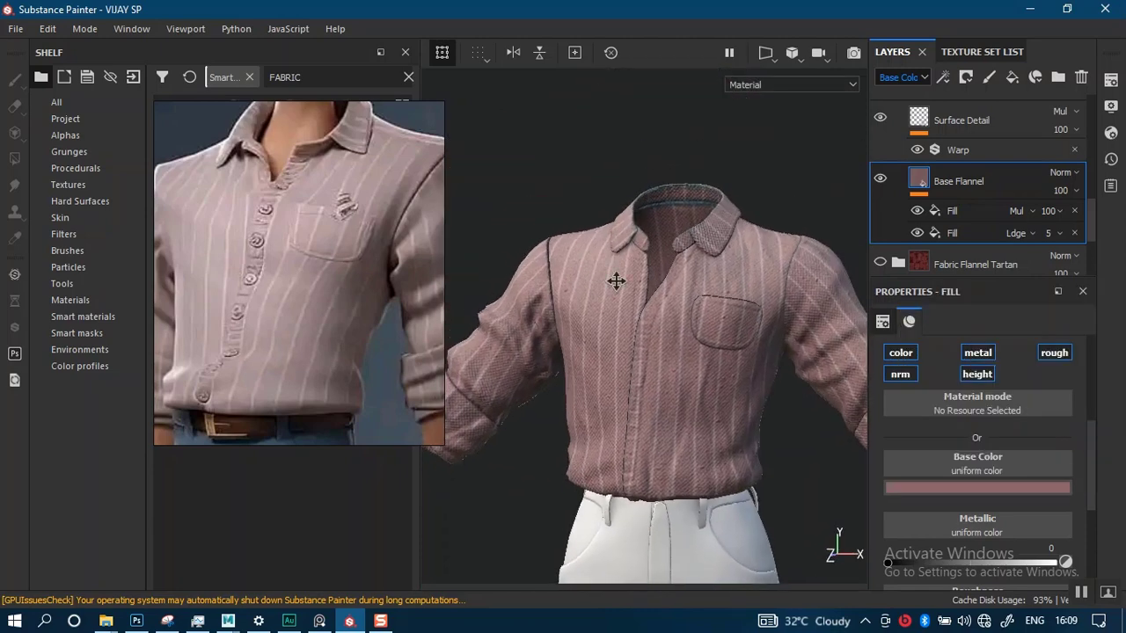
alt+middle_drag(615, 282, 598, 231)
alt+right_drag(613, 281, 638, 452)
alt+drag(639, 452, 693, 372)
alt+middle_drag(692, 370, 661, 332)
click(969, 490)
drag(1110, 378, 1095, 398)
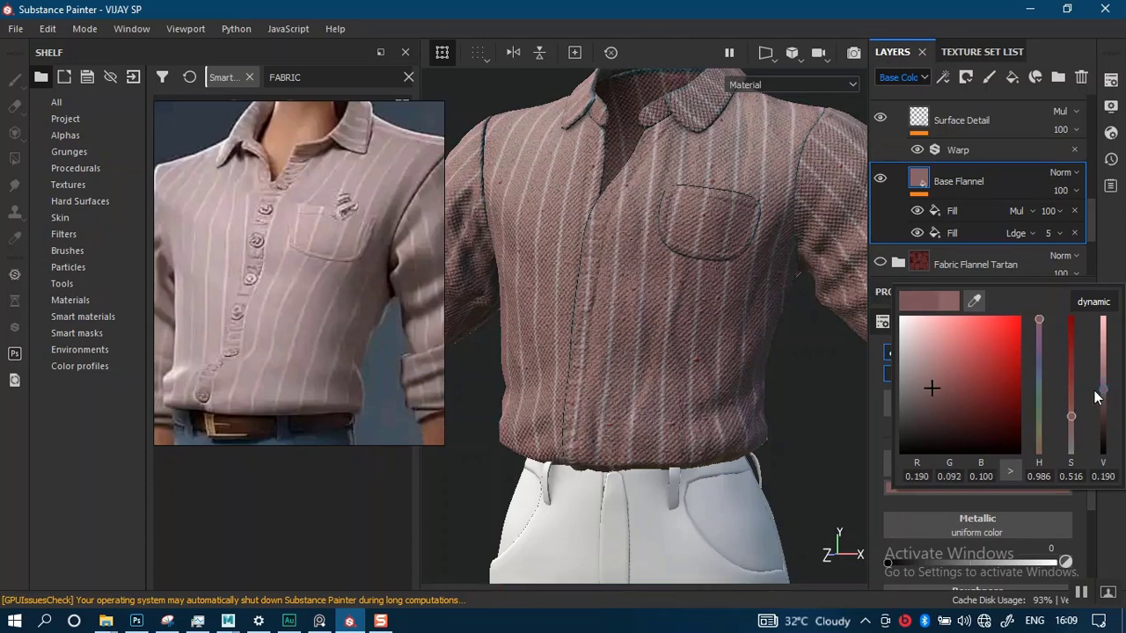
key(ctrl+z)
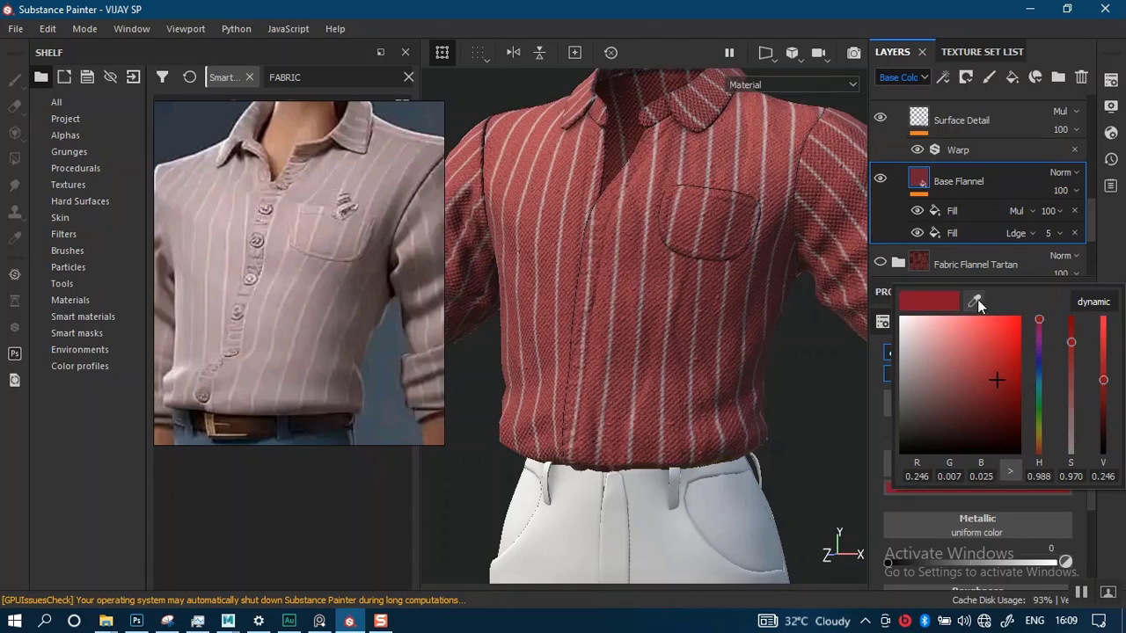
Resample Base Flannel's base color from the reference shirt's shoulder, and shift it to a salmon pink with saturation 0.568 and value 0.511.
drag(978, 299, 389, 154)
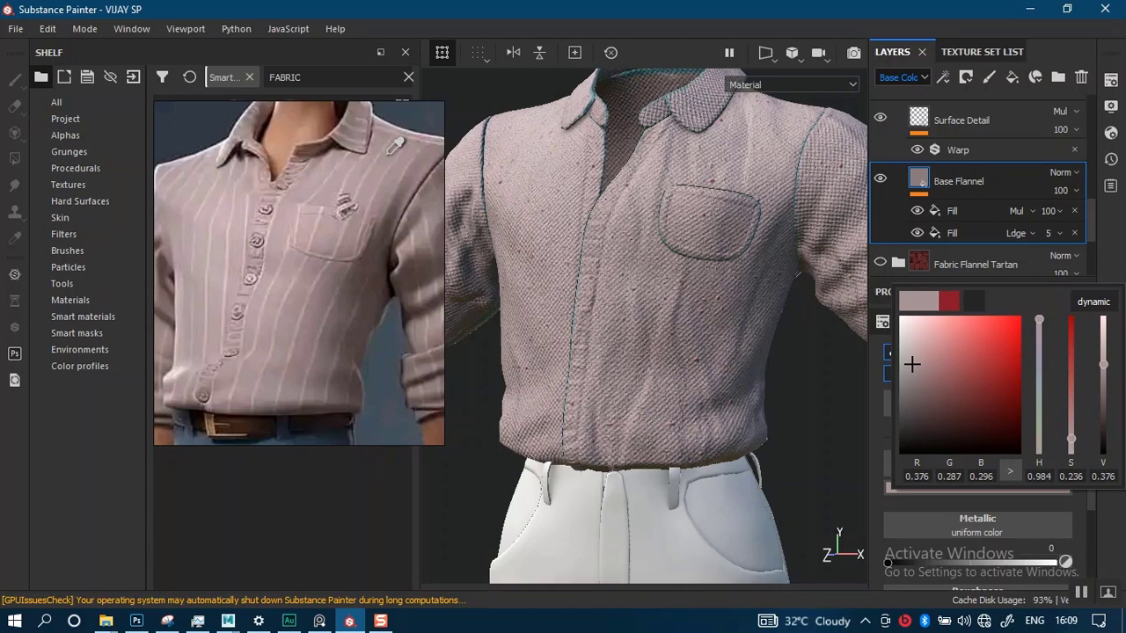
click(388, 162)
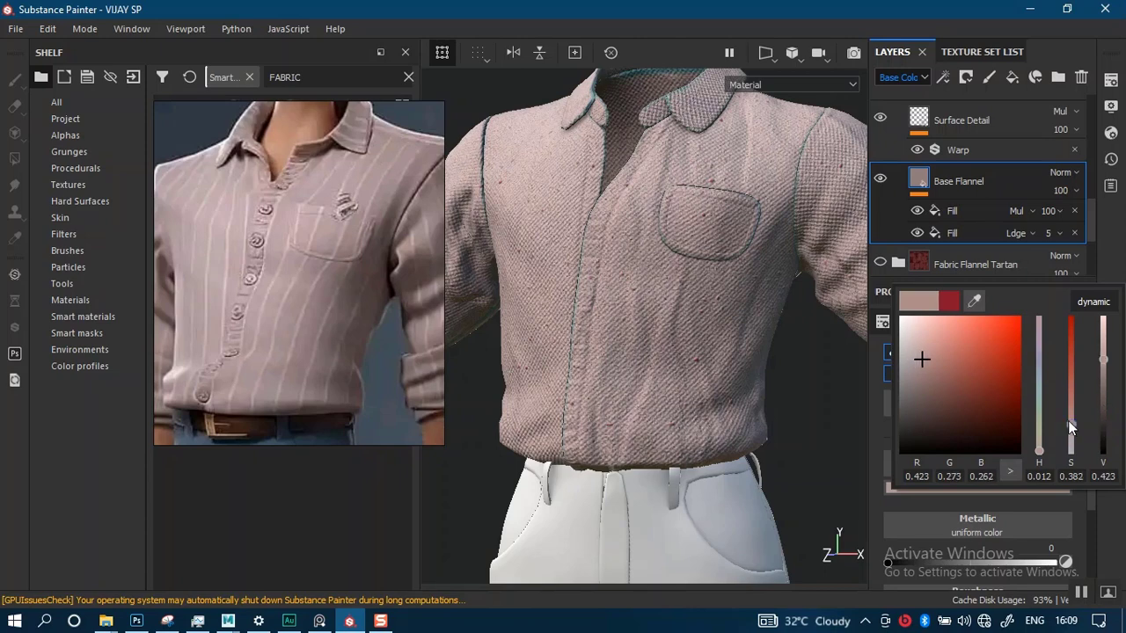
drag(1068, 421, 1071, 411)
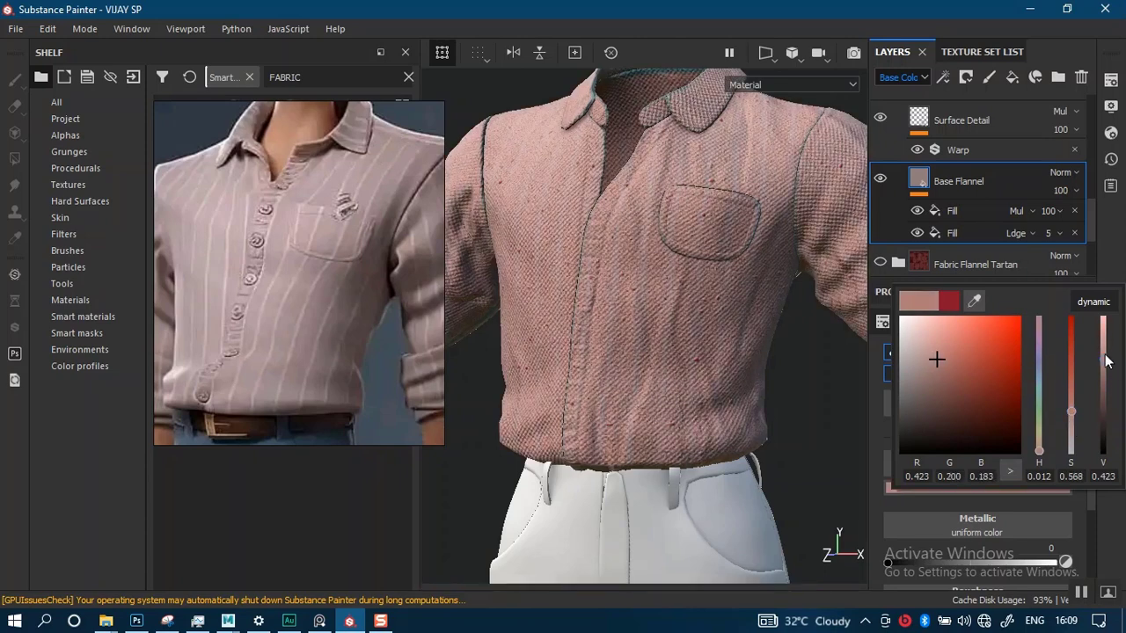
drag(1104, 360, 1105, 357)
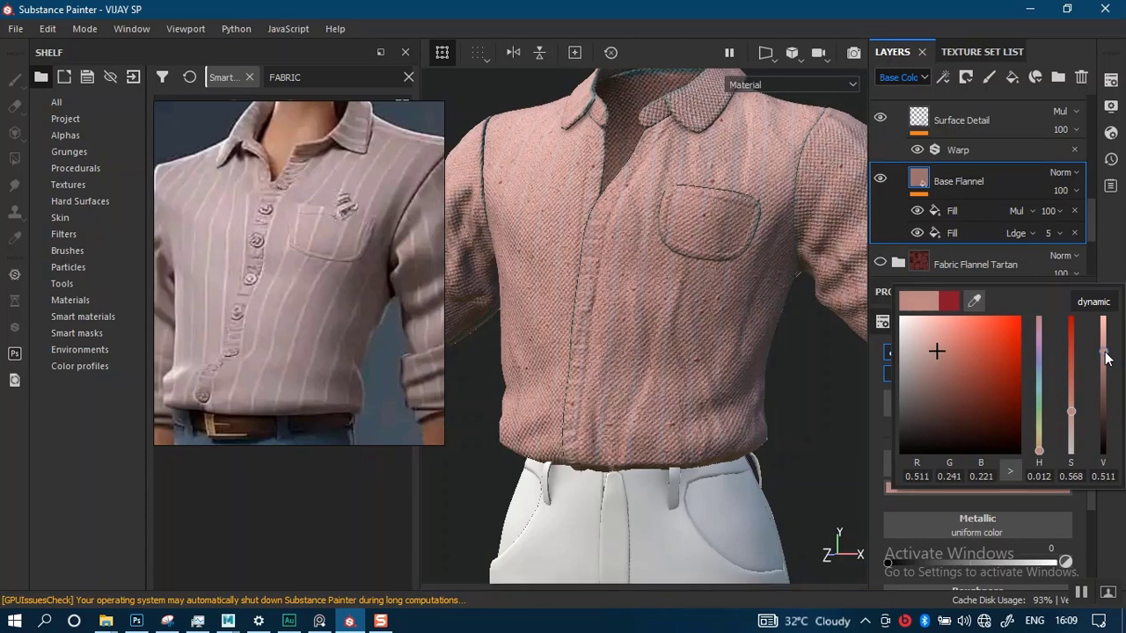
alt+right_drag(602, 381, 551, 253)
mouse_move(551, 254)
alt+mouse_down()
mouse_move(579, 260)
mouse_move(547, 267)
alt+mouse_up()
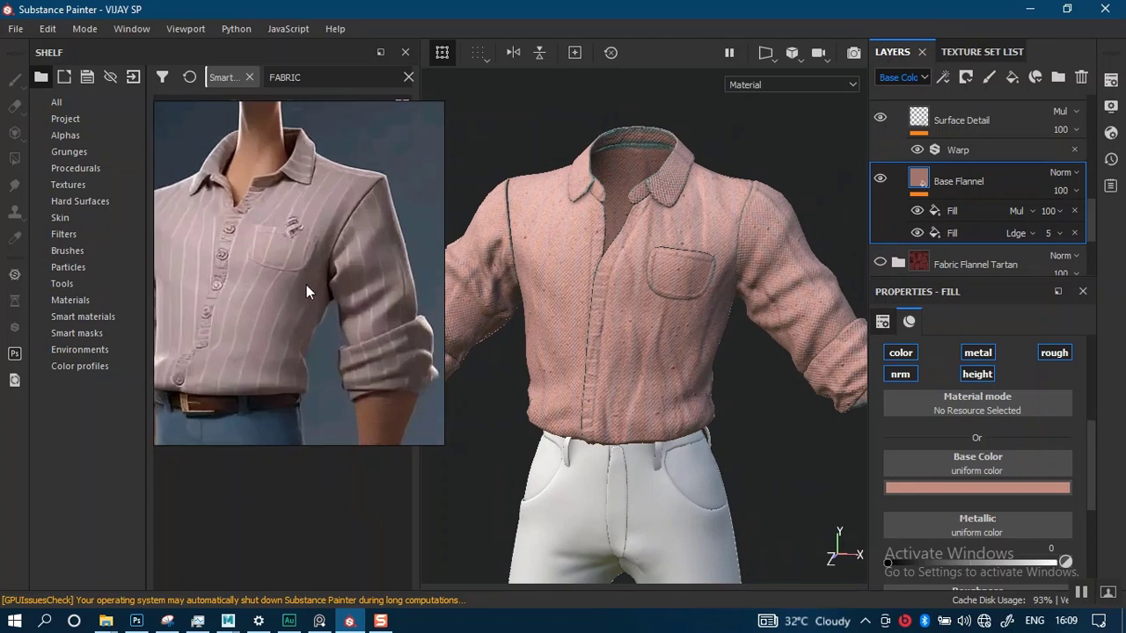
click(917, 488)
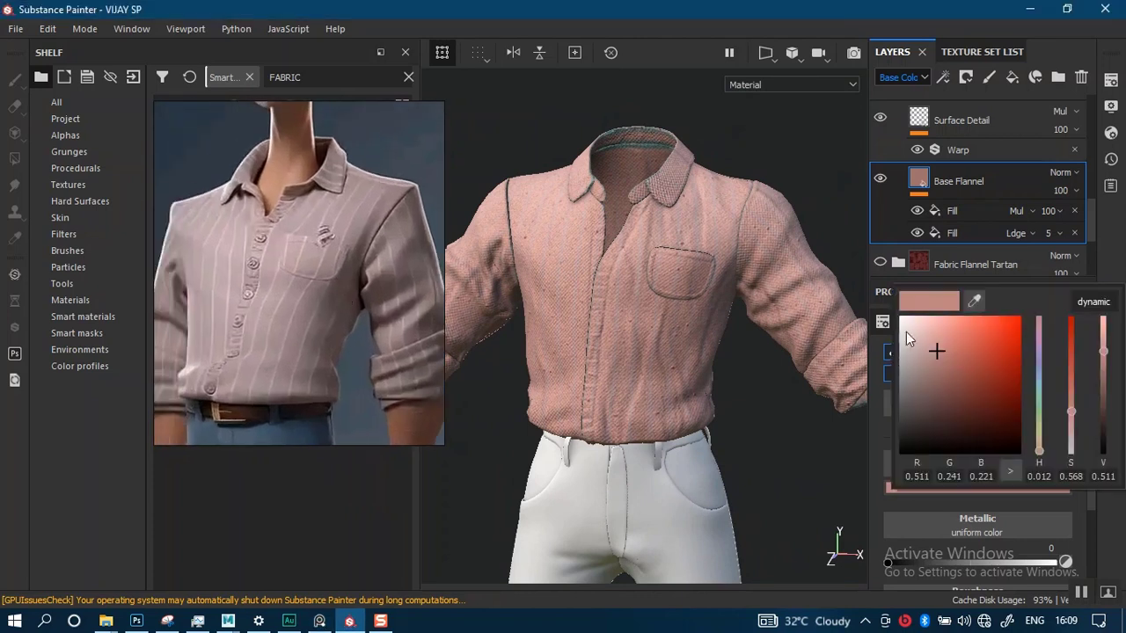
click(1114, 227)
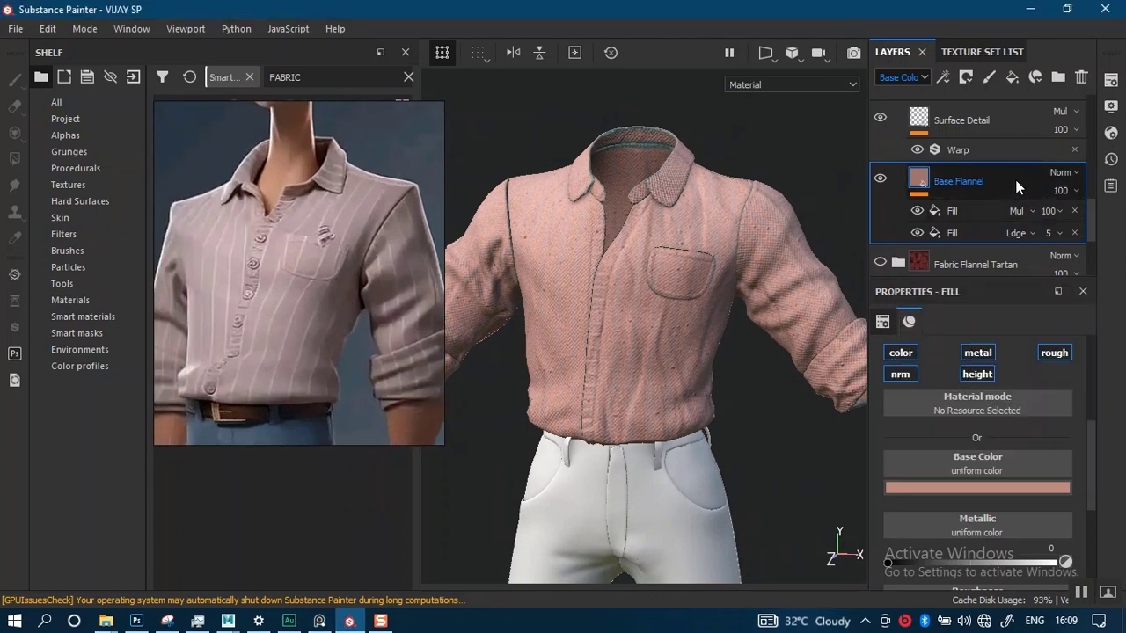
Duplicate the Base Flannel layer, and hide and reshow the copy's multiplied Fill effect to compare the fabric color.
key(ctrl+d)
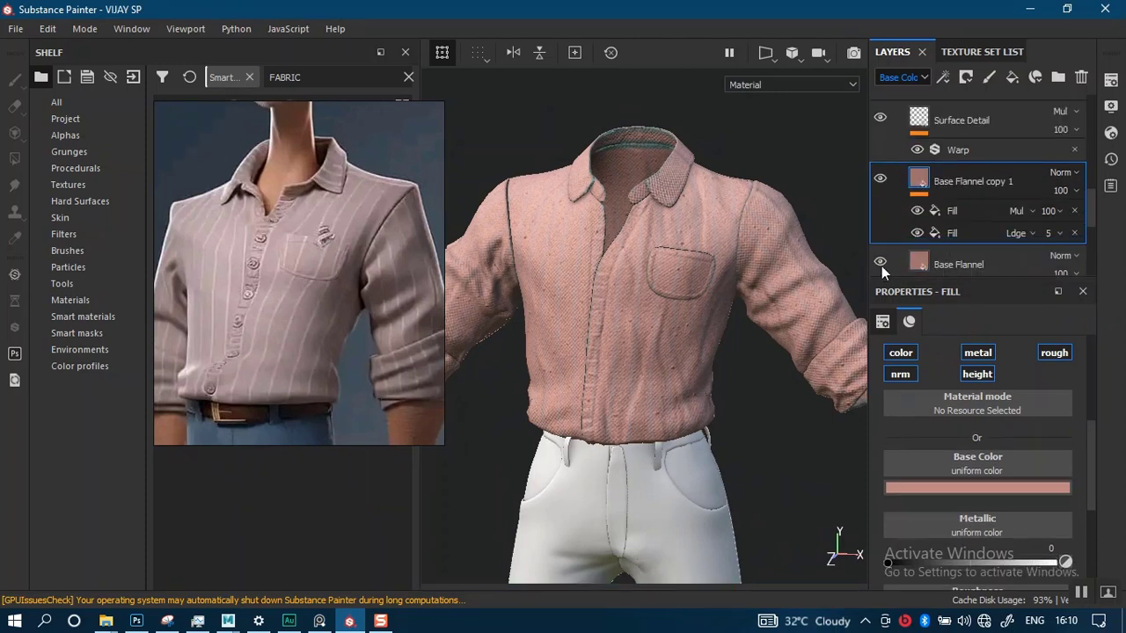
click(917, 212)
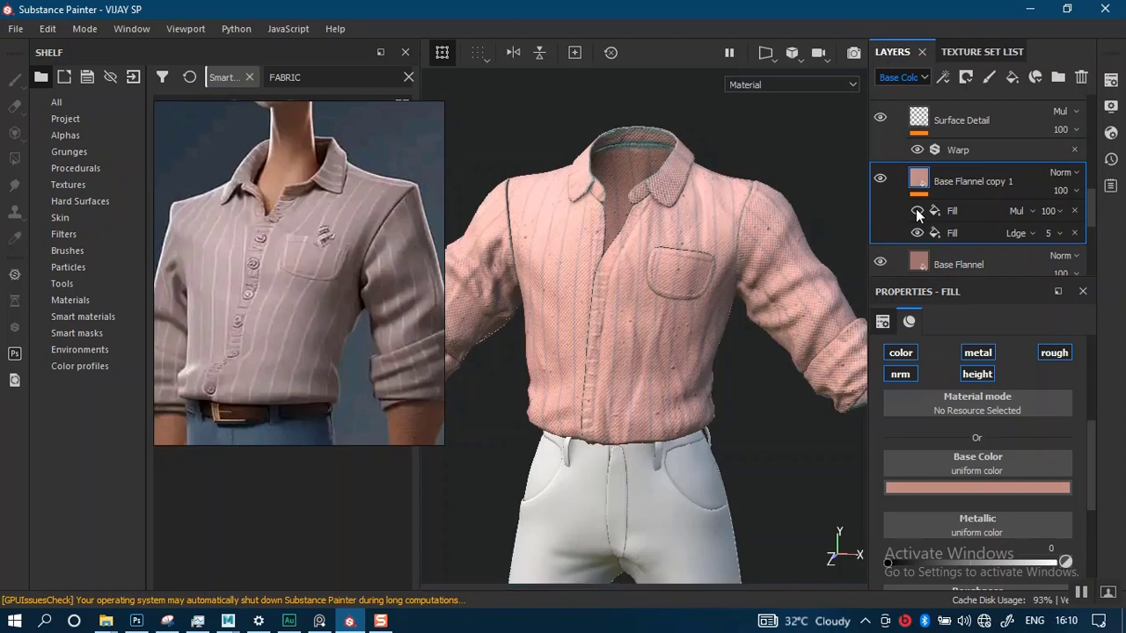
click(917, 212)
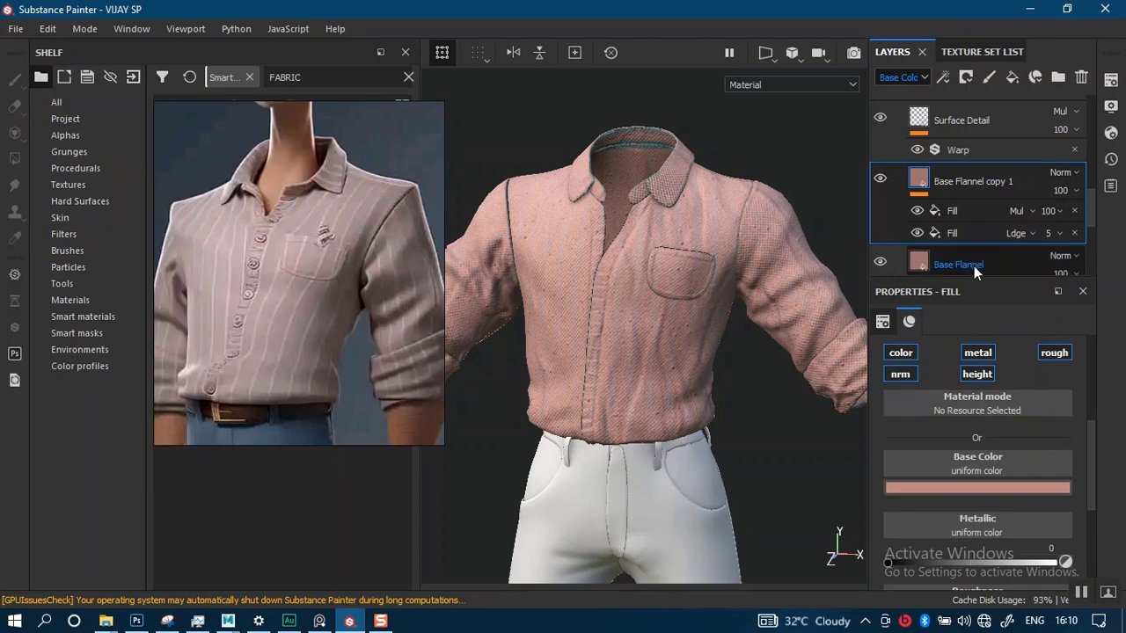
Delete both Fill effects from Base Flannel copy 1 and hide the original Base Flannel layer.
click(1076, 211)
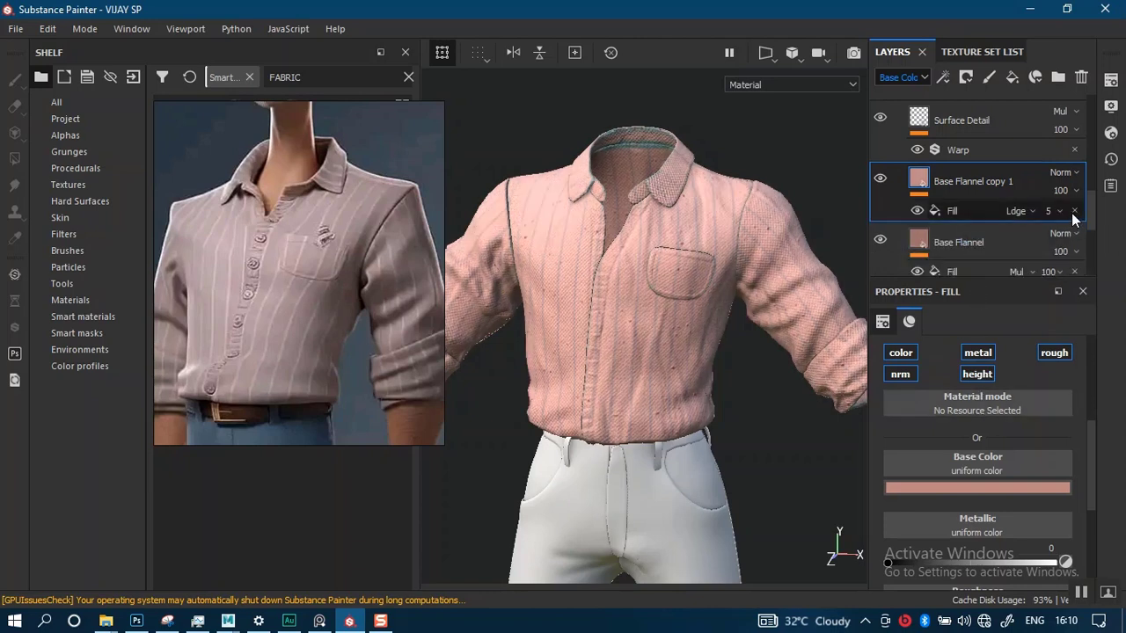
click(1072, 212)
scroll(933, 234, down, 1)
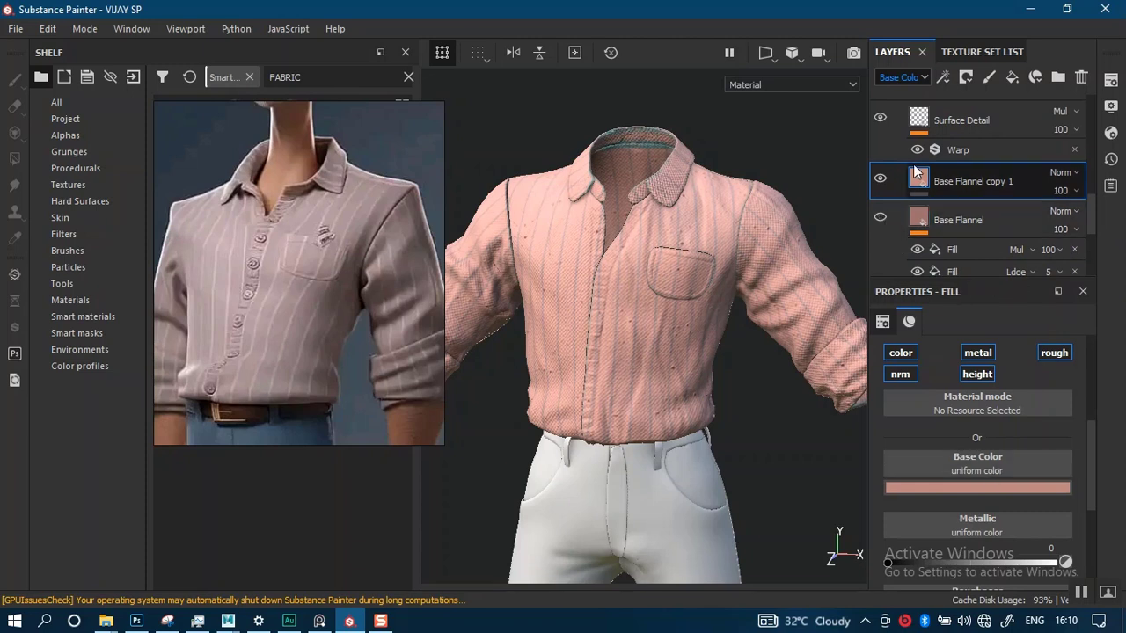
Sample the reference shirt's color for Base Flannel copy 1, and set it to a dusty pink with saturation 0.480 and value 0.206.
click(904, 488)
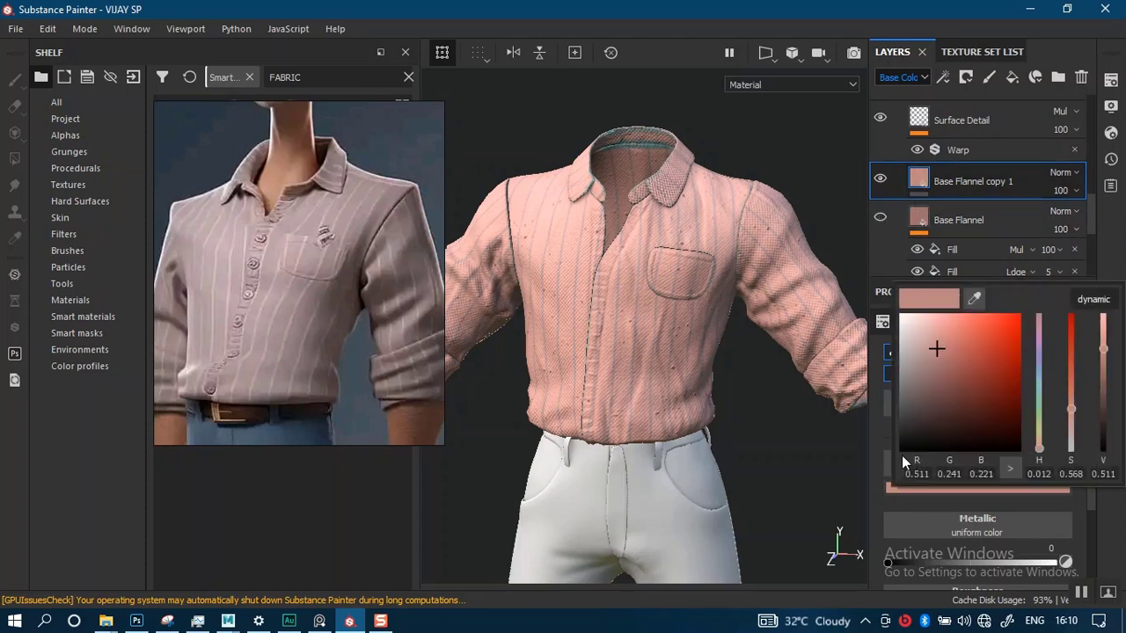
click(974, 300)
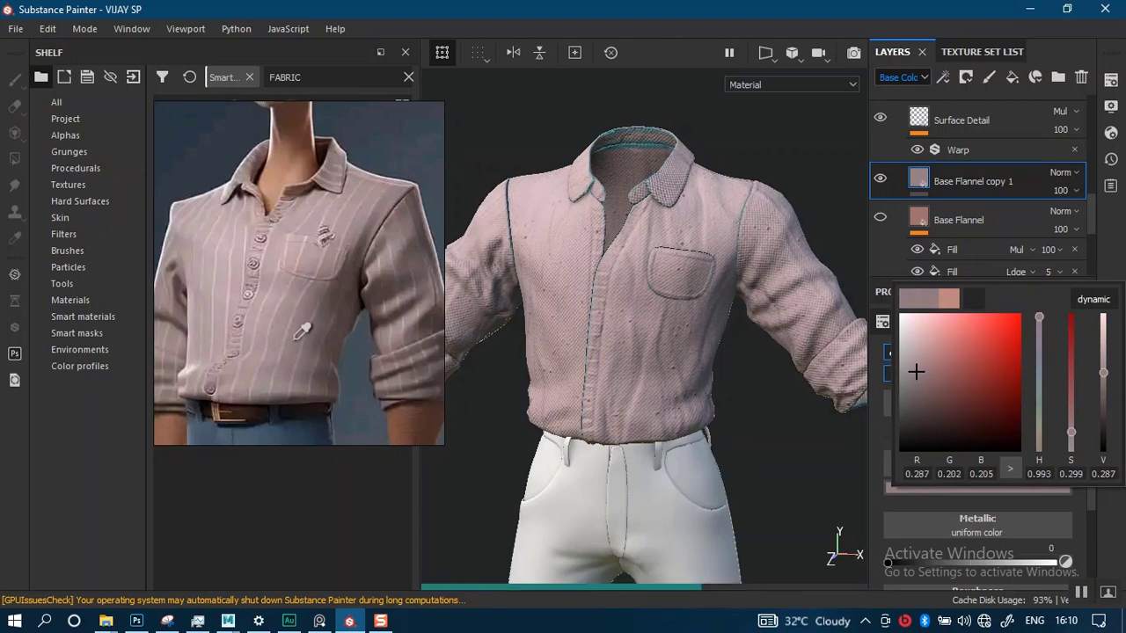
click(302, 331)
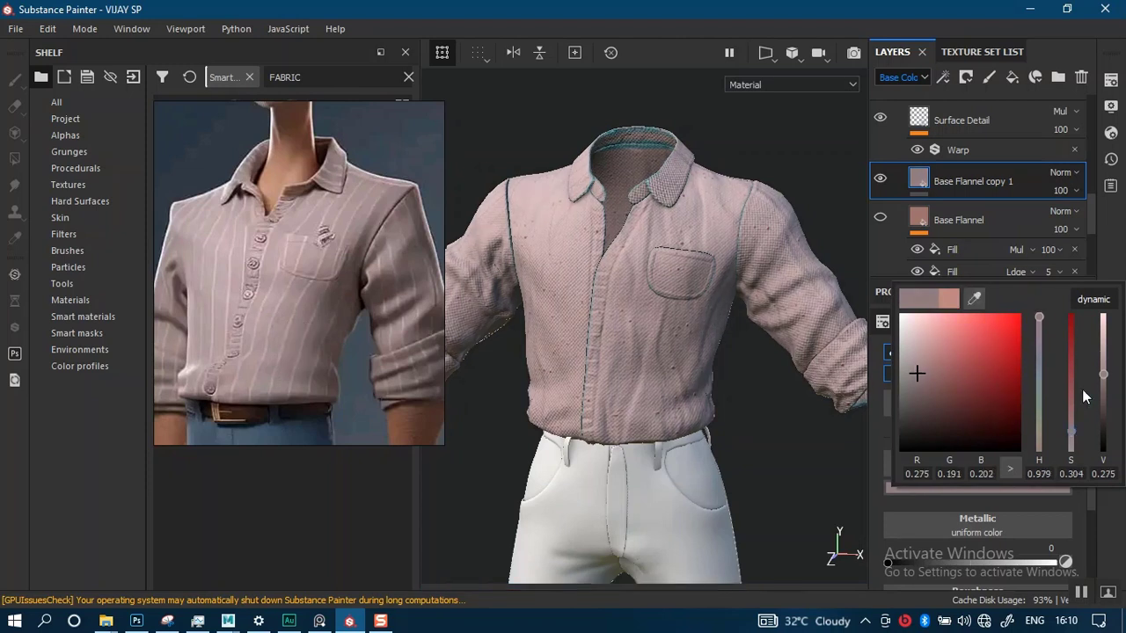
click(1074, 419)
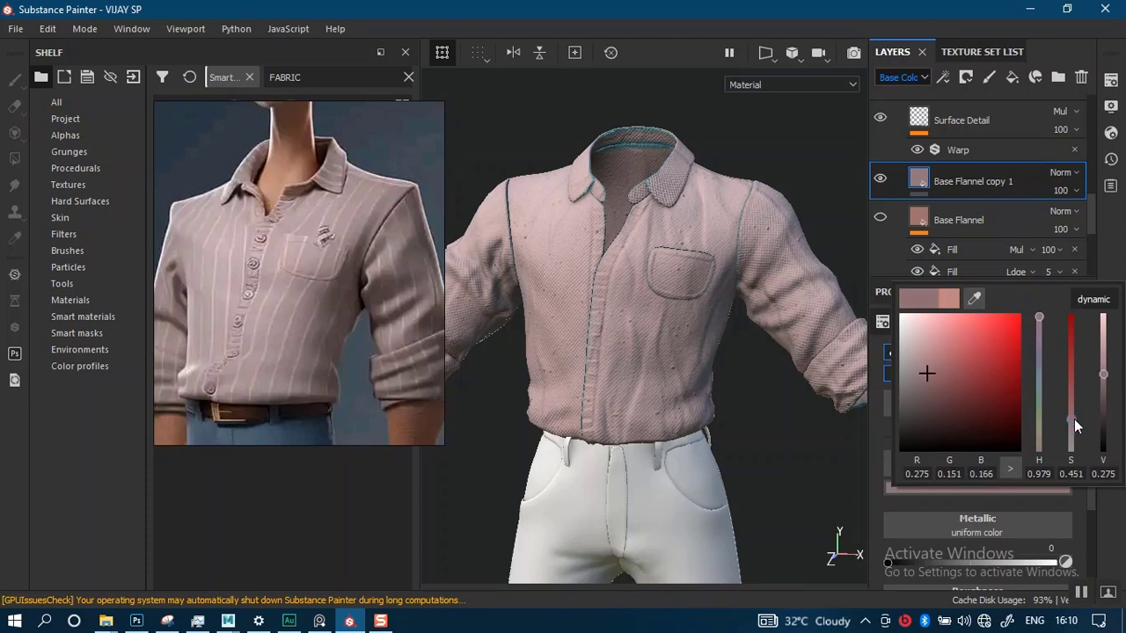
drag(1106, 380, 1105, 398)
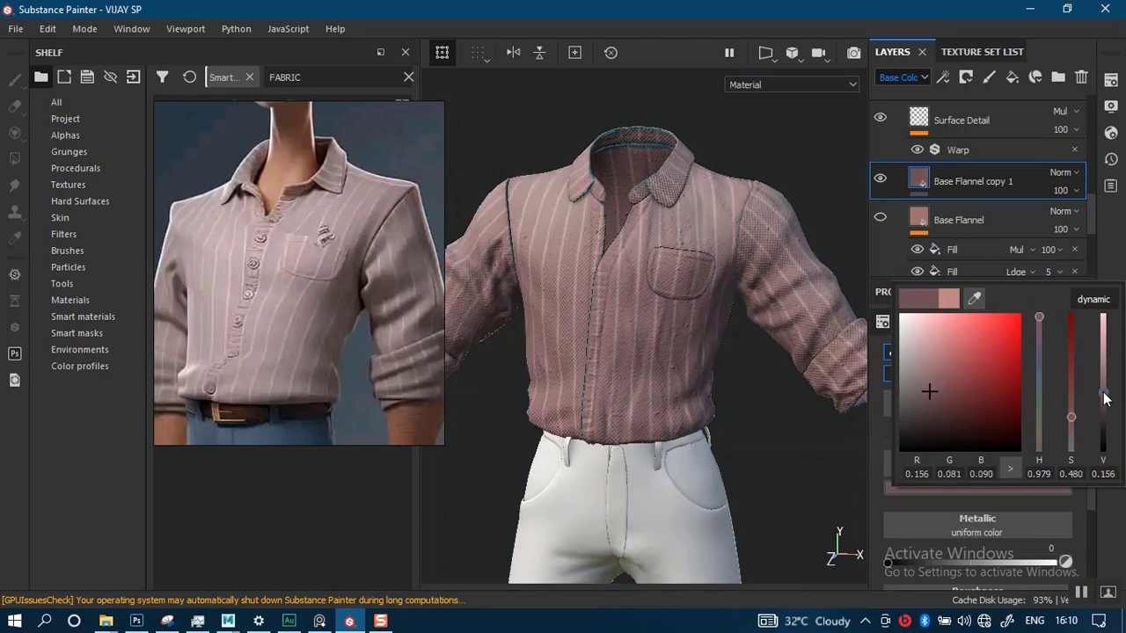
drag(1105, 387, 1107, 390)
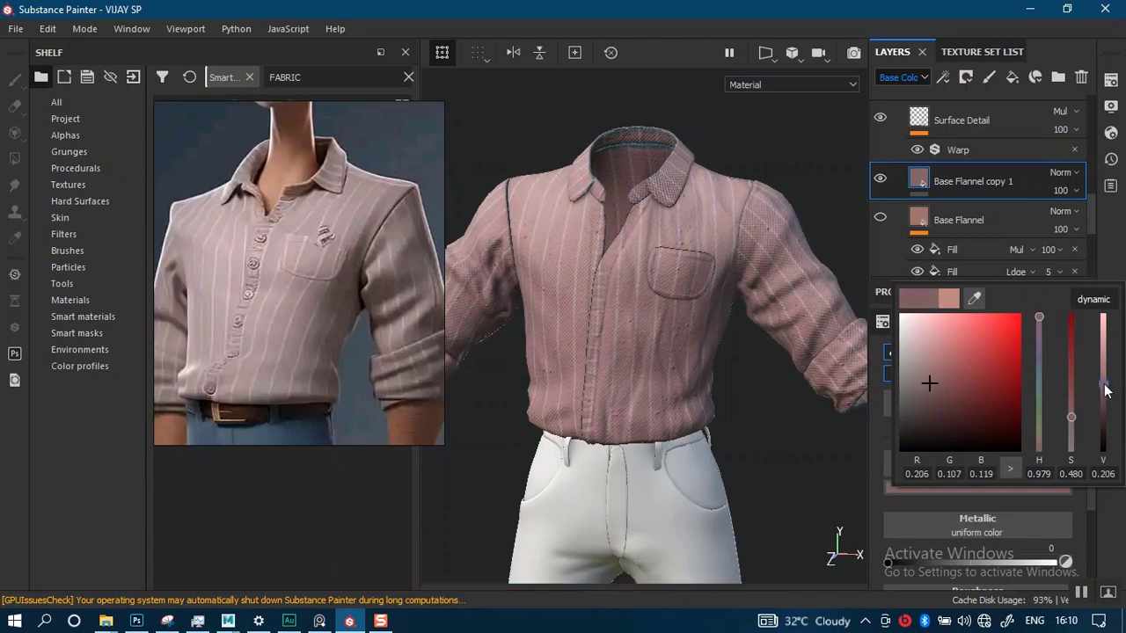
Inspect the recolored shirt up close, and hide and reshow the Discoloration layer to compare its effect on the fabric.
alt+drag(611, 345, 680, 271)
scroll(679, 271, down, 2)
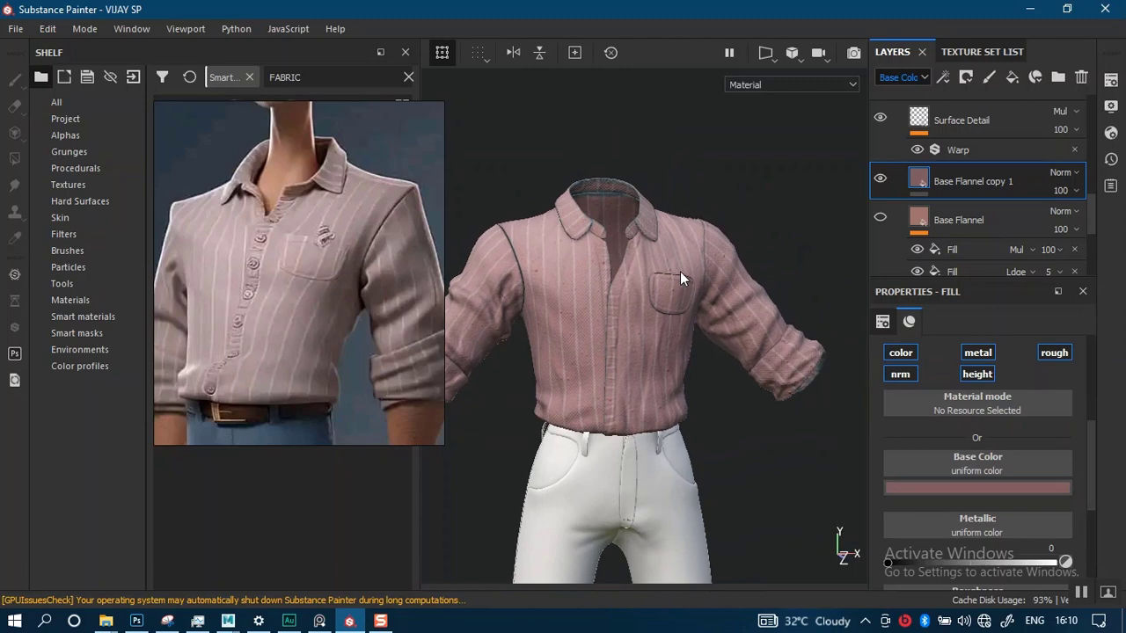
alt+right_drag(643, 308, 677, 398)
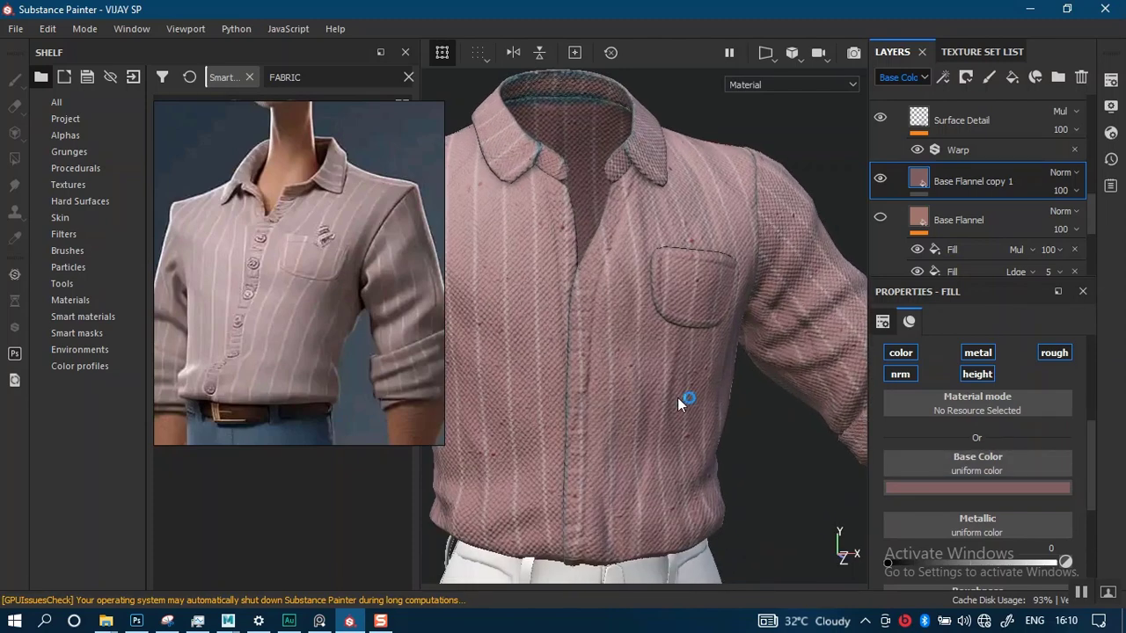
alt+right_drag(767, 269, 770, 323)
alt+drag(756, 296, 723, 297)
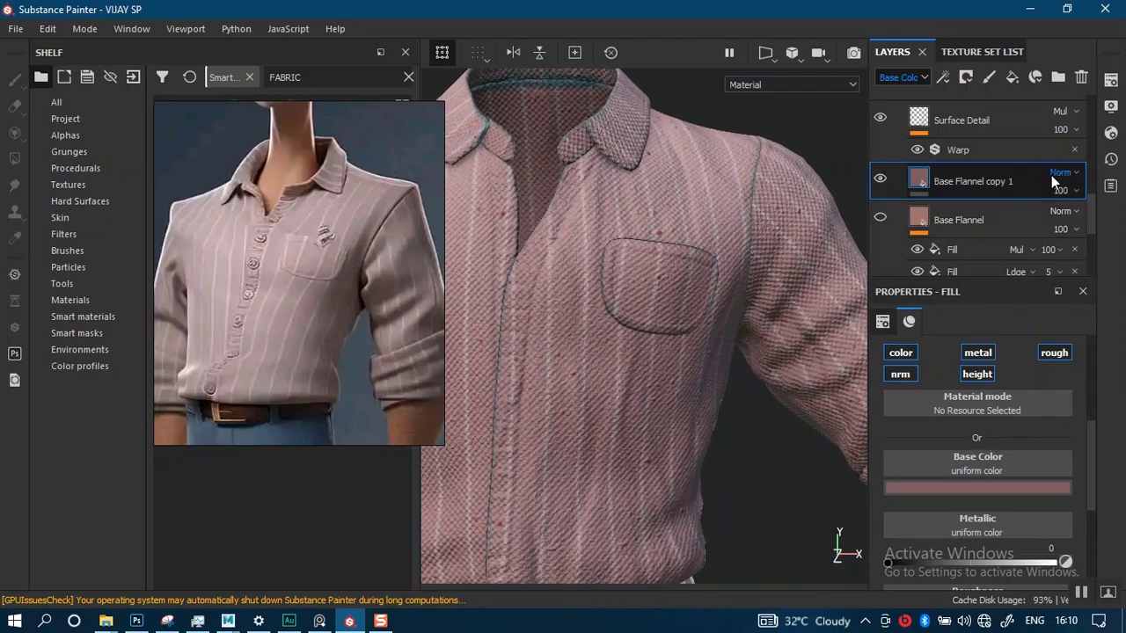
scroll(1093, 198, up, 5)
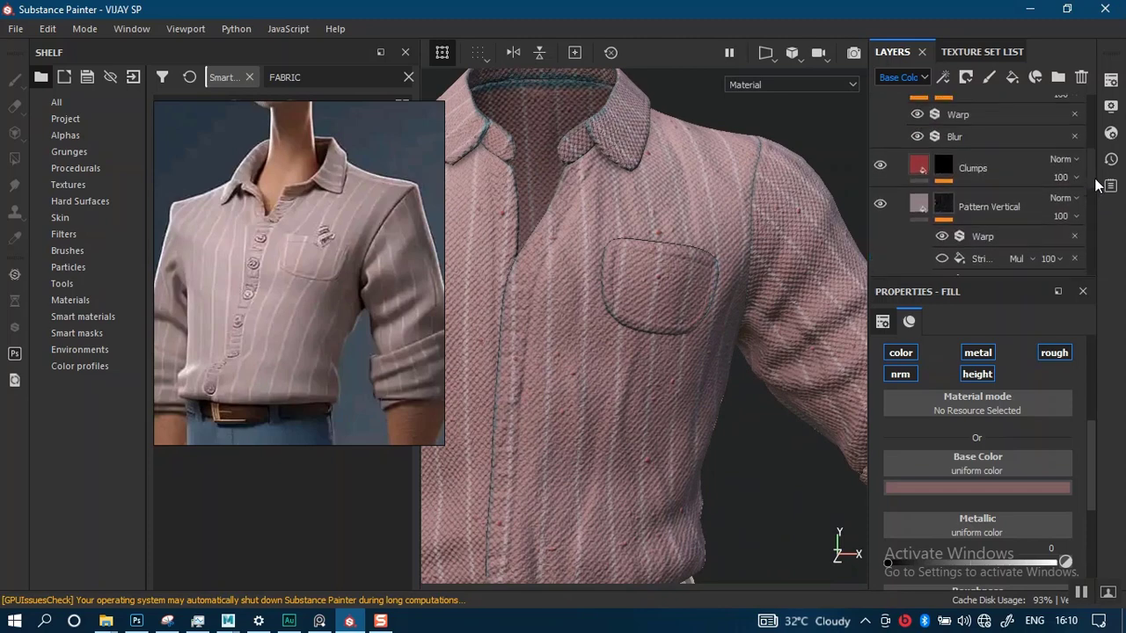
scroll(1097, 164, up, 4)
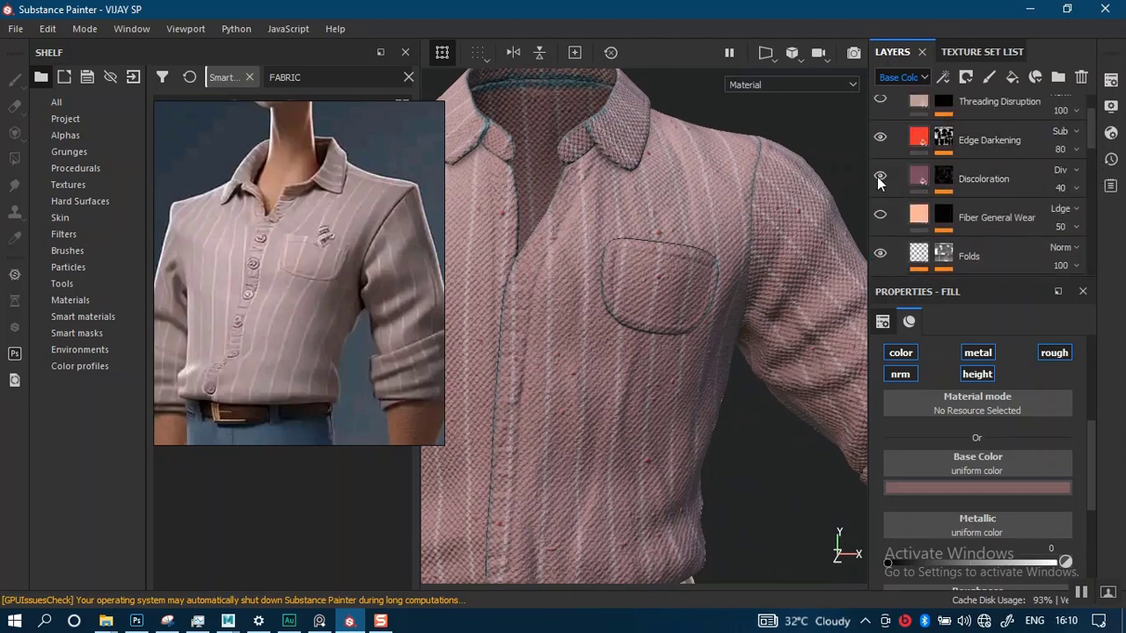
click(879, 176)
alt+right_drag(715, 349, 663, 202)
alt+middle_drag(686, 306, 704, 241)
alt+drag(839, 222, 812, 218)
click(879, 177)
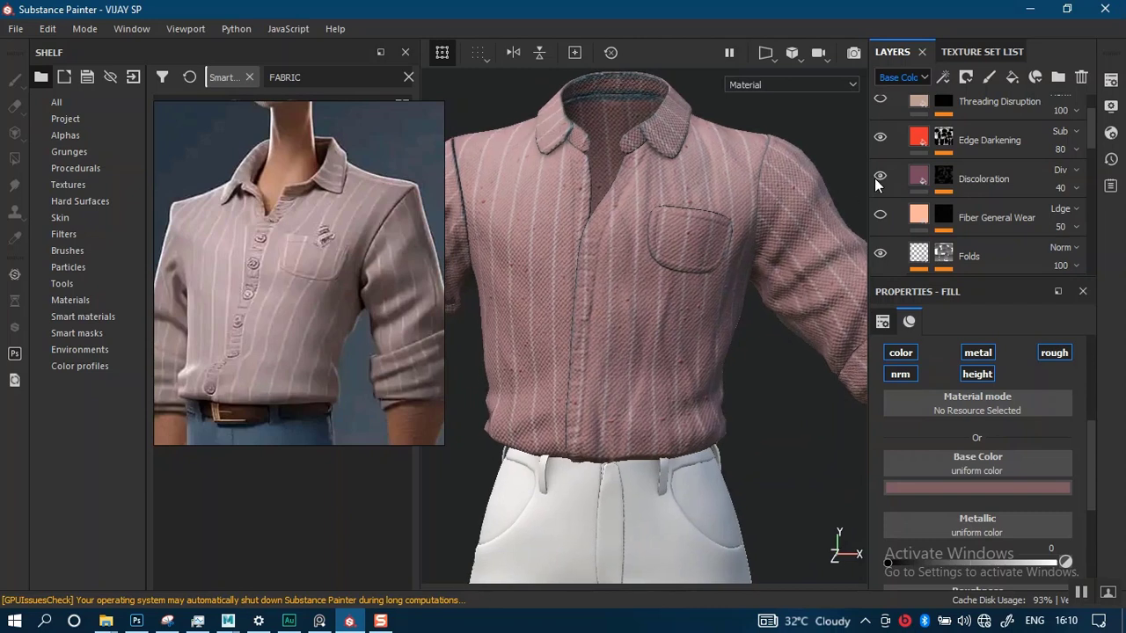
Hide and reshow the Edge Darkening layer to compare its effect on the shirt, checking the collar and pocket edges up close.
click(879, 138)
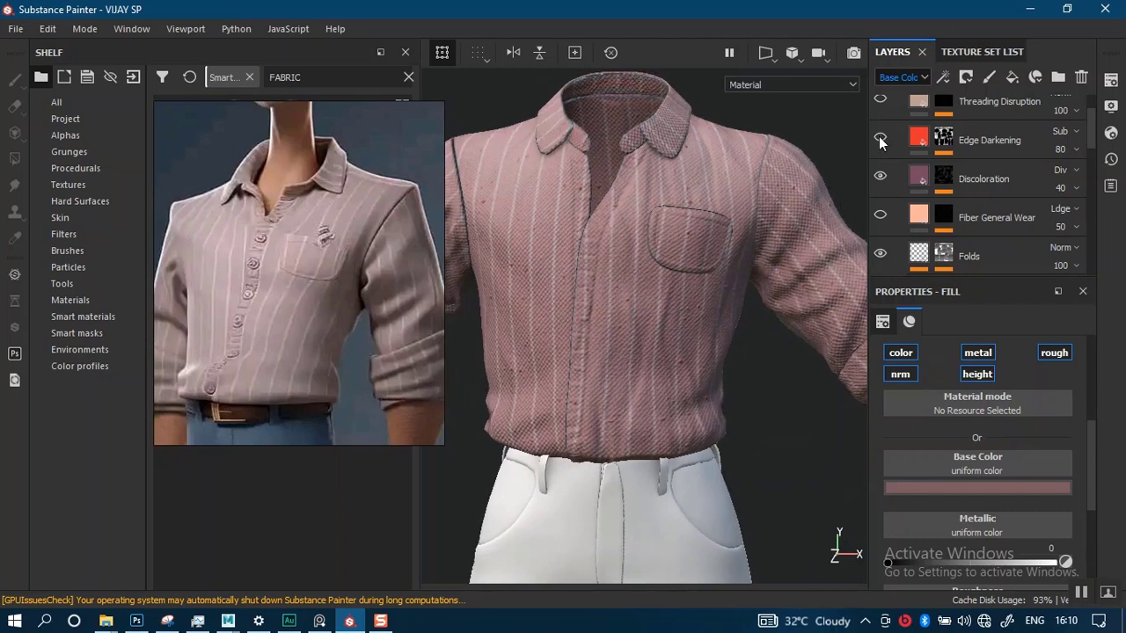
click(879, 139)
alt+drag(732, 213, 725, 231)
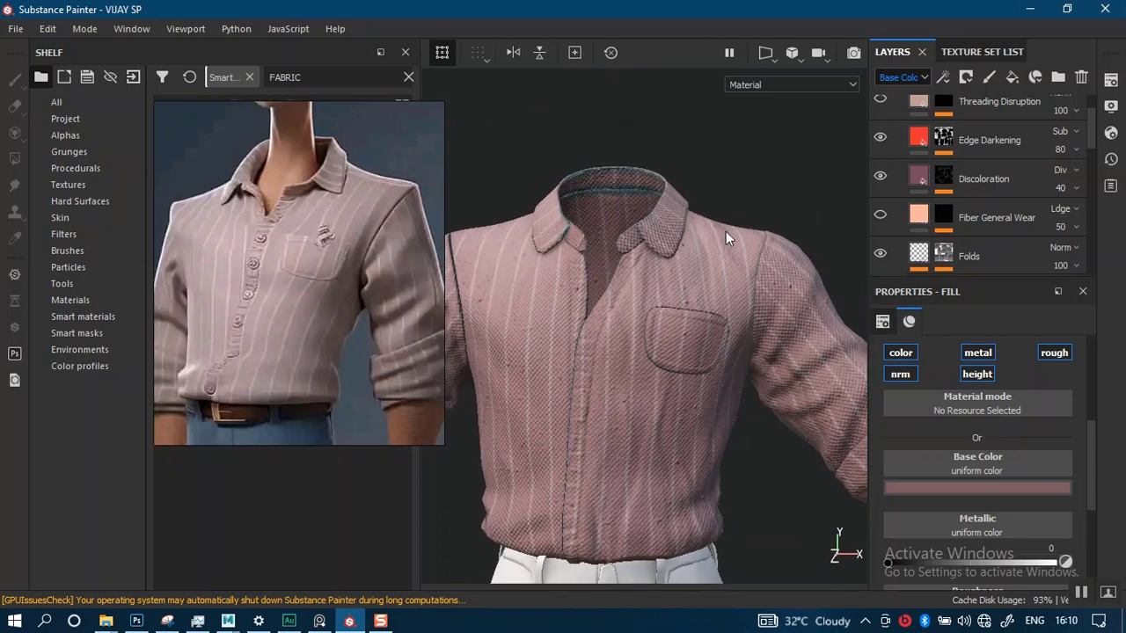
alt+right_drag(726, 231, 735, 294)
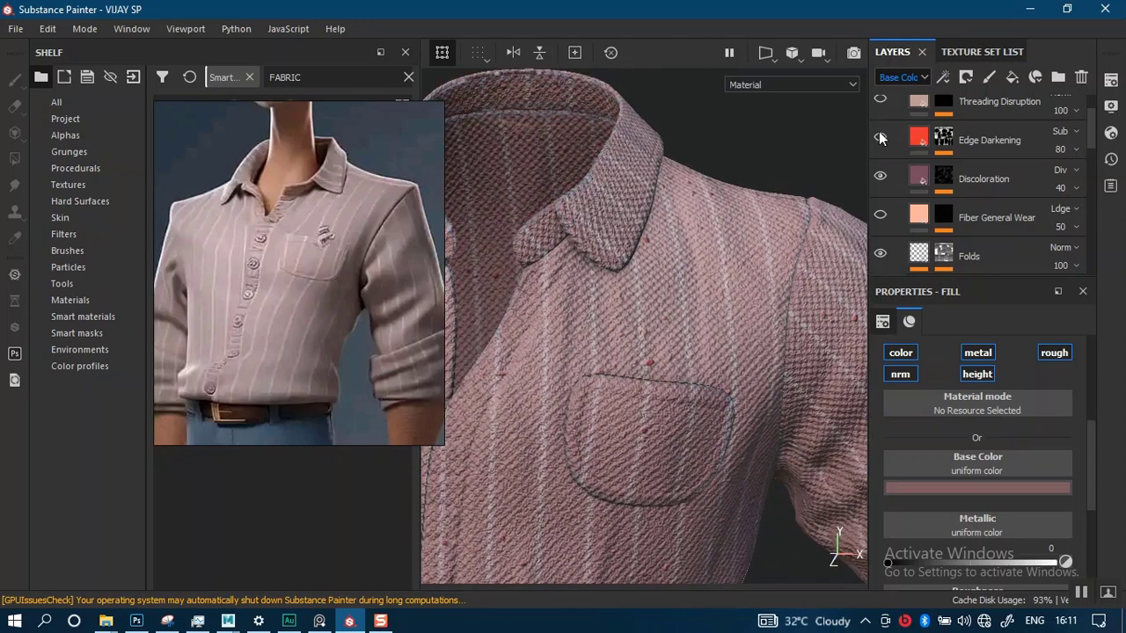
Sample the shirt fabric's color as the Edge Darkening layer's base color and darken it to value 0.085.
click(911, 144)
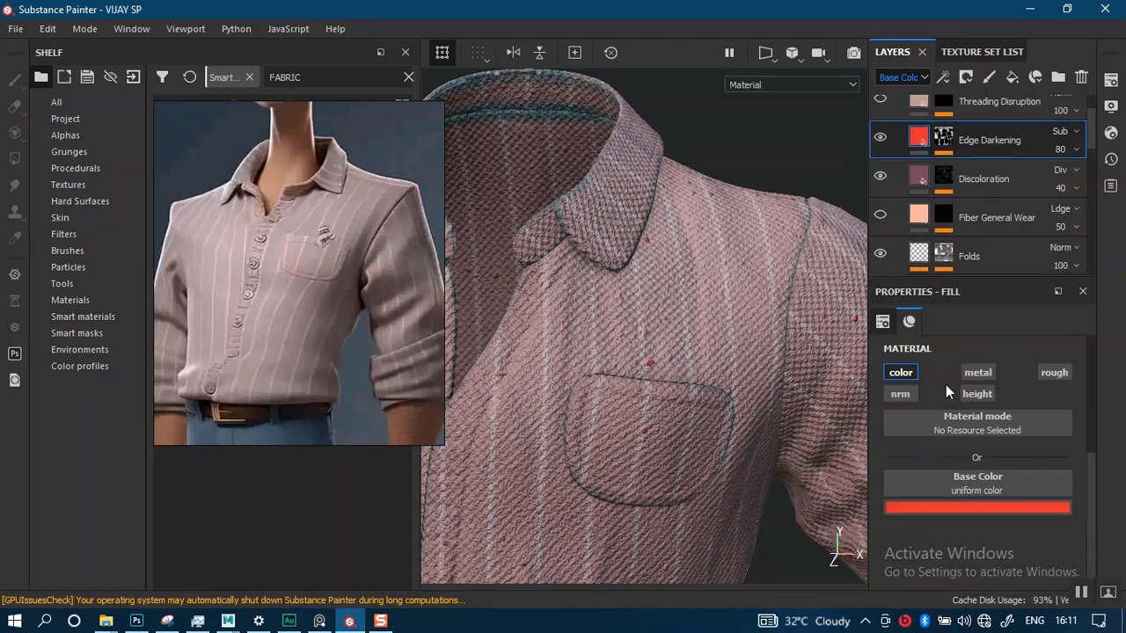
click(962, 507)
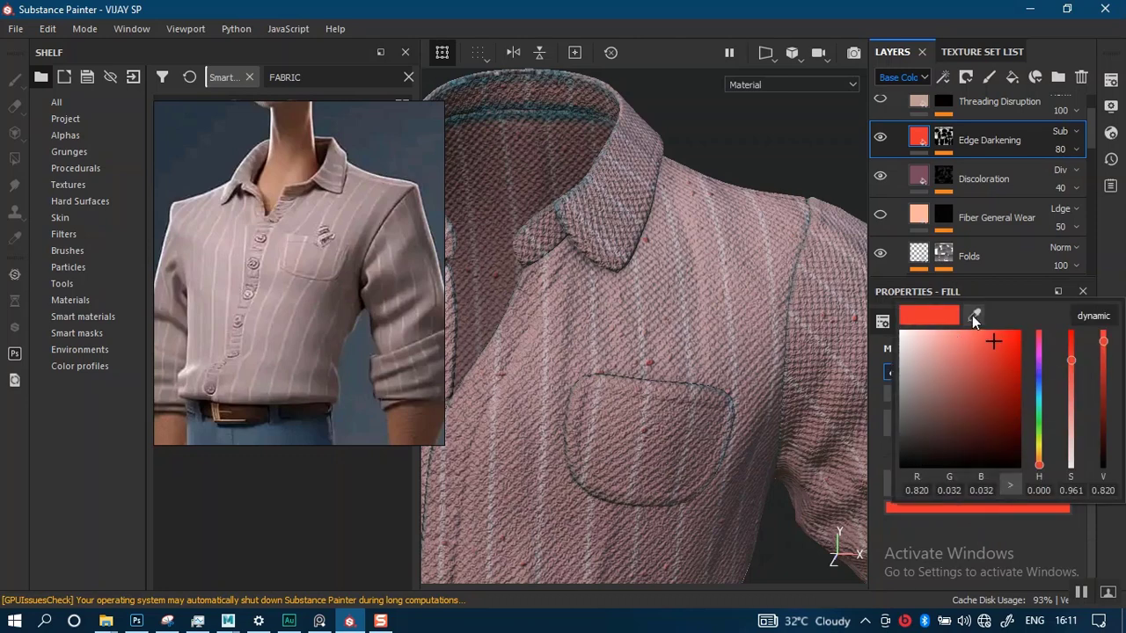
click(972, 315)
click(775, 314)
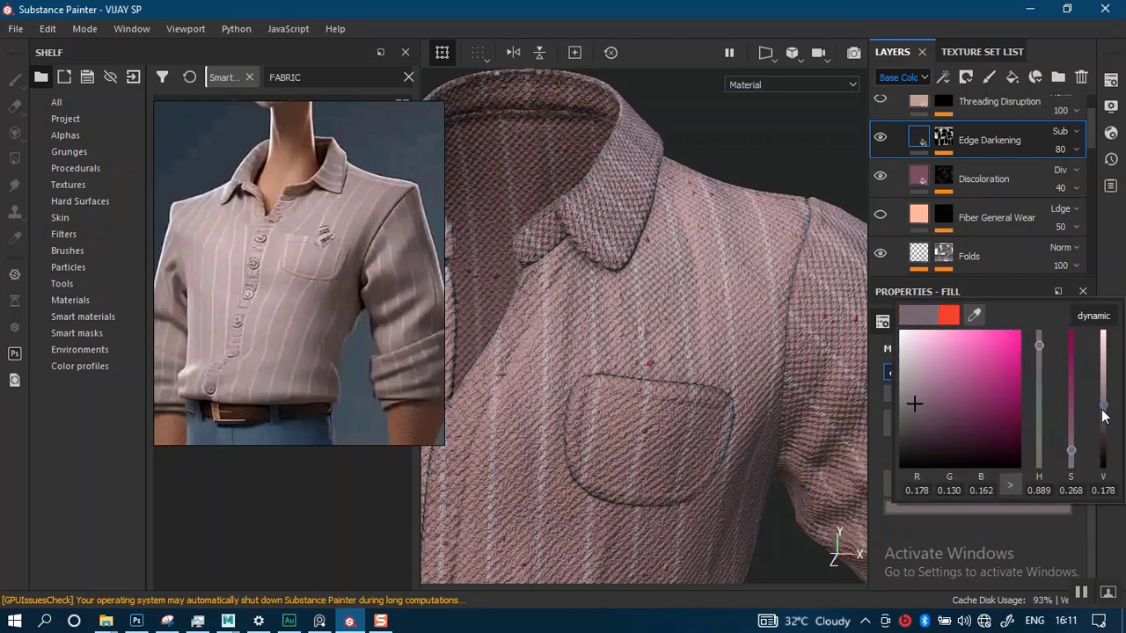
mouse_move(1102, 409)
mouse_down()
mouse_move(1105, 464)
mouse_move(1106, 429)
mouse_up()
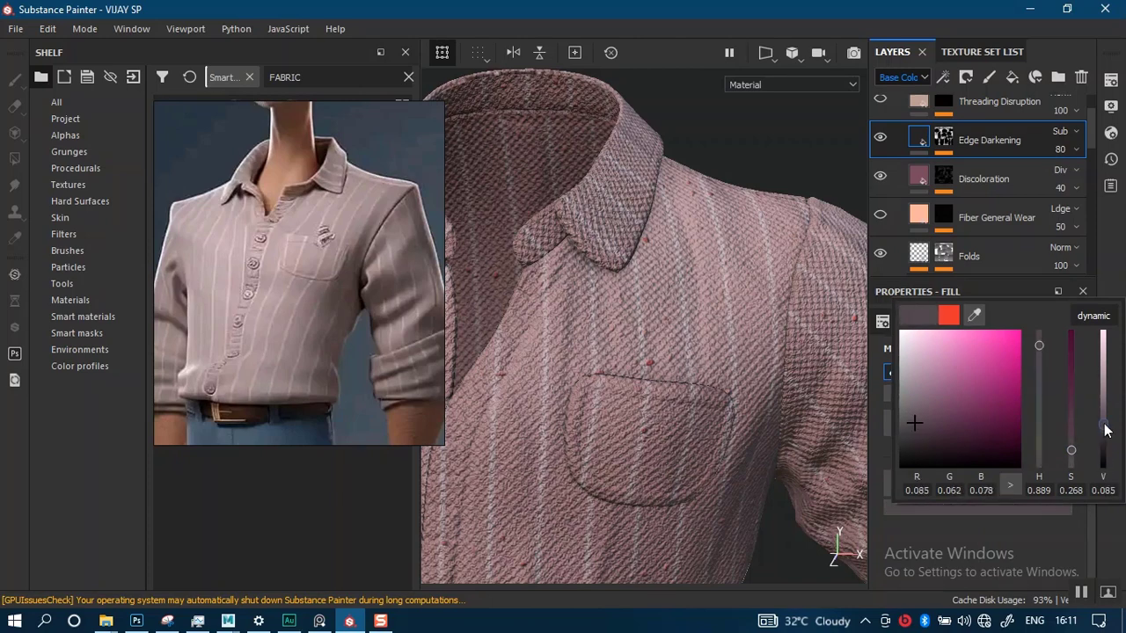
click(797, 325)
Examine the shirt's collar, pocket, sleeves and front placket from several angles and distances to check the edges and fabric specks.
scroll(670, 372, down, 3)
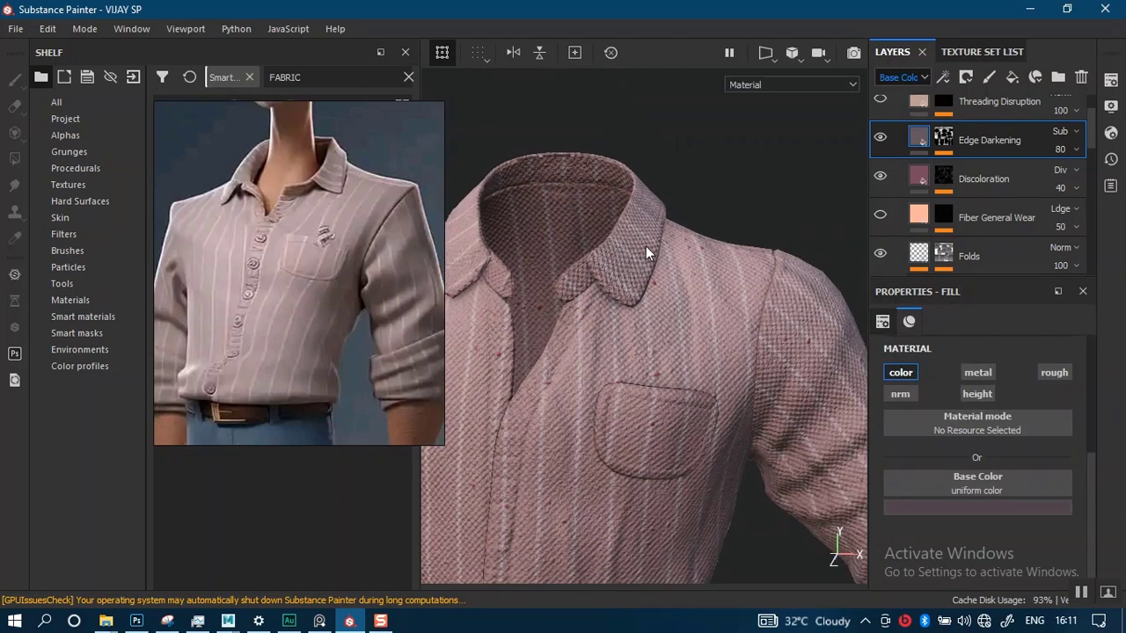
alt+drag(606, 318, 658, 323)
scroll(658, 322, down, 3)
alt+middle_drag(657, 323, 711, 203)
alt+drag(712, 205, 578, 402)
alt+middle_drag(577, 401, 563, 420)
scroll(615, 317, down, 2)
alt+drag(614, 317, 606, 262)
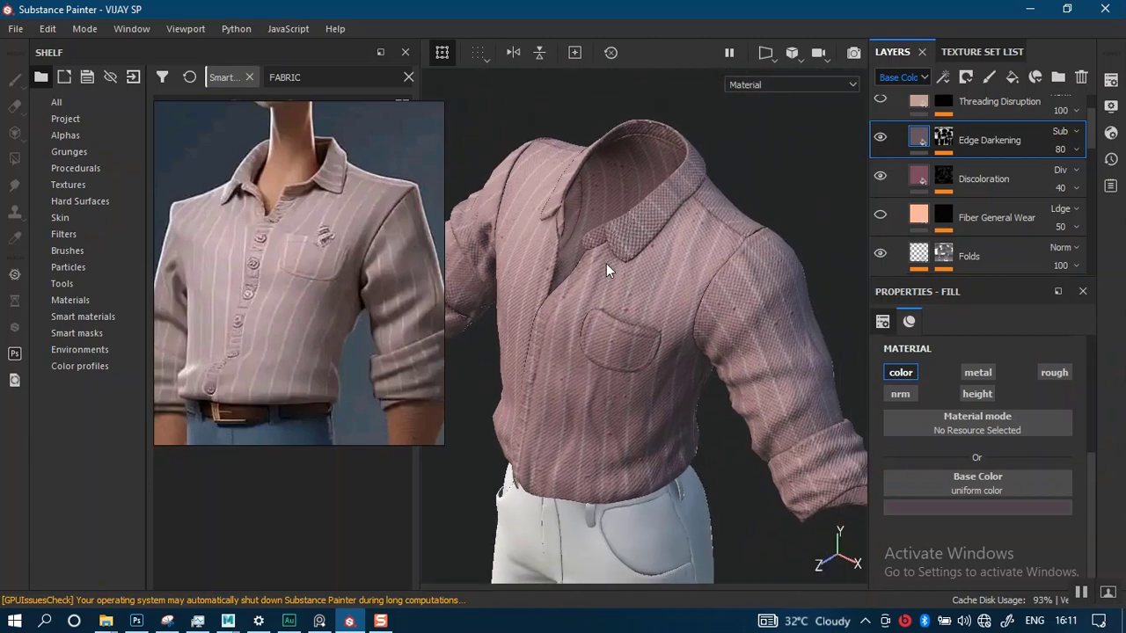
scroll(648, 338, up, 3)
alt+drag(648, 337, 665, 313)
scroll(665, 317, up, 5)
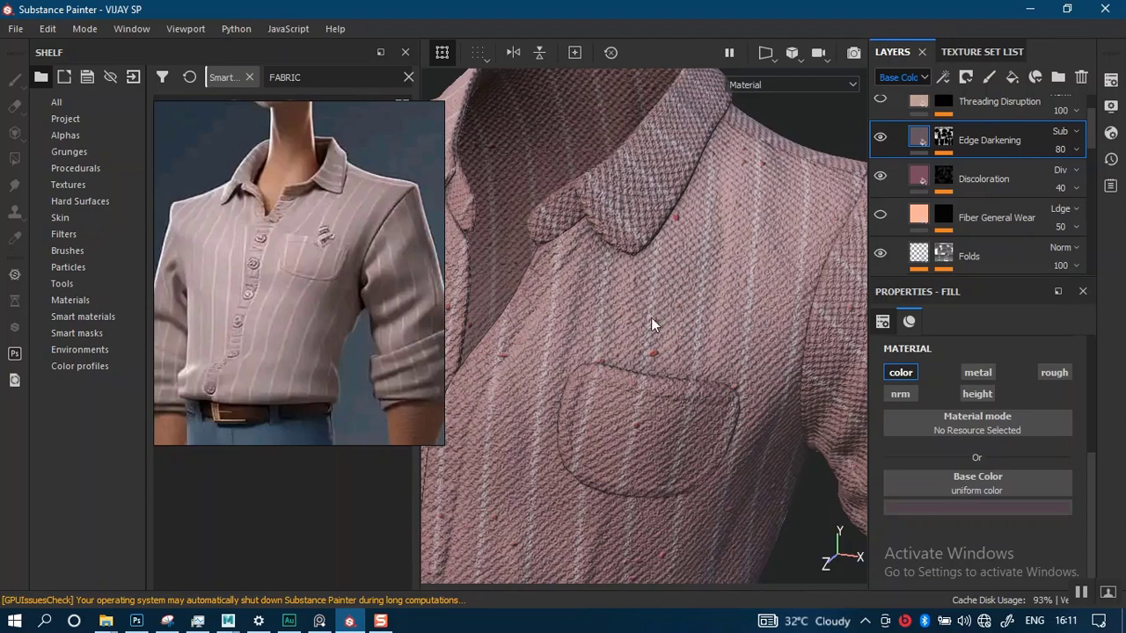
alt+drag(651, 317, 680, 371)
scroll(680, 371, down, 5)
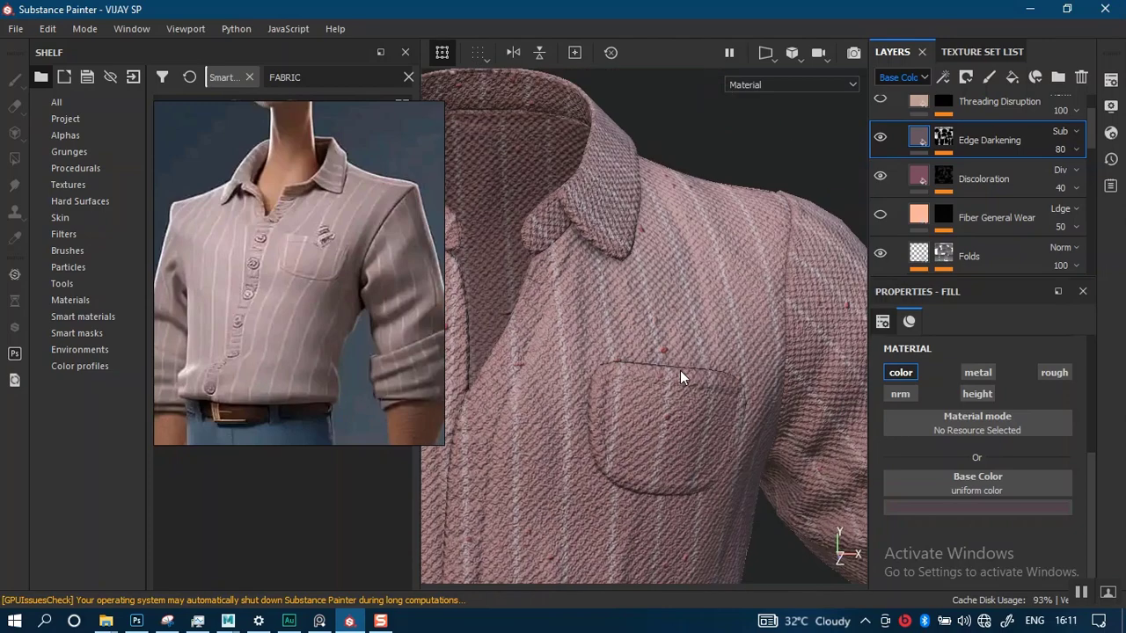
alt+middle_drag(648, 394, 660, 347)
scroll(660, 347, up, 3)
alt+middle_drag(649, 422, 698, 218)
scroll(669, 325, down, 2)
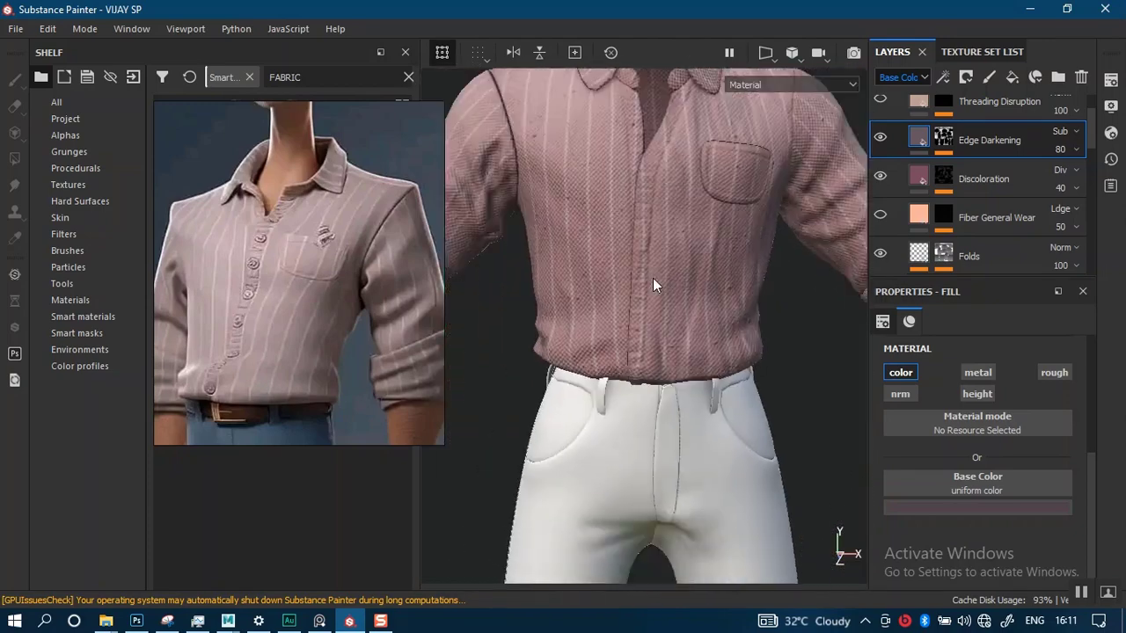
alt+drag(652, 278, 685, 245)
scroll(658, 309, up, 5)
alt+middle_drag(685, 245, 724, 349)
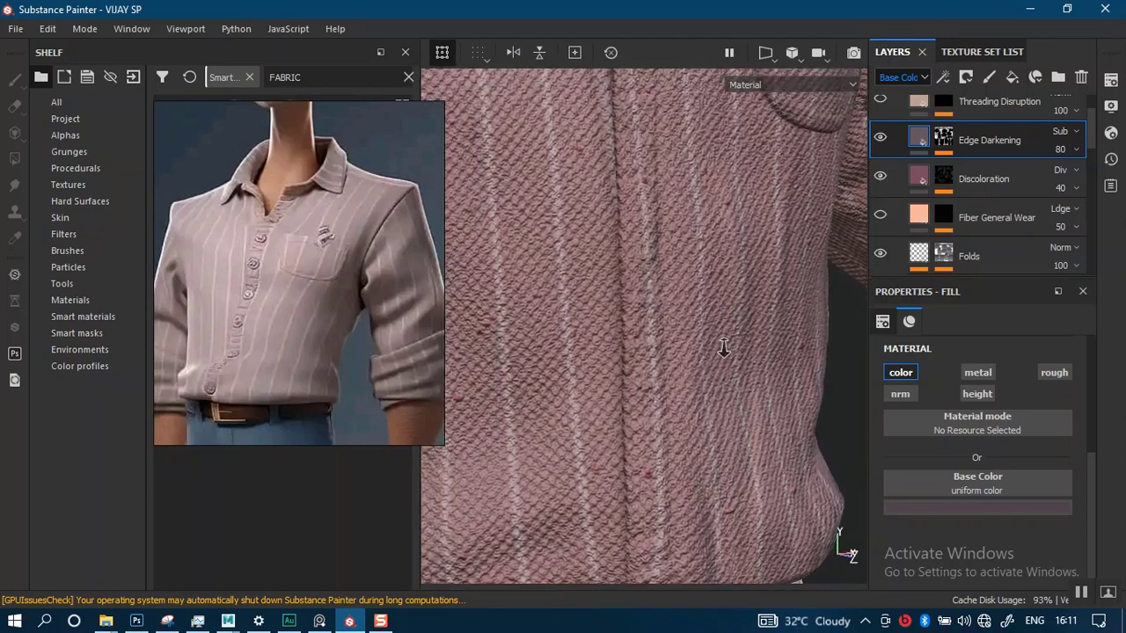
scroll(721, 352, up, 2)
alt+drag(716, 360, 709, 367)
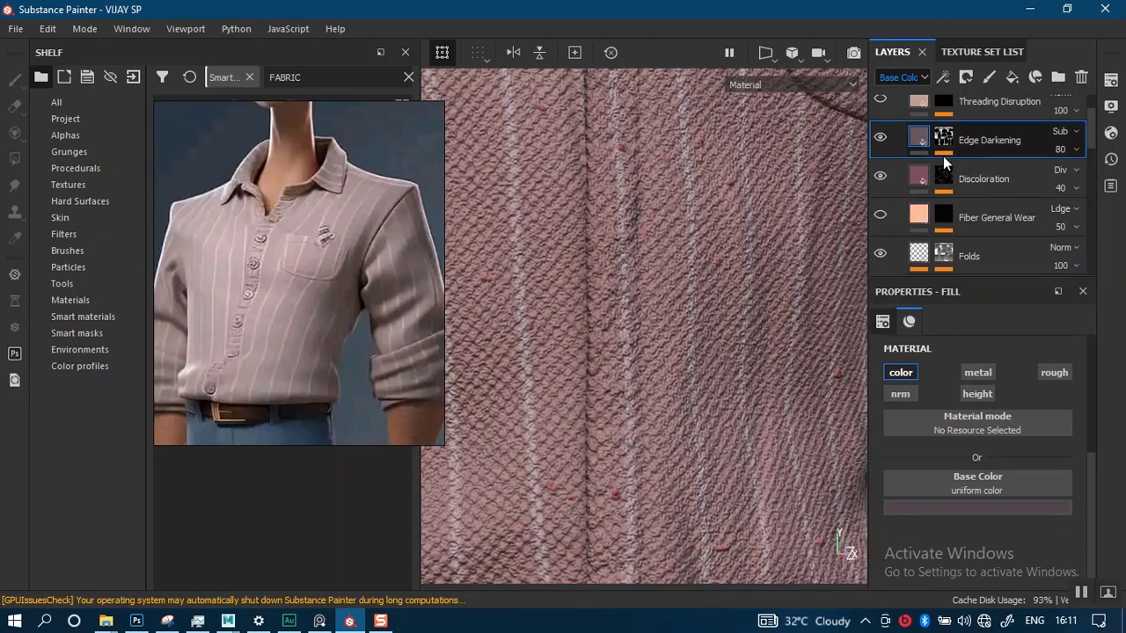
Toggle the visibility of the Edge Darkening, Fiber General Wear and Clumps layers to find the source of the red specks.
click(879, 138)
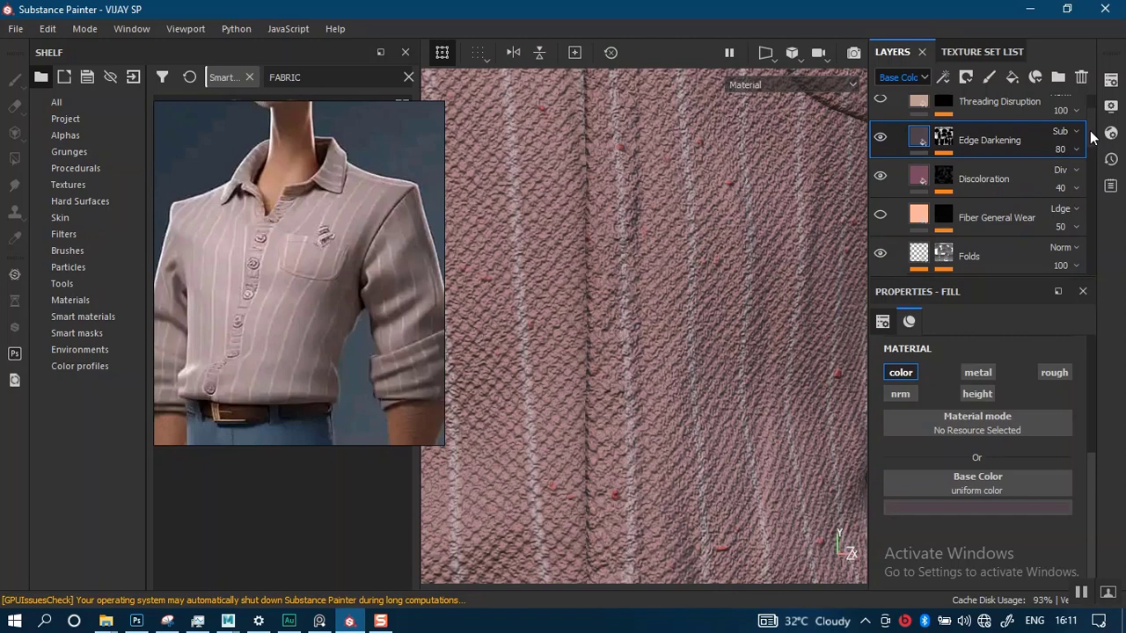
click(880, 218)
scroll(1093, 129, up, 1)
scroll(1090, 137, down, 1)
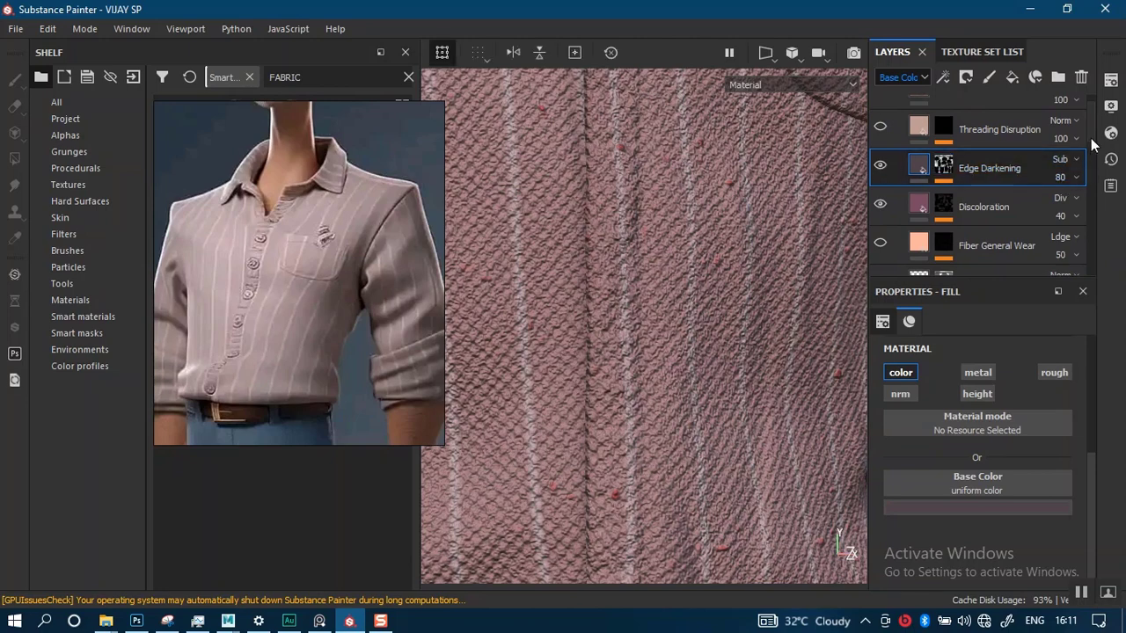
scroll(1090, 141, down, 3)
scroll(1090, 160, down, 5)
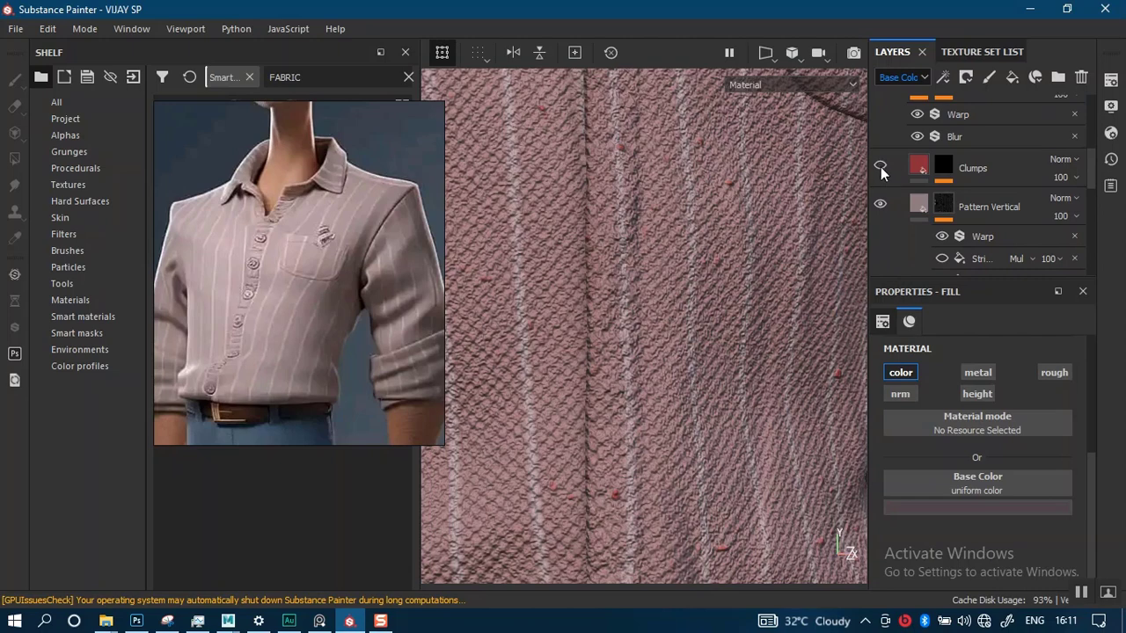
click(880, 167)
Sample the shirt fabric's color as the Clumps layer's base color, brighten it to value 0.353, and check the whole shirt.
click(924, 176)
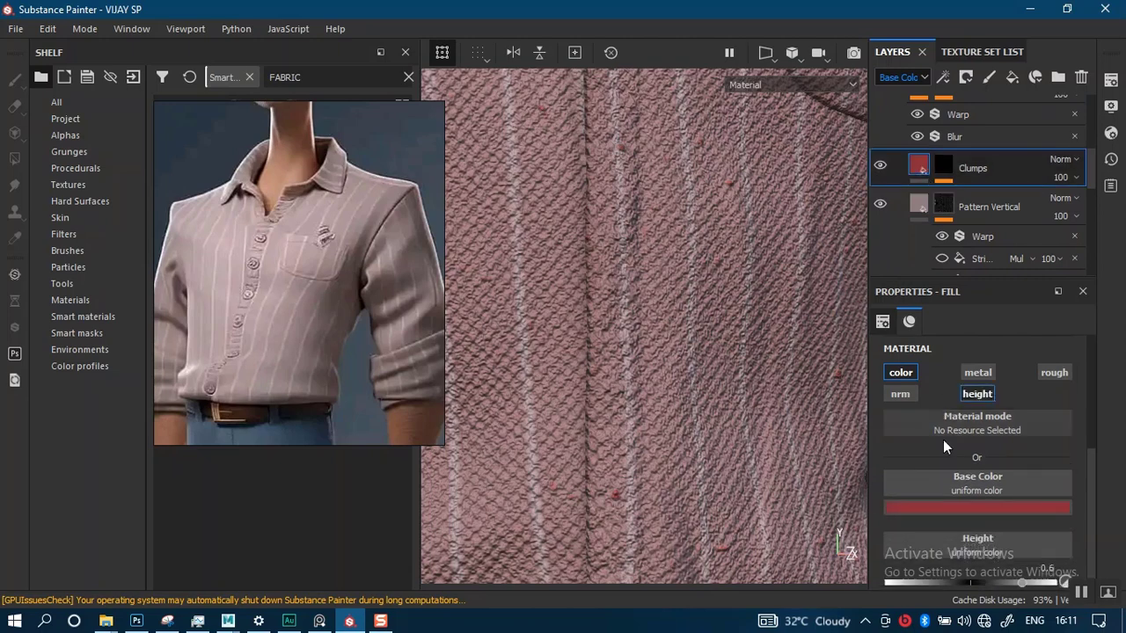
click(947, 507)
click(975, 446)
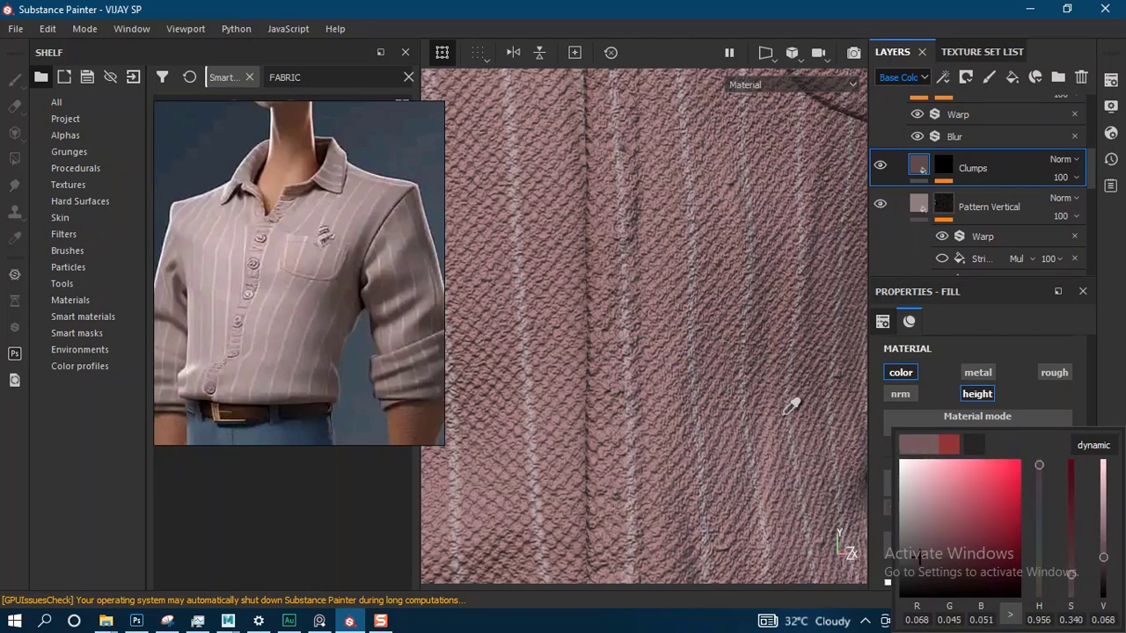
click(790, 406)
drag(1103, 534, 1104, 511)
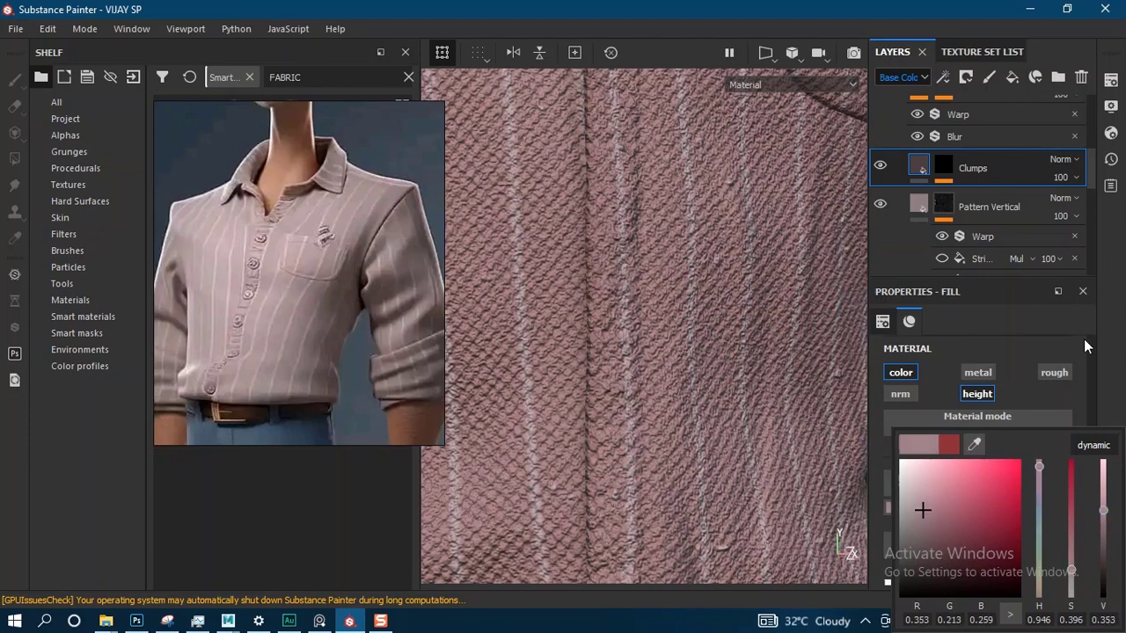
scroll(756, 387, down, 6)
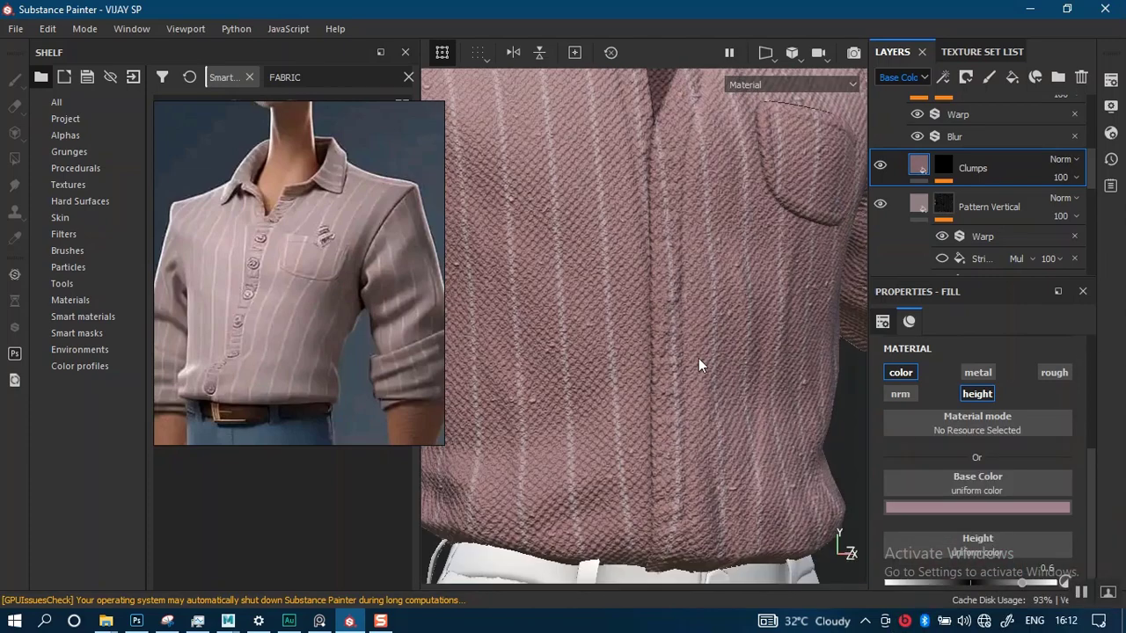
alt+drag(693, 227, 645, 382)
alt+right_drag(645, 382, 626, 343)
alt+drag(628, 343, 633, 366)
alt+middle_drag(633, 365, 647, 358)
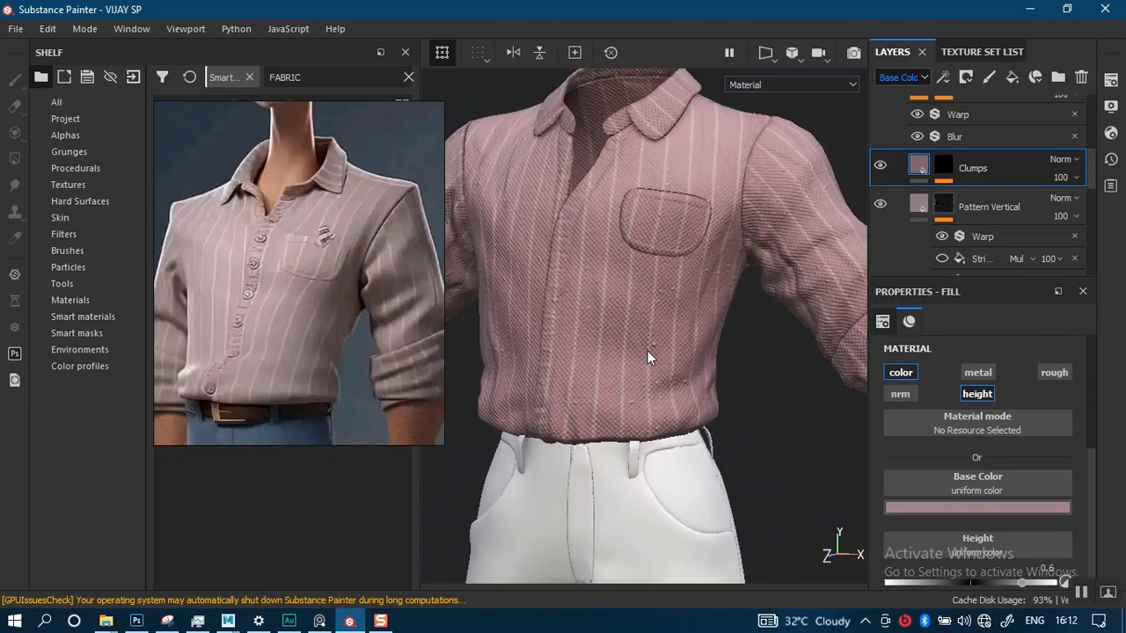
Select and show the BUTTONS_MAT texture set, and delete its empty Layer 1.
click(959, 50)
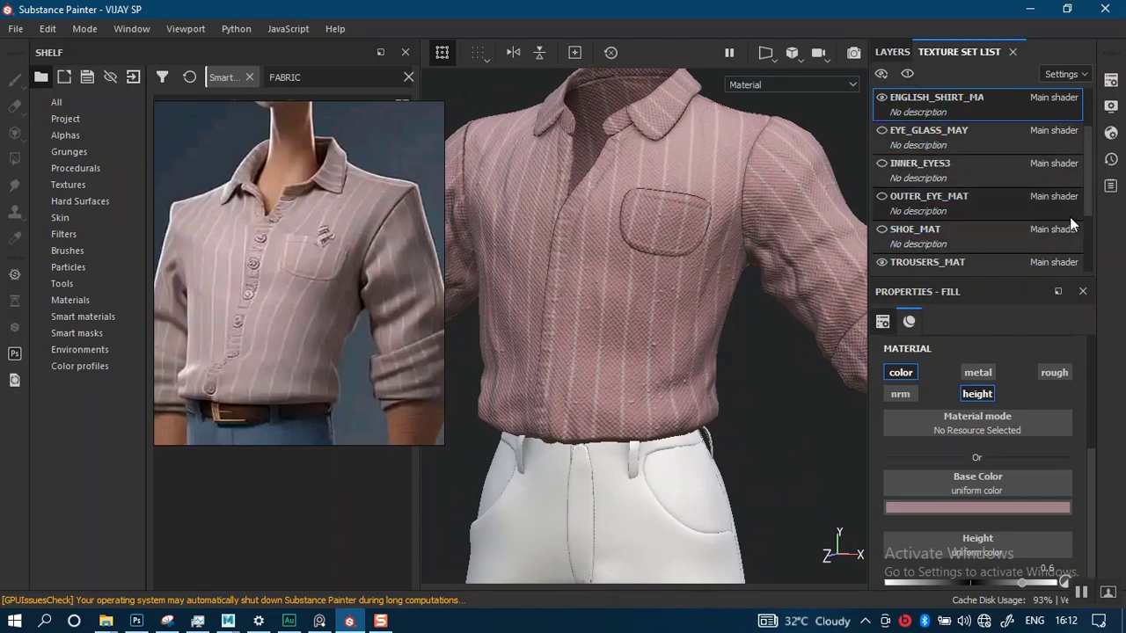
scroll(1087, 171, up, 2)
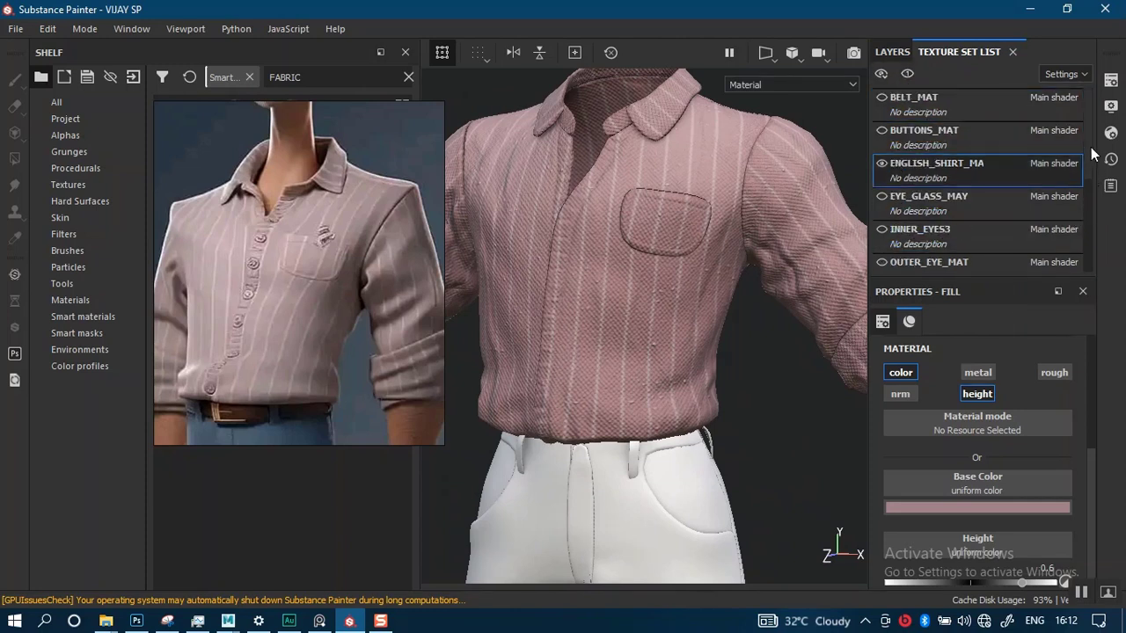
click(890, 131)
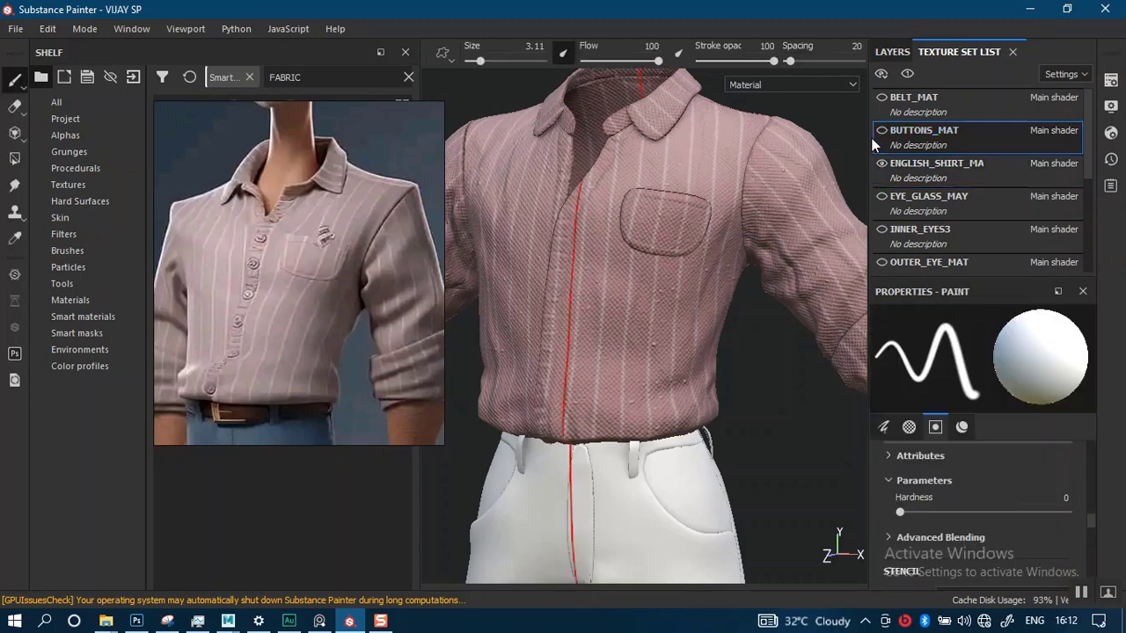
click(877, 102)
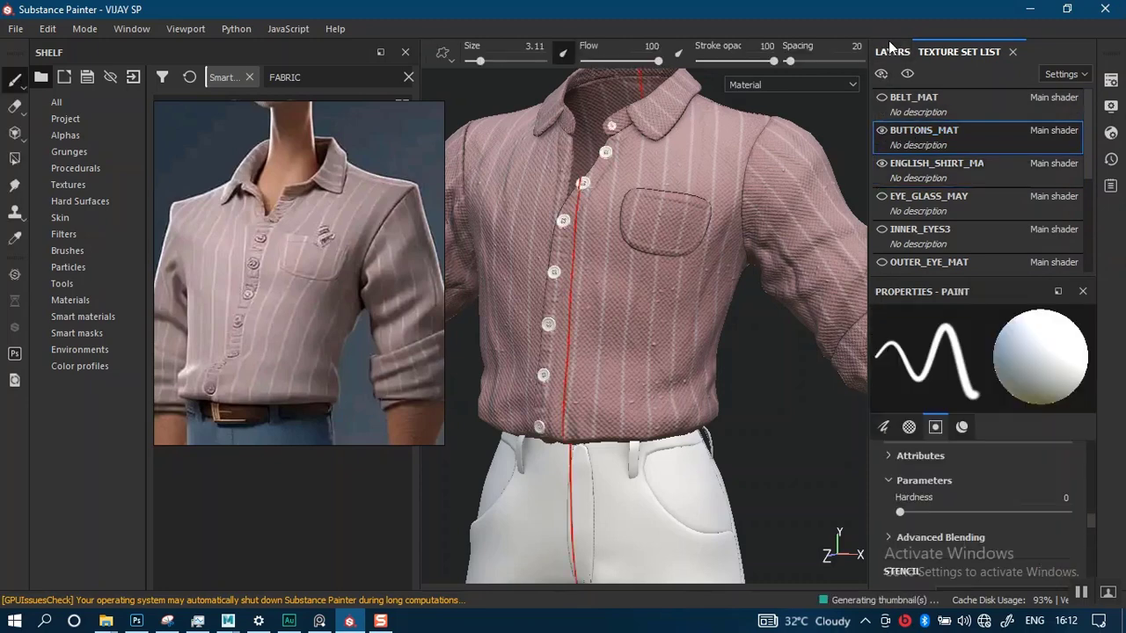
click(891, 51)
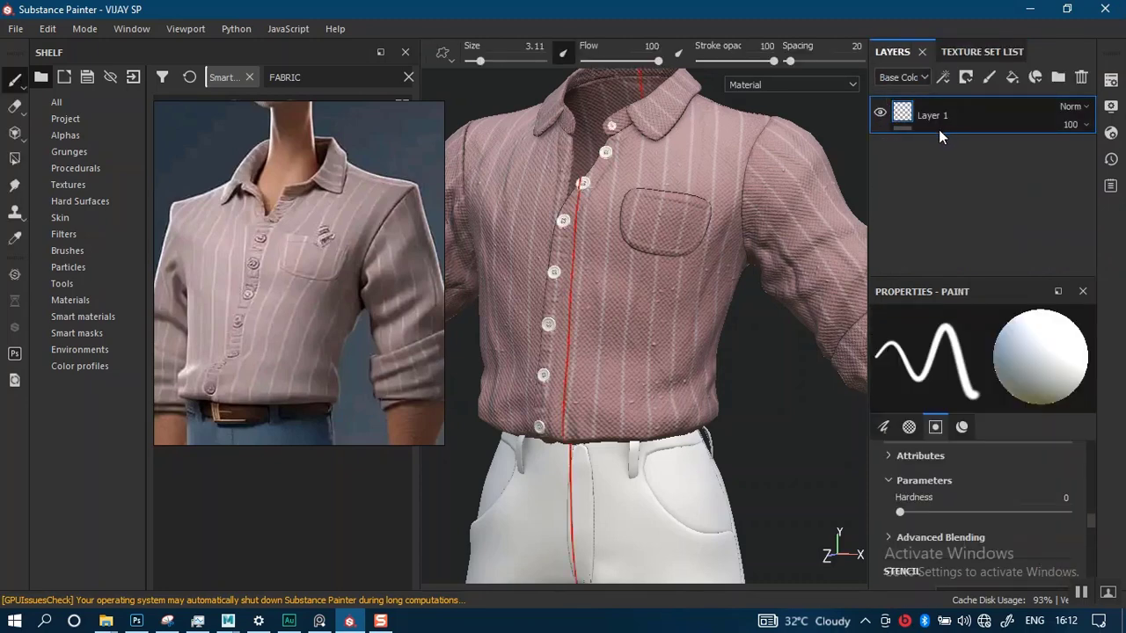
key(Delete)
Move the reference image off the shelf and apply the Fabric Super Hero smart material to the buttons.
drag(222, 323, 755, 49)
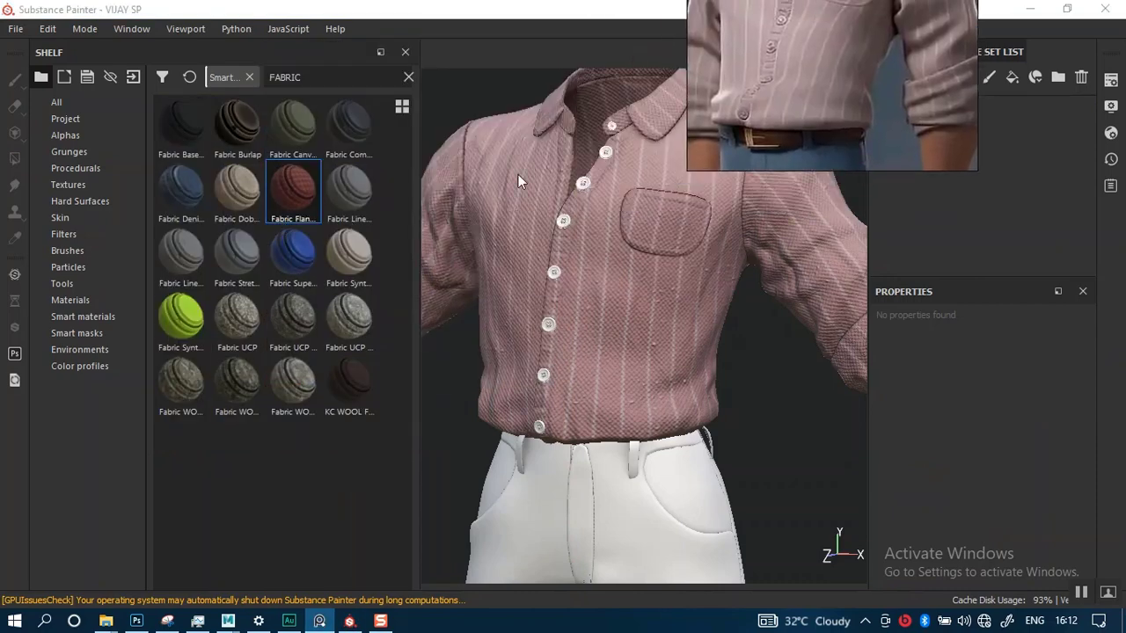
scroll(571, 308, up, 5)
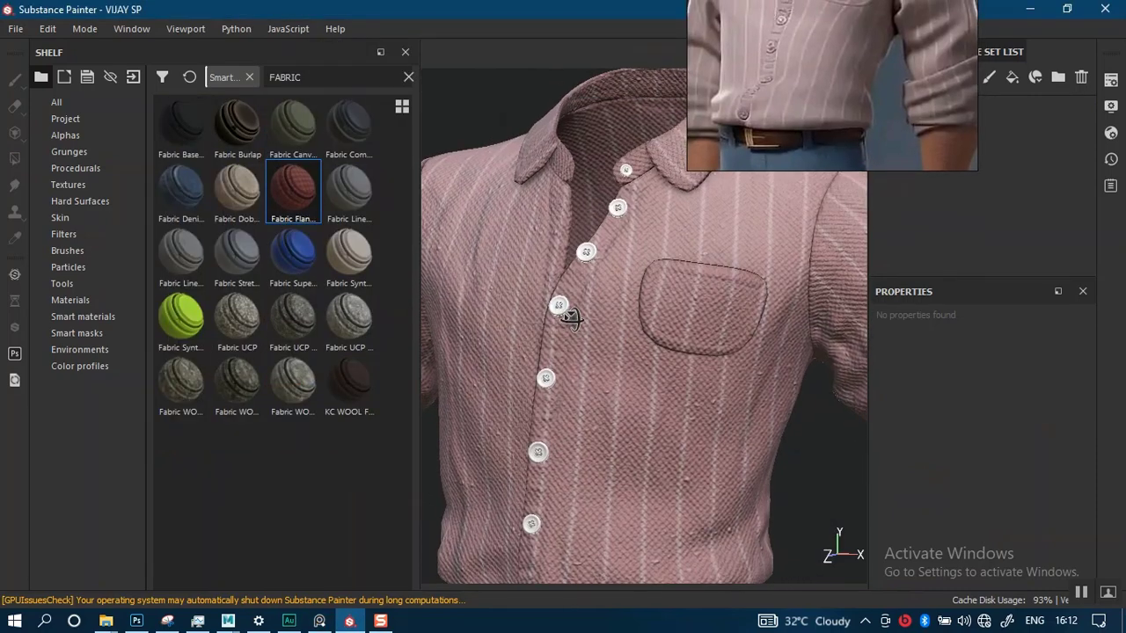
double_click(290, 77)
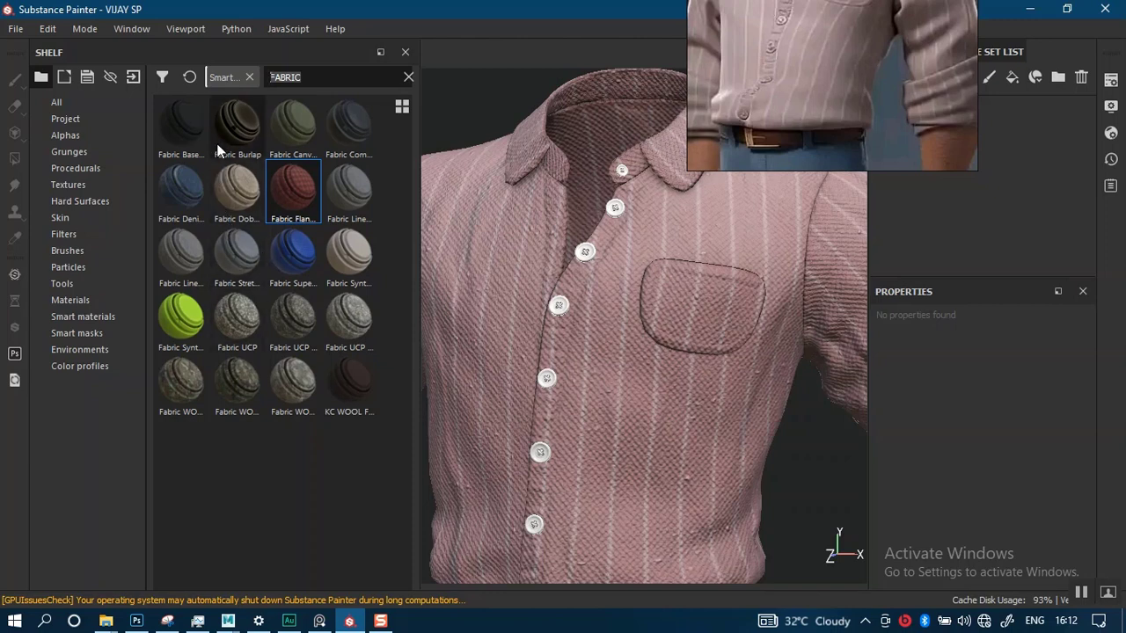
click(282, 258)
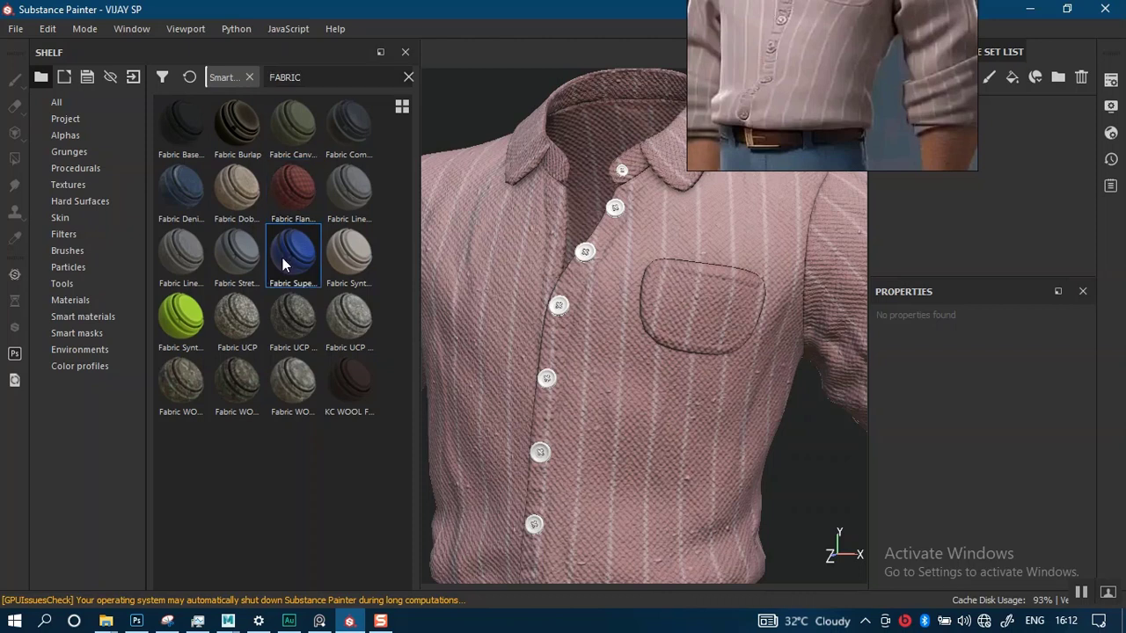
mouse_move(283, 258)
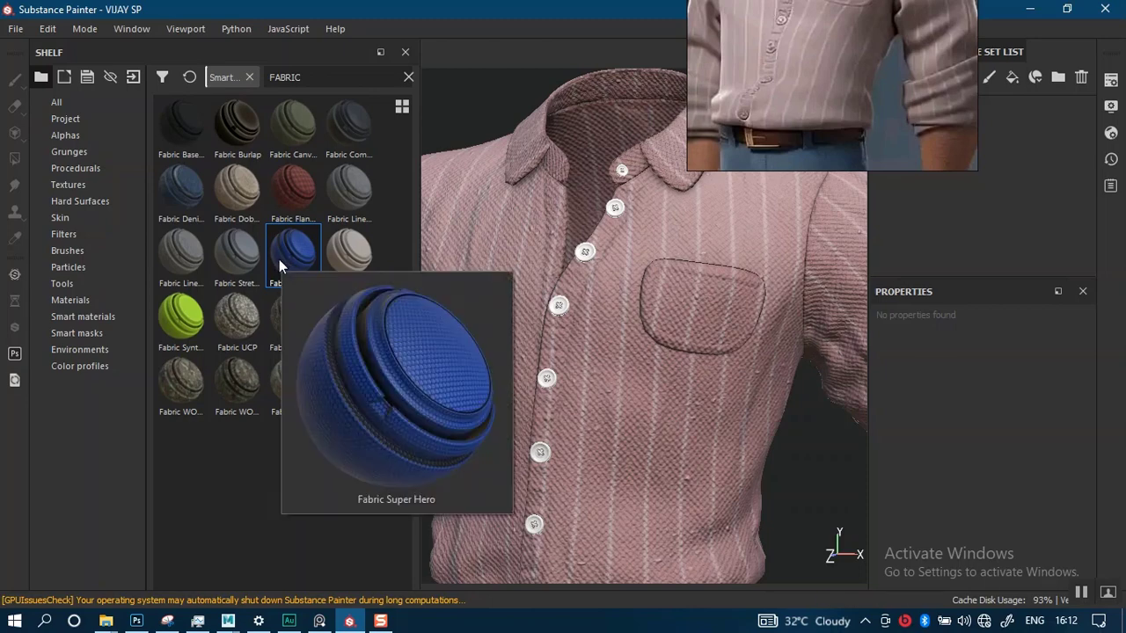
drag(281, 257, 1034, 175)
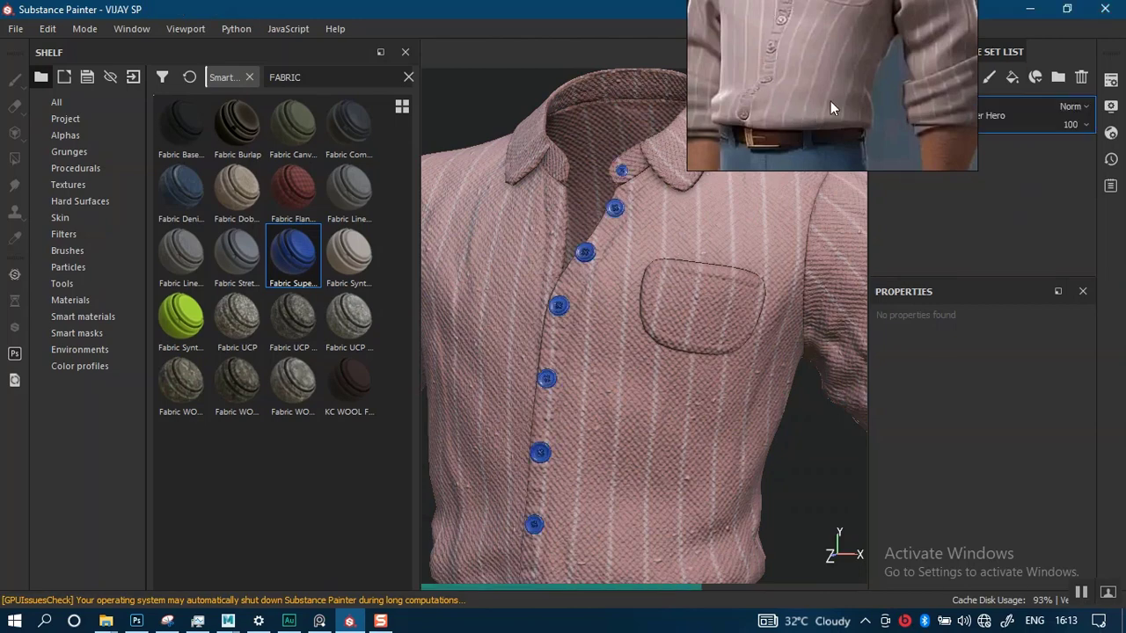
Move the reference image back away from the layer stack and examine a shirt button up close.
mouse_move(830, 101)
right_down()
mouse_move(523, 173)
mouse_move(307, 256)
mouse_move(194, 256)
right_up()
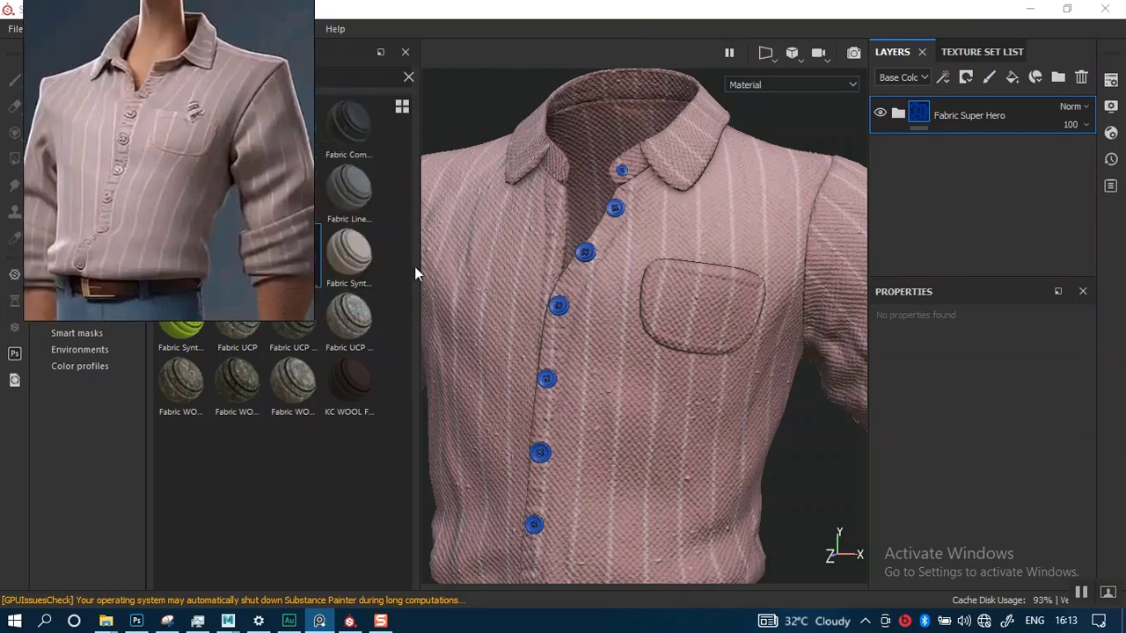
mouse_move(575, 430)
alt+right_down()
mouse_move(576, 452)
mouse_move(547, 322)
alt+right_up()
mouse_move(547, 323)
alt+middle_down()
mouse_move(581, 254)
mouse_move(597, 180)
alt+middle_up()
alt+drag(603, 322, 562, 296)
alt+right_drag(563, 296, 553, 390)
alt+middle_drag(554, 389, 578, 357)
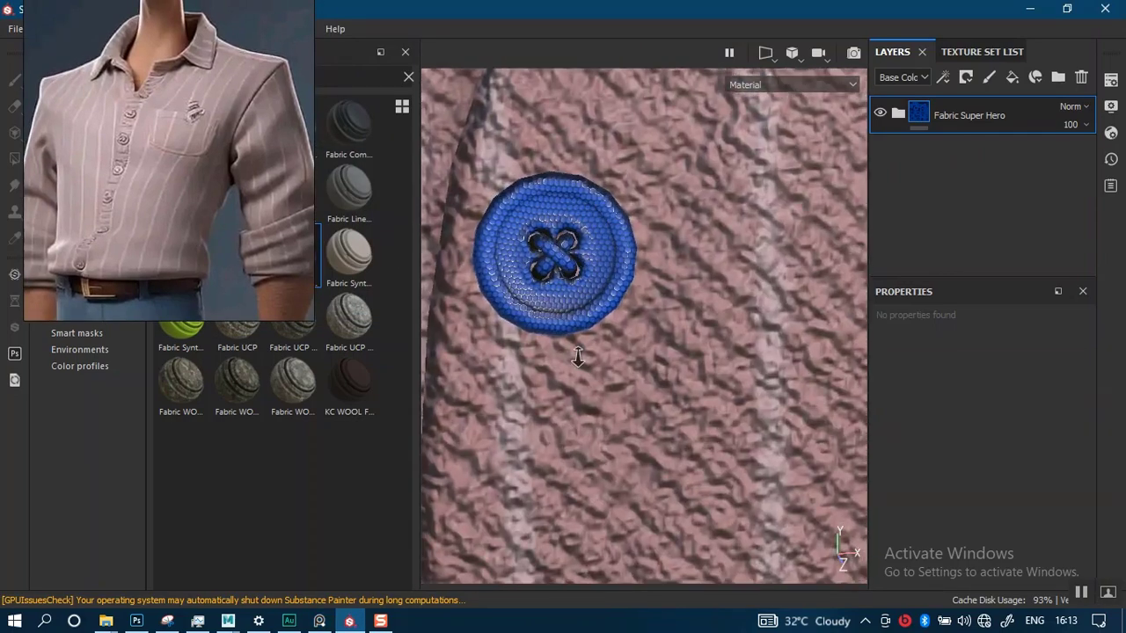
Examine a shirt button's hexagon-patterned surface up close, and check the buttons' thickness and fit against the placket from the side.
alt+drag(578, 356, 624, 213)
alt+shift+drag(536, 362, 585, 360)
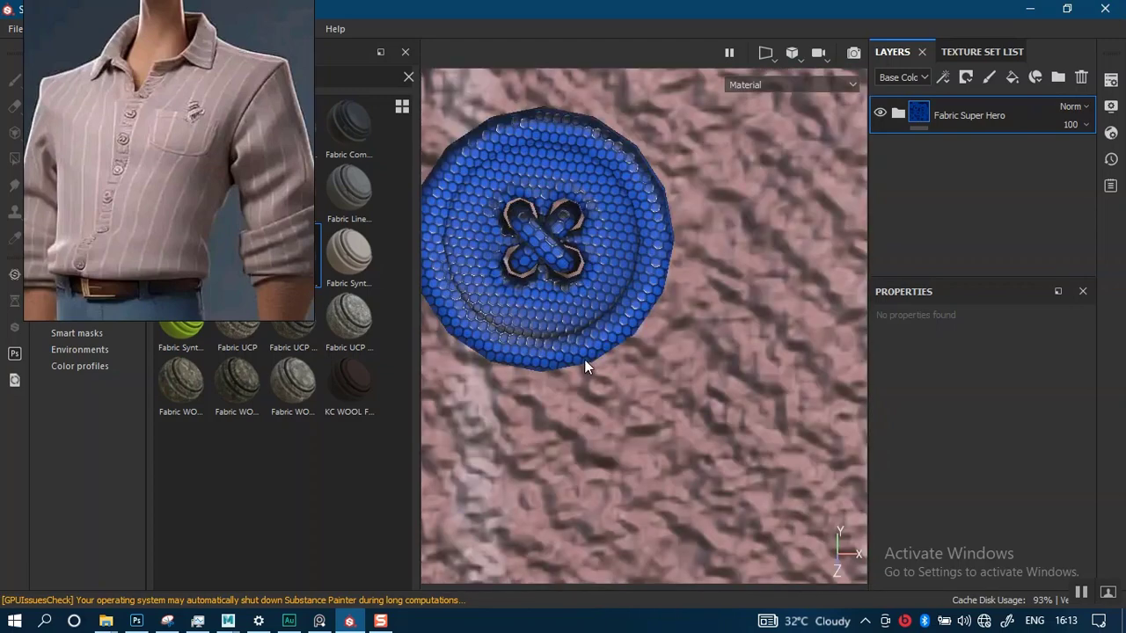
alt+right_drag(585, 361, 621, 97)
alt+drag(591, 323, 786, 302)
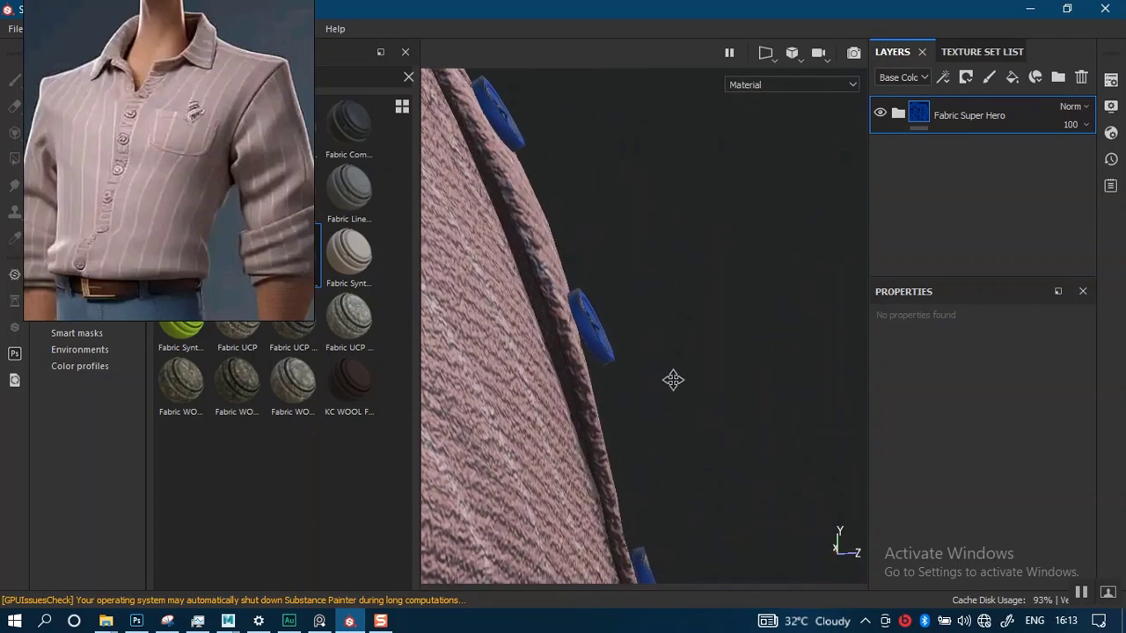
alt+drag(673, 379, 638, 312)
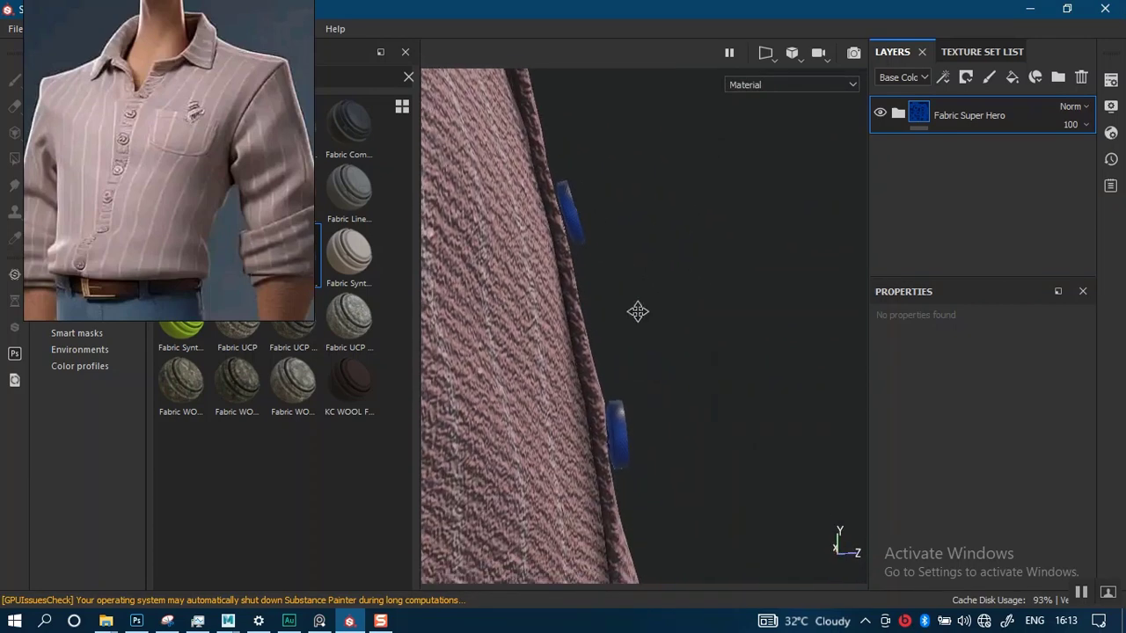
alt+middle_drag(638, 311, 646, 400)
alt+right_drag(647, 400, 645, 519)
alt+middle_drag(651, 519, 646, 342)
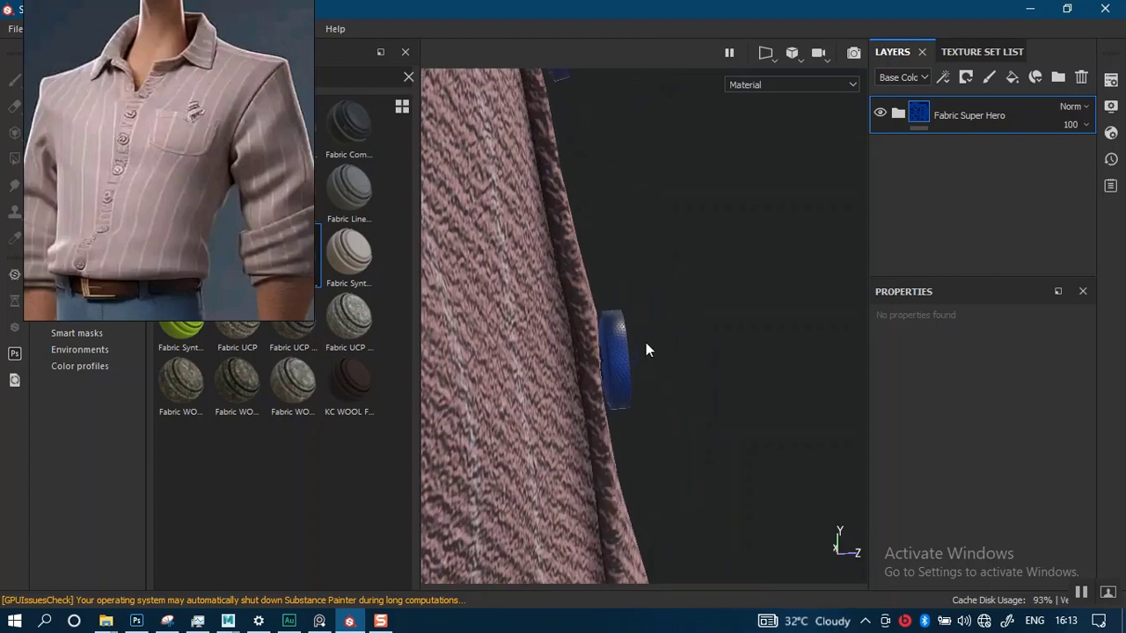
alt+drag(645, 342, 458, 339)
alt+right_drag(607, 264, 622, 87)
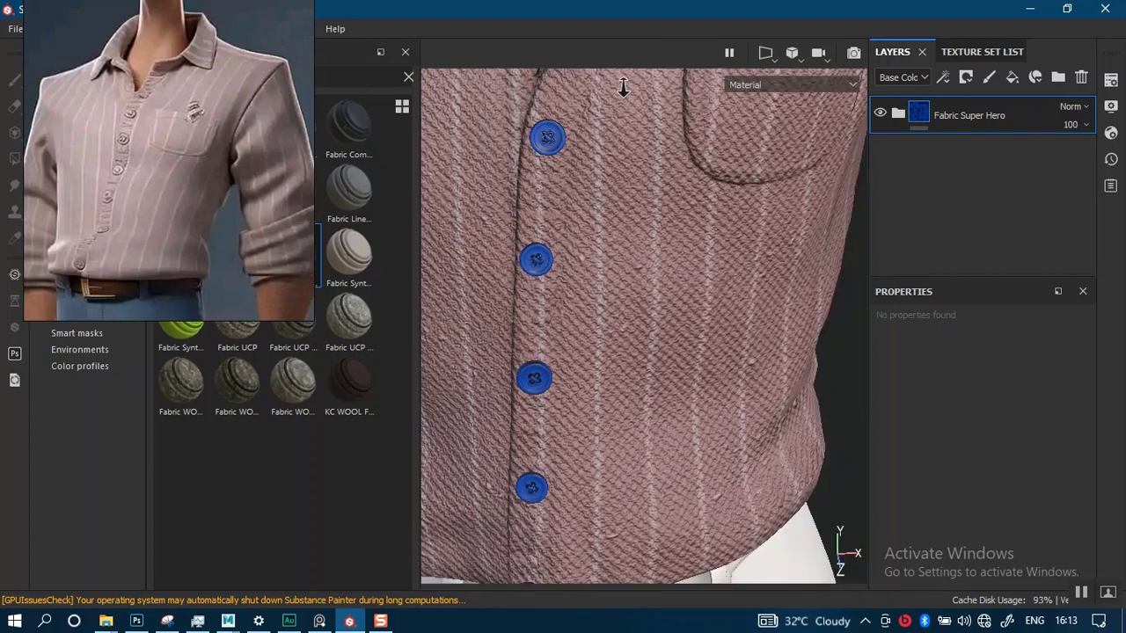
Inspect the upper buttons near the collar and pocket, and compare the whole shirt front under different lighting directions.
alt+drag(623, 87, 510, 297)
alt+right_drag(605, 488, 570, 574)
alt+middle_drag(564, 402, 569, 312)
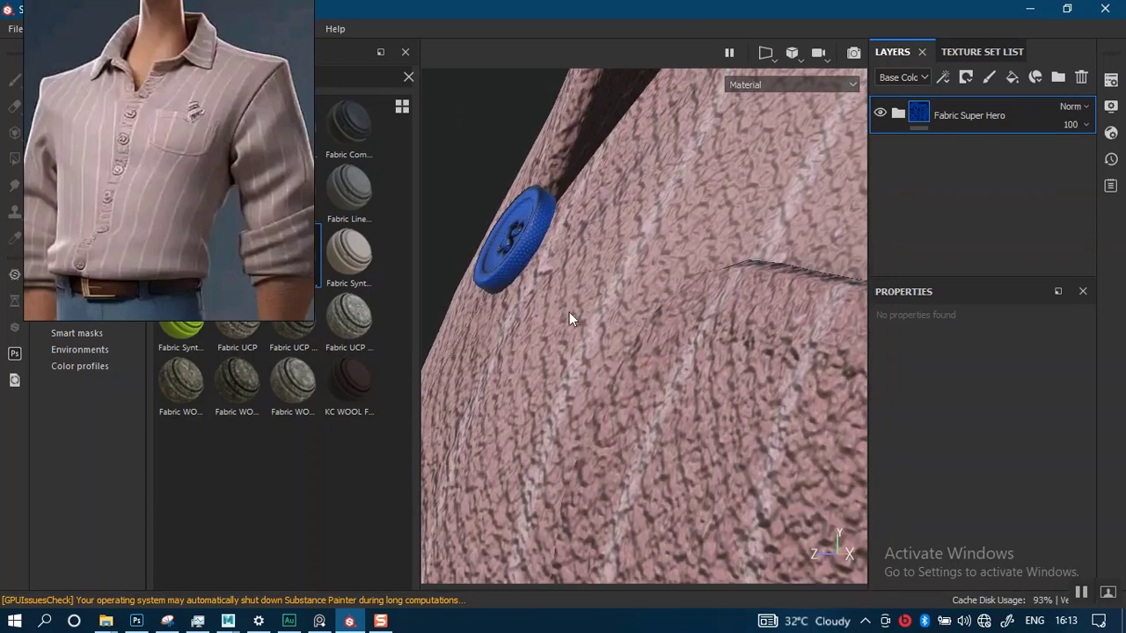
alt+drag(569, 314, 619, 77)
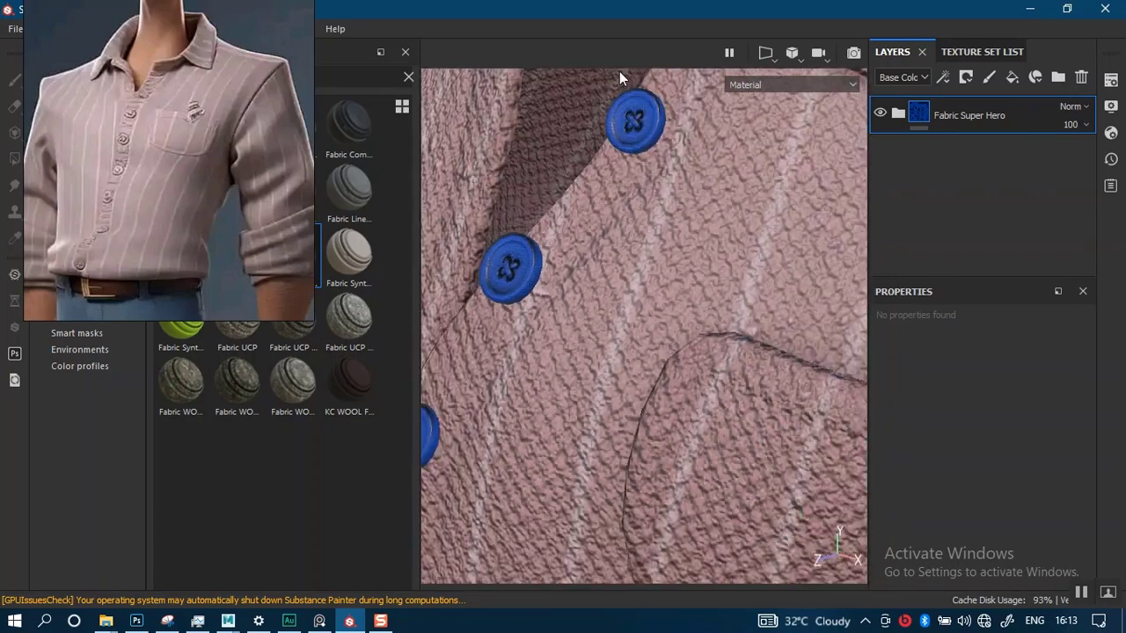
alt+right_drag(774, 431, 610, 325)
alt+right_drag(774, 387, 527, 245)
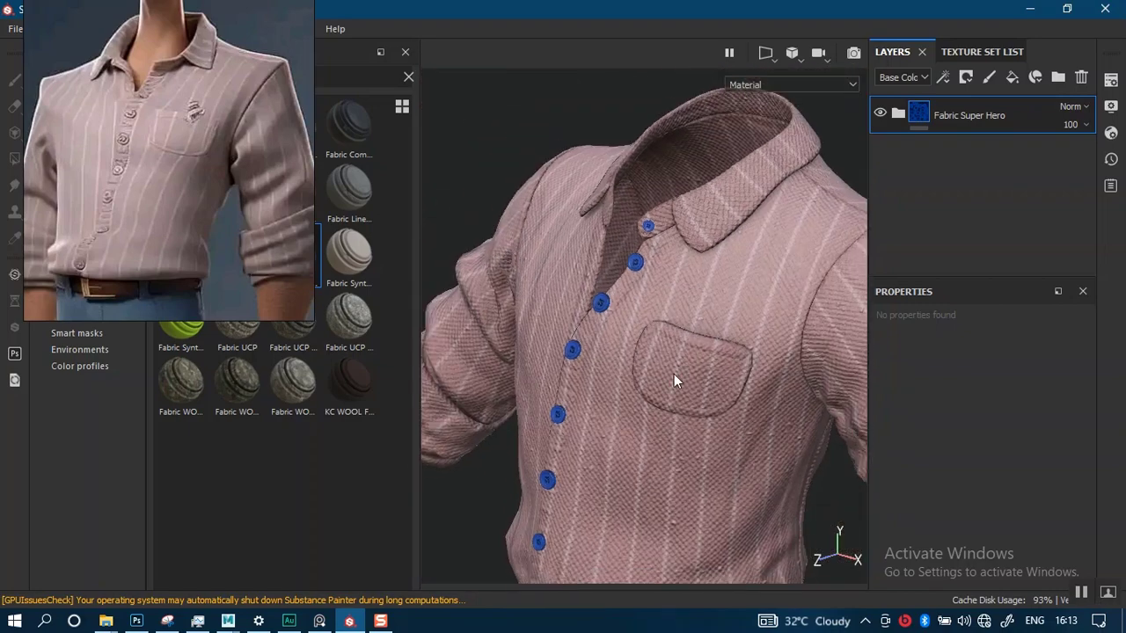
alt+drag(673, 380, 696, 306)
shift+right_drag(721, 307, 695, 307)
alt+middle_drag(606, 337, 653, 322)
shift+right_drag(652, 329, 609, 324)
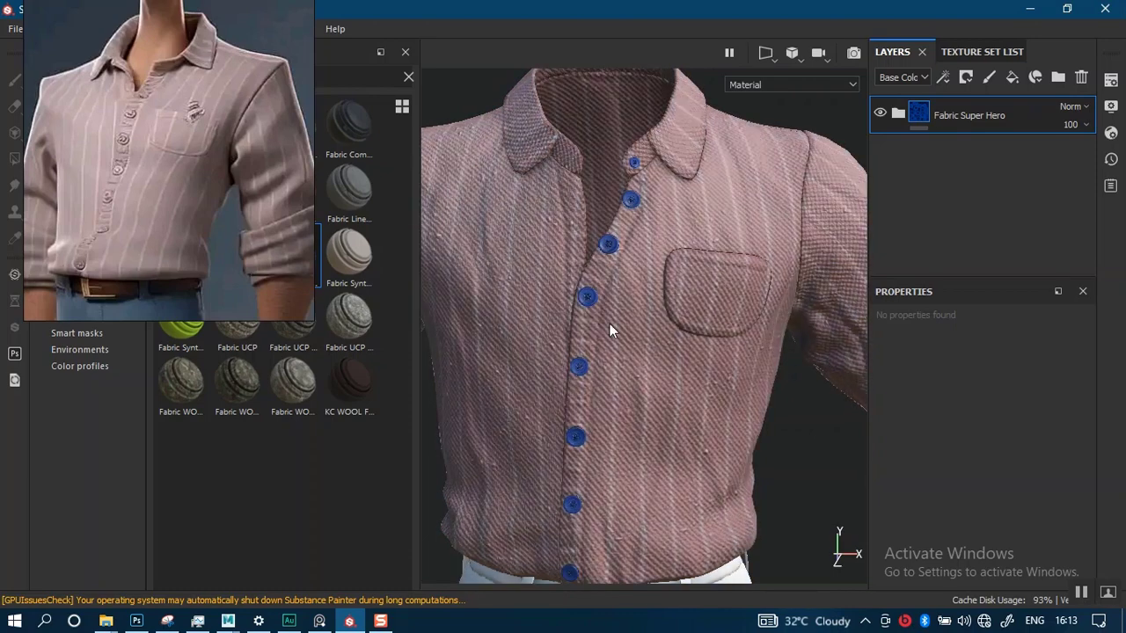
Expand the Fabric Super Hero folder, set its Base Color layer to a neutral near-black, and check the buttons up close.
click(897, 112)
drag(1095, 211, 1092, 255)
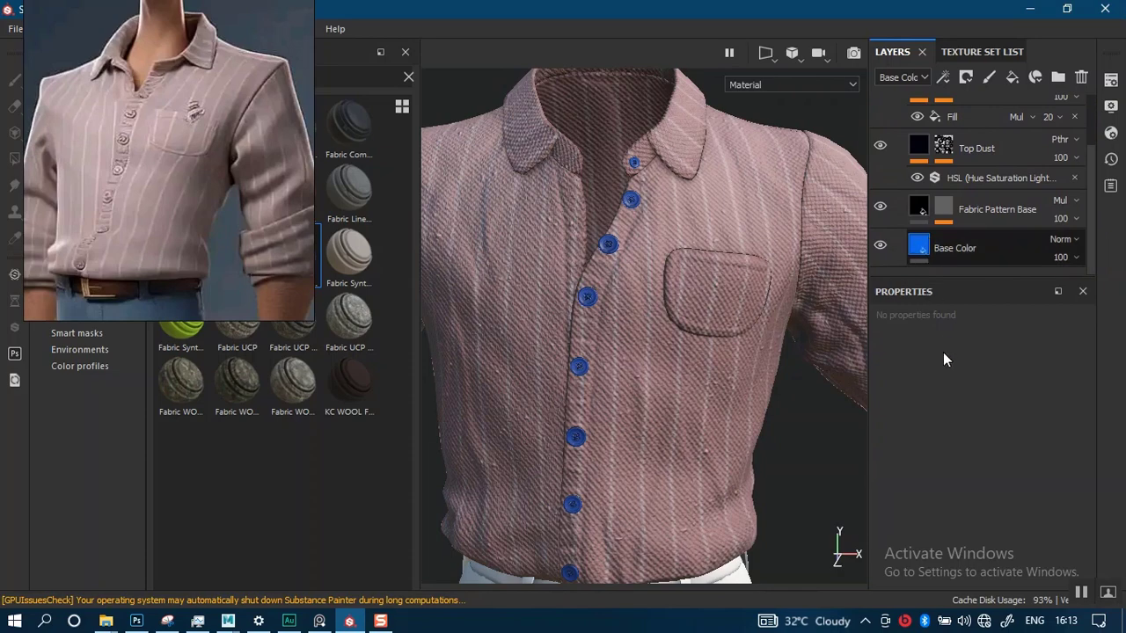
click(972, 507)
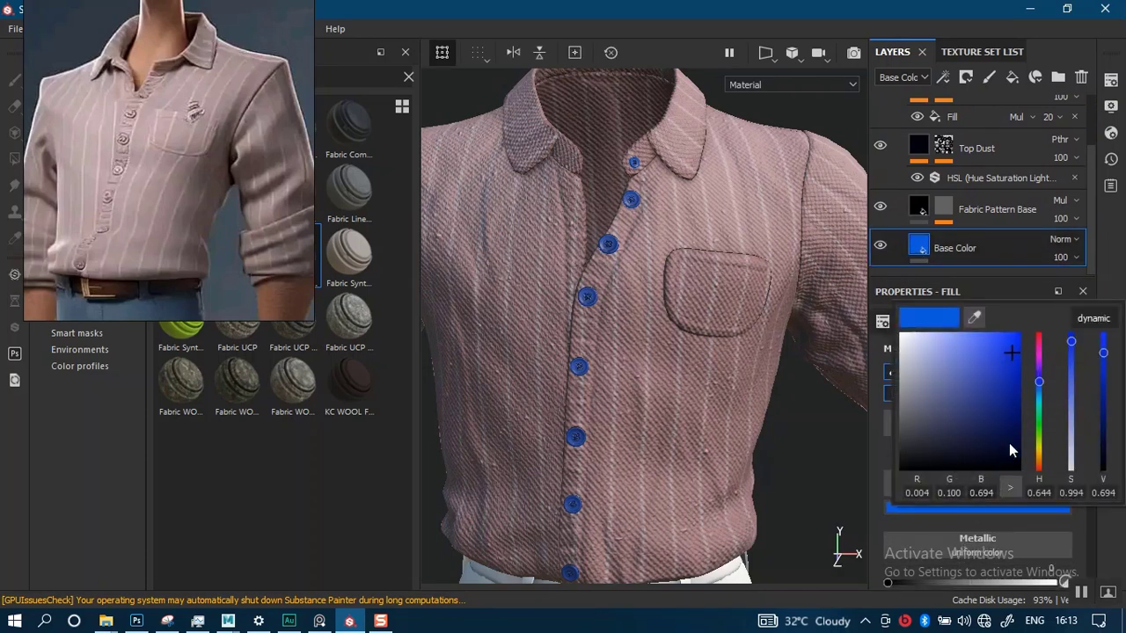
drag(1010, 450, 1011, 464)
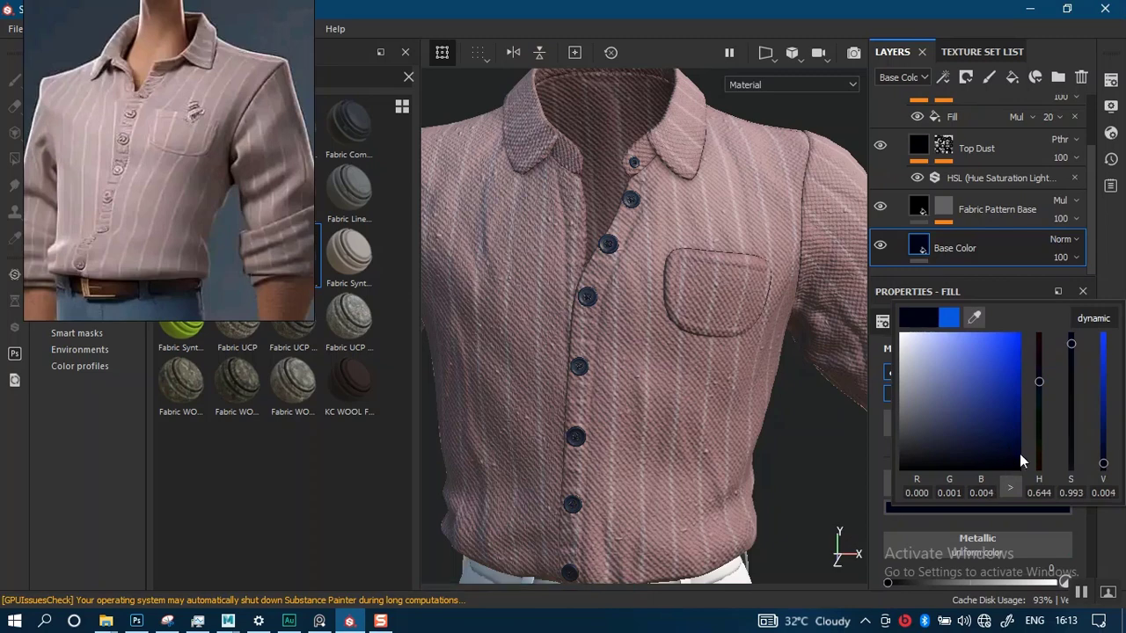
click(1069, 395)
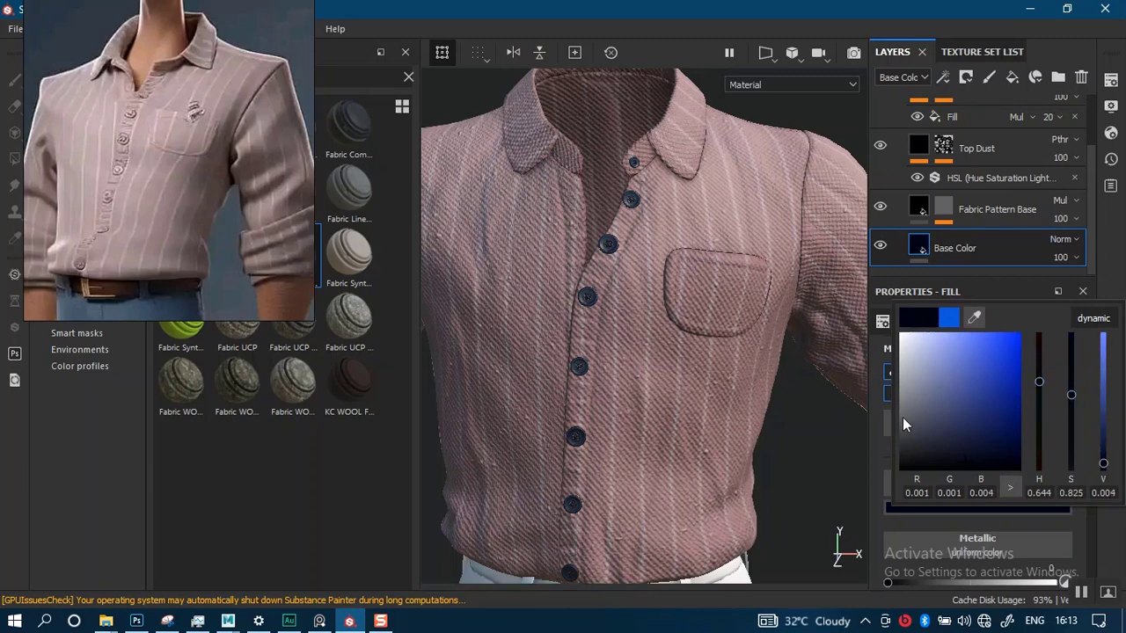
drag(903, 419, 904, 462)
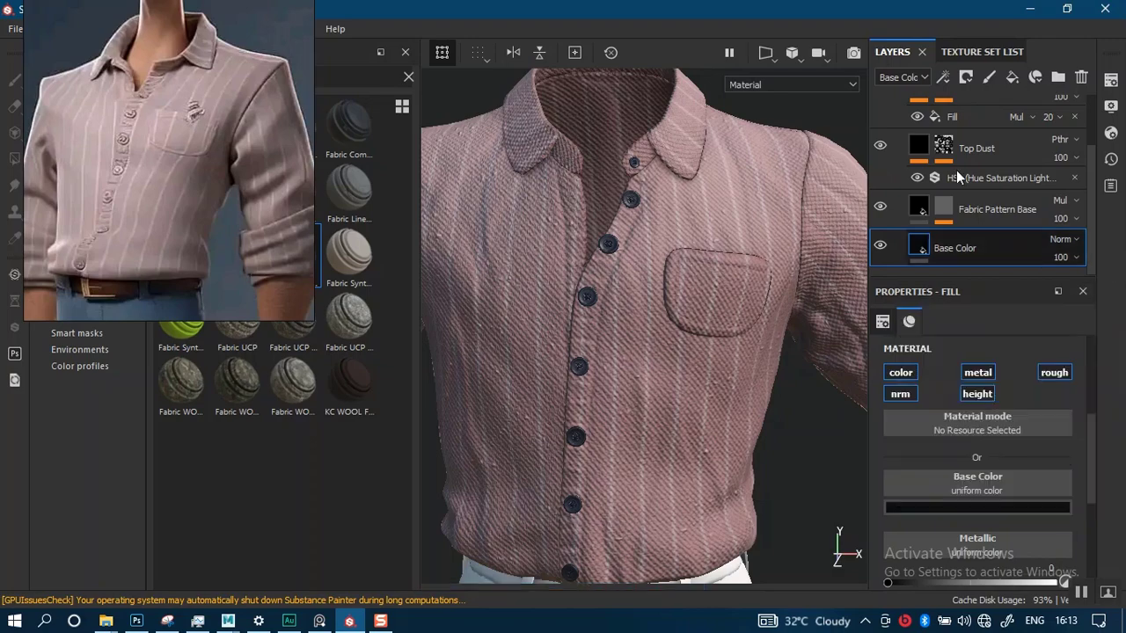
scroll(629, 454, up, 5)
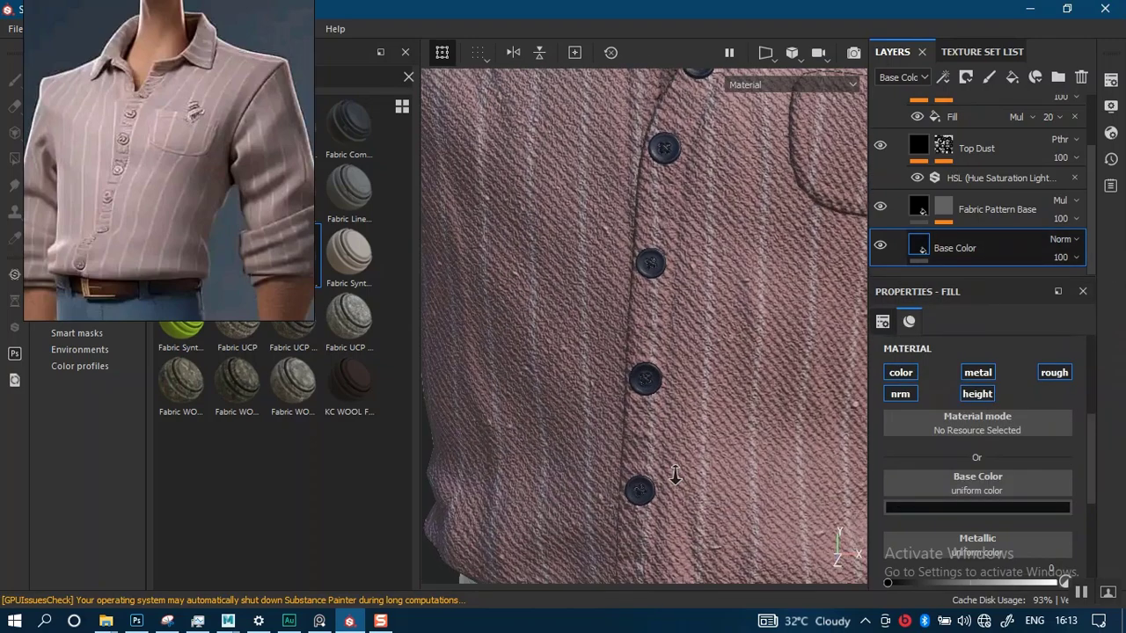
scroll(674, 475, up, 3)
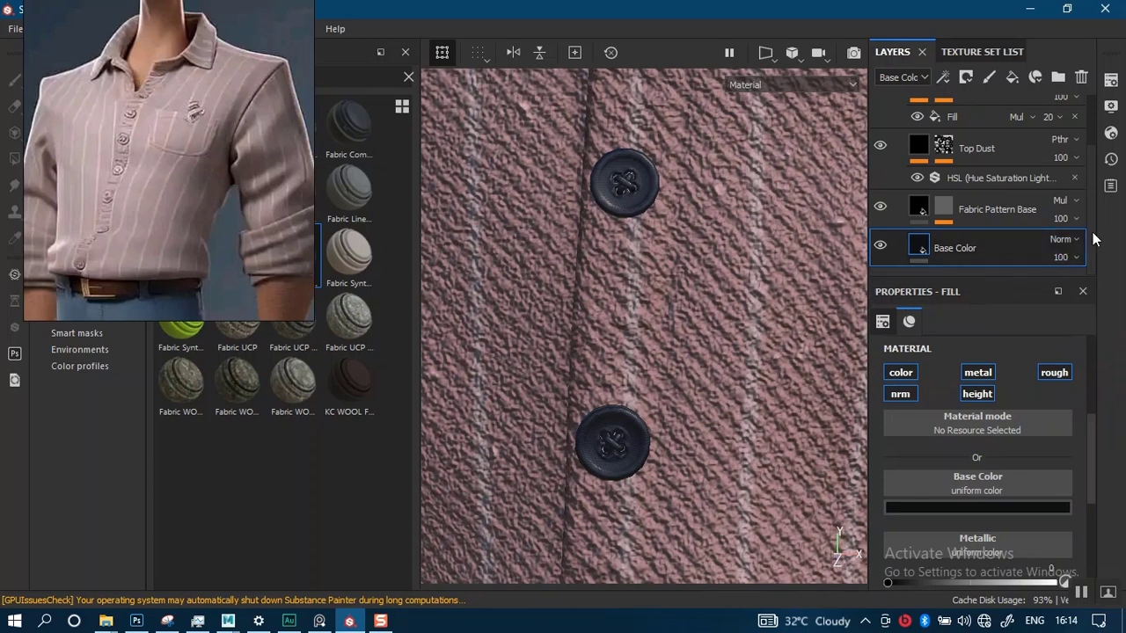
scroll(1094, 239, up, 2)
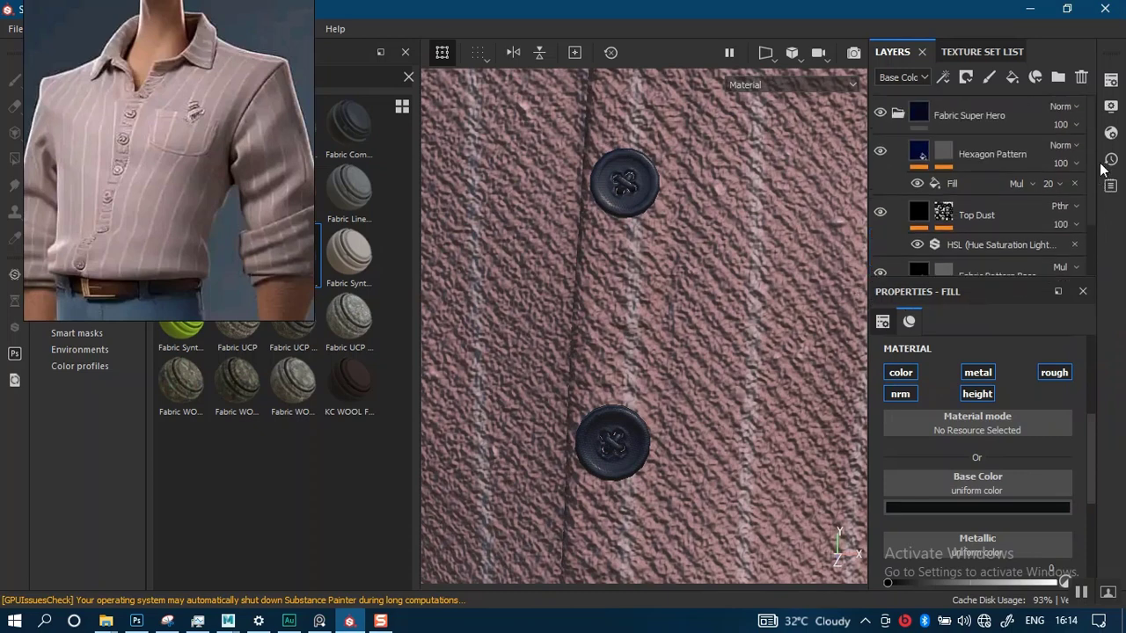
Hide the Hexagon Pattern layer in the Fabric Super Hero group and inspect the shirt buttons up close.
click(879, 151)
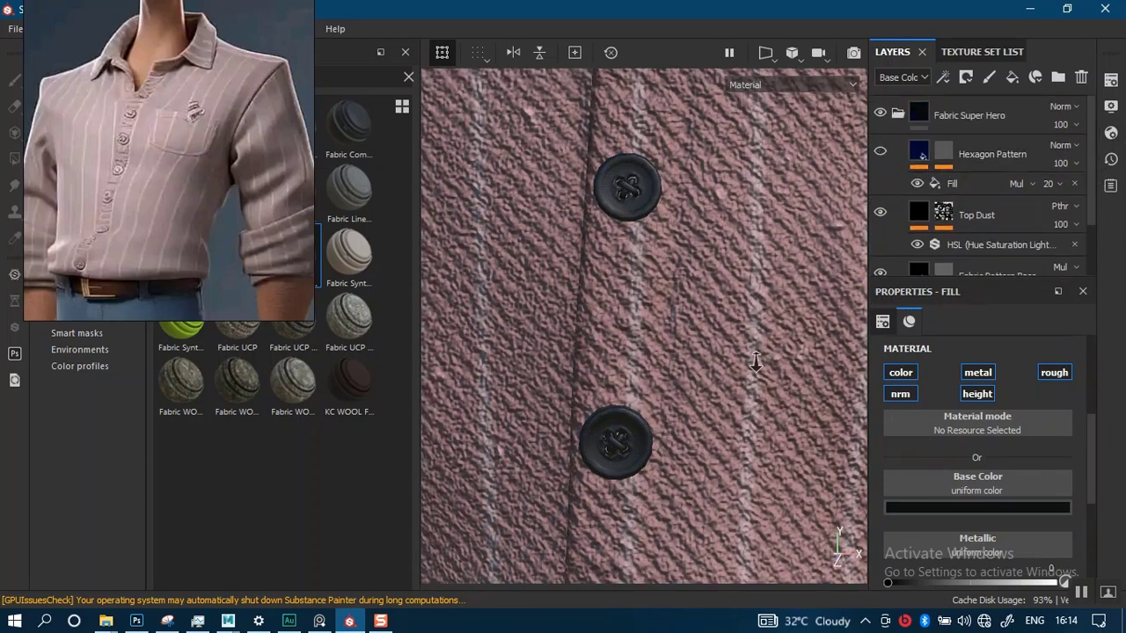
scroll(755, 360, down, 5)
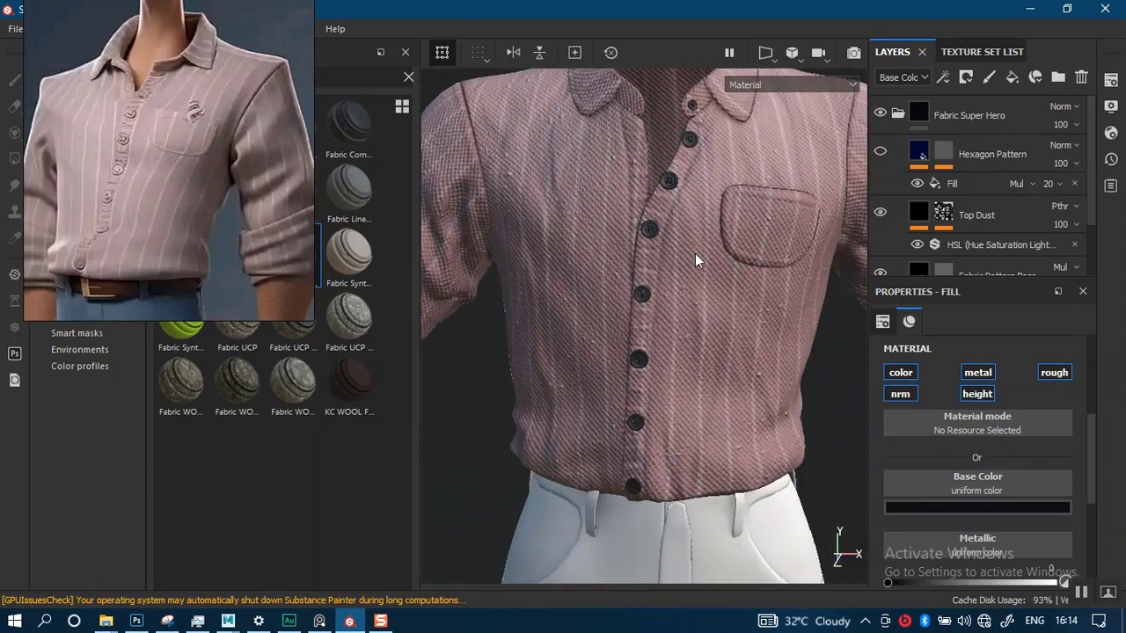
alt+drag(695, 261, 701, 380)
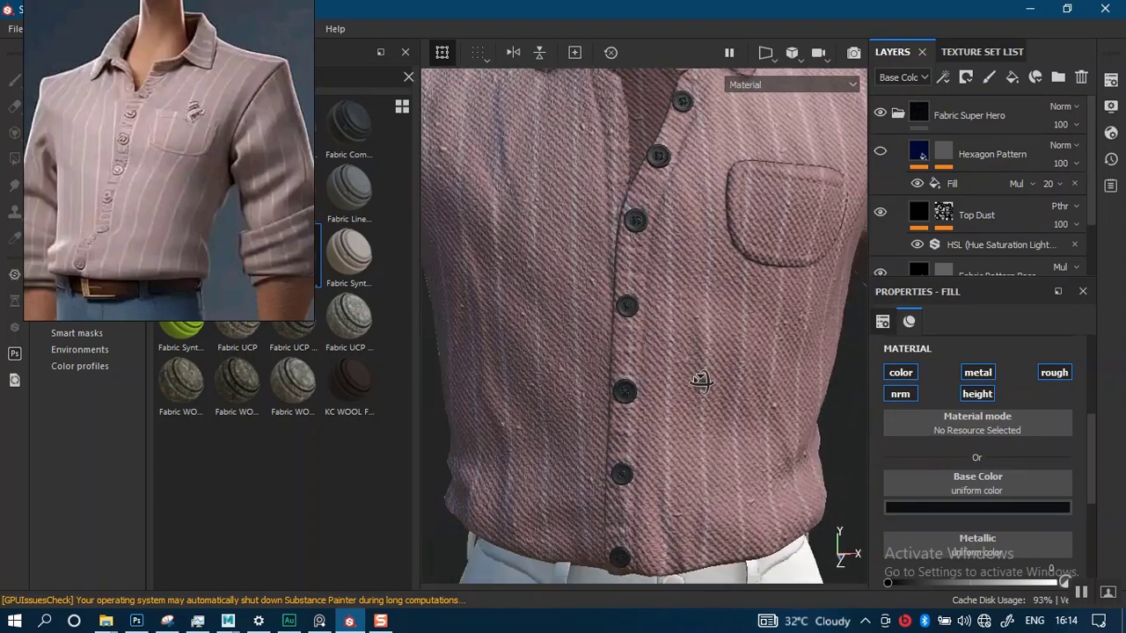
alt+right_drag(701, 381, 688, 543)
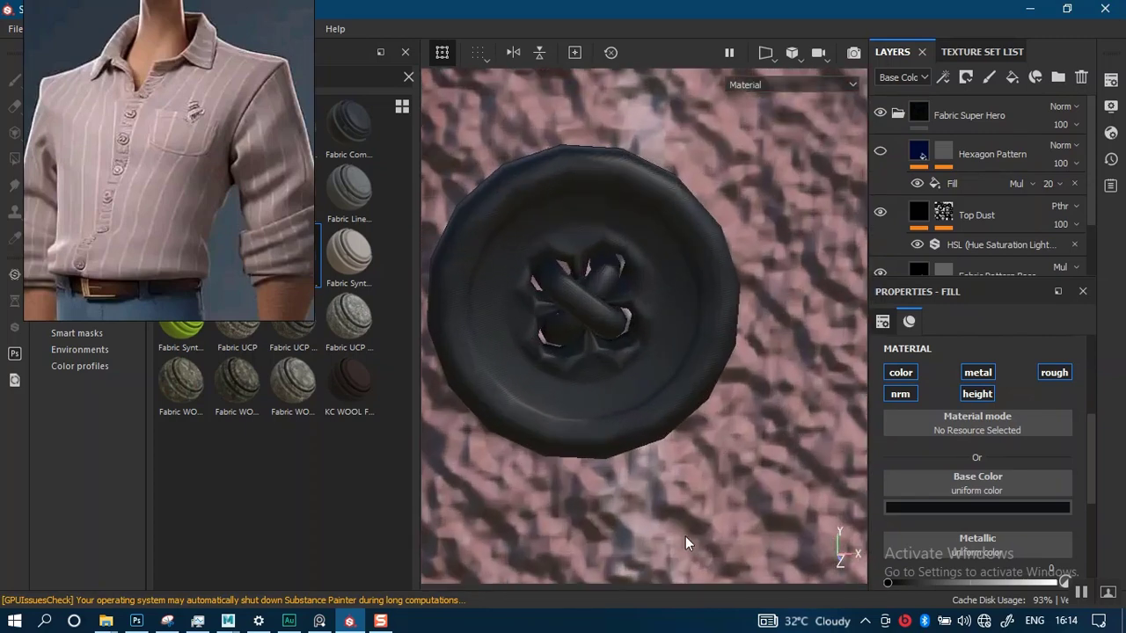
alt+drag(687, 543, 686, 395)
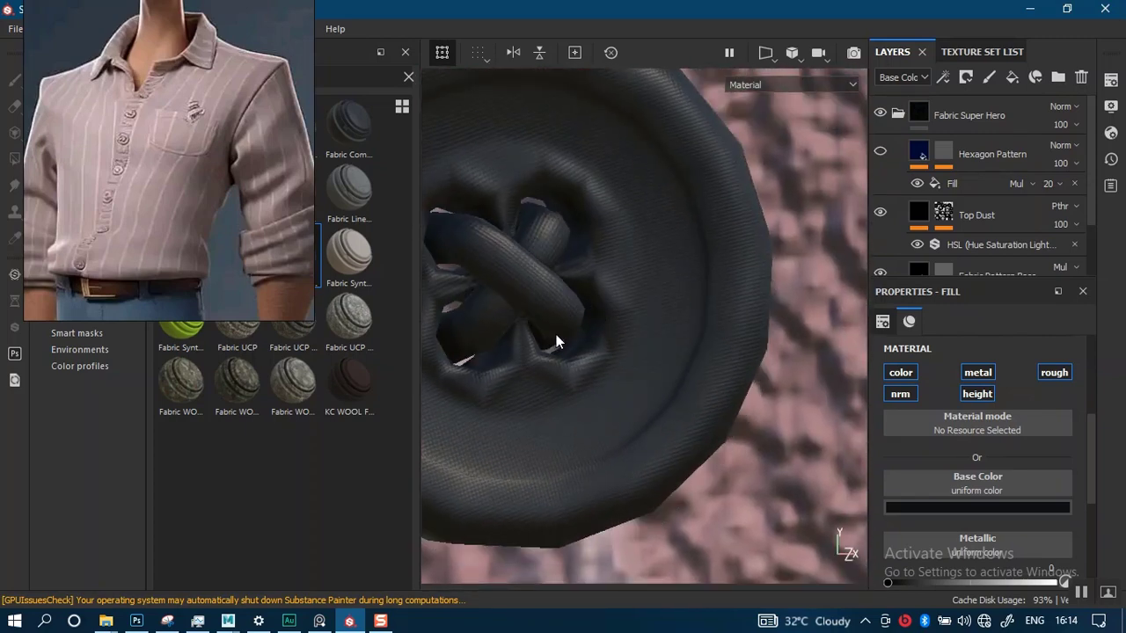
alt+right_drag(556, 341, 503, 44)
alt+right_drag(560, 261, 327, 250)
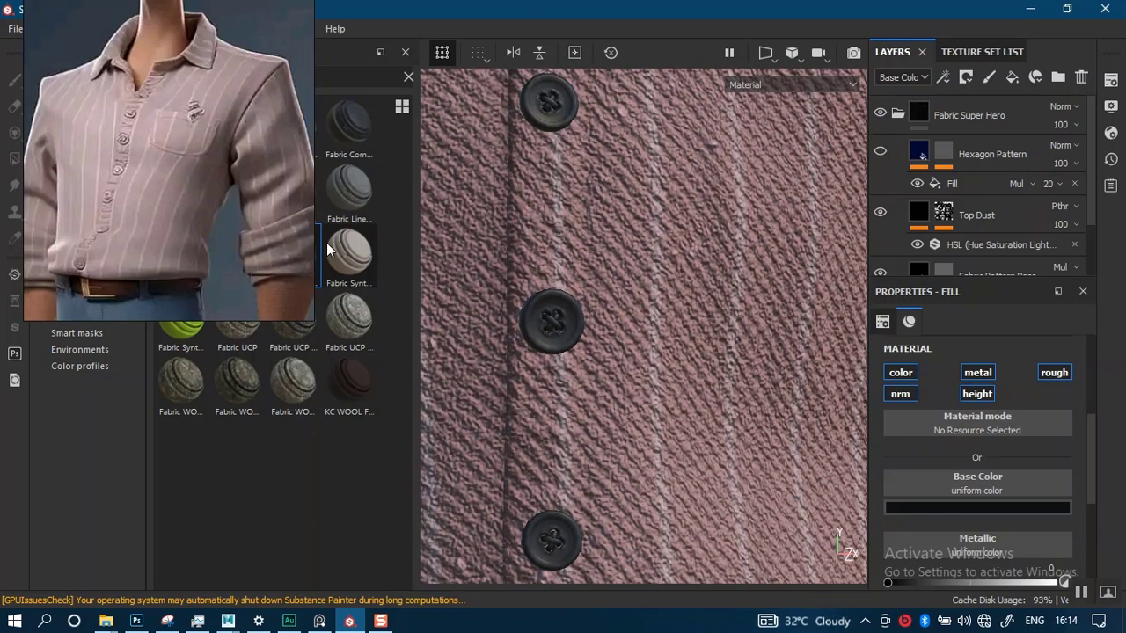
Move the shirt reference image off the material shelf and collapse the Fabric Super Hero layer group.
right_drag(246, 230, 615, 4)
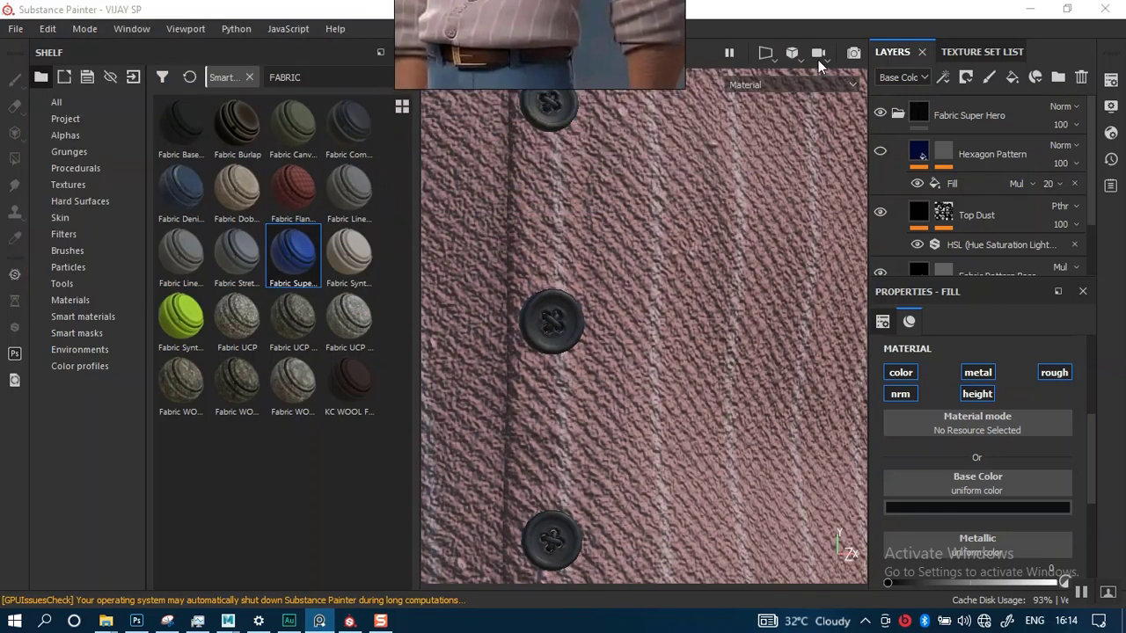
click(897, 114)
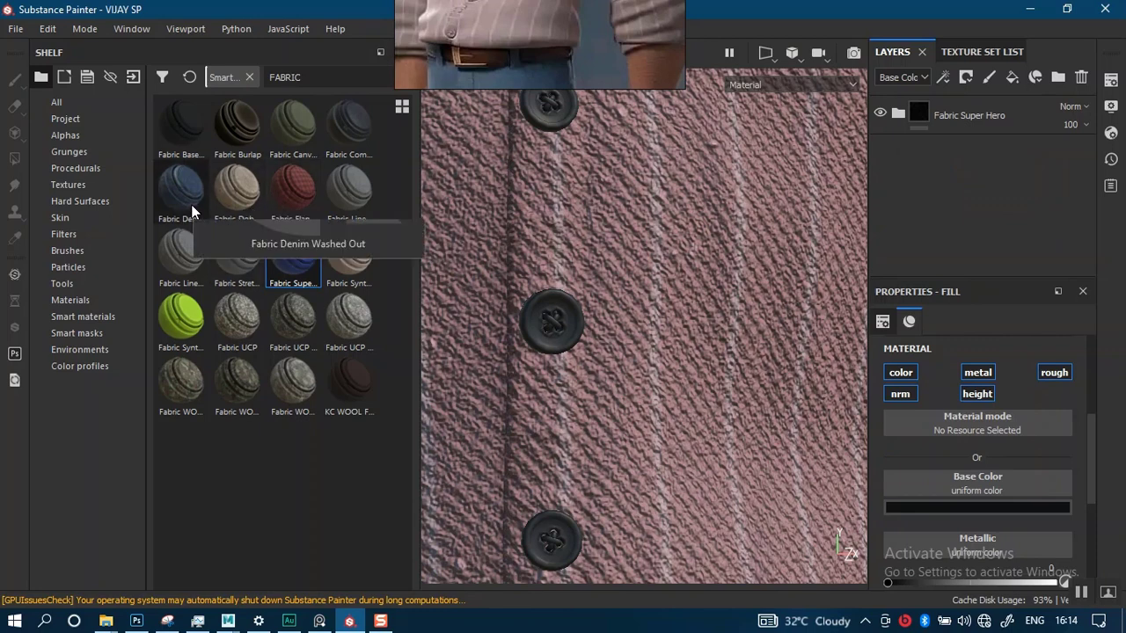
Examine the previews of the fabric smart materials, from Fabric Baseball Hat to Fabric Linen Worn.
click(182, 125)
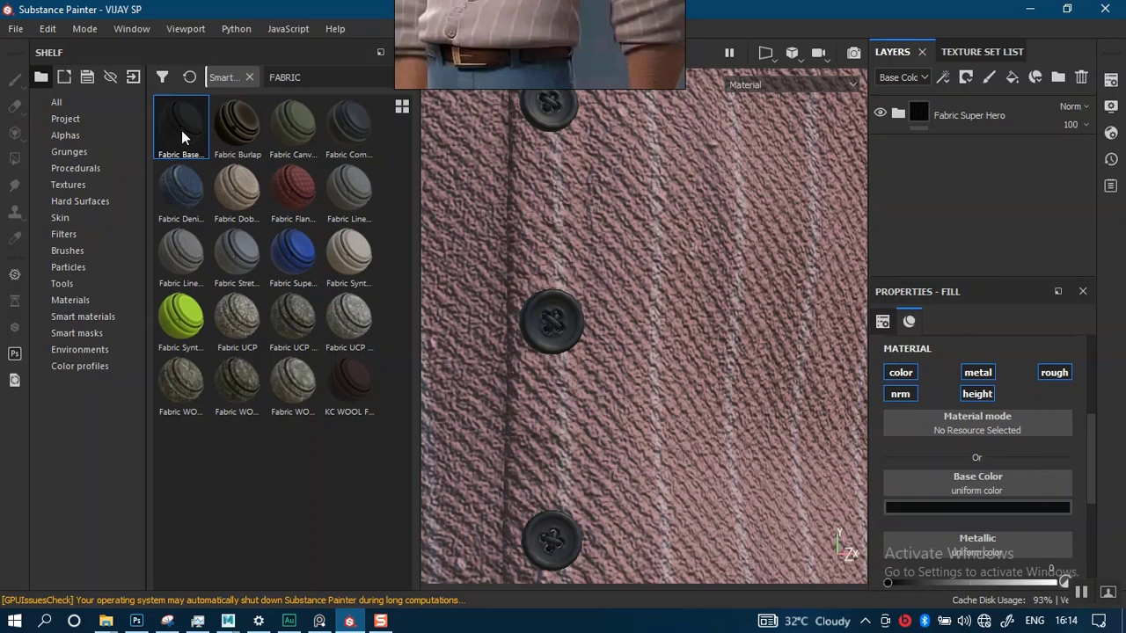
mouse_move(188, 119)
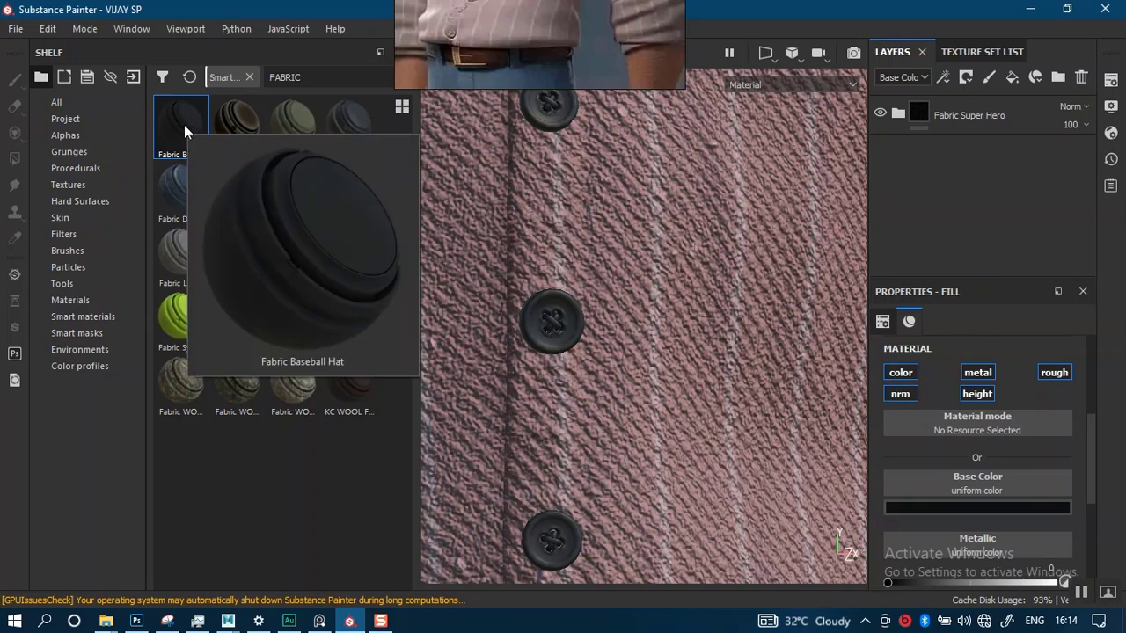
mouse_move(346, 125)
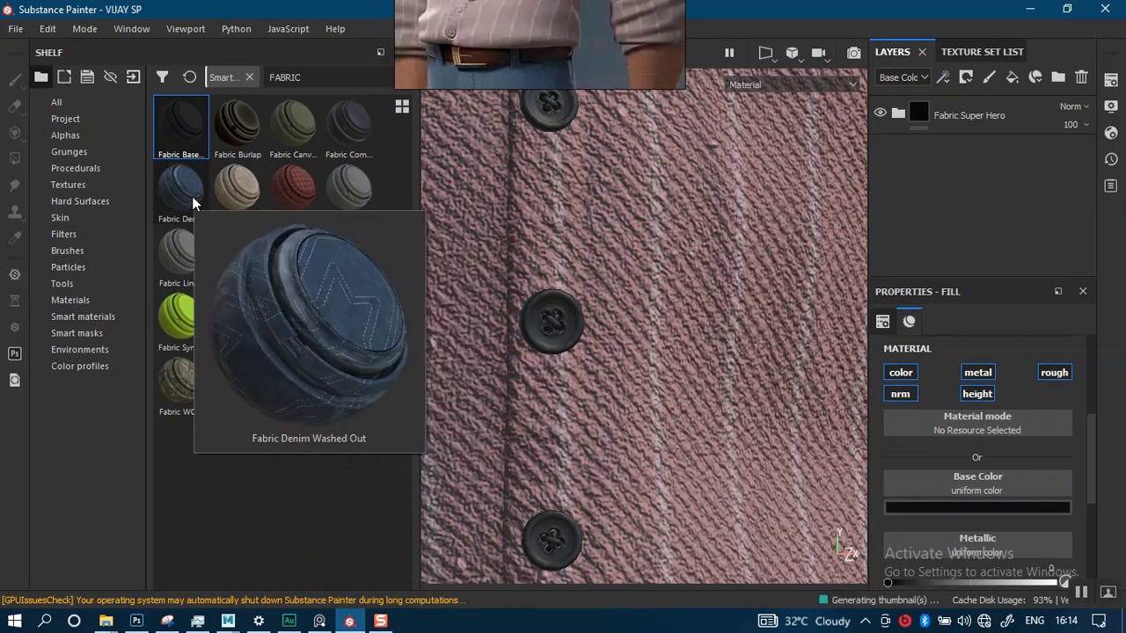
mouse_move(221, 197)
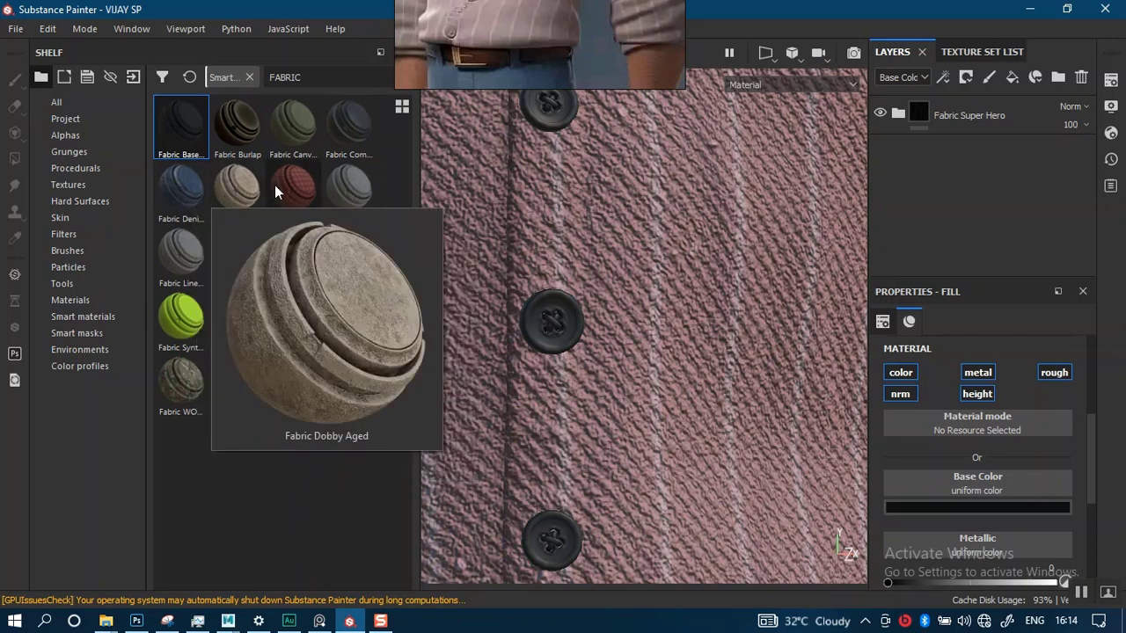
mouse_move(275, 186)
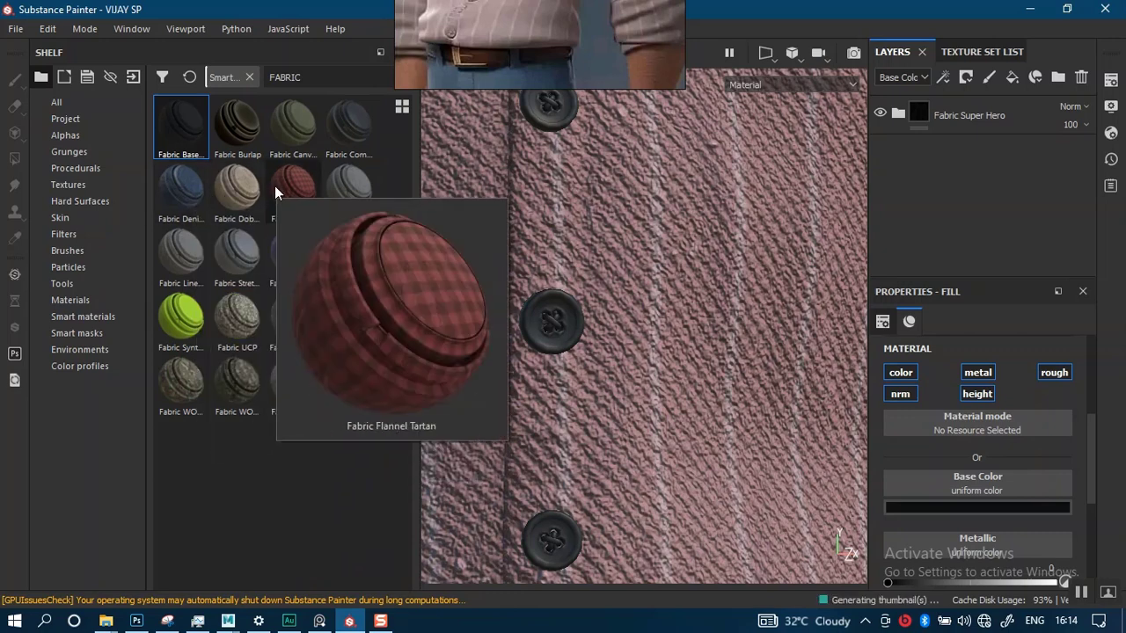
mouse_move(336, 196)
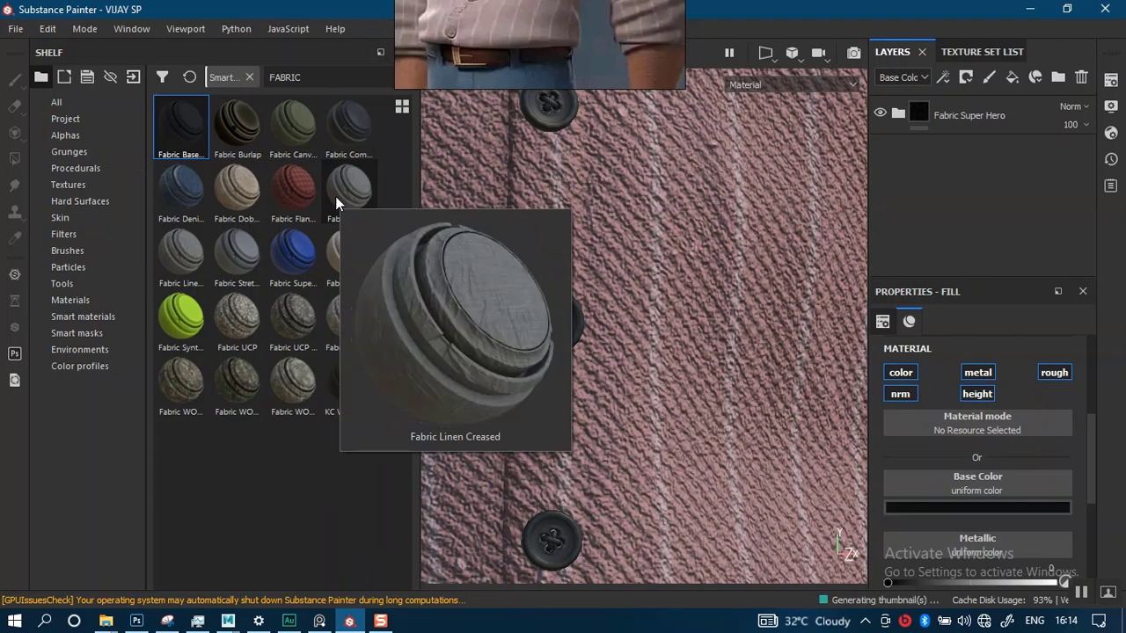
mouse_move(182, 255)
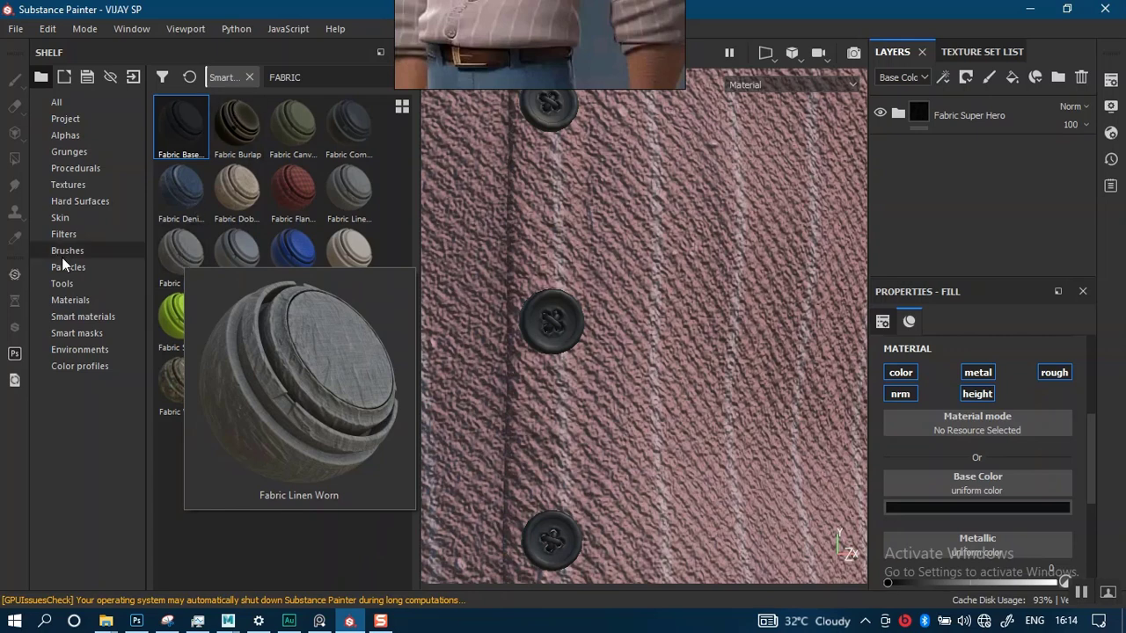
Switch the shelf to regular materials and filter them by "FAR".
click(73, 304)
click(310, 79)
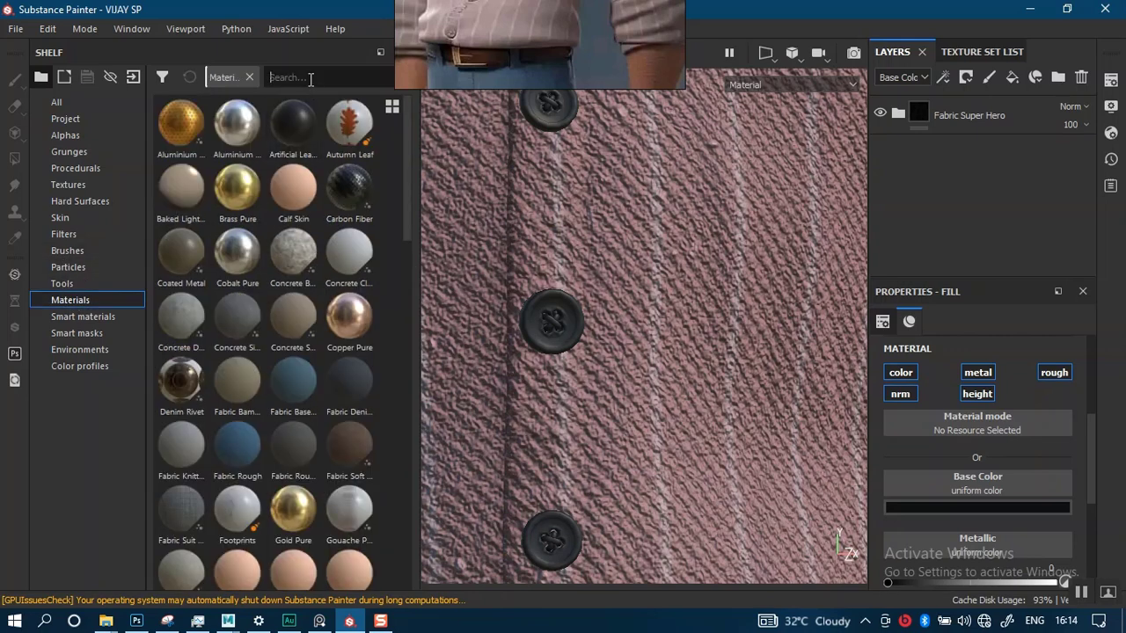
text(FARB)
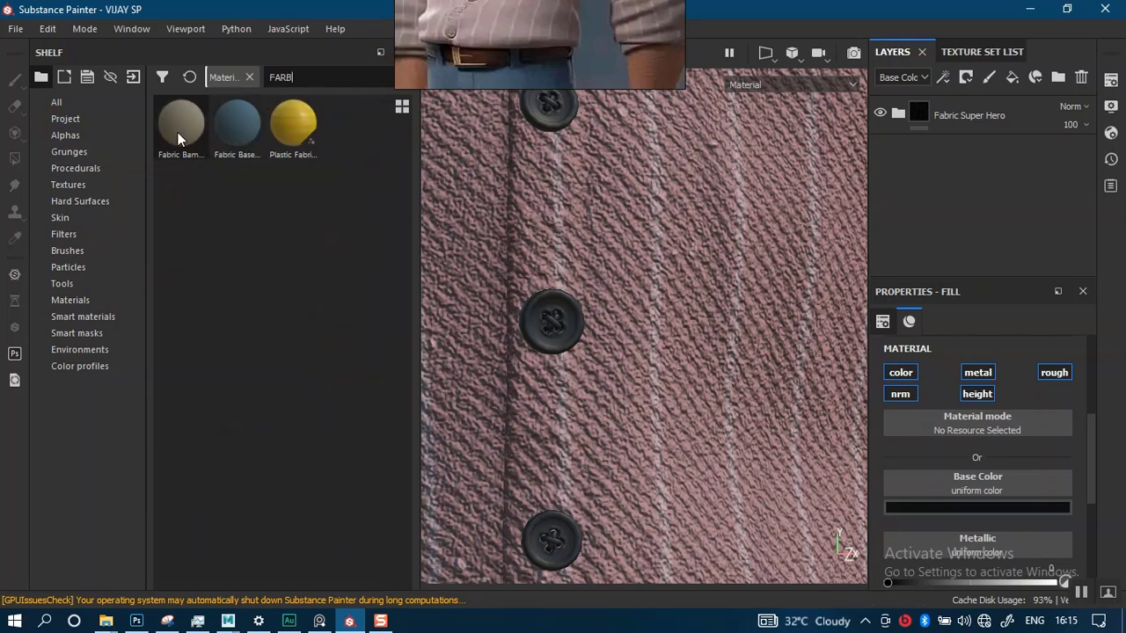
mouse_move(178, 139)
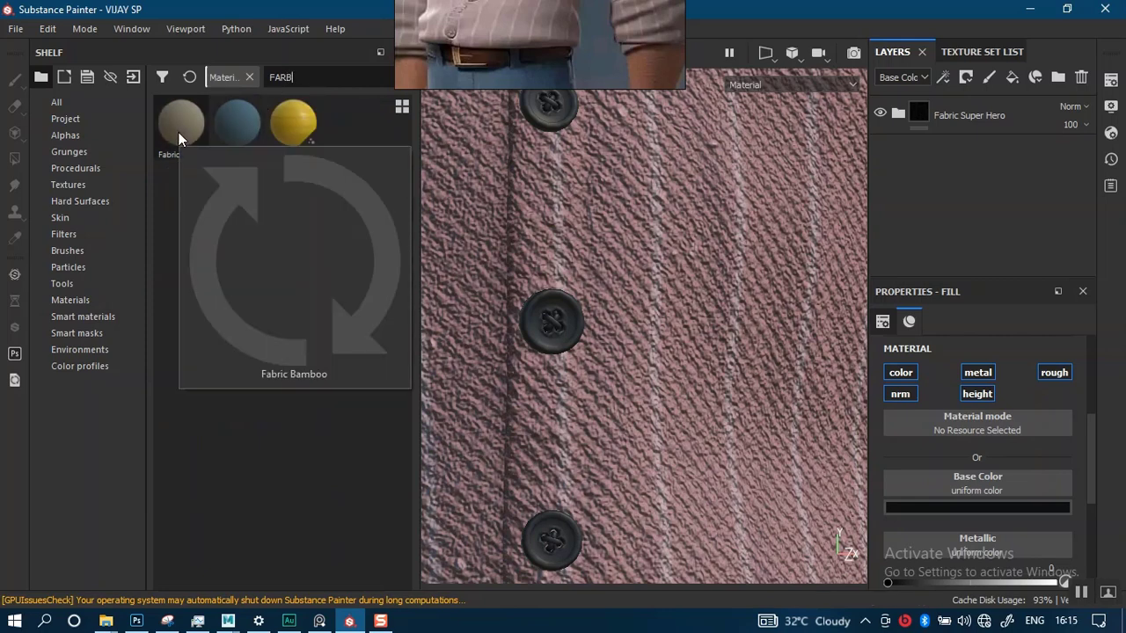
key(BackSpace)
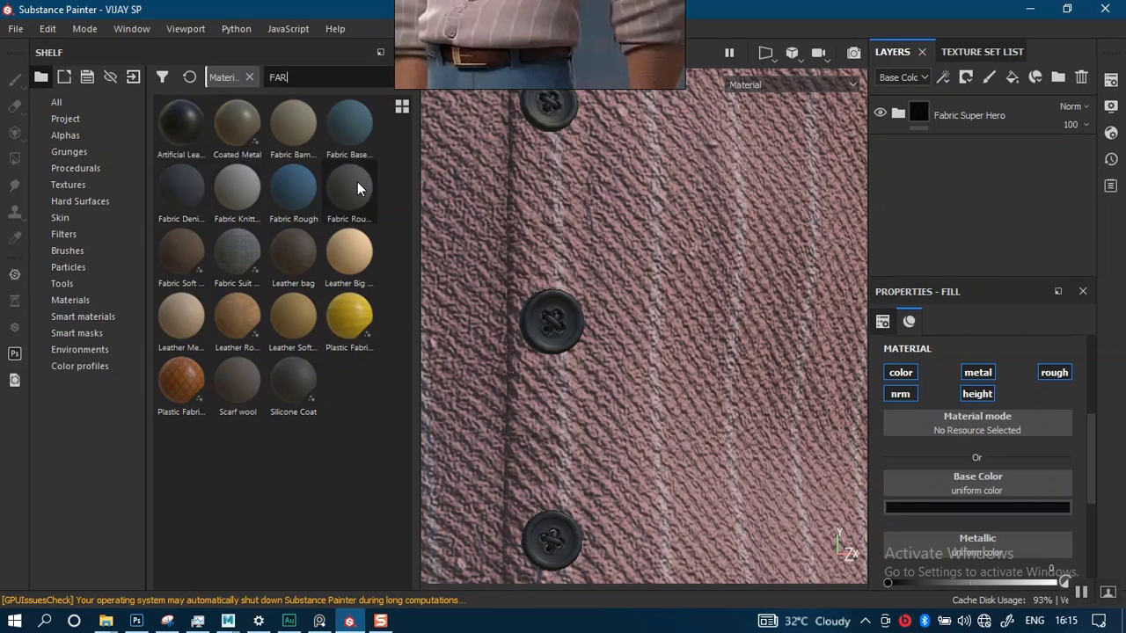
Add the Fabric Rough Aligned material as a layer above the Fabric Super Hero group.
drag(352, 185, 947, 191)
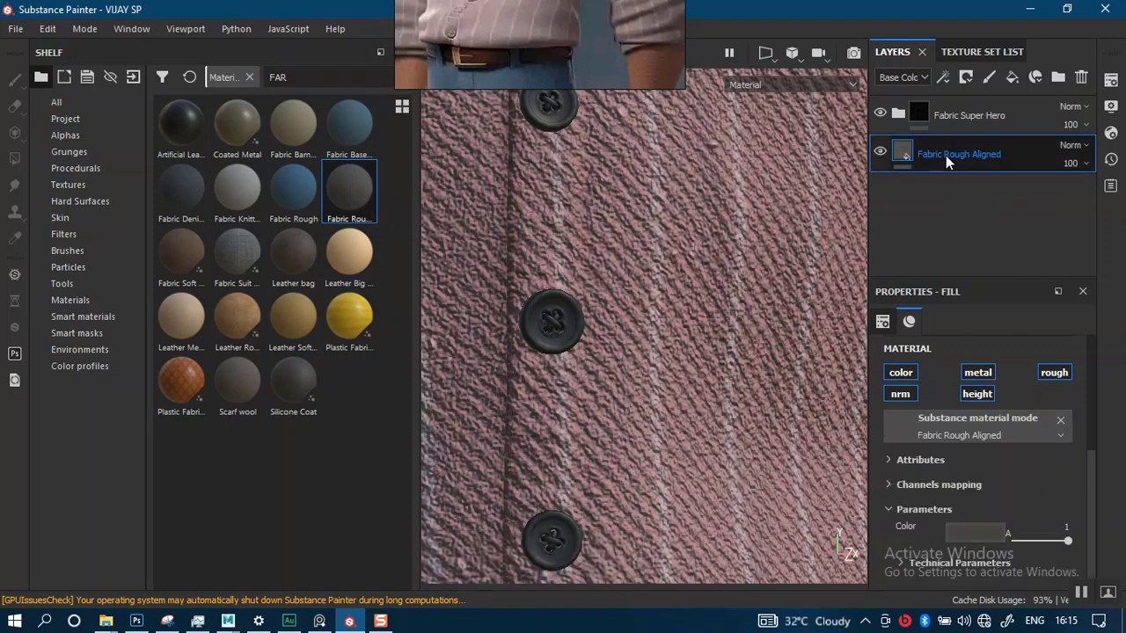
drag(947, 156, 947, 107)
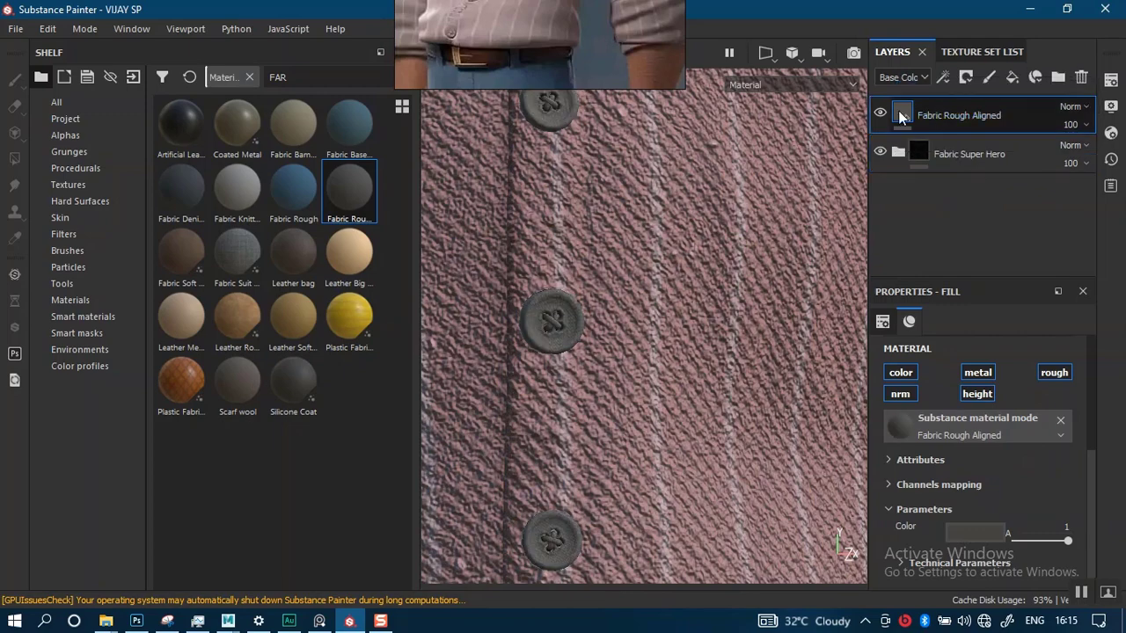
scroll(643, 323, up, 6)
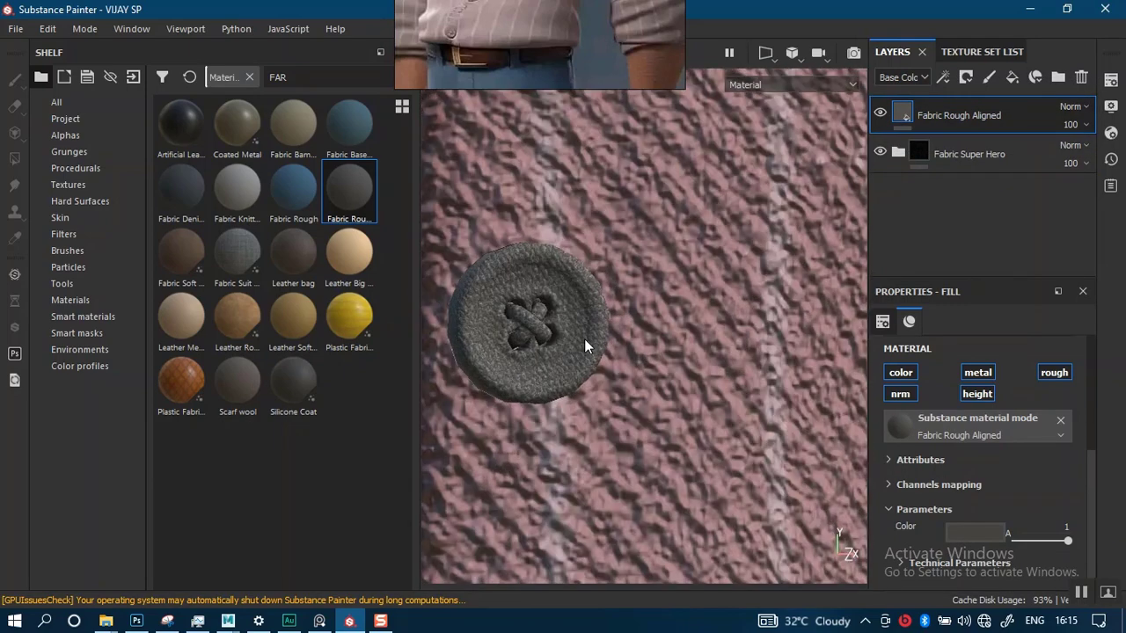
alt+middle_drag(608, 355, 661, 359)
alt+right_drag(618, 436, 635, 487)
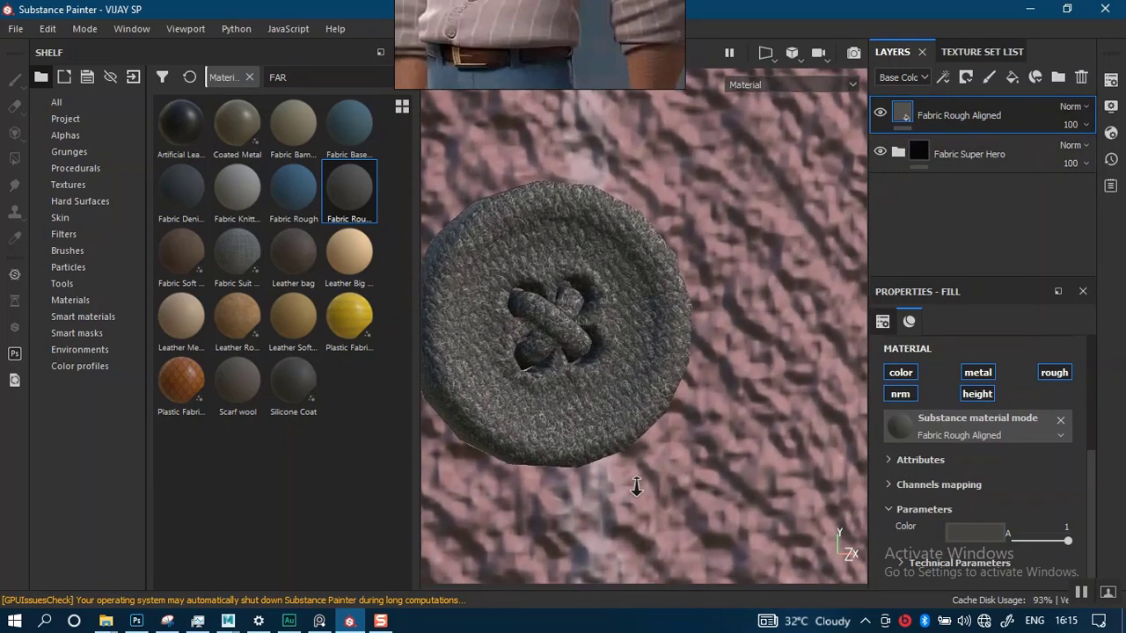
Add a black mask to the Fabric Rough Aligned layer and set its material color to near black.
right_click(915, 112)
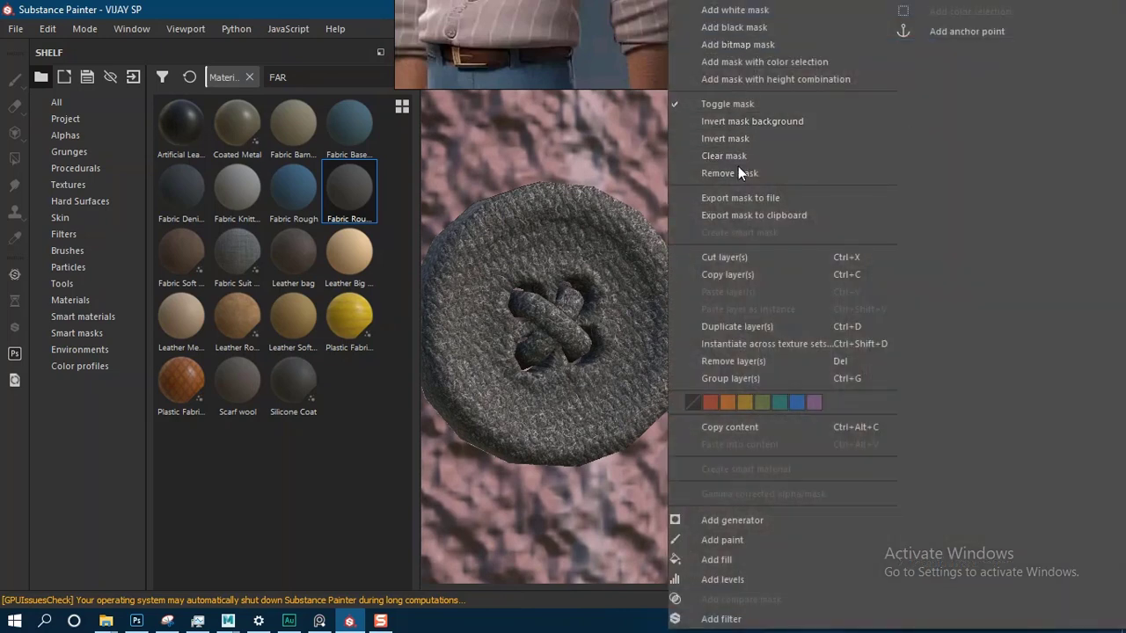
click(734, 27)
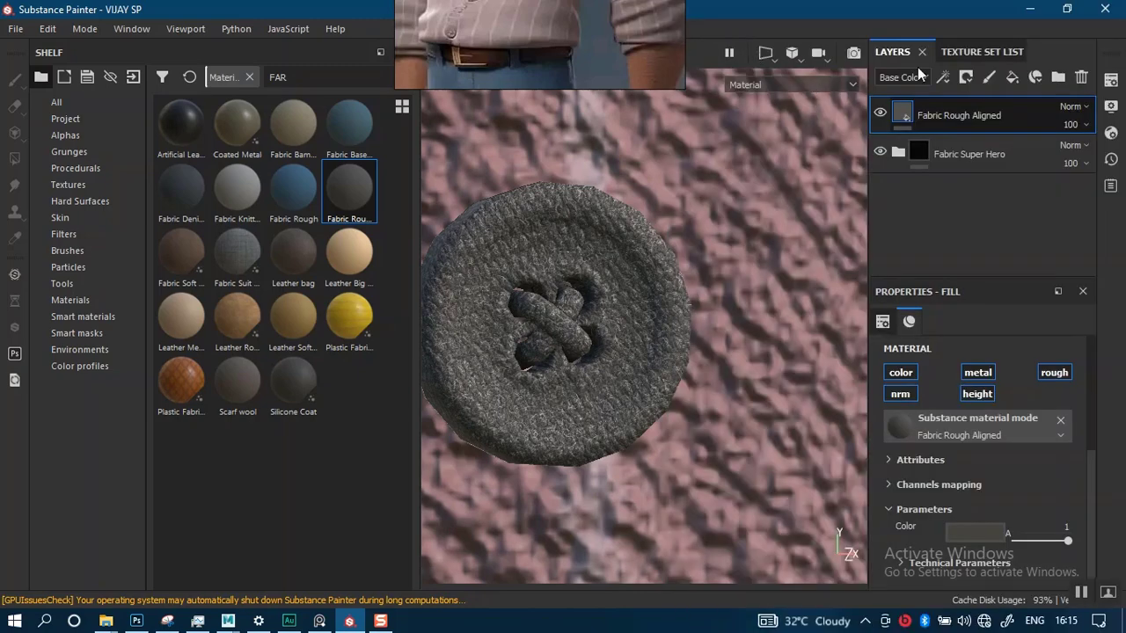
click(904, 111)
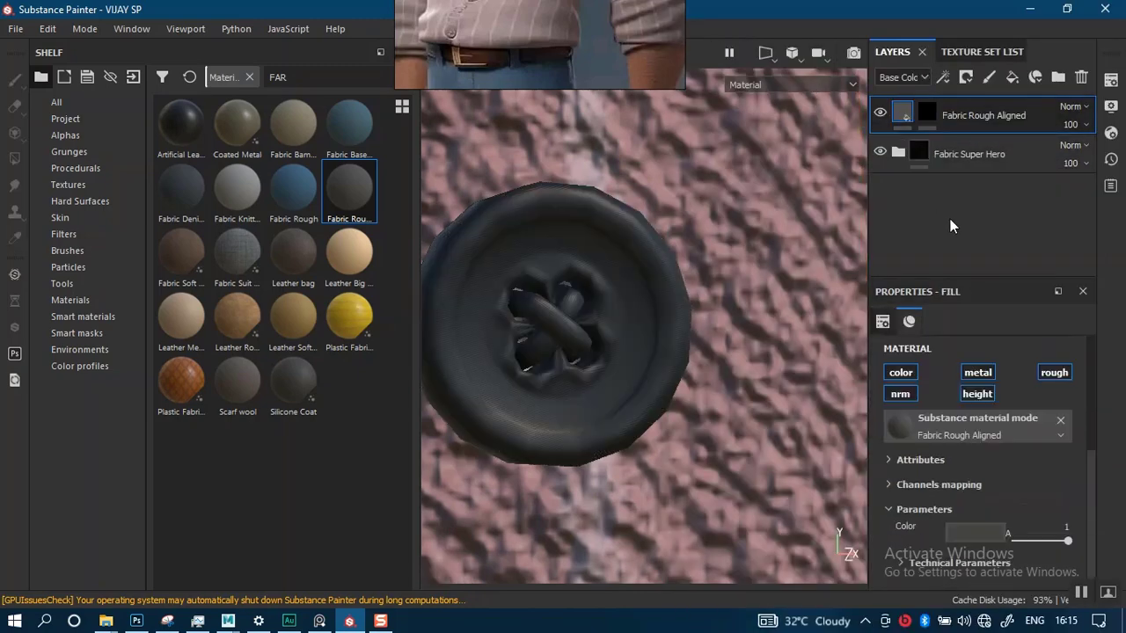
click(987, 533)
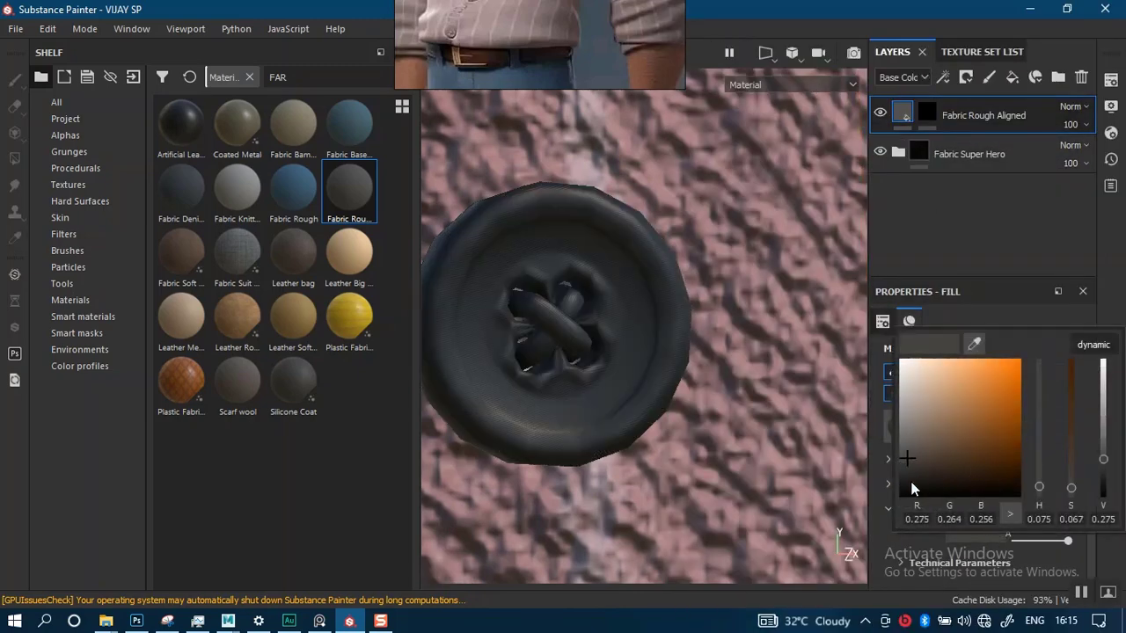
drag(912, 489, 899, 487)
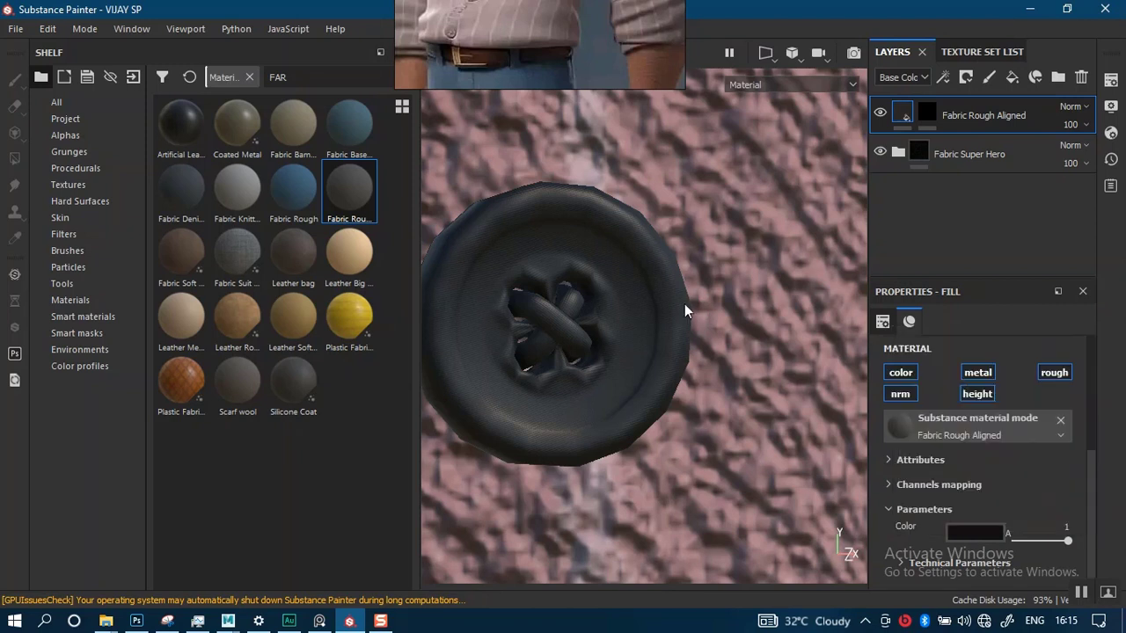
Fill the Fabric Rough Aligned mask over the button and its thread using Polygon Fill in UV chunk mode with color 1.
click(928, 114)
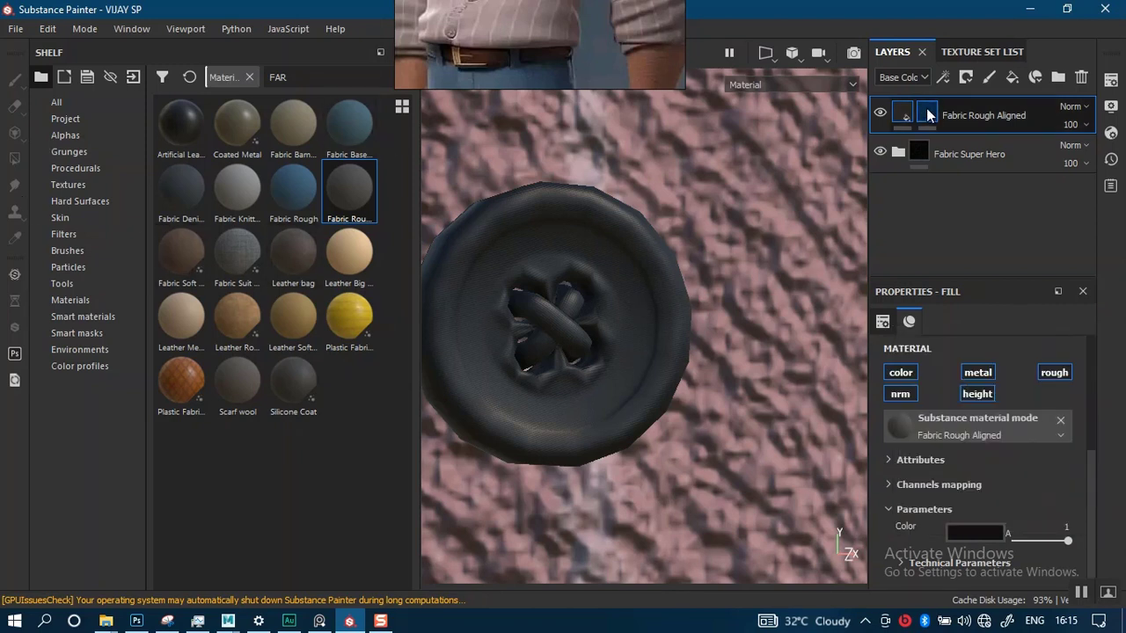
click(14, 158)
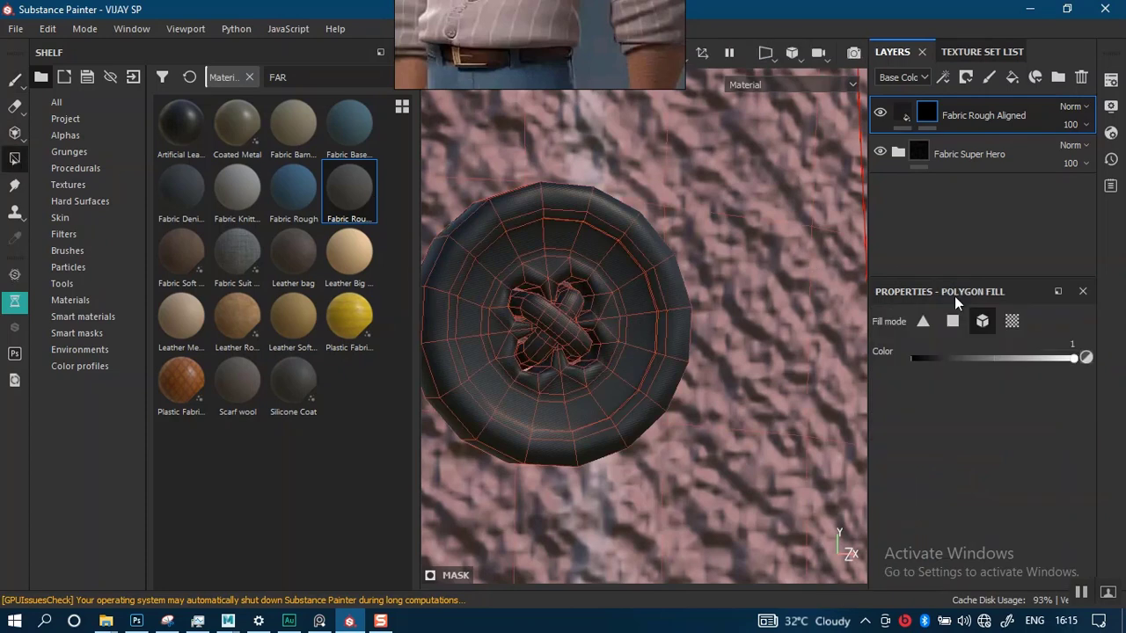
click(1011, 322)
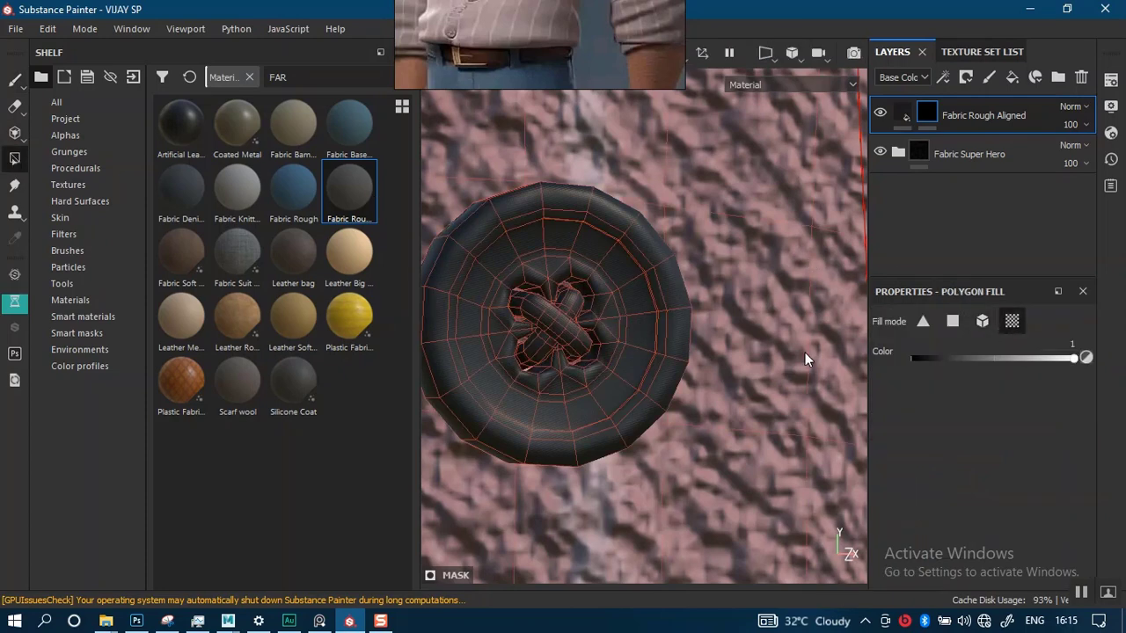
middle_drag(586, 388, 666, 365)
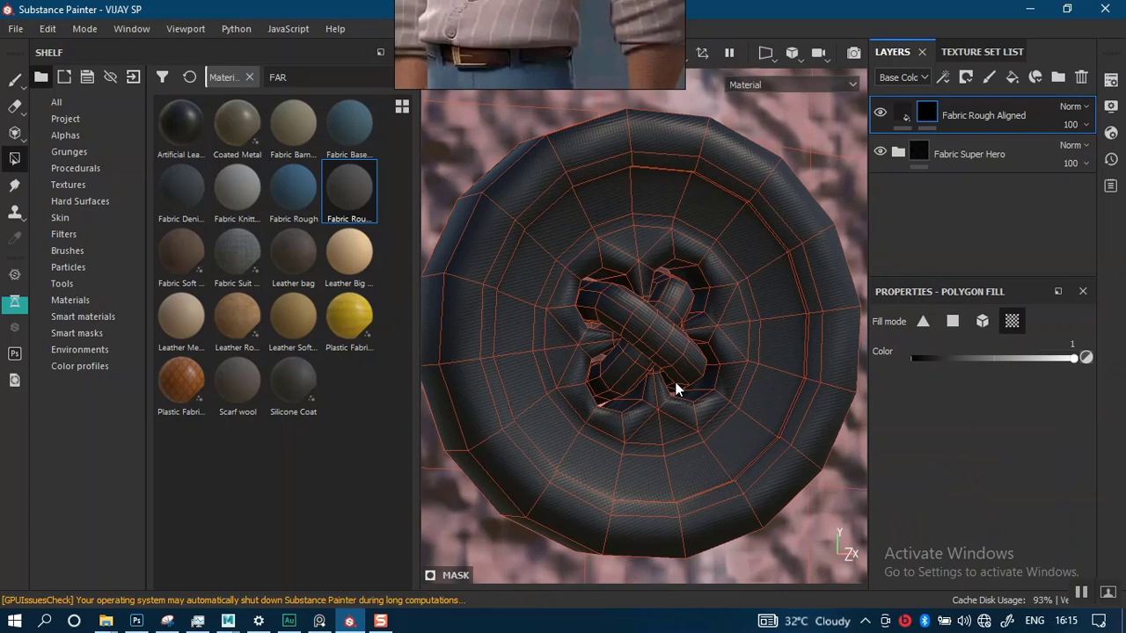
scroll(657, 325, up, 3)
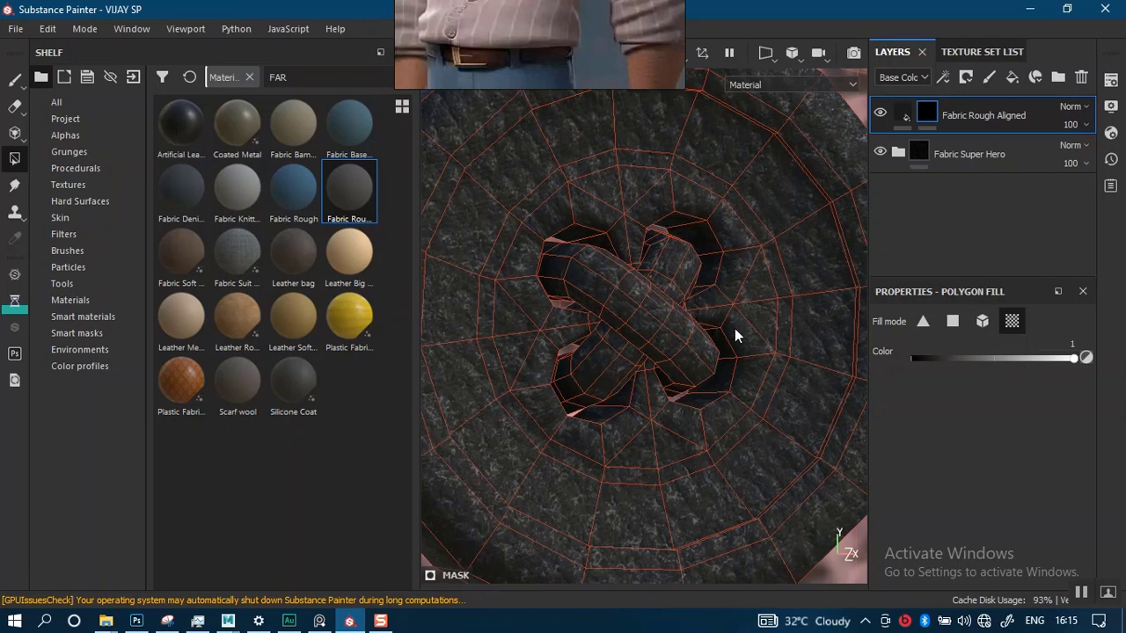
Remove the button body from the mask with a polygon fill color of 0, keeping the fabric only on the thread.
key(x)
click(833, 352)
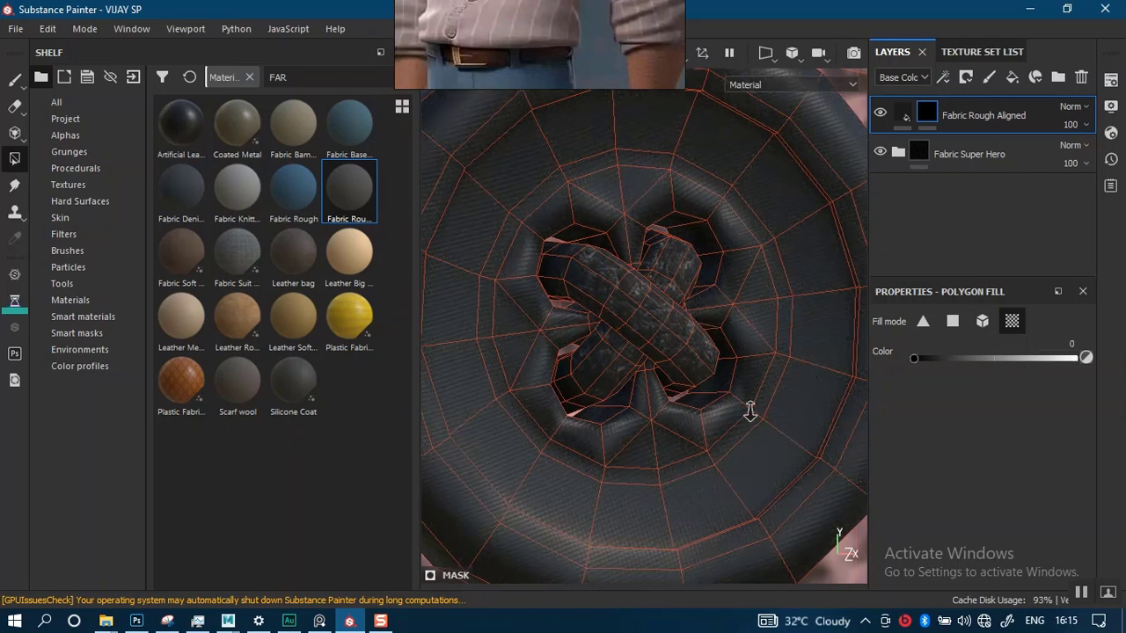
alt+right_drag(751, 411, 709, 355)
alt+middle_drag(709, 355, 696, 379)
alt+right_drag(695, 379, 634, 291)
alt+right_drag(718, 405, 586, 223)
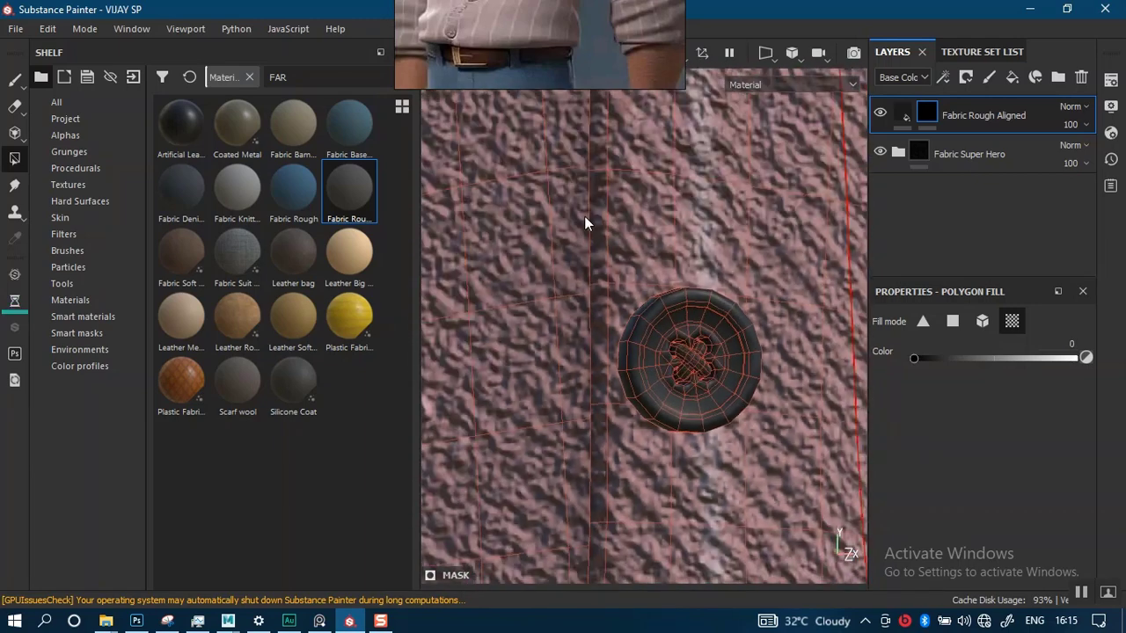
Save the project with the thread mask on the first button in place.
alt+right_drag(747, 440, 572, 176)
alt+middle_drag(752, 125, 709, 392)
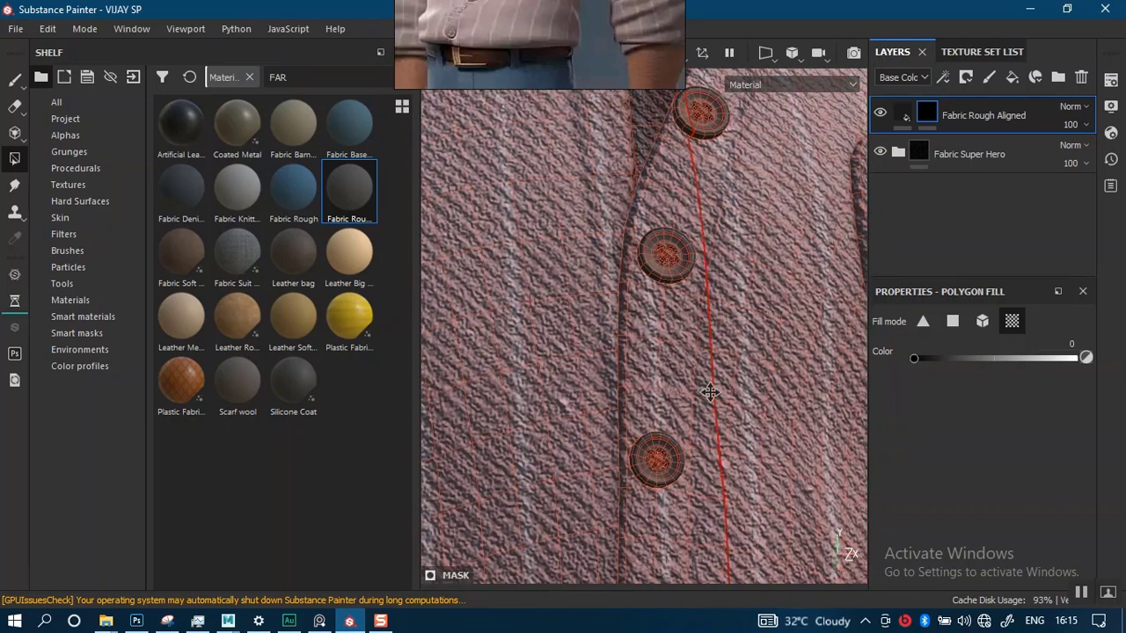
scroll(709, 392, down, 2)
key(ctrl+s)
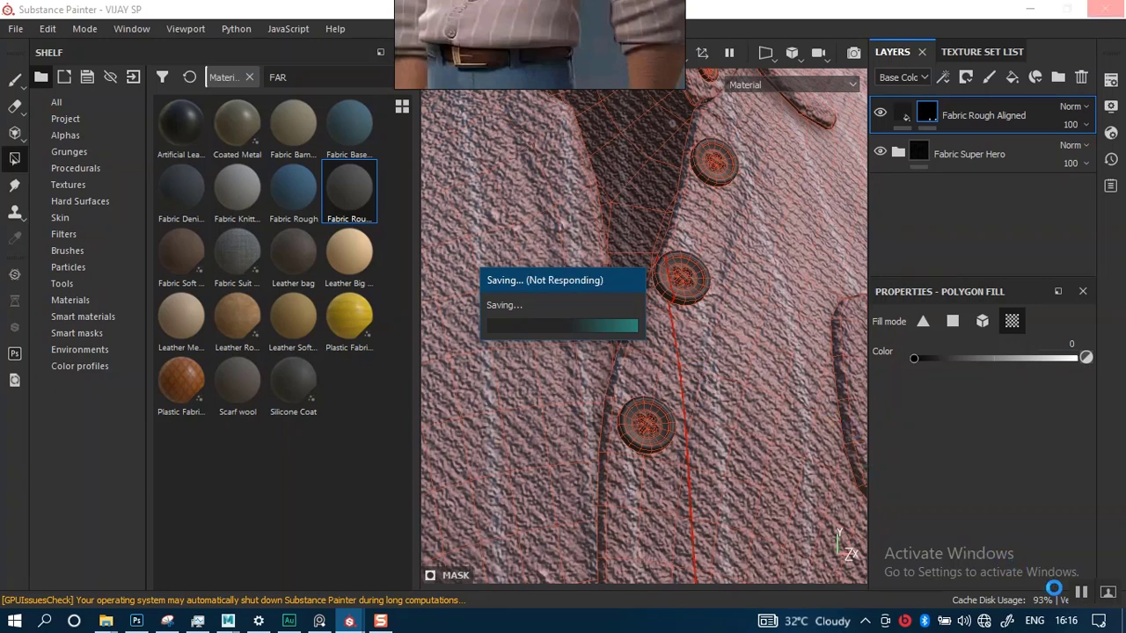
Fill the Fabric Rough Aligned mask over the topmost button with color 1, and clear its body with color 0 to keep only the thread.
alt+middle_drag(657, 355, 646, 507)
alt+right_drag(646, 507, 704, 439)
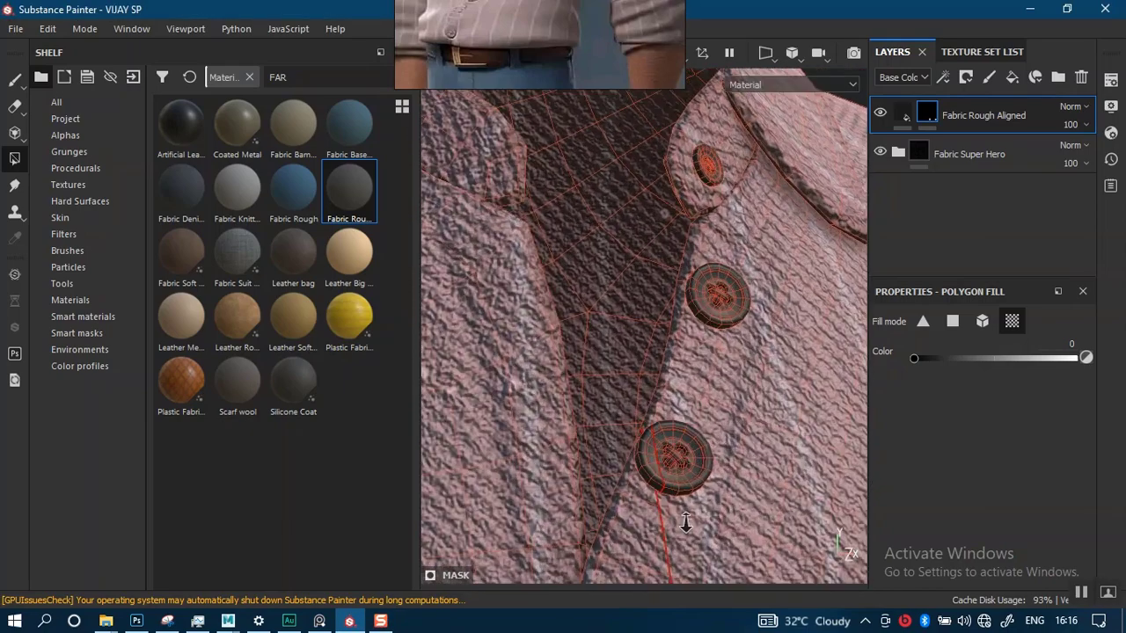
alt+drag(739, 387, 673, 404)
alt+middle_drag(734, 330, 672, 492)
alt+right_drag(672, 493, 708, 422)
alt+middle_drag(706, 223, 692, 314)
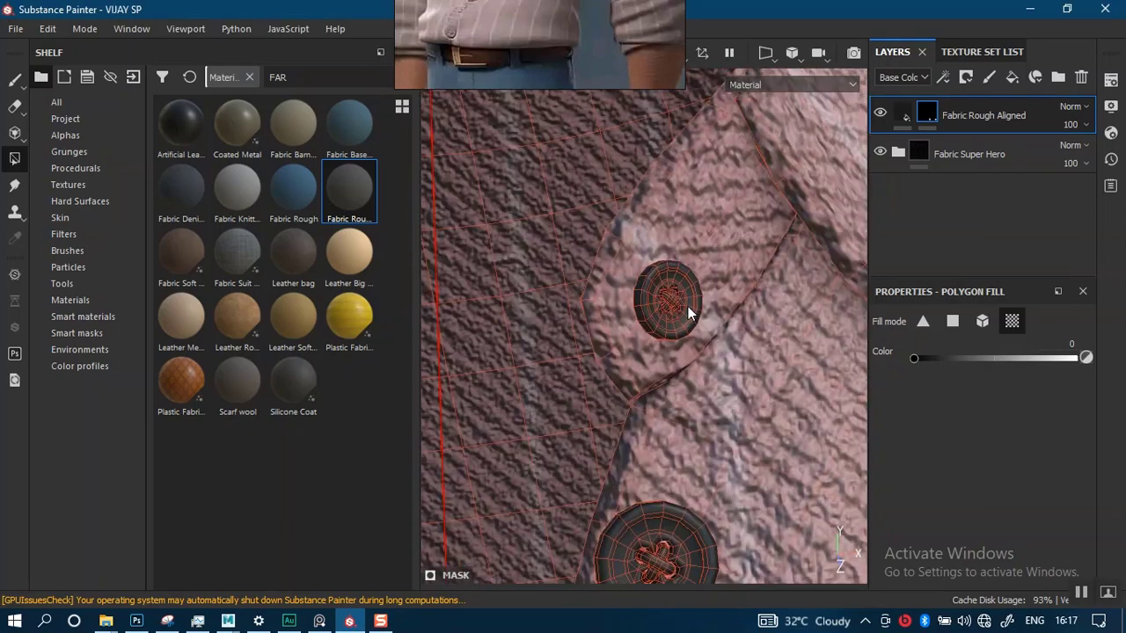
alt+right_drag(691, 314, 703, 339)
alt+drag(739, 350, 660, 370)
mouse_move(688, 387)
alt+right_down()
mouse_move(699, 407)
mouse_move(695, 374)
alt+right_up()
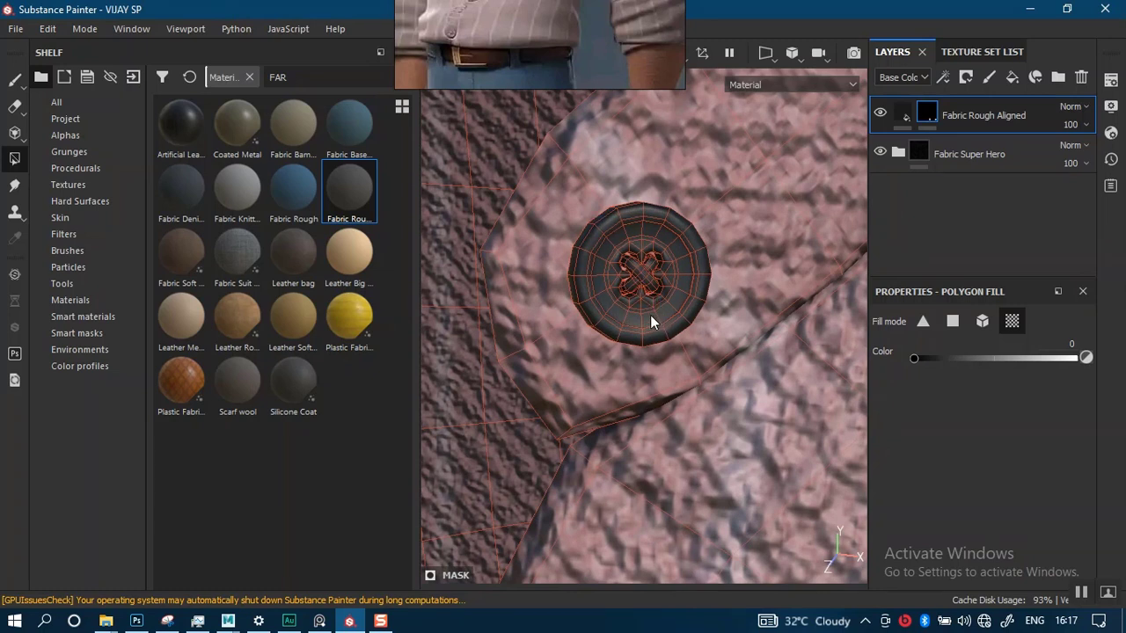
key(x)
click(646, 274)
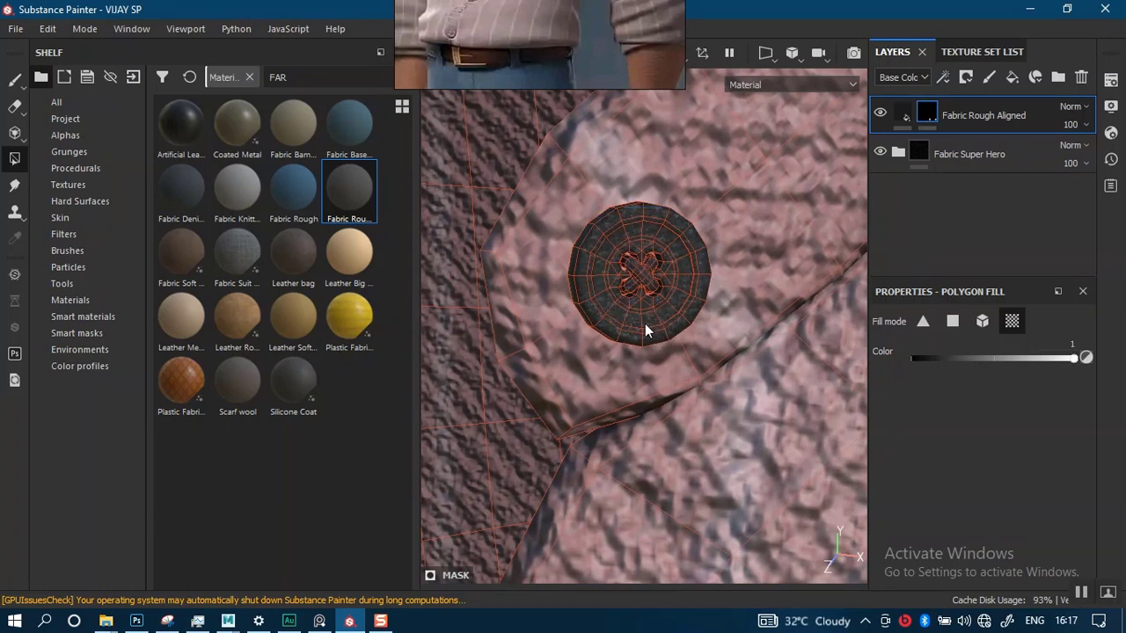
key(x)
click(678, 301)
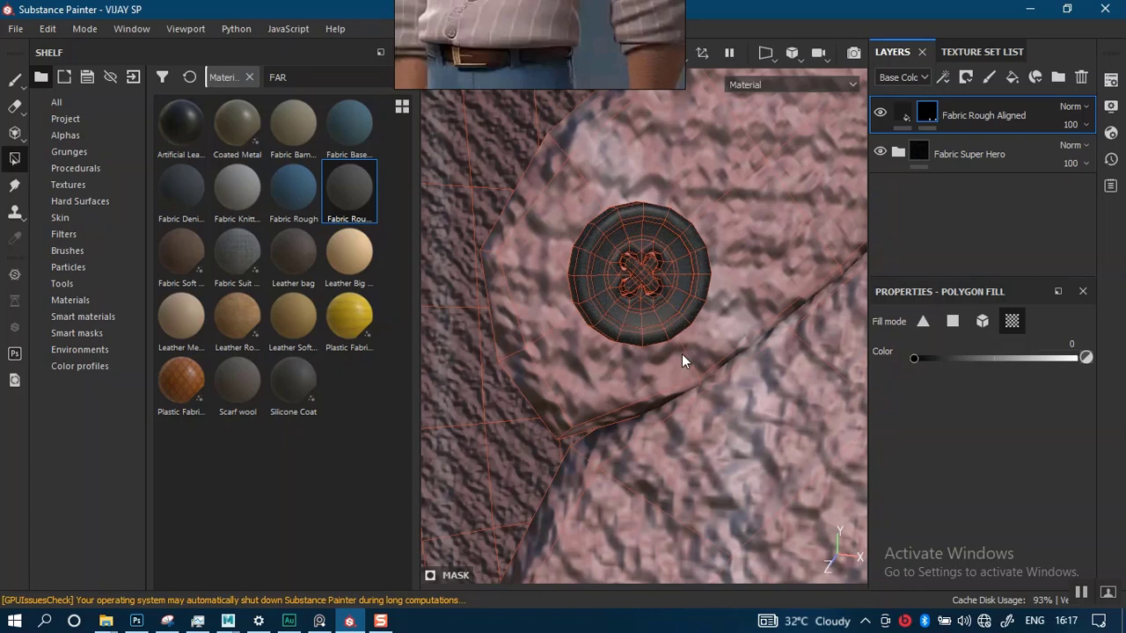
Mask the fabric onto the threads of the second and third buttons, filling with color 1 and clearing the button bodies with color 0.
alt+middle_drag(647, 388, 685, 250)
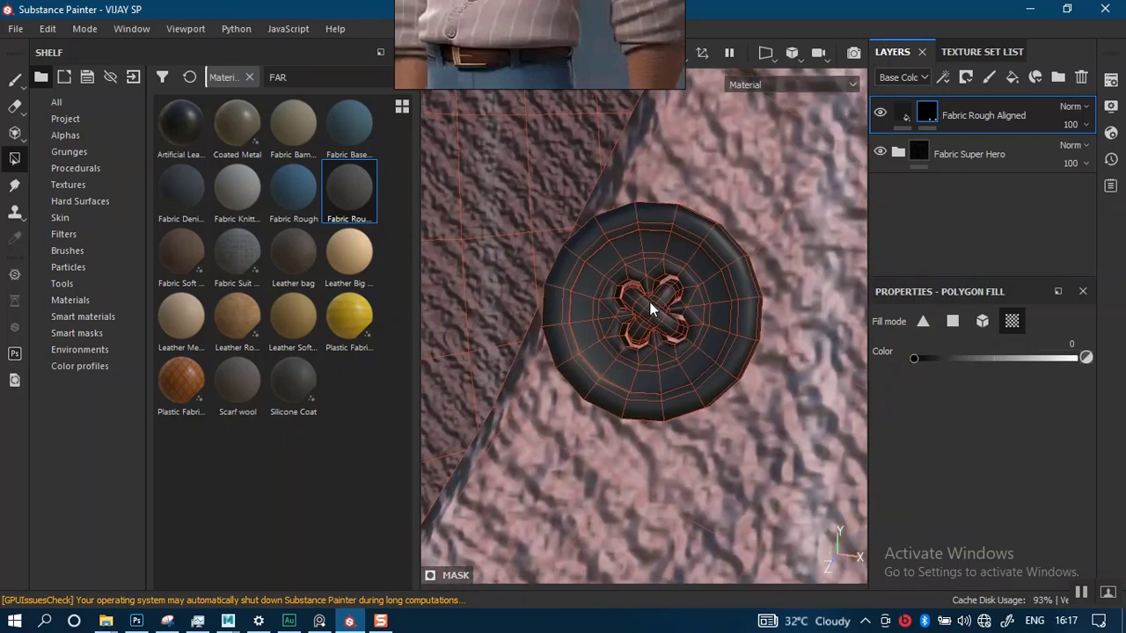
key(x)
click(667, 366)
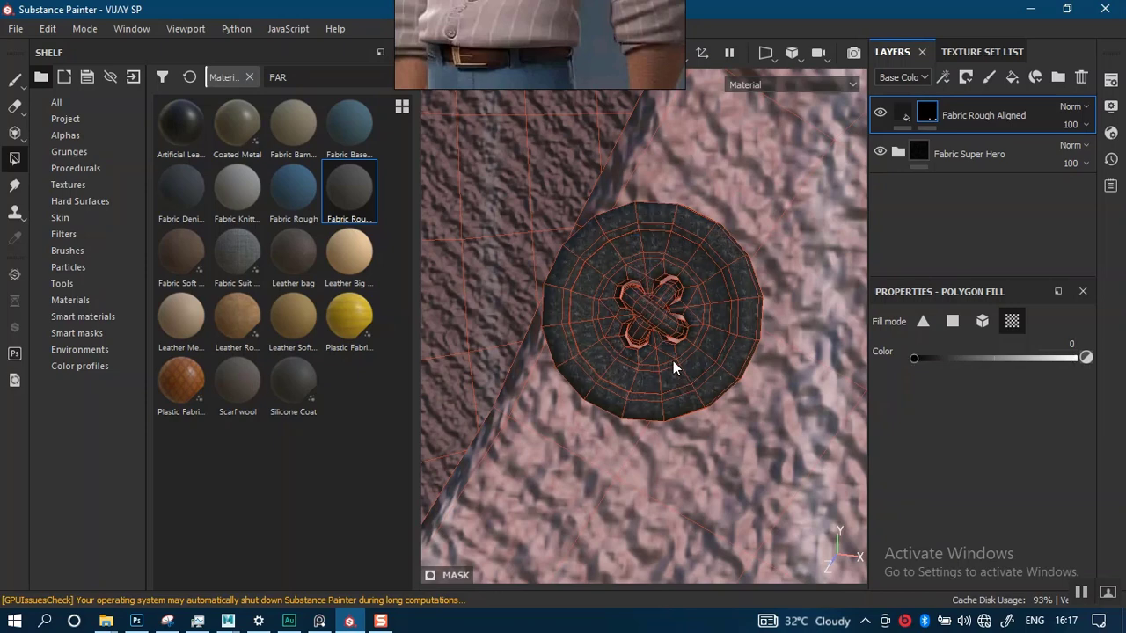
alt+drag(674, 444, 648, 377)
key(x)
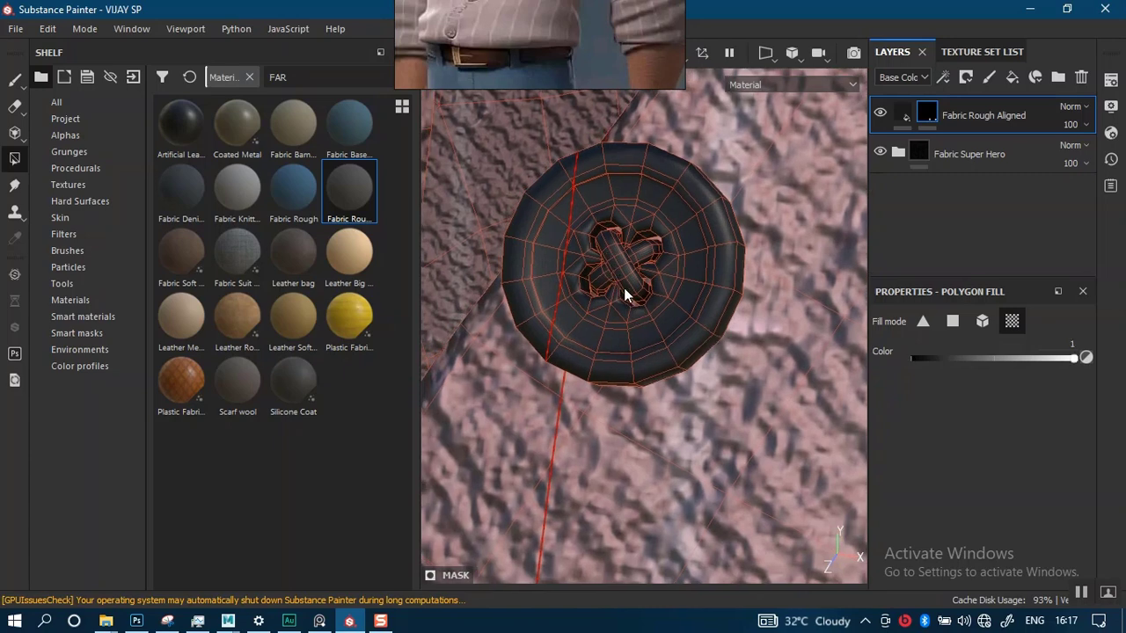
click(629, 313)
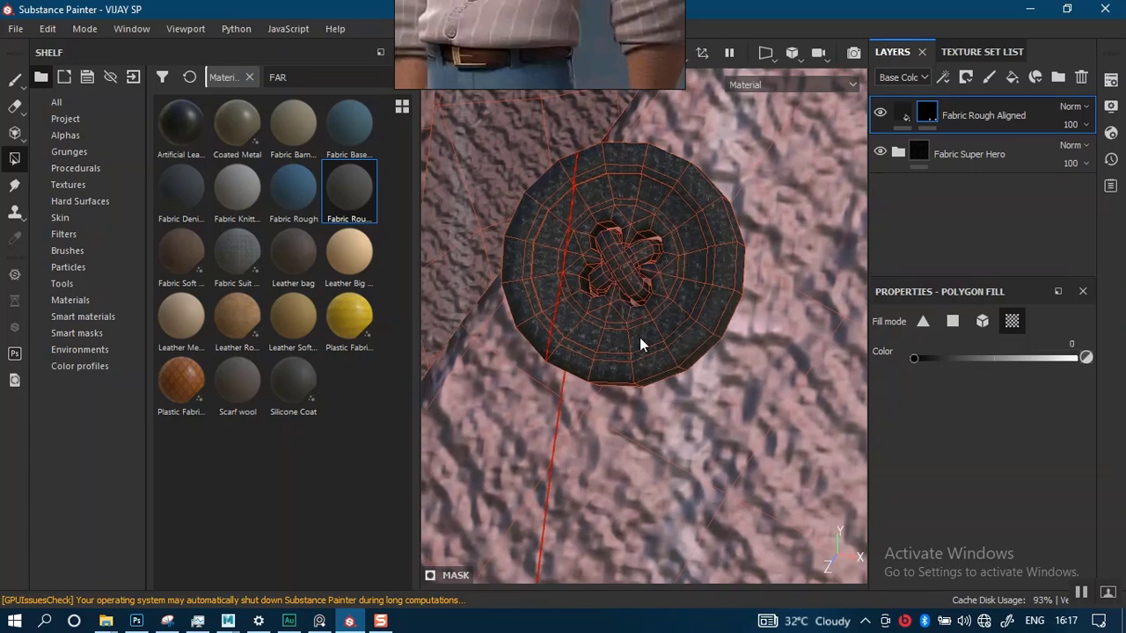
Add the threads of the next two buttons down the placket to the fabric mask, removing their bodies with a fill color of 0.
alt+drag(658, 429, 662, 334)
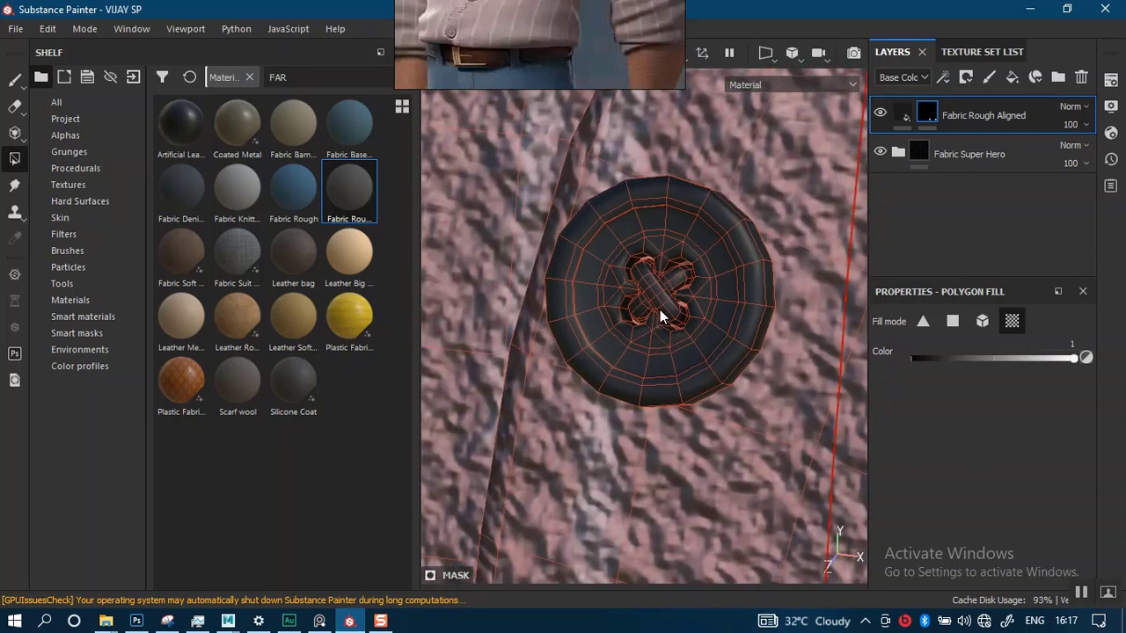
click(679, 386)
scroll(663, 468, down, 3)
alt+middle_drag(637, 322, 604, 180)
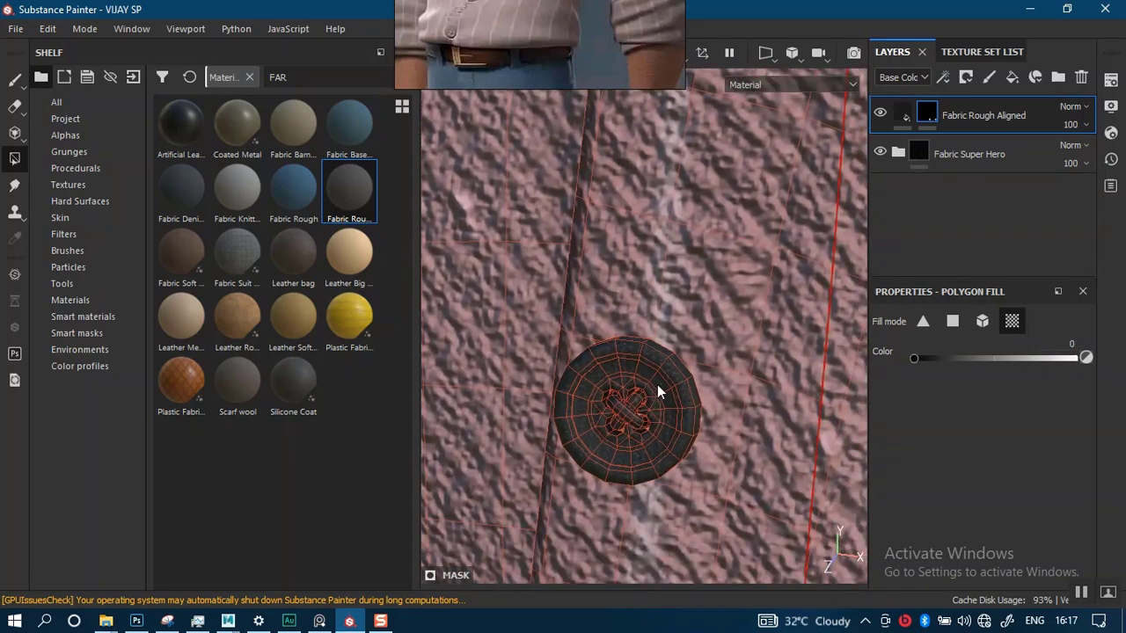
alt+right_drag(656, 373, 618, 457)
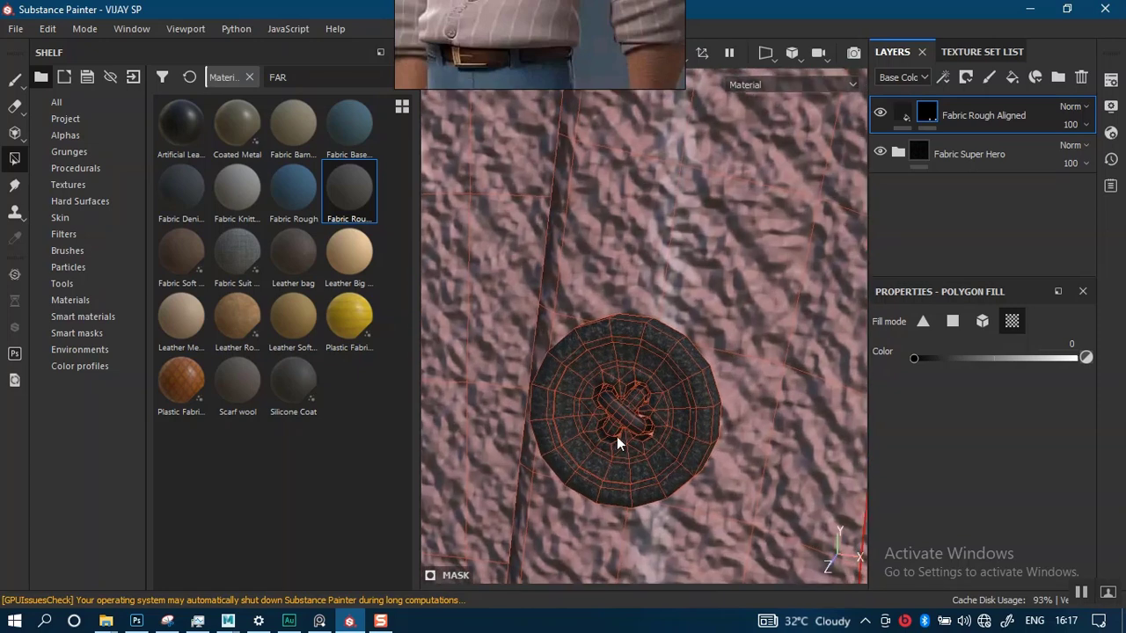
alt+middle_drag(618, 441, 631, 360)
alt+right_drag(632, 361, 646, 578)
alt+drag(652, 411, 657, 403)
key(x)
click(647, 359)
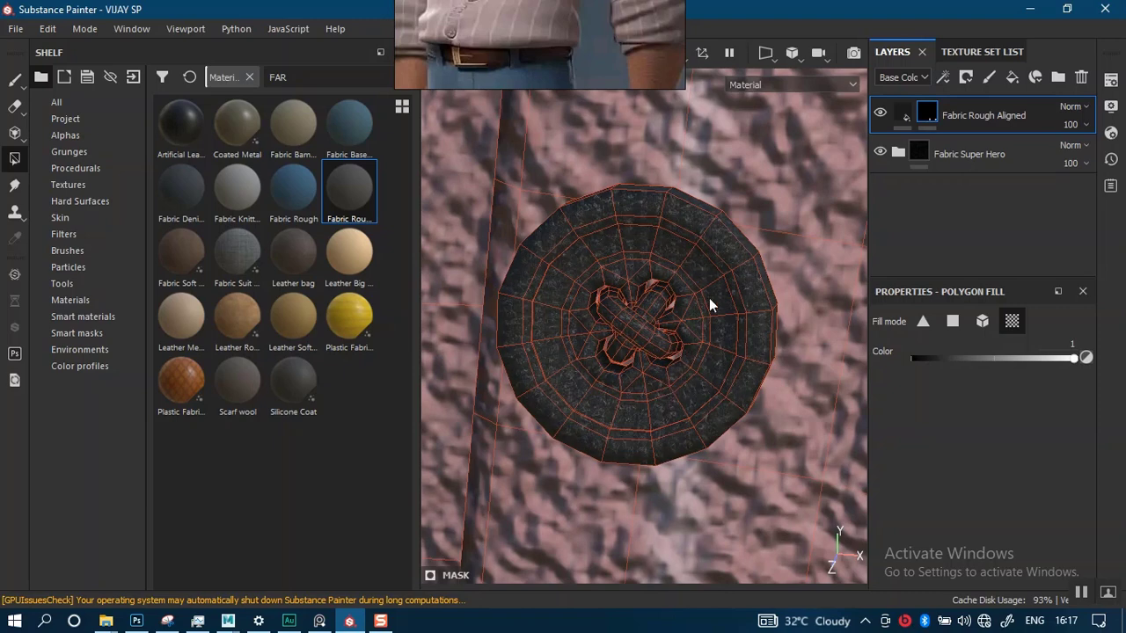
key(x)
click(722, 270)
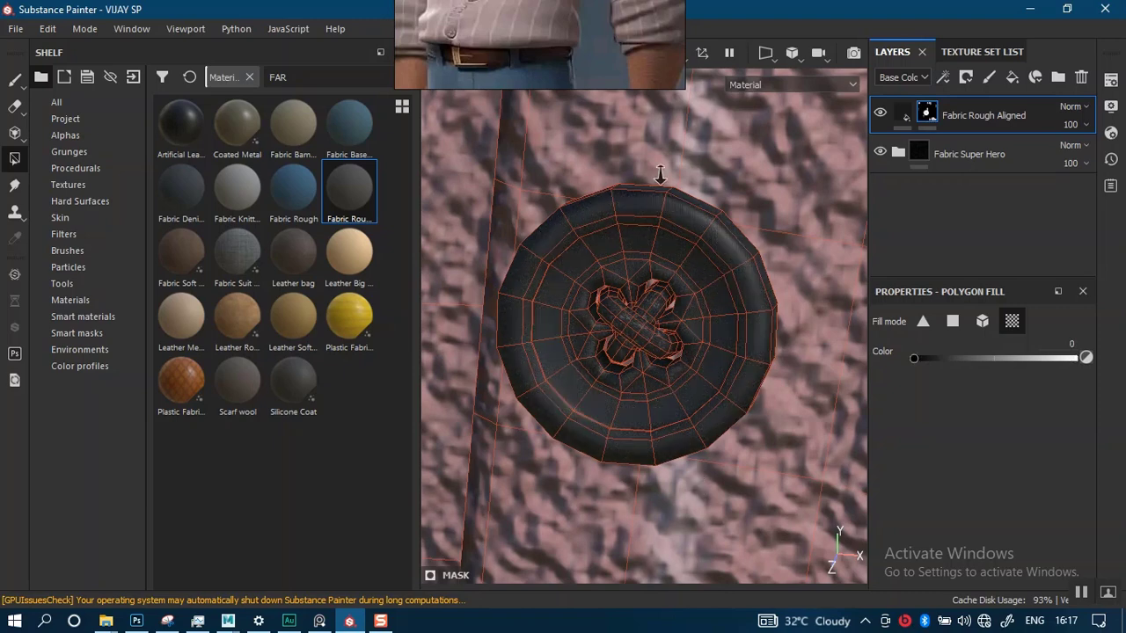
Mask the threads of the remaining lower buttons down to the shirt hem with color 1, clearing the button bodies with color 0.
alt+right_drag(661, 175, 644, 345)
alt+drag(644, 345, 678, 378)
key(x)
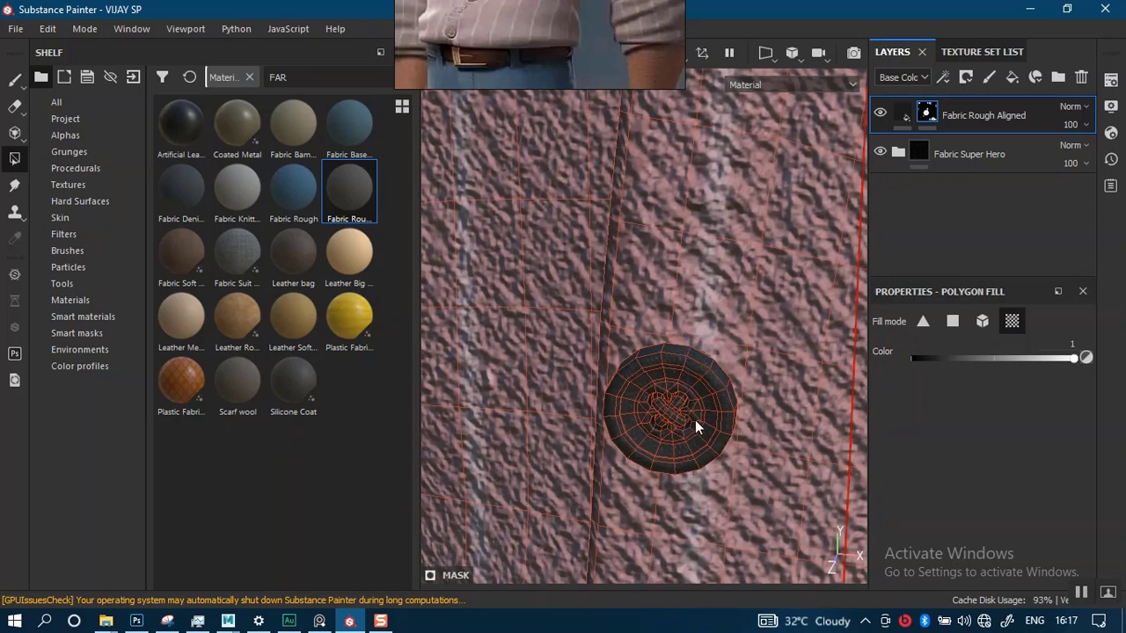
key(x)
click(705, 405)
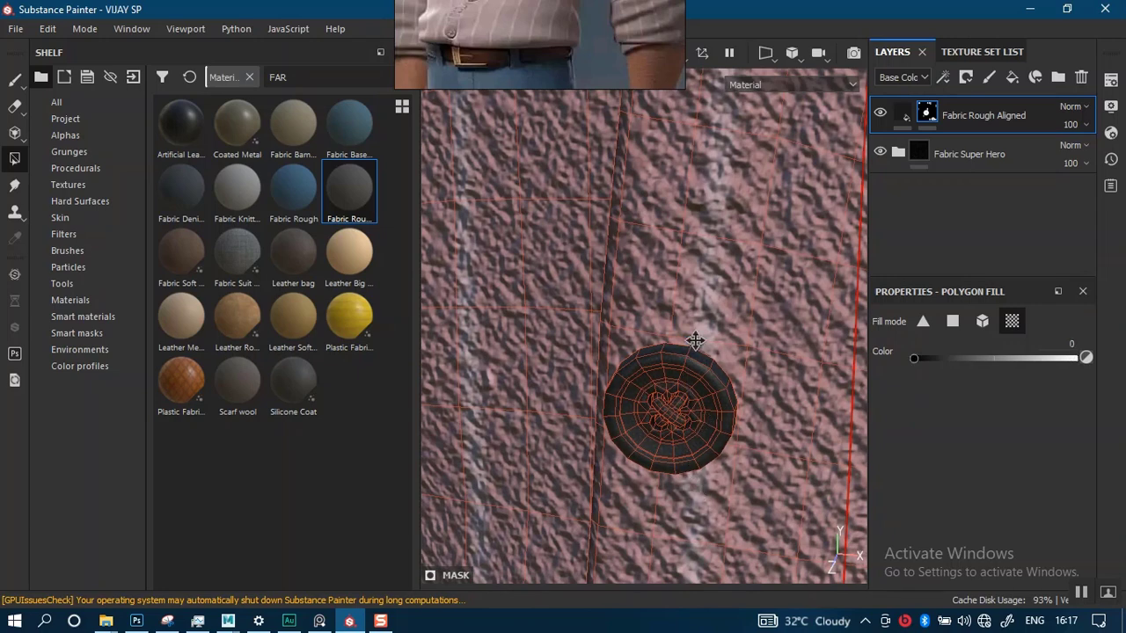
alt+drag(696, 340, 694, 327)
alt+middle_drag(679, 394, 679, 290)
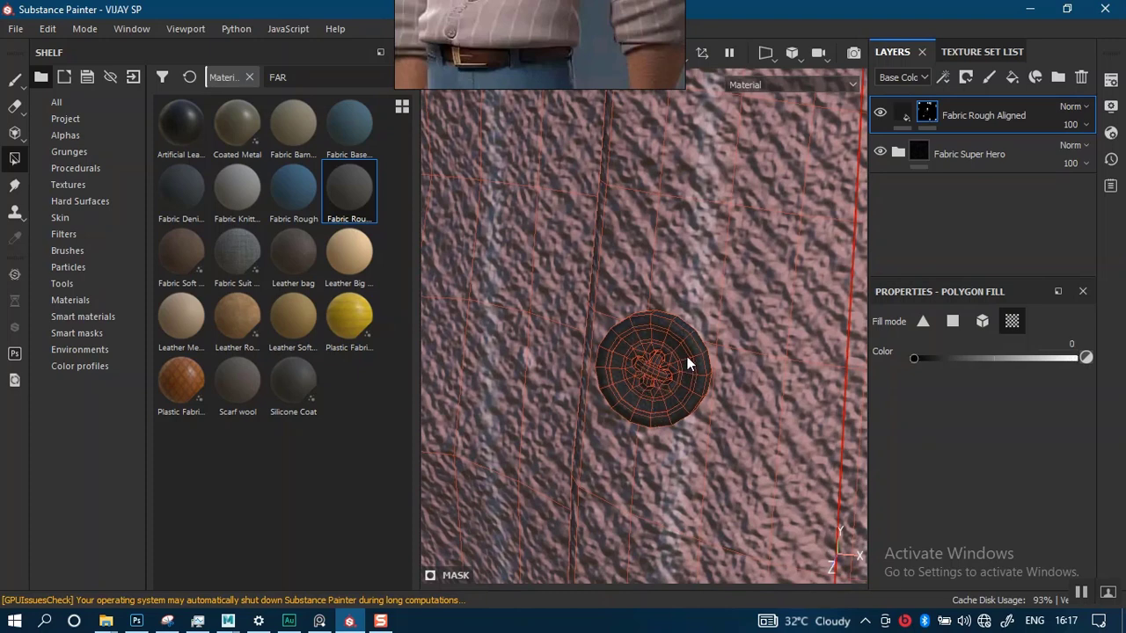
alt+middle_drag(675, 443, 714, 207)
alt+middle_drag(631, 525, 646, 397)
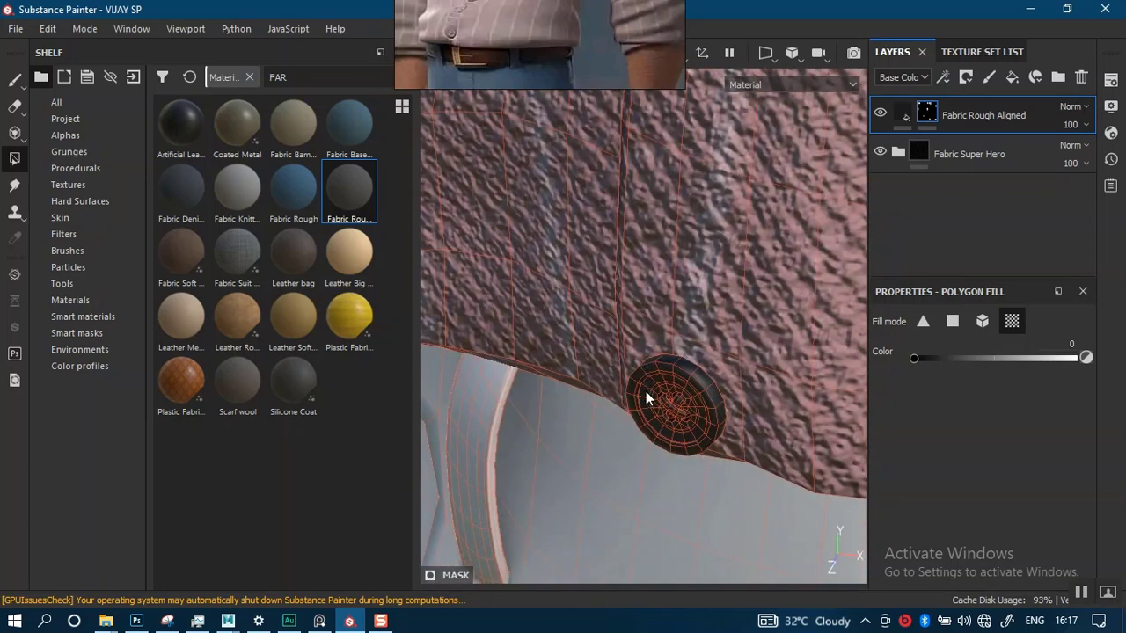
key(x)
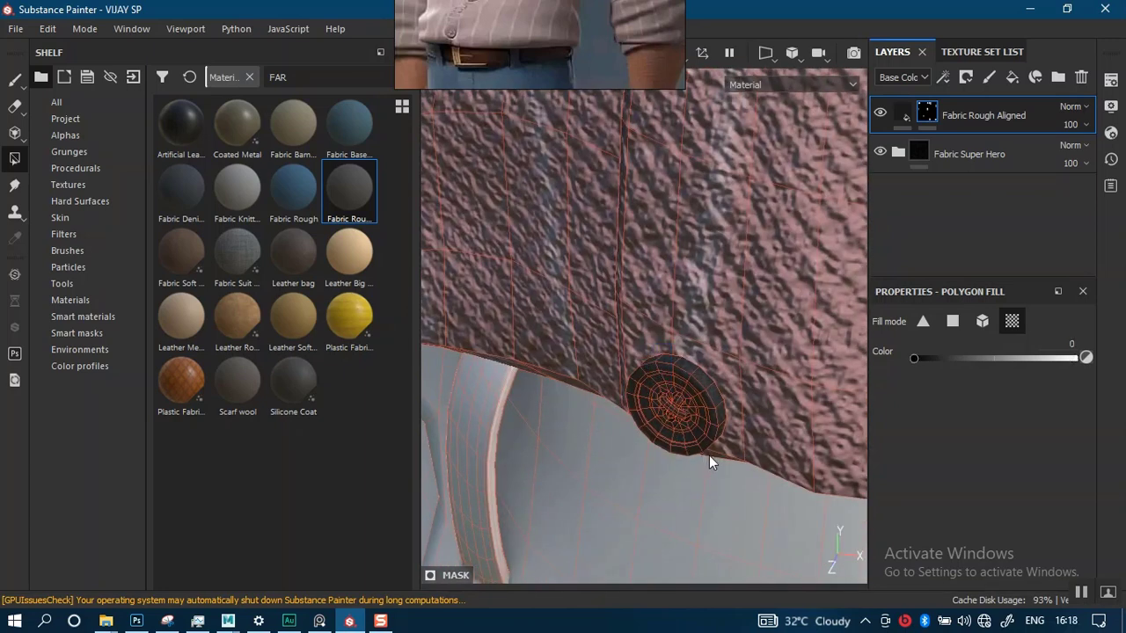
Switch to the Paint tool and compare the finished buttons on the shirt with the reference image.
scroll(680, 488, down, 2)
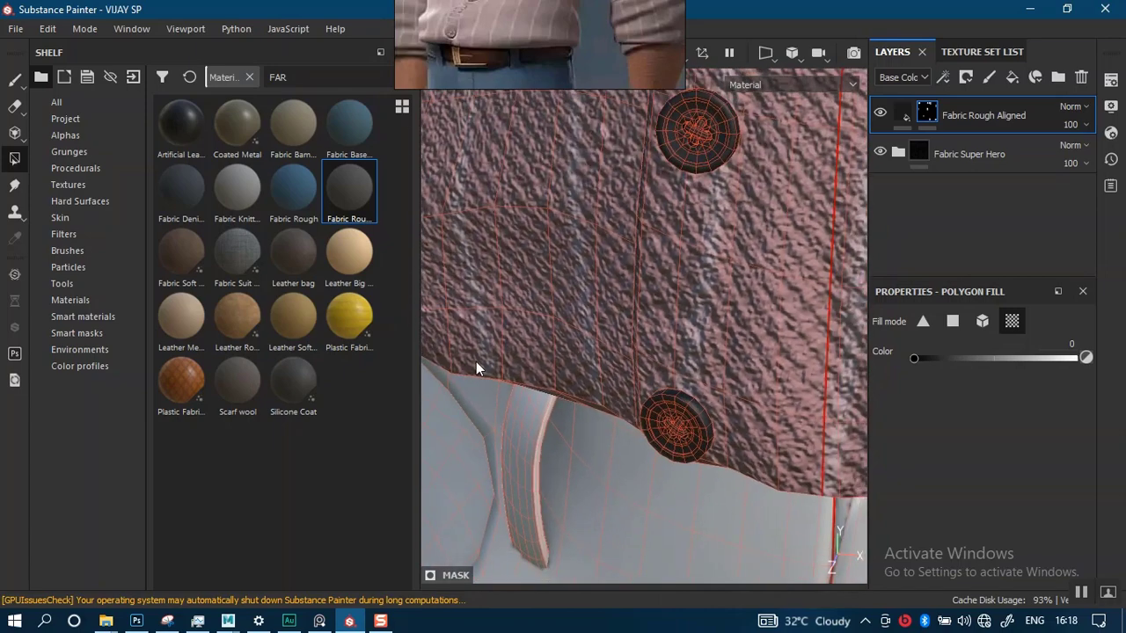
click(11, 80)
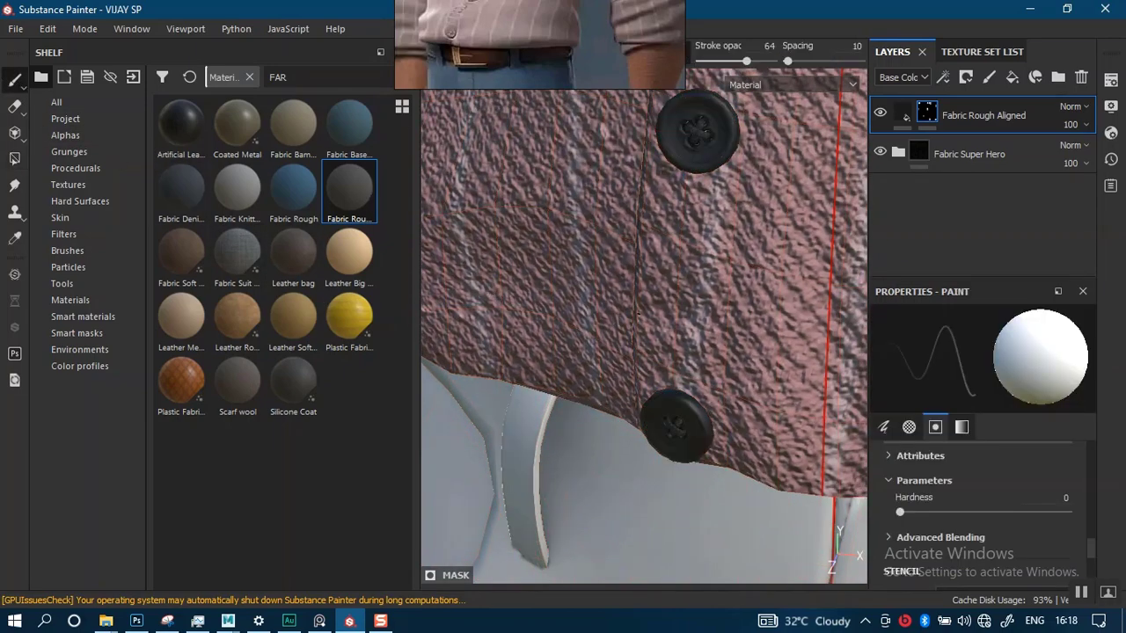
scroll(658, 365, down, 3)
scroll(437, 195, down, 4)
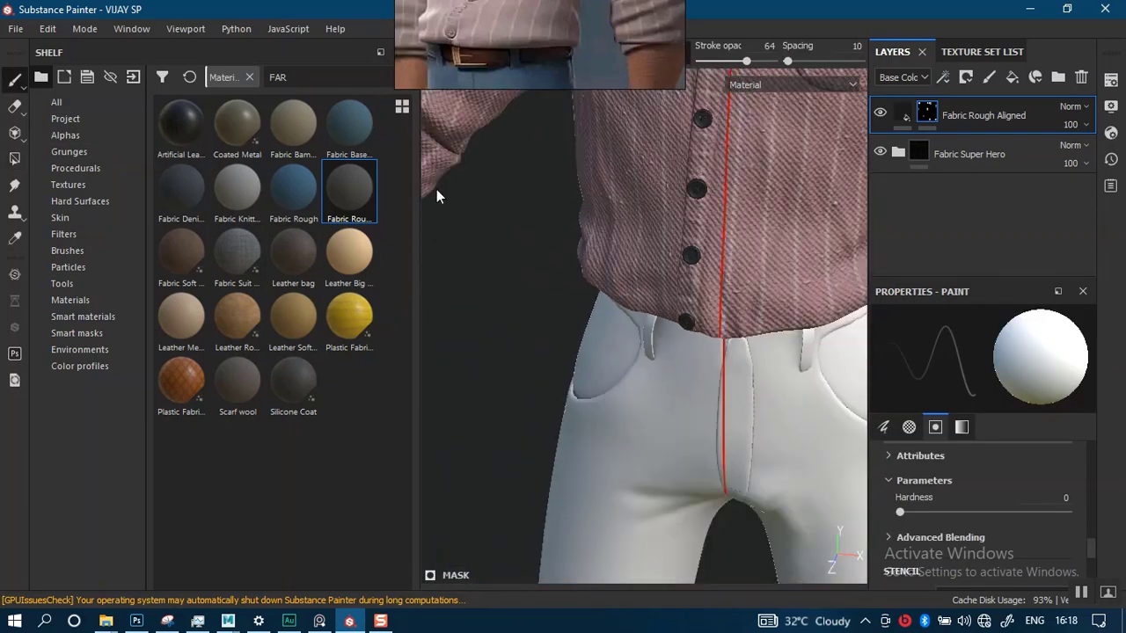
key(f)
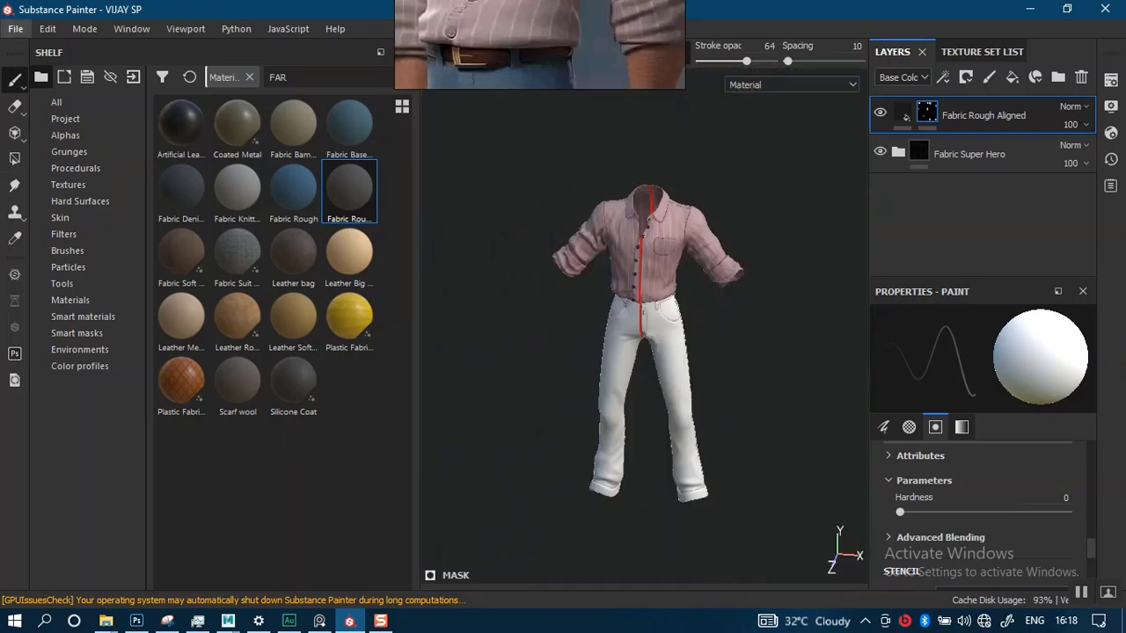
scroll(704, 264, up, 5)
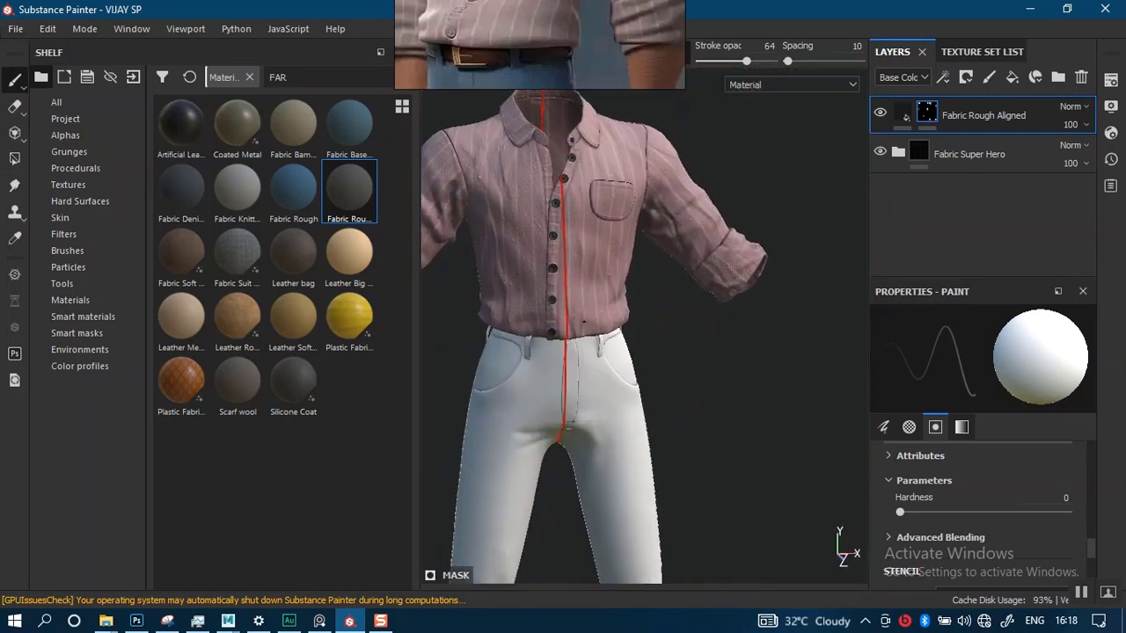
scroll(581, 320, up, 5)
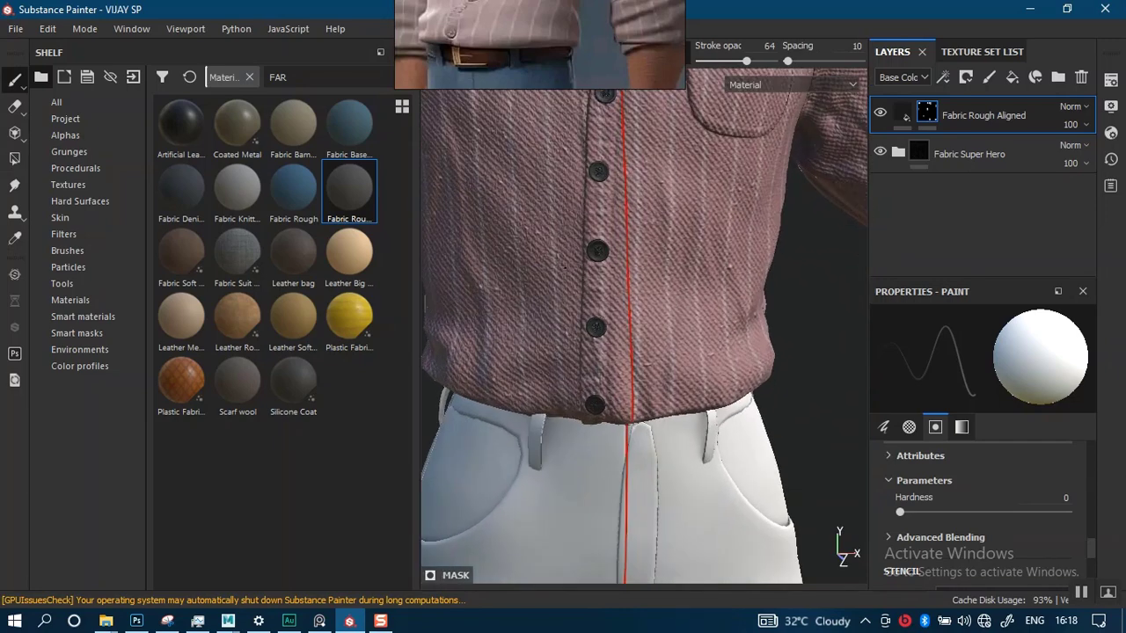
scroll(644, 325, up, 4)
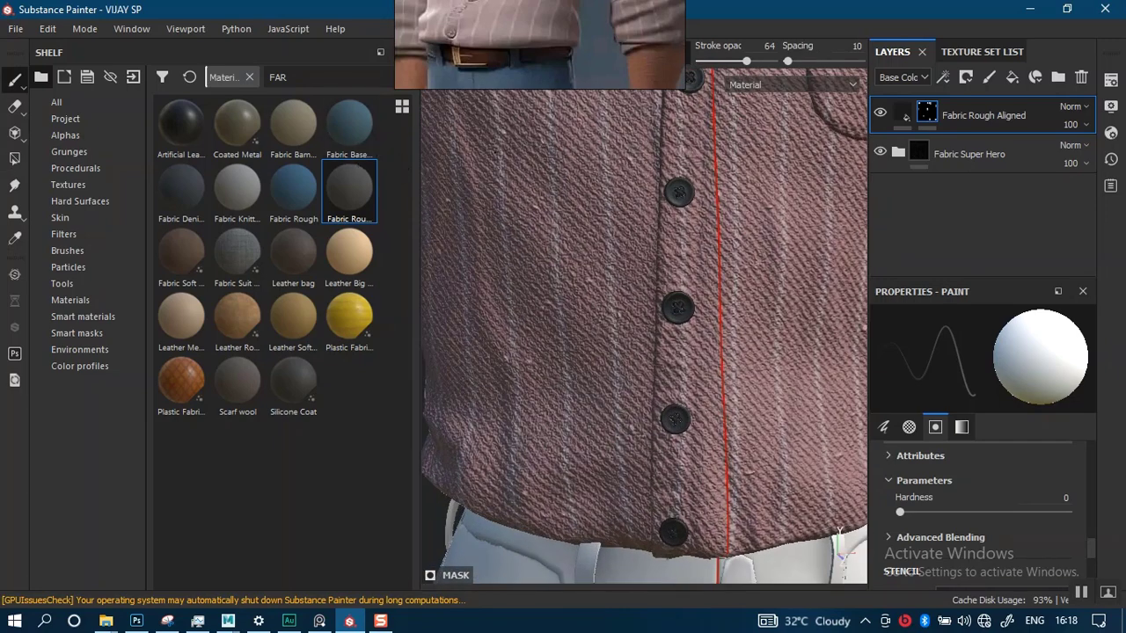
mouse_move(525, 60)
mouse_down()
mouse_move(532, 314)
mouse_move(566, 238)
mouse_move(187, 145)
mouse_move(164, 99)
mouse_up()
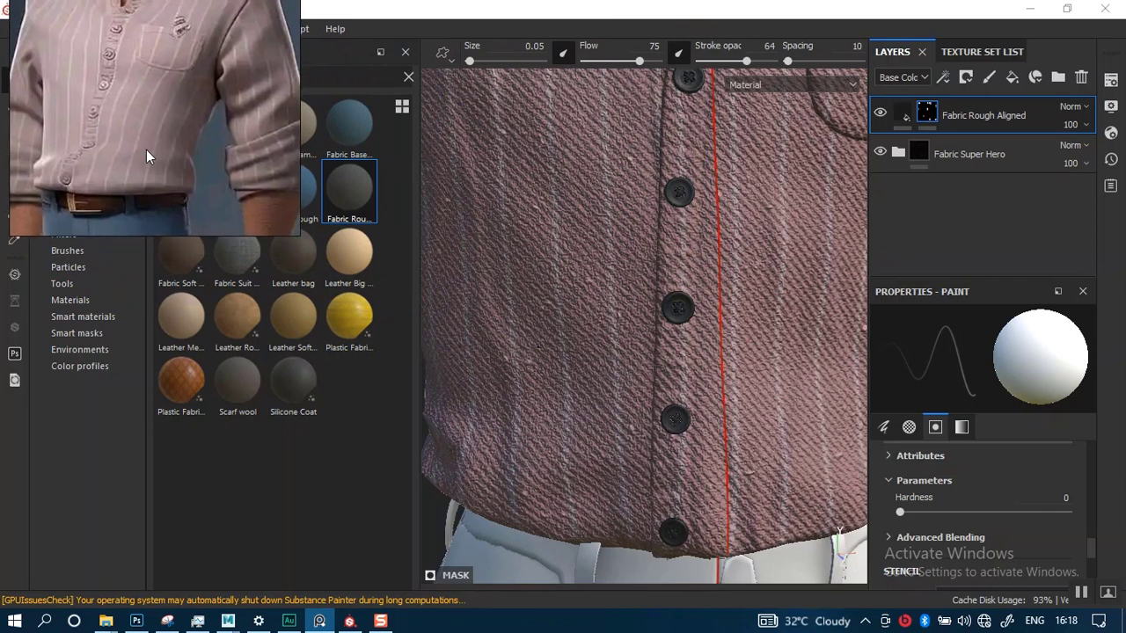
mouse_move(146, 151)
mouse_down()
mouse_move(151, 143)
mouse_move(162, 168)
mouse_move(466, 146)
mouse_move(905, 136)
mouse_up()
click(519, 295)
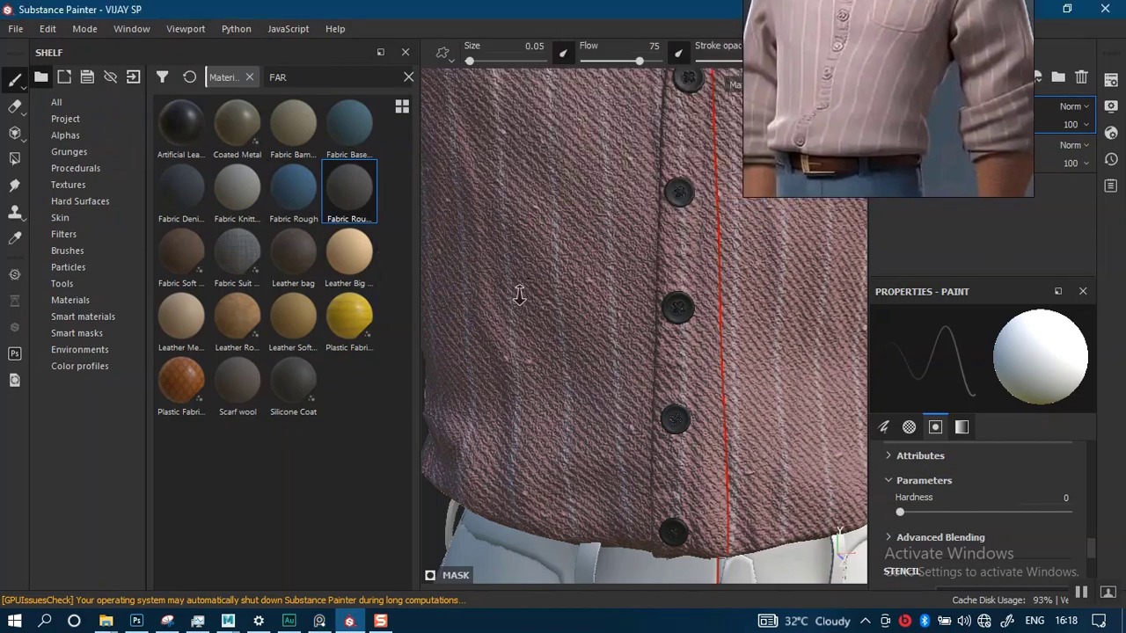
Activate the trousers' texture set and apply the Fabric Denim Base material to it as a fill layer.
alt+right_drag(519, 294, 554, 31)
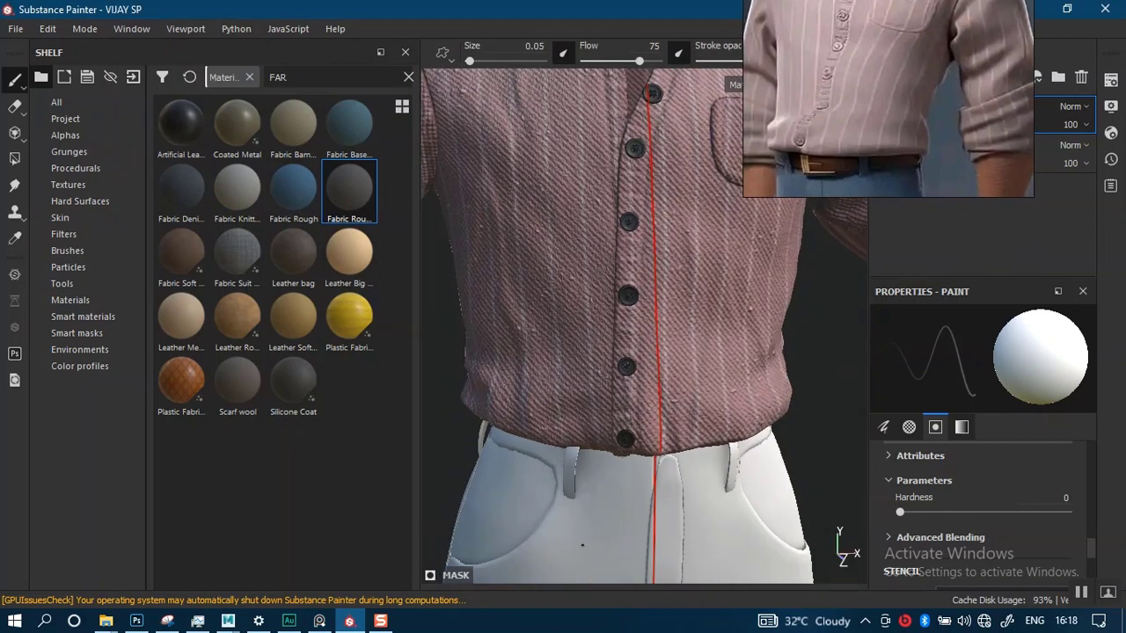
ctrl+alt+right_click(574, 534)
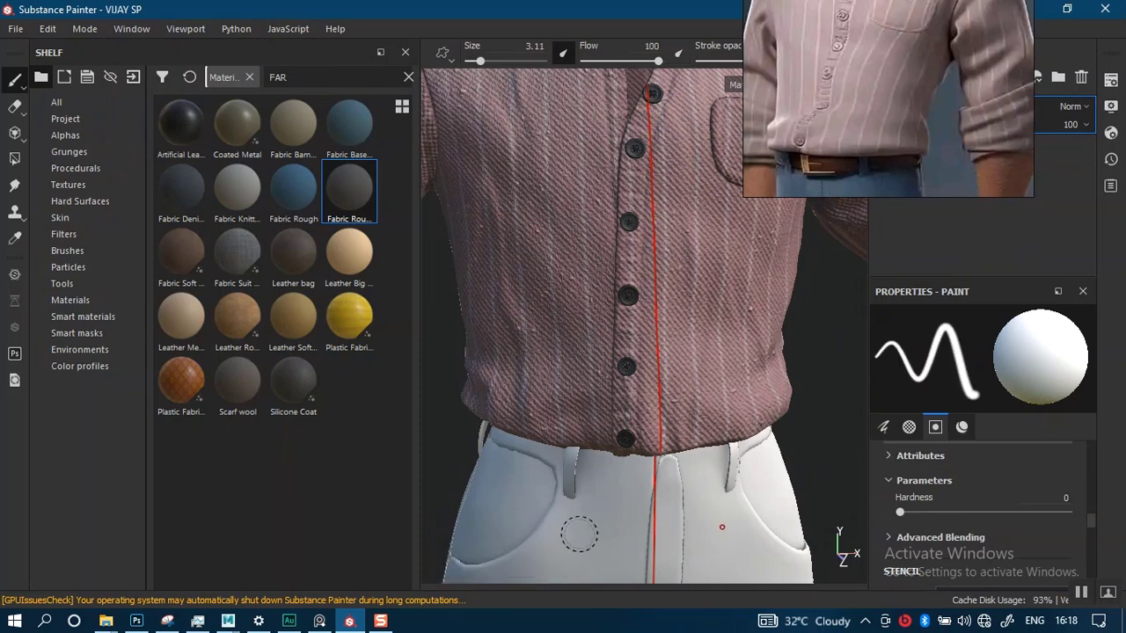
click(182, 203)
drag(182, 204, 561, 494)
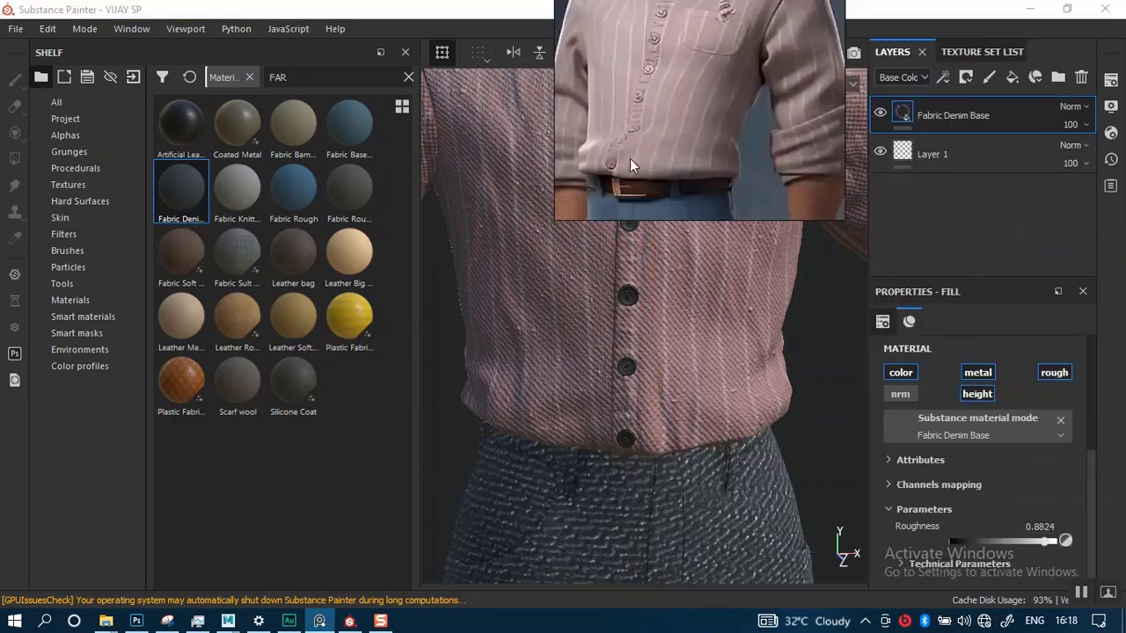
Examine the denim on the trousers from waist to legs and compare it with the reference image.
alt+right_drag(623, 342, 604, 287)
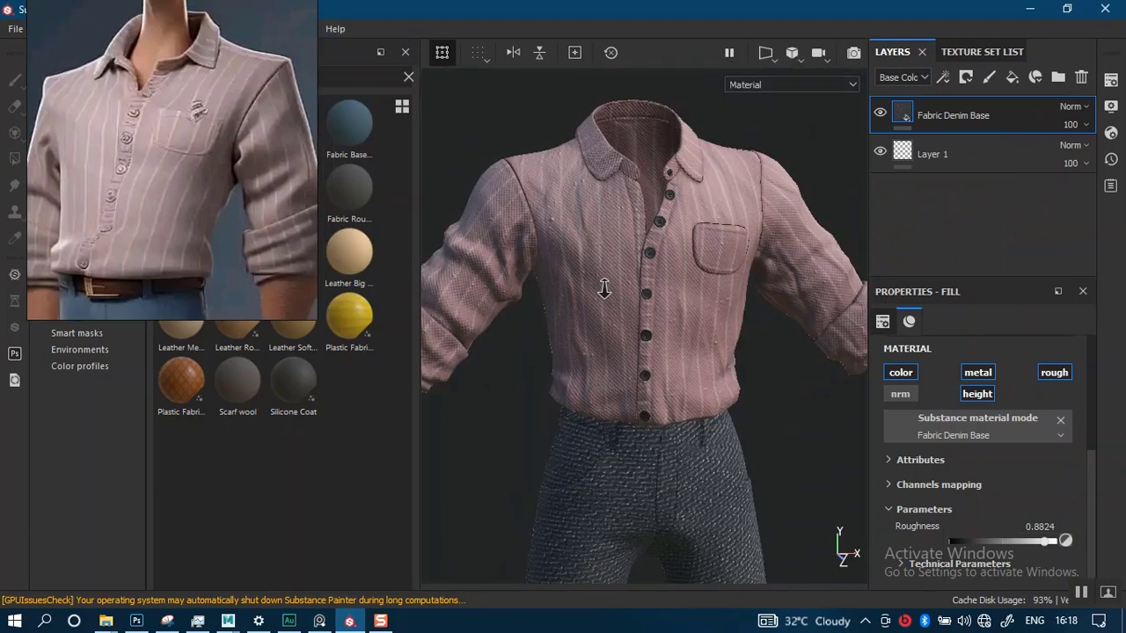
alt+middle_drag(649, 341, 636, 267)
alt+middle_drag(632, 387, 635, 227)
alt+drag(704, 324, 635, 324)
right_drag(201, 263, 173, 196)
drag(173, 204, 1020, 274)
alt+right_drag(664, 339, 679, 359)
alt+middle_drag(649, 309, 588, 225)
alt+drag(591, 255, 626, 262)
right_drag(941, 190, 863, 191)
drag(864, 191, 151, 309)
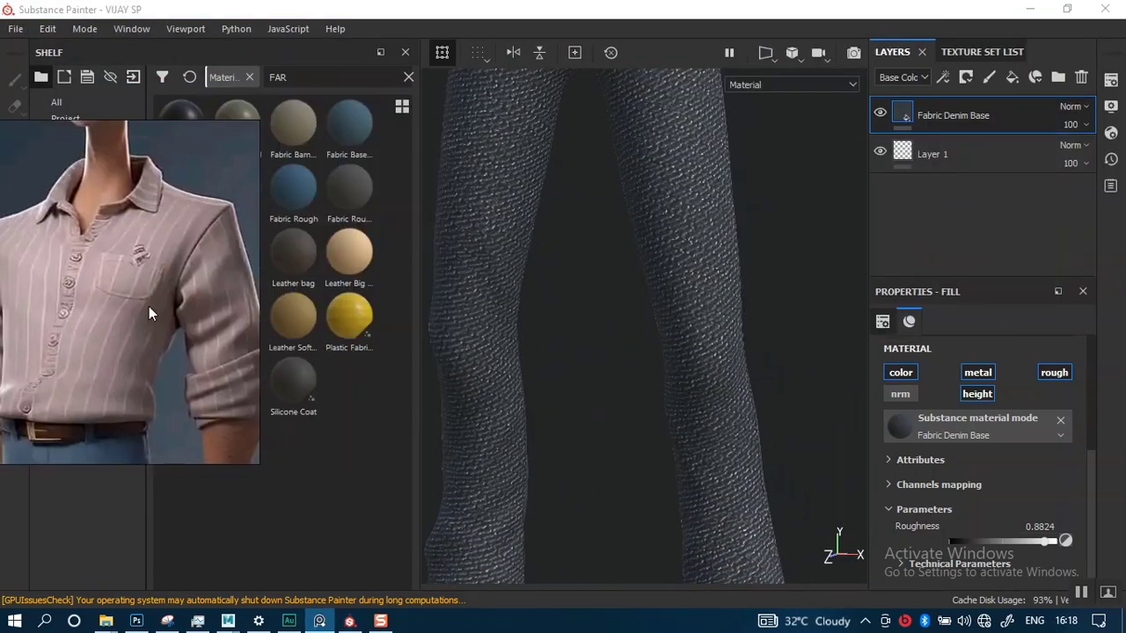
Set the UV scale of the trousers' Fabric Denim Base layer to 20.
middle_drag(672, 345, 684, 311)
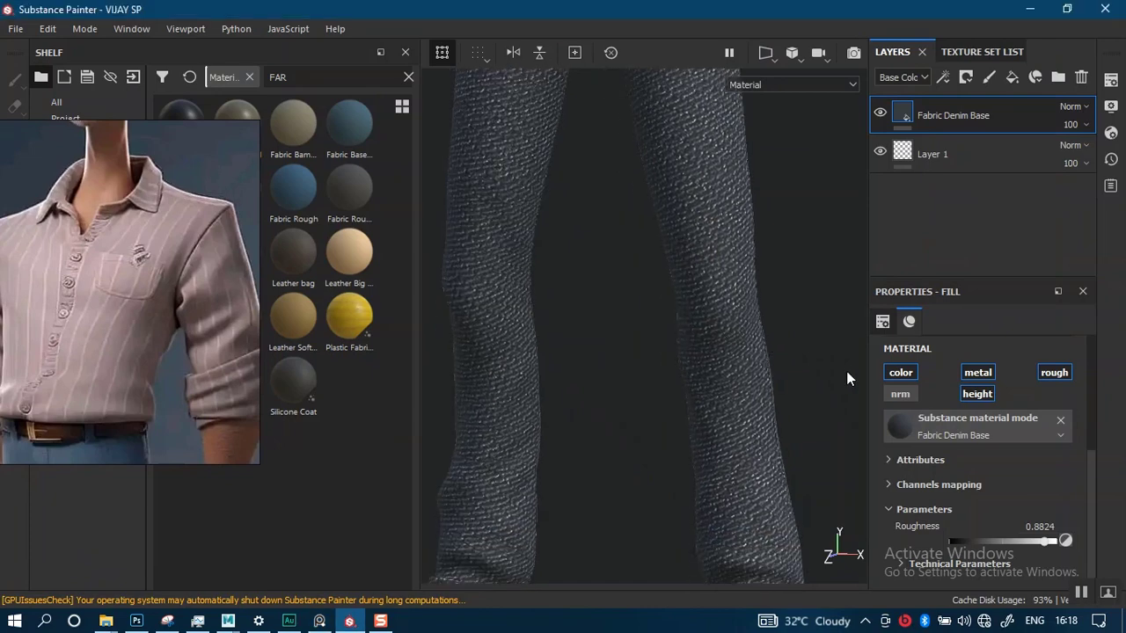
scroll(1087, 492, up, 5)
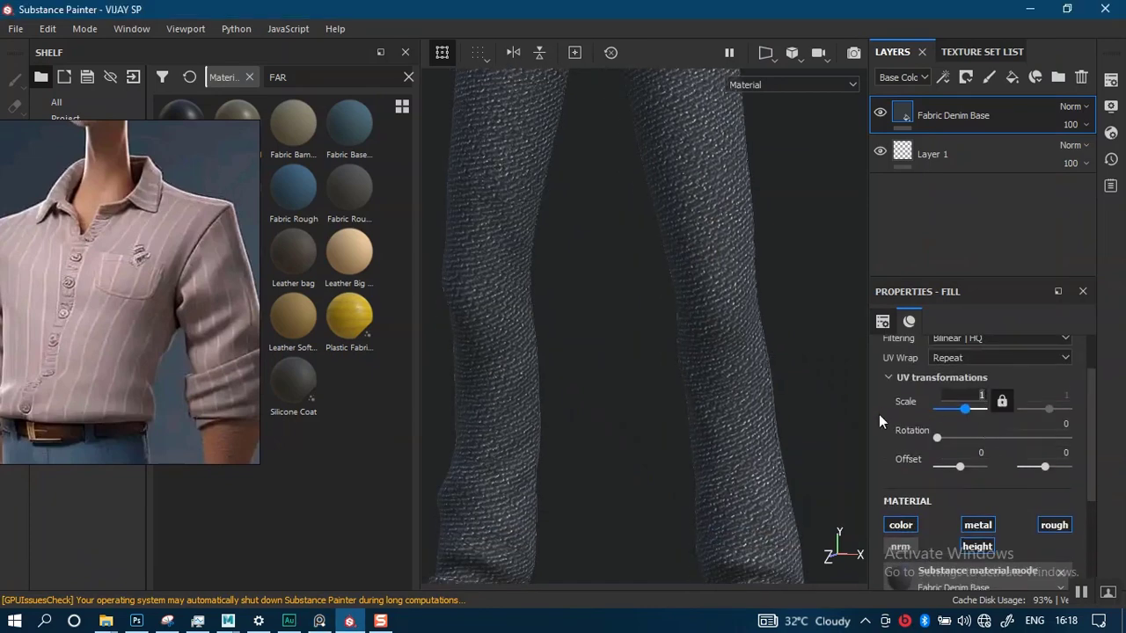
text(20)
key(Return)
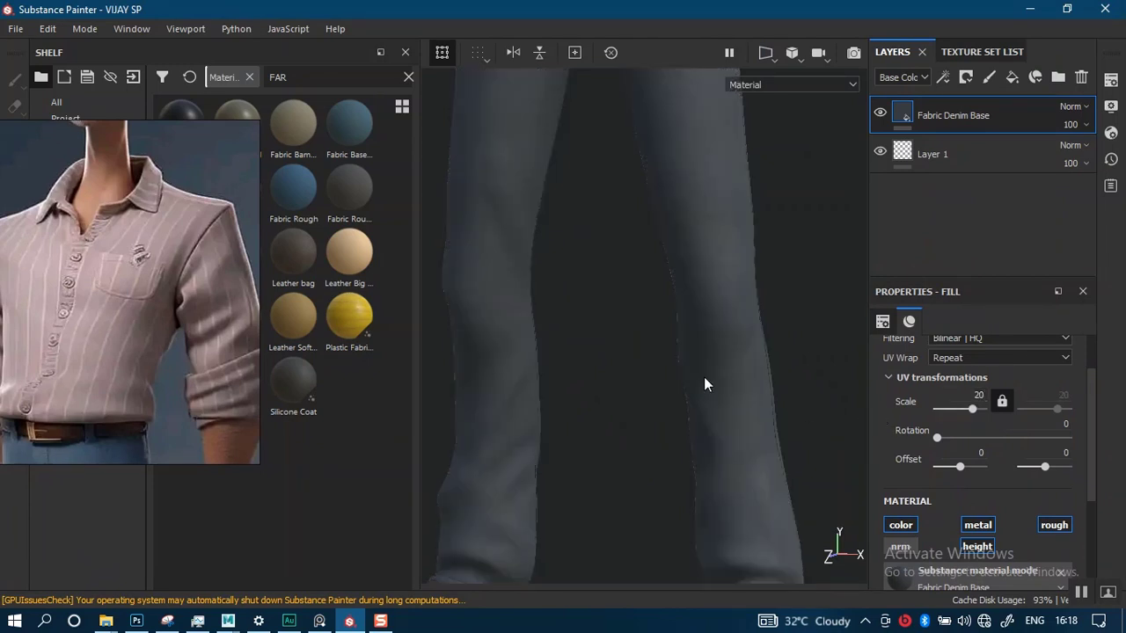
Change the denim layer's UV scale to 10 and check the weave on the trousers' upper leg.
drag(969, 395, 1003, 398)
key(BackSpace)
key(BackSpace)
text(10)
key(Return)
alt+middle_drag(669, 377, 648, 480)
alt+middle_drag(655, 291, 679, 475)
alt+right_drag(681, 413, 663, 397)
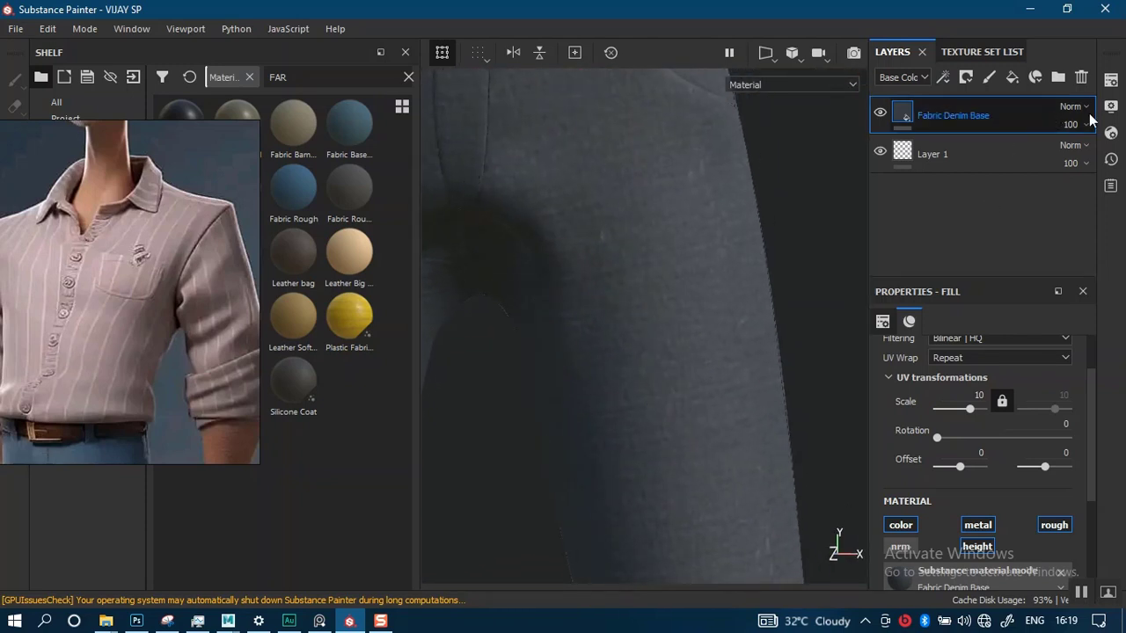
Activate the shirt's texture set and set its texture size to 2048.
click(982, 51)
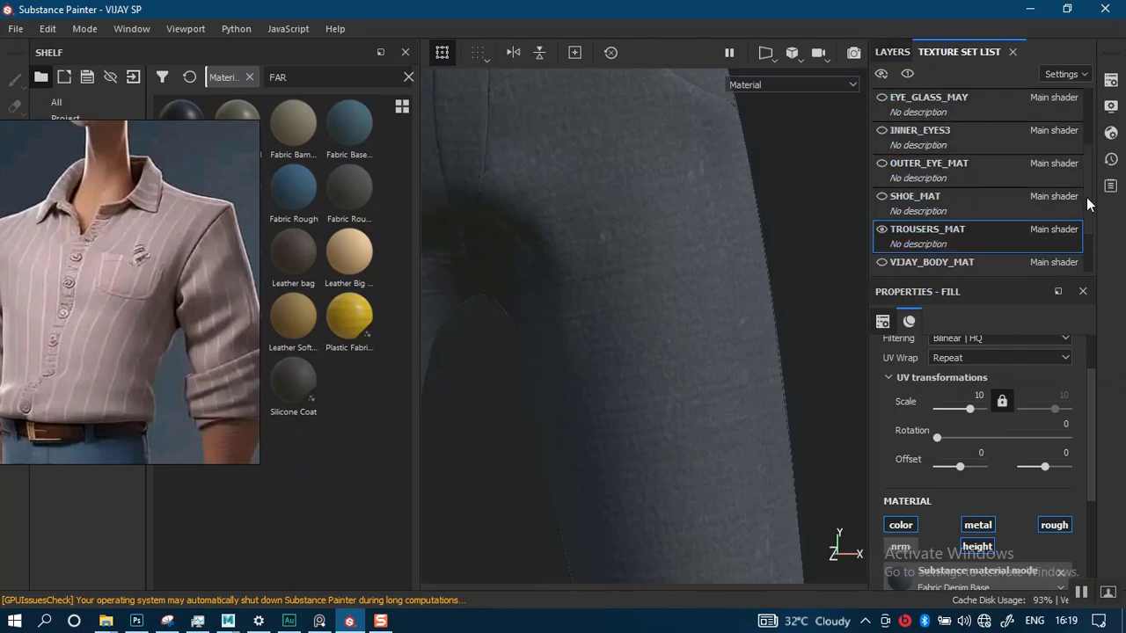
scroll(1089, 185, up, 2)
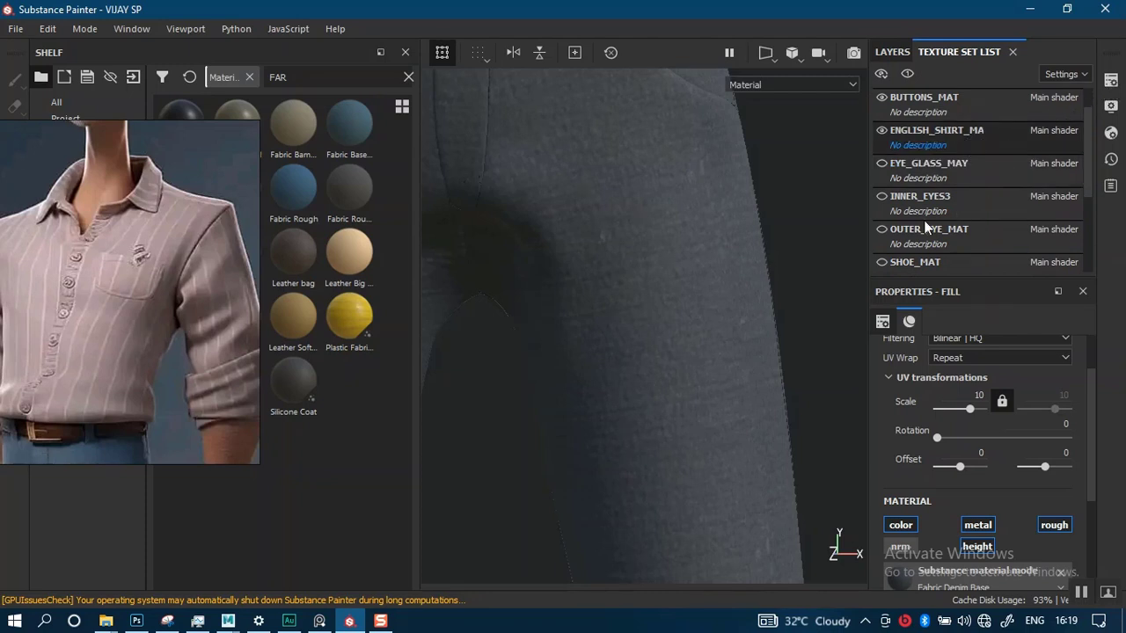
click(640, 392)
alt+right_drag(651, 394, 620, 148)
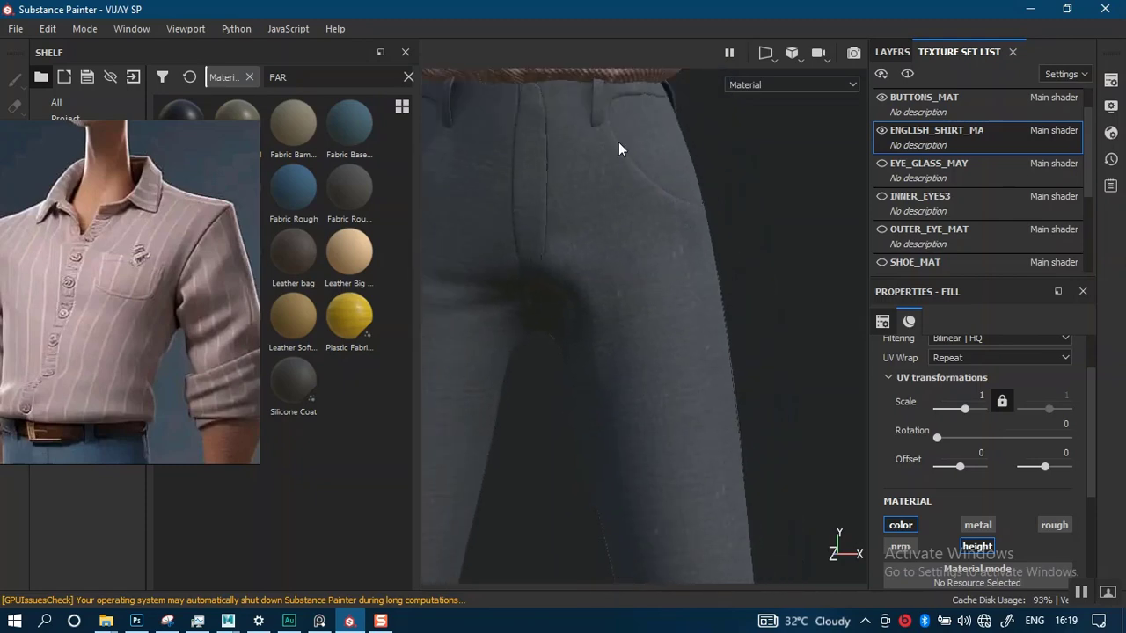
alt+middle_drag(620, 148, 661, 546)
click(1110, 77)
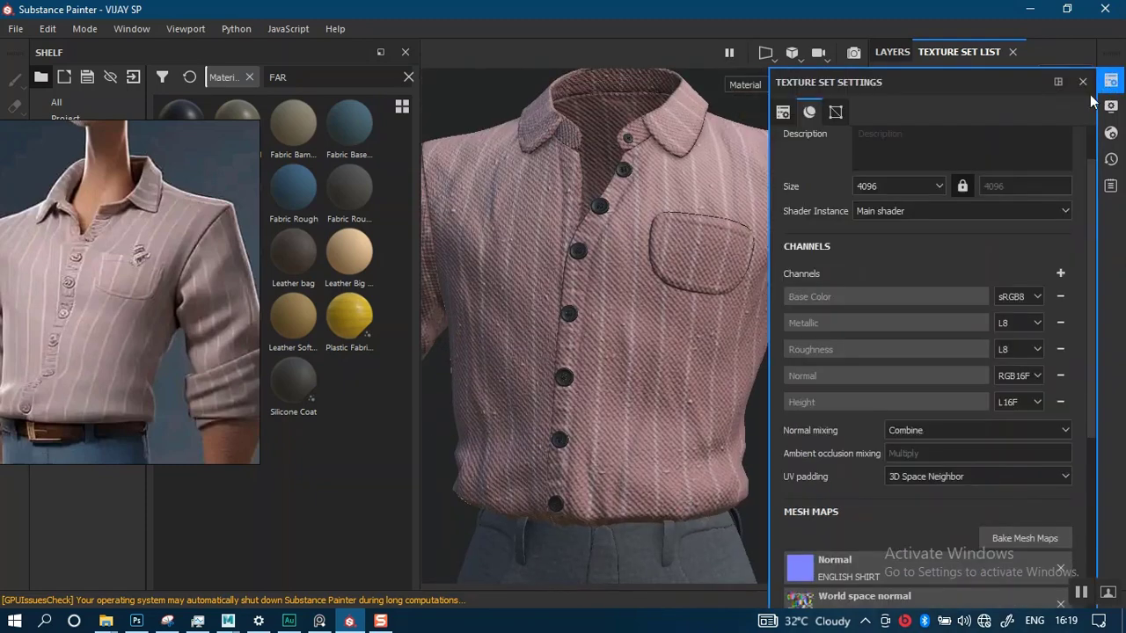
click(906, 188)
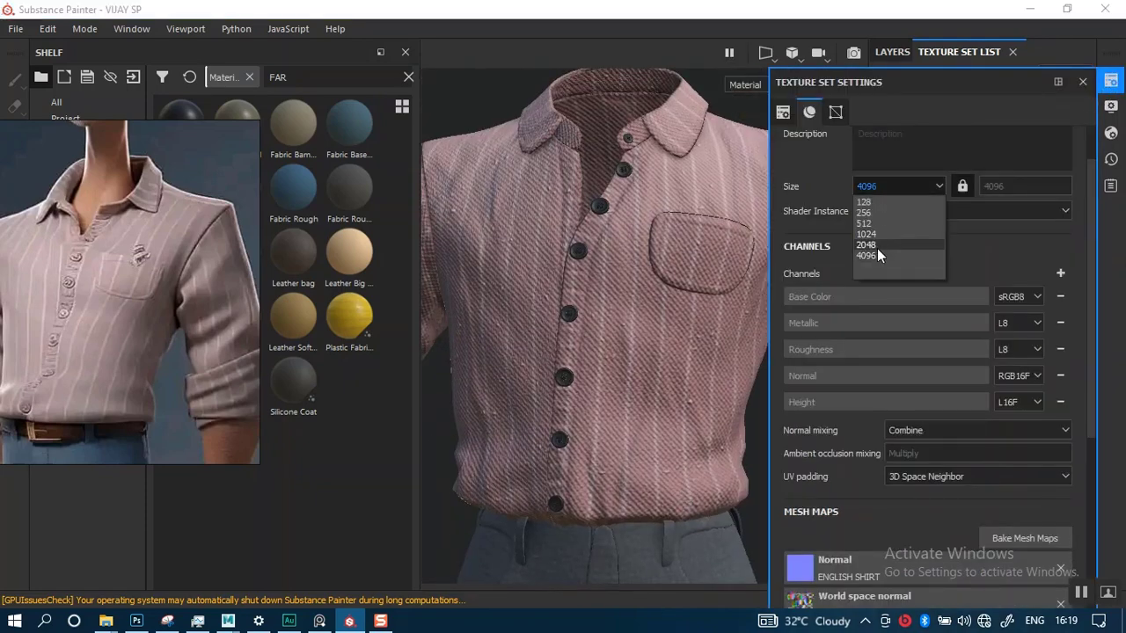
click(877, 254)
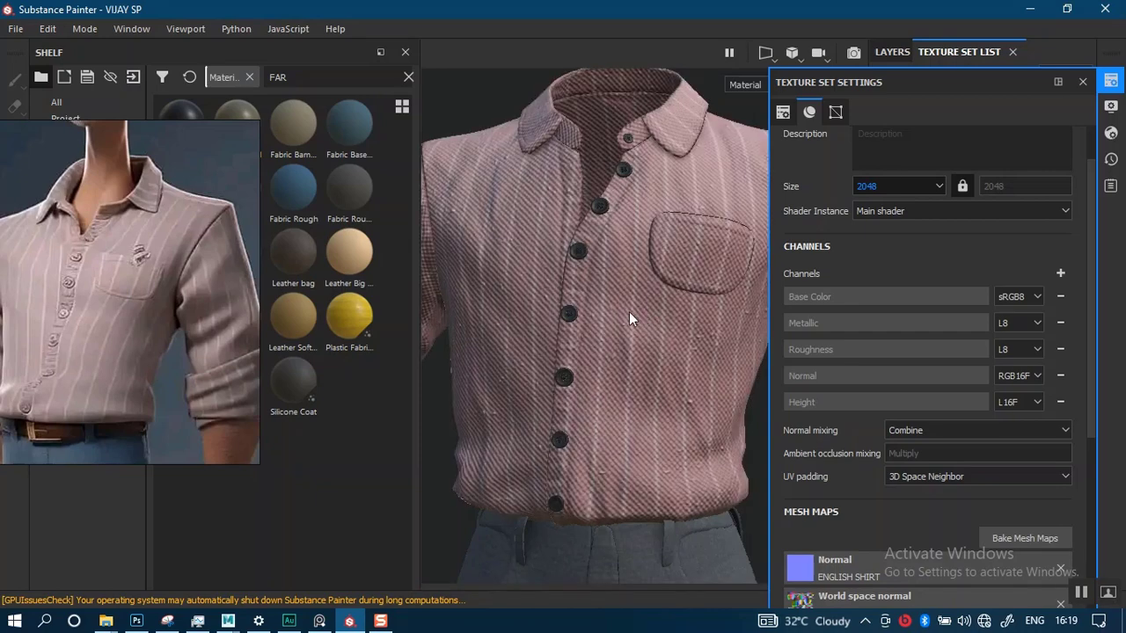
click(1084, 84)
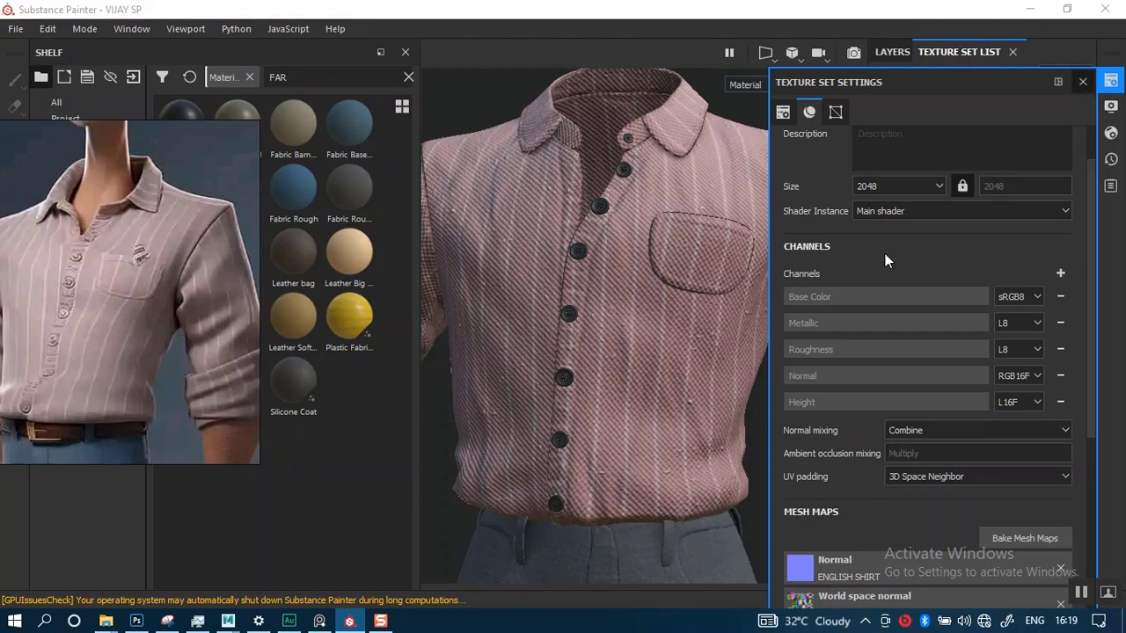
Activate the trousers' texture set, set its texture size to 4096, and move the reference image lower to uncover the fabric materials.
alt+middle_drag(649, 410, 660, 299)
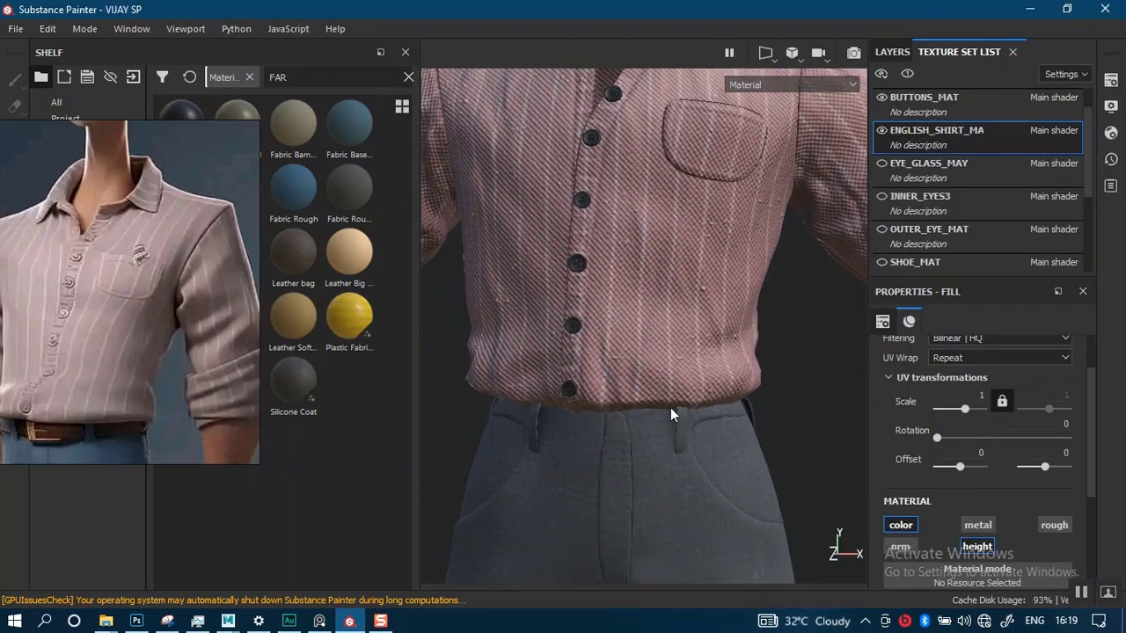
ctrl+alt+right_click(647, 486)
click(893, 51)
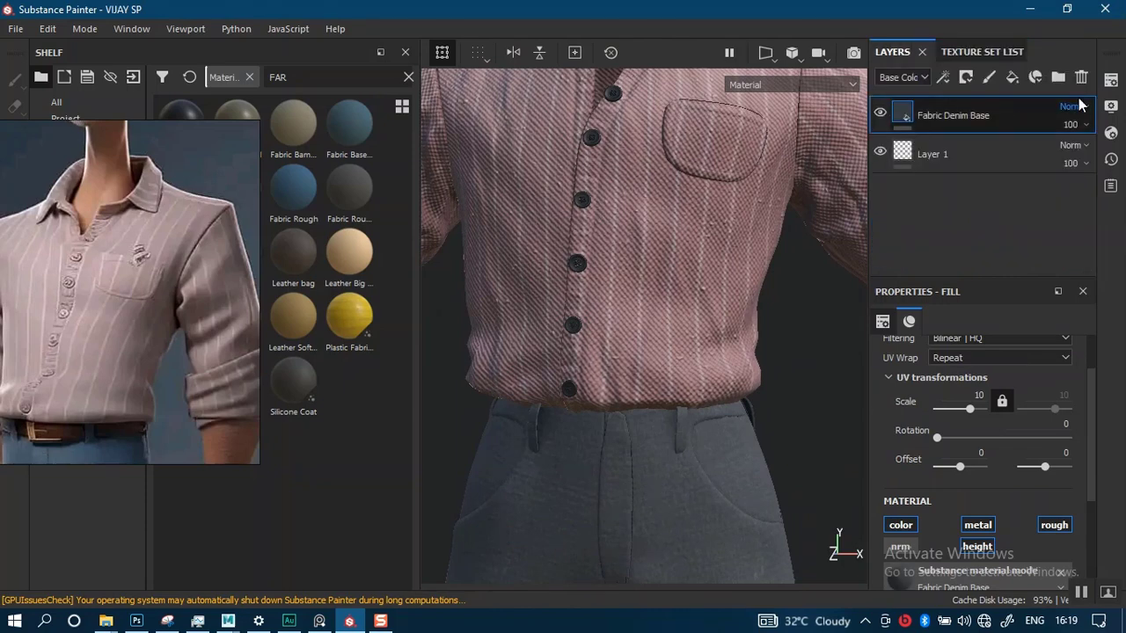
click(1111, 80)
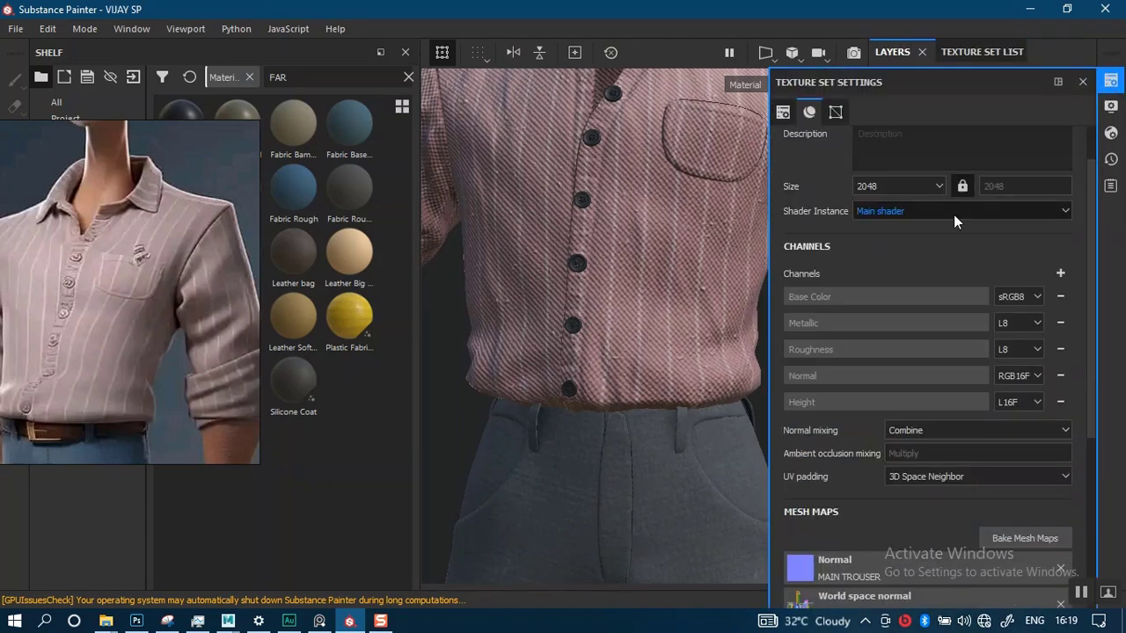
click(901, 186)
click(874, 255)
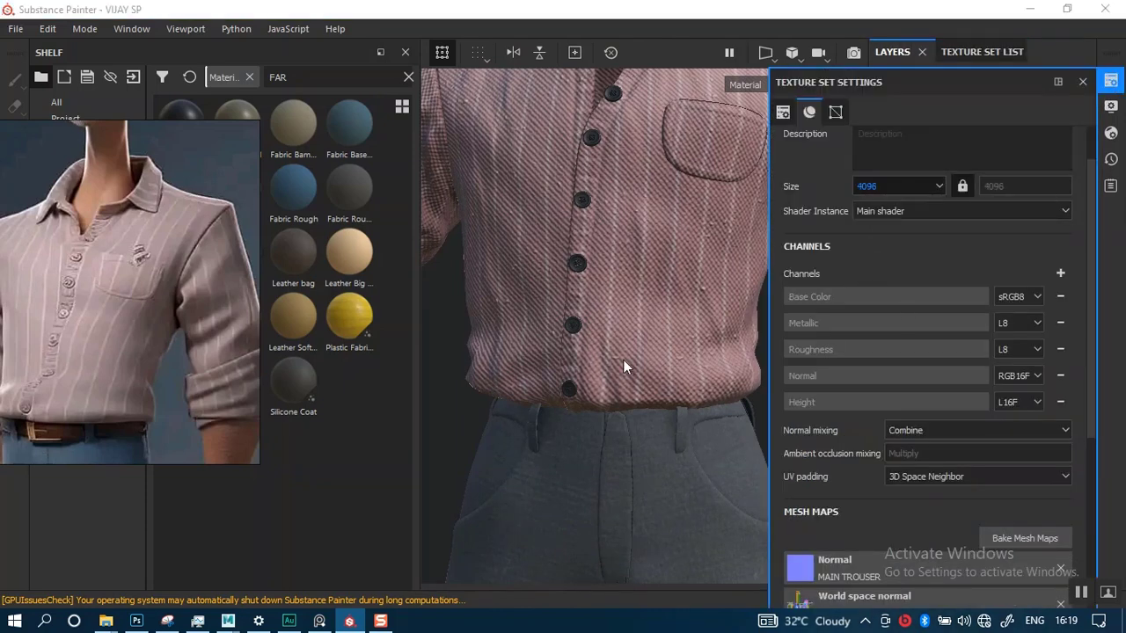
right_drag(164, 334, 110, 439)
drag(110, 439, 113, 414)
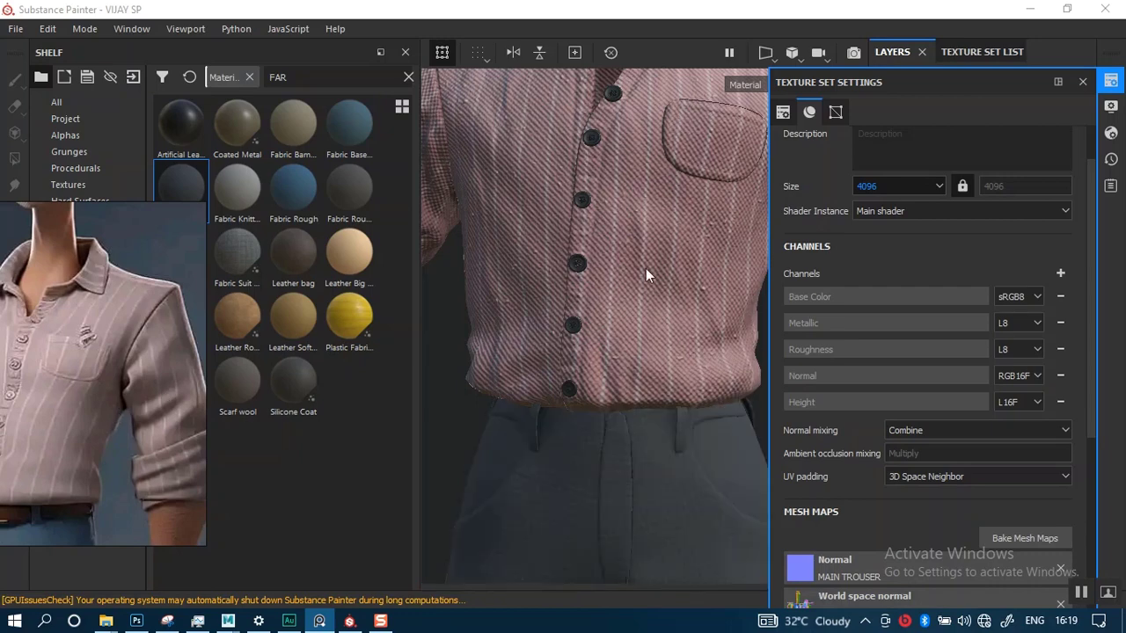
click(1083, 82)
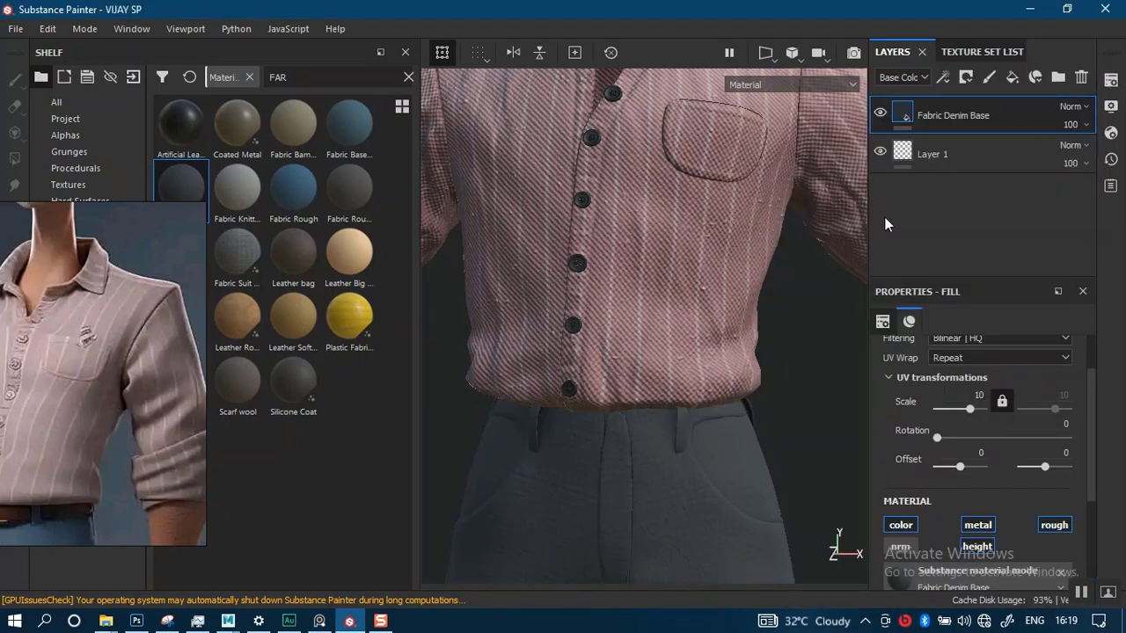
Set the denim layer's UV scale to 5 and check the weave along the trouser legs.
middle_drag(583, 434, 633, 176)
alt+middle_drag(721, 389, 676, 277)
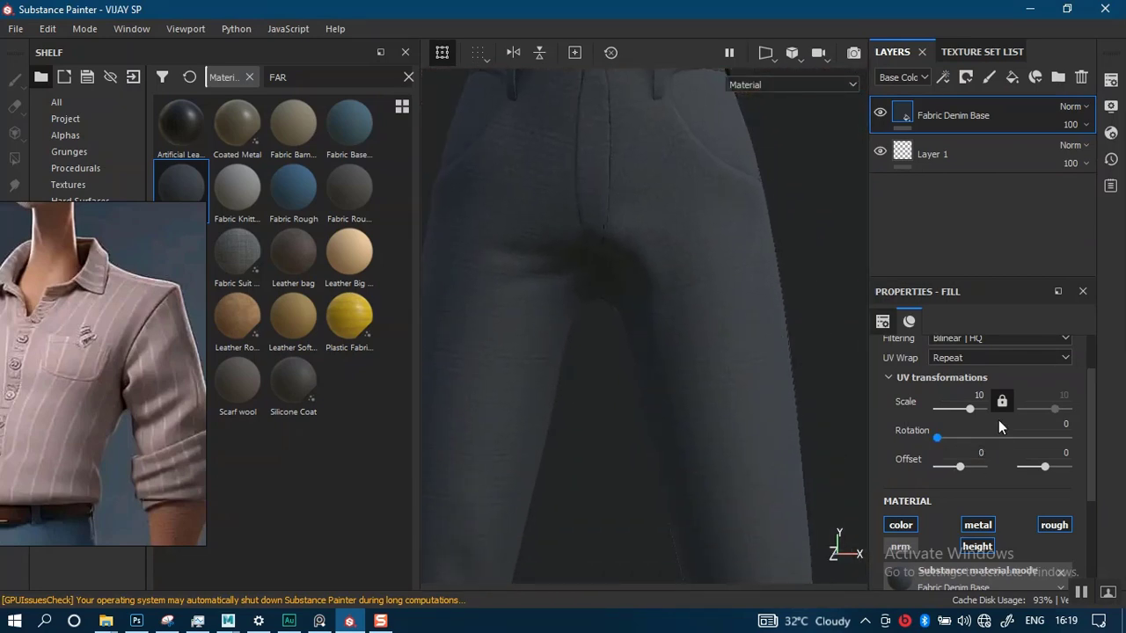
drag(971, 395, 1008, 396)
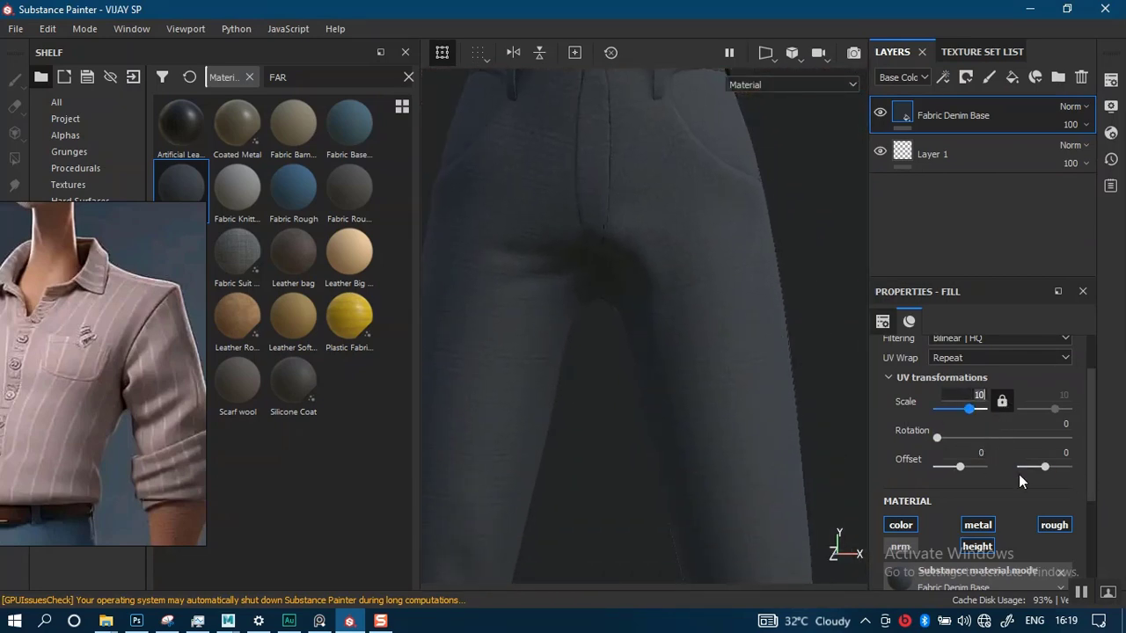
drag(1091, 471, 1087, 444)
drag(968, 433, 1003, 434)
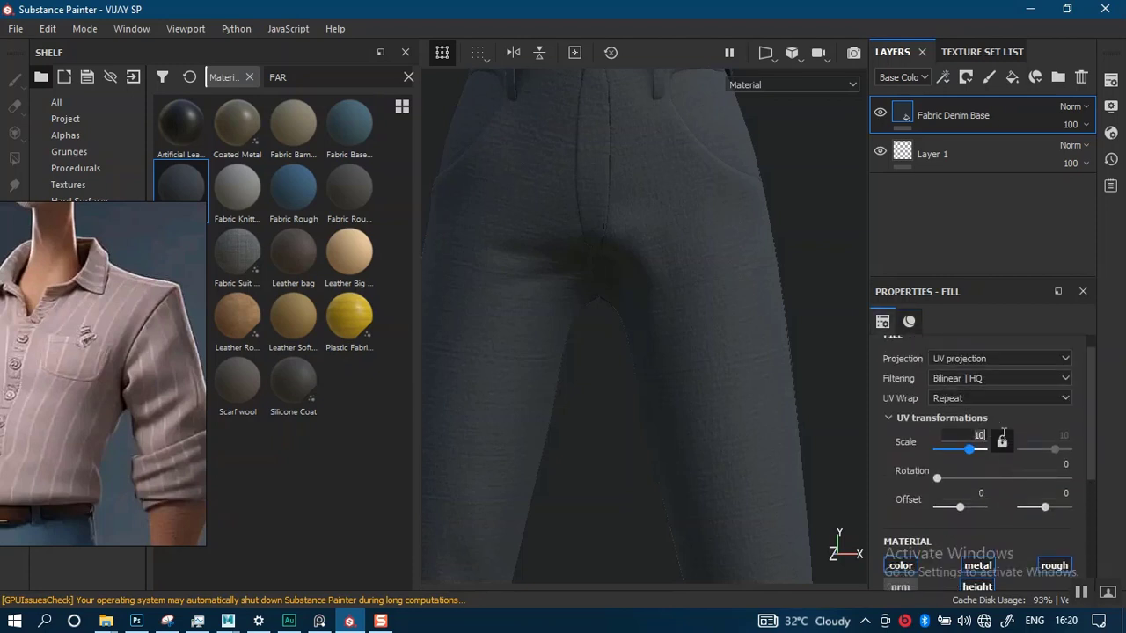
text(5)
key(Return)
alt+middle_drag(735, 468, 780, 345)
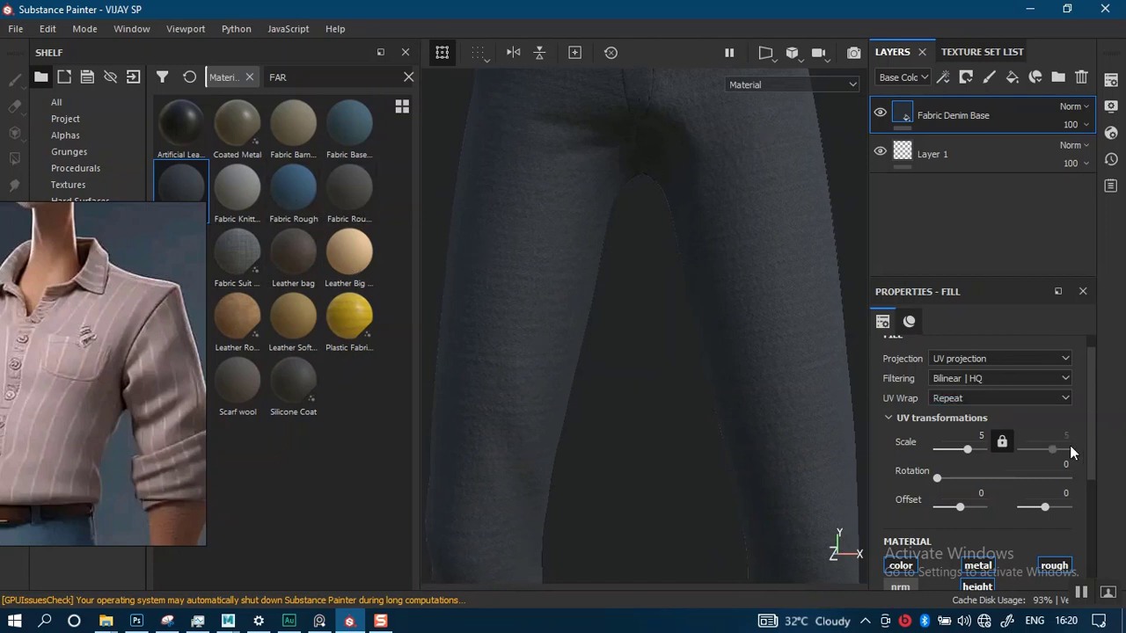
Look through the denim layer's channels mapping and material parameters.
drag(1091, 454, 1083, 572)
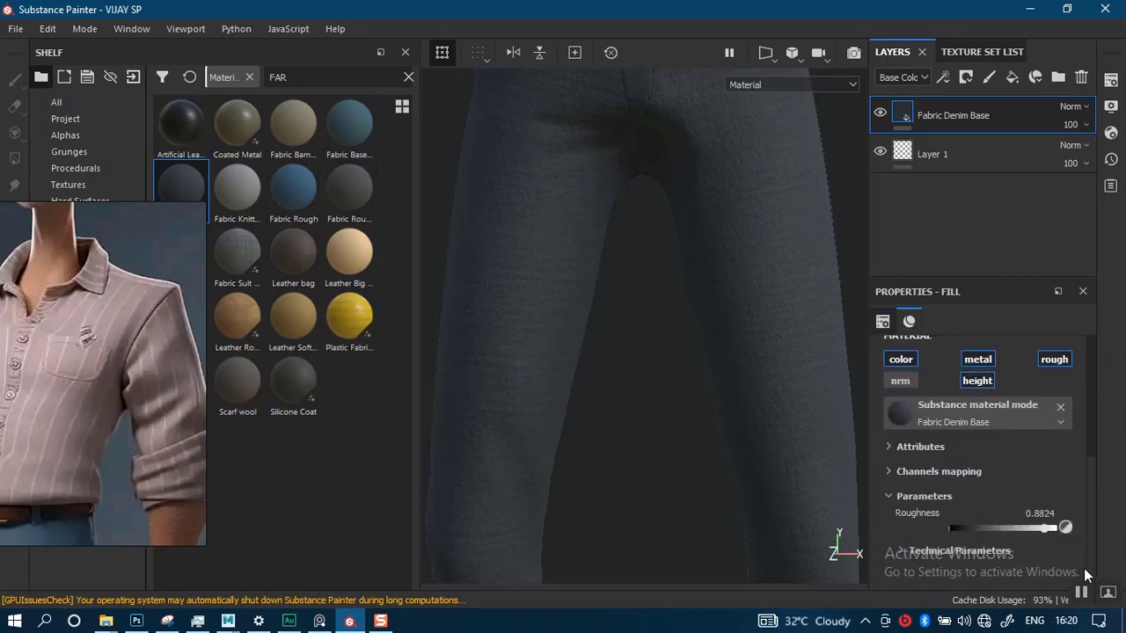
click(891, 471)
drag(1093, 472, 1087, 449)
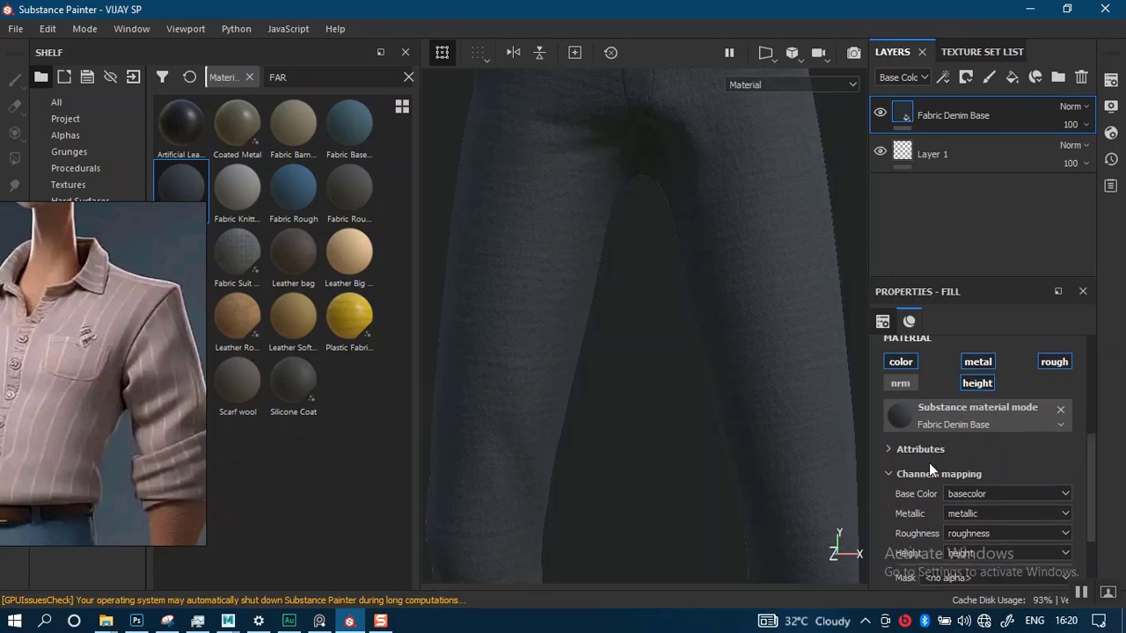
click(887, 475)
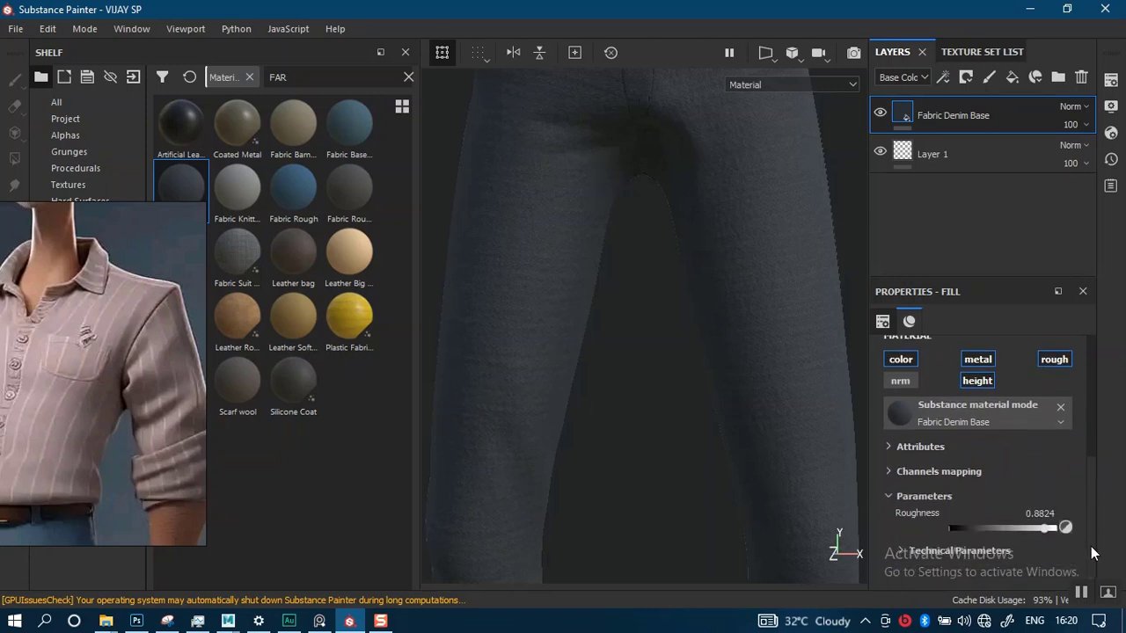
drag(1092, 547, 1079, 401)
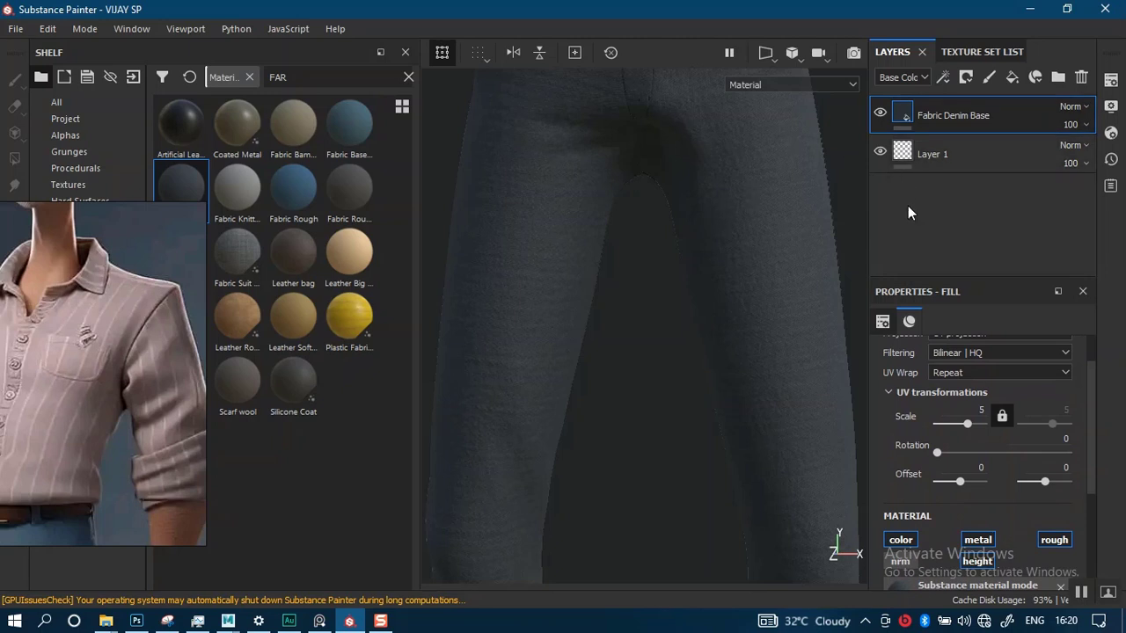
Delete the Fabric Denim Base layer and apply the Fabric Rough material to the trousers as a fill layer.
key(Delete)
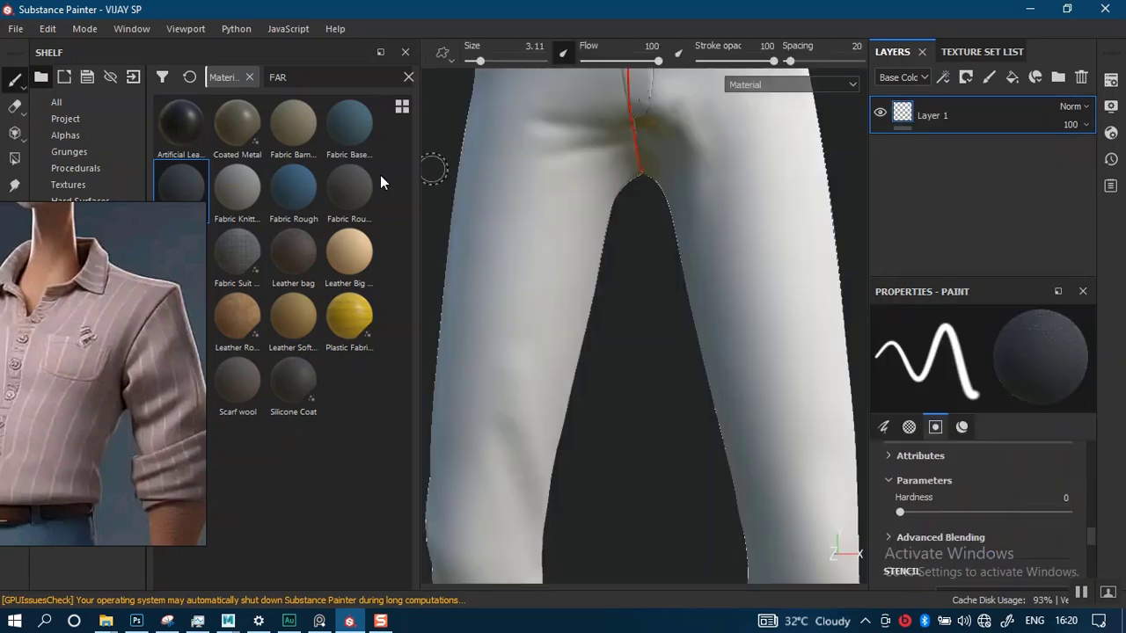
click(293, 204)
drag(290, 200, 479, 247)
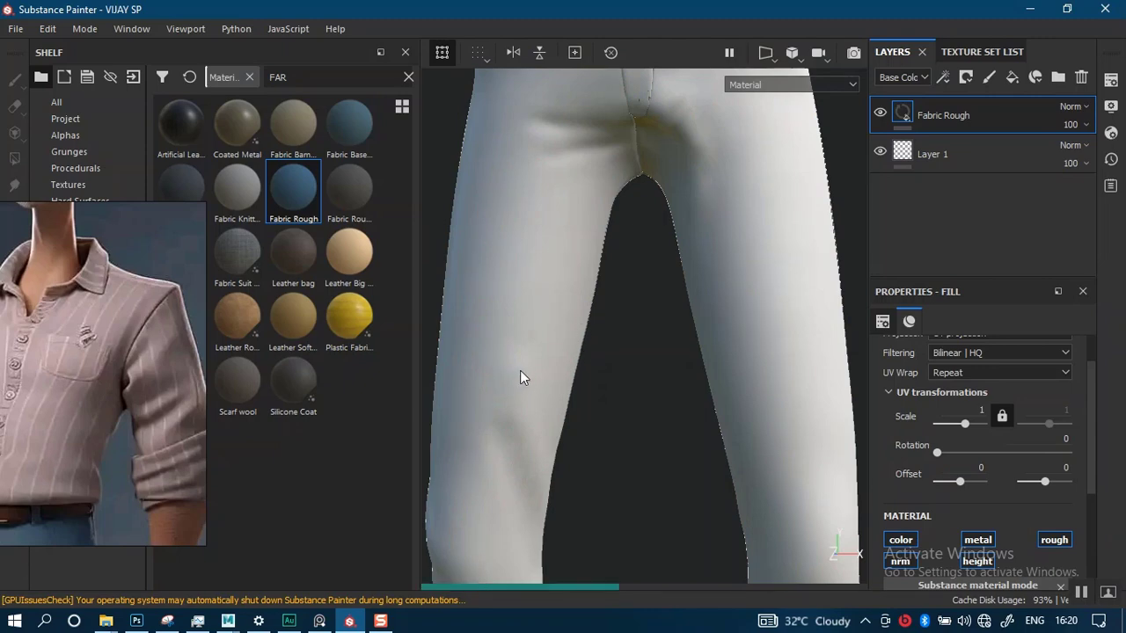
alt+drag(705, 349, 714, 343)
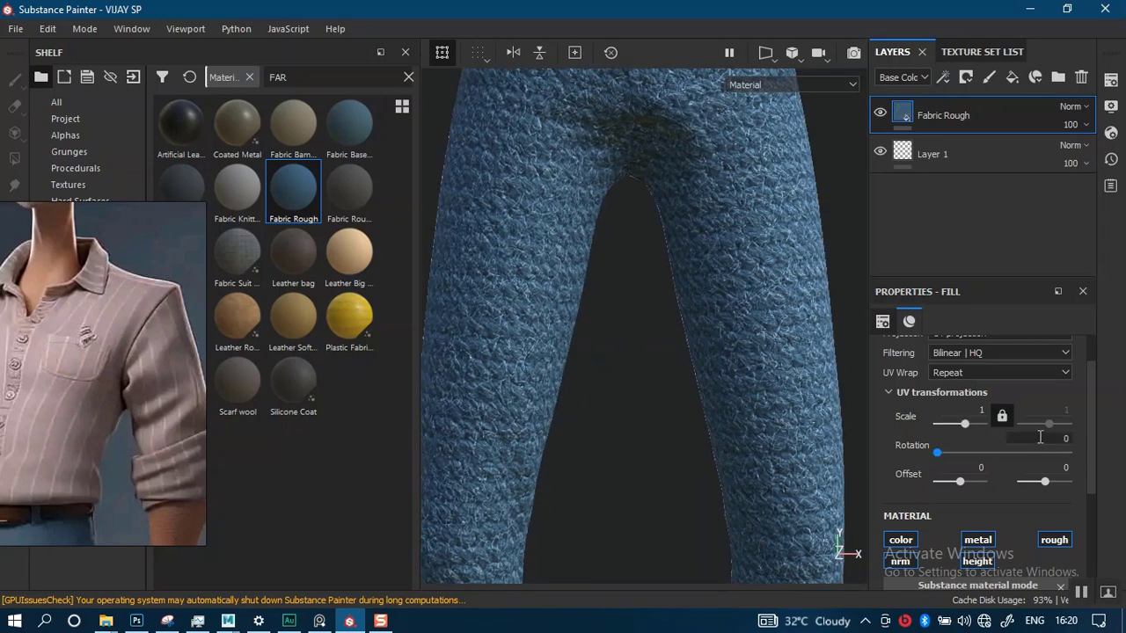
Try UV scales of 16 and 0.18 on the Fabric Rough layer and restore the scale to 1.
click(970, 427)
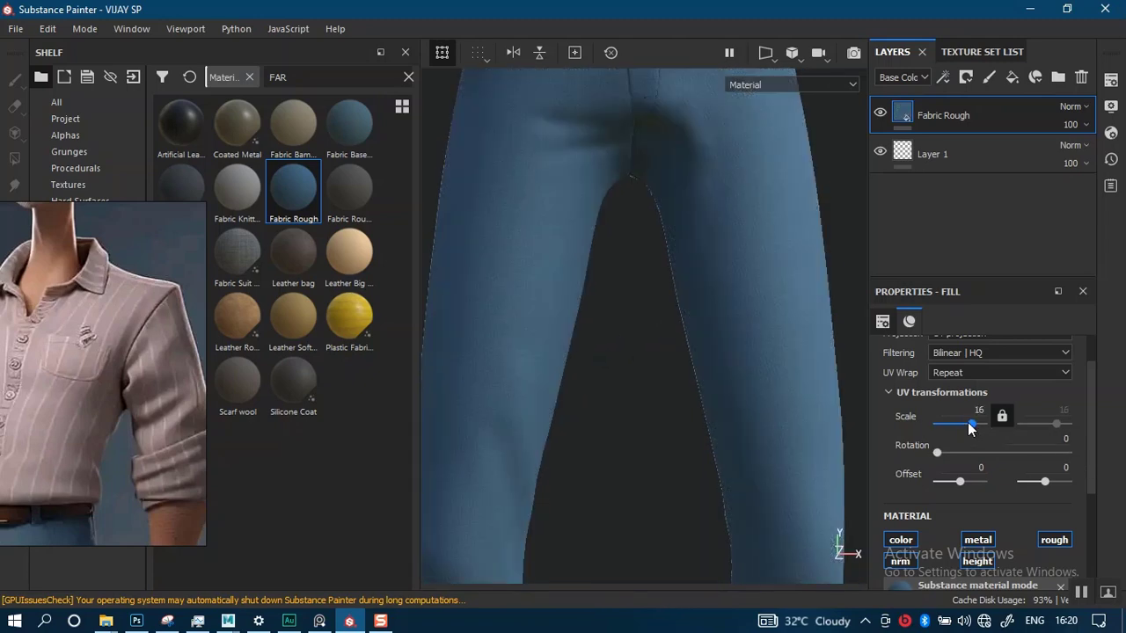
drag(967, 428, 962, 428)
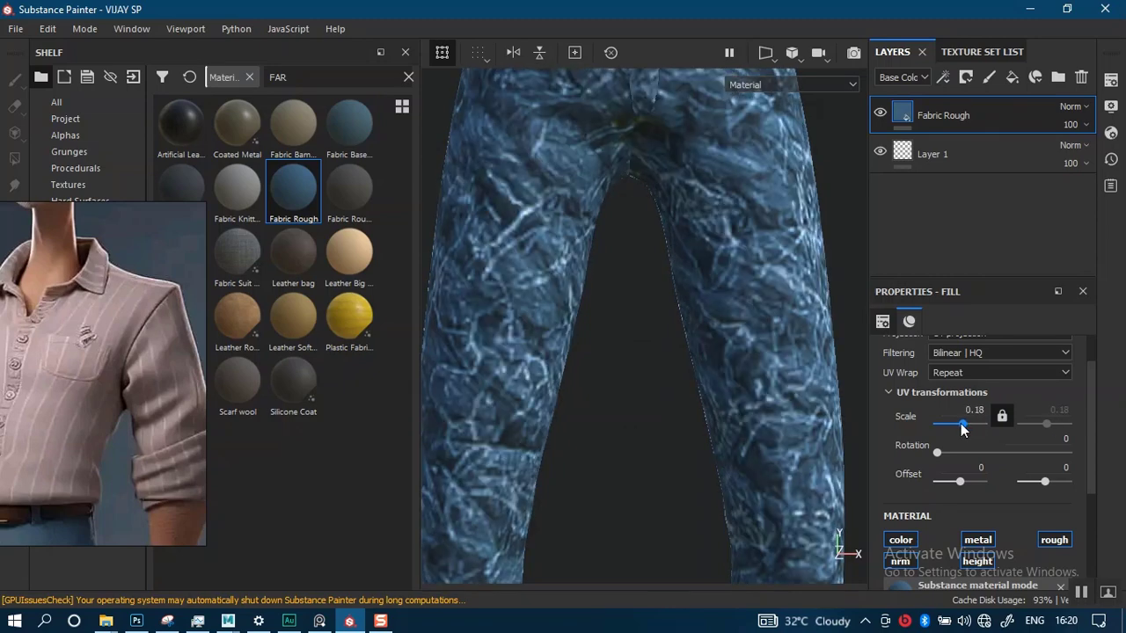
click(977, 409)
text(1)
key(Return)
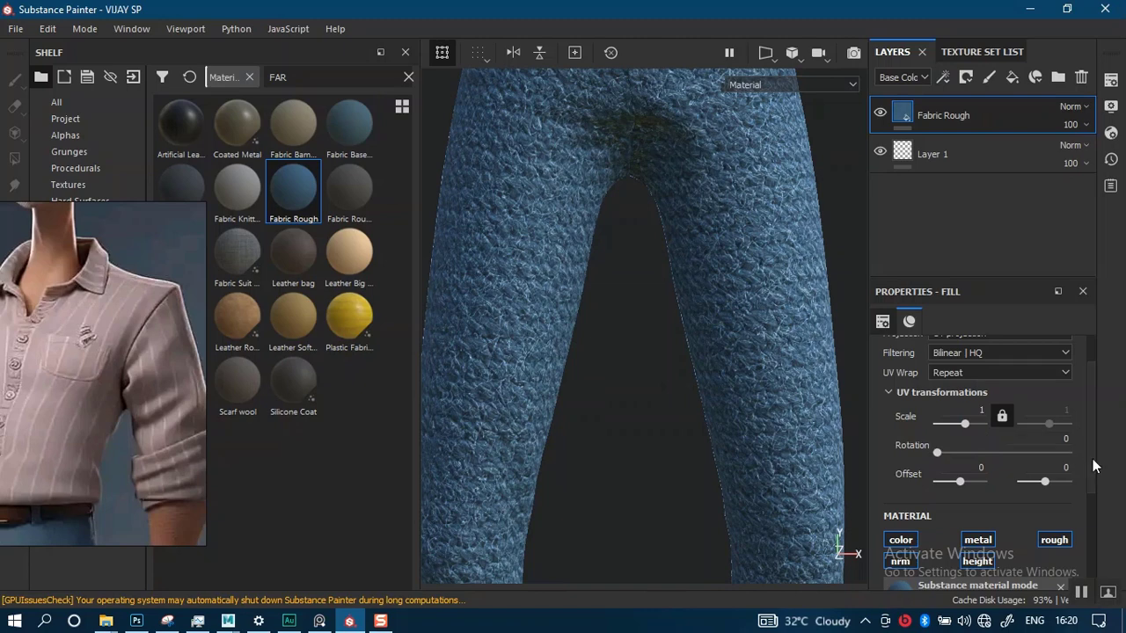
Expand the Fabric Rough layer's technical parameters and examine its color, normal intensity and height settings.
scroll(1091, 534, down, 3)
scroll(1015, 553, down, 2)
click(909, 555)
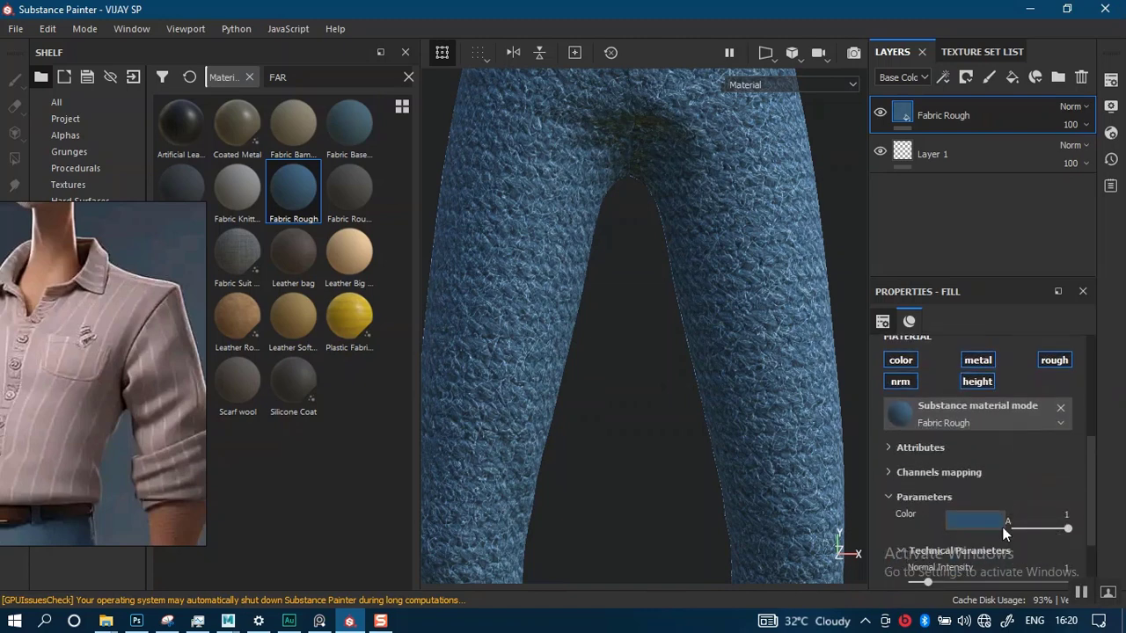
scroll(1086, 529, down, 3)
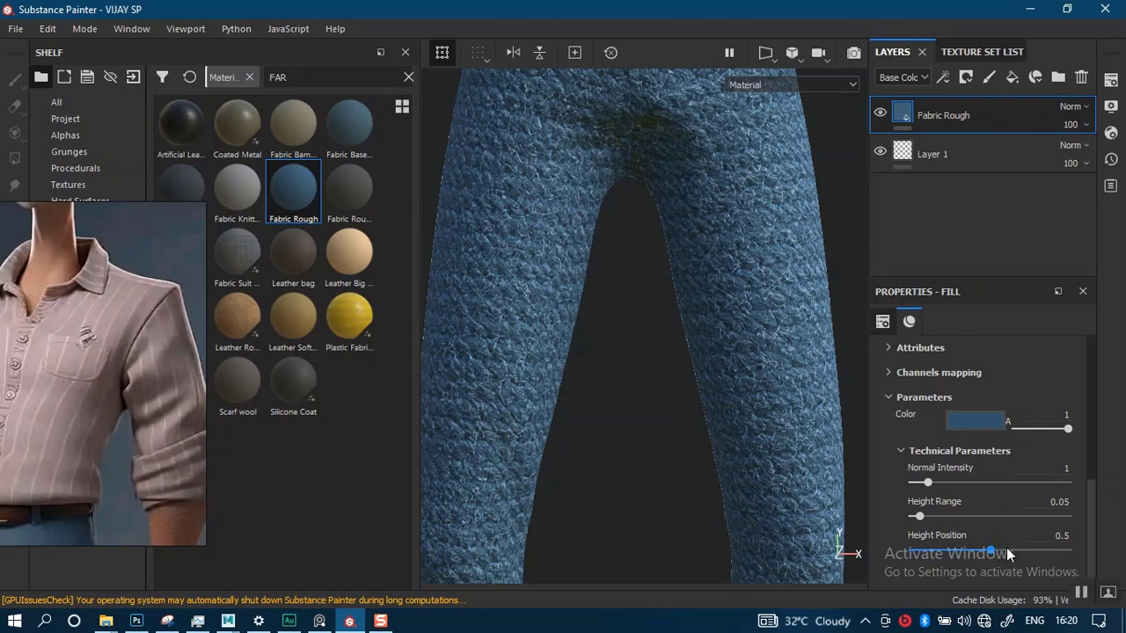
drag(1006, 549, 1011, 552)
Set the UV scale of the trousers' Fabric Rough layer to 2.
drag(1089, 519, 1077, 420)
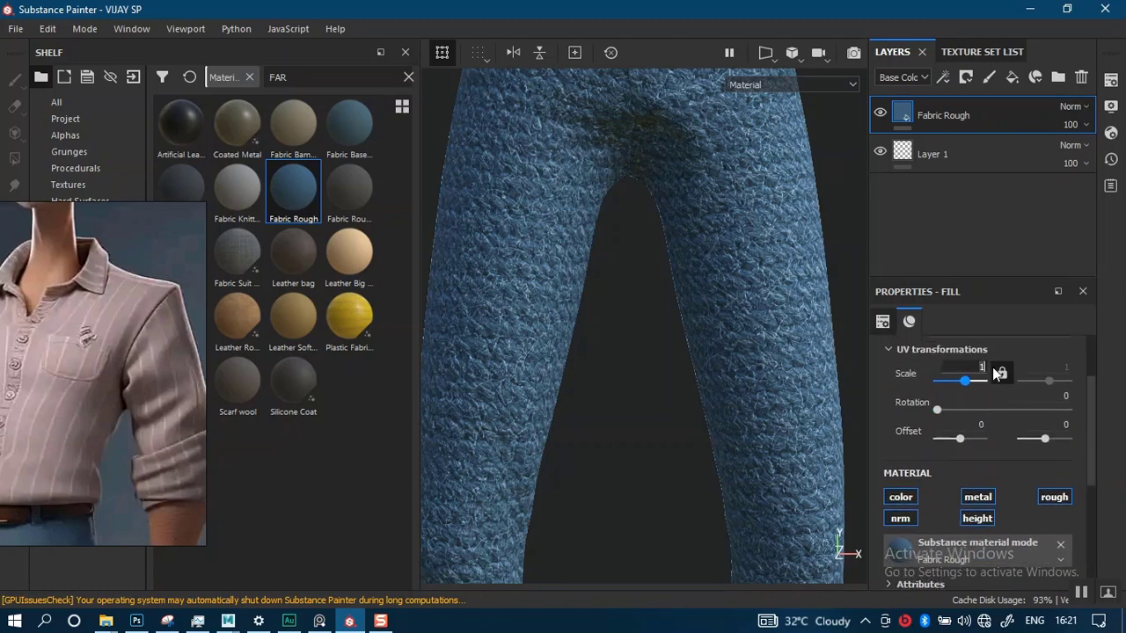
text(2)
key(Return)
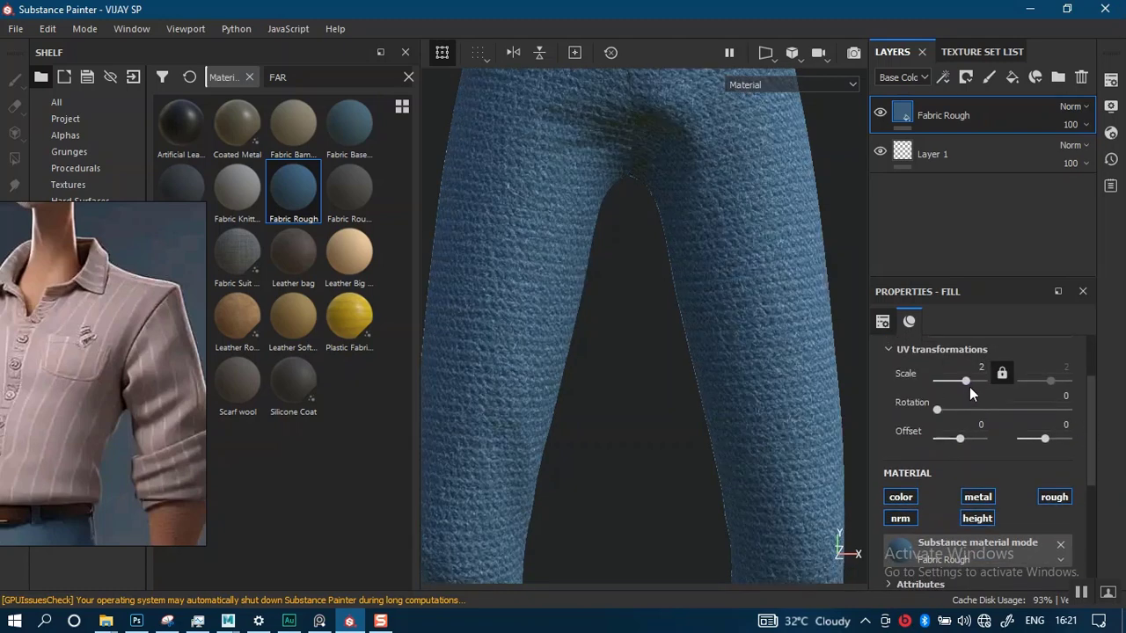
Set the UV scale of the trousers' Fabric Rough layer to 4 and check the weave on the model.
click(972, 364)
key(Return)
alt+right_drag(721, 399, 697, 146)
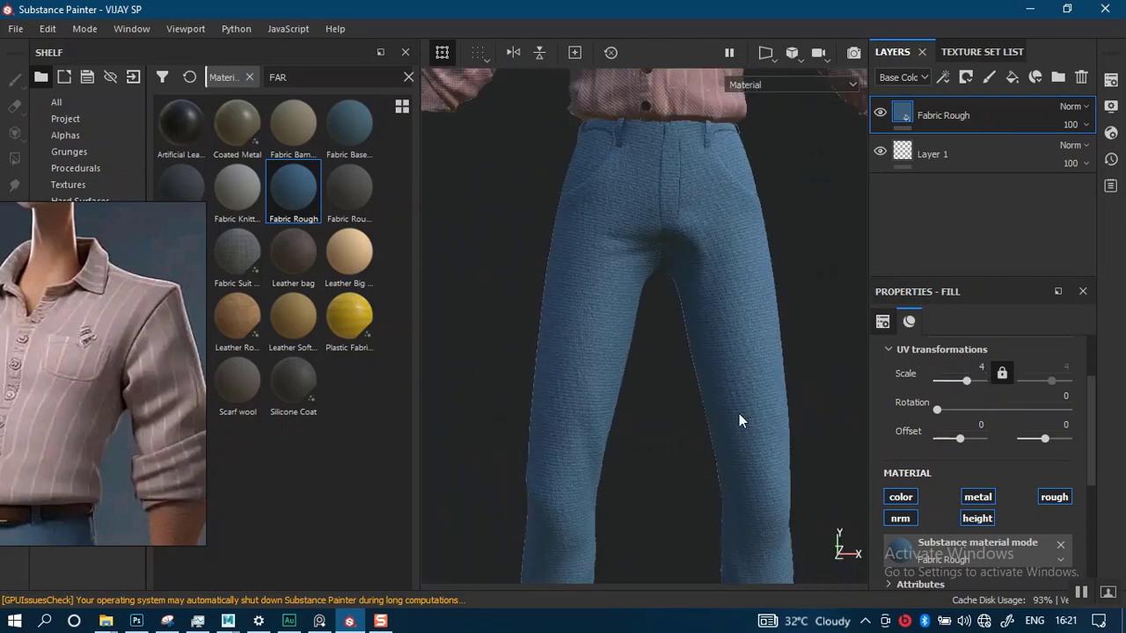
alt+drag(740, 417, 714, 447)
alt+middle_drag(711, 423, 621, 374)
alt+right_drag(621, 374, 684, 504)
alt+drag(739, 397, 608, 384)
alt+right_drag(609, 385, 646, 181)
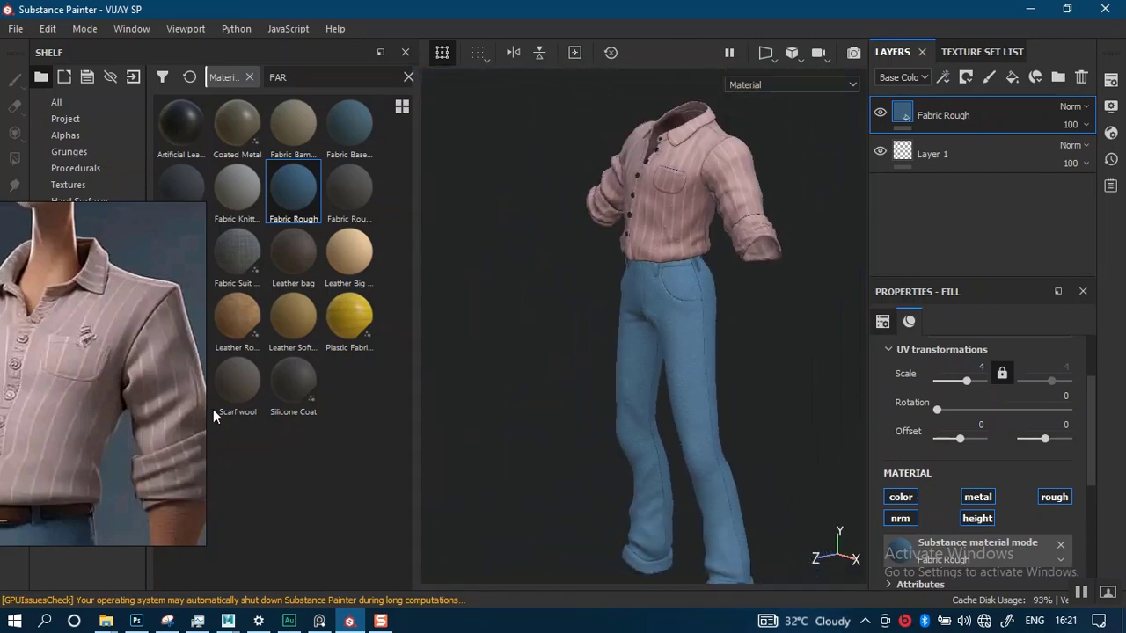
Bring the trousers of the reference image into view and compare their fabric with the model's trousers.
right_drag(171, 415, 387, 293)
middle_drag(320, 354, 366, 143)
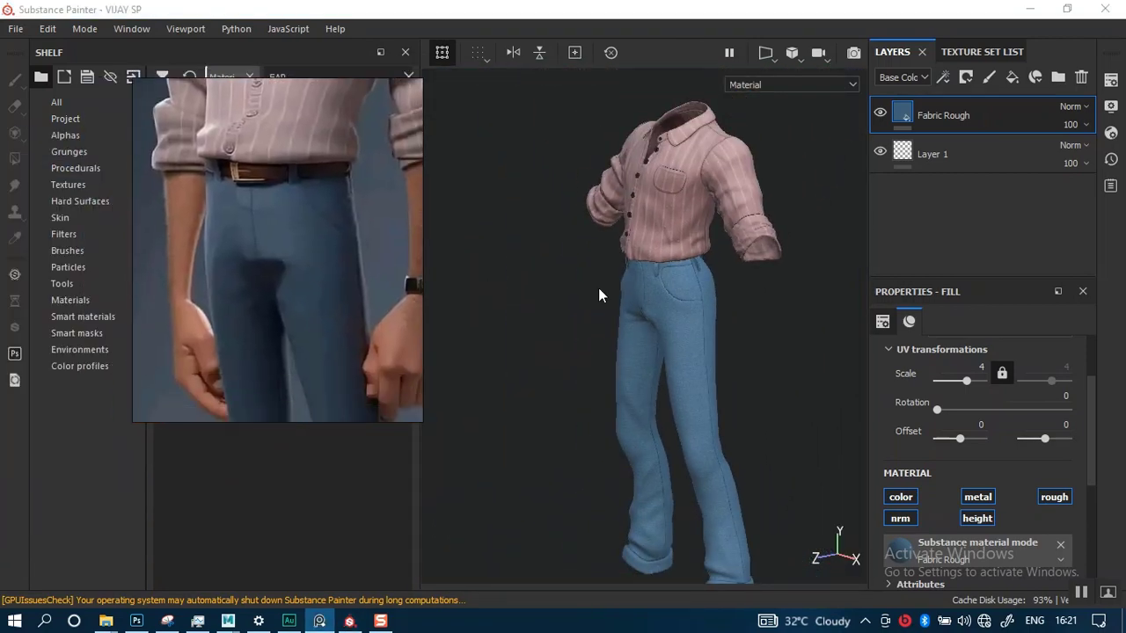
alt+right_drag(668, 322, 708, 320)
alt+middle_drag(709, 320, 675, 260)
alt+right_drag(675, 260, 694, 339)
mouse_move(694, 340)
alt+middle_down()
mouse_move(689, 288)
mouse_move(681, 322)
alt+middle_up()
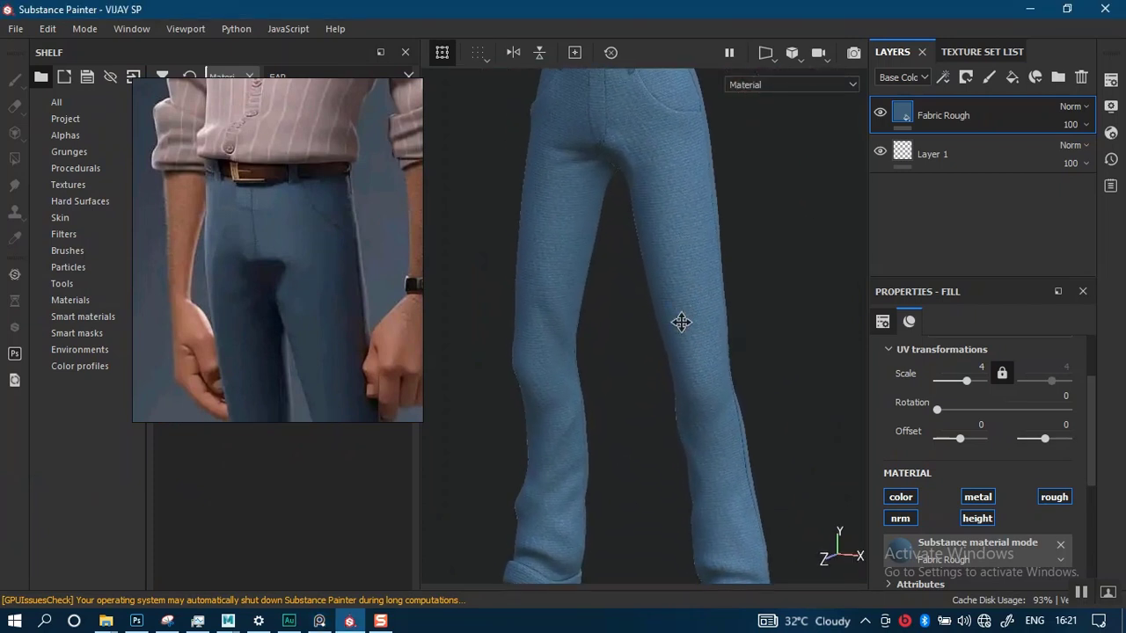
alt+drag(680, 322, 641, 292)
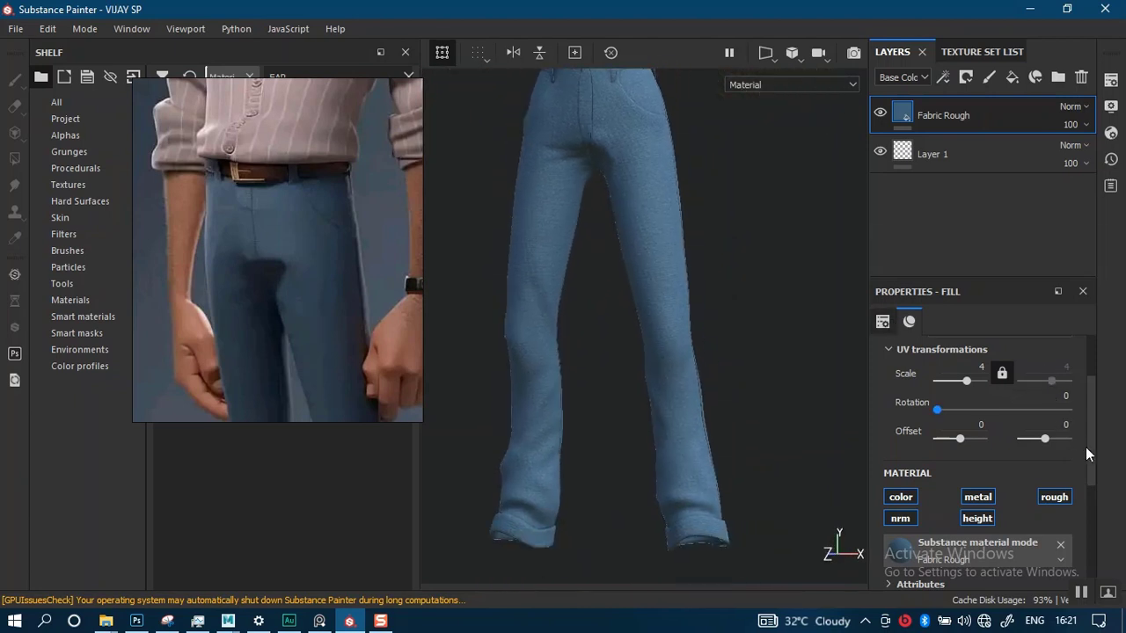
Duplicate the trousers' Fabric Rough layer and hide the original.
scroll(986, 507, down, 5)
click(959, 462)
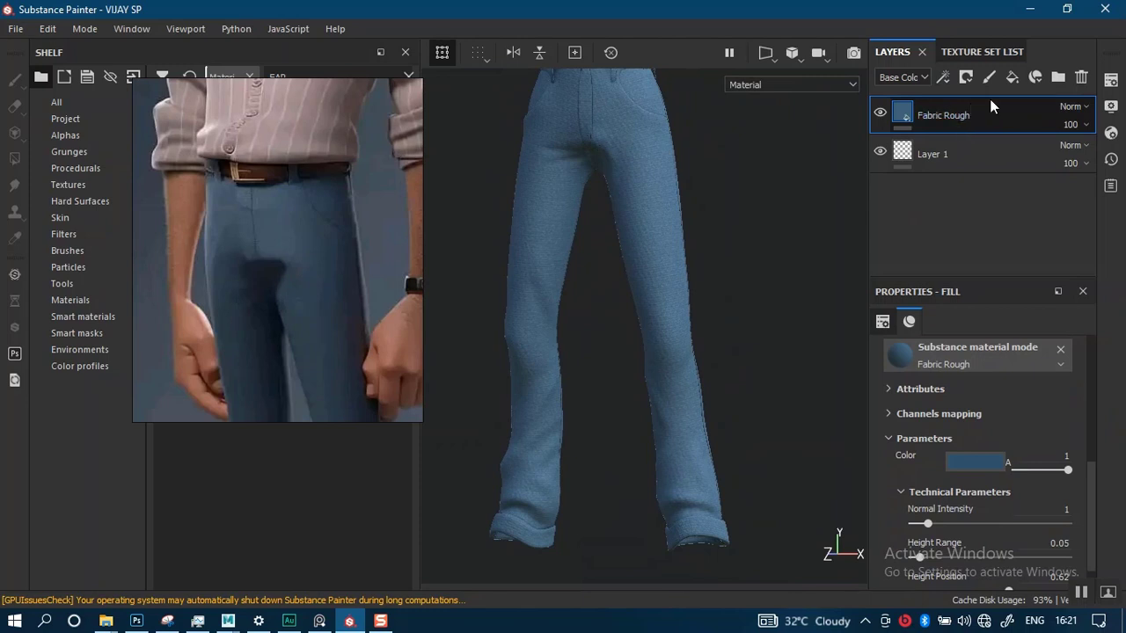
key(ctrl+d)
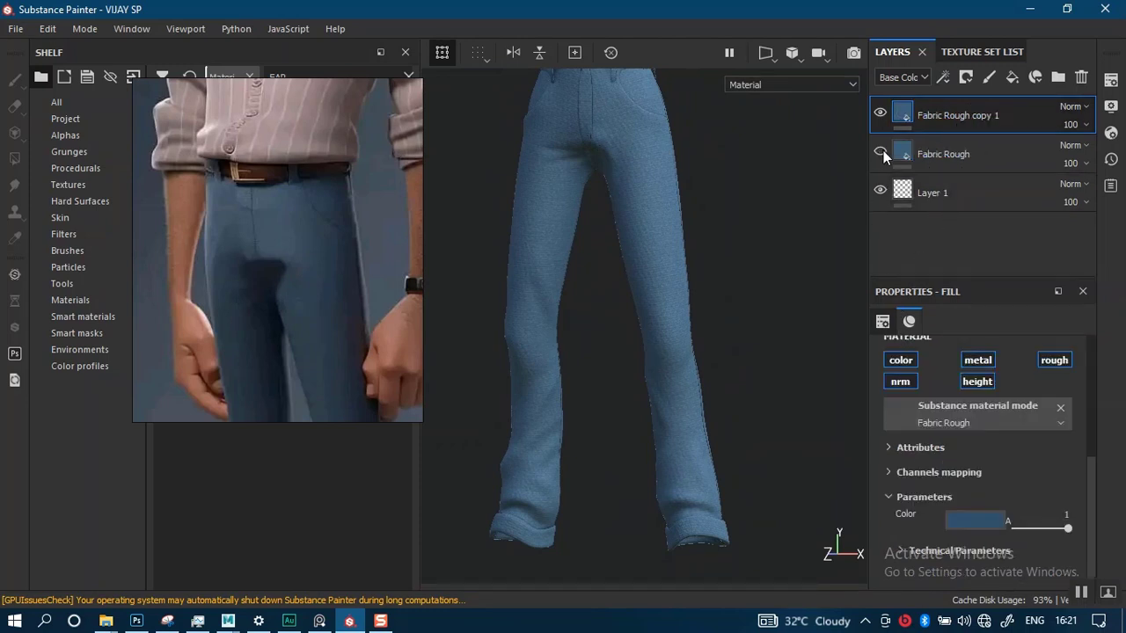
Darken the duplicated Fabric Rough layer's color to value 0.305 and saturation 0.701, and check it on the trousers.
click(971, 521)
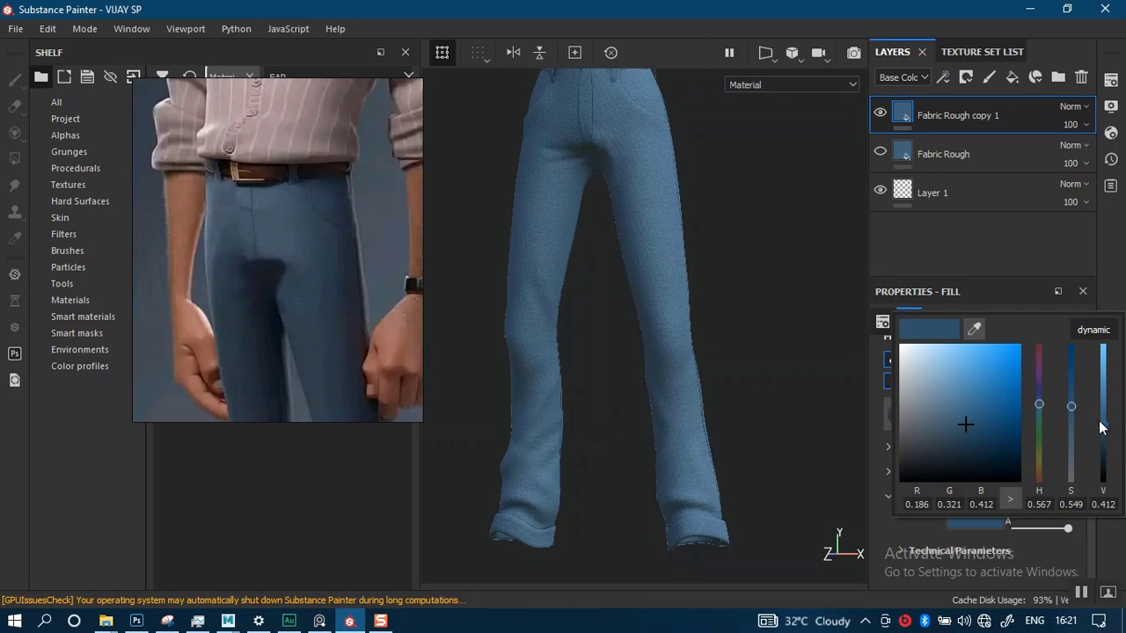
drag(1106, 431, 1098, 442)
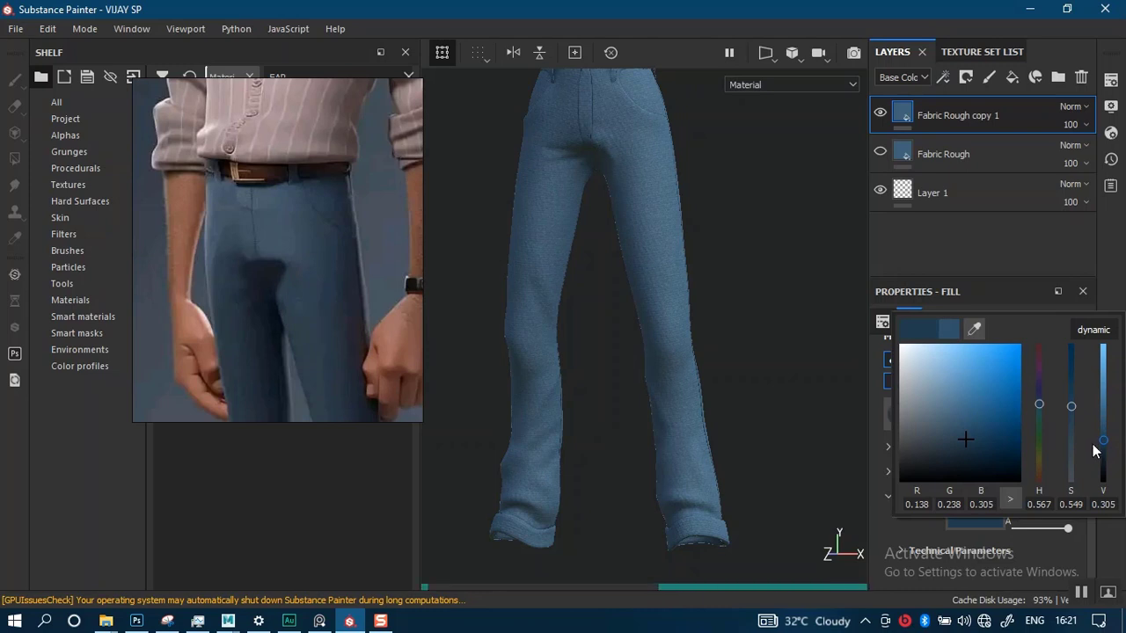
click(1070, 384)
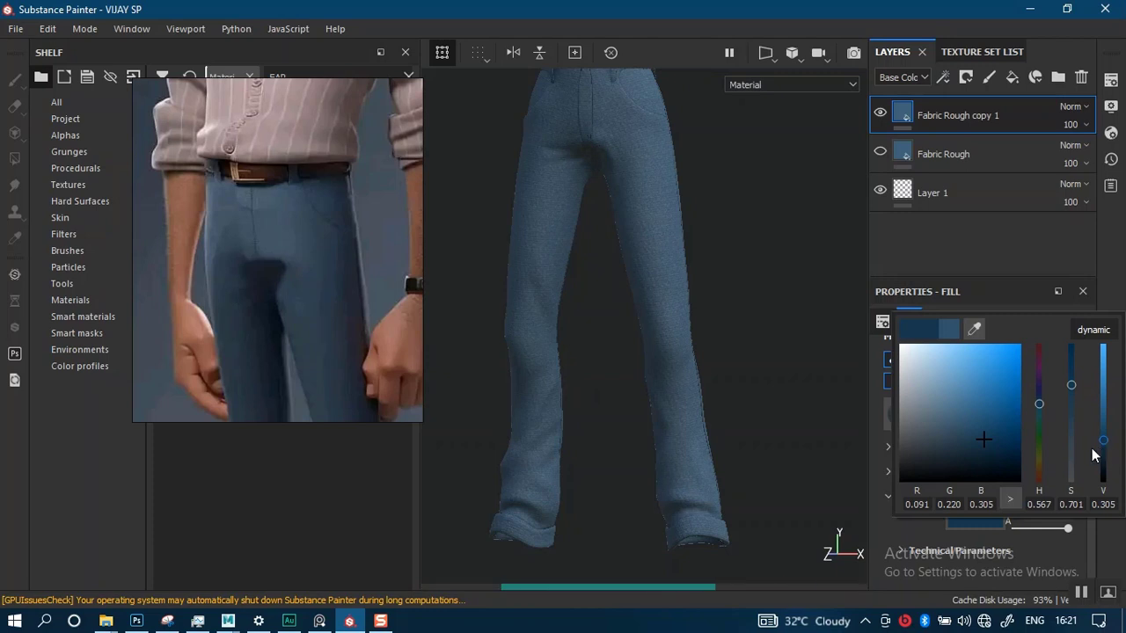
click(695, 429)
alt+right_drag(693, 426, 662, 341)
alt+middle_drag(662, 341, 661, 373)
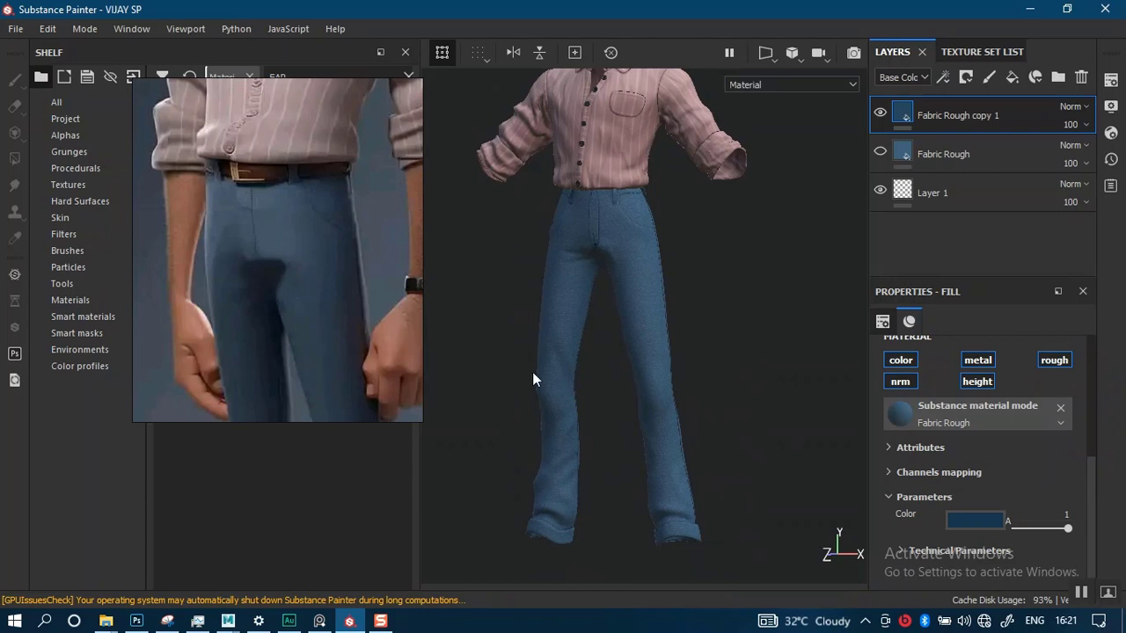
alt+drag(618, 369, 630, 330)
alt+middle_drag(633, 314, 637, 282)
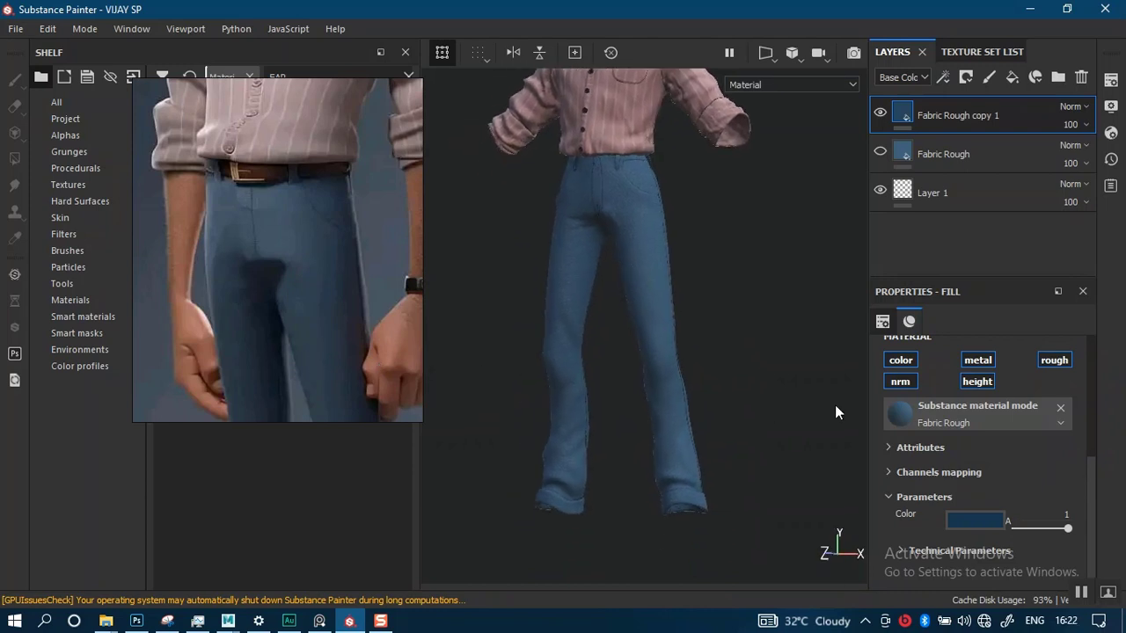
Set the duplicated Fabric Rough layer's color to saturation 0.760 and value 0.240.
click(965, 521)
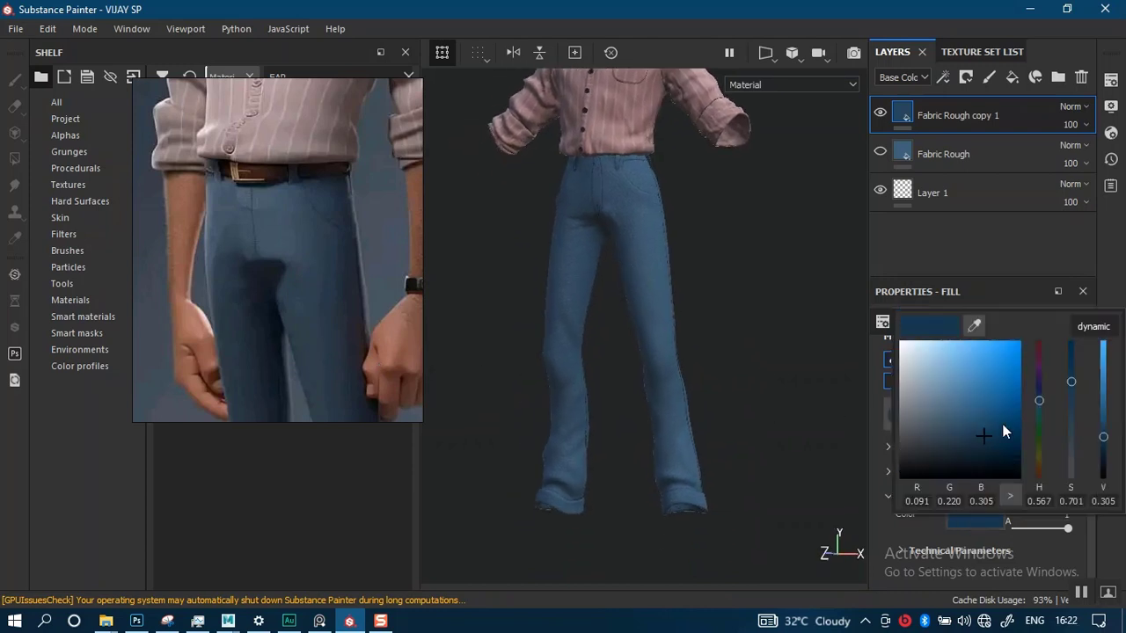
click(1070, 373)
drag(1105, 437, 1102, 430)
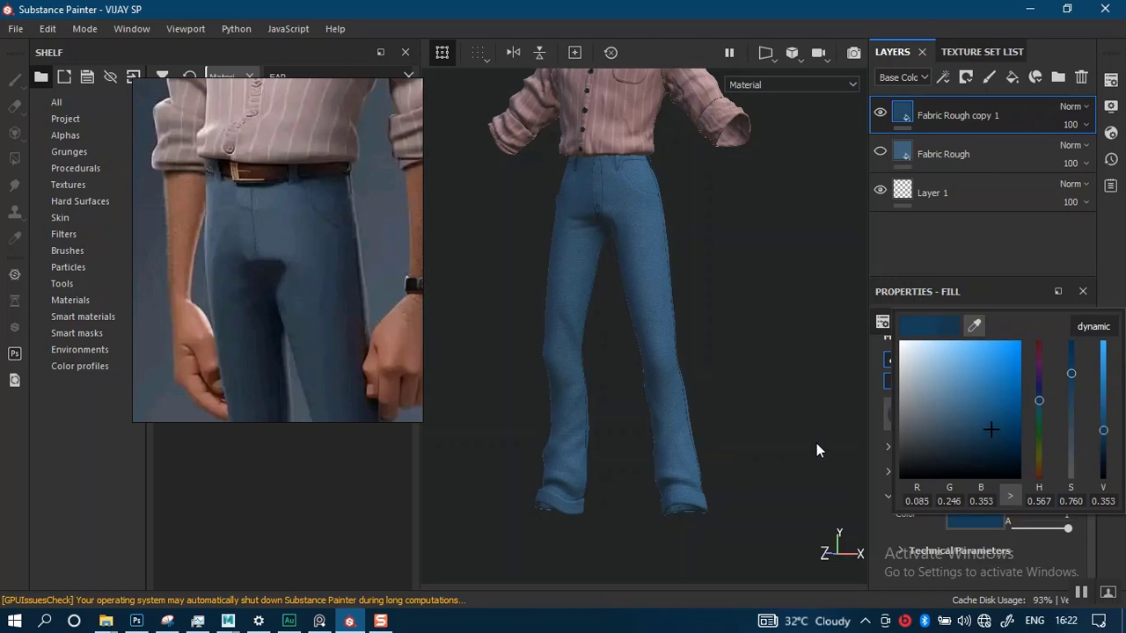
click(1104, 445)
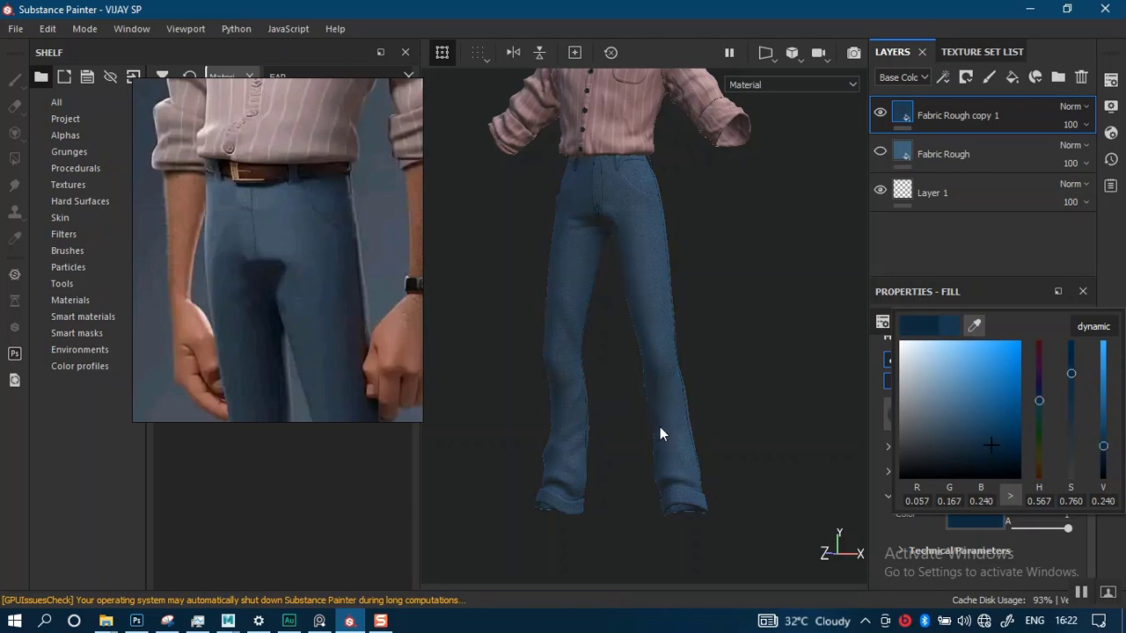
click(664, 455)
alt+right_drag(664, 454, 653, 329)
alt+drag(654, 329, 603, 334)
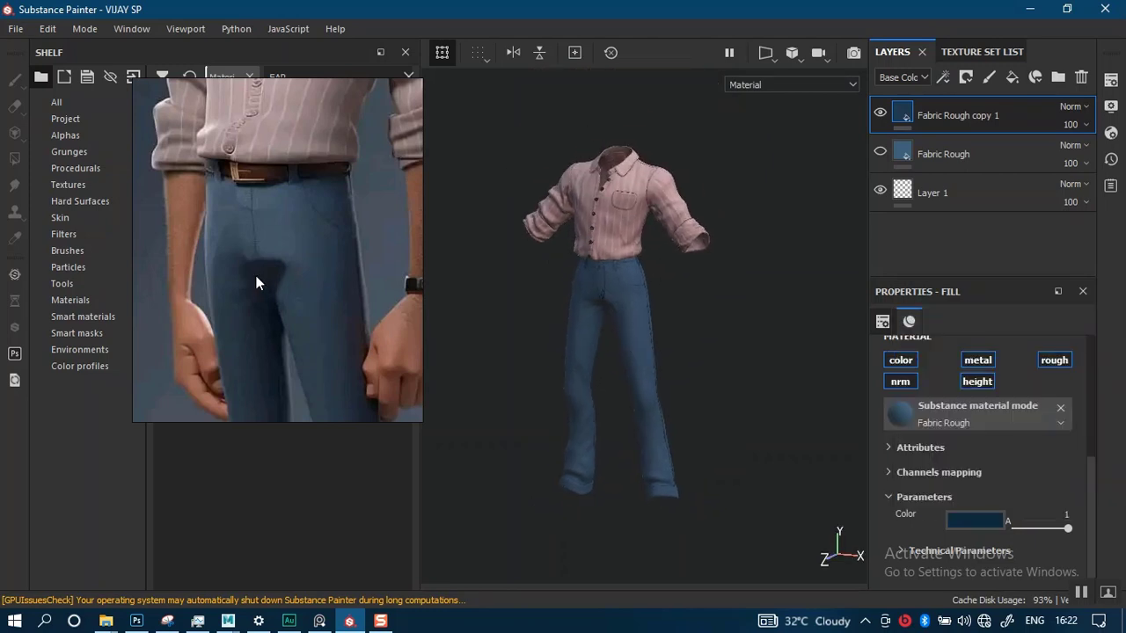
Show the full figure in the reference image and compare the trousers' color and weave up close.
scroll(257, 280, down, 3)
click(258, 195)
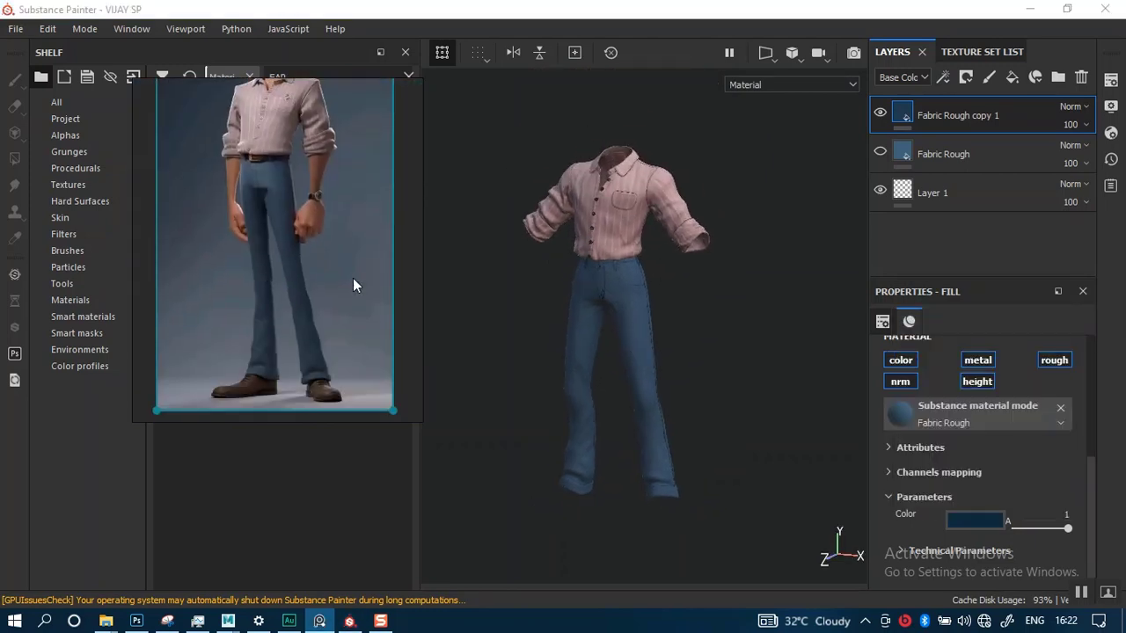
alt+right_drag(626, 400, 658, 533)
alt+right_drag(666, 329, 674, 440)
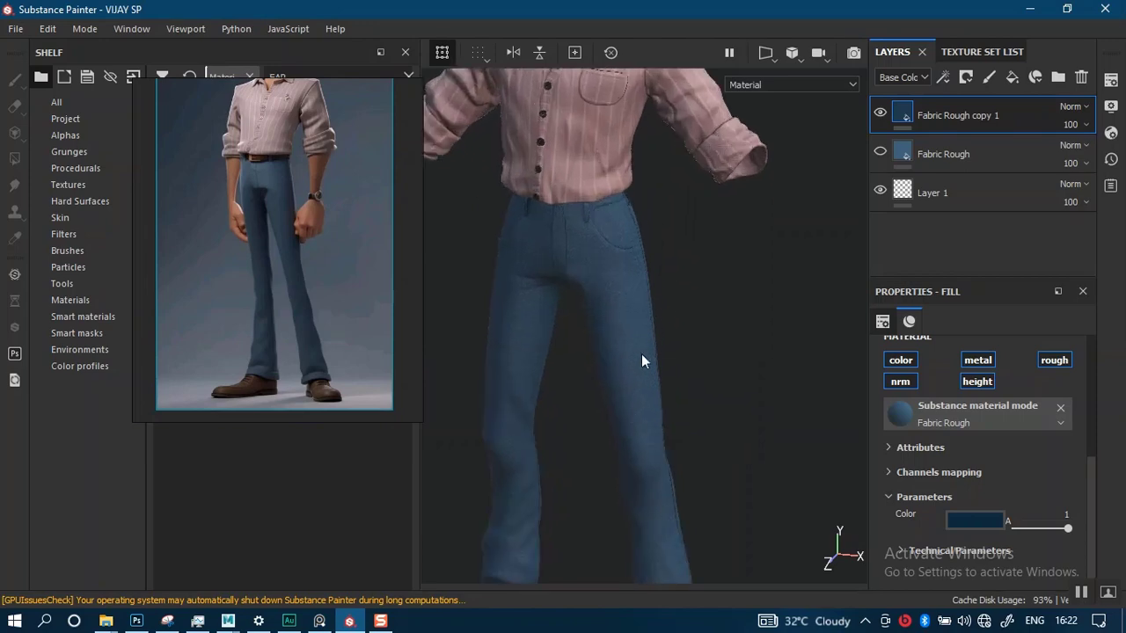
alt+middle_drag(632, 354, 642, 376)
scroll(641, 376, up, 5)
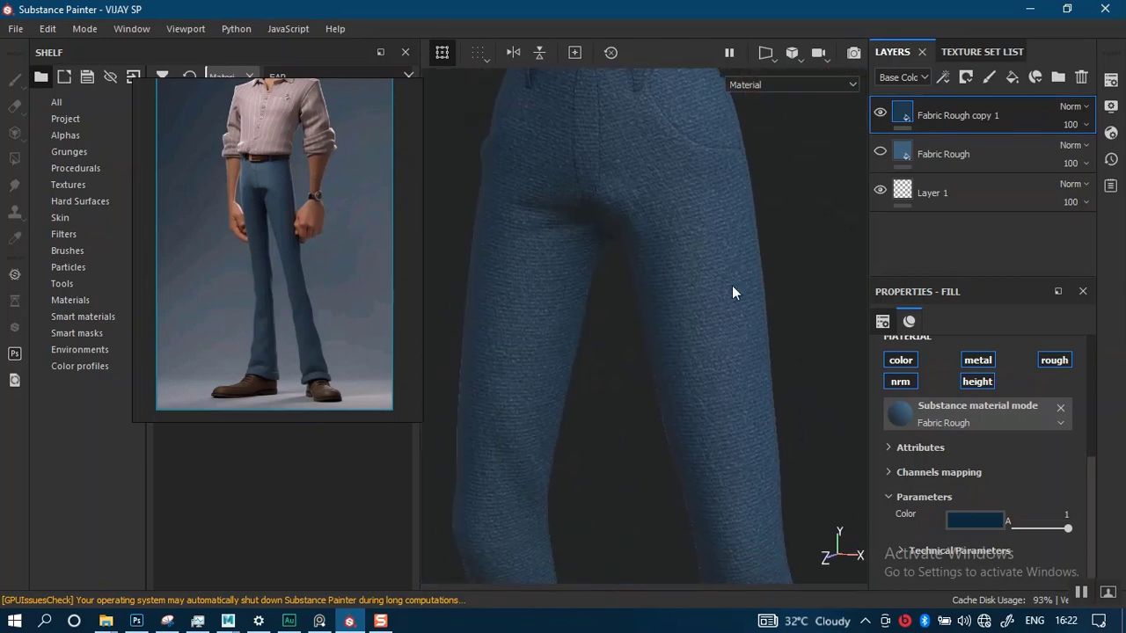
alt+drag(703, 377, 711, 381)
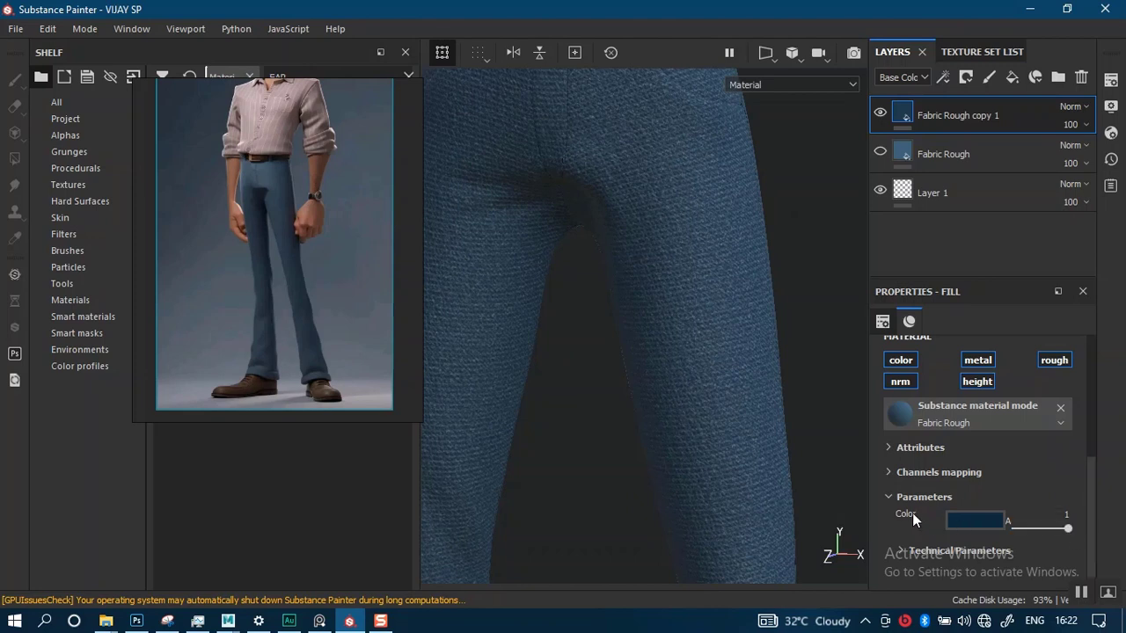
Try height ranges of 0.33 and 0.05 on the duplicated Fabric Rough layer and set it to 0.13.
click(893, 497)
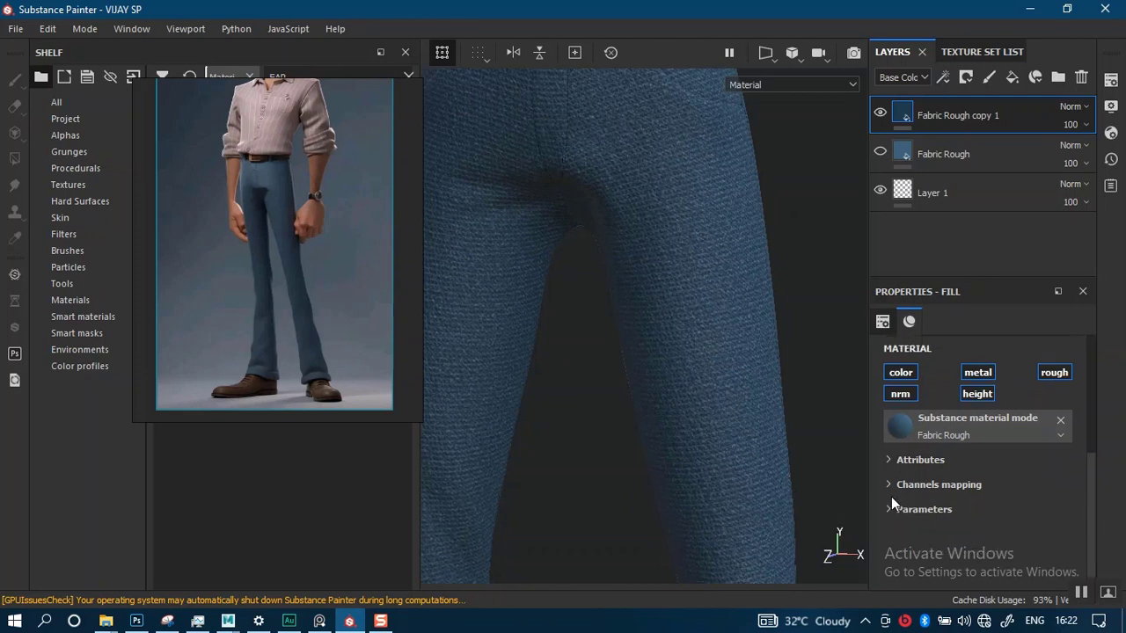
click(891, 499)
drag(1090, 516, 1094, 574)
click(954, 552)
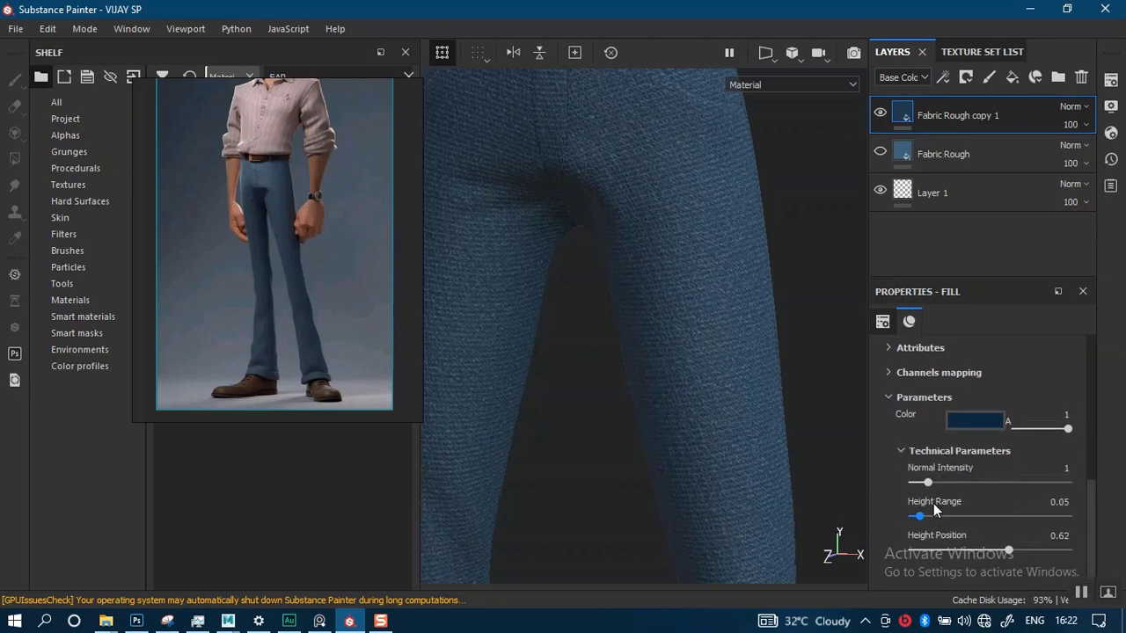
drag(952, 517, 964, 519)
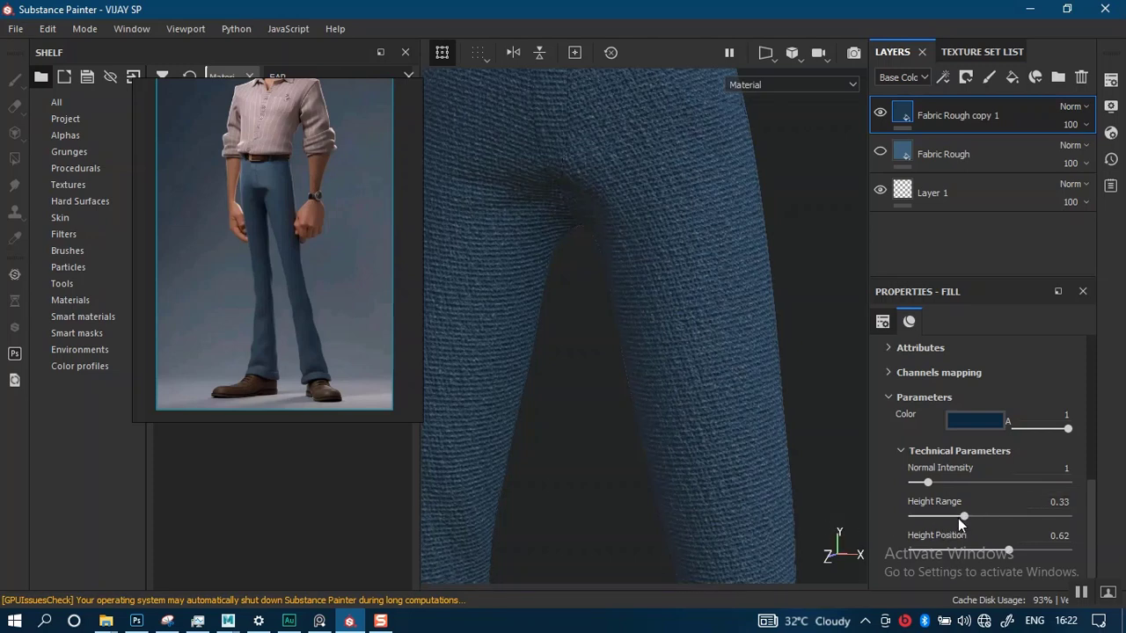
drag(962, 518, 919, 516)
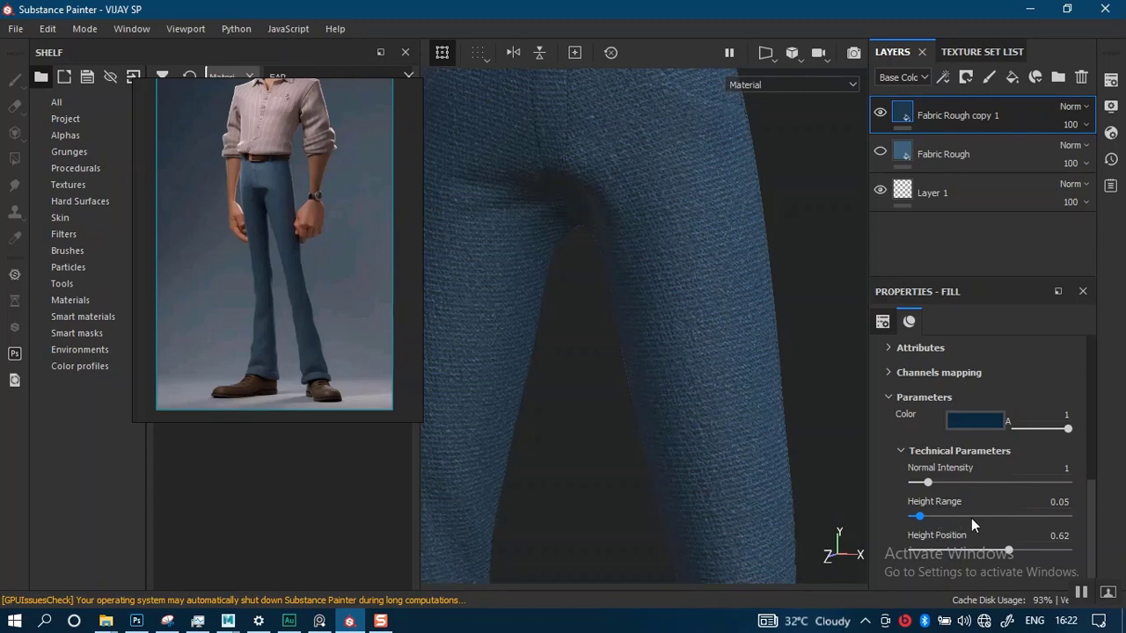
click(930, 518)
Examine the trousers' fabric relief and color from near and far against the reference.
alt+right_drag(711, 496, 708, 376)
alt+drag(708, 375, 729, 379)
alt+middle_drag(726, 399, 746, 235)
alt+right_drag(738, 262, 759, 550)
alt+middle_drag(754, 376, 758, 510)
alt+drag(732, 353, 711, 315)
alt+right_drag(711, 315, 689, 275)
scroll(689, 378, down, 2)
scroll(692, 352, up, 3)
scroll(695, 314, down, 5)
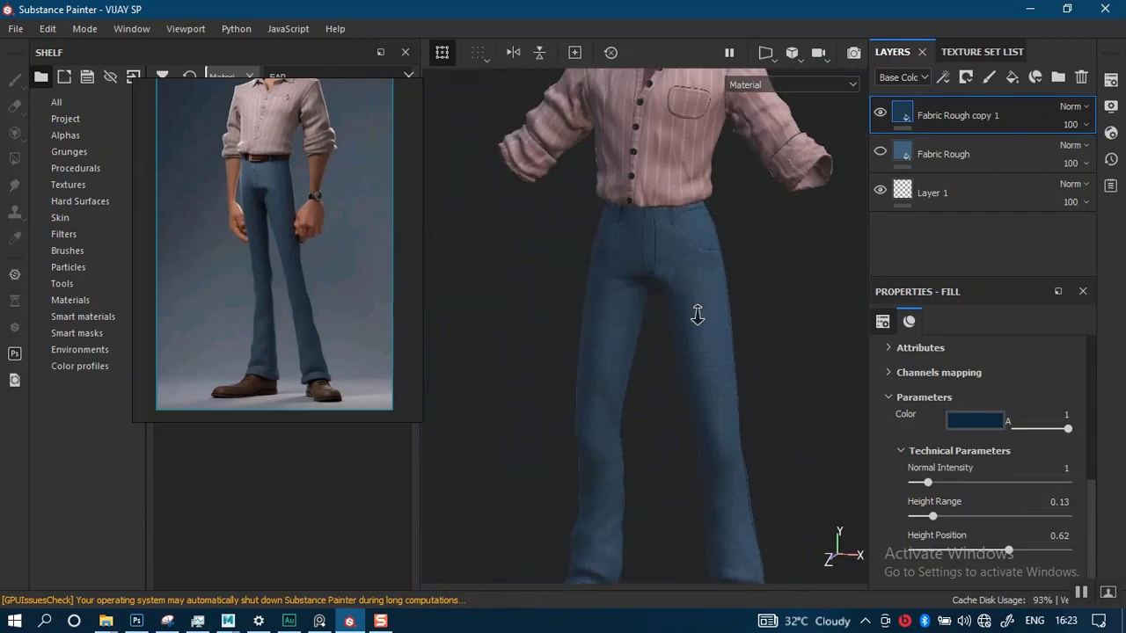
mouse_move(711, 296)
alt+mouse_down()
mouse_move(738, 325)
mouse_move(646, 302)
mouse_move(465, 308)
mouse_move(600, 315)
mouse_move(694, 296)
alt+mouse_up()
middle_drag(694, 297, 704, 395)
scroll(704, 394, up, 3)
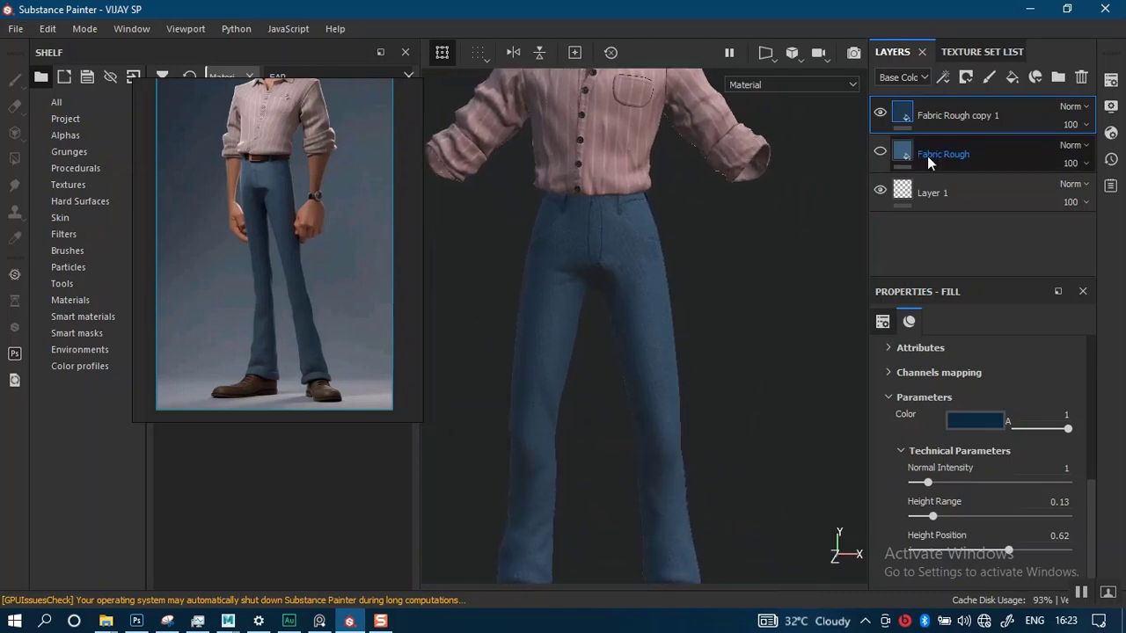
Make the shirt's texture set active and show its layer stack.
click(981, 52)
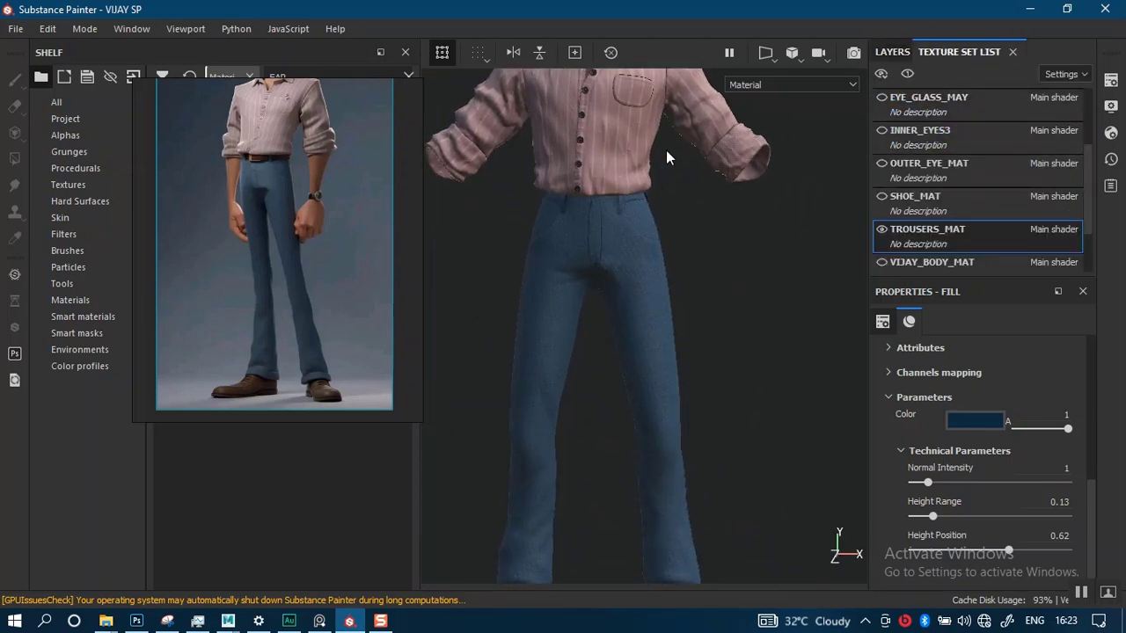
alt+middle_drag(646, 179, 676, 277)
scroll(650, 261, up, 2)
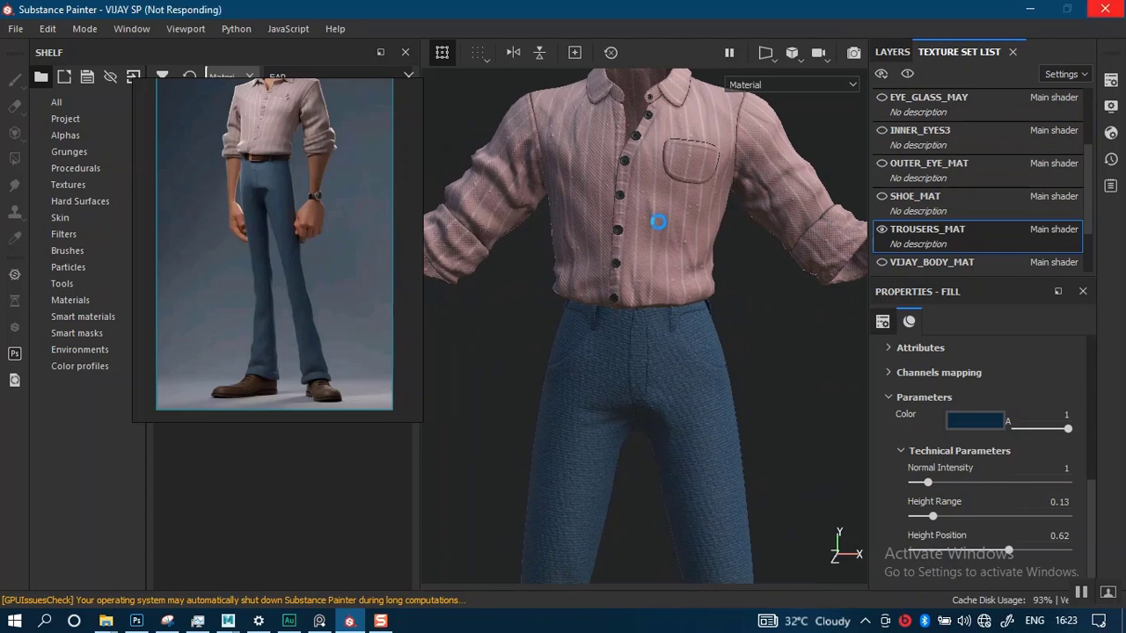
ctrl+alt+right_click(658, 228)
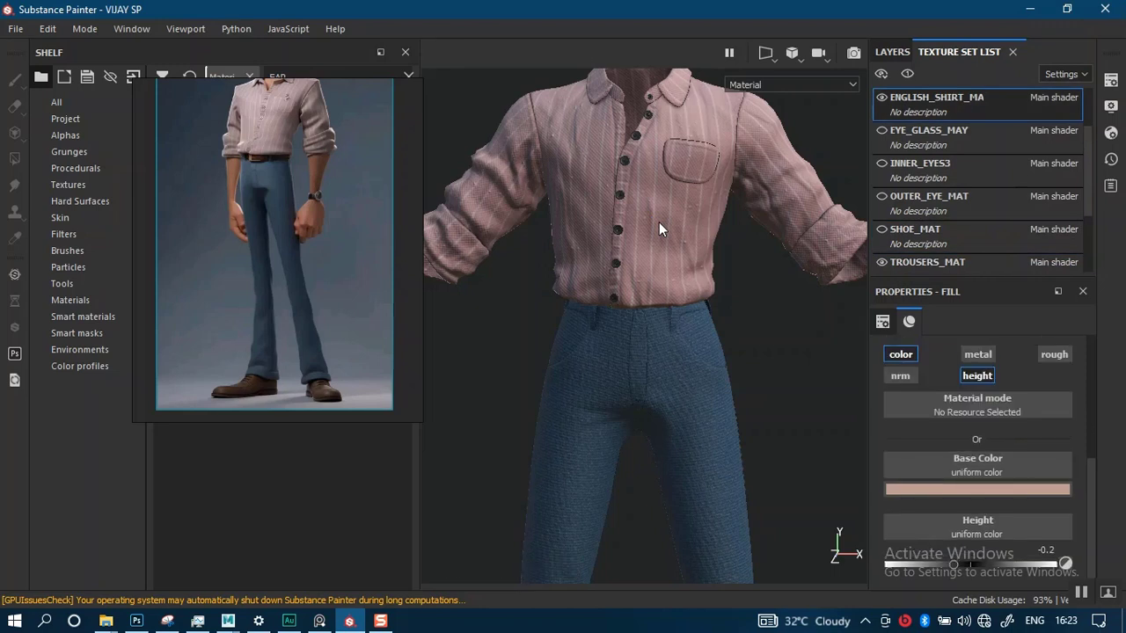
click(897, 52)
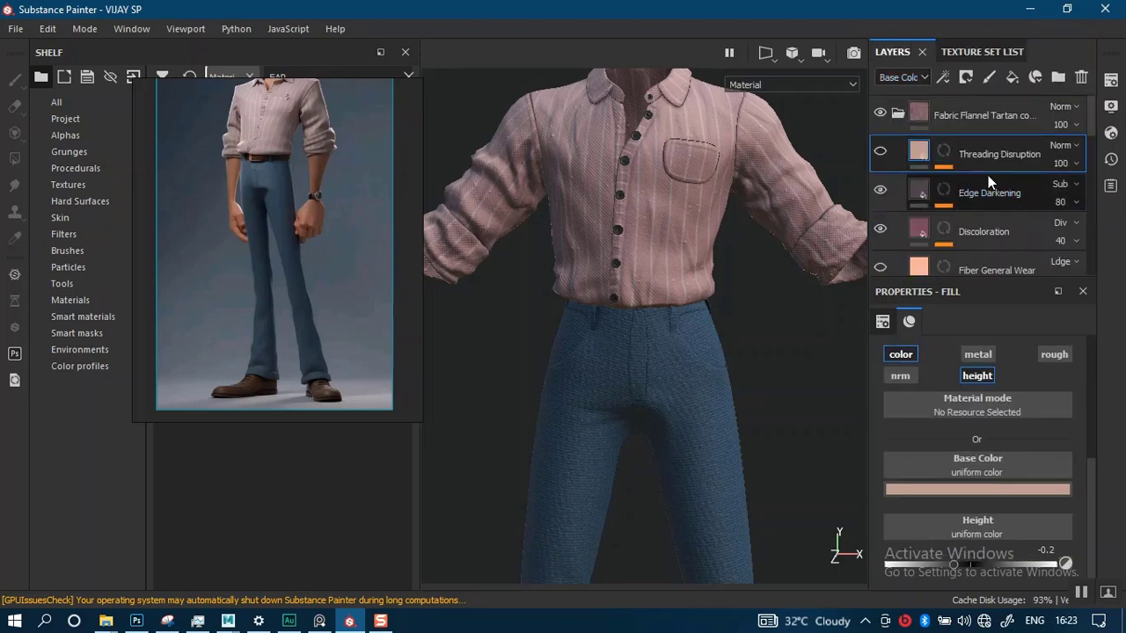
Preview the shirt's Threading Disruption layer, hide it again and select the Edge Darkening layer for inspection.
click(880, 152)
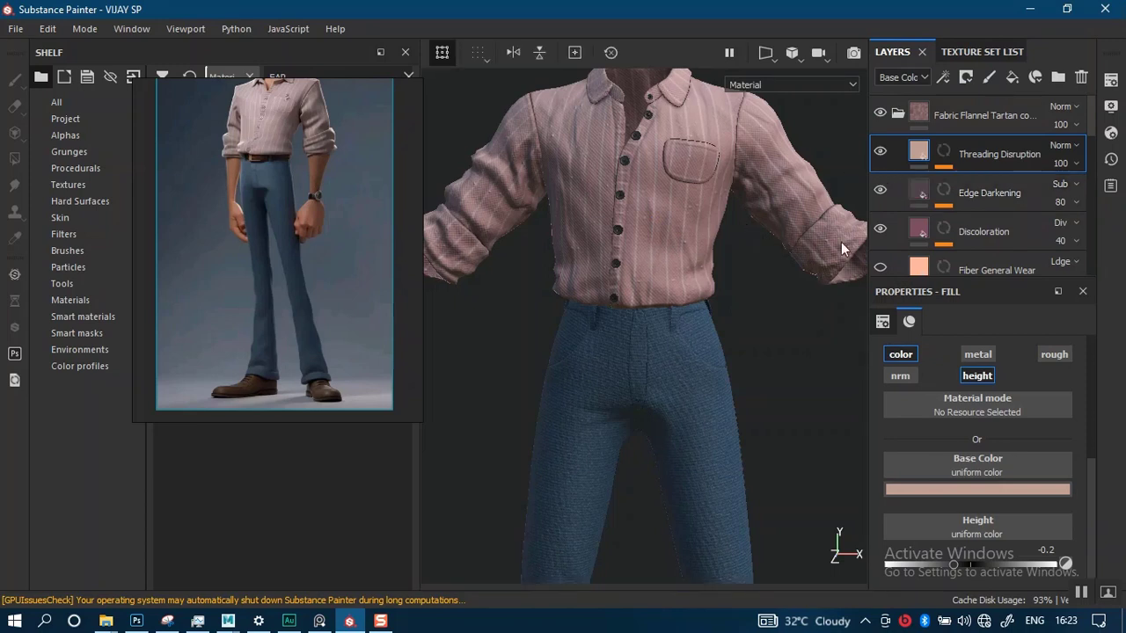
click(879, 152)
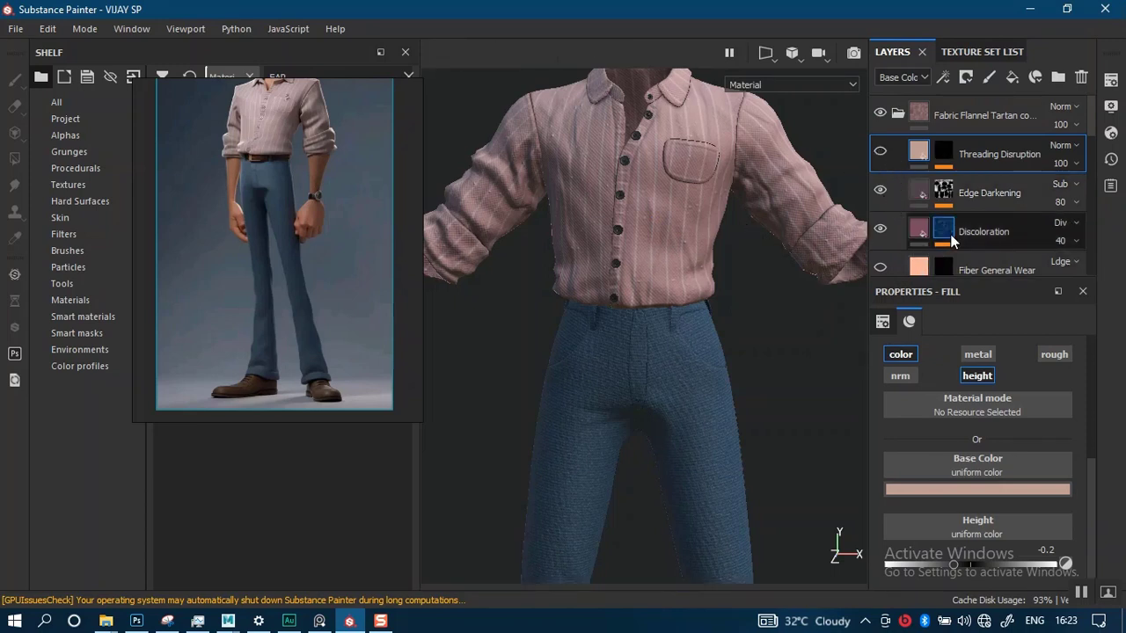
click(975, 196)
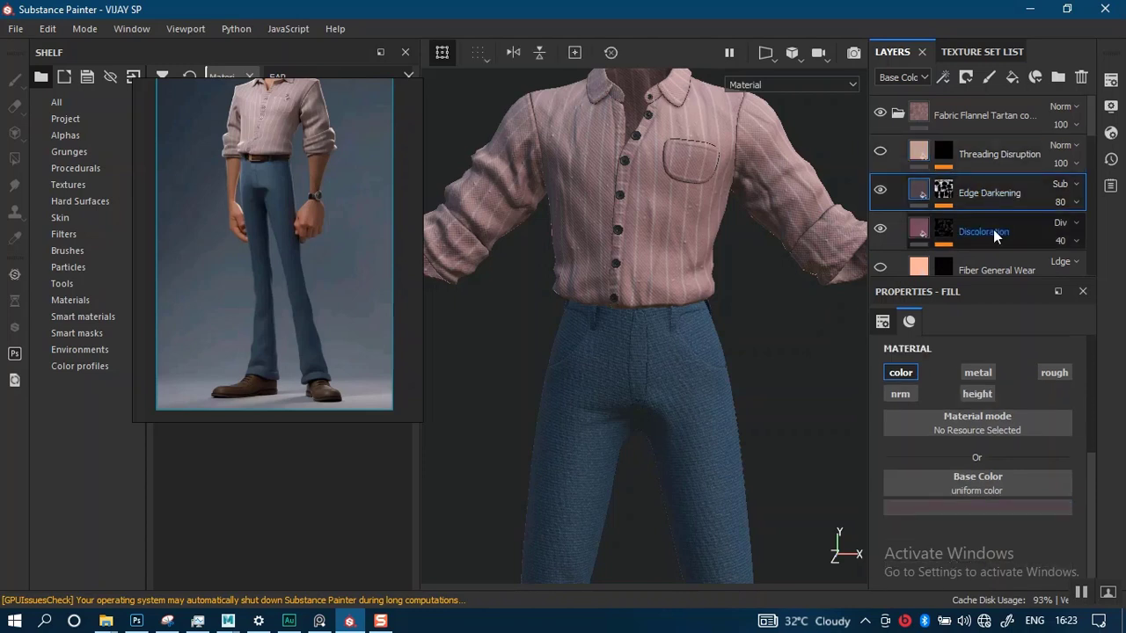
mouse_move(955, 227)
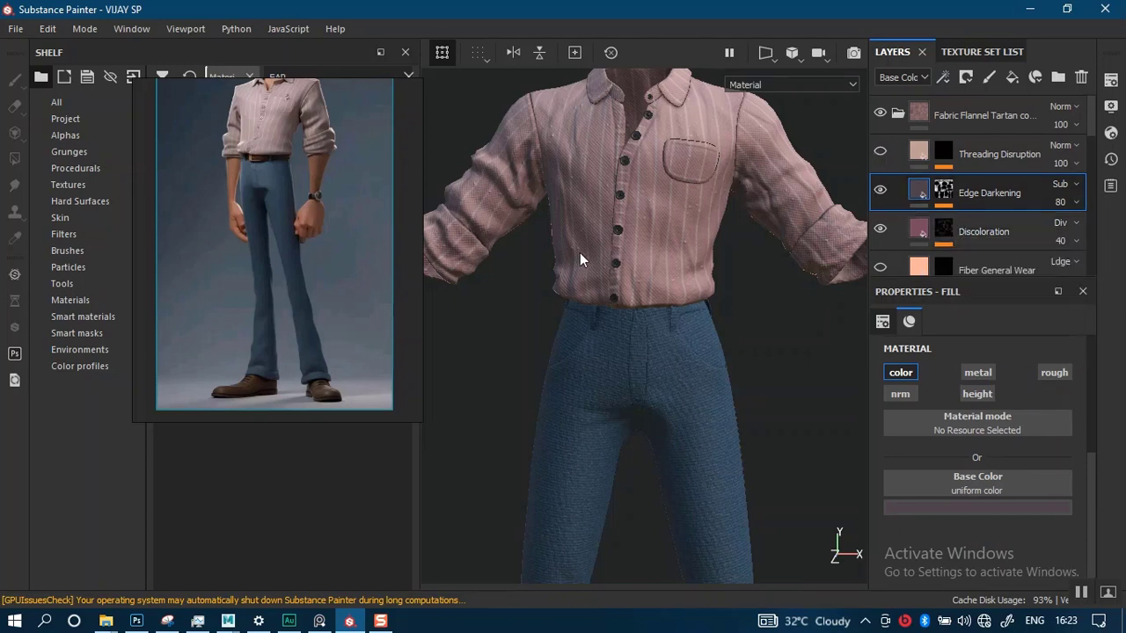
alt+right_drag(580, 255, 589, 286)
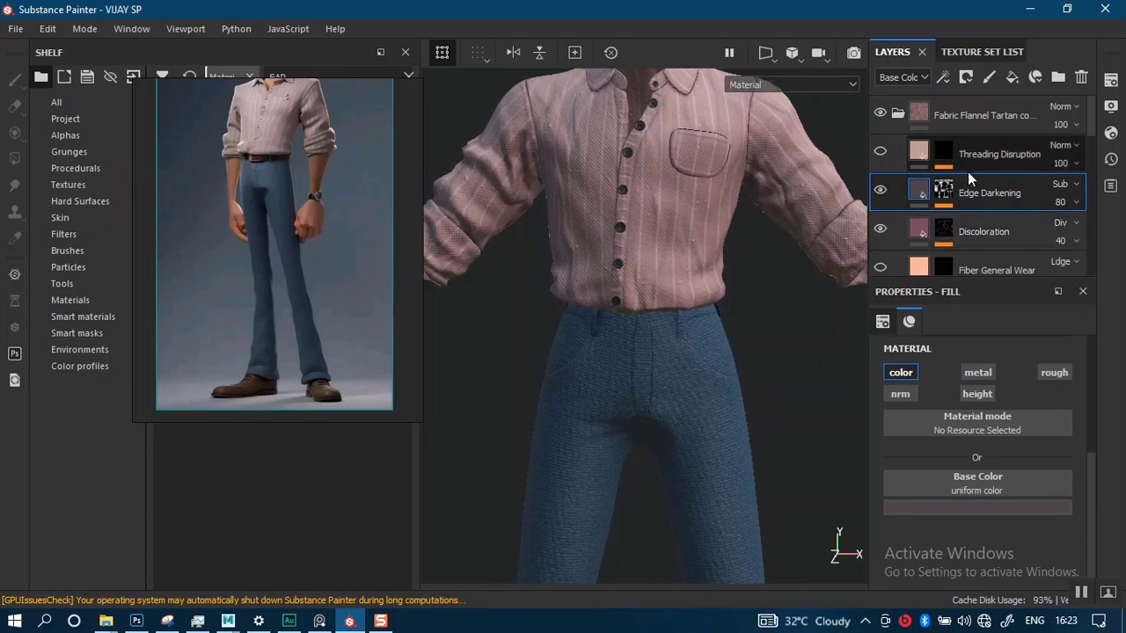
Add the shirt's Discoloration, Folds and Clumps layers to the selection that holds Edge Darkening.
ctrl+click(978, 234)
scroll(1088, 154, down, 5)
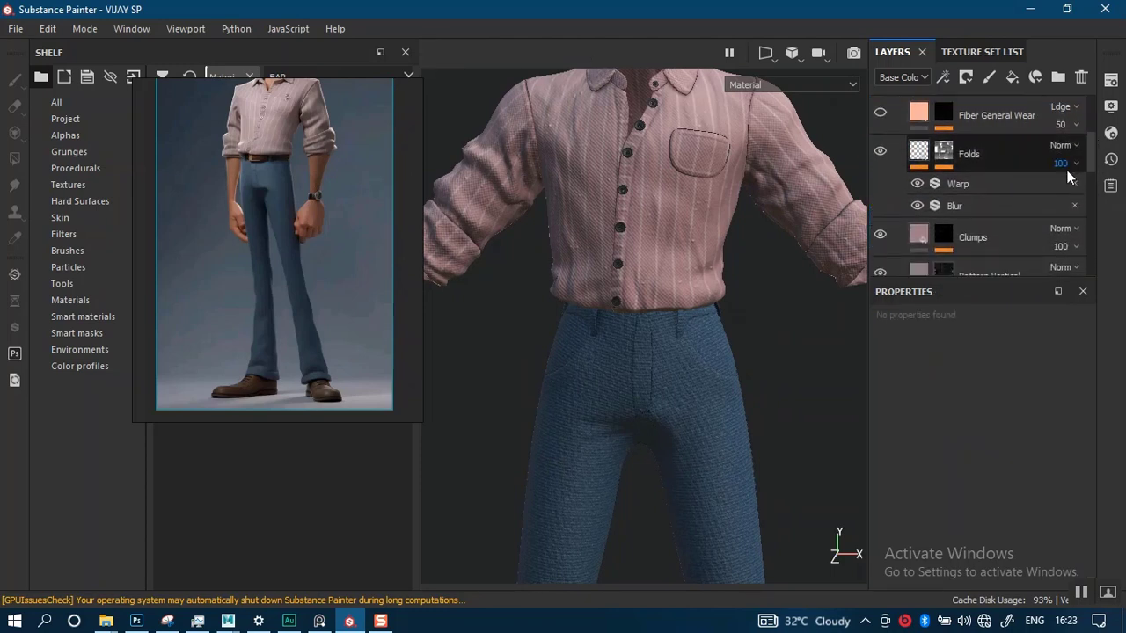
ctrl+click(981, 156)
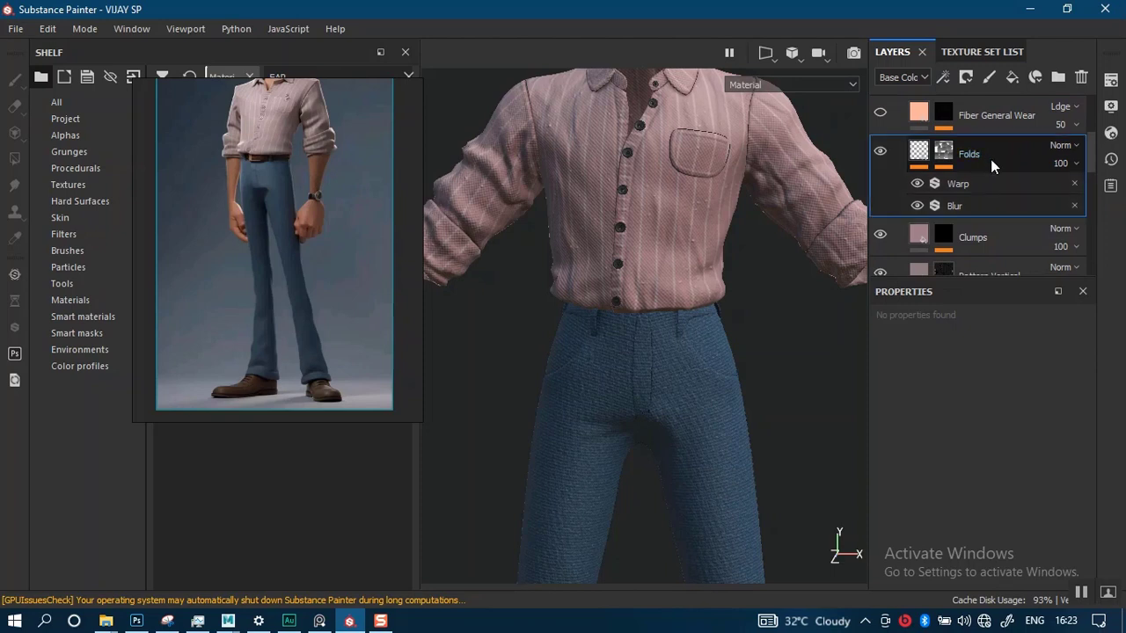
ctrl+click(999, 234)
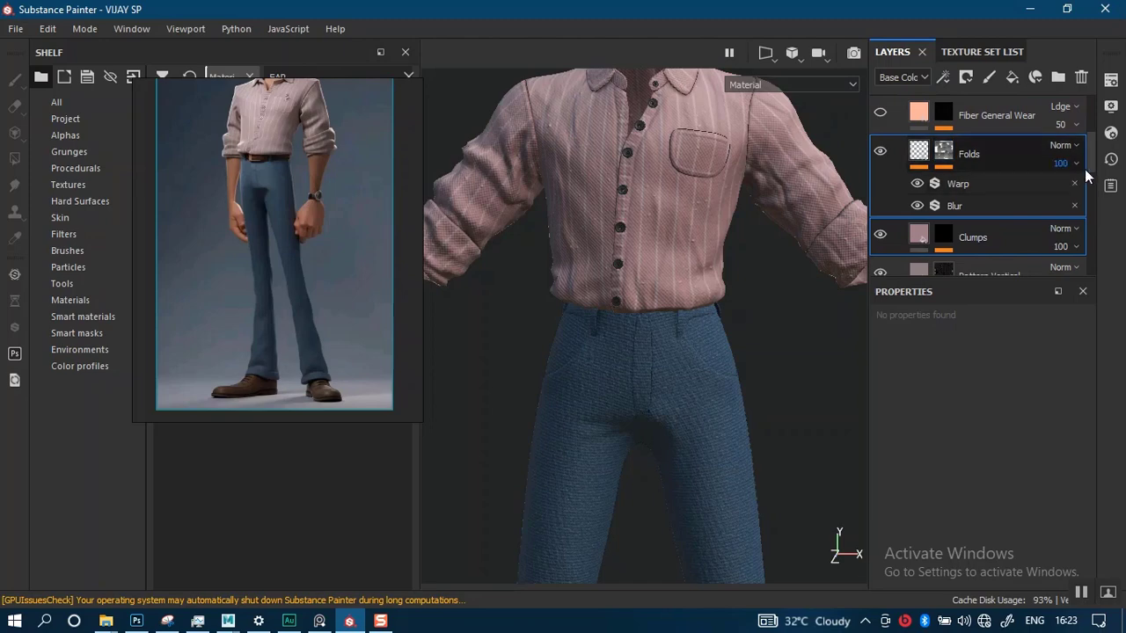
drag(1091, 167, 1089, 191)
scroll(1088, 192, down, 5)
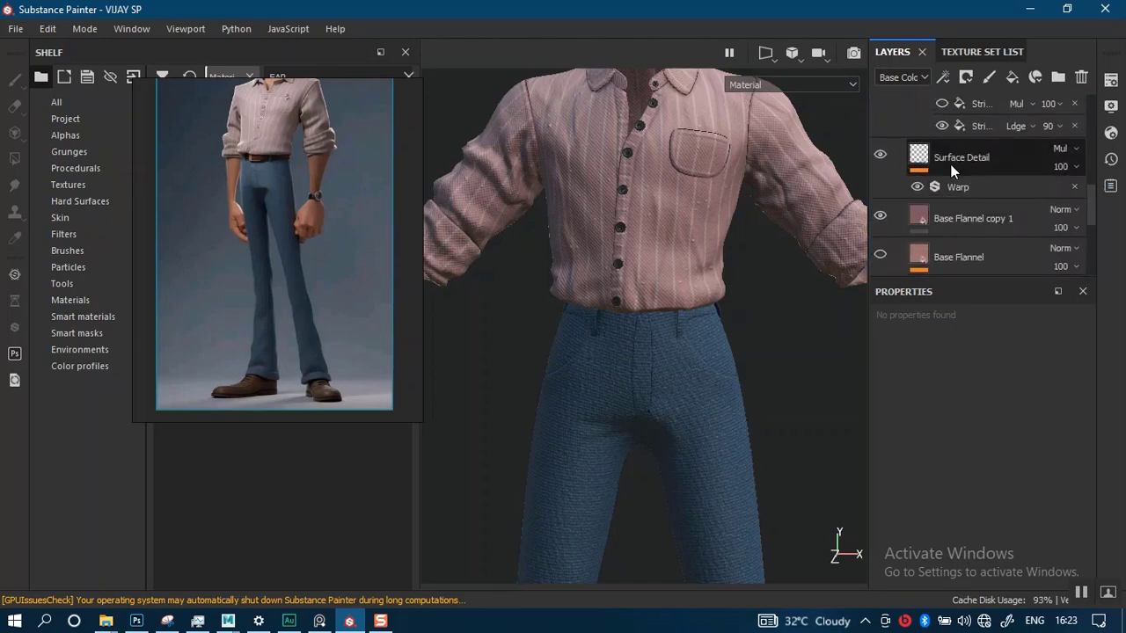
Compare the shirt close up with the Surface Detail layer hidden and shown, and add that layer to the selection.
scroll(675, 362, up, 5)
scroll(676, 362, up, 3)
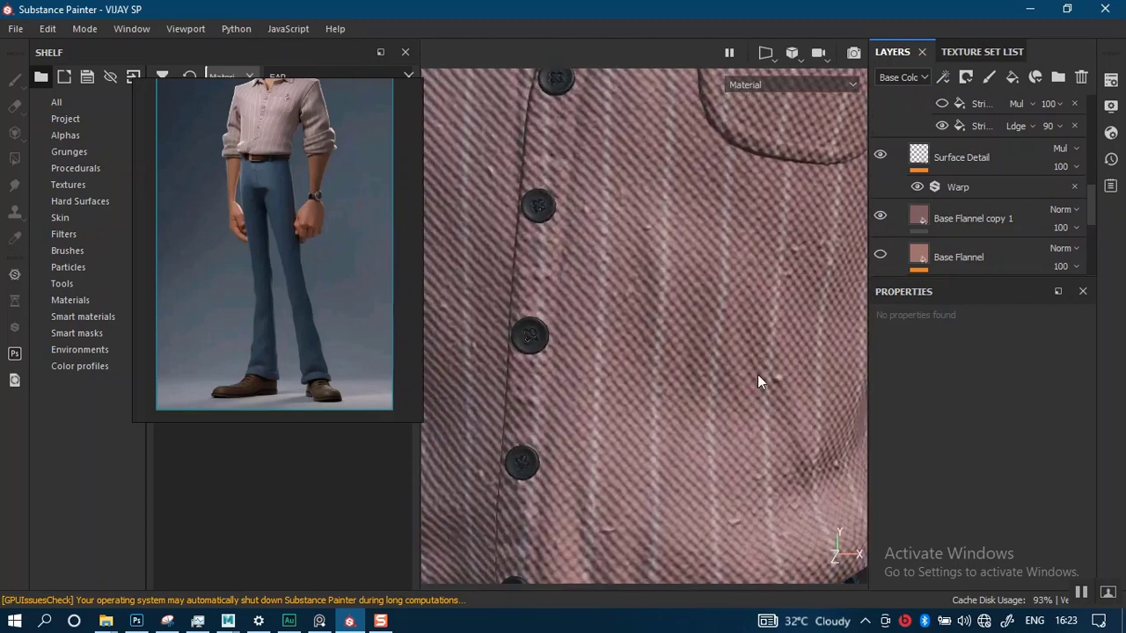
click(879, 157)
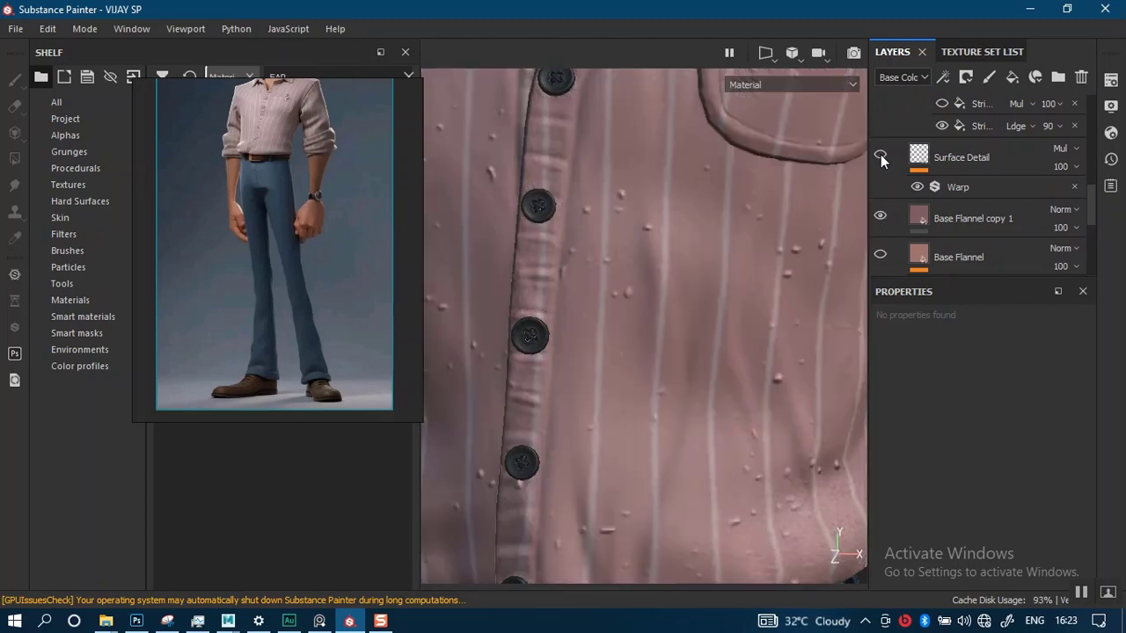
click(880, 156)
click(879, 156)
click(880, 154)
click(964, 164)
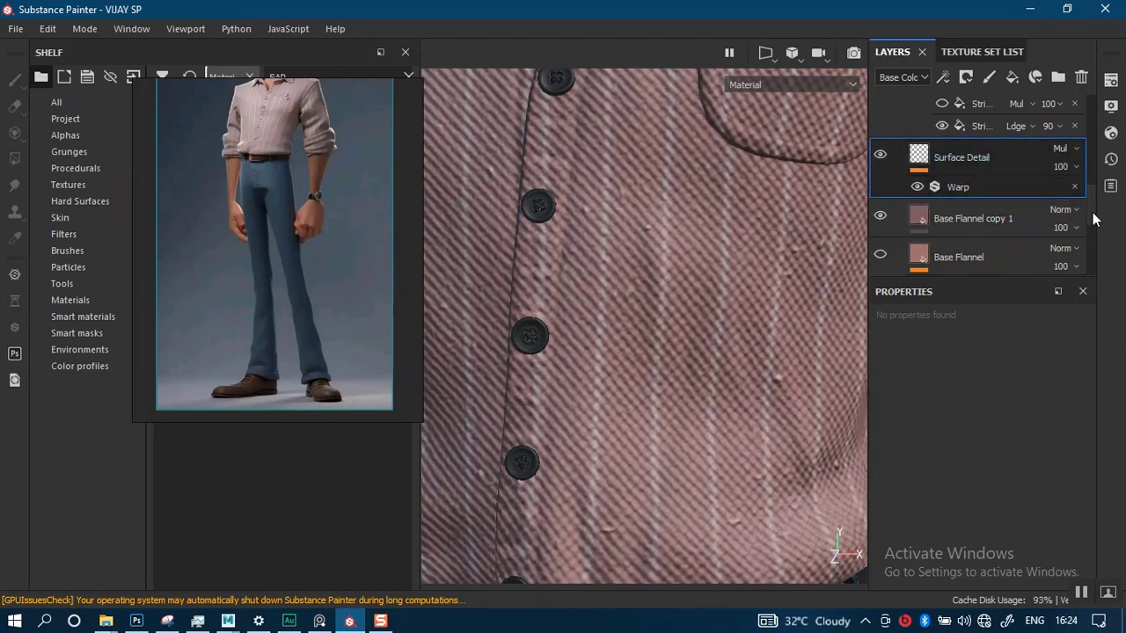
Copy the selected shirt layers and paste them into the layer stack of the trousers' texture set.
drag(1092, 213, 1086, 145)
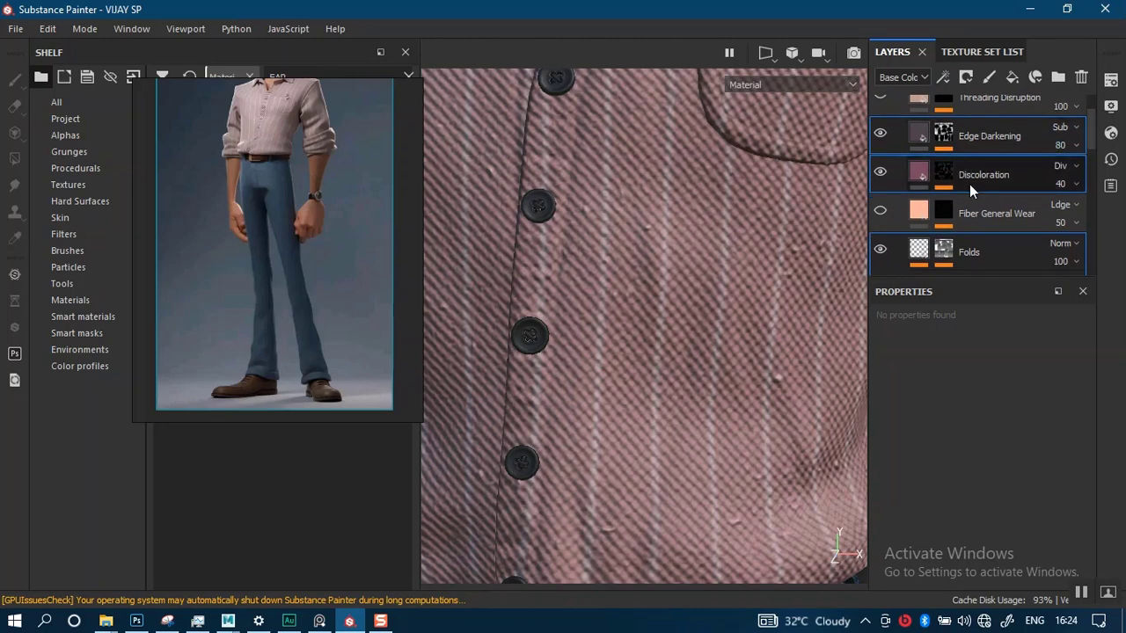
alt+right_drag(607, 377, 635, 176)
alt+middle_drag(622, 304, 639, 142)
ctrl+alt+right_click(675, 431)
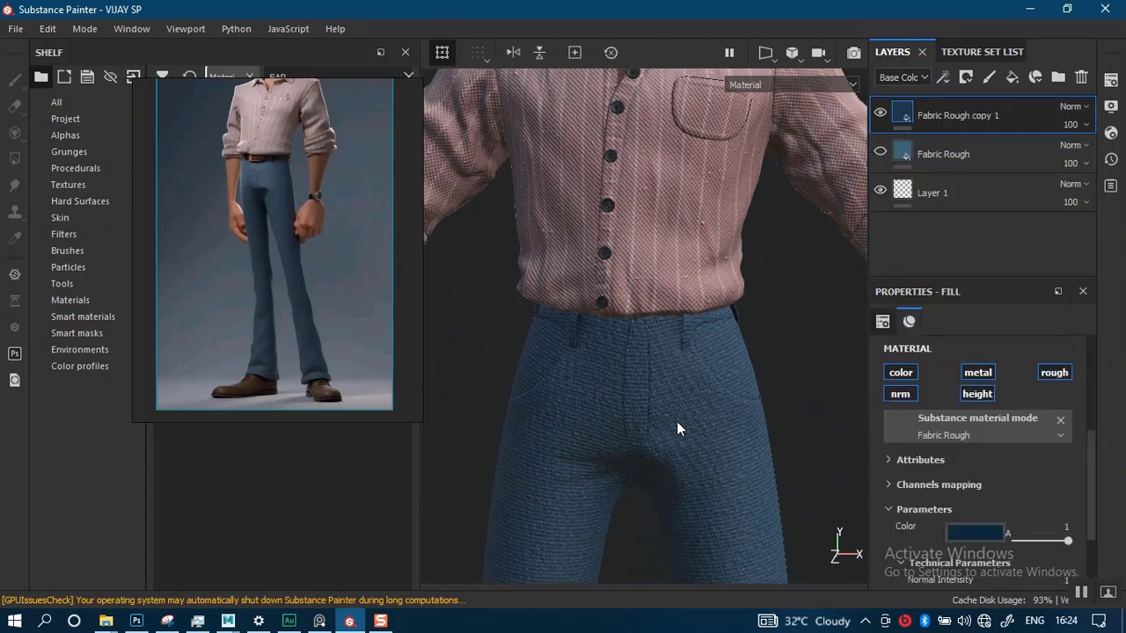
click(939, 151)
key(ctrl+v)
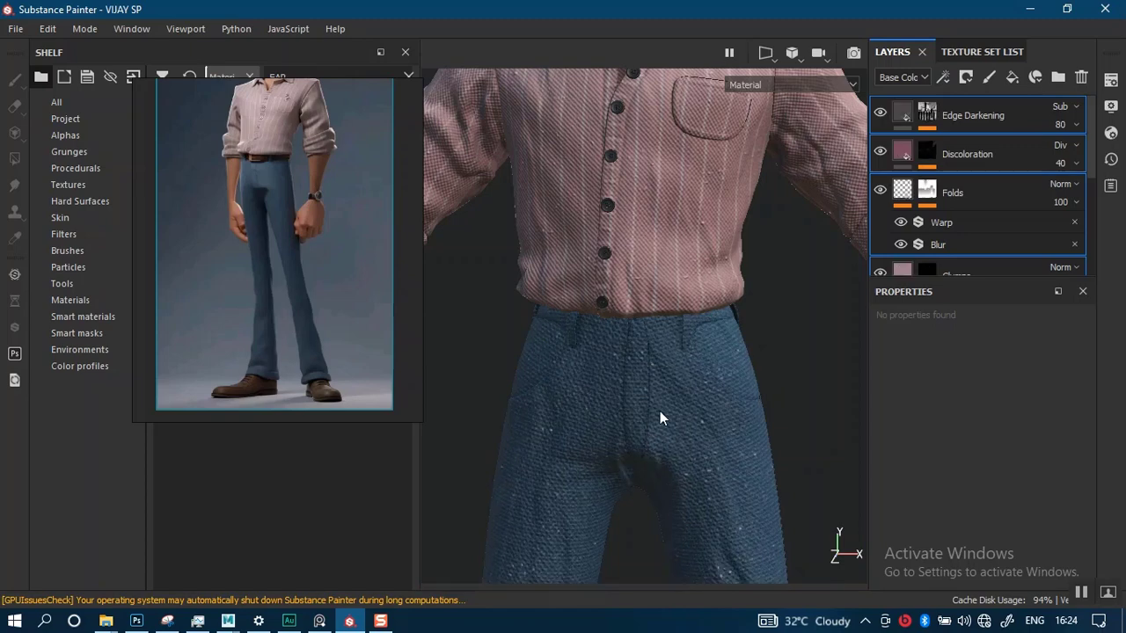
Examine the pasted details along the trouser legs and compare them with the Folds layer hidden and shown.
alt+right_drag(676, 427, 671, 254)
alt+middle_drag(678, 405, 686, 88)
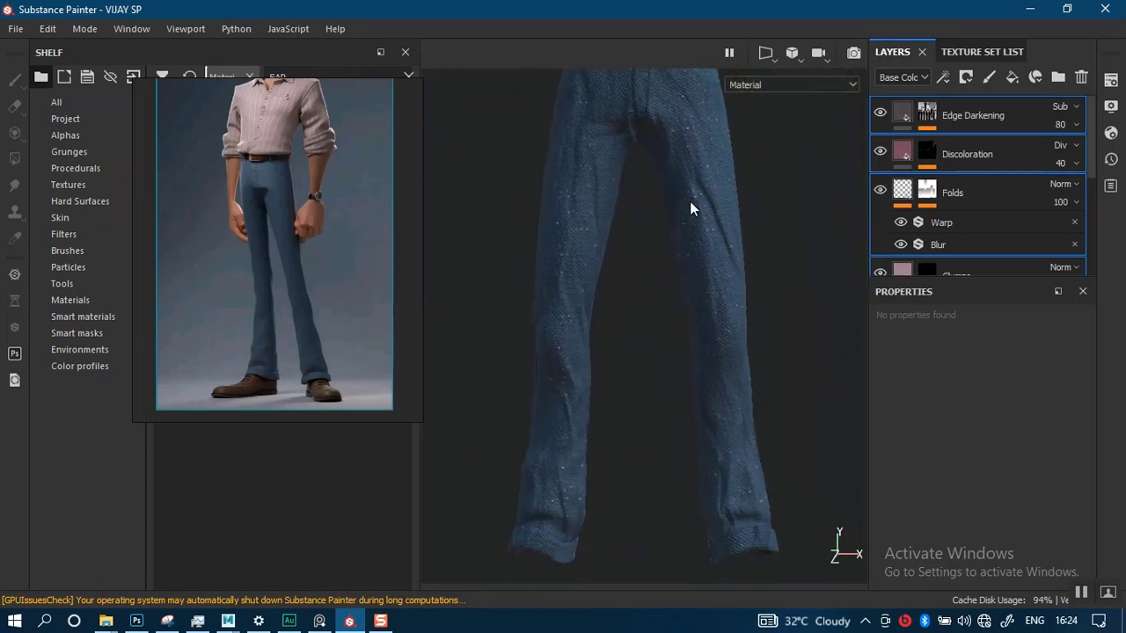
alt+drag(702, 301, 707, 301)
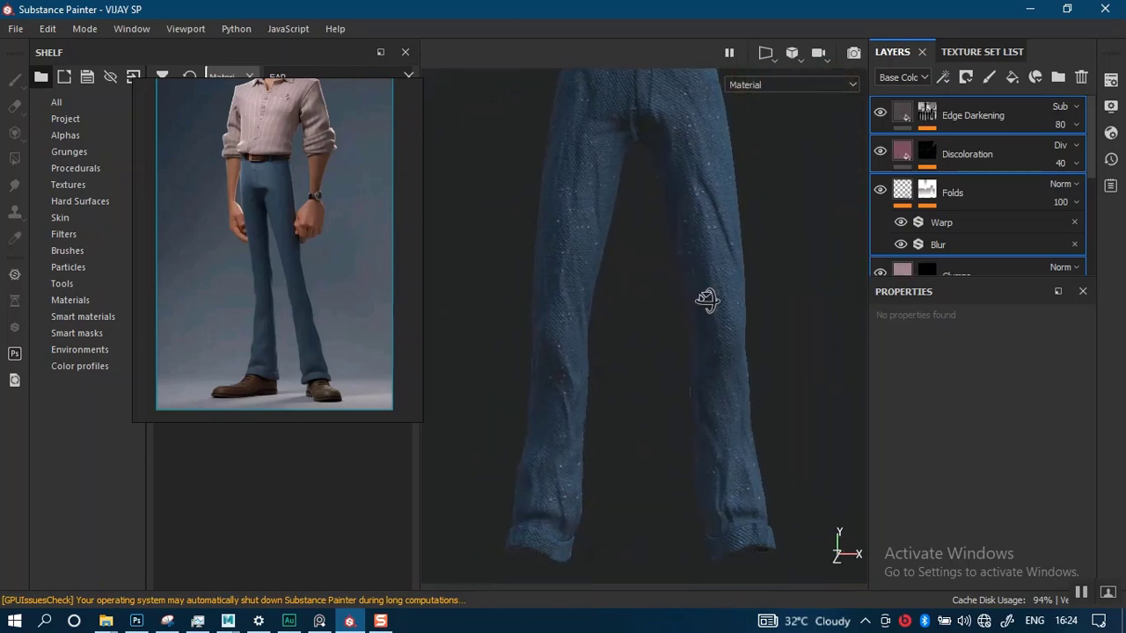
click(880, 188)
click(878, 189)
Set the trousers' Folds layer opacity to 17 in the Height channel.
click(928, 194)
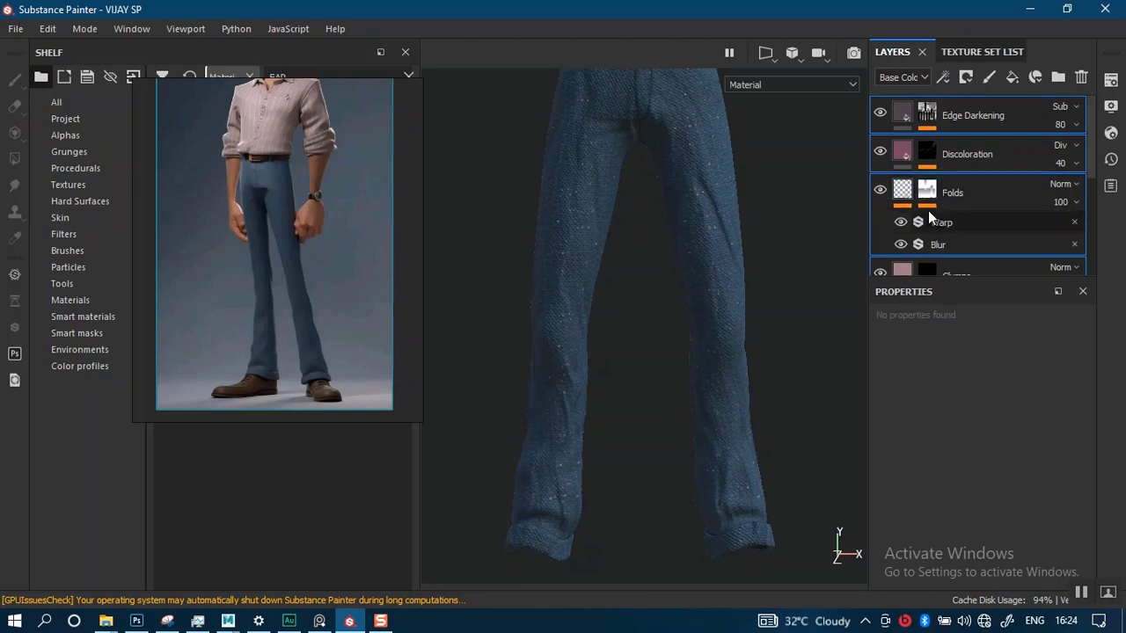
click(903, 189)
click(927, 192)
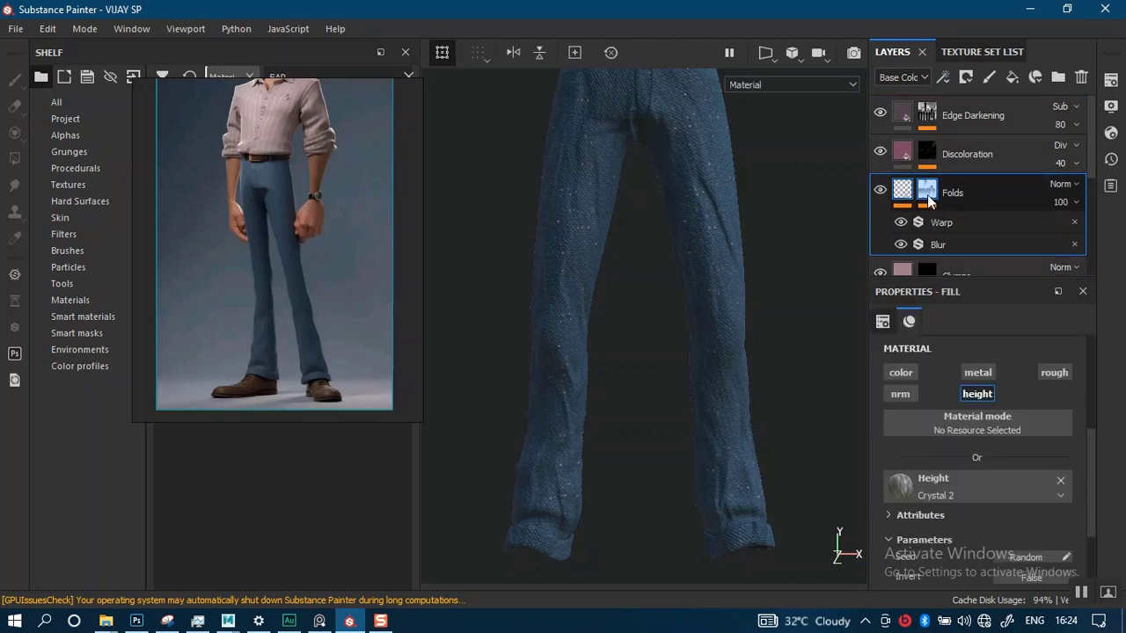
click(898, 77)
click(893, 100)
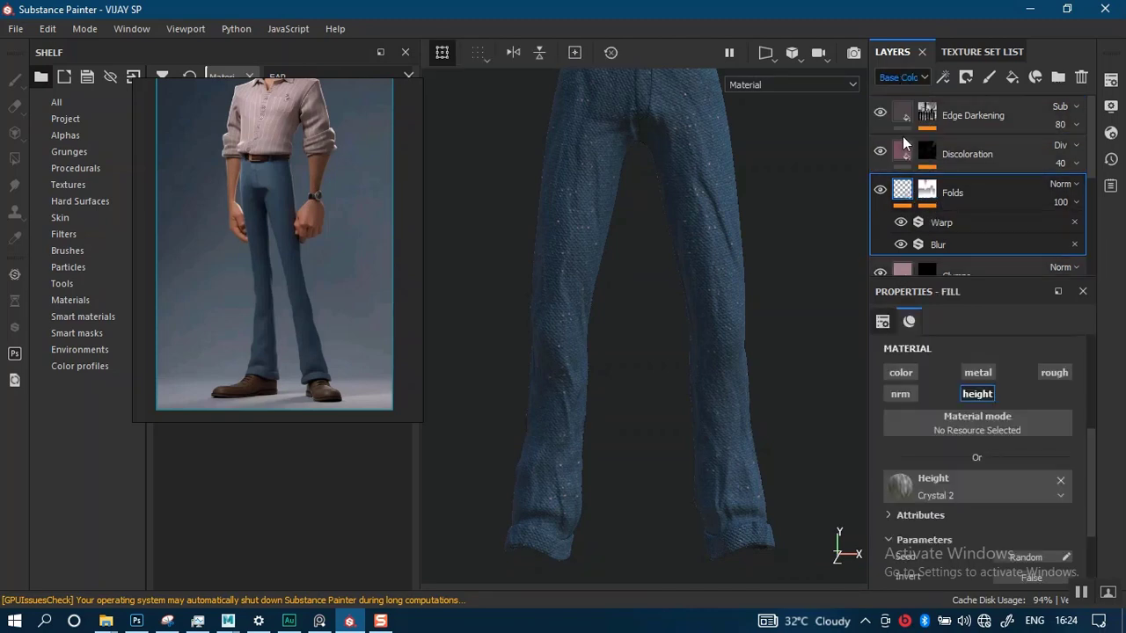
click(1075, 202)
click(1058, 236)
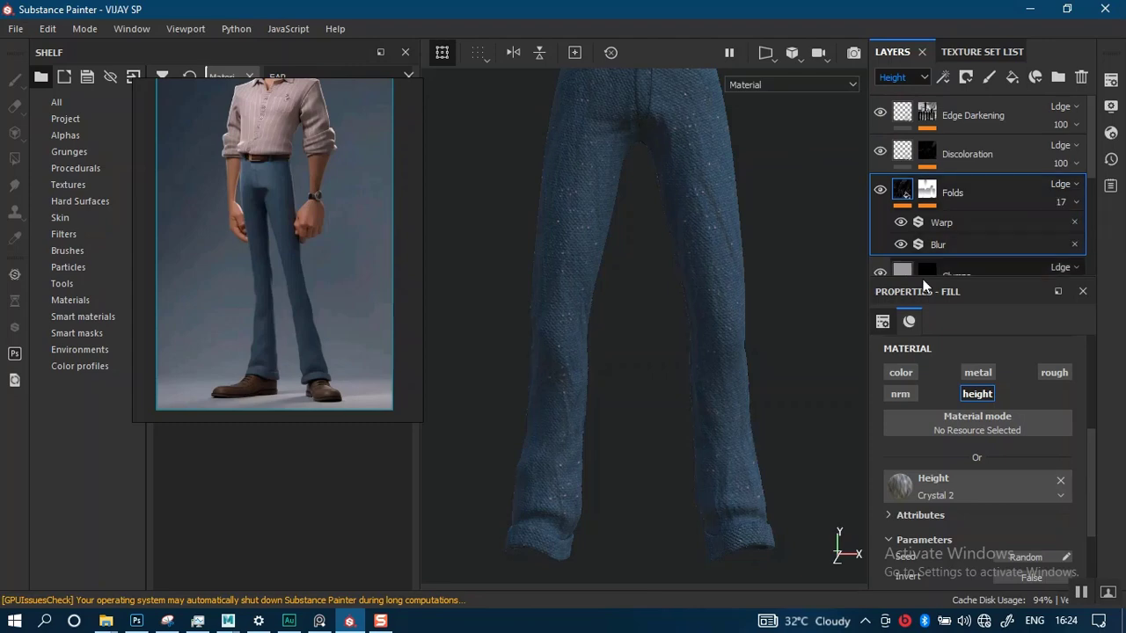
Open the Light generator in the trousers' Discoloration mask and display the mask on its own.
scroll(721, 269, up, 5)
middle_drag(737, 479, 801, 299)
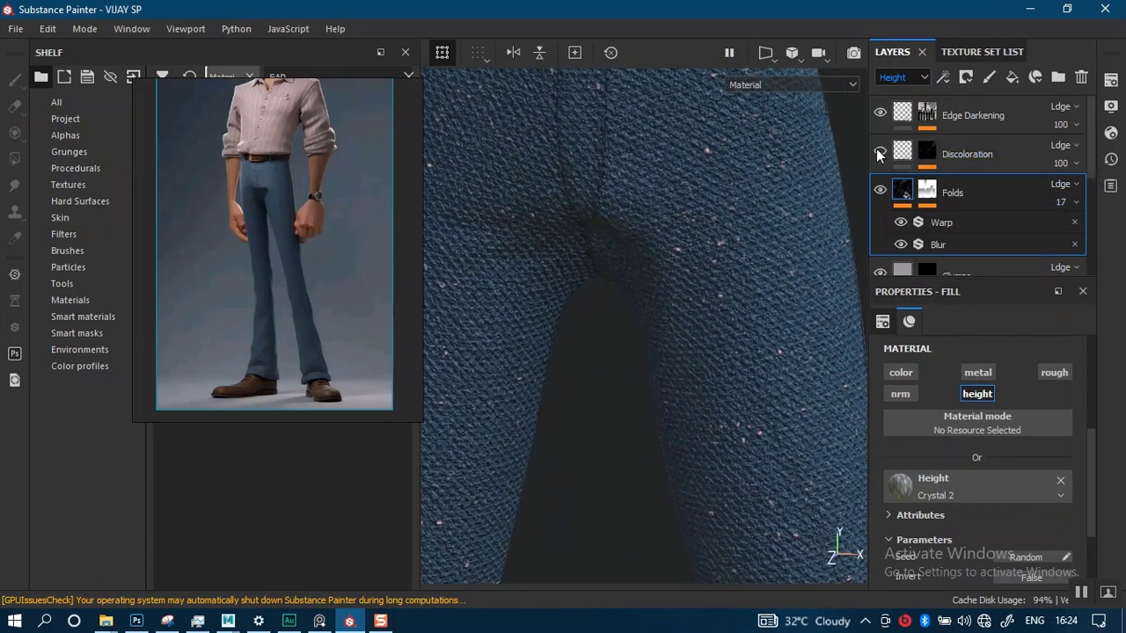
scroll(746, 139, down, 5)
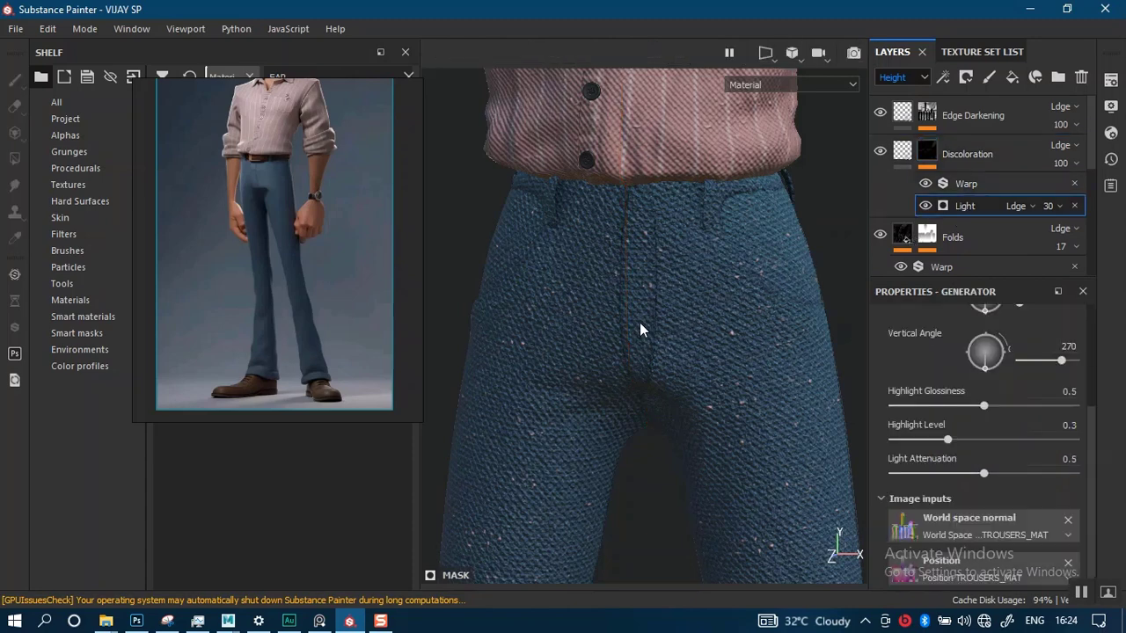
key(c)
alt+right_drag(703, 323, 832, 165)
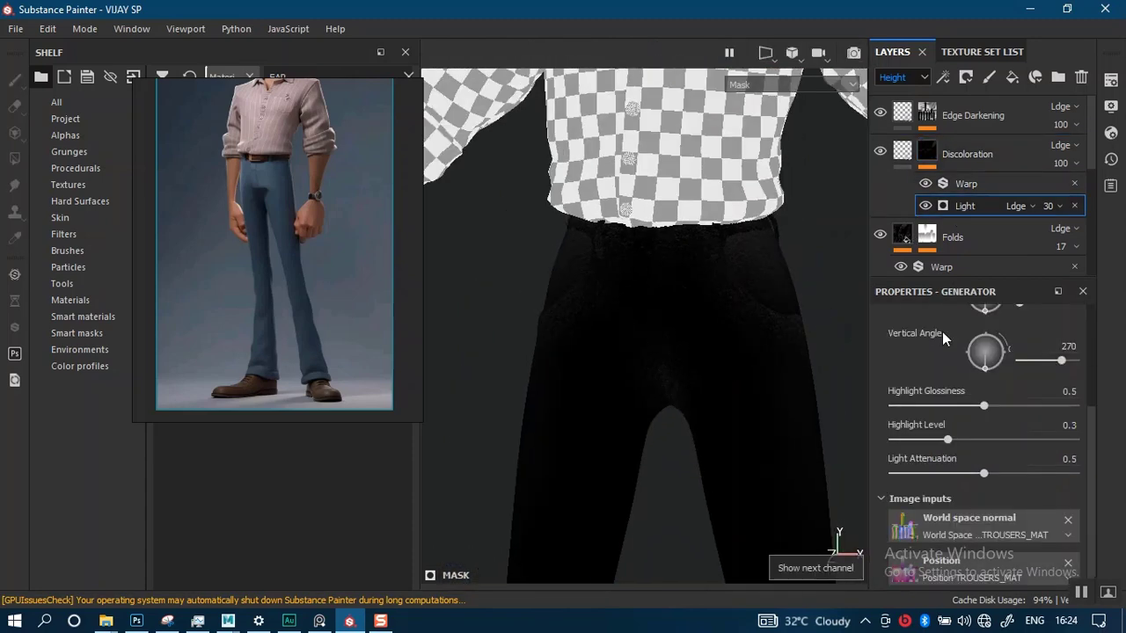
Set the Light generator's Highlight Level to 0.69 for the Discoloration mask.
drag(1087, 416, 1087, 389)
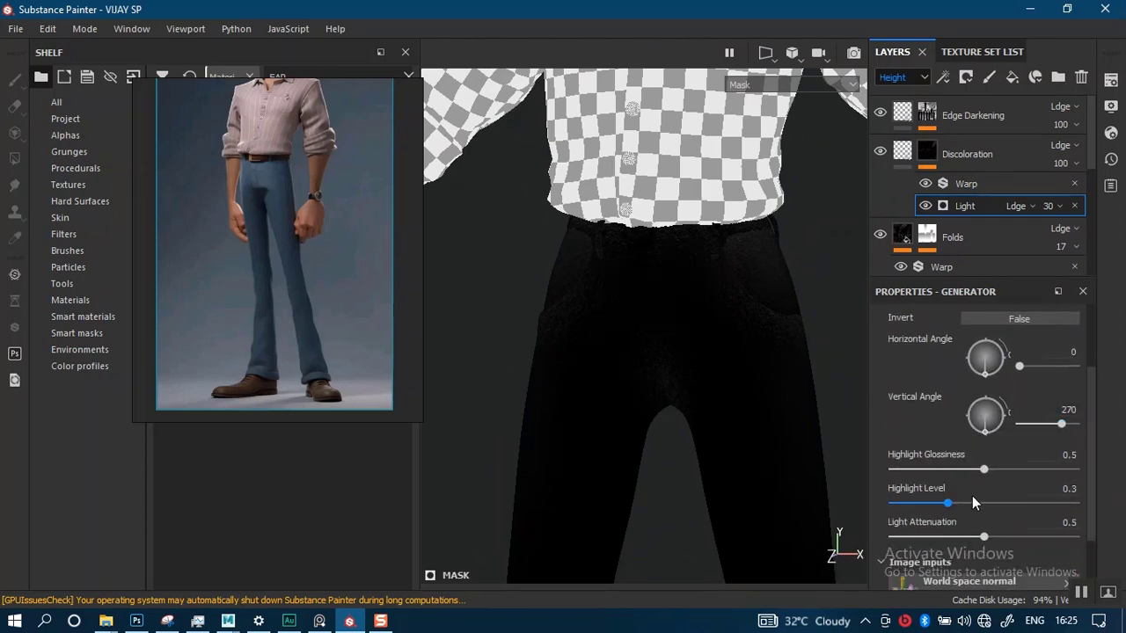
drag(971, 502, 1018, 503)
alt+right_drag(784, 484, 701, 339)
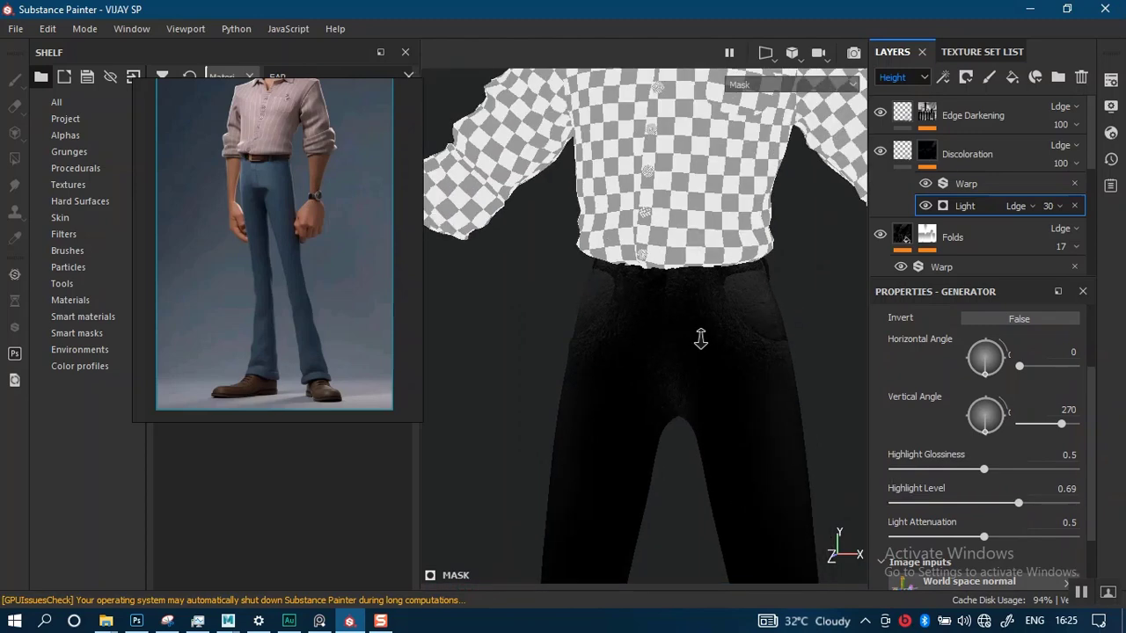
alt+middle_drag(701, 339, 652, 209)
Try different Light Attenuation values on the Discoloration mask's Light generator and set it to 0.17.
drag(1085, 459, 1088, 504)
scroll(779, 440, down, 3)
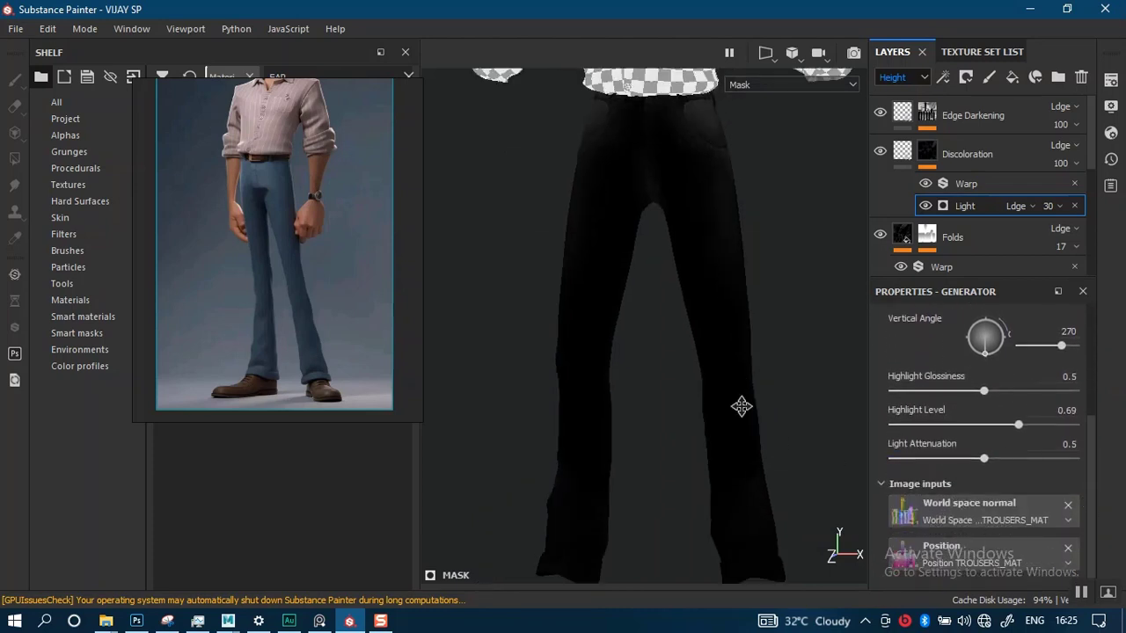
drag(1022, 460, 1021, 459)
click(922, 459)
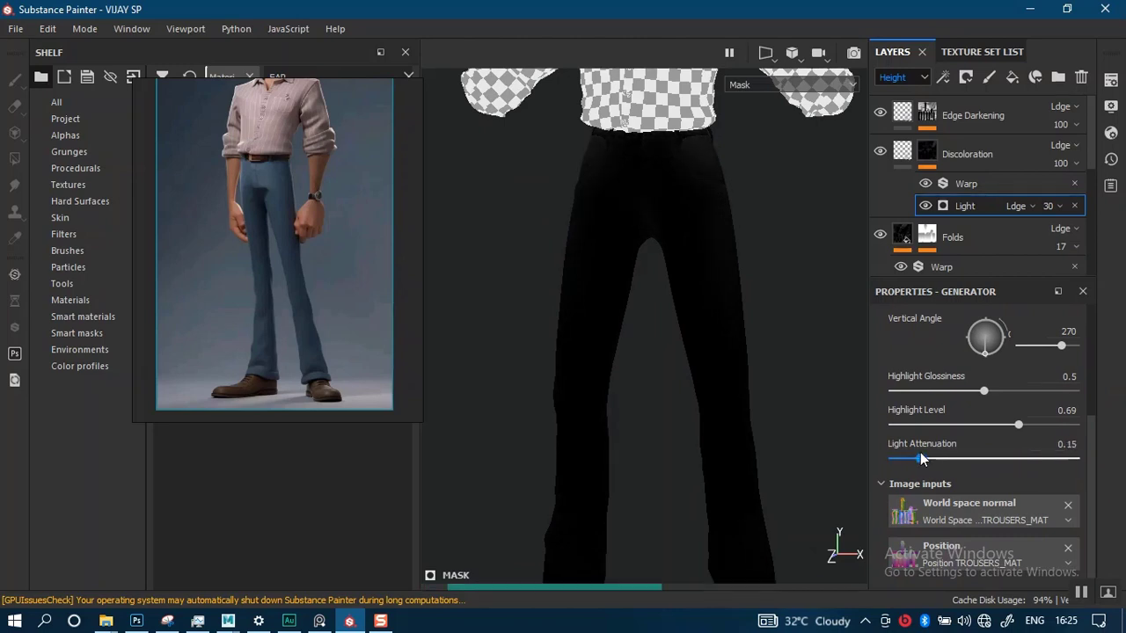
drag(920, 458, 924, 458)
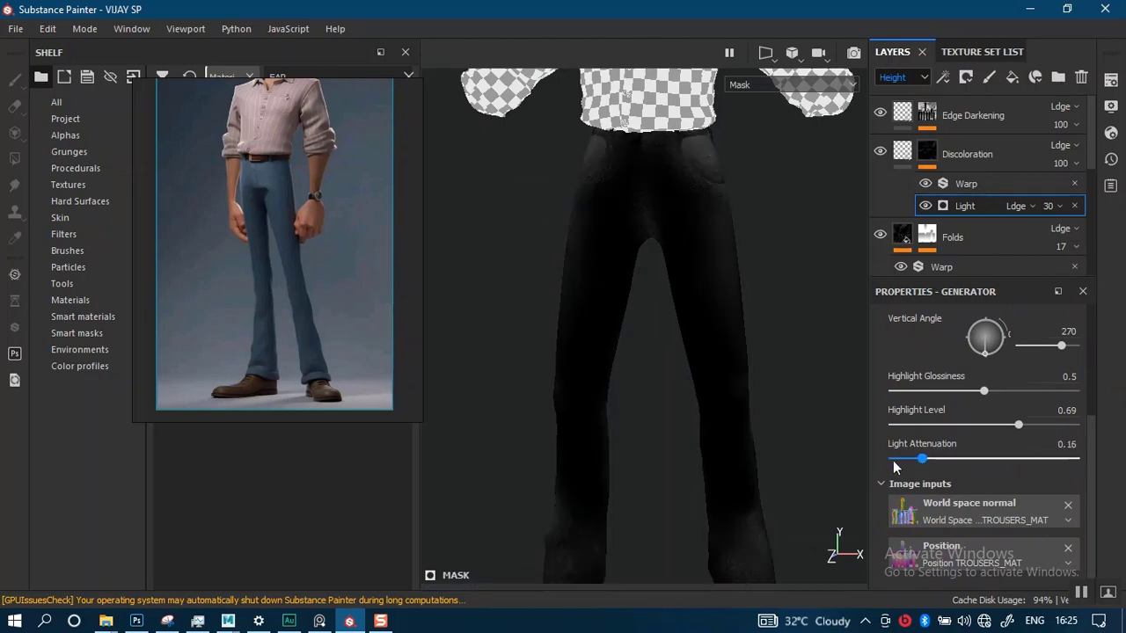
scroll(706, 436, down, 2)
alt+middle_drag(666, 363, 666, 299)
alt+drag(665, 299, 701, 347)
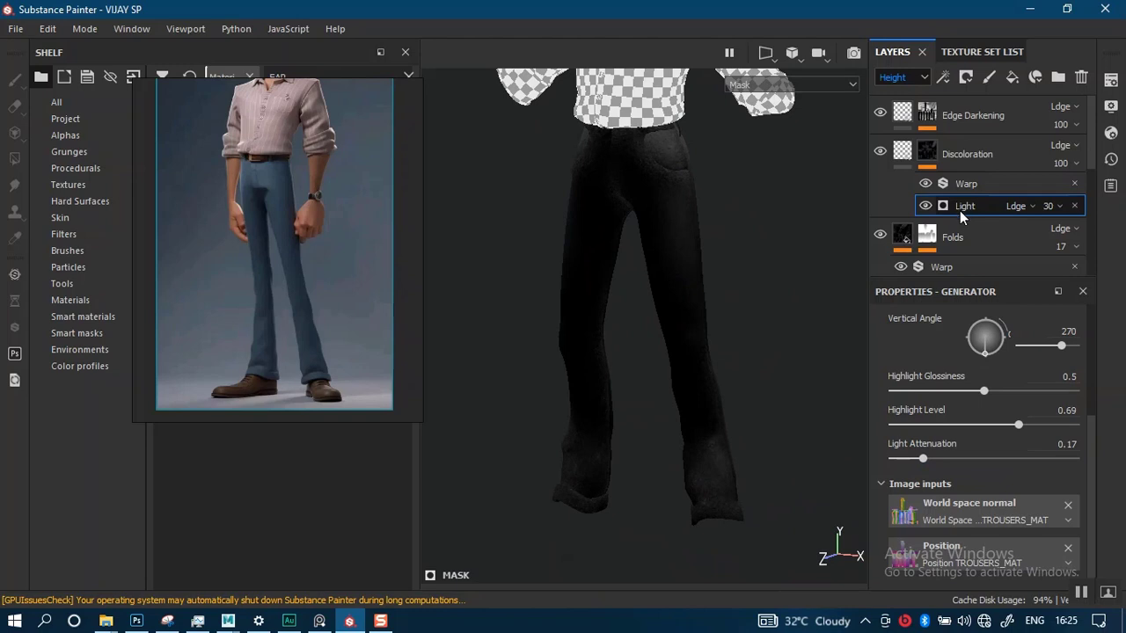
Return to the material display and examine the discoloration on the trousers from several angles.
drag(1091, 475, 1098, 362)
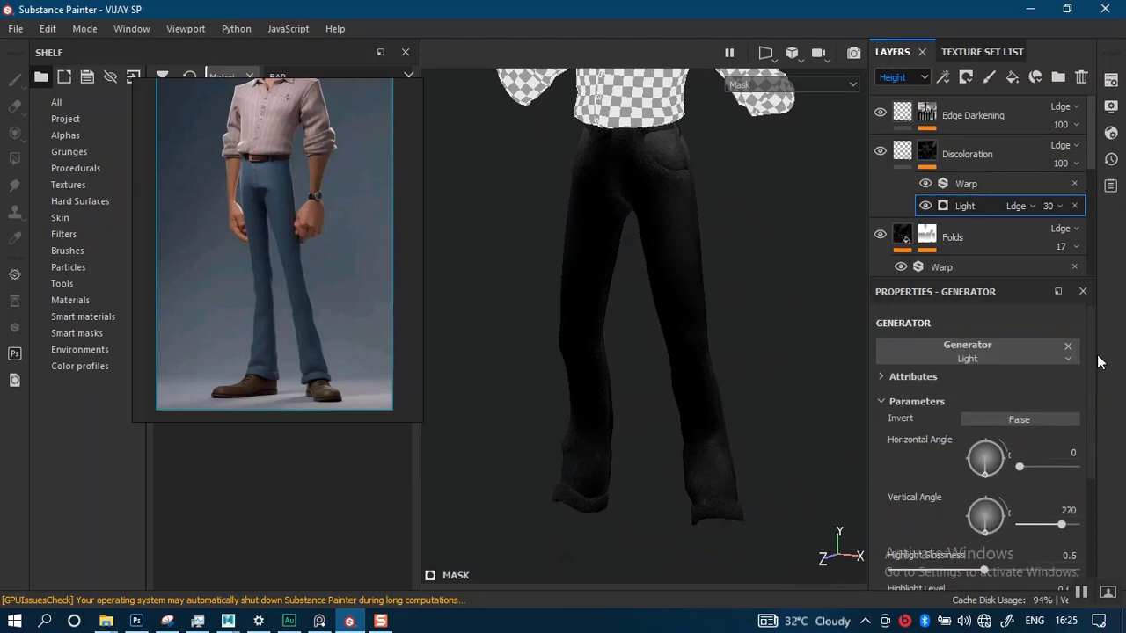
scroll(666, 409, up, 3)
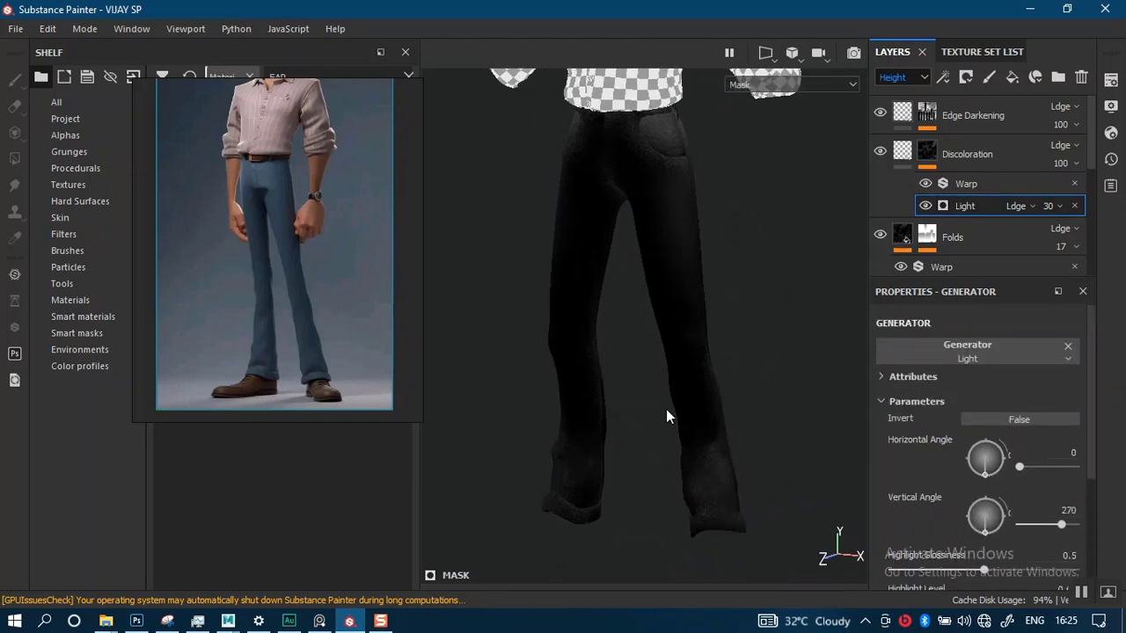
key(m)
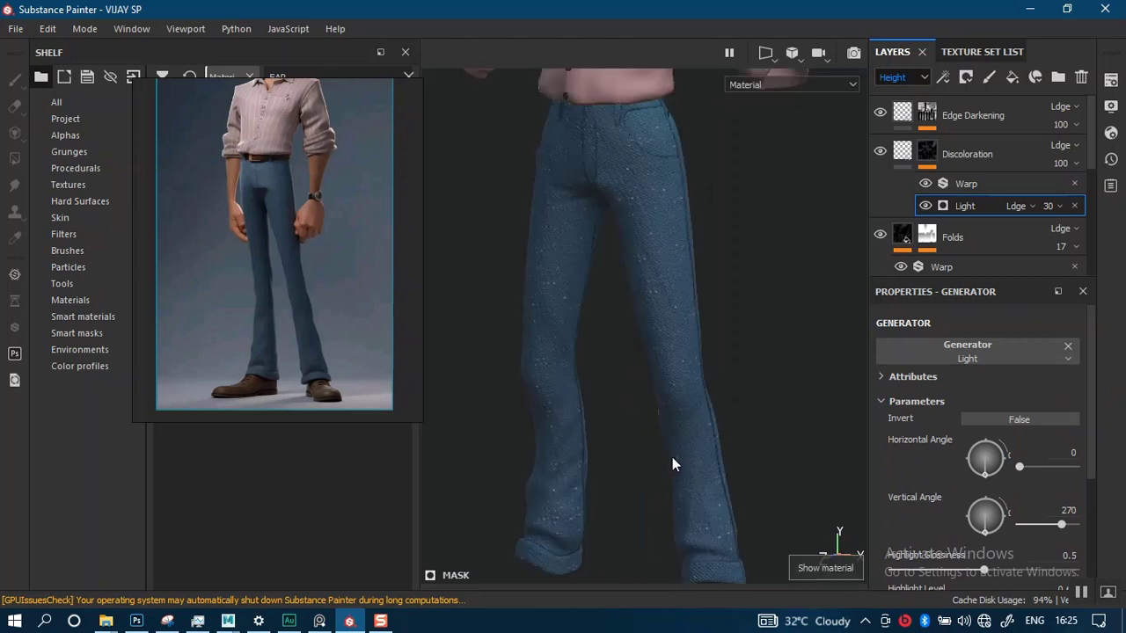
alt+drag(706, 462, 707, 426)
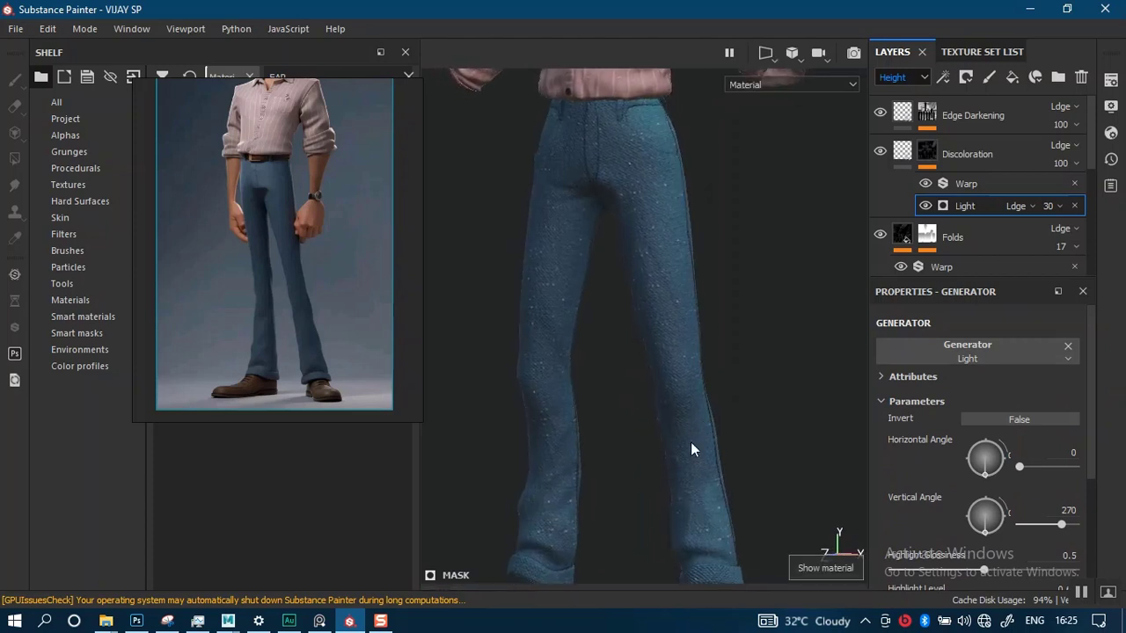
scroll(689, 437, down, 2)
scroll(671, 387, up, 2)
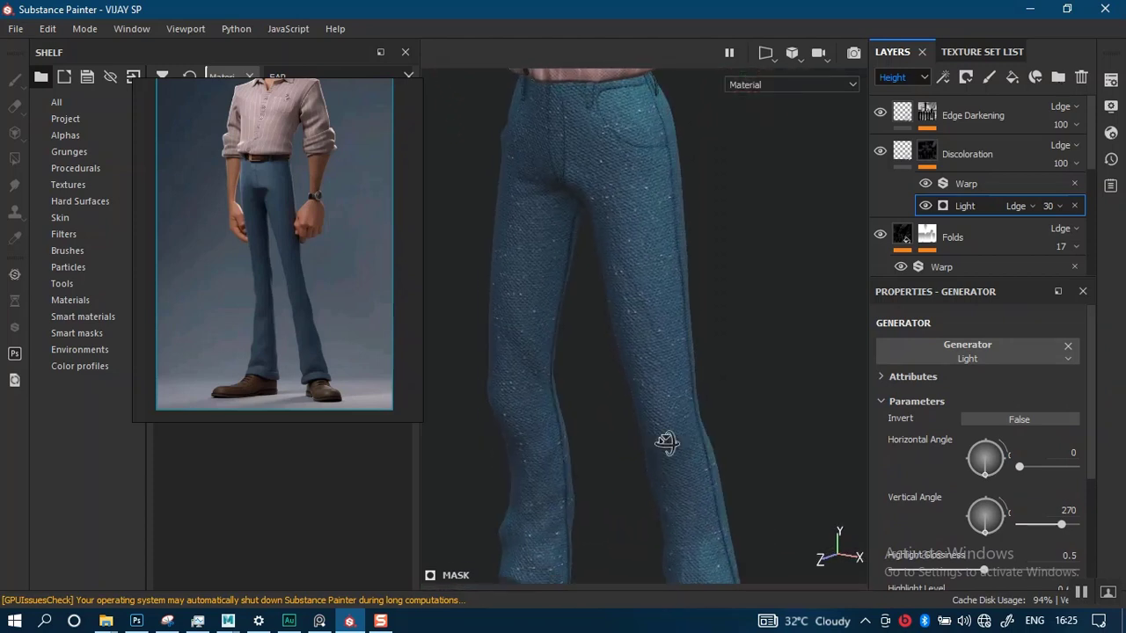
alt+drag(665, 445, 682, 411)
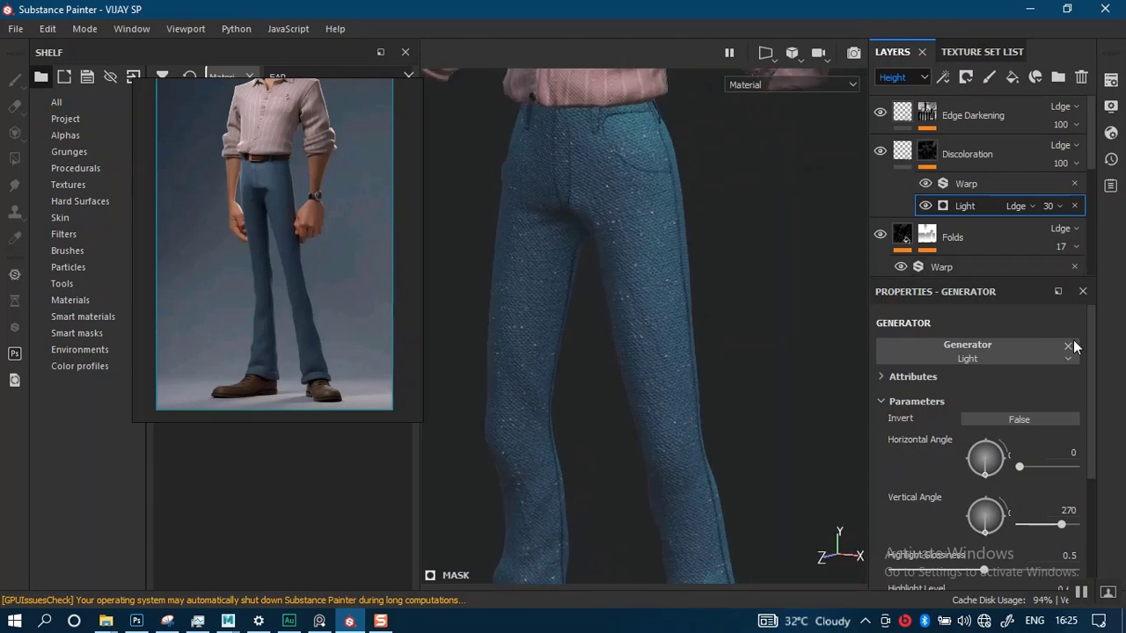
Set the Discoloration layer's opacity to 26 in the Base Color channel and check the layer's effect on the trousers.
click(1070, 162)
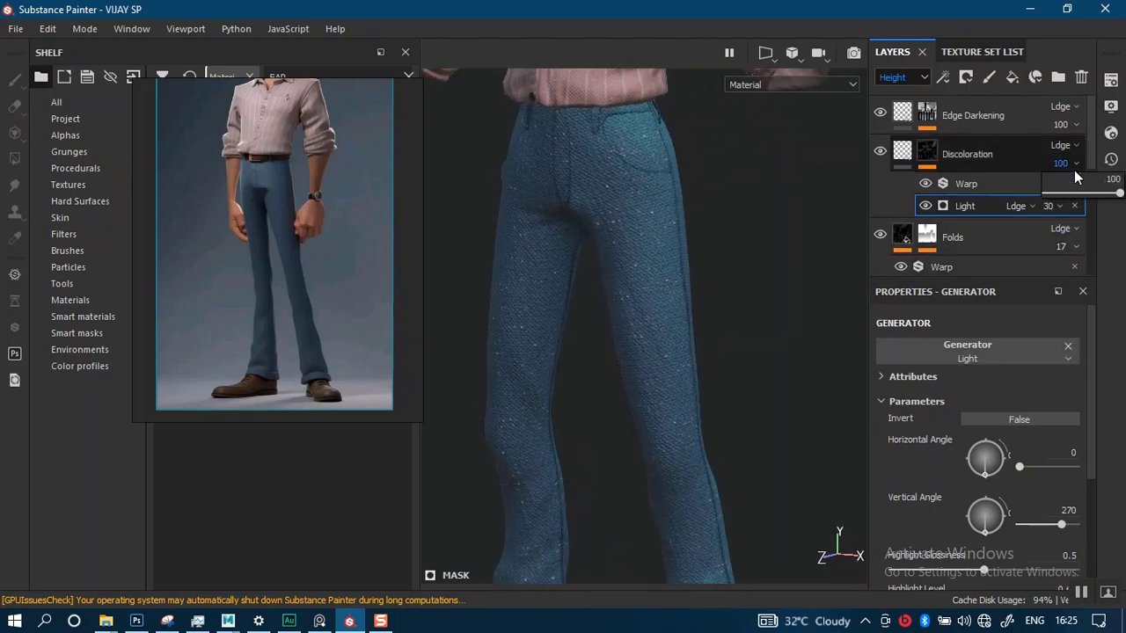
click(904, 75)
click(897, 99)
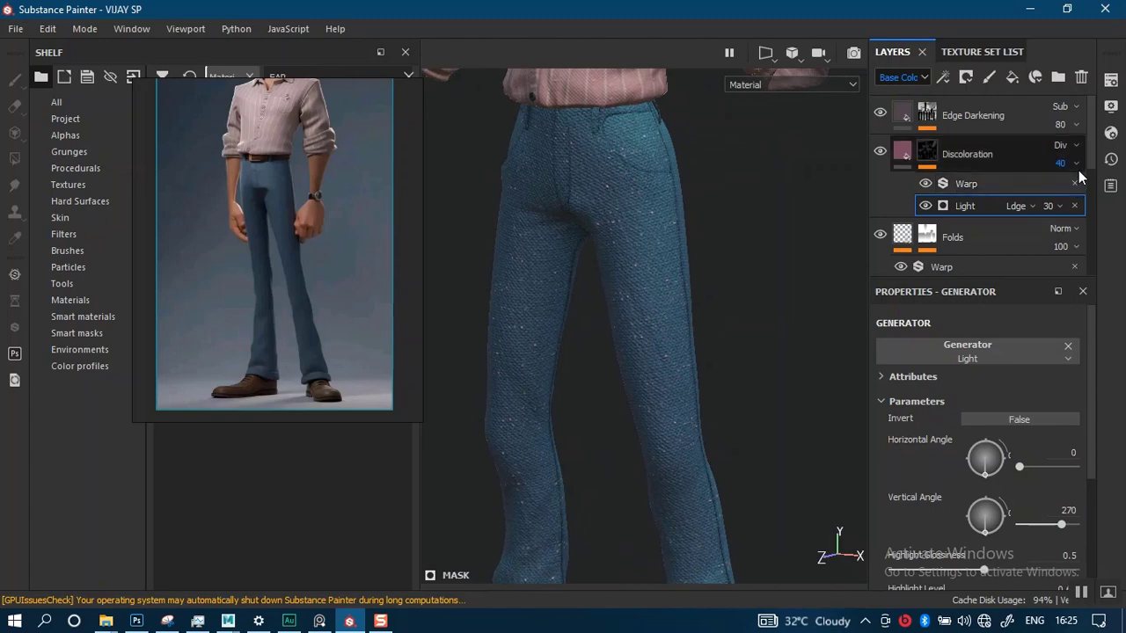
click(1077, 172)
drag(1075, 194, 1063, 193)
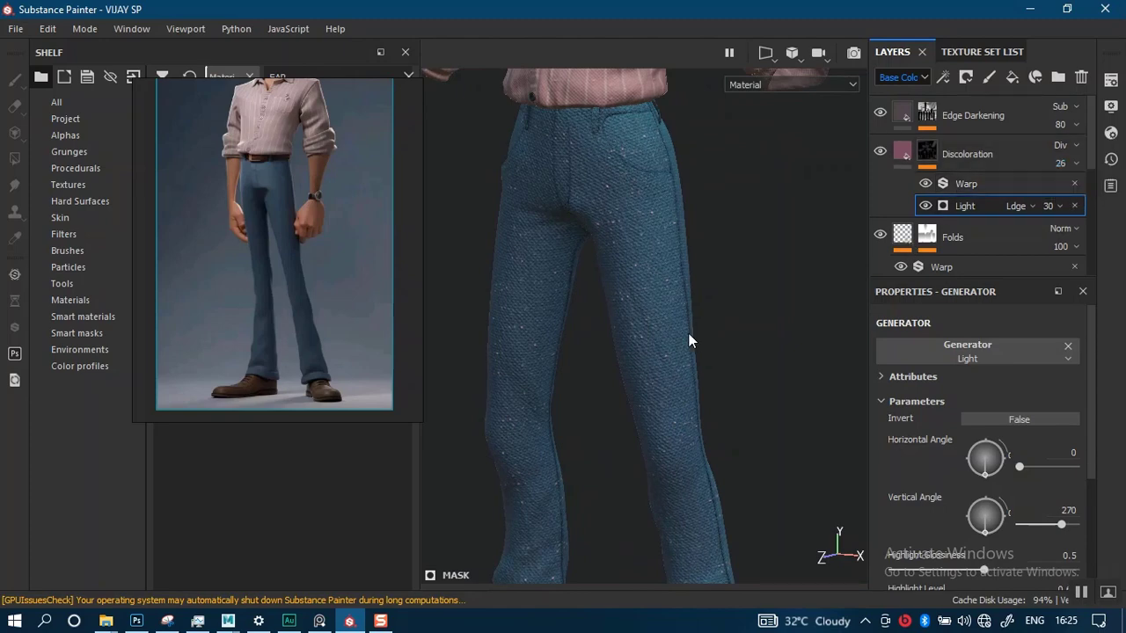
alt+drag(689, 335, 759, 324)
click(879, 153)
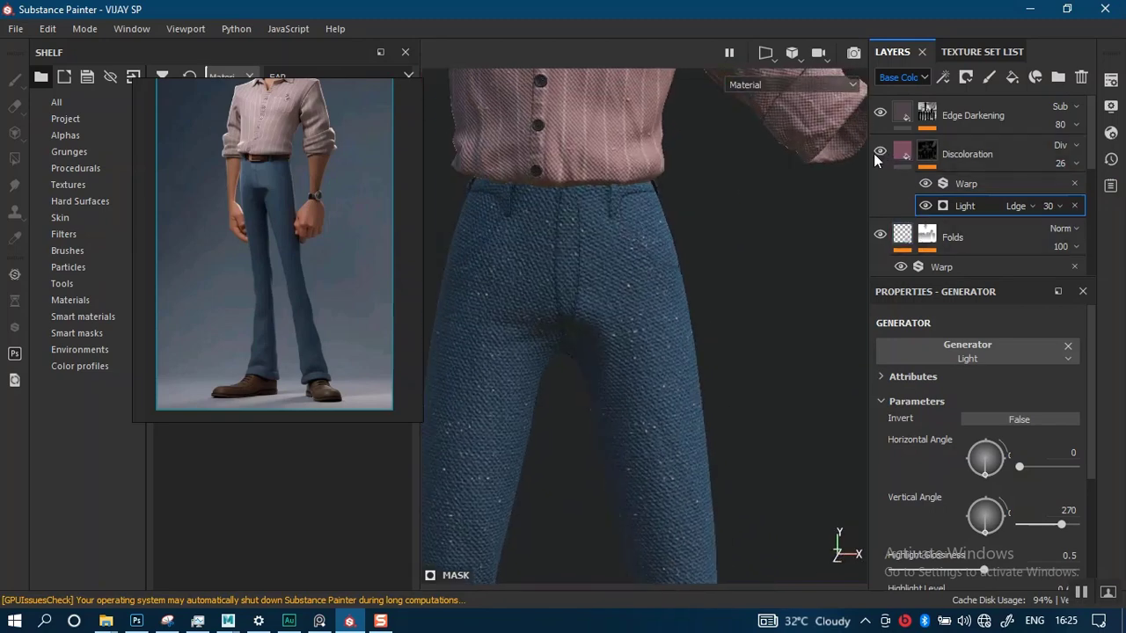
Check the Edge Darkening layer's effect on the trousers and set its Base Color opacity to 19.
click(880, 153)
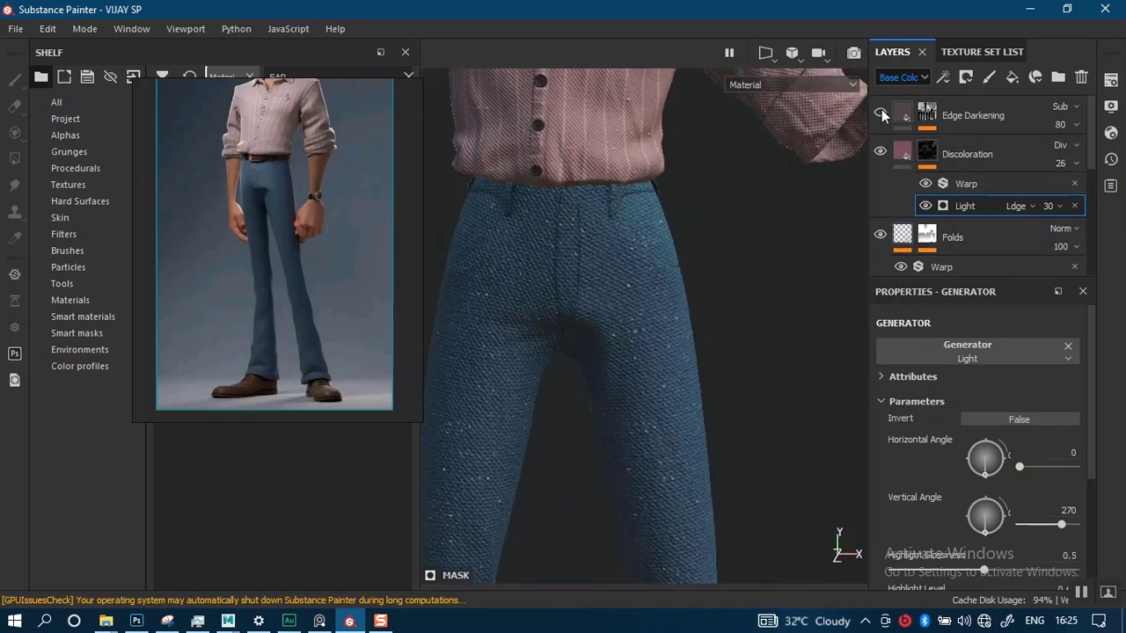
click(881, 111)
click(1061, 124)
drag(1106, 154, 1063, 156)
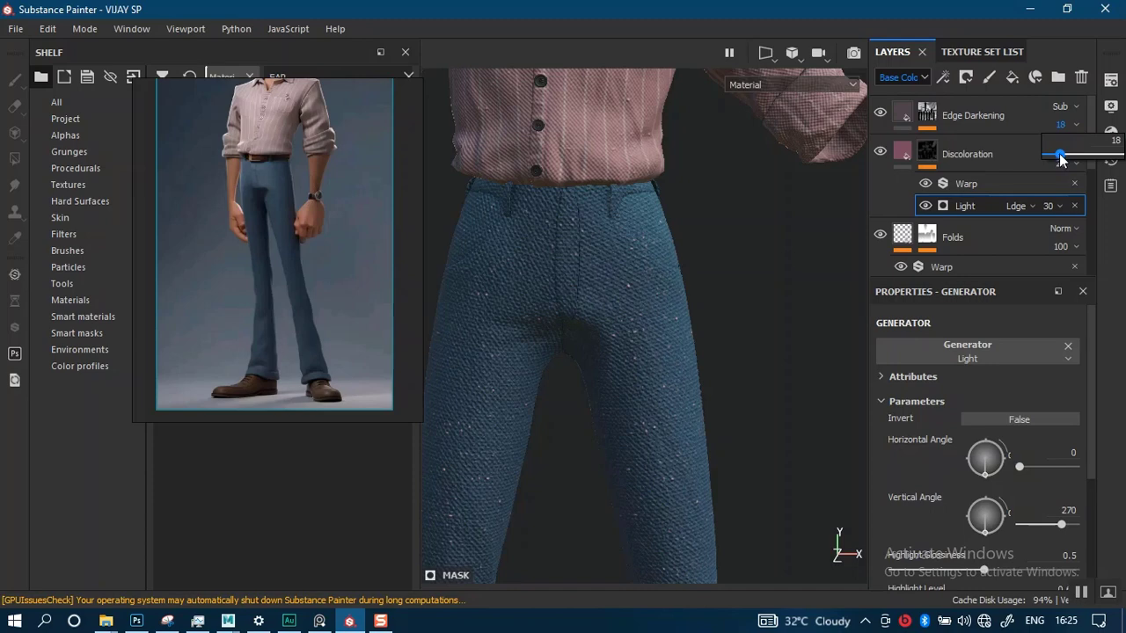
drag(1061, 159, 1063, 159)
alt+right_drag(682, 324, 674, 397)
alt+drag(732, 298, 707, 323)
alt+right_drag(708, 323, 737, 320)
Compare the trousers' weave with and without the Surface Detail layer, and leave that layer hidden.
scroll(1085, 203, down, 5)
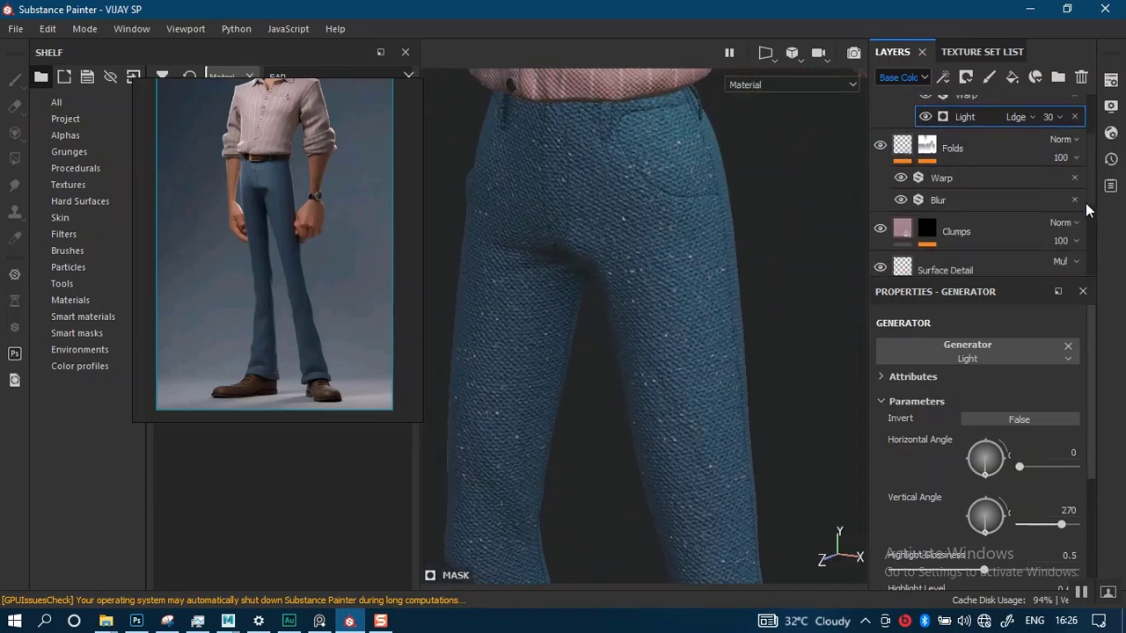
click(879, 203)
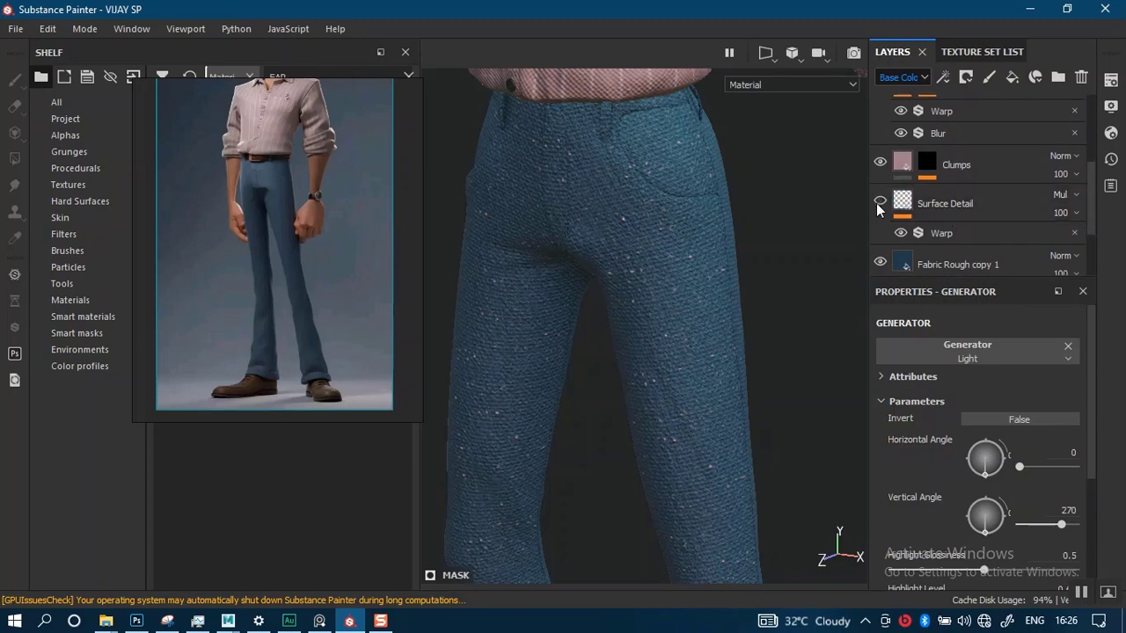
mouse_move(686, 448)
alt+right_down()
mouse_move(681, 531)
mouse_move(690, 433)
alt+right_up()
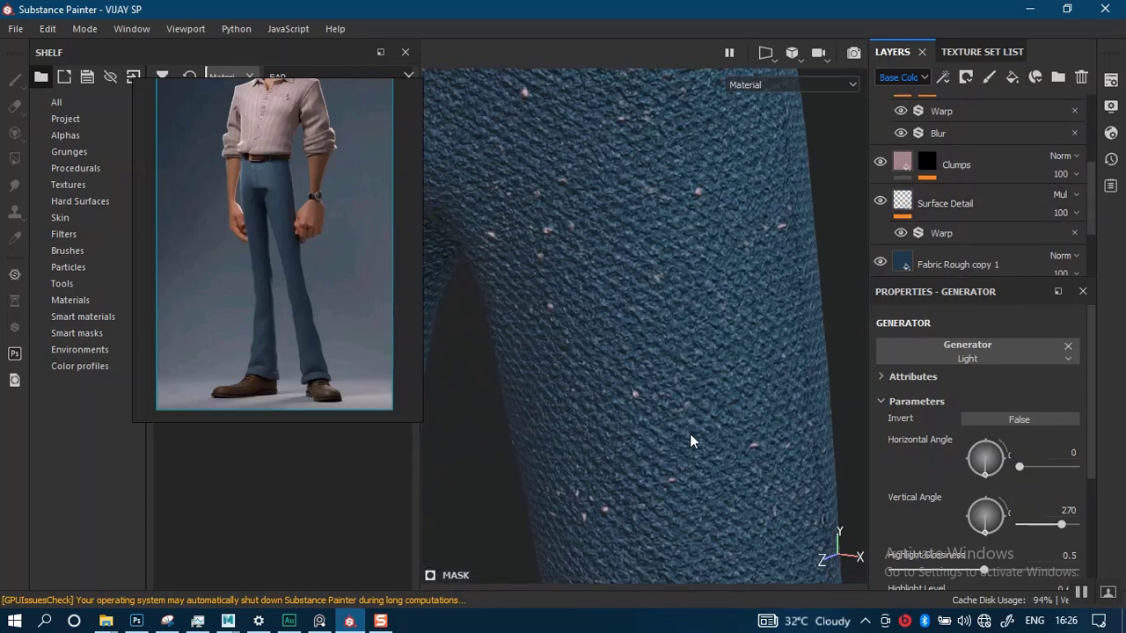
click(880, 198)
scroll(740, 422, down, 5)
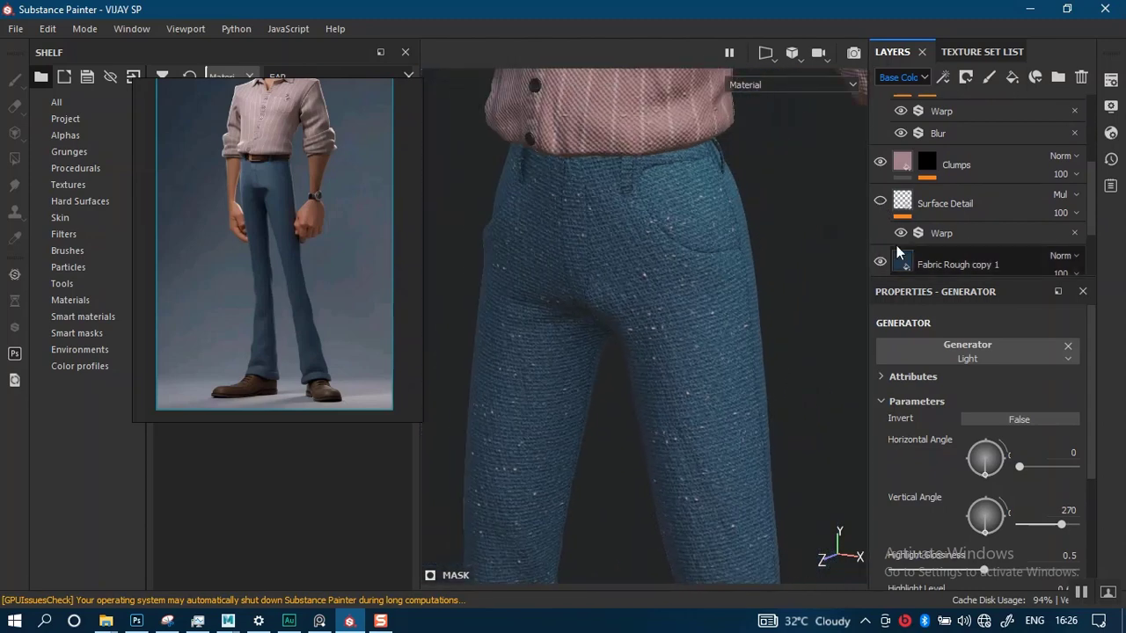
click(880, 202)
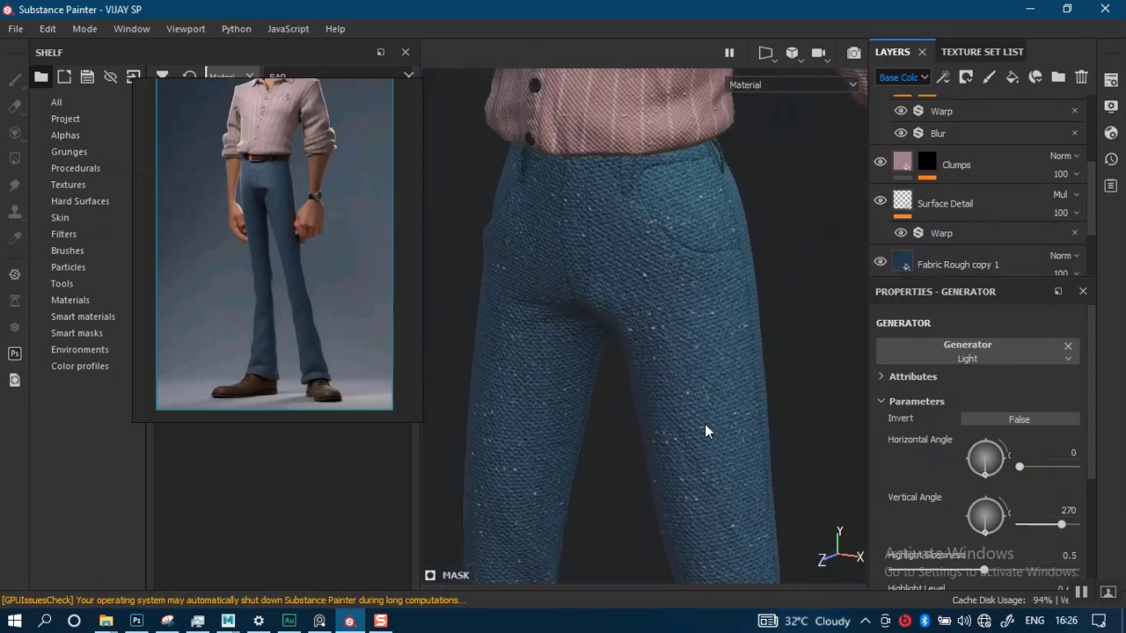
middle_drag(704, 424, 683, 192)
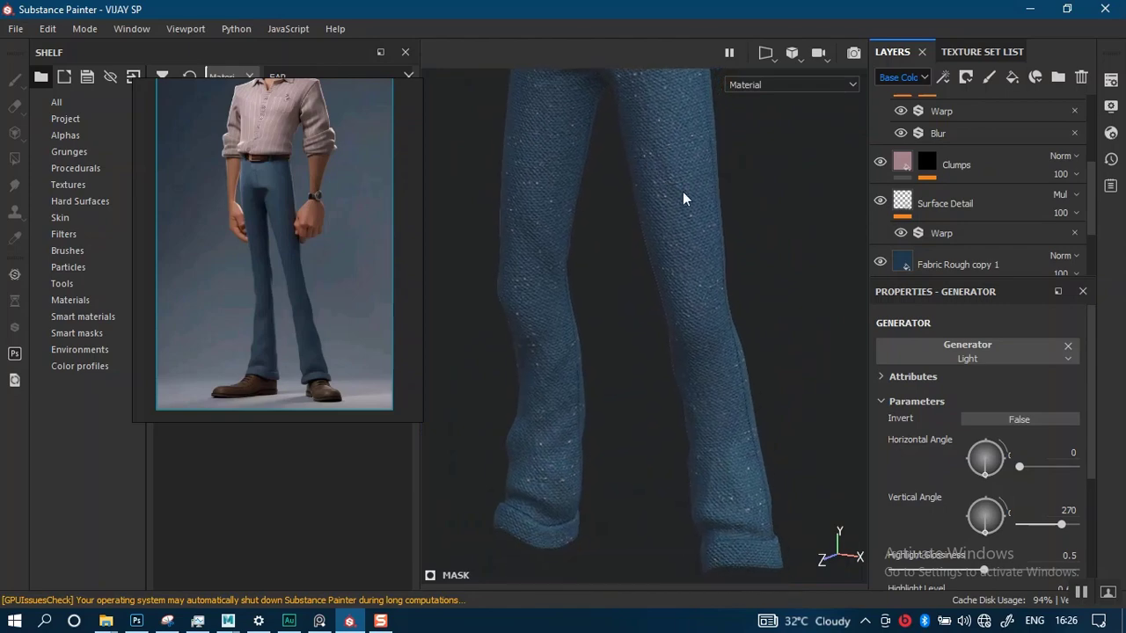
scroll(704, 255, up, 3)
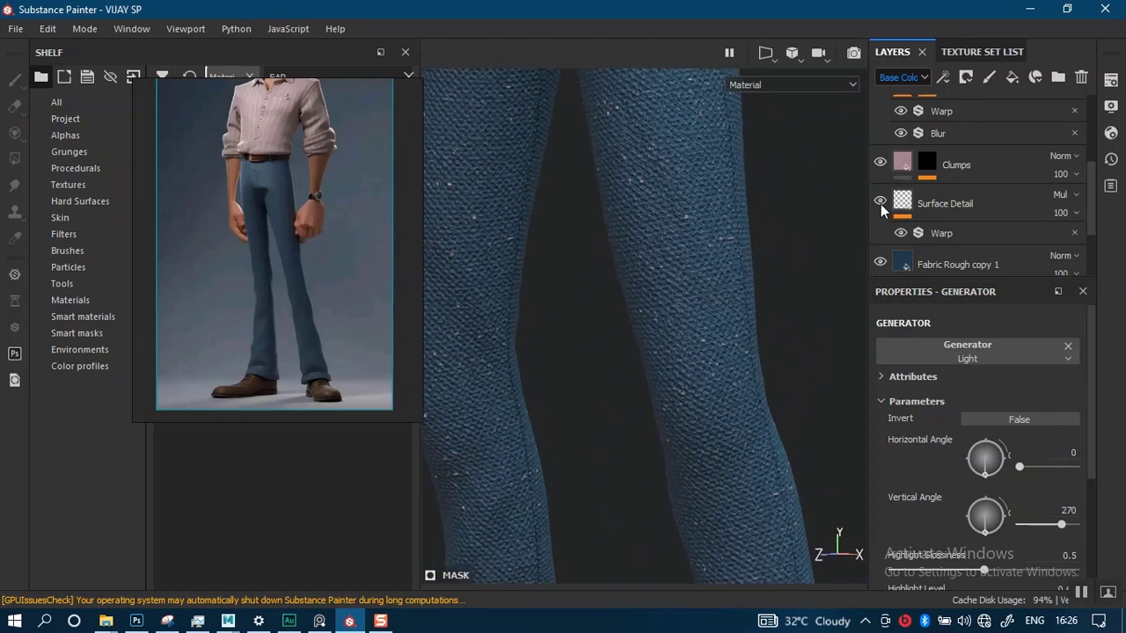
click(880, 203)
click(879, 202)
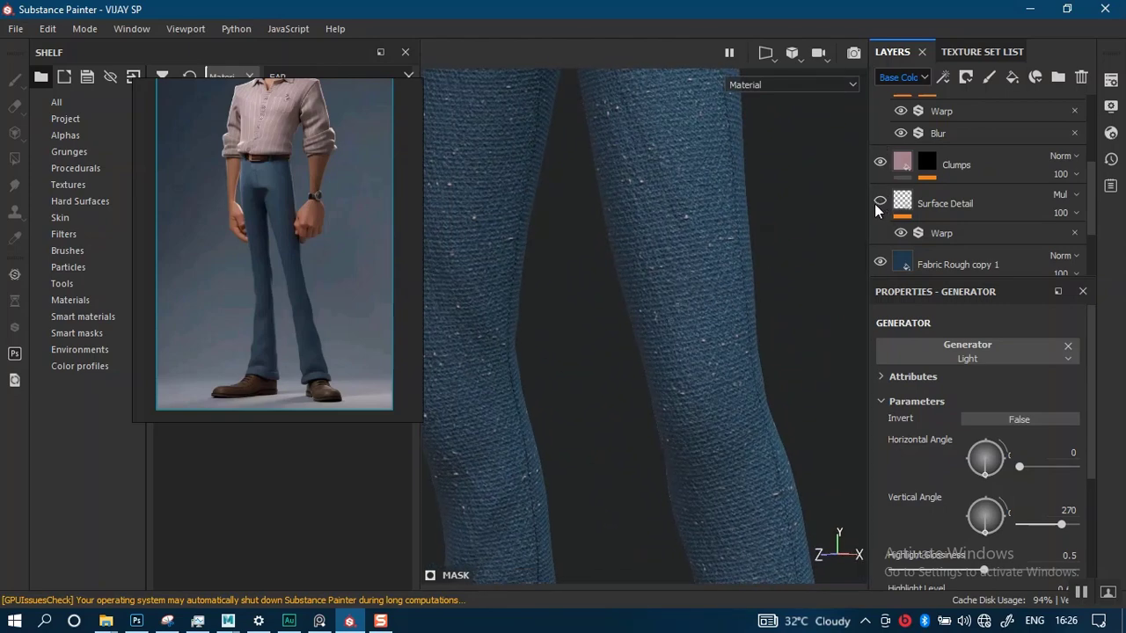
Look through the trousers' layer stack for the layer responsible for the pale specks.
scroll(1093, 202, up, 5)
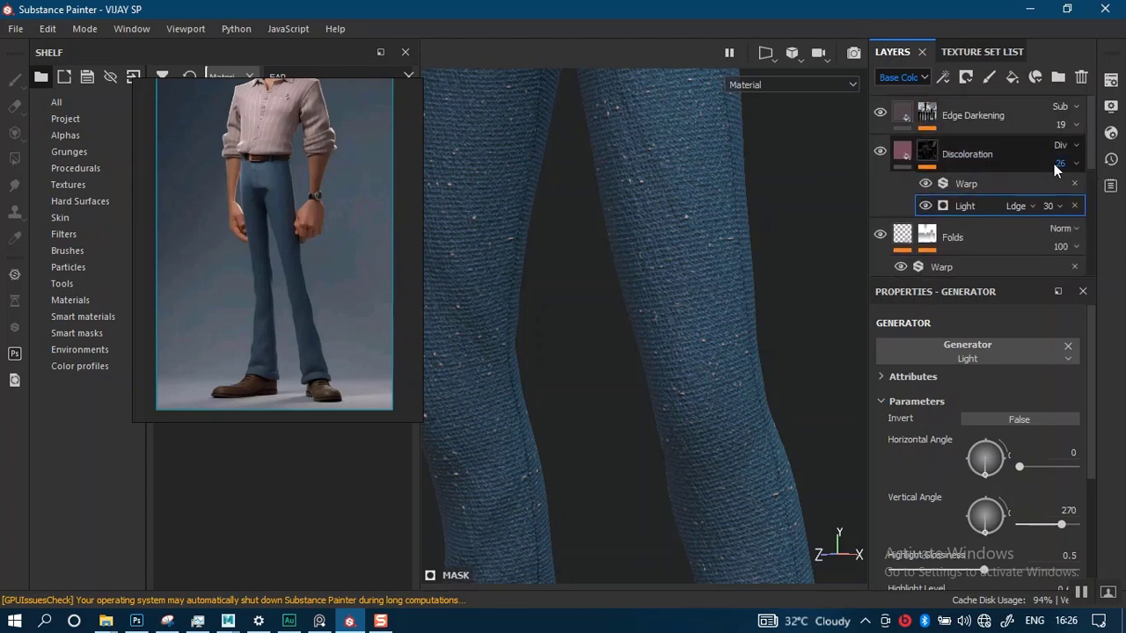
scroll(1088, 175, down, 2)
scroll(1088, 224, down, 3)
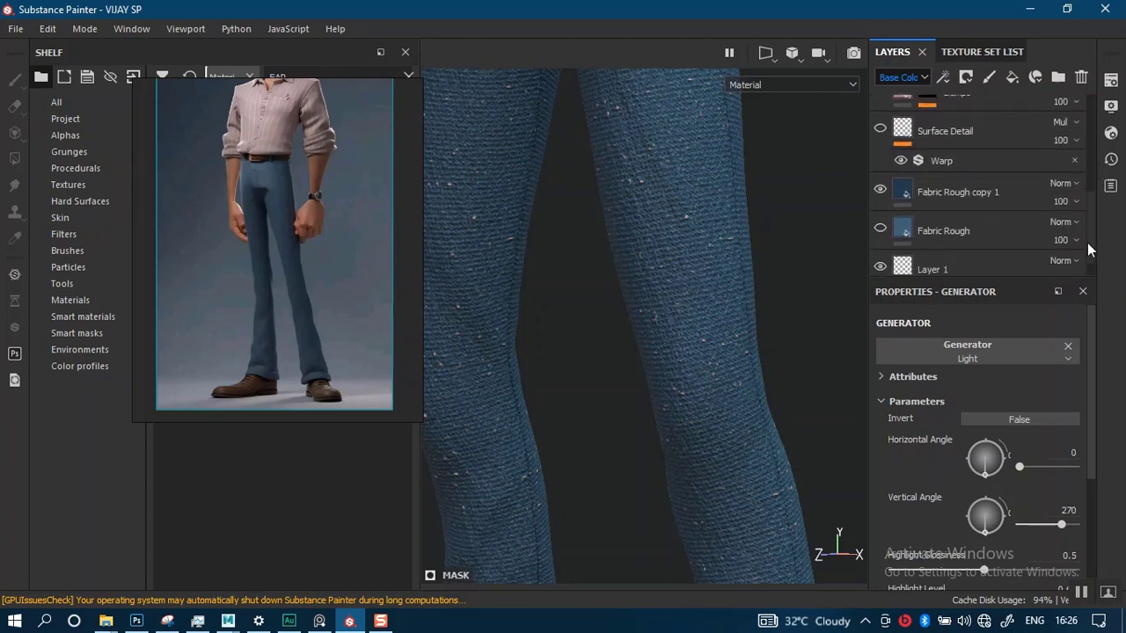
scroll(1085, 254, up, 4)
scroll(1095, 189, up, 2)
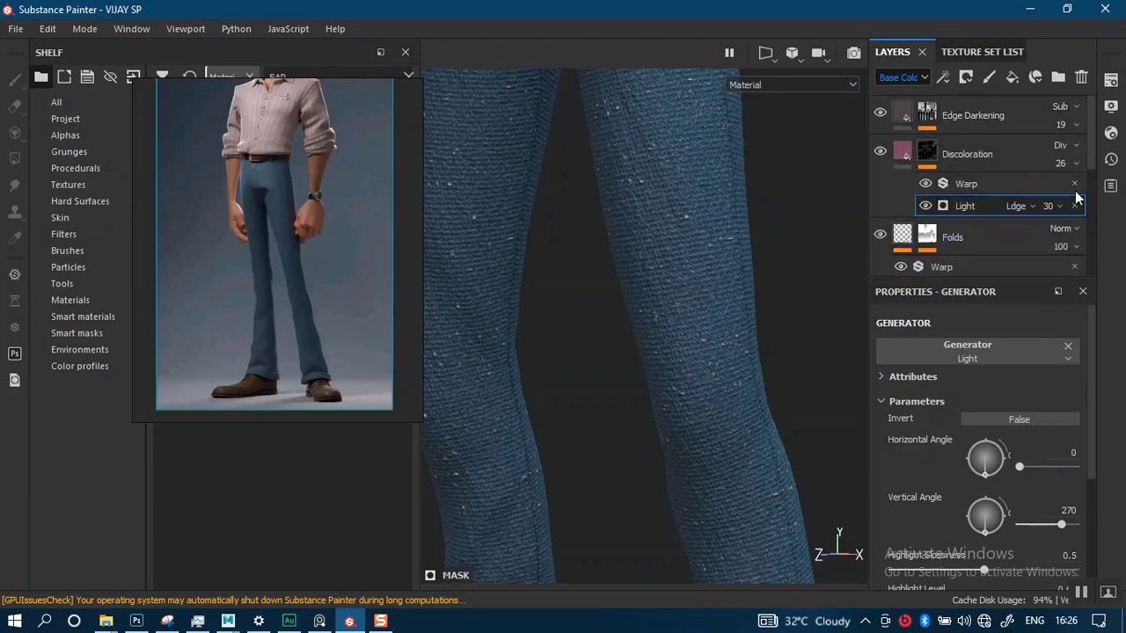
scroll(1086, 202, down, 4)
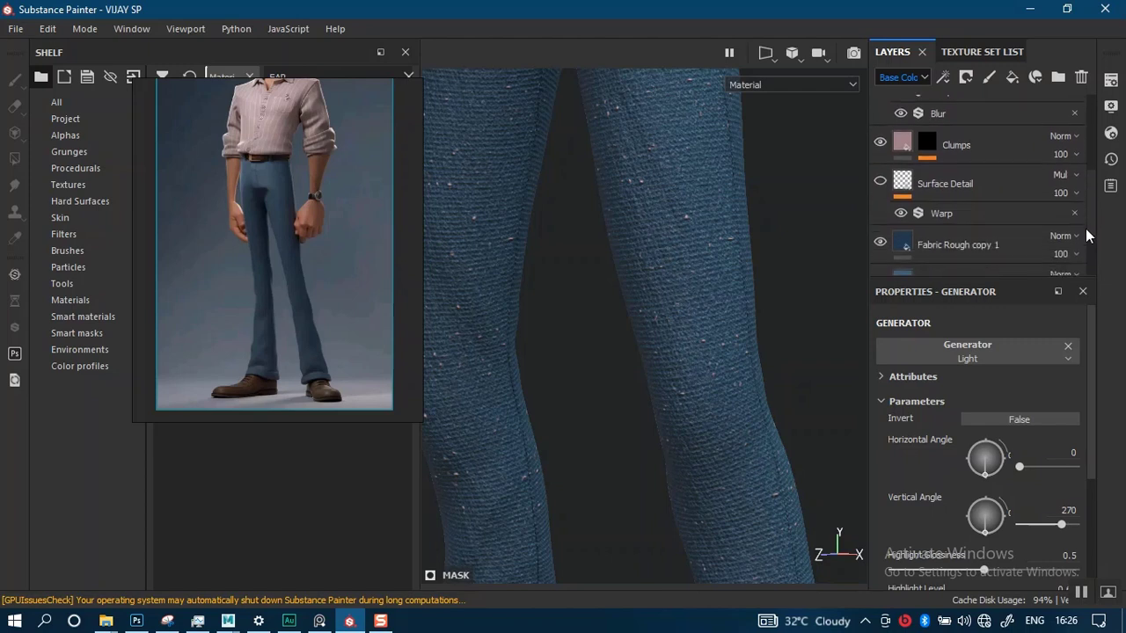
scroll(1084, 234, up, 1)
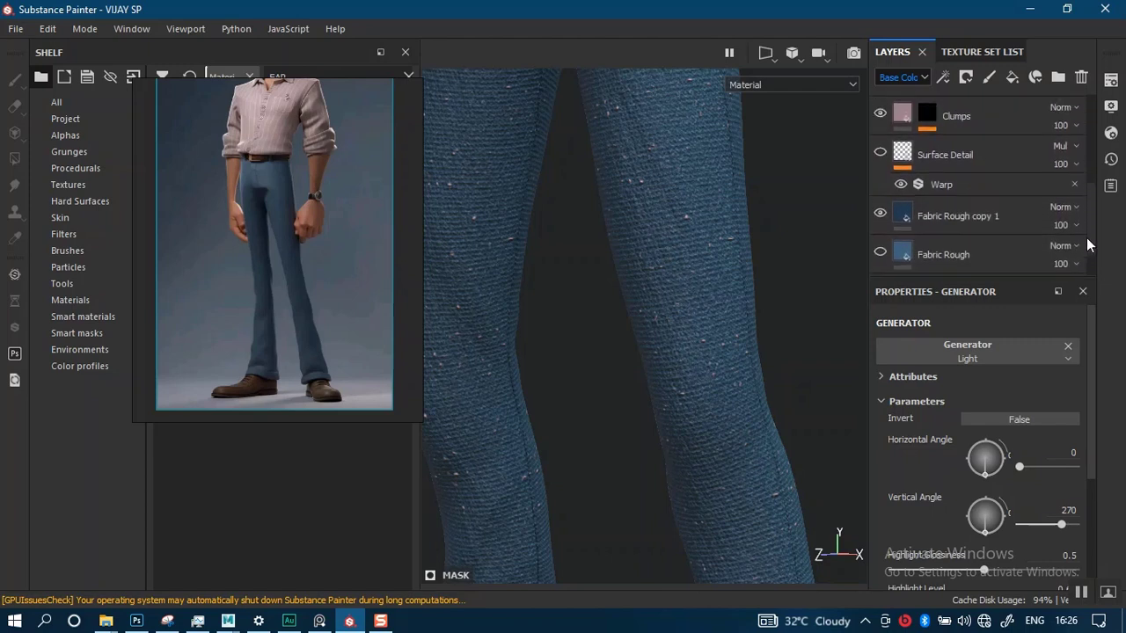
drag(1089, 222, 1086, 216)
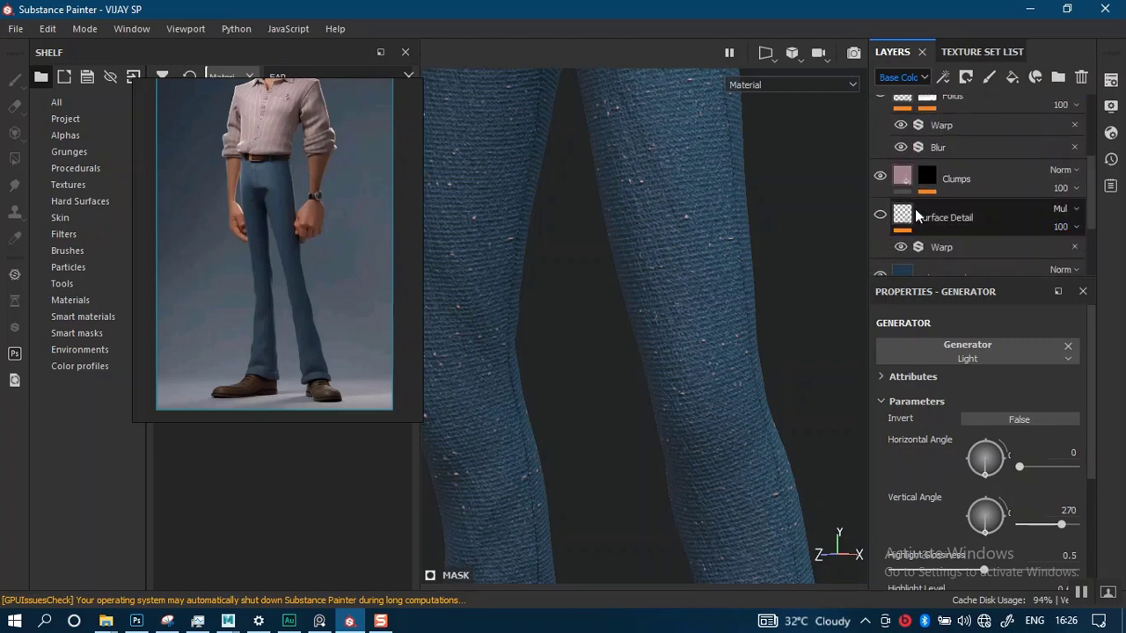
Change the Clumps layer's base color to a blue sampled from the trousers and lighten it.
click(882, 177)
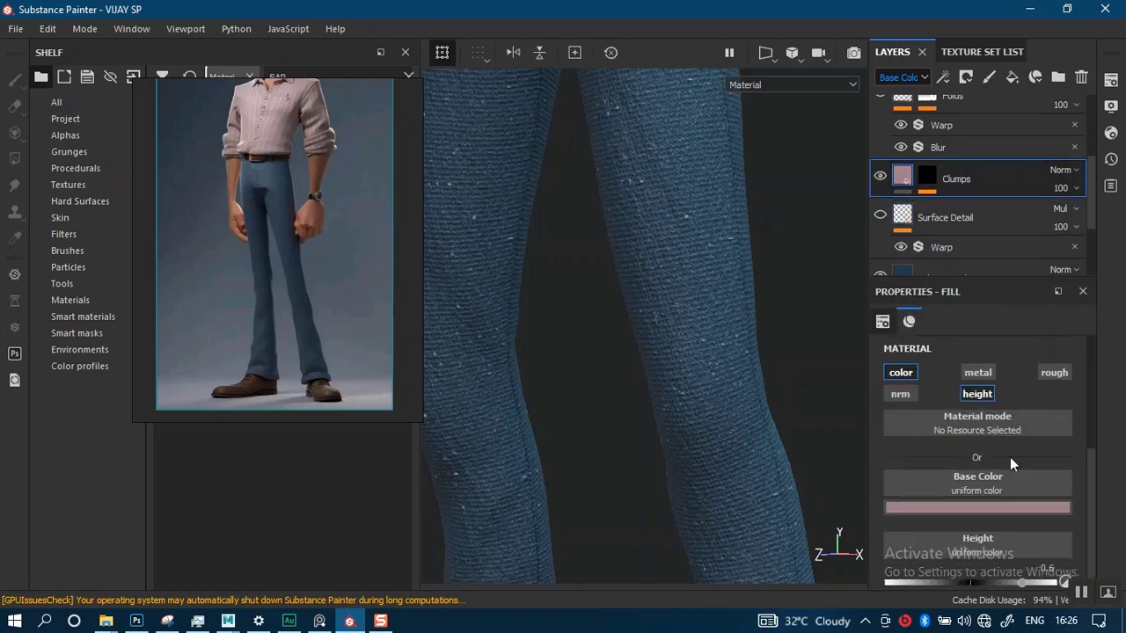
scroll(1088, 533, down, 1)
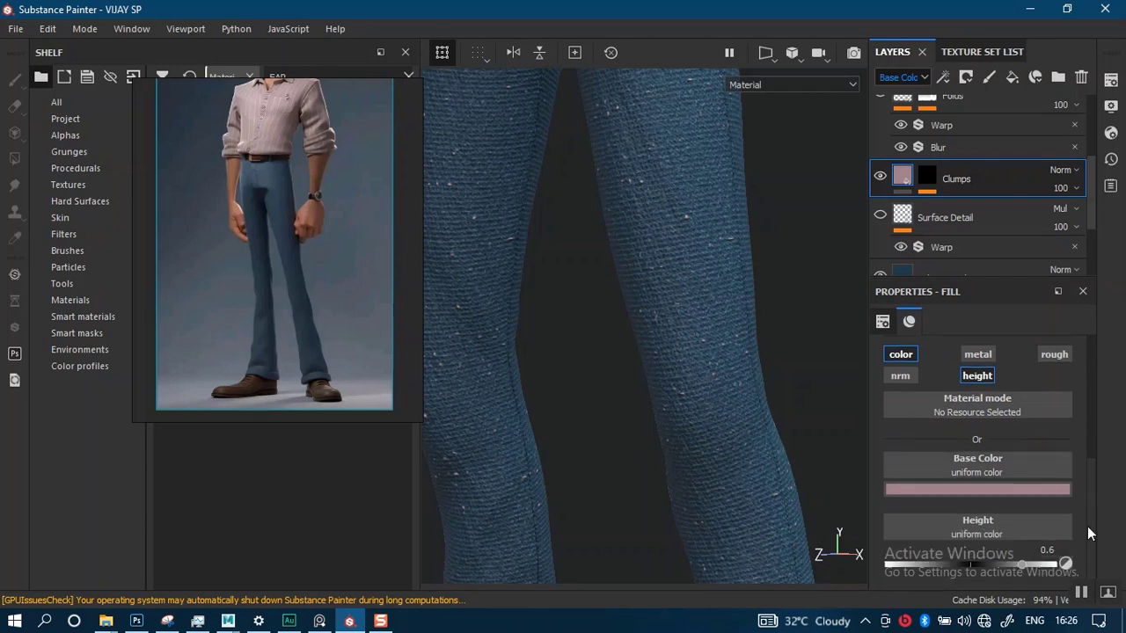
click(995, 488)
click(975, 303)
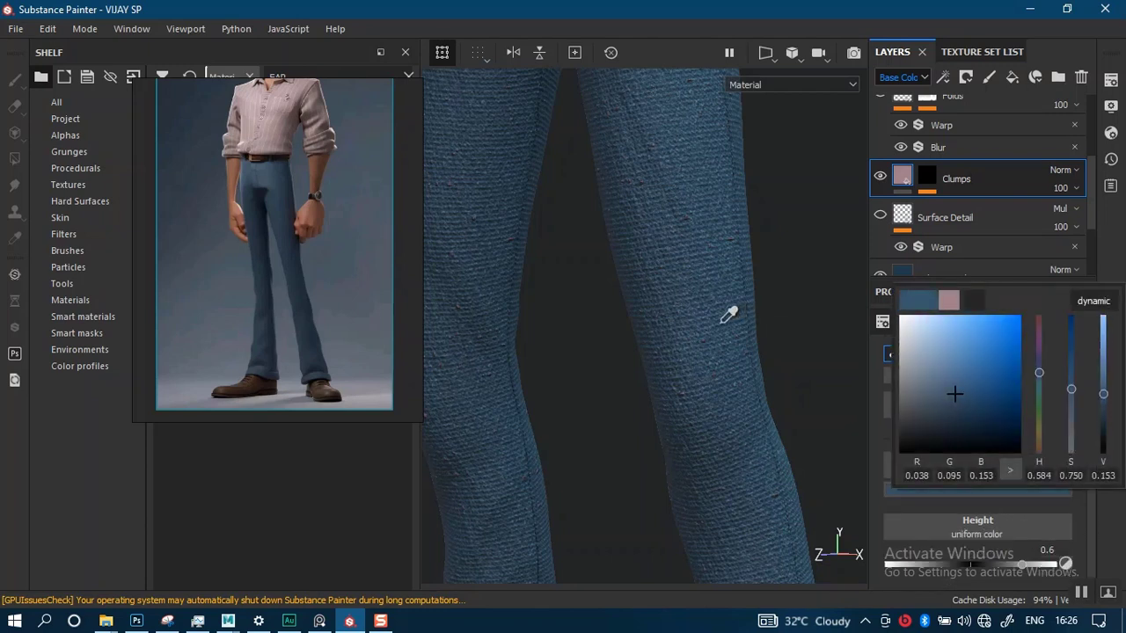
click(1072, 380)
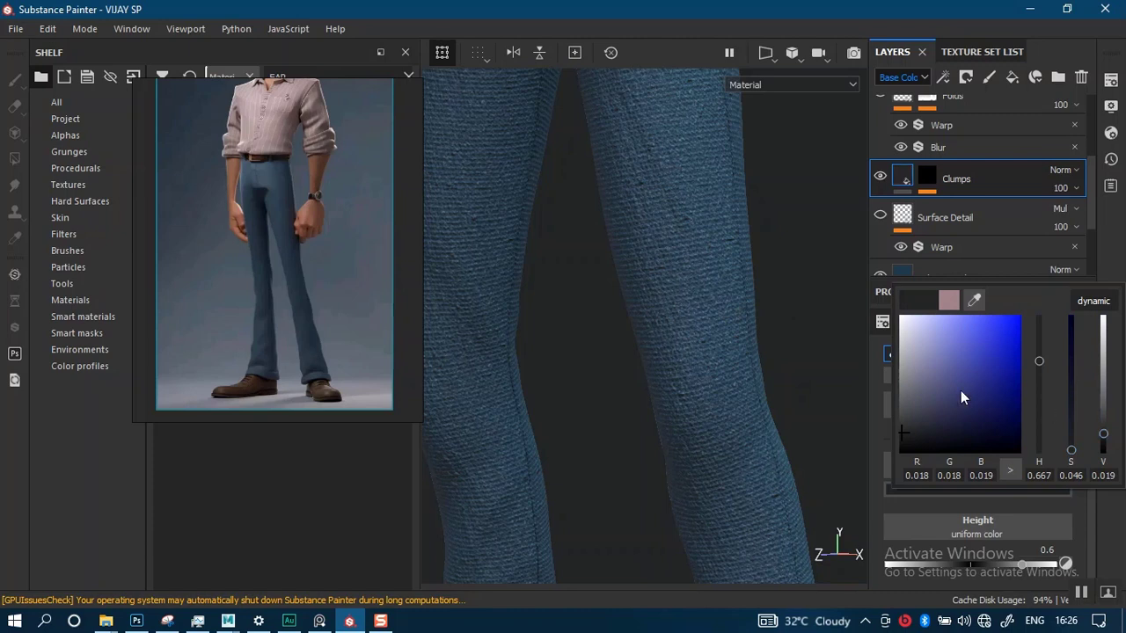
click(974, 303)
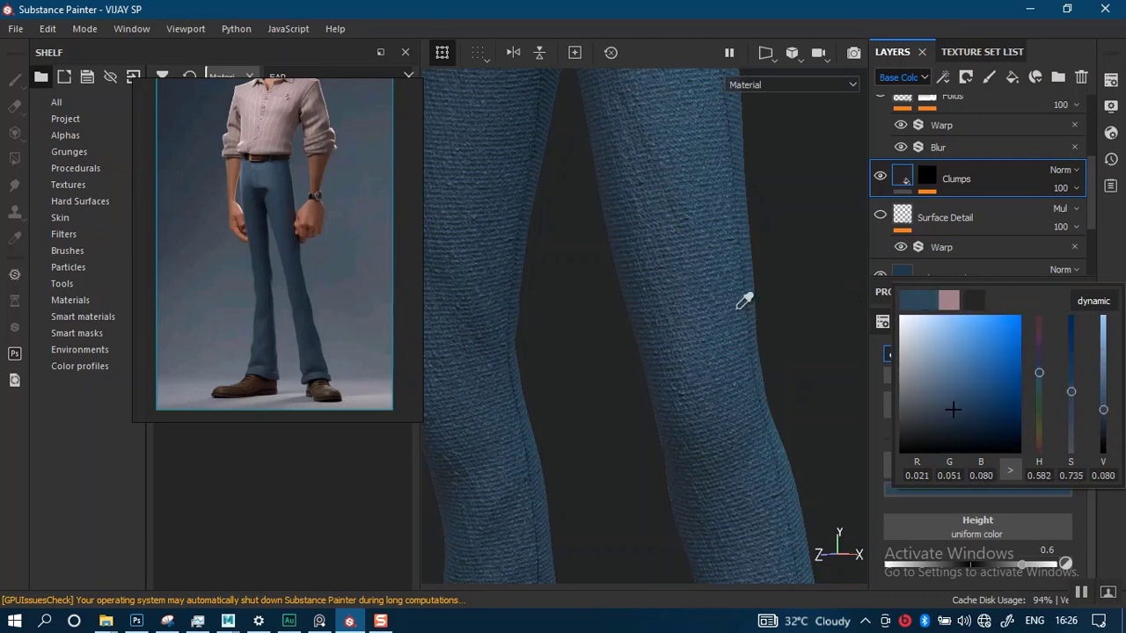
click(744, 302)
mouse_move(1098, 405)
mouse_down()
mouse_move(1109, 354)
mouse_move(1105, 385)
mouse_up()
mouse_move(737, 344)
alt+mouse_down()
mouse_move(722, 287)
mouse_move(723, 430)
mouse_move(651, 251)
mouse_move(738, 347)
mouse_move(745, 391)
alt+mouse_up()
Set the UV scale of the Perlin Noise fill in the Clumps layer's mask to 44.19.
click(927, 183)
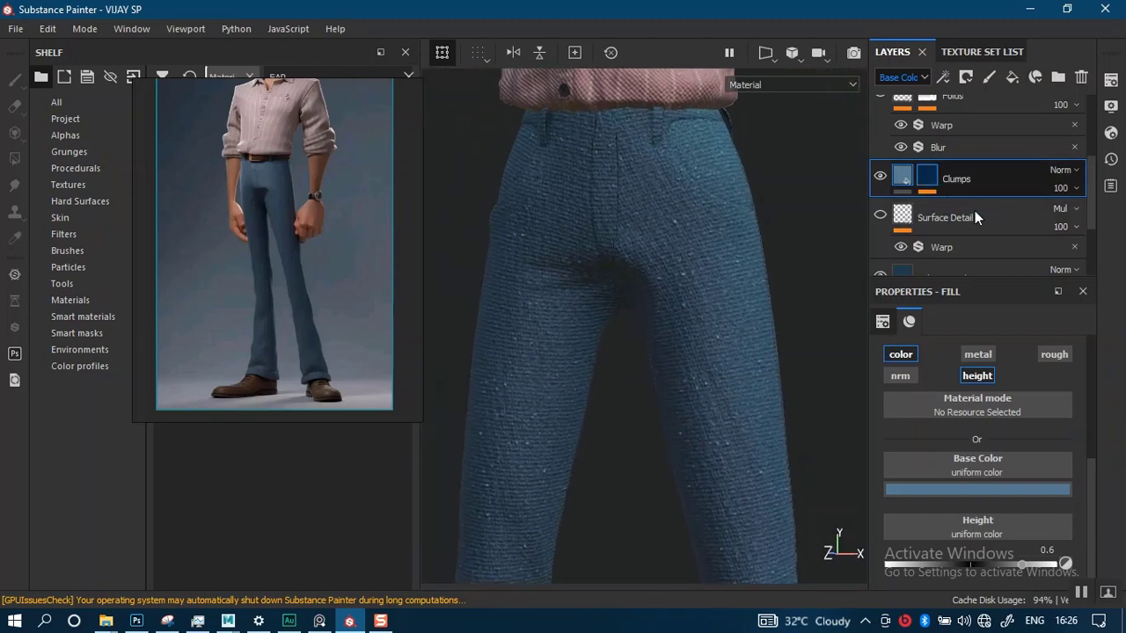
click(973, 231)
click(972, 230)
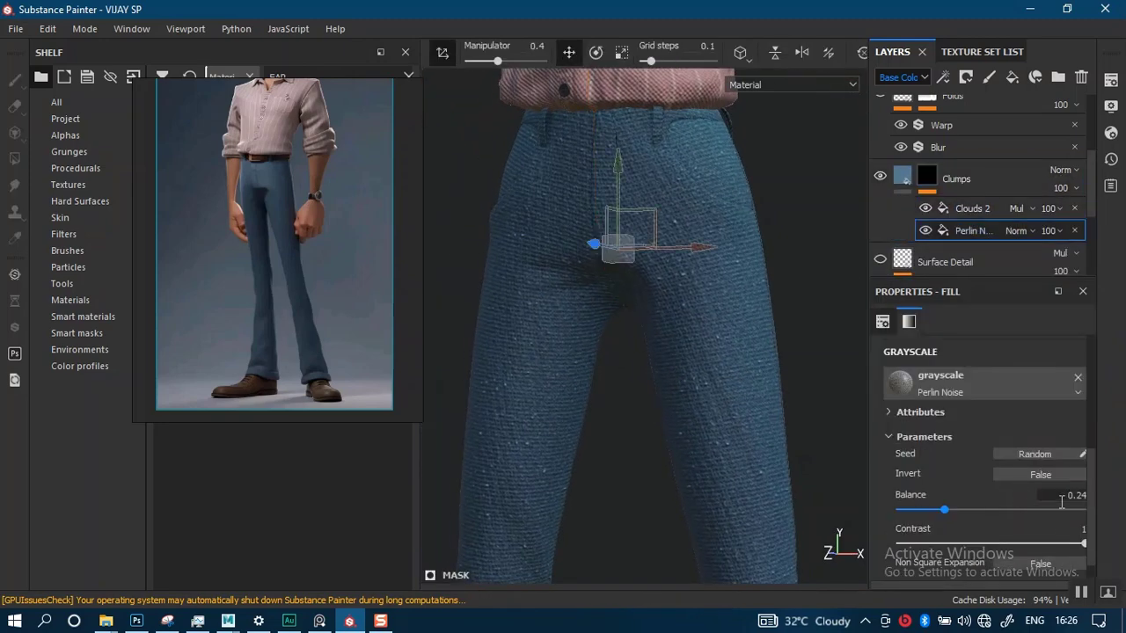
scroll(1029, 436, up, 5)
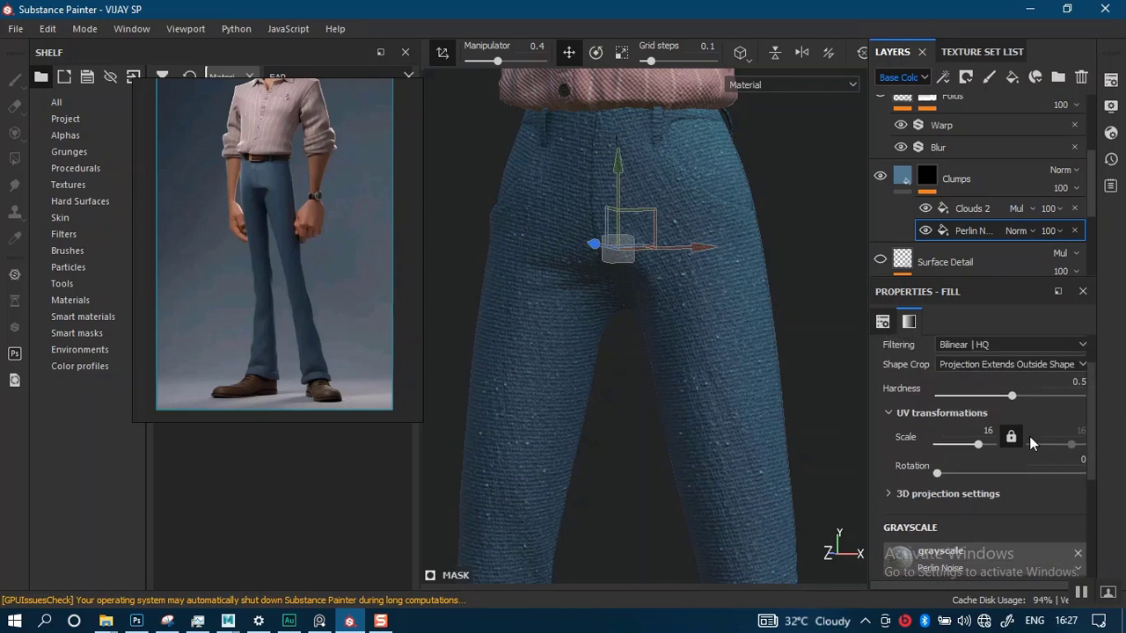
scroll(981, 449, up, 2)
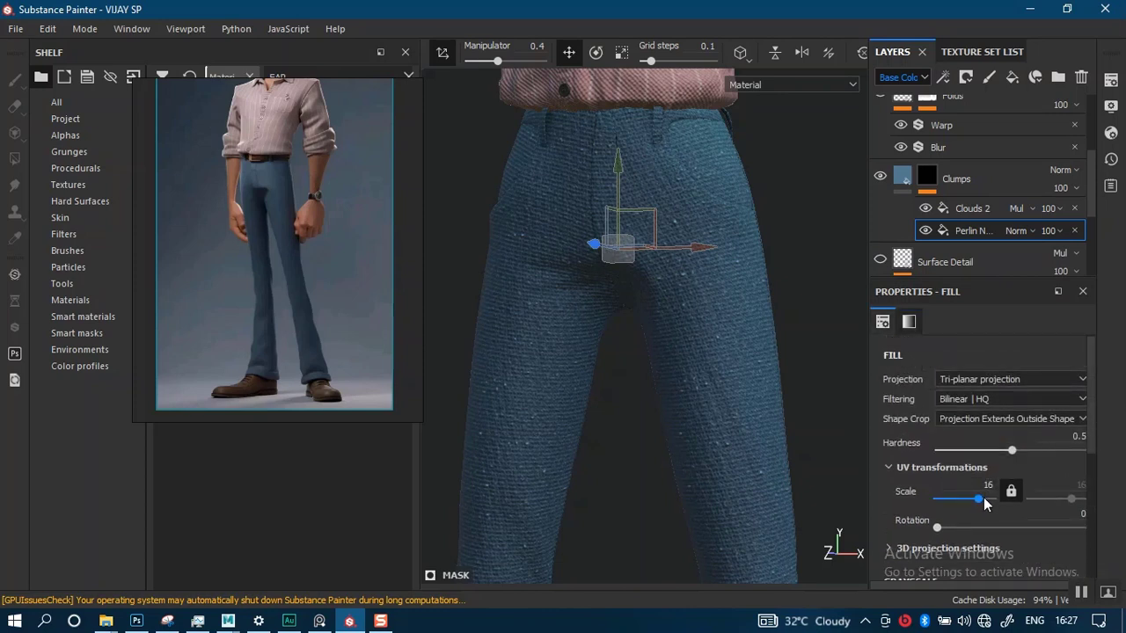
drag(984, 500, 982, 500)
Examine the finer clumps on the trousers from several distances and angles, from waist to hem.
alt+middle_drag(715, 434, 678, 297)
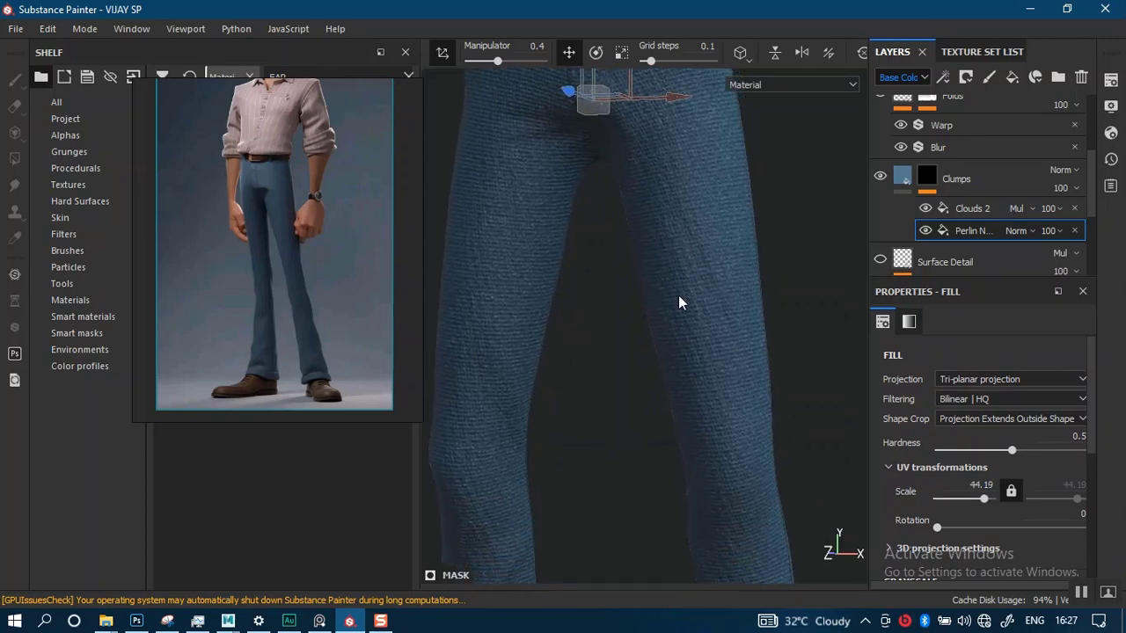
alt+right_drag(678, 297, 673, 453)
scroll(672, 458, down, 6)
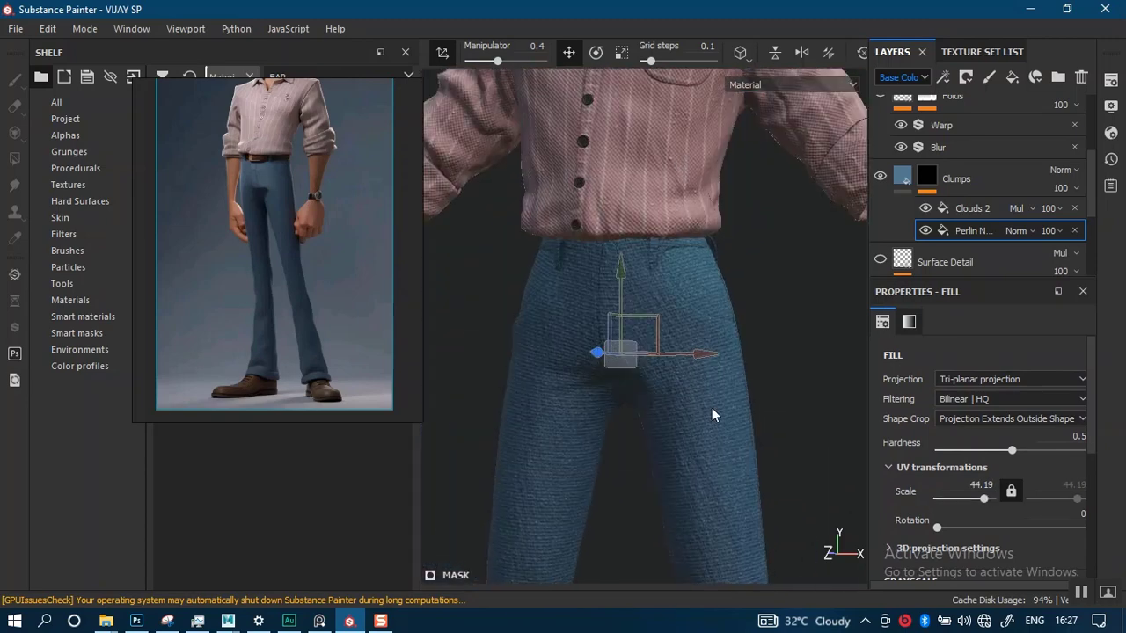
scroll(716, 208, down, 2)
alt+middle_drag(662, 341, 648, 244)
mouse_move(670, 297)
alt+mouse_down()
mouse_move(656, 304)
mouse_move(686, 369)
mouse_move(684, 334)
mouse_move(731, 382)
mouse_move(842, 291)
mouse_move(625, 326)
mouse_move(684, 296)
alt+mouse_up()
alt+middle_drag(683, 296, 647, 304)
alt+right_drag(646, 303, 704, 373)
alt+drag(704, 372, 737, 332)
alt+middle_drag(737, 332, 726, 267)
alt+right_drag(726, 267, 746, 324)
alt+drag(746, 324, 762, 319)
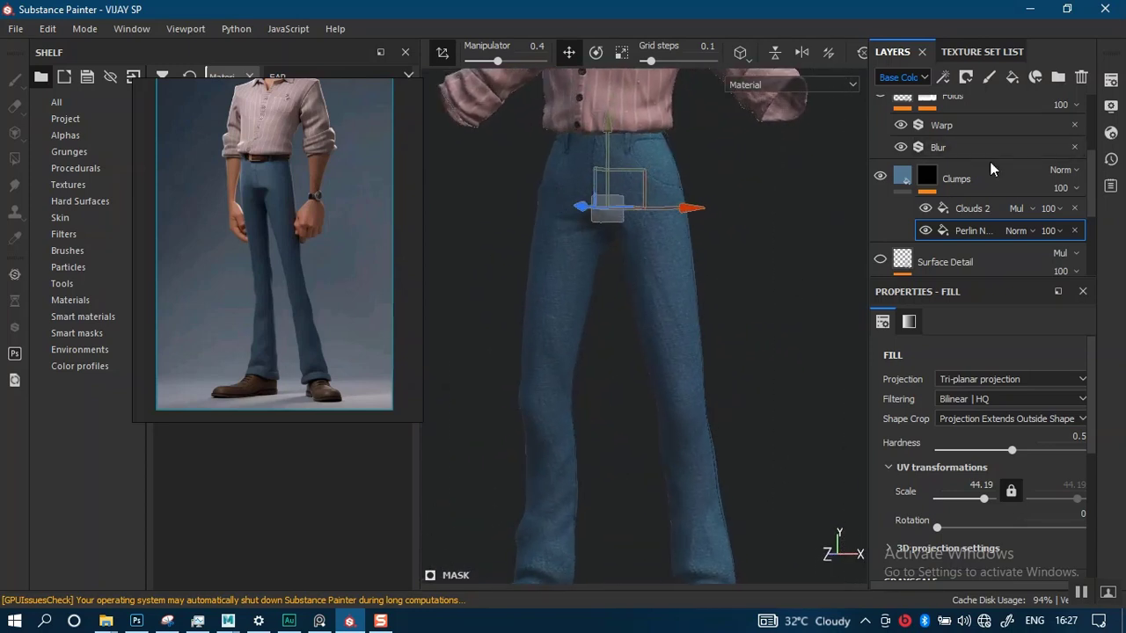
Darken the Fabric Rough copy 1 layer's material color to a deep blue with a brightness value of 0.144.
scroll(1080, 197, down, 4)
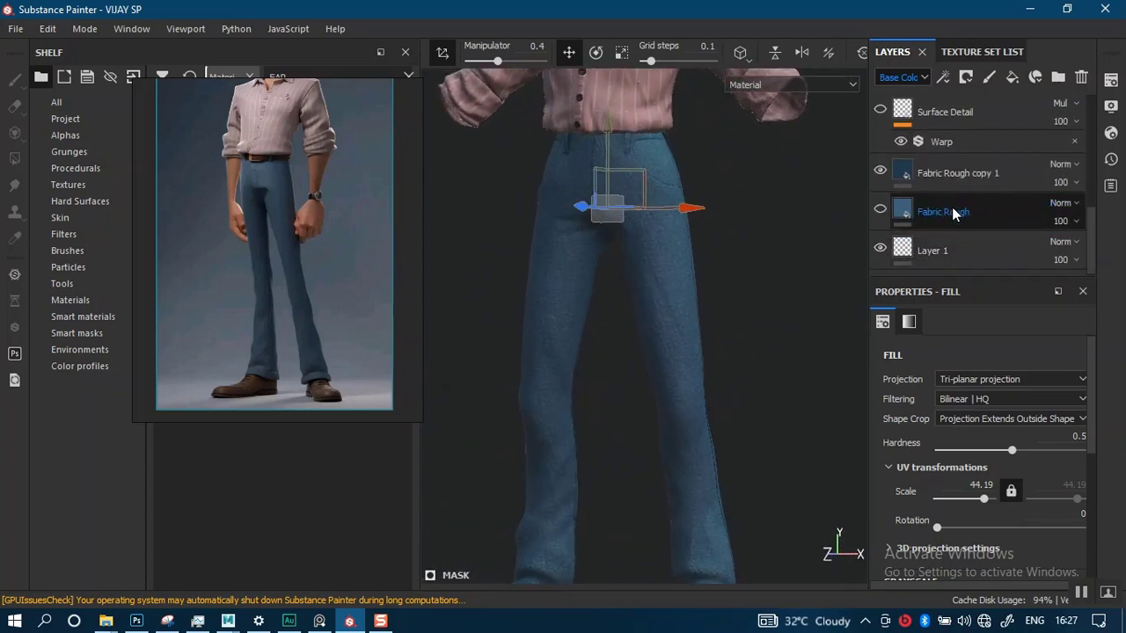
click(880, 172)
click(899, 176)
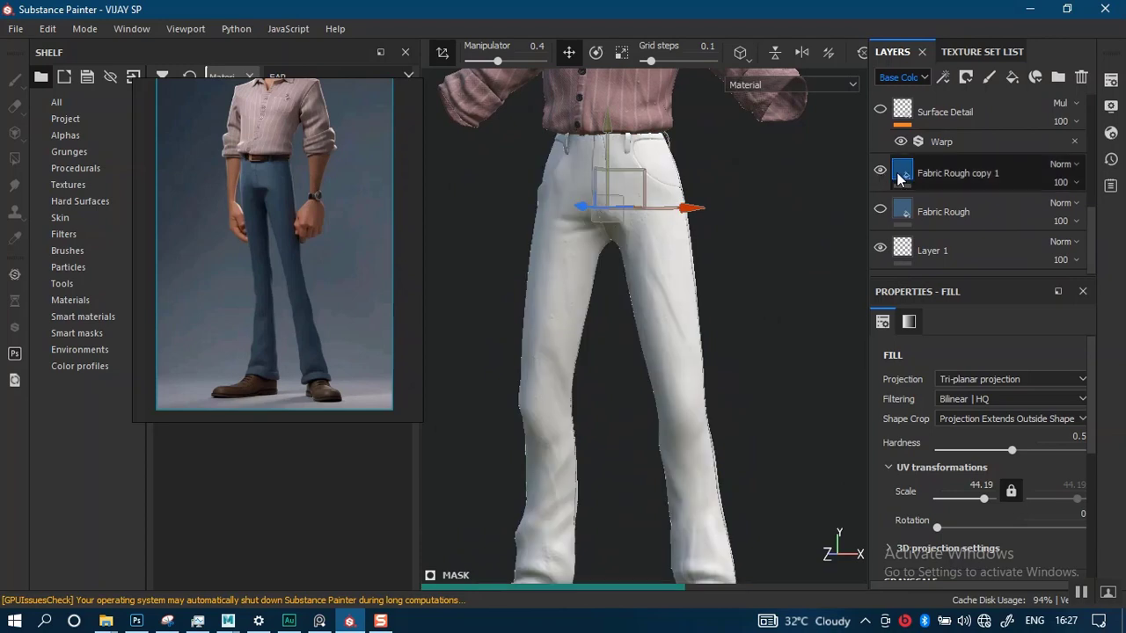
click(901, 176)
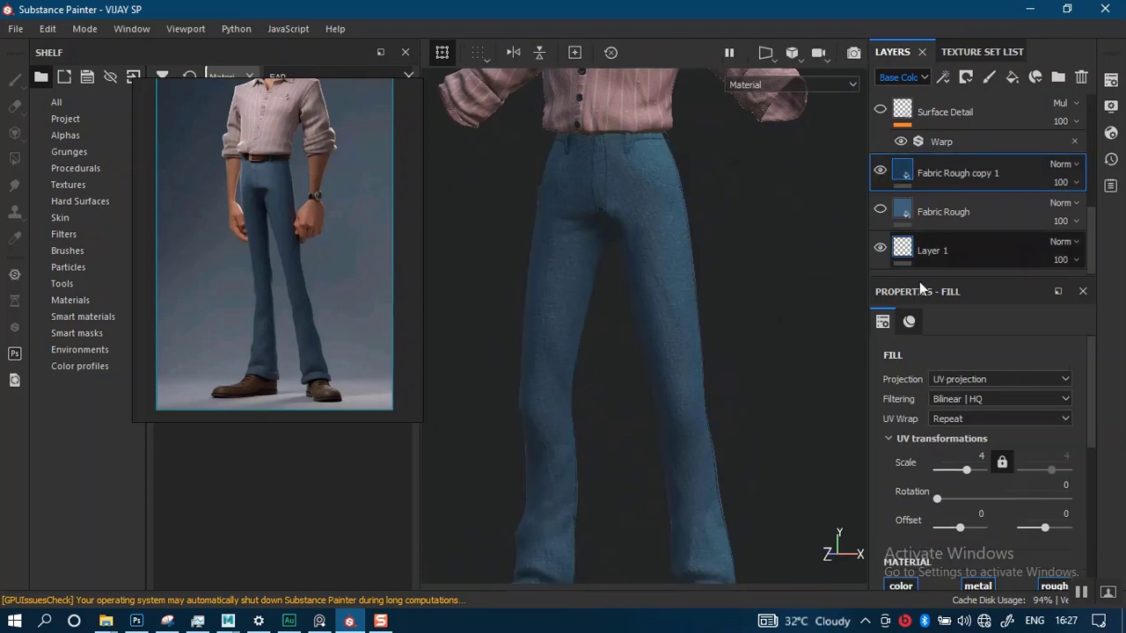
scroll(1045, 507, down, 3)
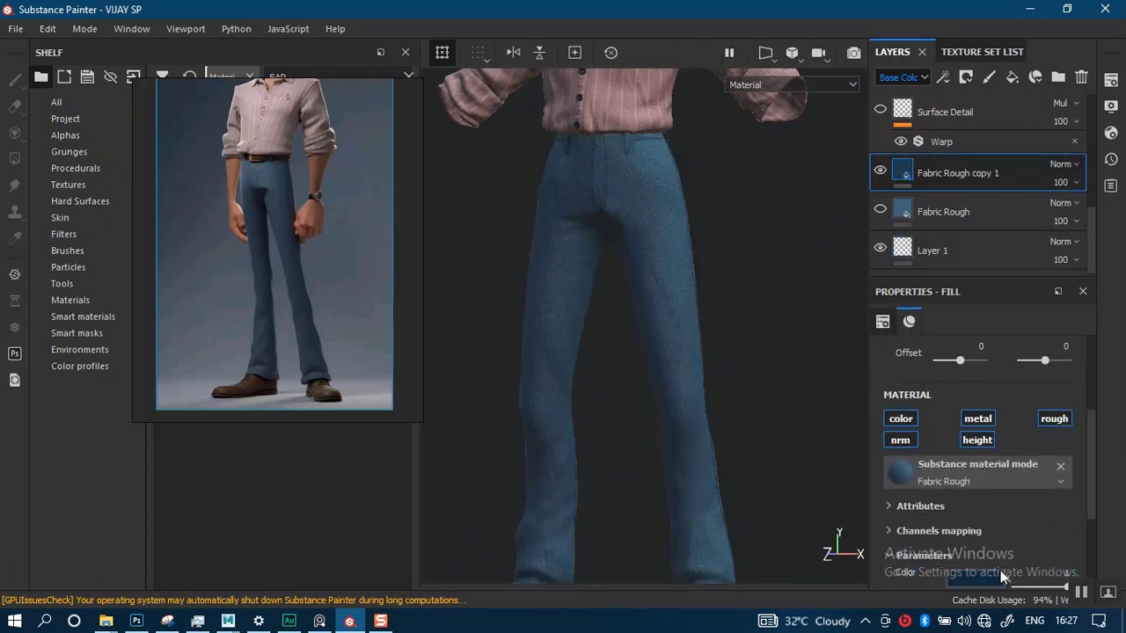
click(976, 574)
drag(1107, 523, 1104, 526)
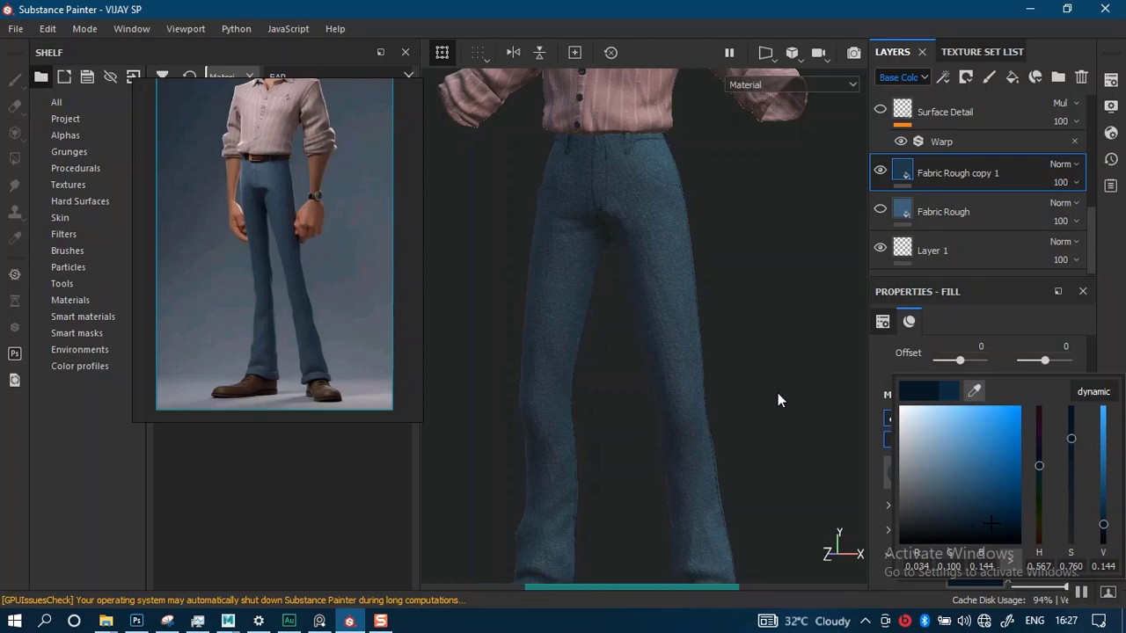
click(776, 390)
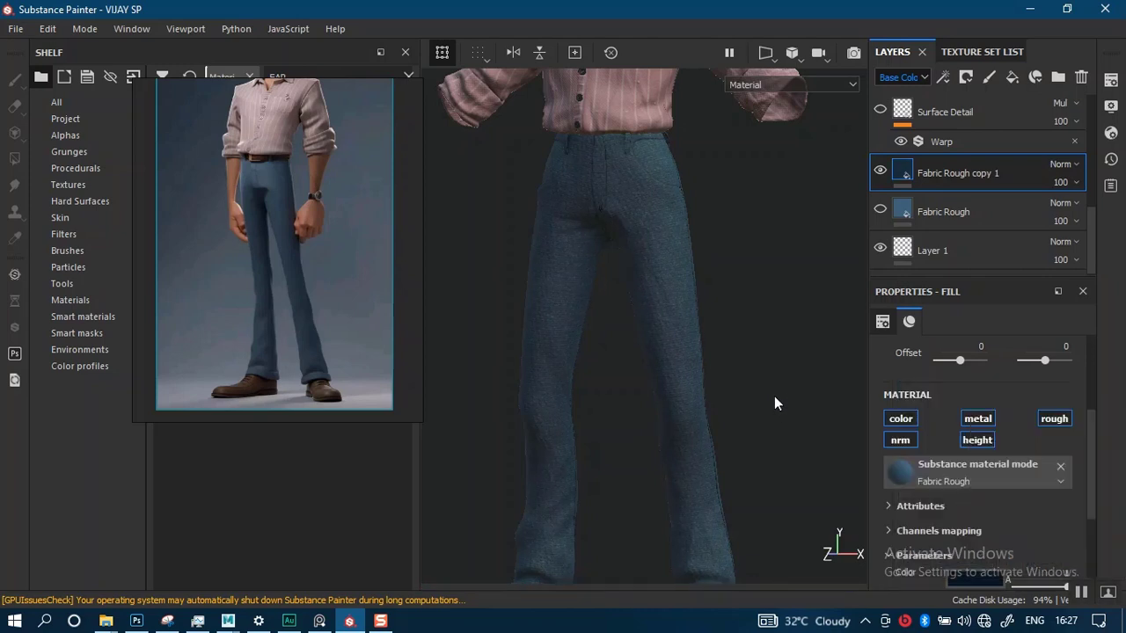
alt+right_drag(782, 408, 790, 477)
alt+middle_drag(757, 405, 754, 332)
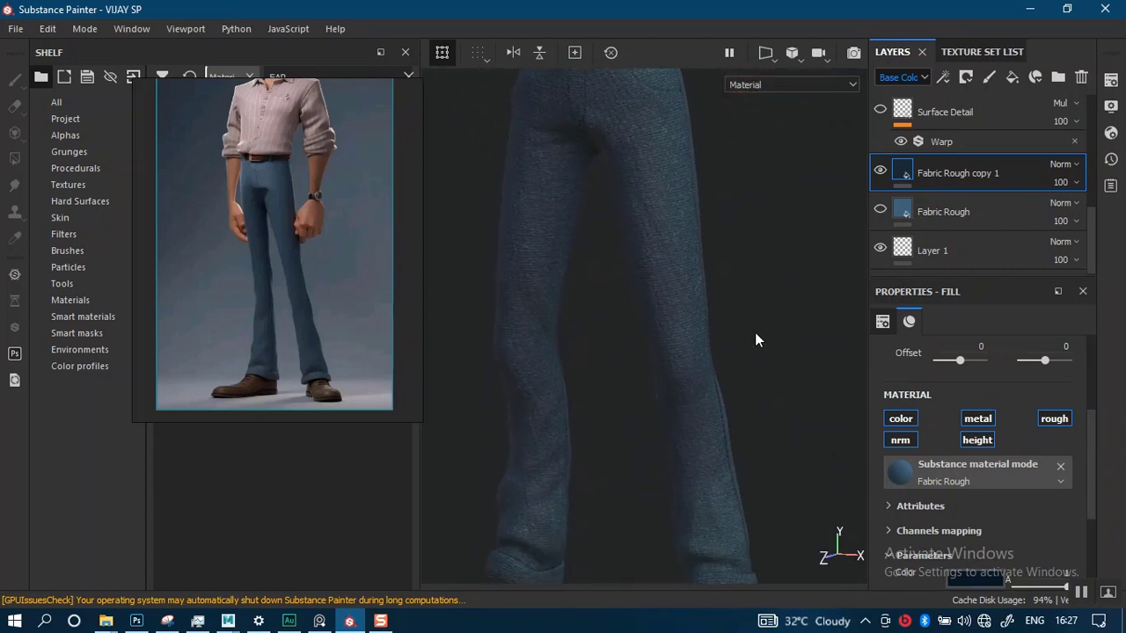
Check the darkened blue trousers from thighs to waist against the shirt, and save the project.
alt+drag(754, 332, 763, 326)
alt+right_drag(762, 330, 724, 186)
alt+middle_drag(737, 308, 740, 413)
alt+drag(737, 387, 754, 346)
alt+middle_drag(748, 331, 743, 420)
alt+right_drag(721, 361, 719, 401)
alt+drag(717, 352, 762, 315)
alt+right_drag(762, 314, 771, 358)
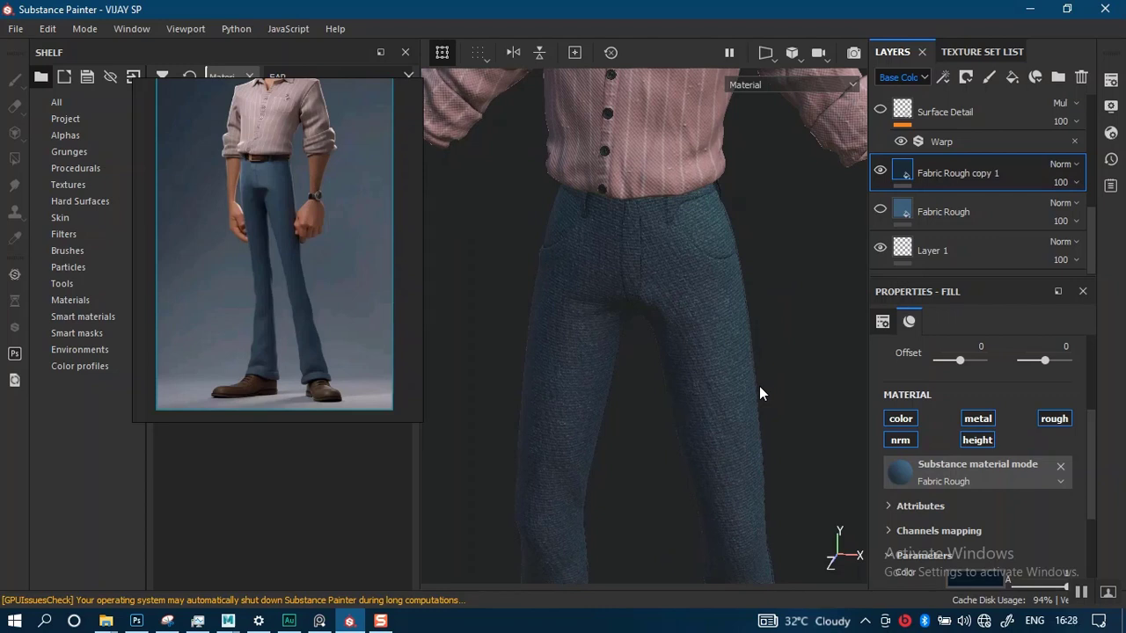
key(ctrl+s)
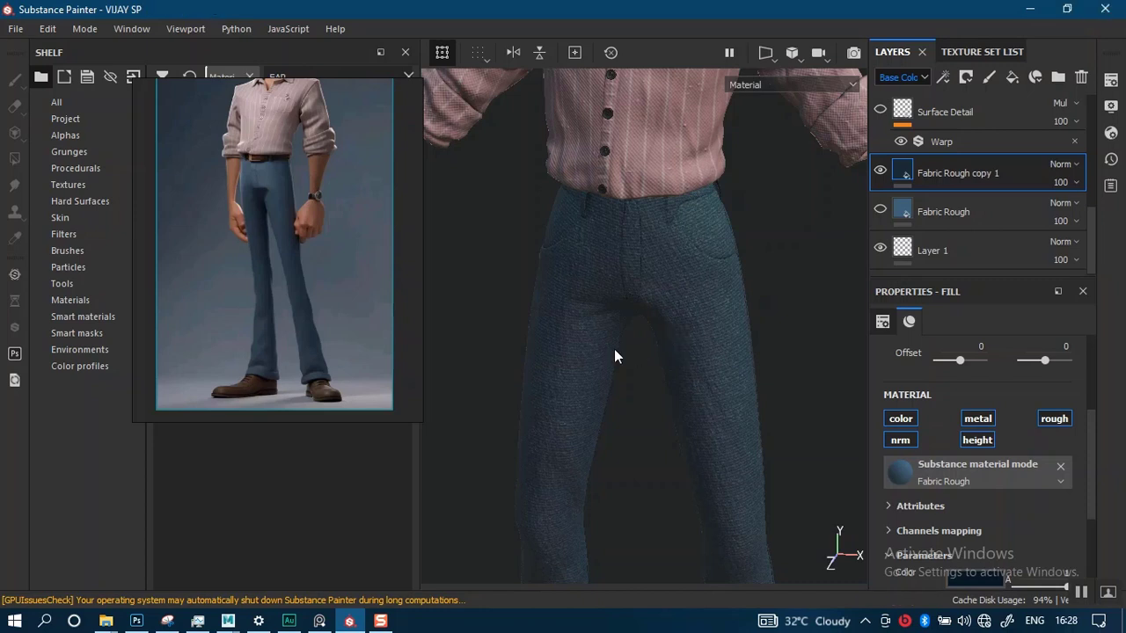
Show the VIJAY_BODY_MAT texture set so the whole character is displayed with the shirt and trousers.
scroll(688, 392, down, 5)
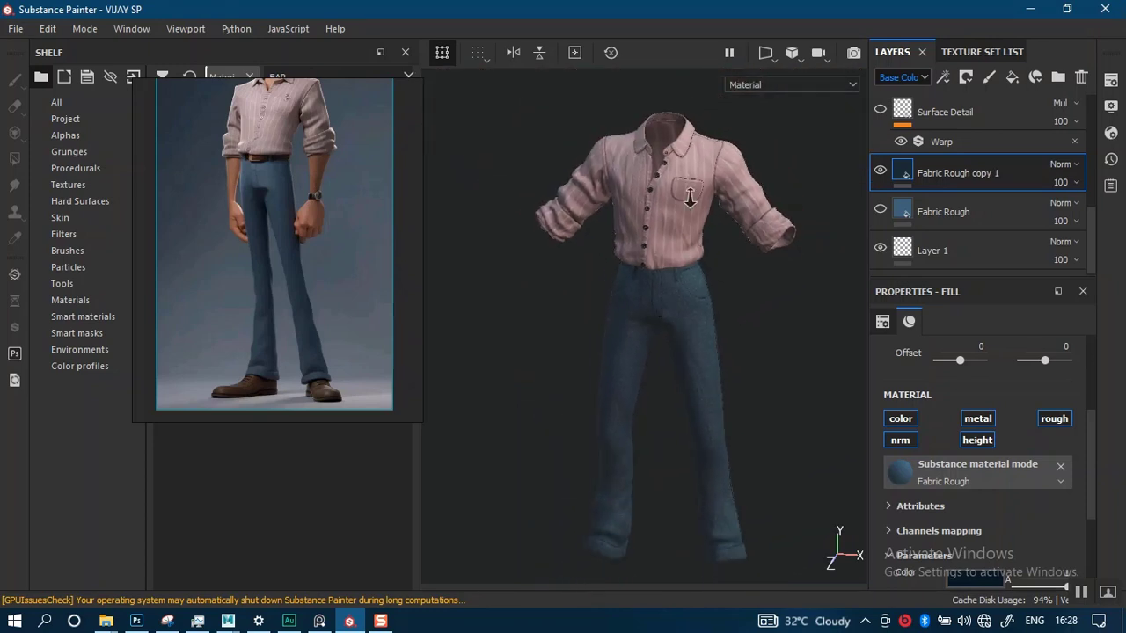
click(968, 51)
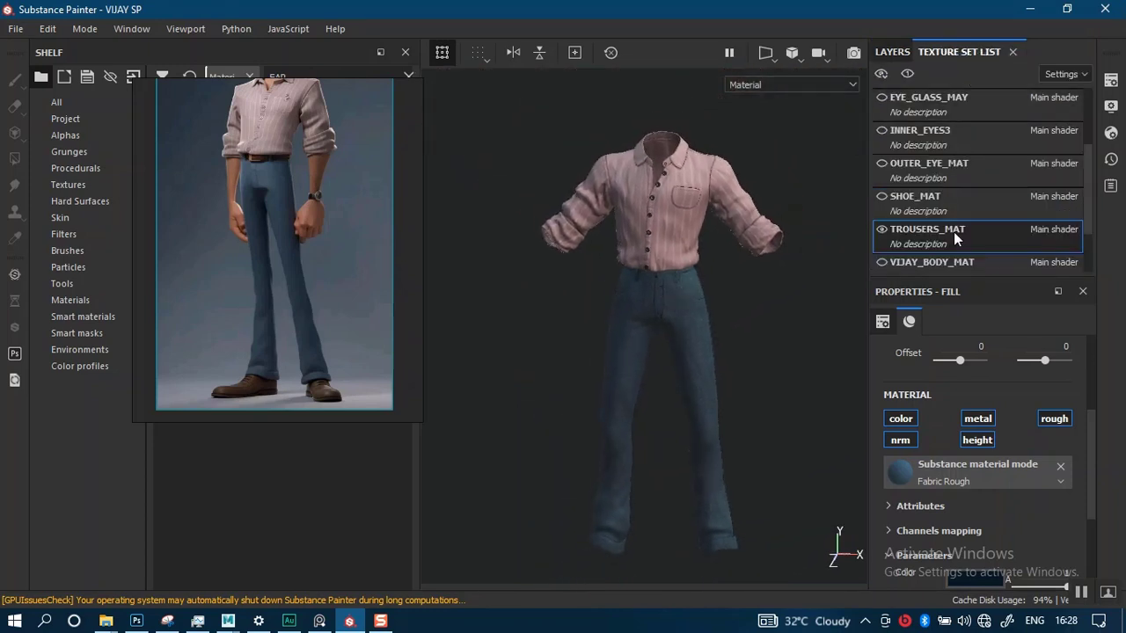
click(880, 262)
alt+drag(675, 261, 669, 297)
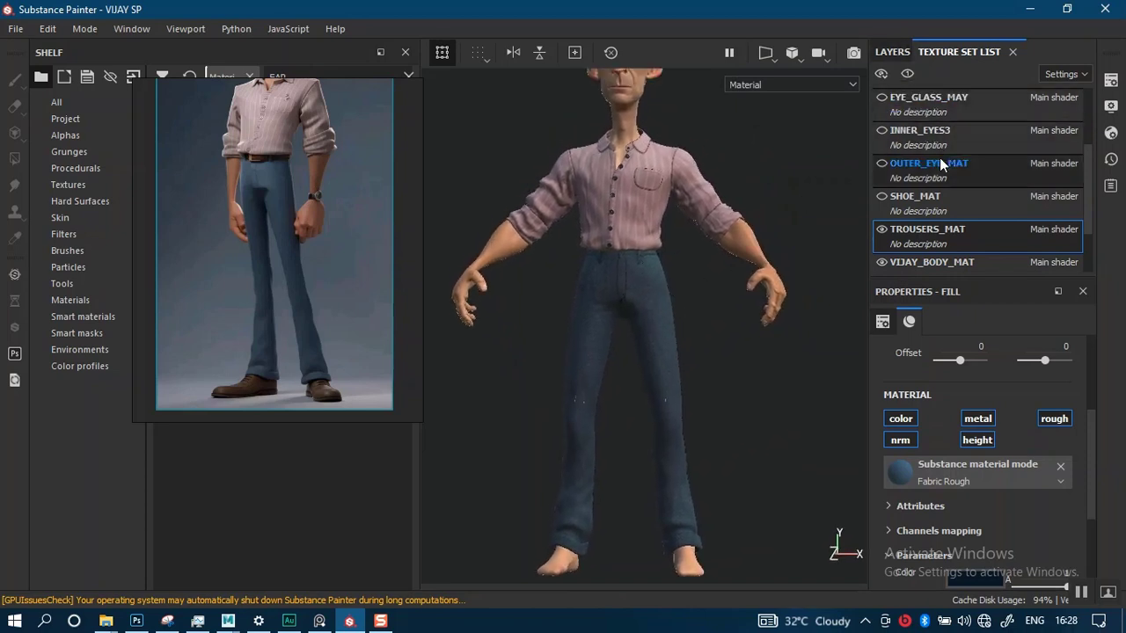
alt+drag(824, 195, 721, 302)
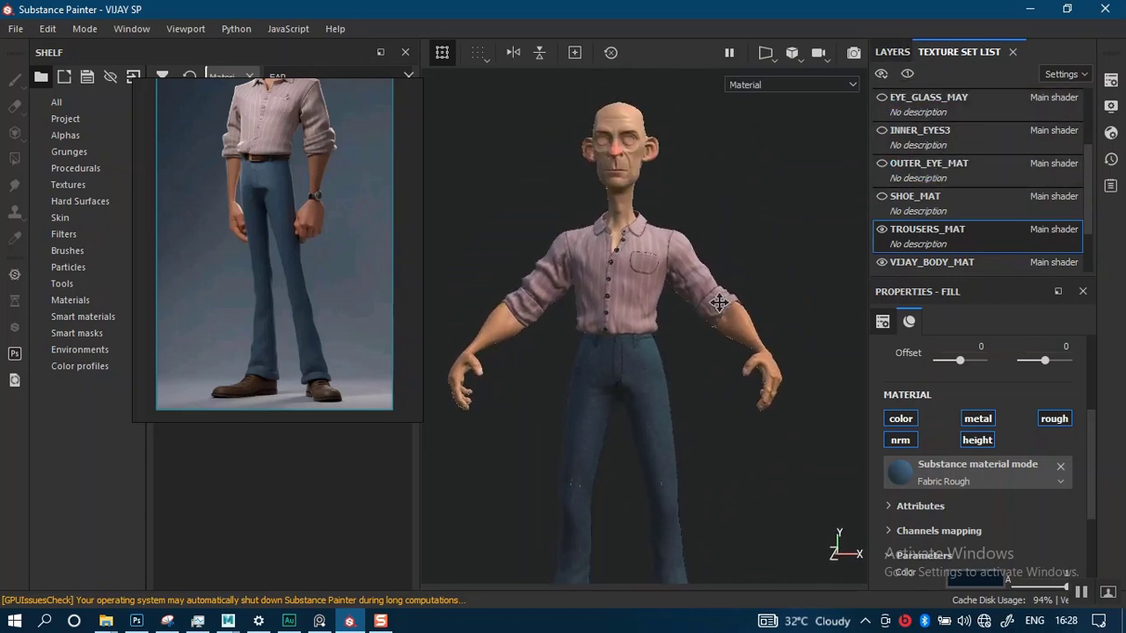
click(880, 166)
alt+right_drag(635, 286, 726, 244)
alt+middle_drag(727, 243, 715, 318)
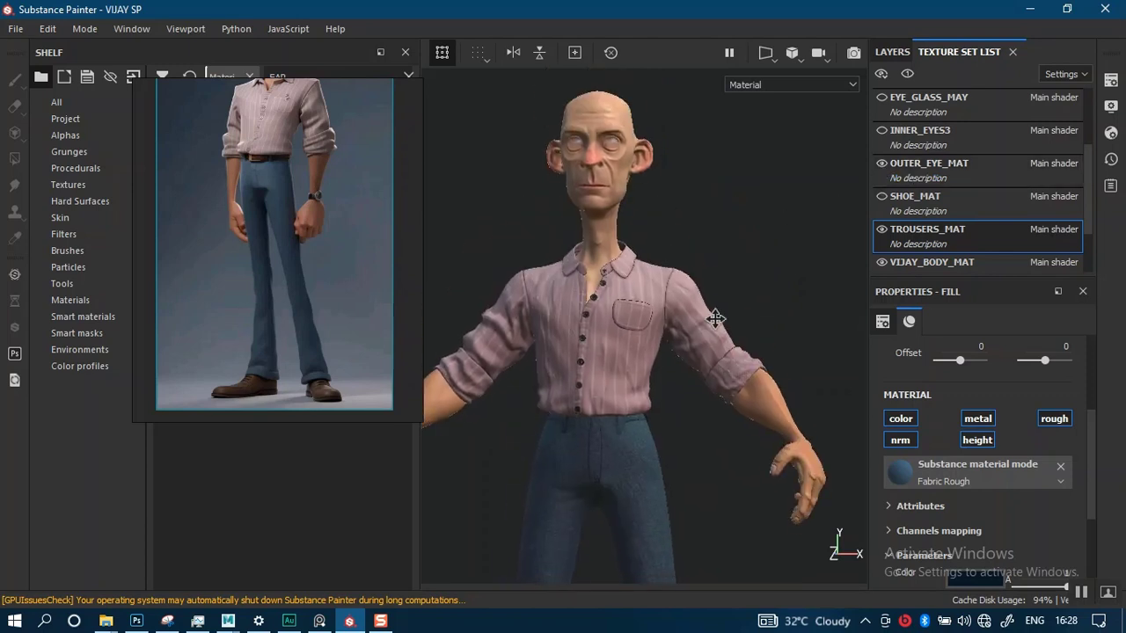
alt+drag(716, 319, 815, 223)
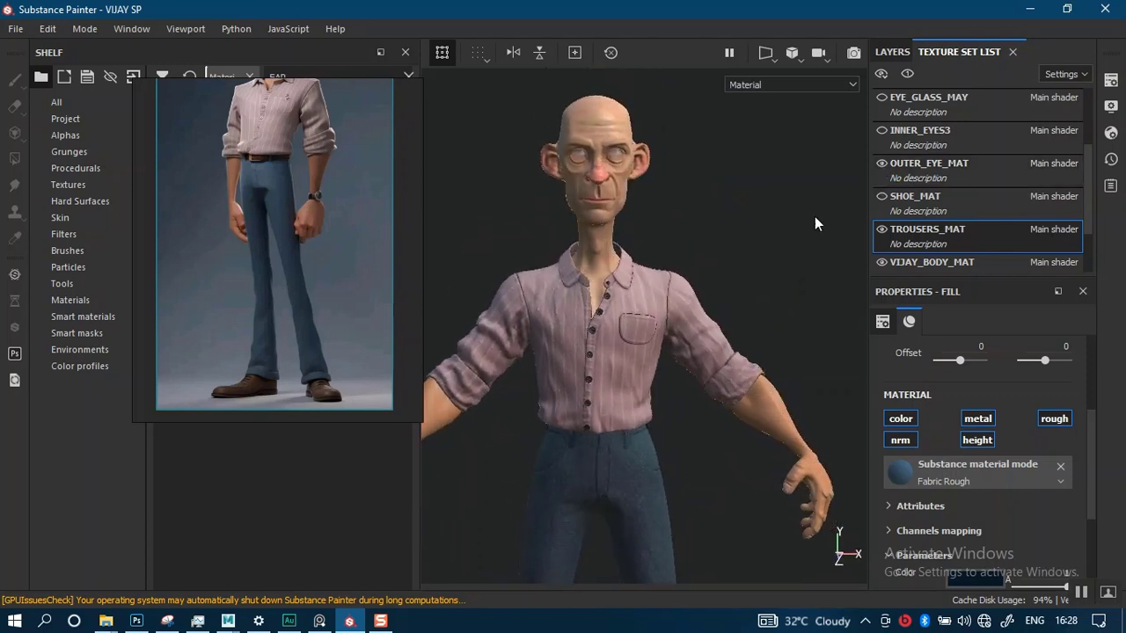
click(880, 163)
Show the INNER_EYES3 texture set so the character's blue eyes are displayed.
click(881, 130)
alt+right_drag(731, 278, 703, 199)
alt+middle_drag(710, 264, 721, 209)
mouse_move(726, 245)
alt+mouse_down()
mouse_move(741, 252)
mouse_move(734, 244)
alt+mouse_up()
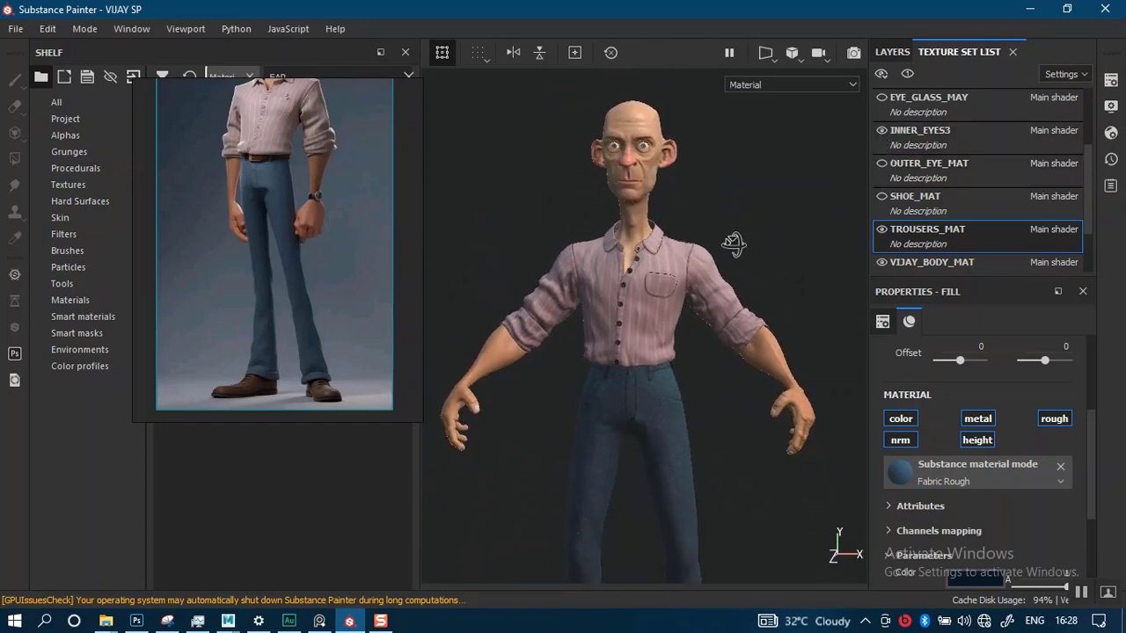
Examine the eyes, facial skin and shirt collar up close, from the front and the side.
scroll(710, 252, up, 6)
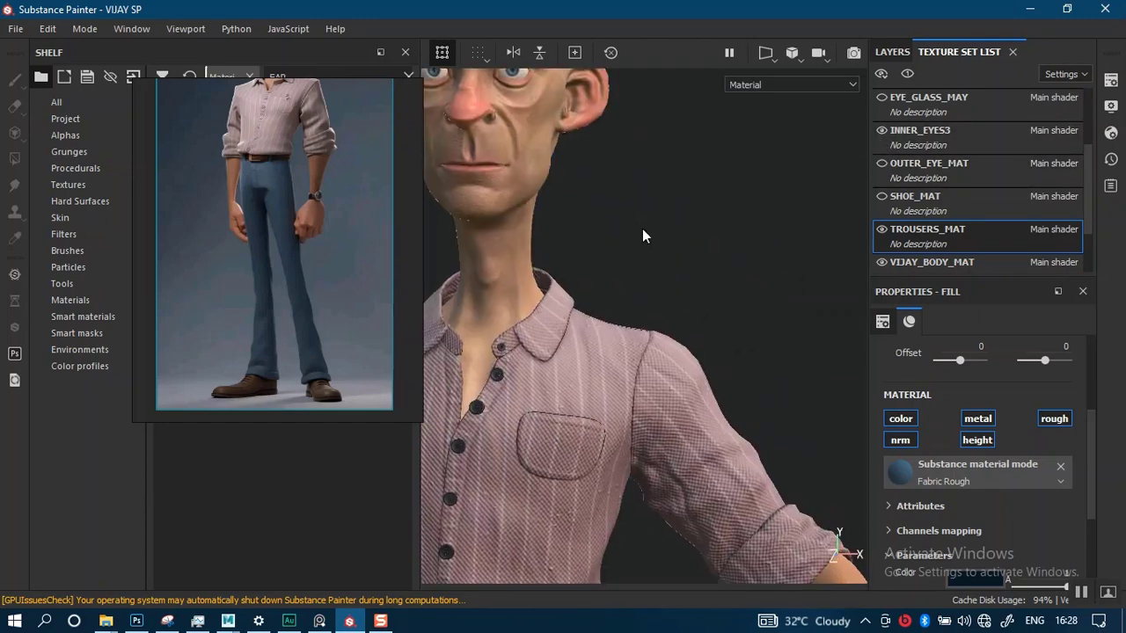
alt+drag(642, 235, 767, 397)
scroll(720, 313, up, 6)
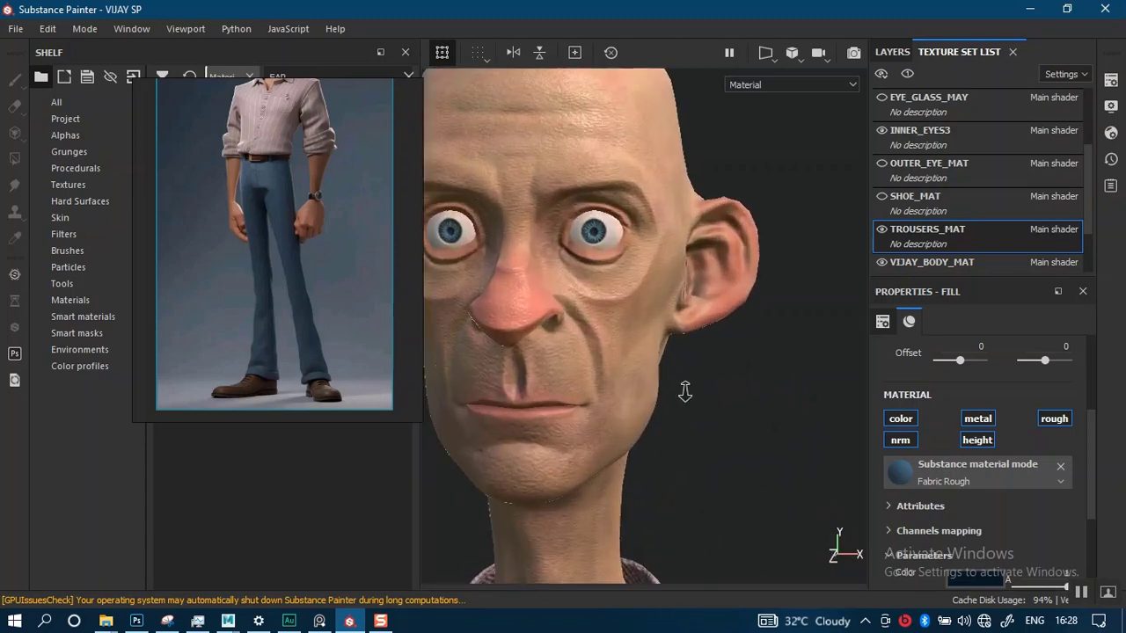
mouse_move(635, 327)
alt+mouse_down()
mouse_move(648, 297)
mouse_move(701, 306)
mouse_move(659, 253)
mouse_move(709, 292)
mouse_move(736, 294)
mouse_move(615, 316)
mouse_move(659, 296)
mouse_move(613, 327)
alt+mouse_up()
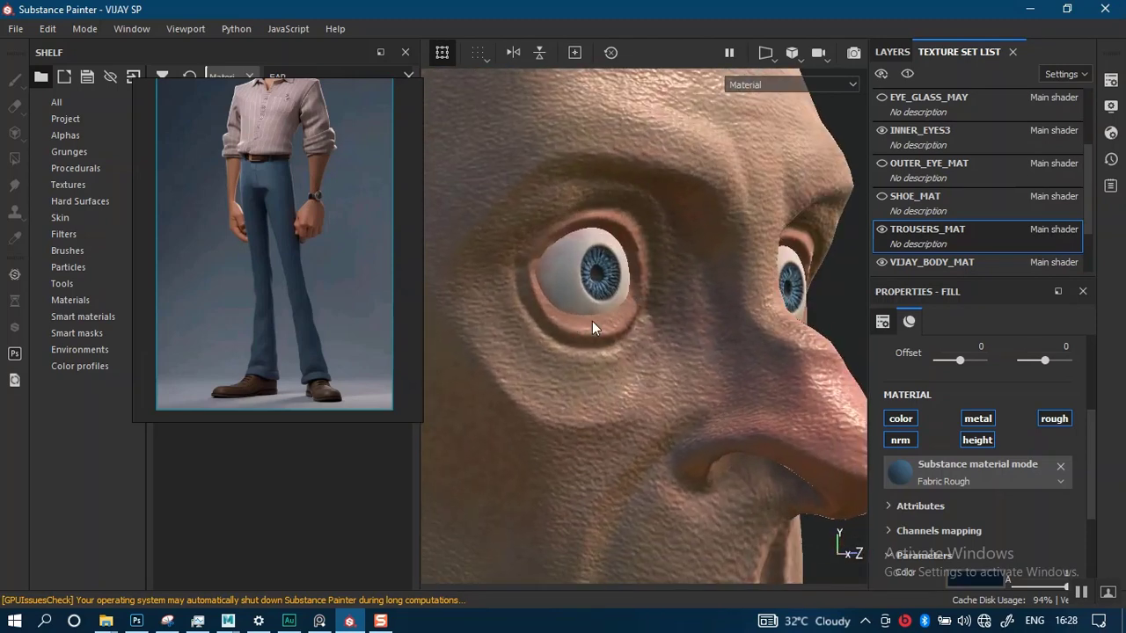
scroll(680, 330, down, 10)
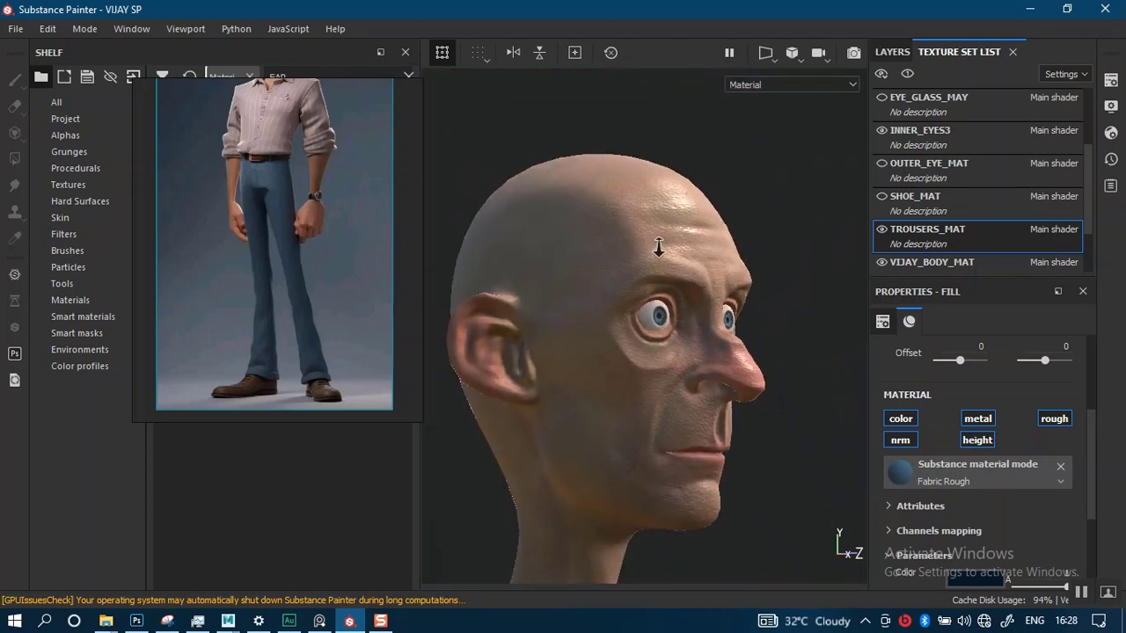
alt+drag(690, 238, 699, 421)
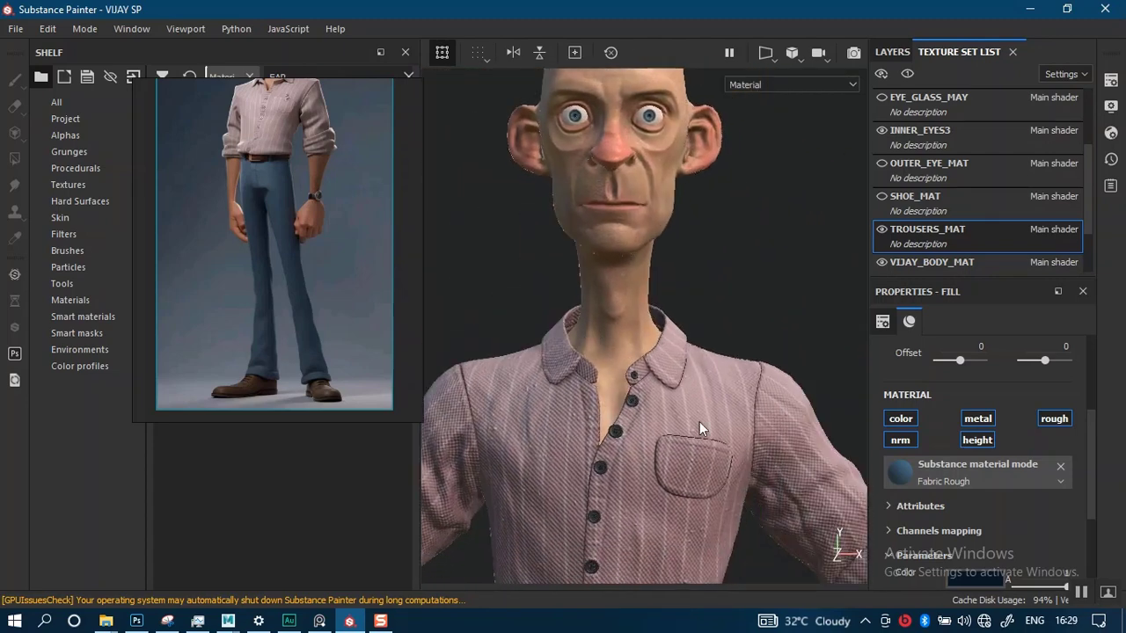
scroll(700, 421, down, 5)
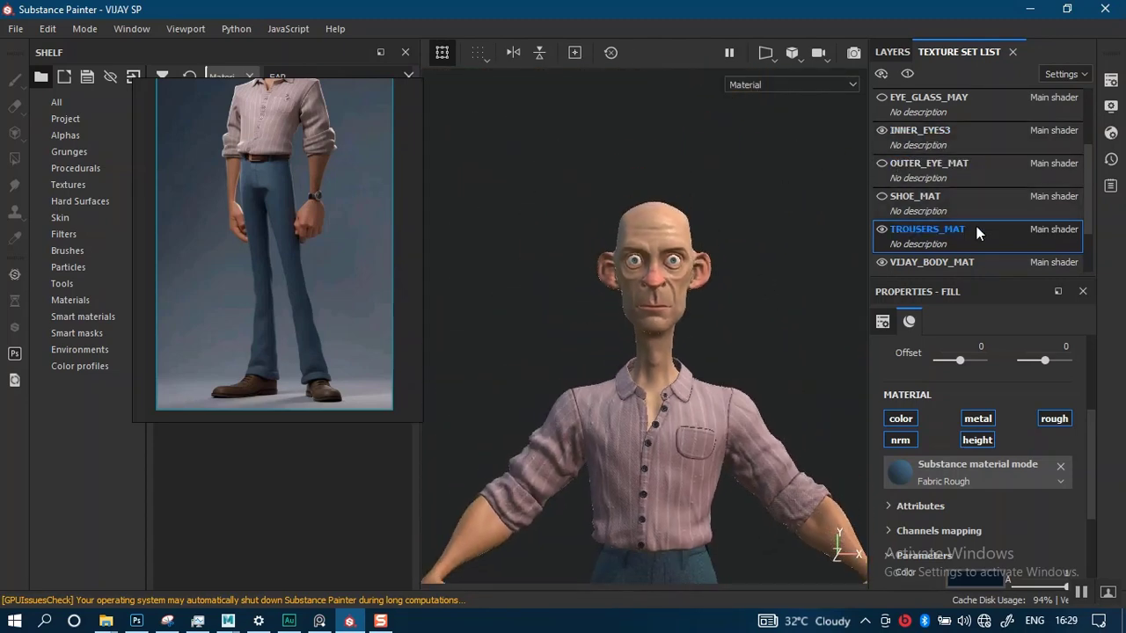
In the shirt's texture set, hide the pink Fabric Flannel Tartan copy folder and show the original red Fabric Flannel Tartan folder.
scroll(1090, 174, up, 3)
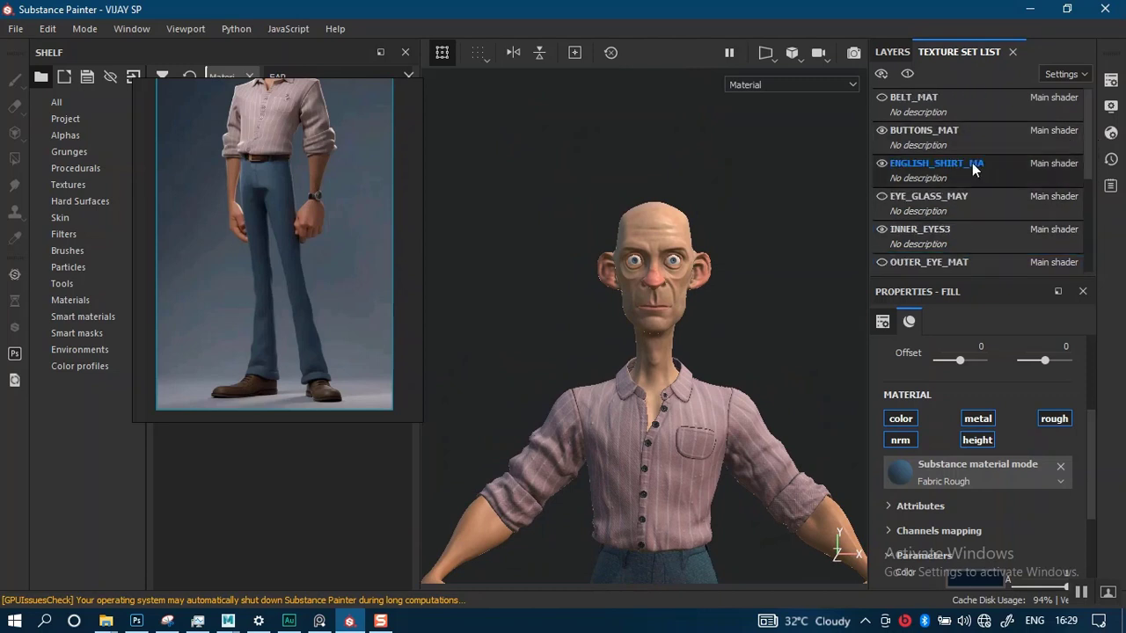
click(891, 52)
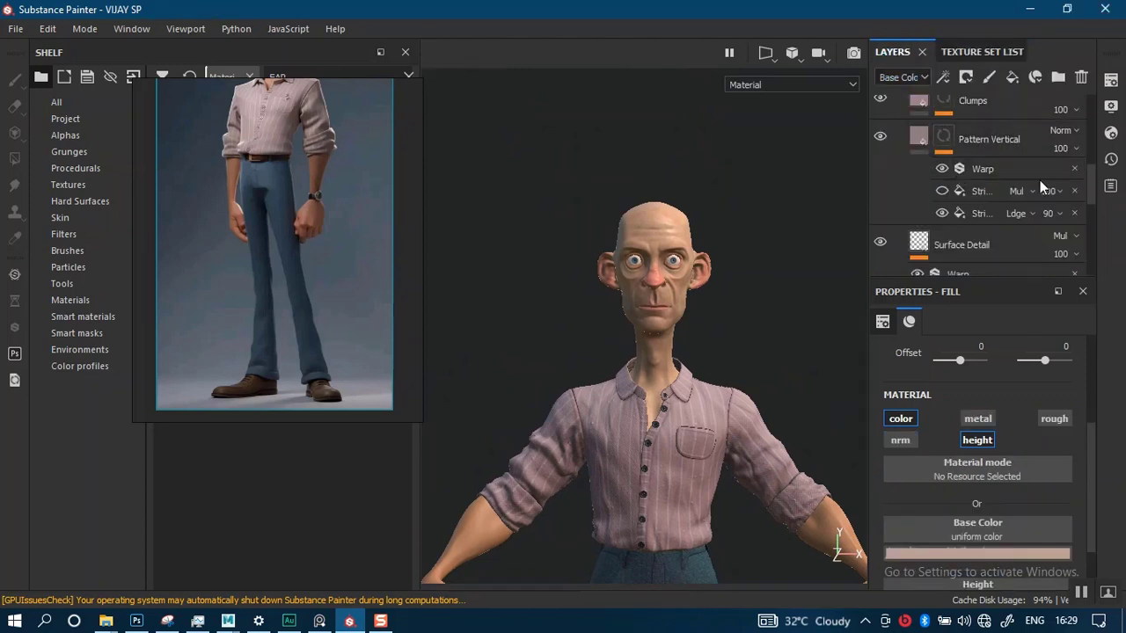
scroll(1091, 194, up, 5)
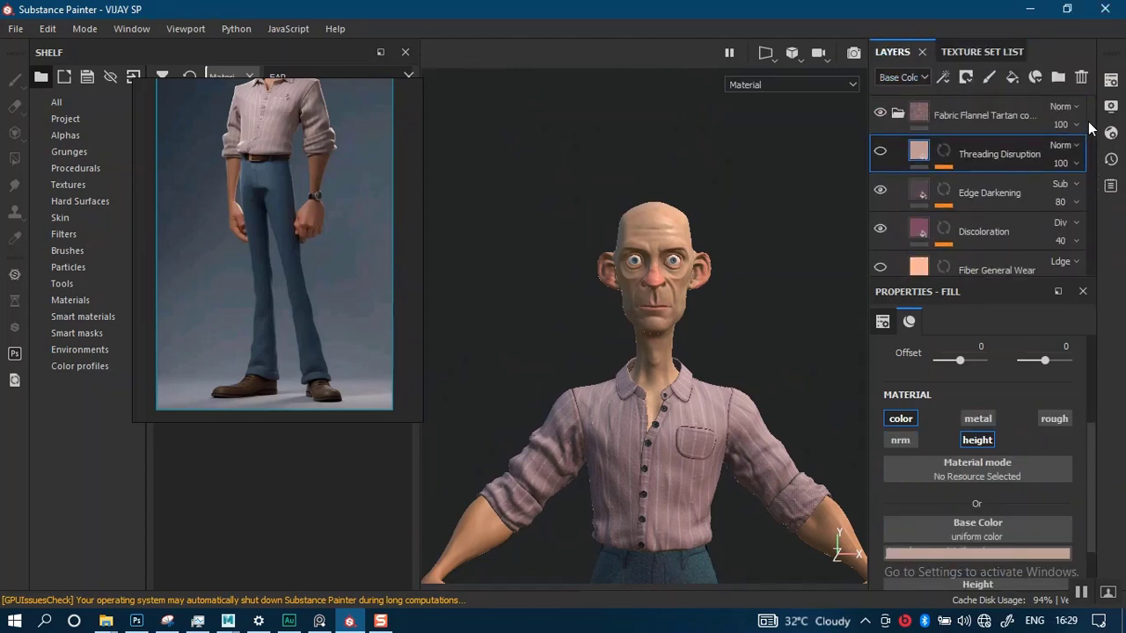
click(896, 113)
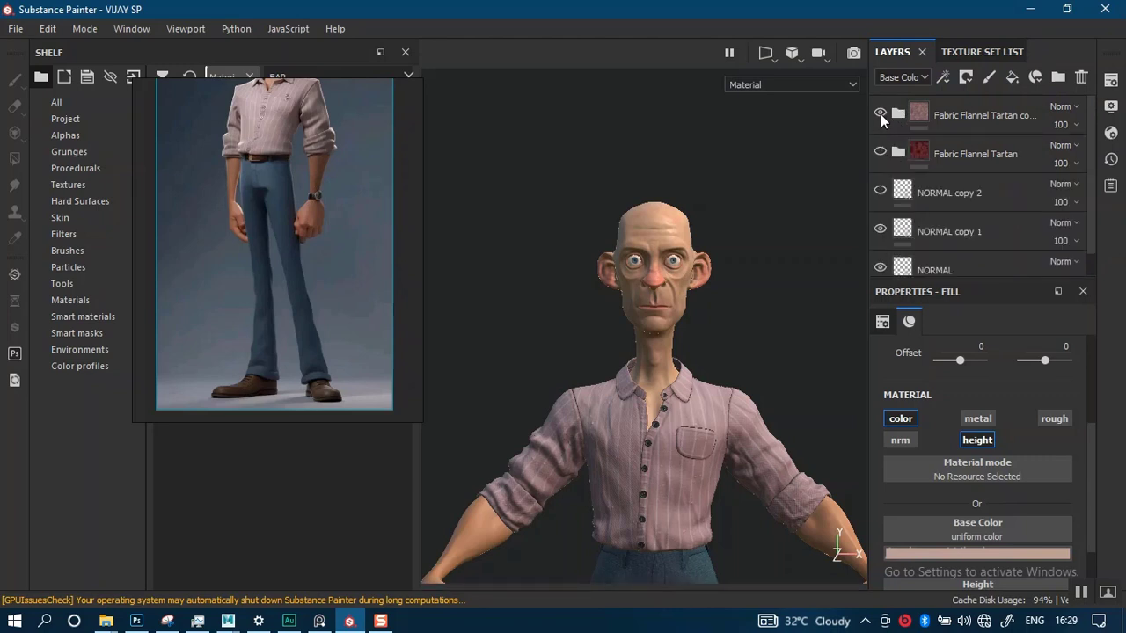
click(881, 114)
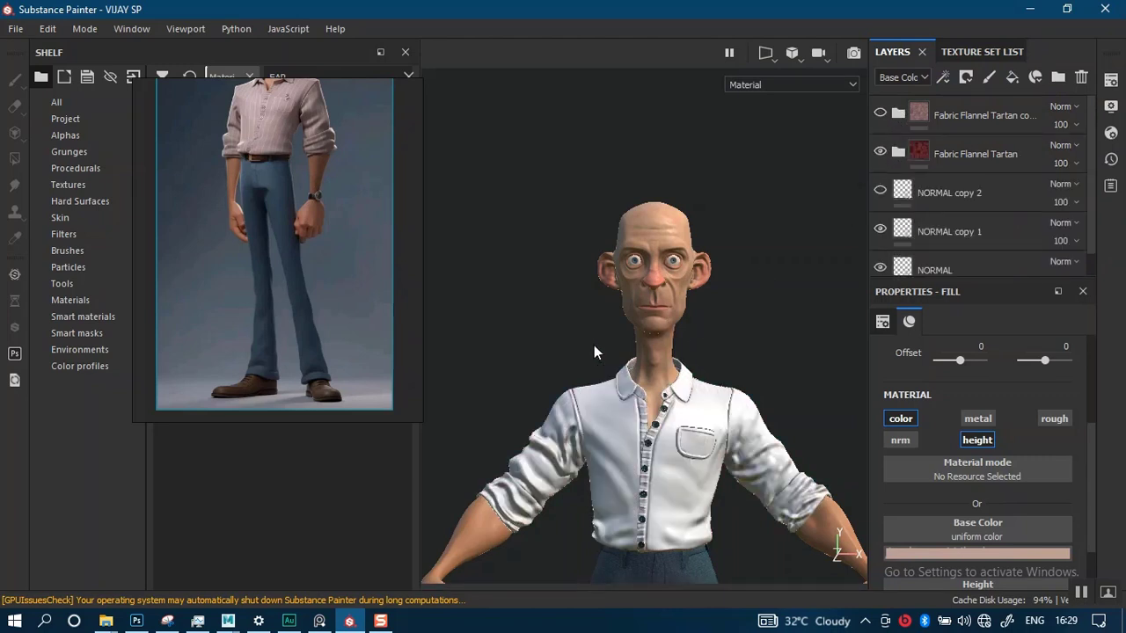
Examine the full figure with the red tartan shirt, and the blue trousers up close from waist to cuffs.
alt+middle_drag(656, 402, 632, 258)
alt+right_drag(632, 258, 645, 360)
alt+middle_drag(669, 392, 659, 297)
alt+drag(659, 297, 658, 329)
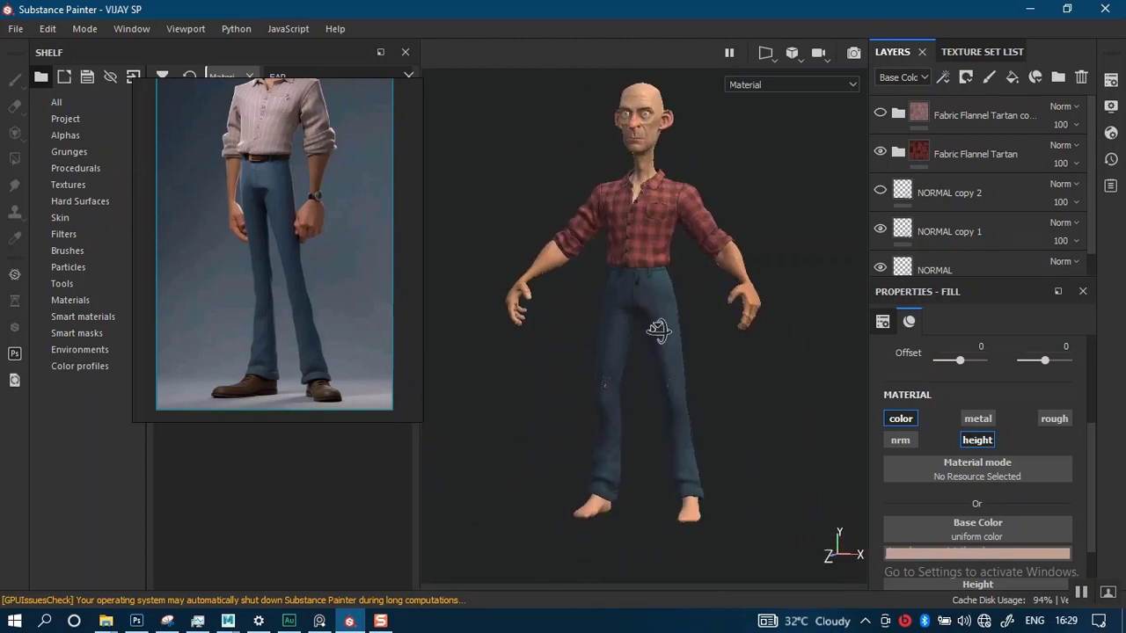
alt+right_drag(663, 309, 619, 422)
alt+middle_drag(619, 422, 619, 326)
alt+right_drag(619, 326, 595, 455)
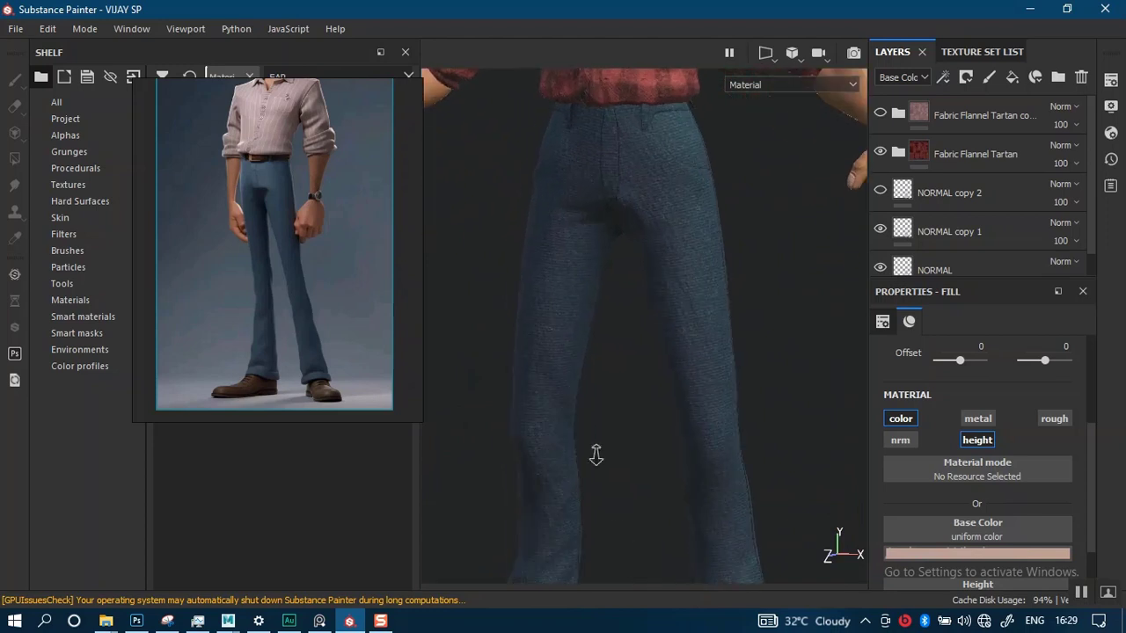
alt+drag(597, 452, 548, 419)
alt+right_drag(548, 420, 626, 353)
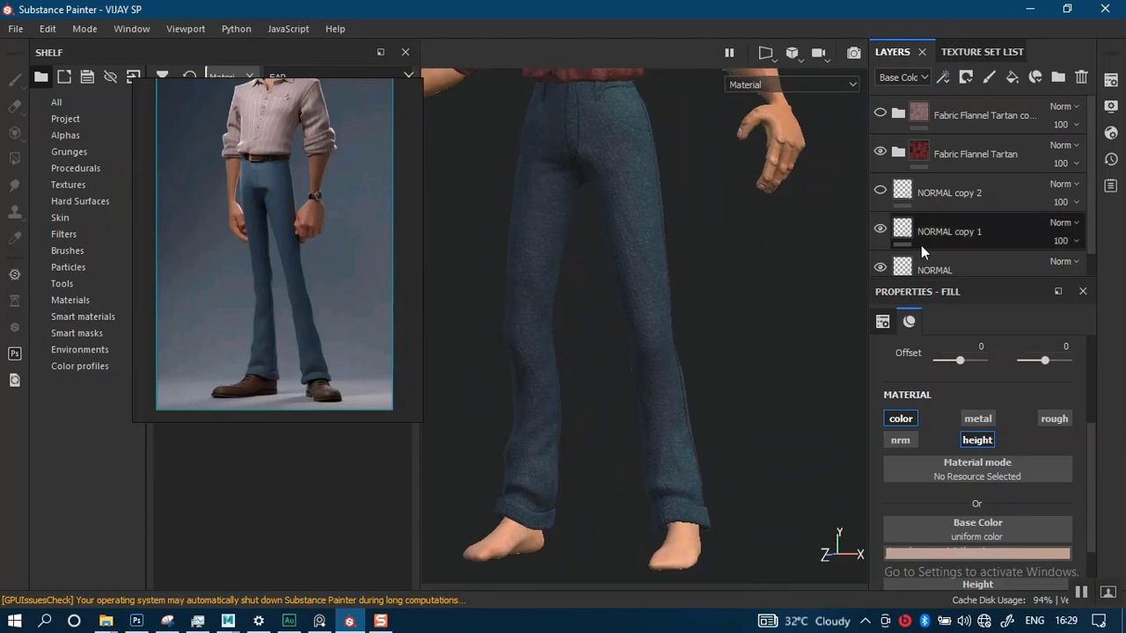
Enable viewport shadows and set the environment map to Tomoco Studio.
click(1111, 105)
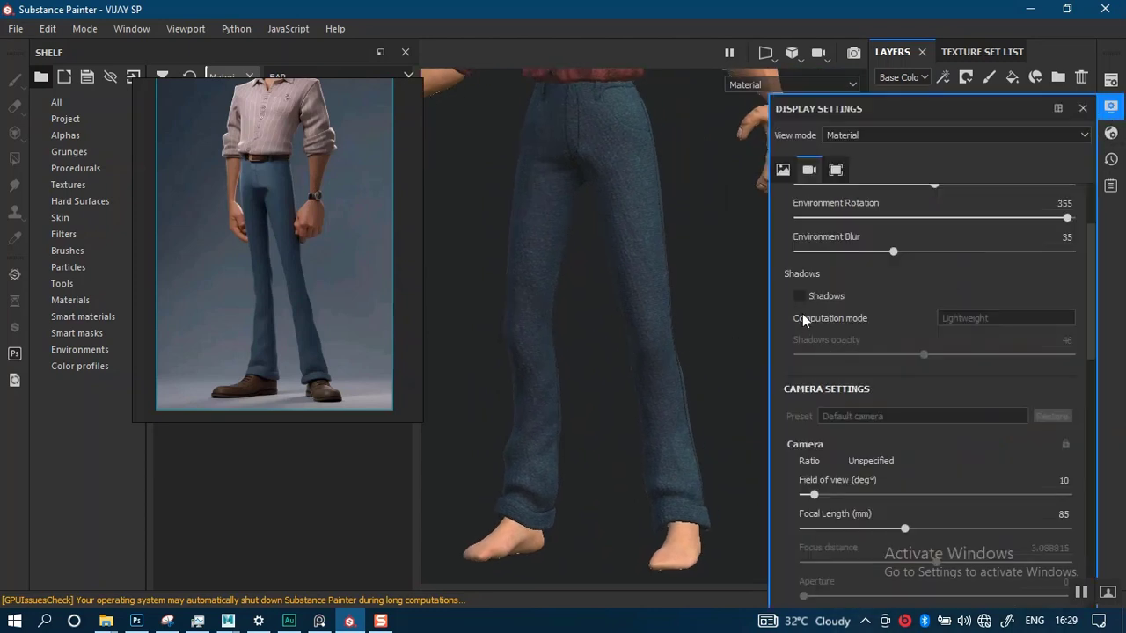
click(800, 297)
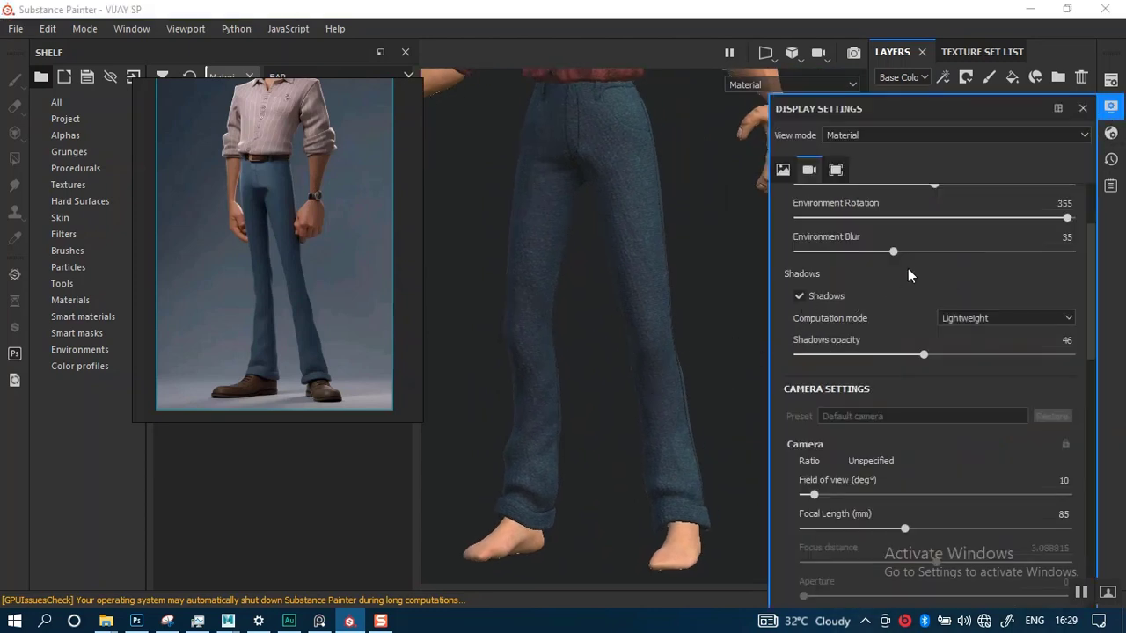
drag(1095, 348, 1092, 290)
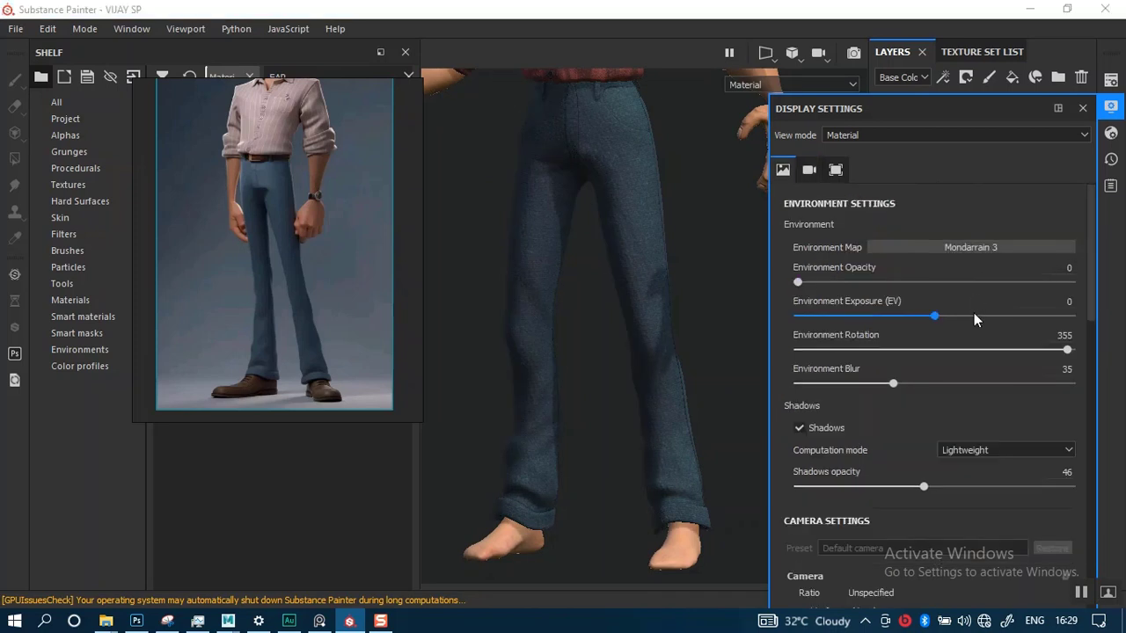
click(981, 246)
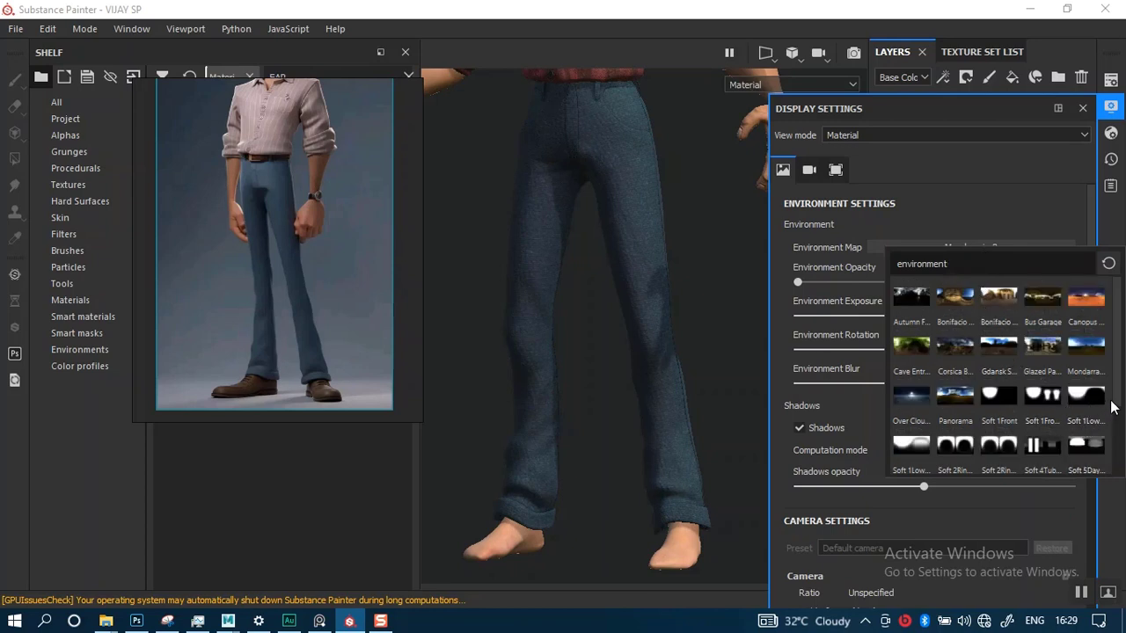
scroll(1091, 413, down, 2)
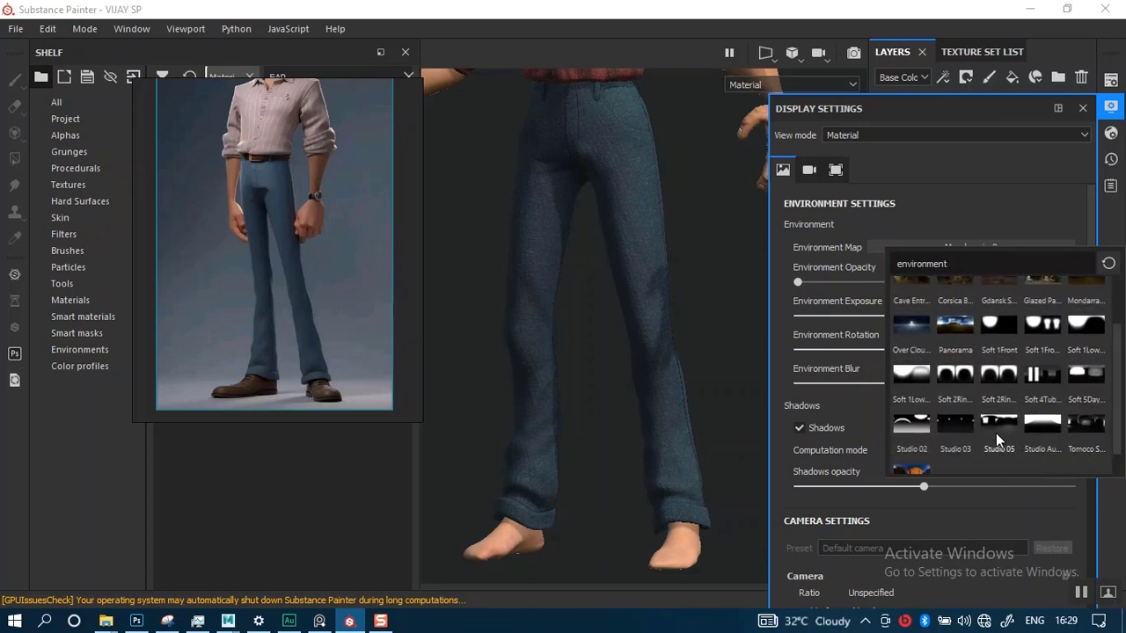
click(1075, 429)
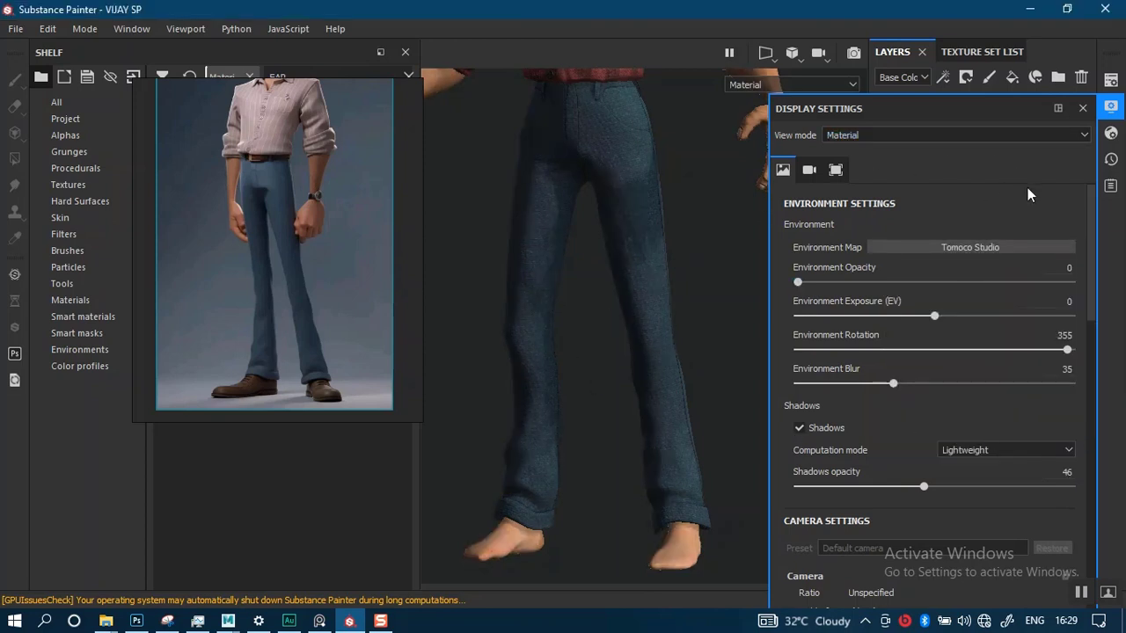
click(1083, 109)
Rotate the environment lighting around the character to light the shirt and trousers from another direction.
alt+drag(627, 338, 580, 333)
alt+right_drag(581, 333, 573, 269)
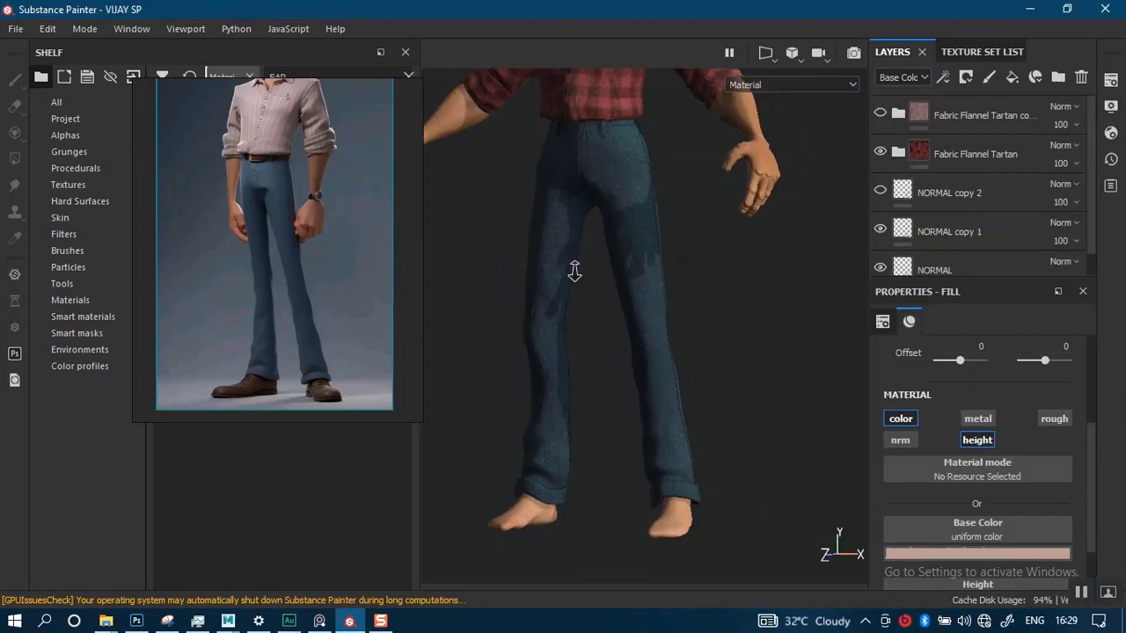
alt+middle_drag(574, 270, 605, 494)
alt+right_drag(605, 493, 610, 362)
alt+drag(610, 361, 643, 352)
alt+middle_drag(643, 352, 663, 313)
alt+drag(662, 313, 676, 340)
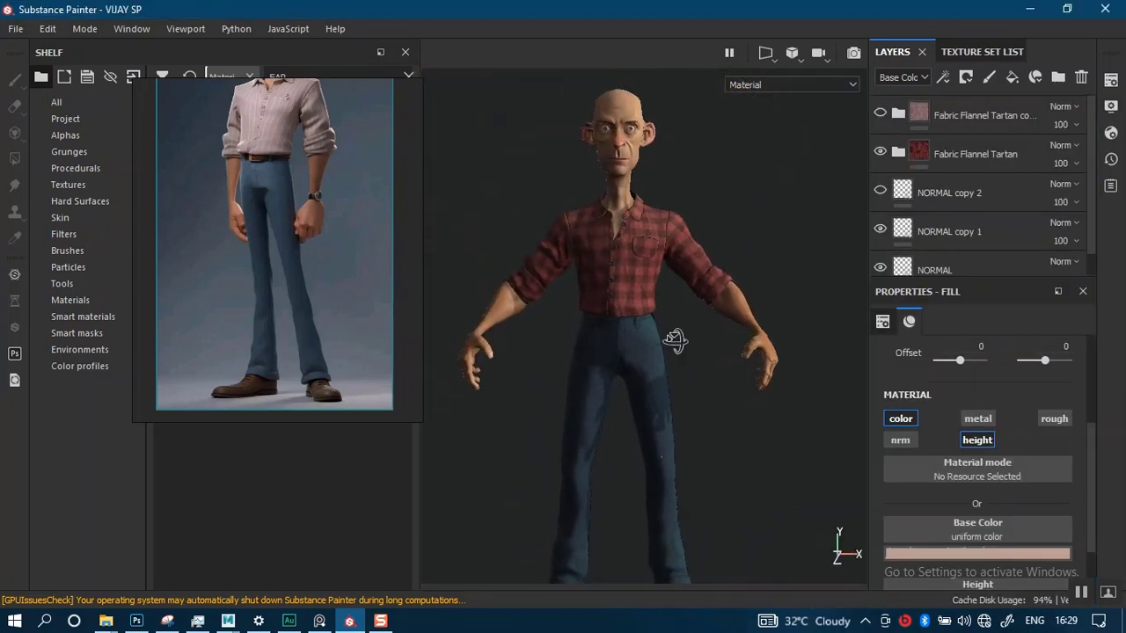
shift+right_drag(721, 347, 694, 350)
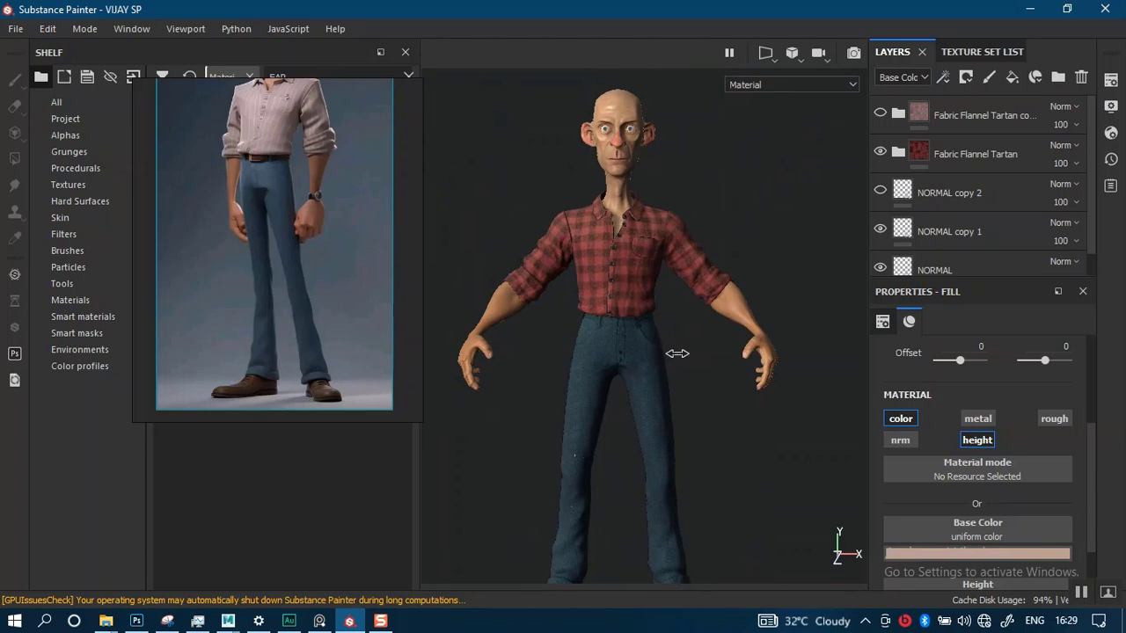
scroll(674, 378, down, 3)
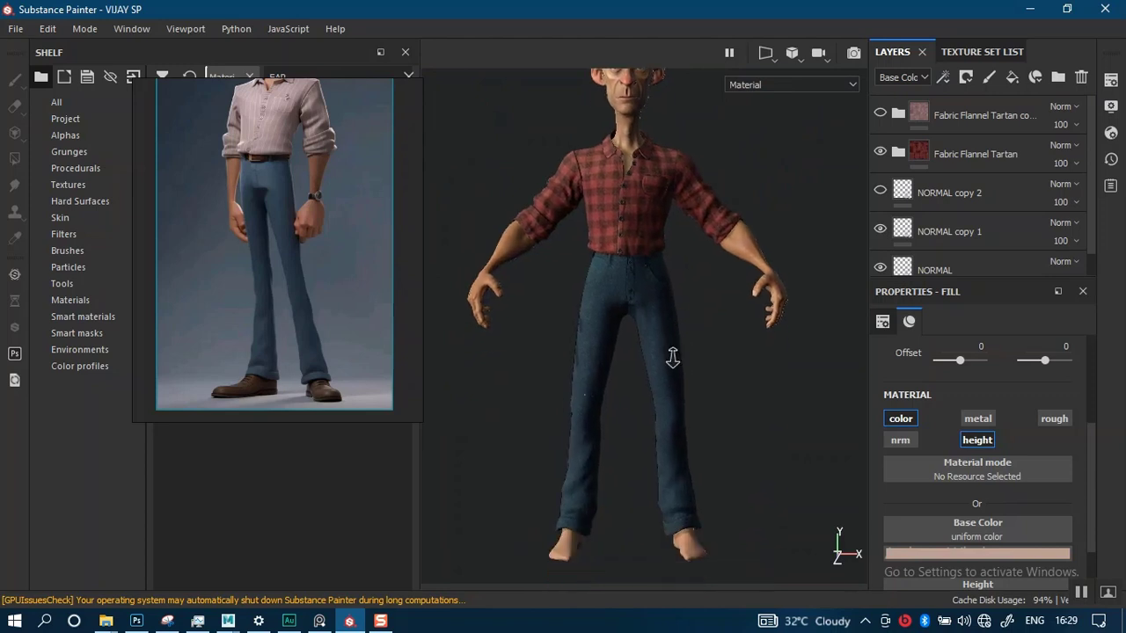
Examine the tartan shirt and blue trousers around the waist under the Tomoco Studio lighting.
alt+drag(666, 359, 563, 359)
scroll(648, 465, up, 3)
alt+middle_drag(653, 353, 600, 378)
alt+right_drag(599, 378, 633, 548)
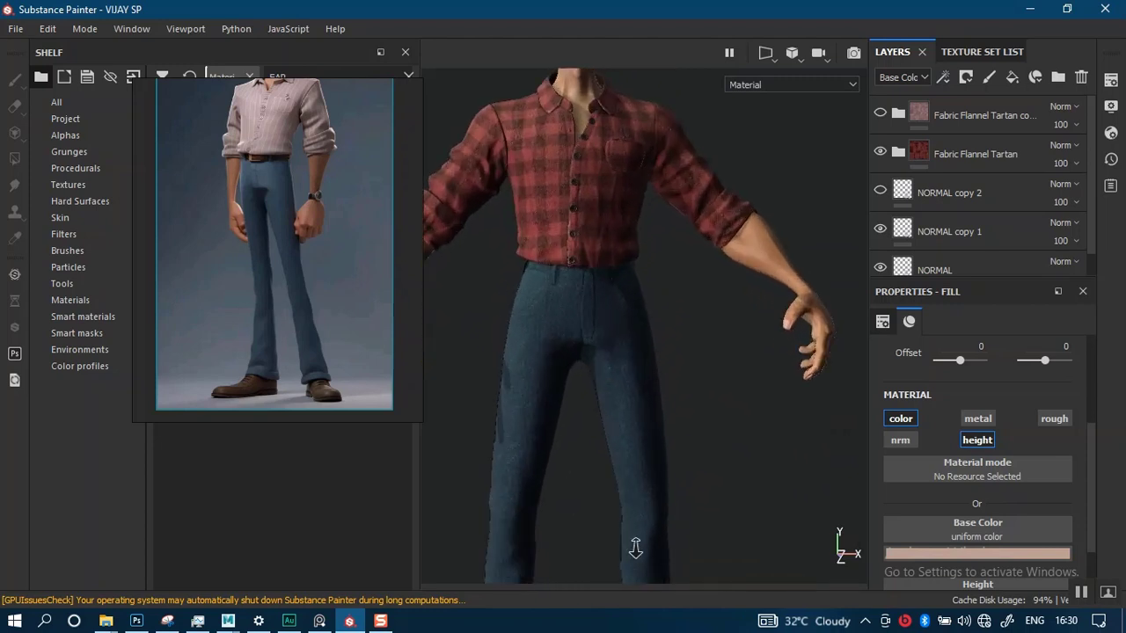
alt+middle_drag(642, 387, 672, 409)
alt+drag(671, 408, 660, 382)
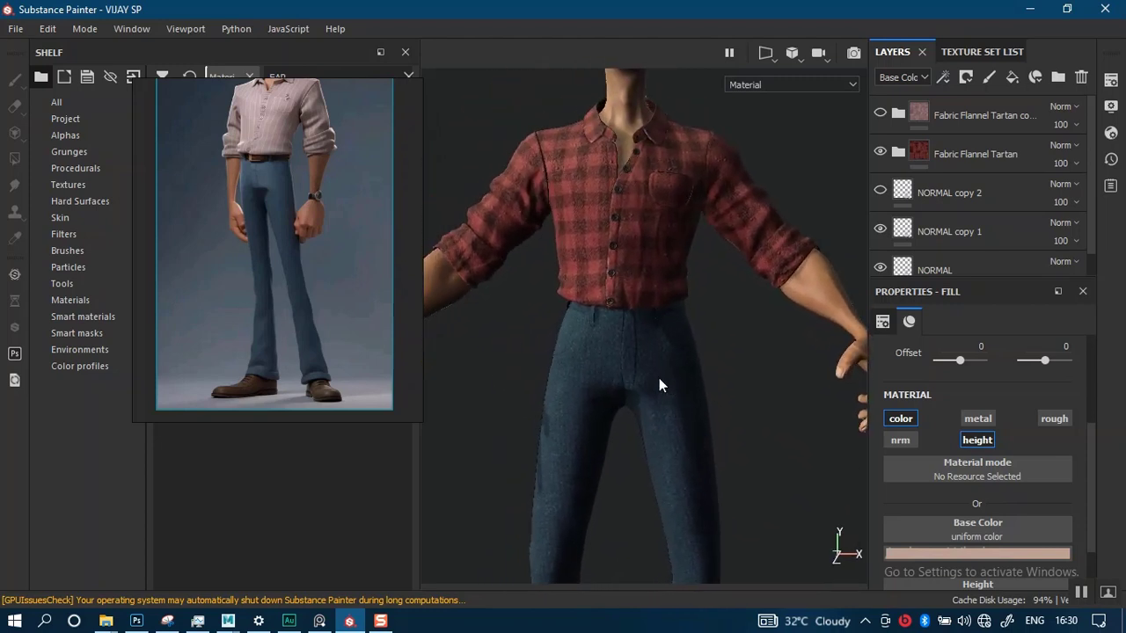
Examine the character from the tartan shirt up to the face and back down to the blue trousers, rotating the environment lighting.
alt+middle_drag(664, 361, 672, 413)
shift+right_drag(693, 397, 563, 399)
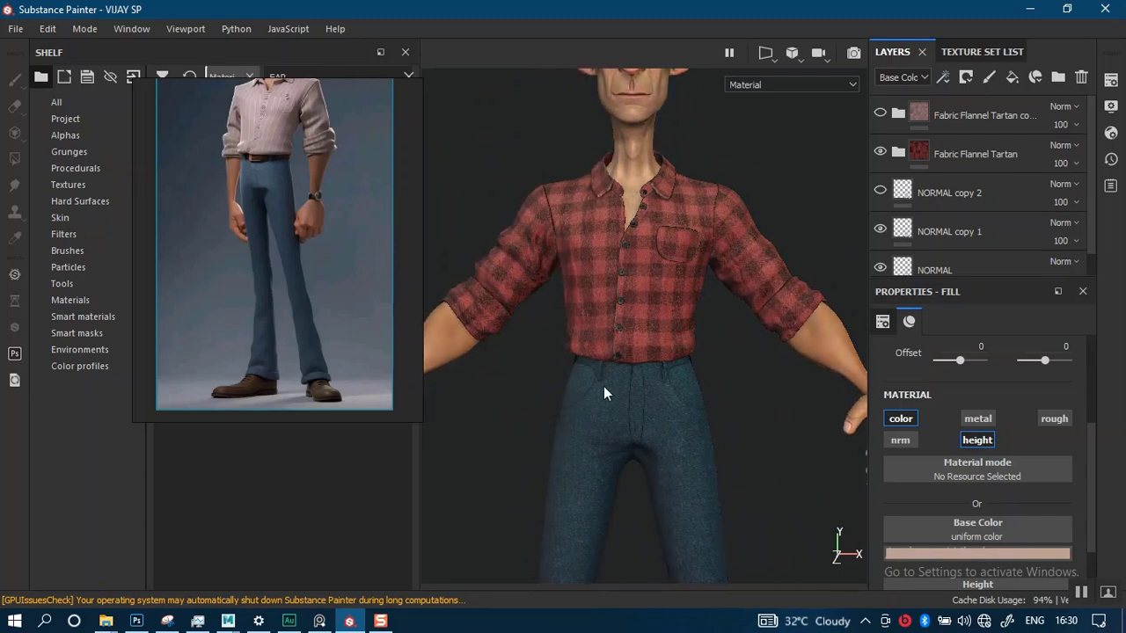
alt+middle_drag(623, 376, 630, 428)
mouse_move(630, 374)
alt+mouse_down()
mouse_move(787, 378)
mouse_move(516, 382)
mouse_move(628, 381)
alt+mouse_up()
alt+middle_drag(628, 387, 642, 455)
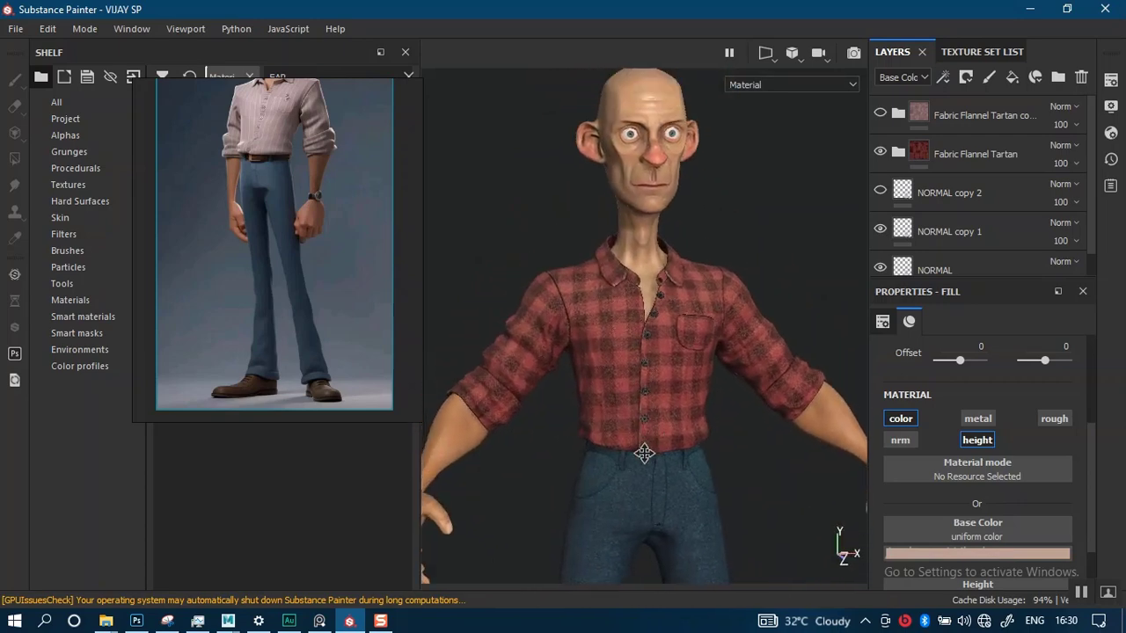
alt+drag(637, 394, 653, 379)
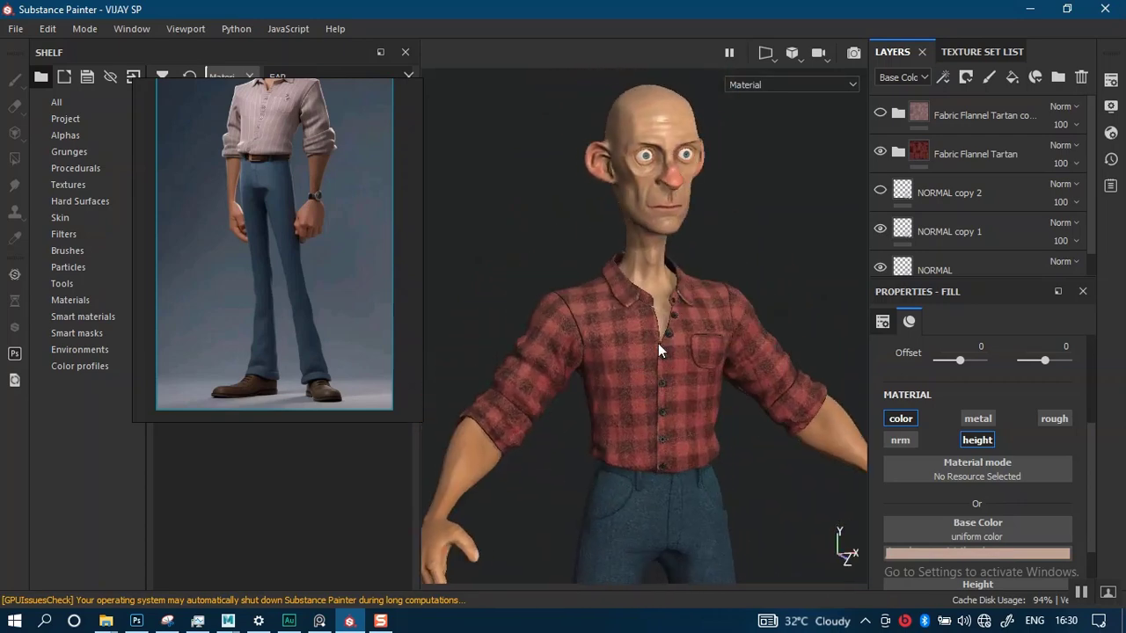
alt+middle_drag(659, 347, 633, 431)
alt+right_drag(633, 431, 623, 373)
alt+middle_drag(622, 373, 629, 443)
alt+right_drag(629, 443, 522, 402)
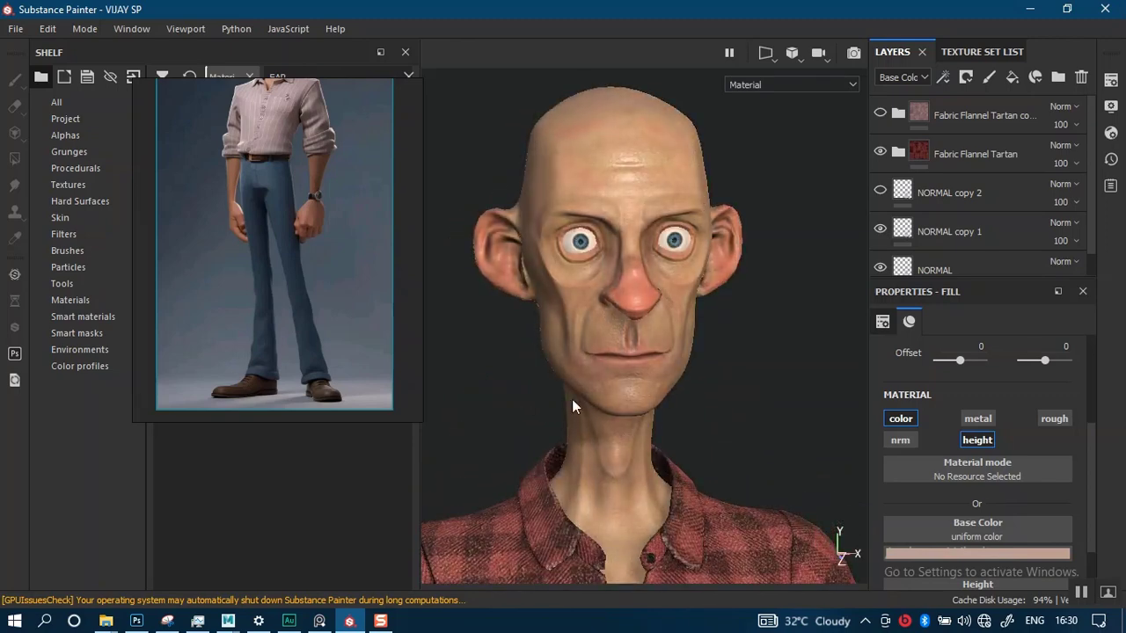
alt+right_drag(617, 329, 615, 396)
alt+middle_drag(619, 506, 630, 264)
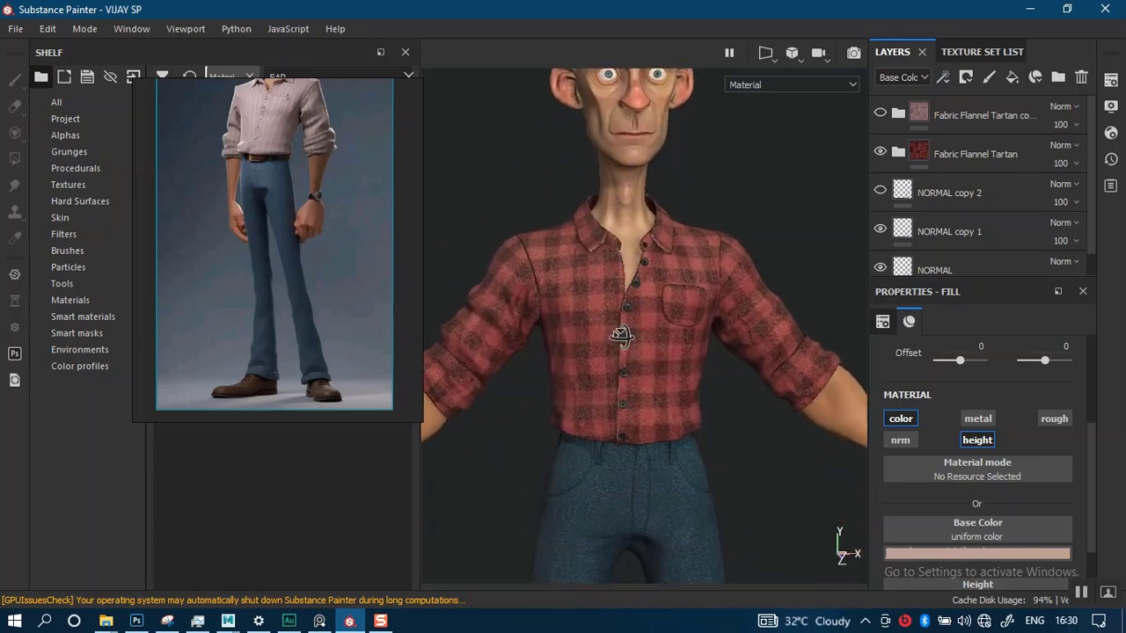
alt+drag(621, 334, 623, 341)
alt+right_drag(623, 342, 613, 403)
alt+middle_drag(606, 475, 622, 339)
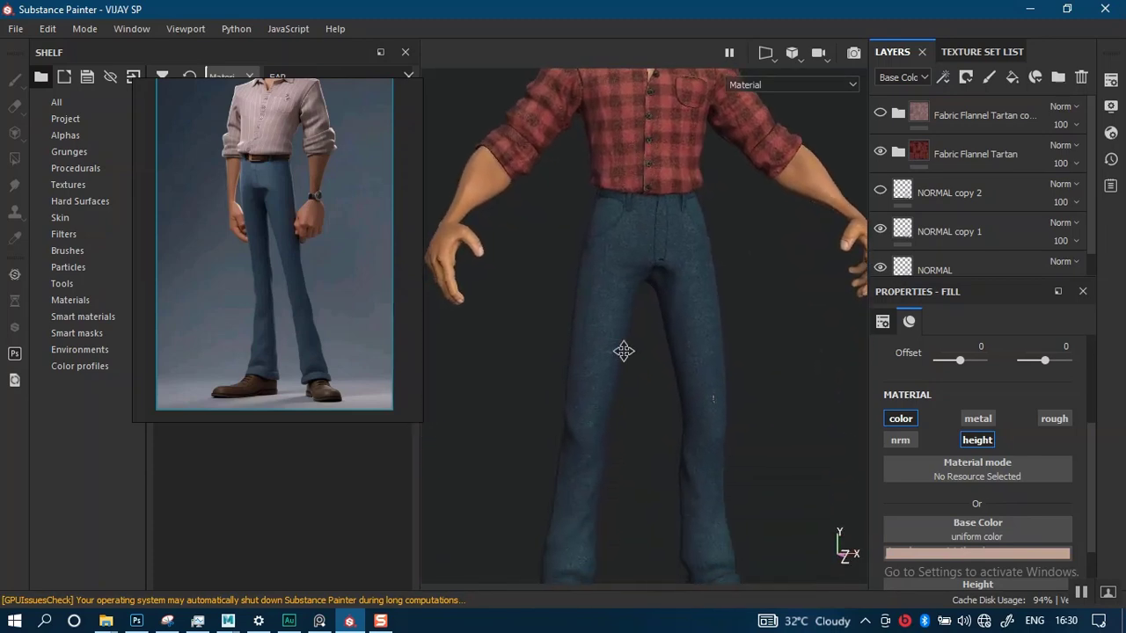
Examine the belt, trousers and striped shirt up close in the reference image, and reframe it from head to upper legs.
drag(268, 259, 263, 284)
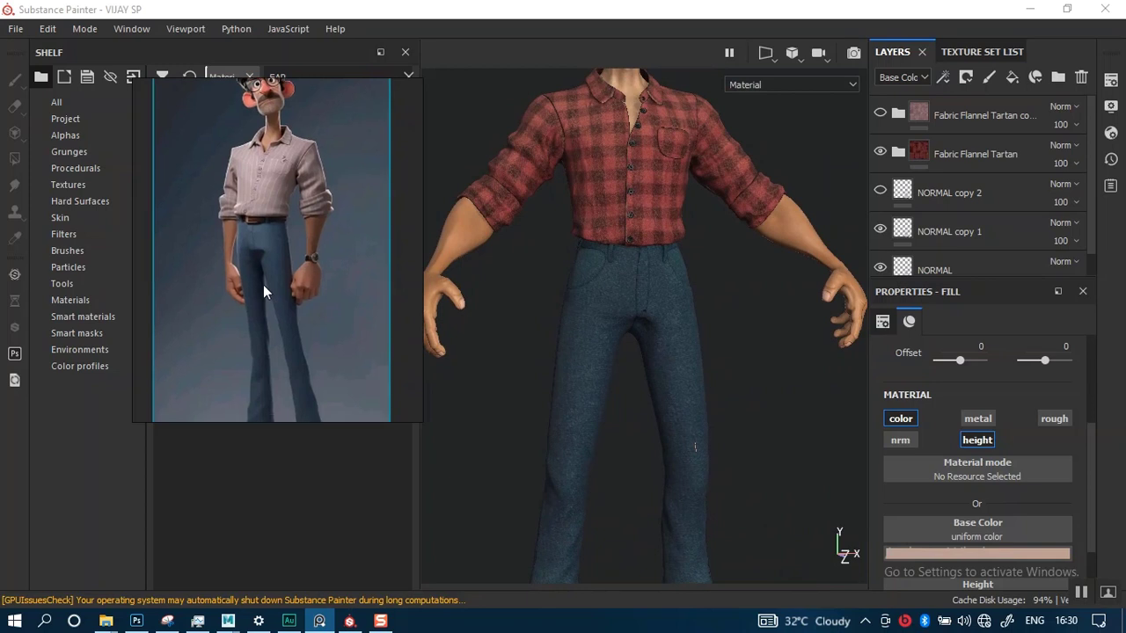
scroll(256, 229, up, 8)
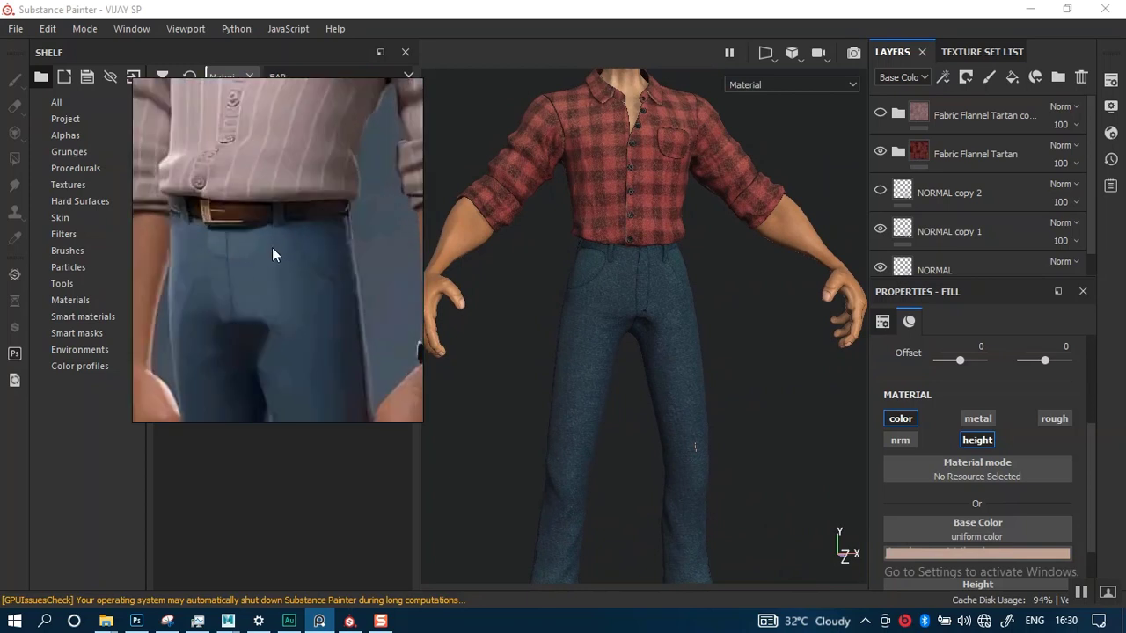
drag(273, 249, 268, 283)
scroll(267, 281, down, 3)
drag(291, 326, 306, 307)
scroll(297, 312, down, 5)
drag(300, 210, 286, 292)
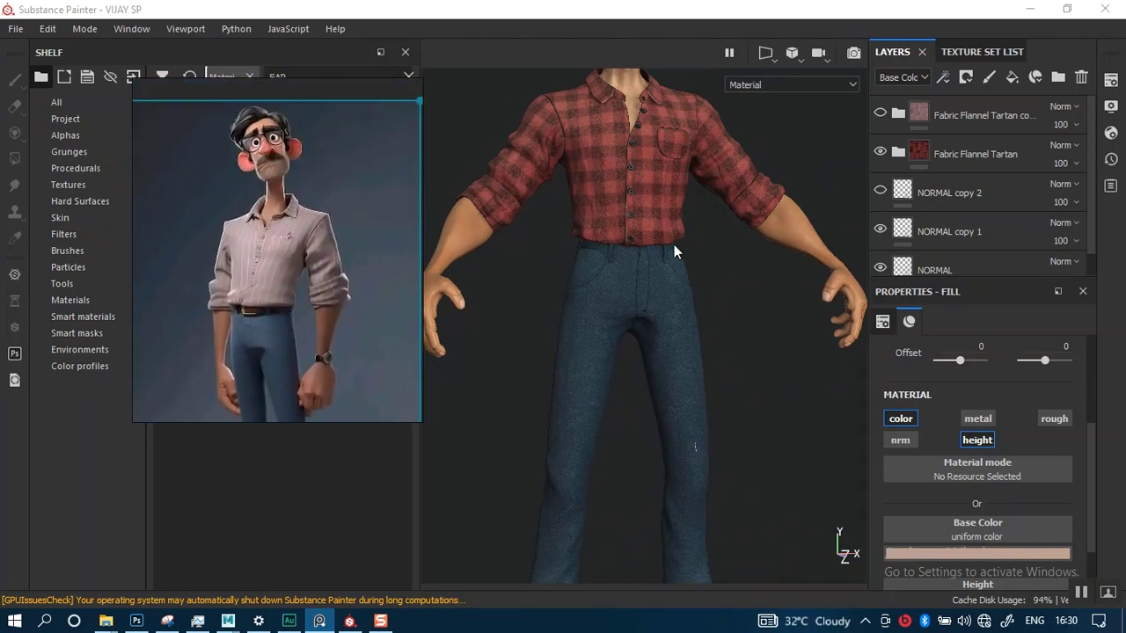
Examine the tartan shirt and face from several angles, and save the project.
mouse_move(674, 247)
alt+mouse_down()
mouse_move(672, 267)
mouse_move(682, 253)
alt+mouse_up()
alt+middle_drag(675, 150, 674, 258)
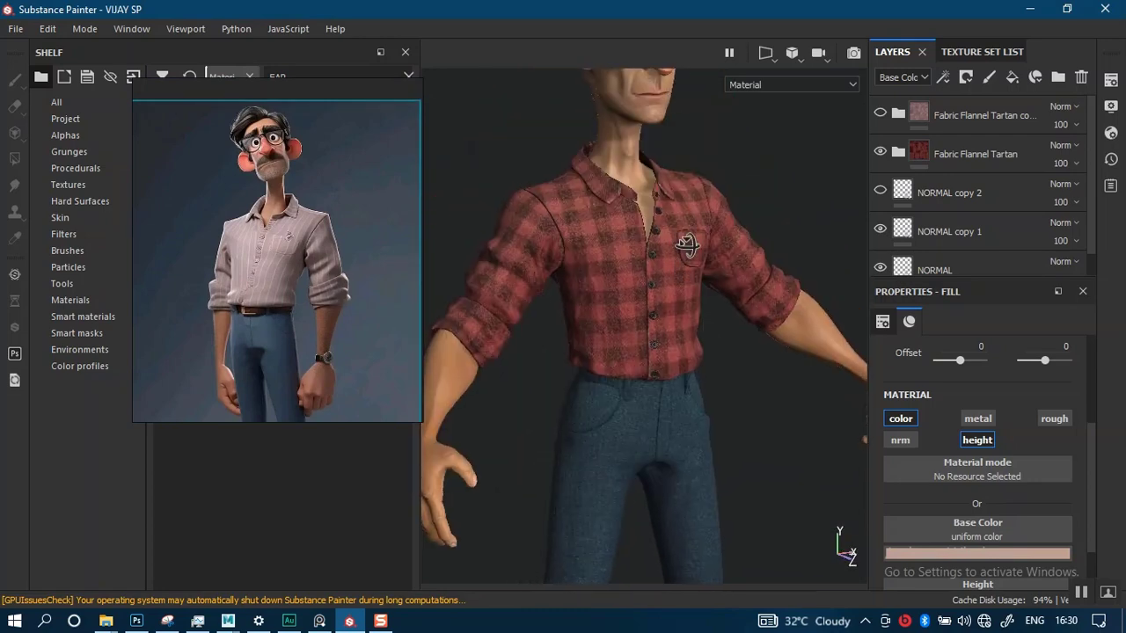
alt+drag(688, 246, 645, 248)
alt+middle_drag(645, 291, 652, 440)
scroll(659, 377, up, 2)
alt+drag(660, 264, 701, 248)
scroll(660, 284, down, 1)
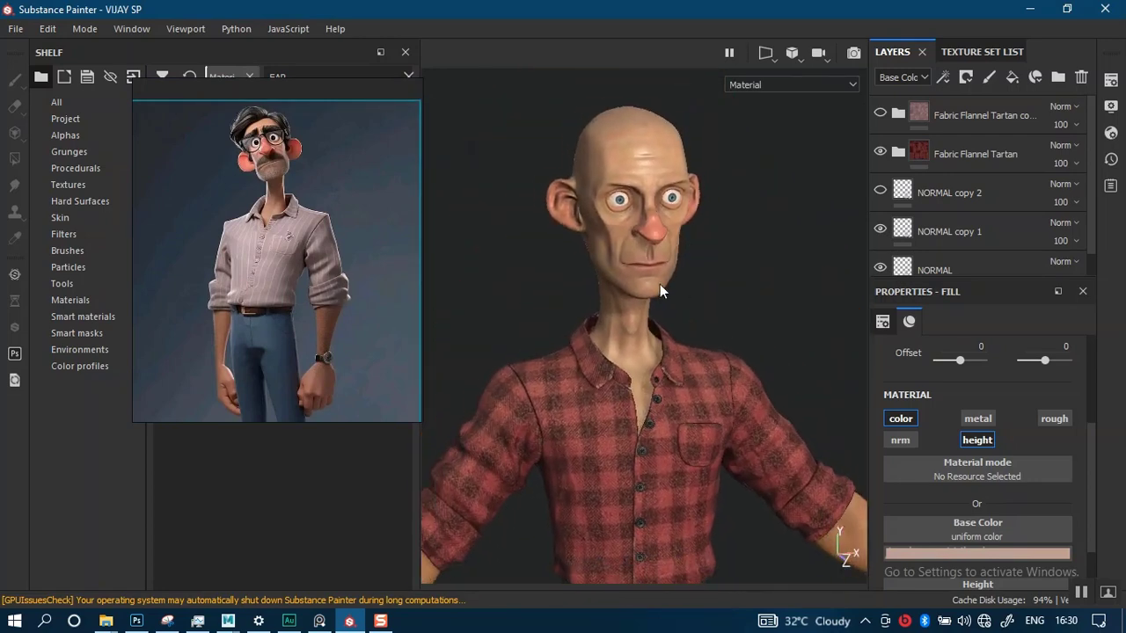
alt+drag(660, 284, 675, 307)
key(ctrl+s)
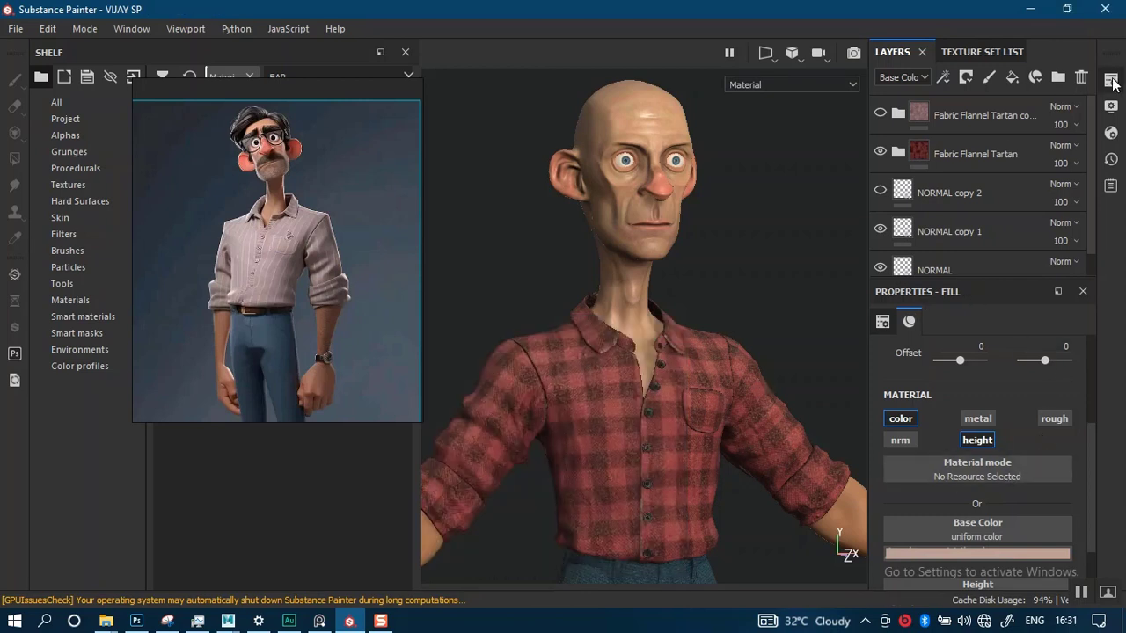
Frame the whole character from the front, from bald head to bare feet.
alt+right_drag(679, 352, 606, 271)
alt+right_drag(686, 372, 664, 347)
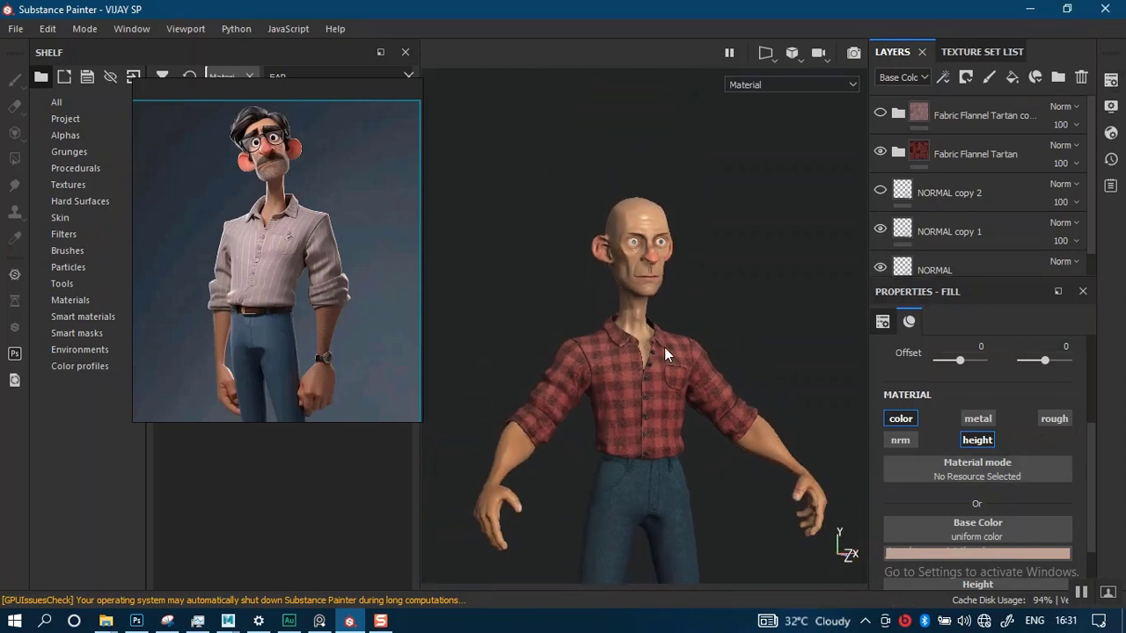
alt+middle_drag(664, 346, 644, 219)
alt+right_drag(722, 380, 696, 351)
alt+drag(640, 364, 623, 362)
alt+right_drag(626, 359, 622, 319)
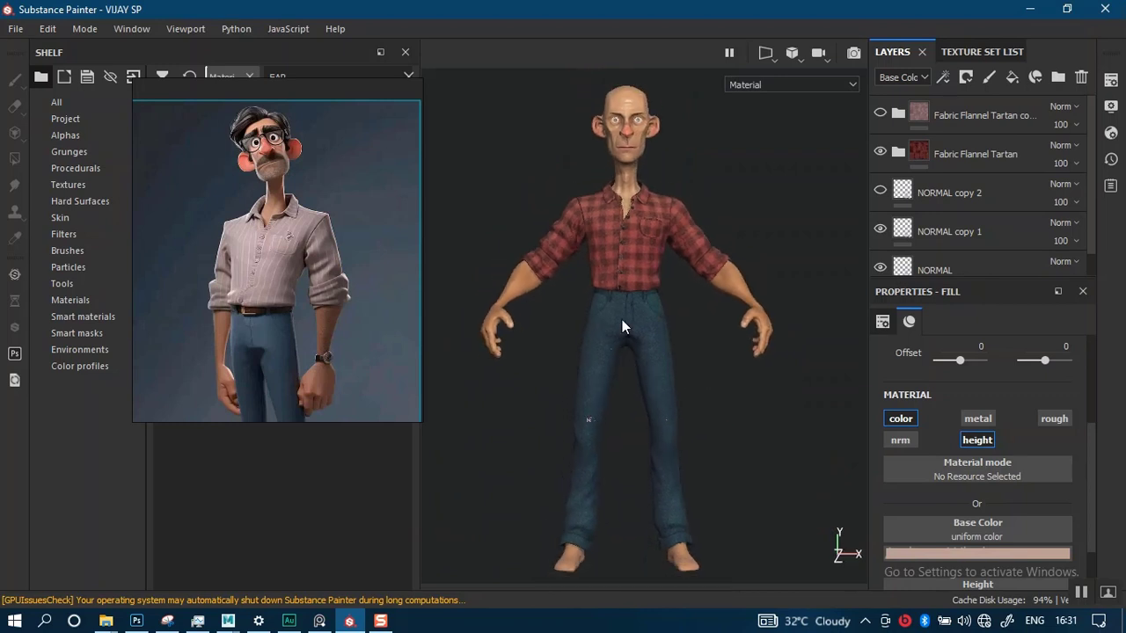
alt+middle_drag(641, 357, 606, 355)
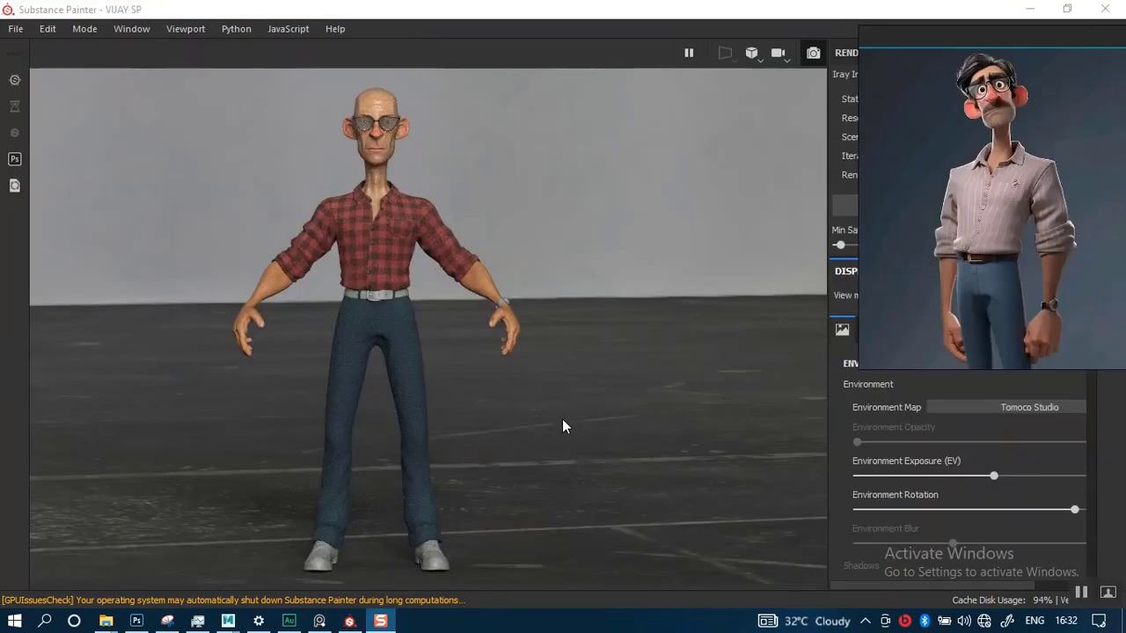
Orbit around the full figure in the Iray render, and rotate the Tomoco Studio environment around it.
mouse_move(567, 427)
alt+right_down()
mouse_move(559, 421)
mouse_move(558, 432)
alt+right_up()
alt+drag(578, 440, 777, 384)
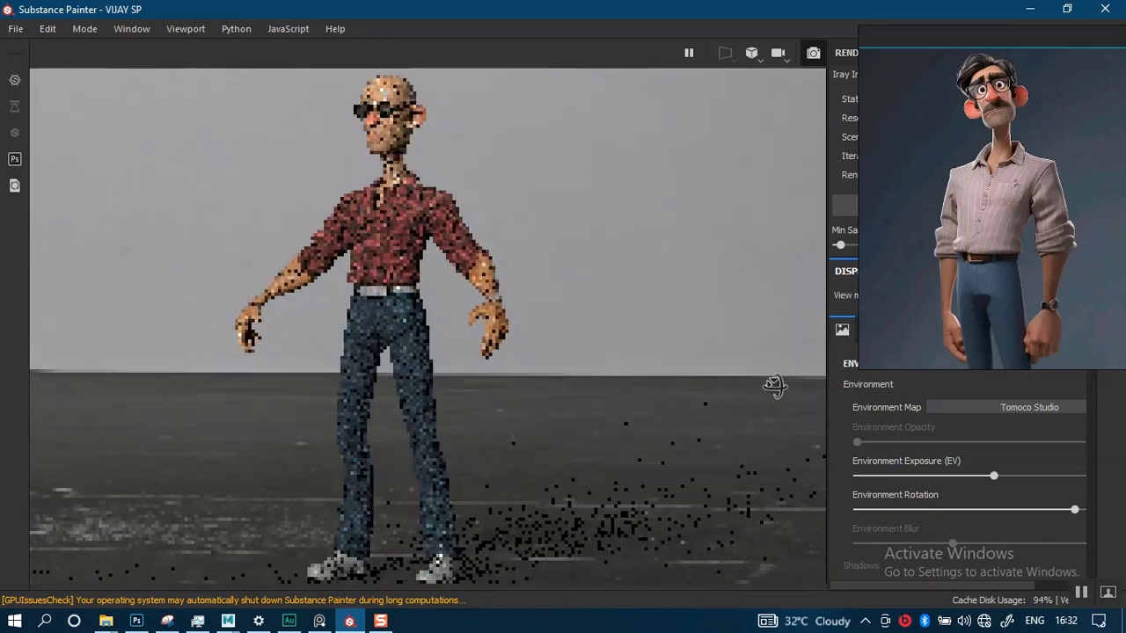
mouse_move(625, 423)
alt+mouse_down()
mouse_move(666, 410)
mouse_move(616, 423)
alt+mouse_up()
shift+right_drag(575, 414, 560, 416)
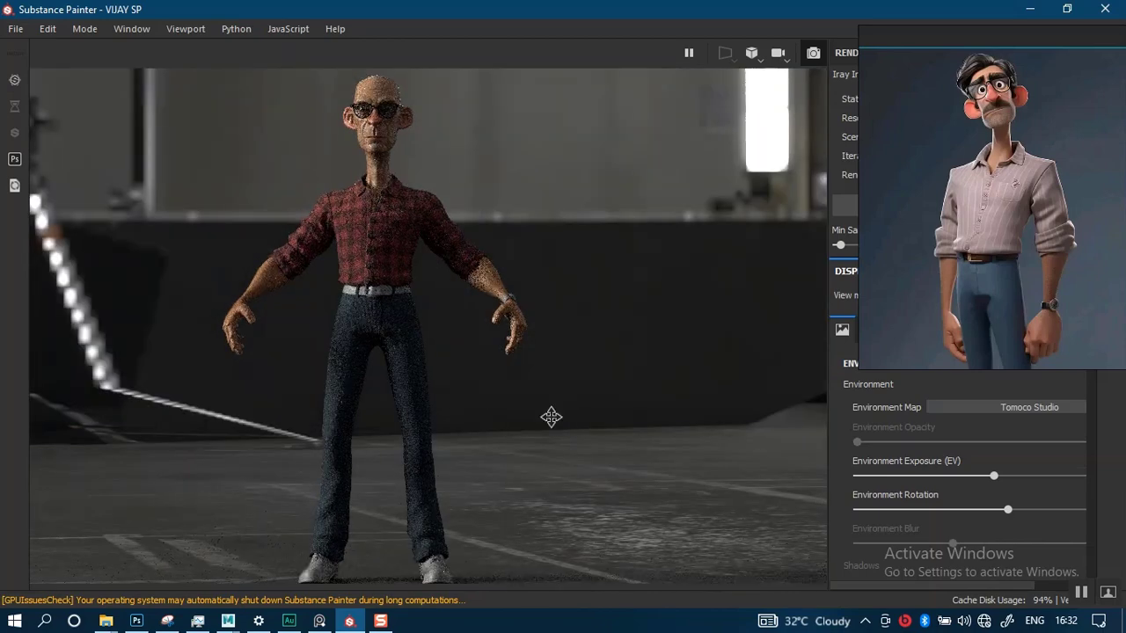
Examine the outfit in the Iray render and frame the head and upper tartan shirt from the front.
alt+middle_drag(550, 426, 549, 424)
alt+right_drag(531, 408, 569, 531)
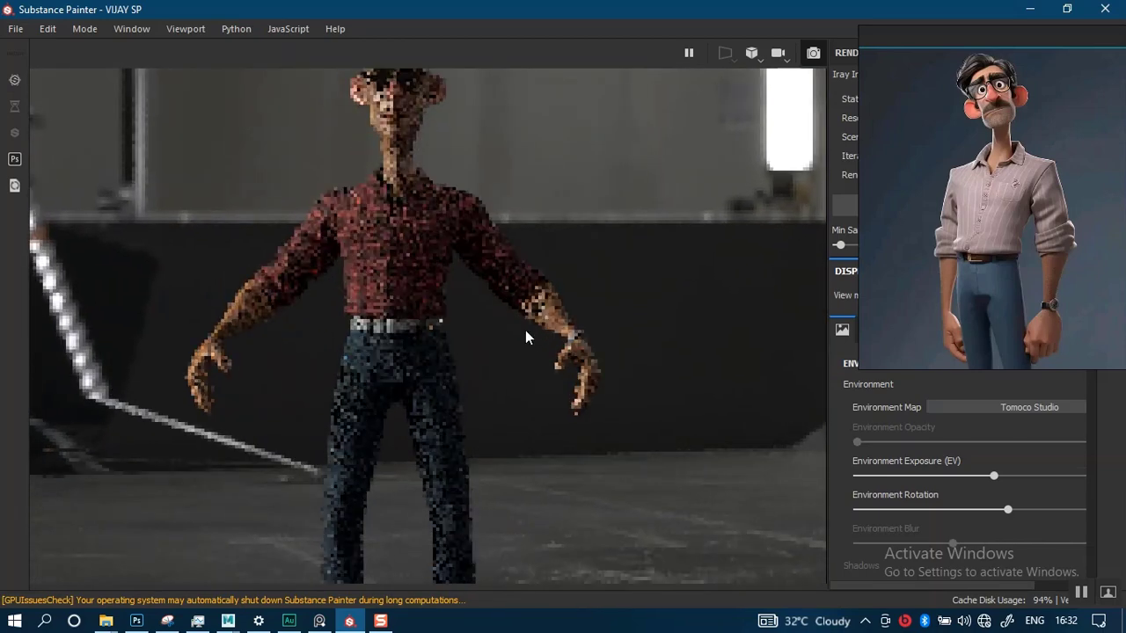
scroll(553, 364, up, 4)
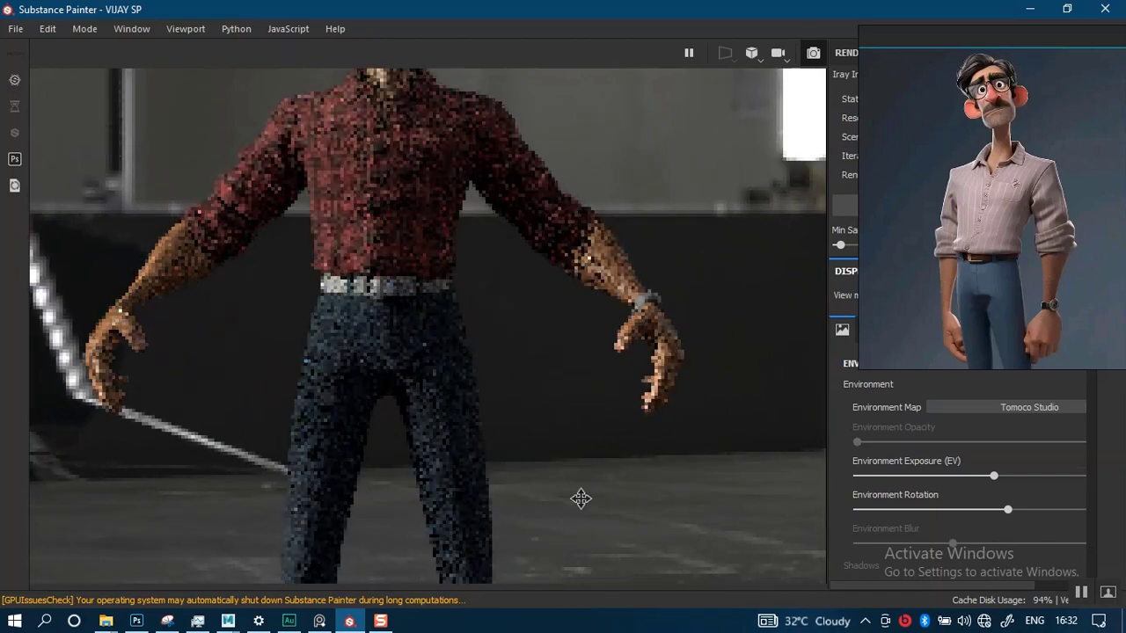
scroll(576, 460, up, 2)
alt+middle_drag(576, 461, 576, 475)
alt+middle_drag(571, 327, 547, 448)
alt+middle_drag(596, 495, 571, 402)
scroll(571, 402, up, 3)
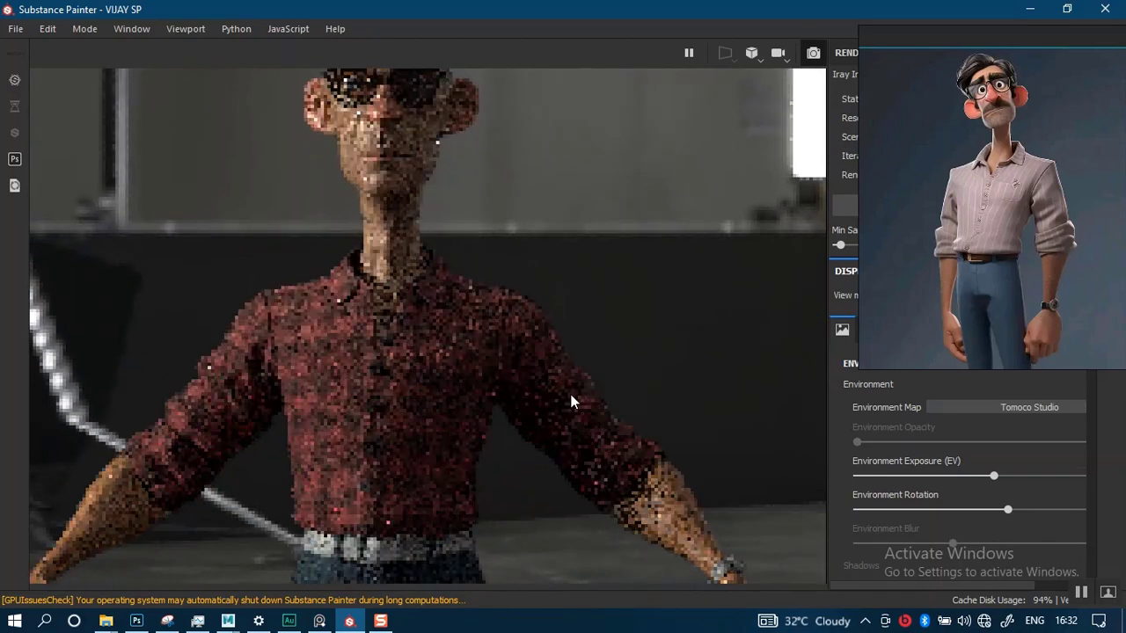
alt+middle_drag(594, 517, 624, 604)
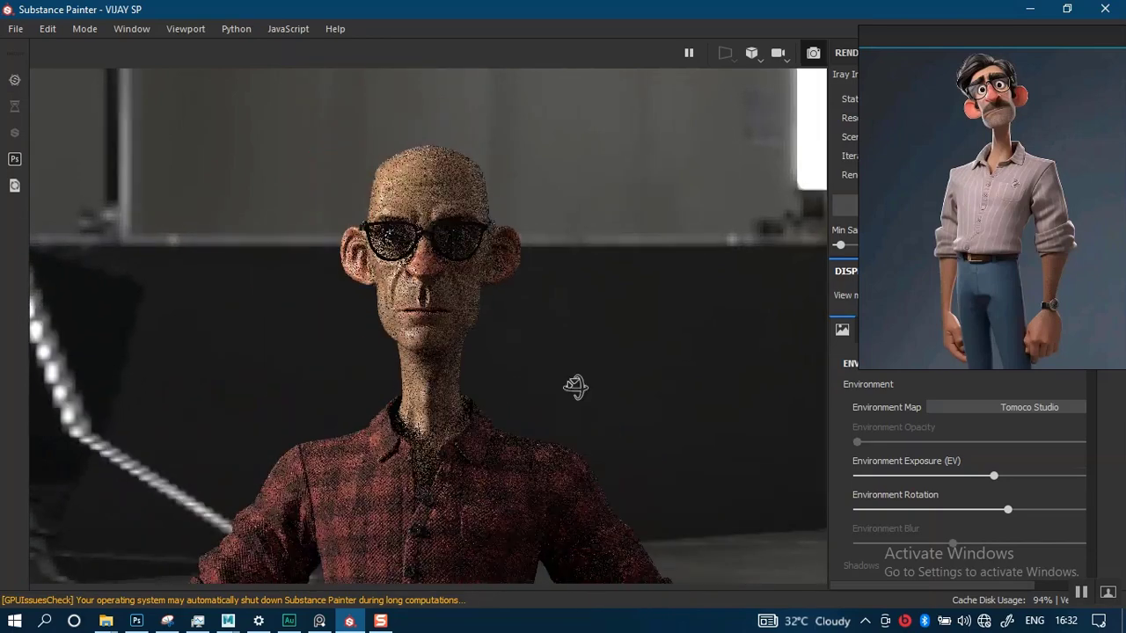
alt+drag(575, 387, 574, 378)
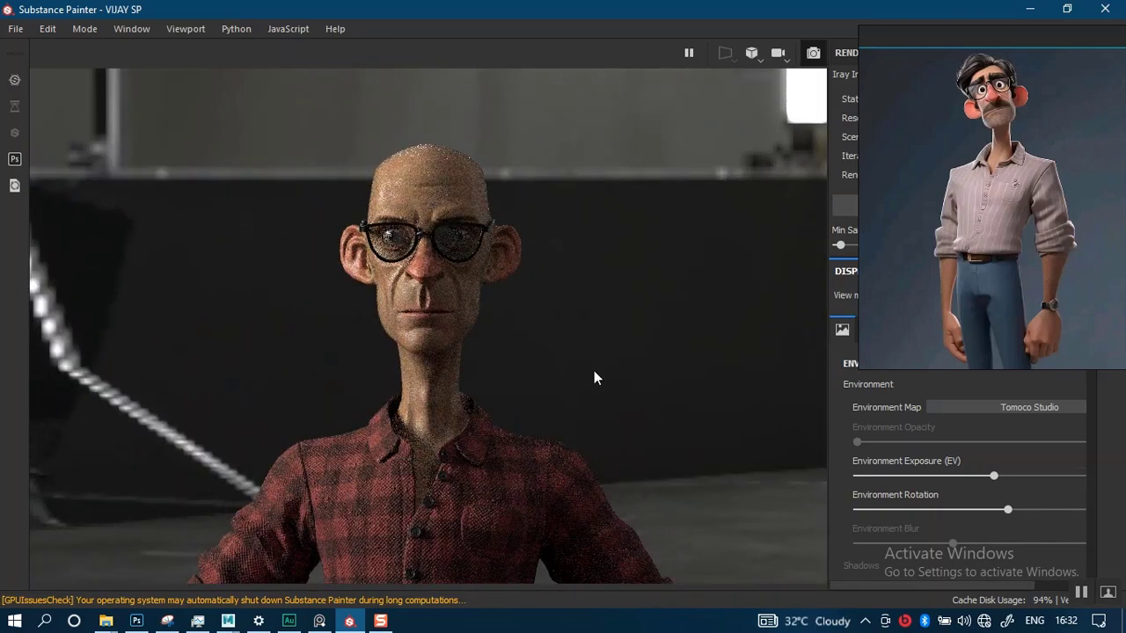
Move the reference image off the render settings, and enable the dome's Clear color to replace the studio backdrop.
drag(942, 303, 725, 167)
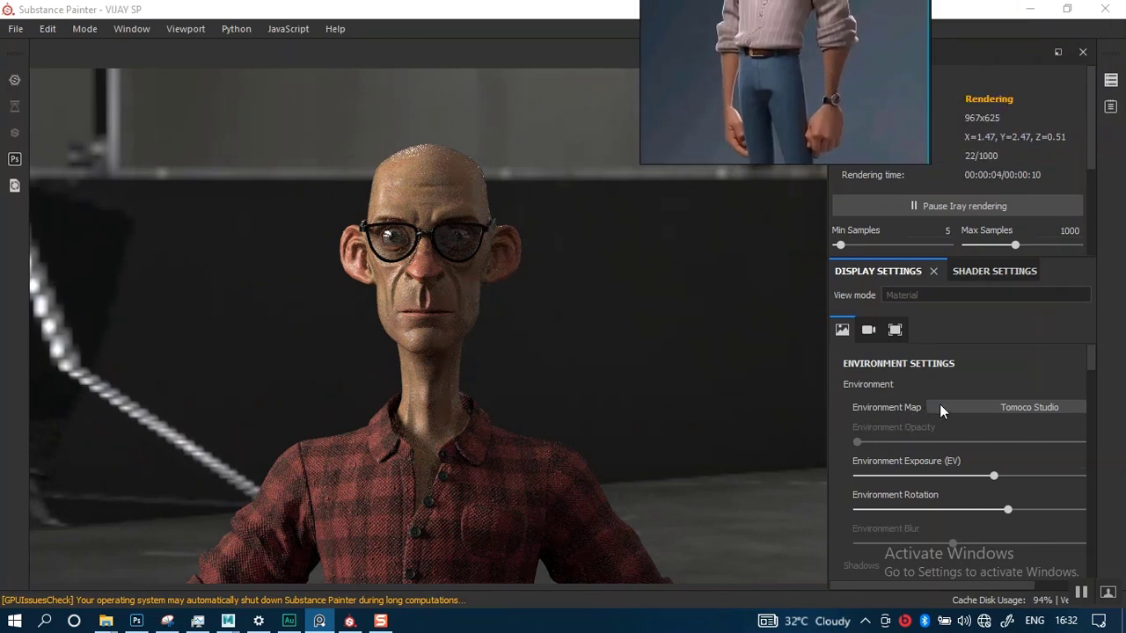
click(994, 581)
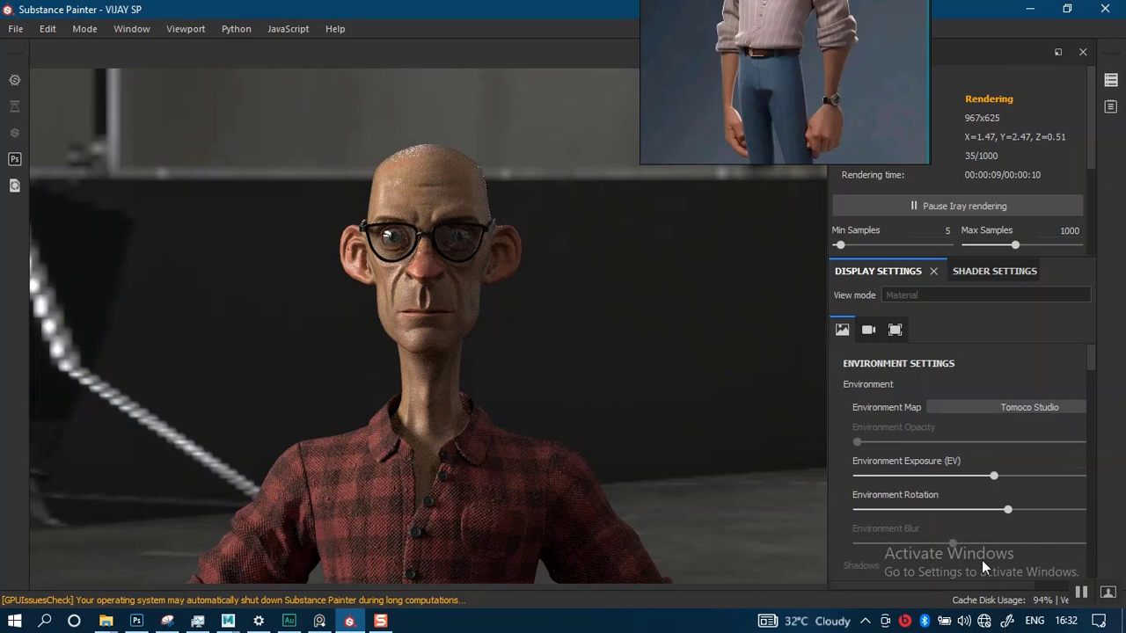
drag(994, 582, 965, 585)
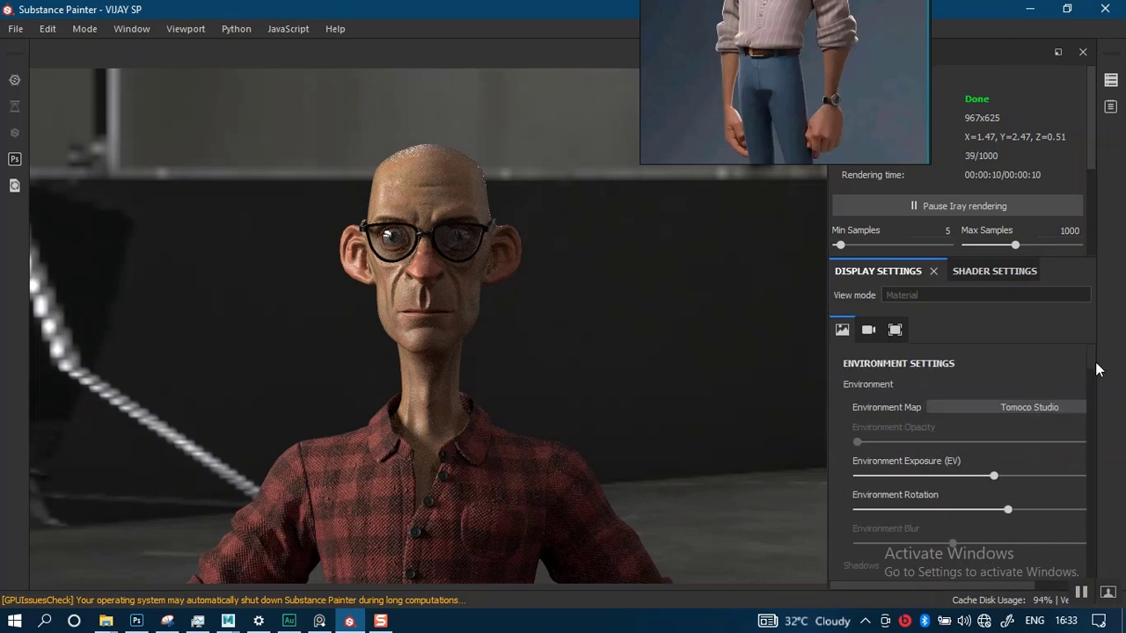
drag(1097, 369, 1097, 407)
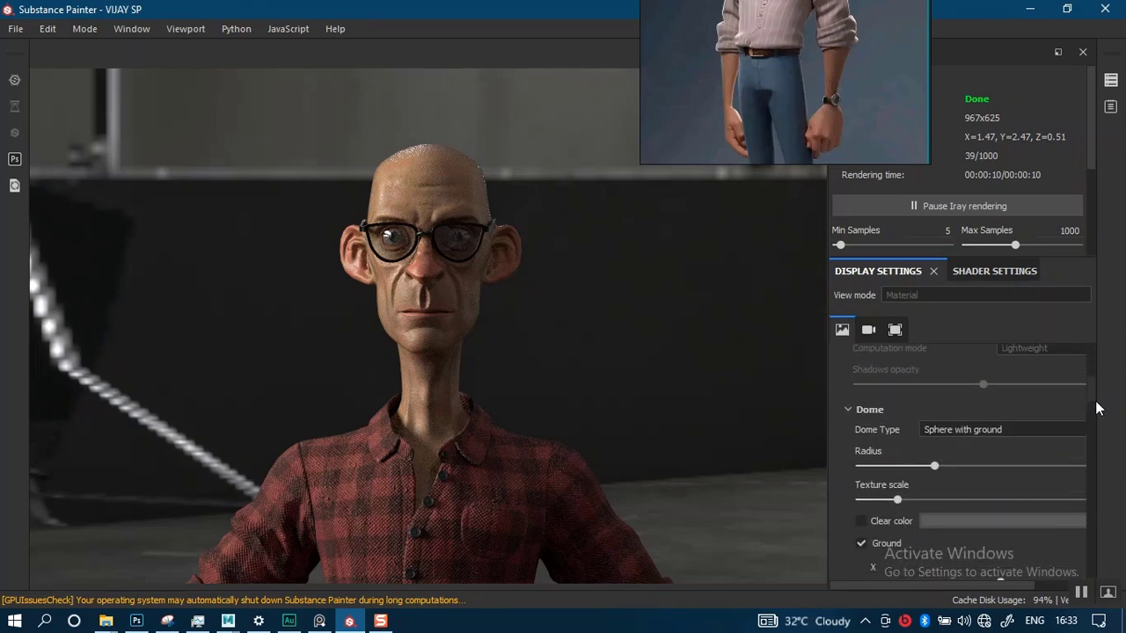
scroll(1096, 408, down, 4)
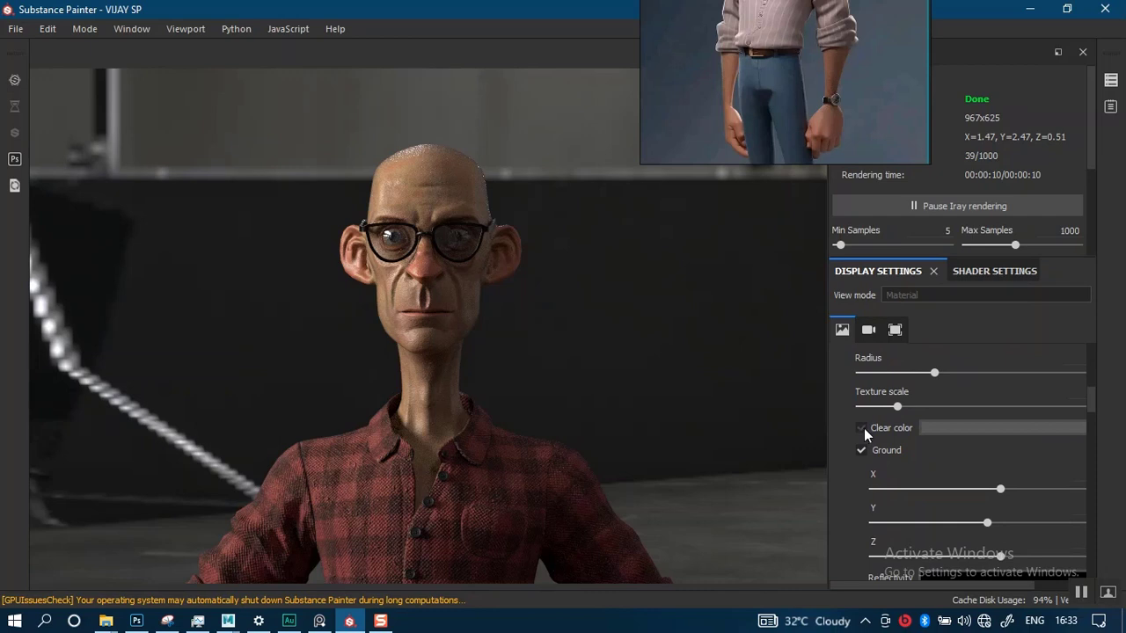
click(861, 428)
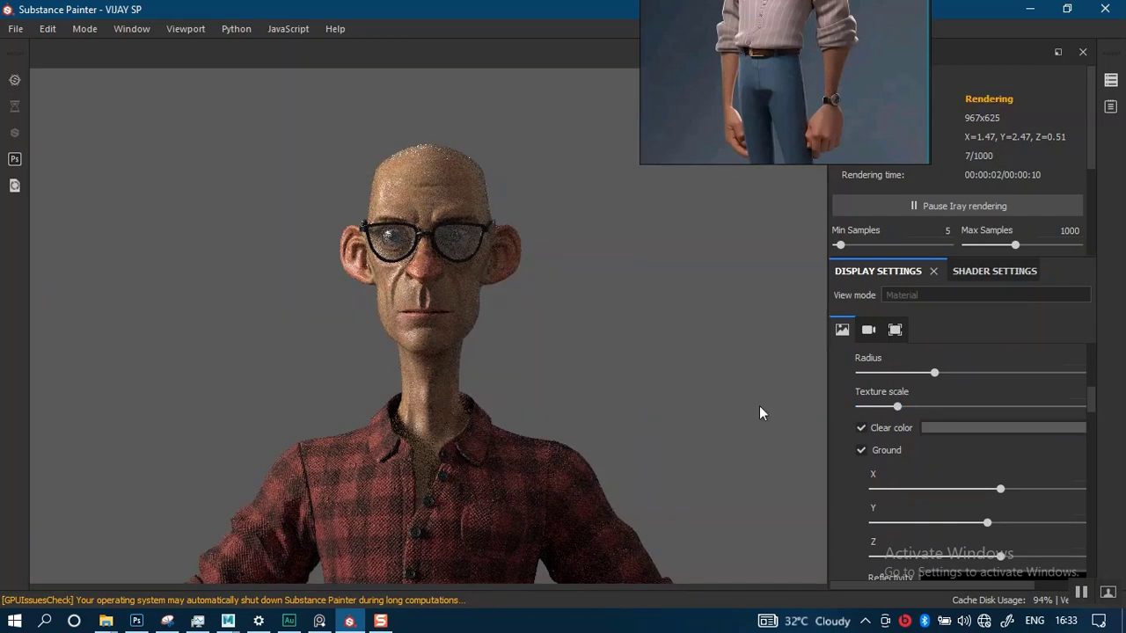
Set the dome's clear color to near black, with R, G and B at 0.009.
click(964, 428)
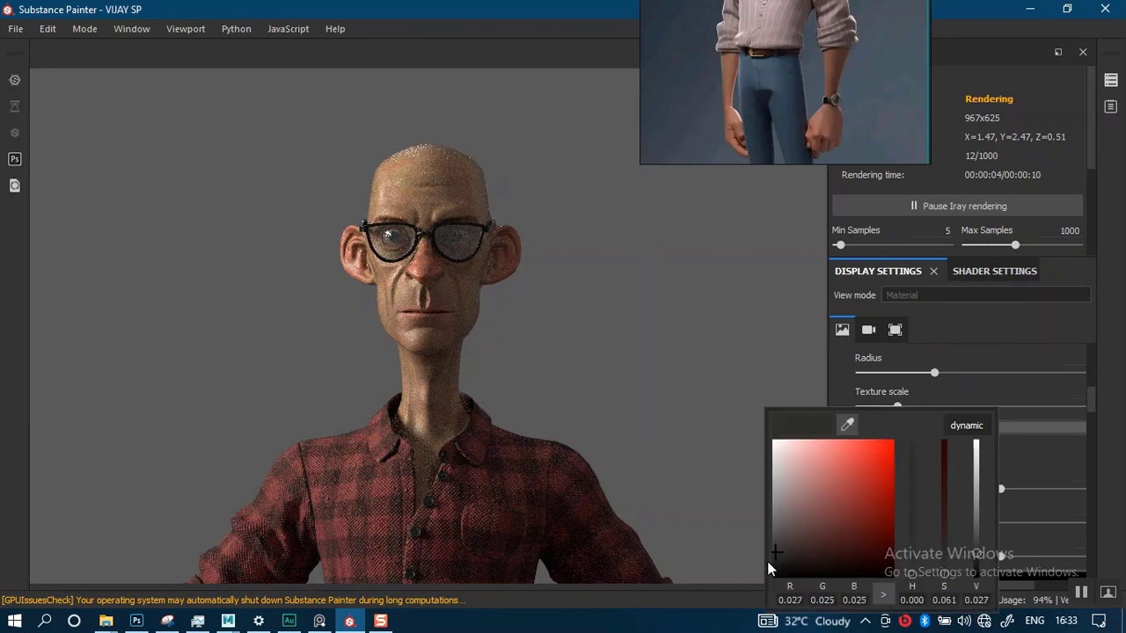
click(769, 563)
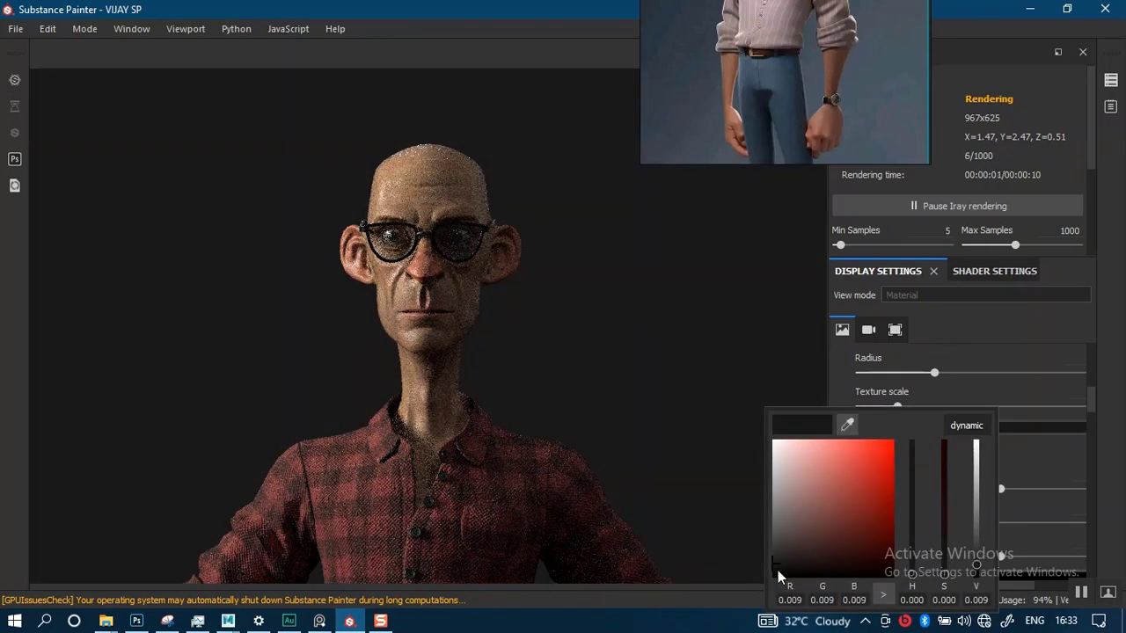
click(1055, 396)
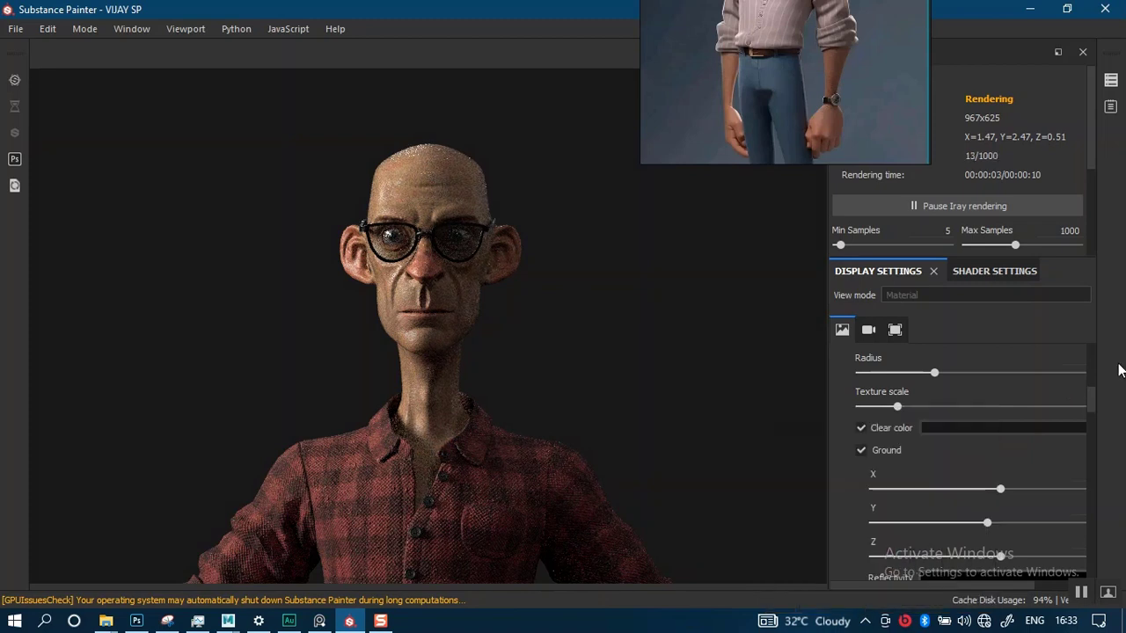
Raise the Environment Exposure slightly to brighten the render, and adjust the camera angle on the head.
drag(1090, 402, 1088, 348)
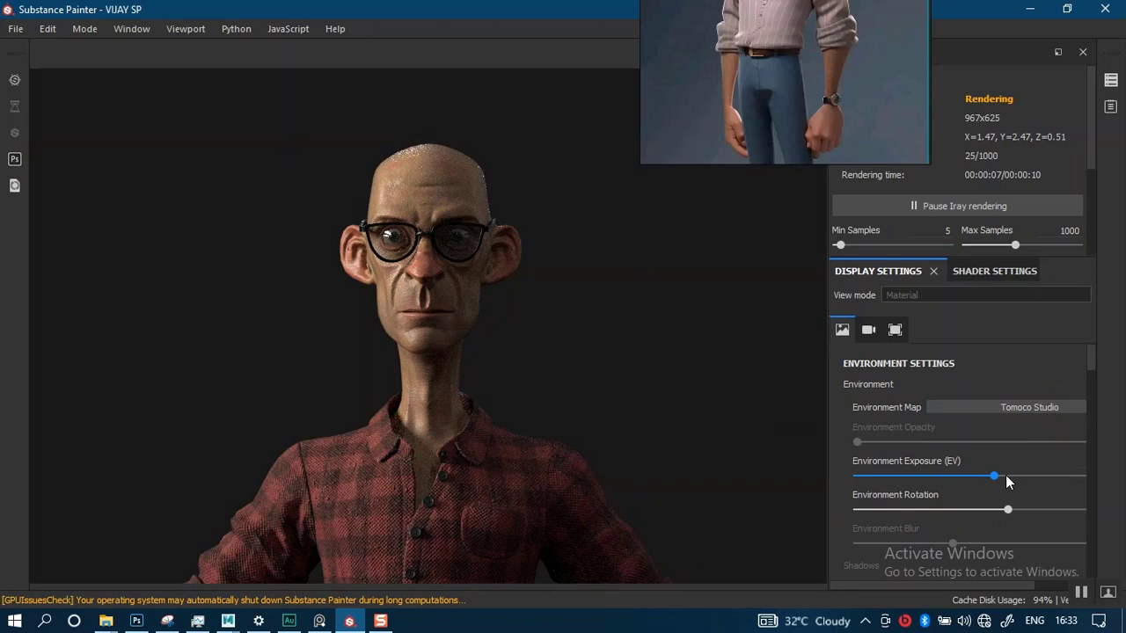
click(1009, 476)
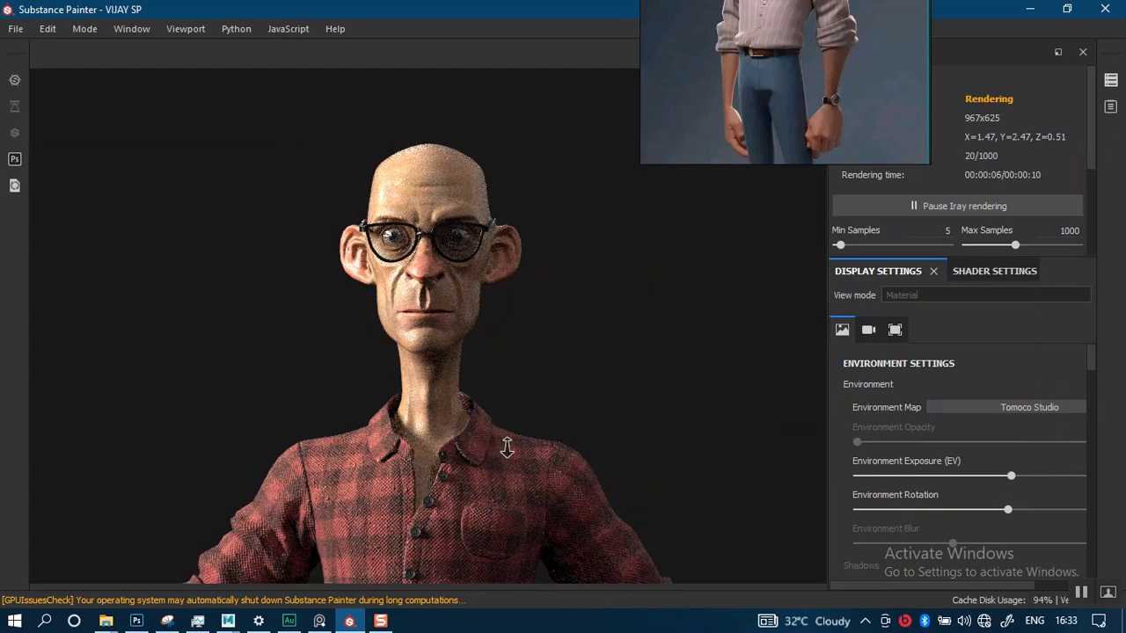
alt+drag(505, 448, 549, 398)
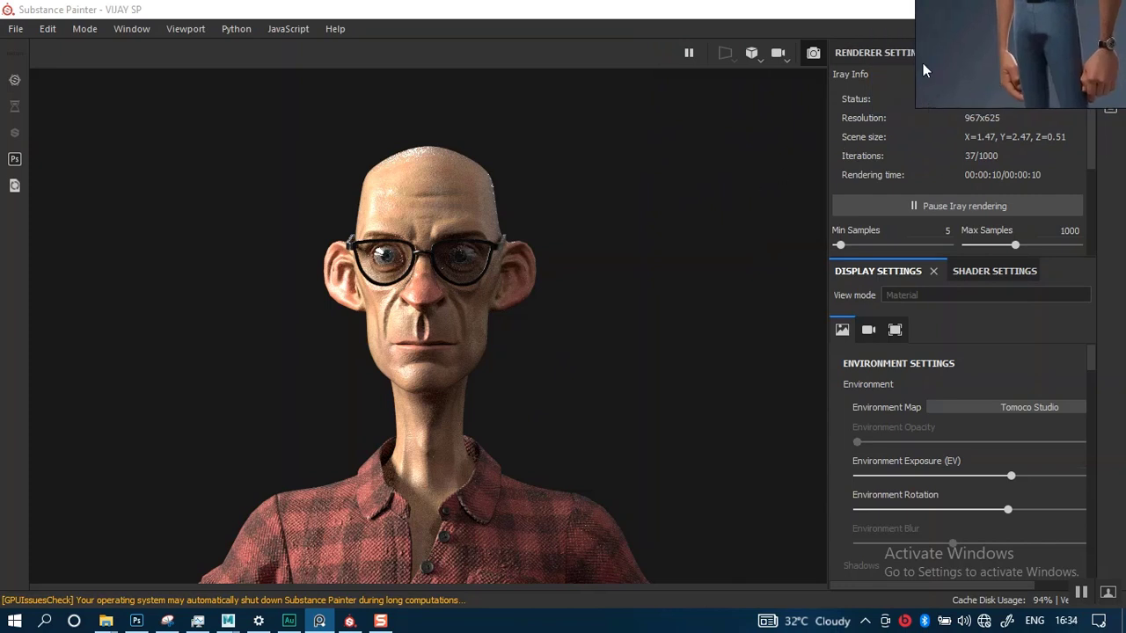
Change the Iray Max Time unit to Minutes and reframe the camera to show more of the character's shirt.
scroll(1085, 167, down, 5)
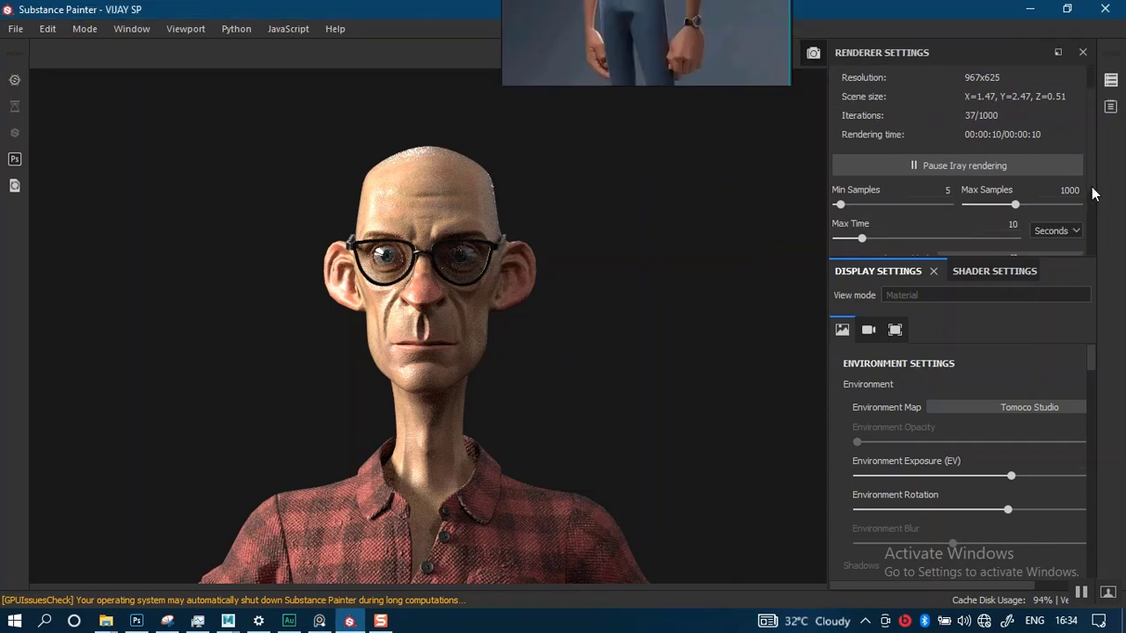
click(1056, 129)
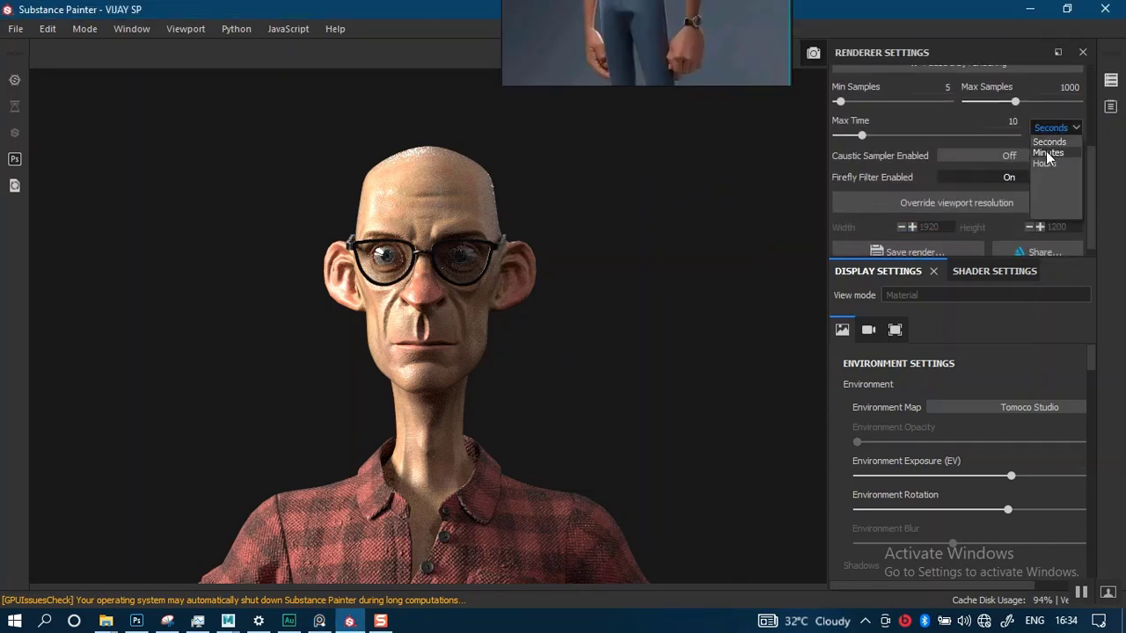
click(1045, 142)
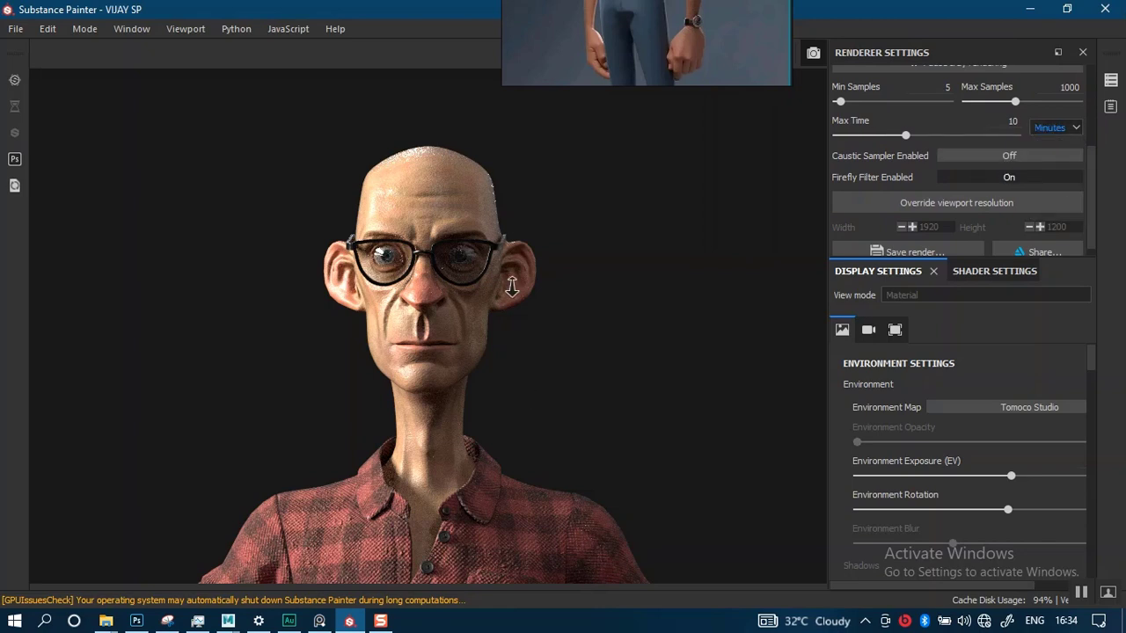
alt+right_drag(512, 268, 565, 422)
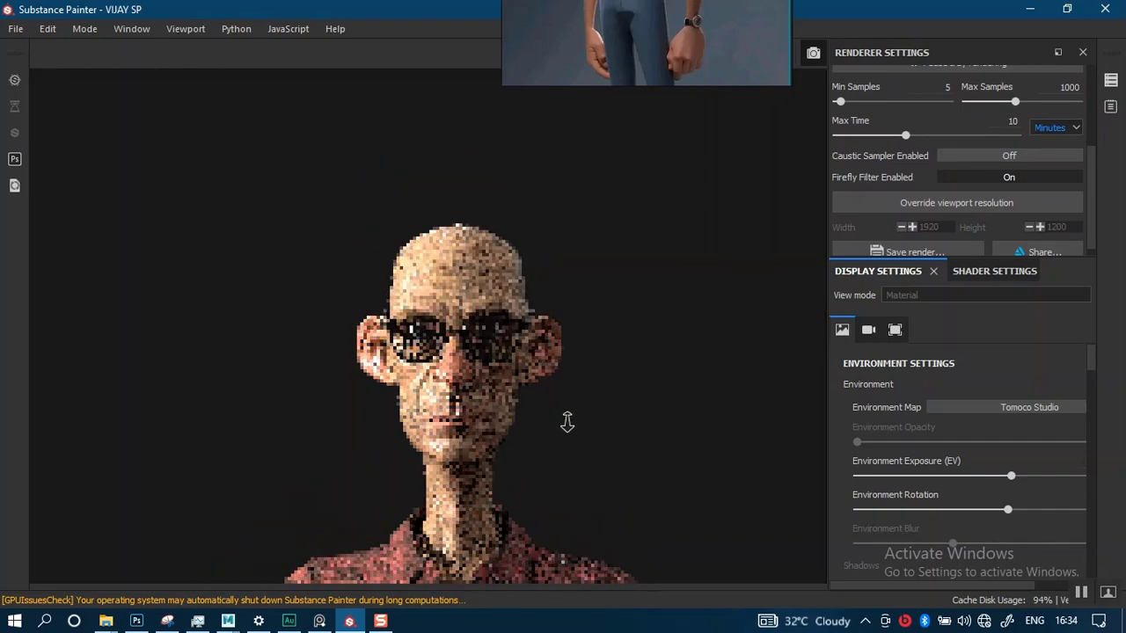
alt+middle_drag(566, 422, 516, 216)
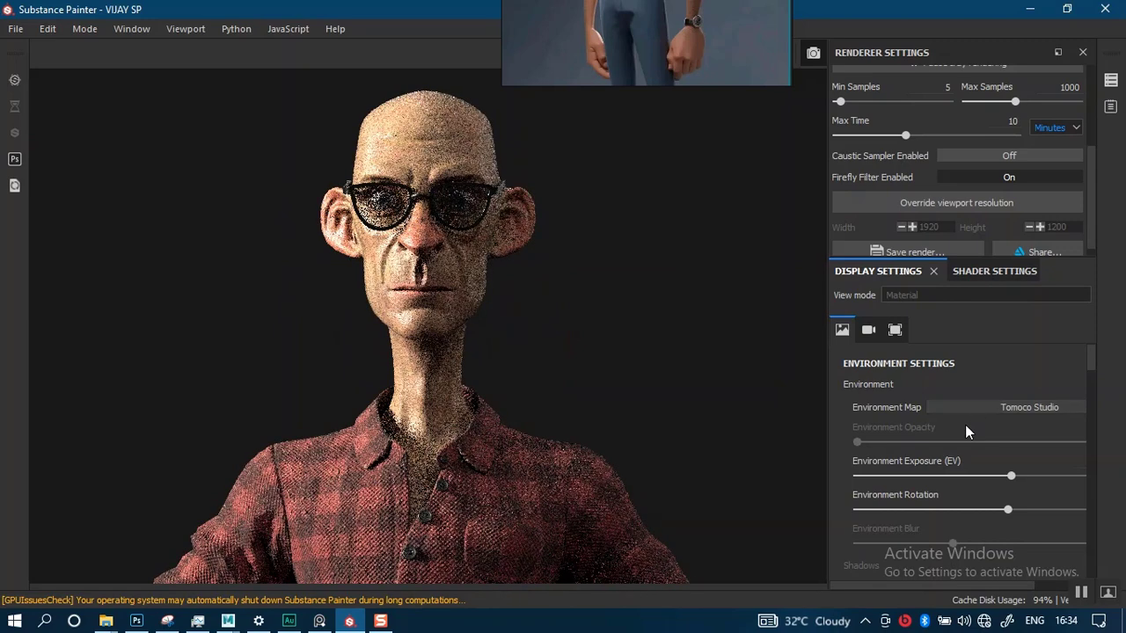
Change the environment map to Bonifacio Street and rotate the environment lighting on the character.
click(967, 408)
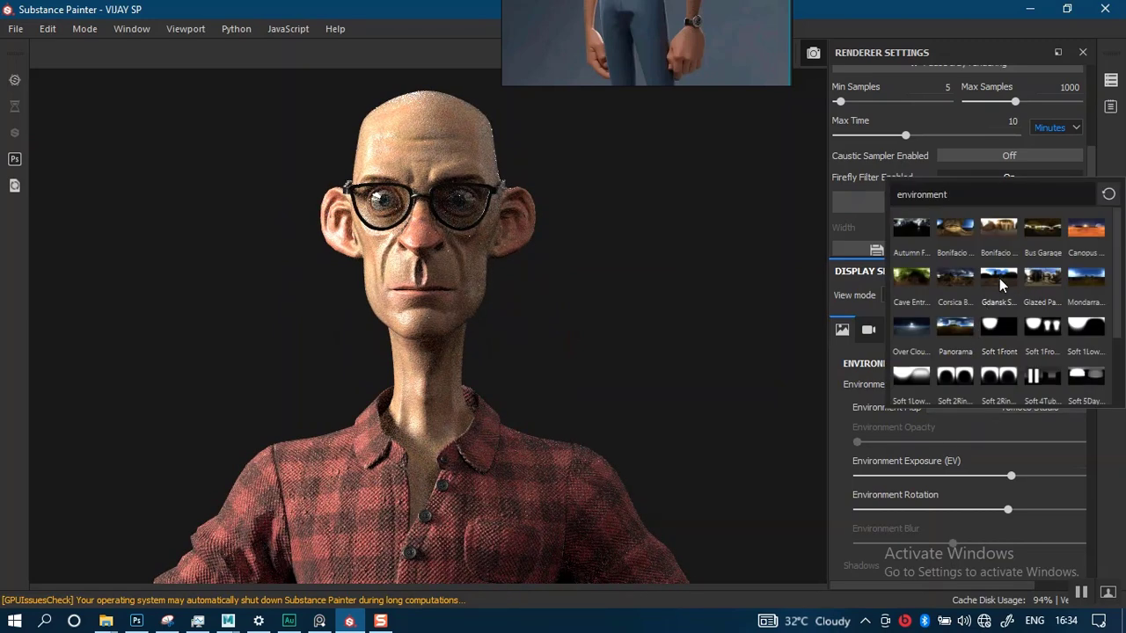
click(997, 226)
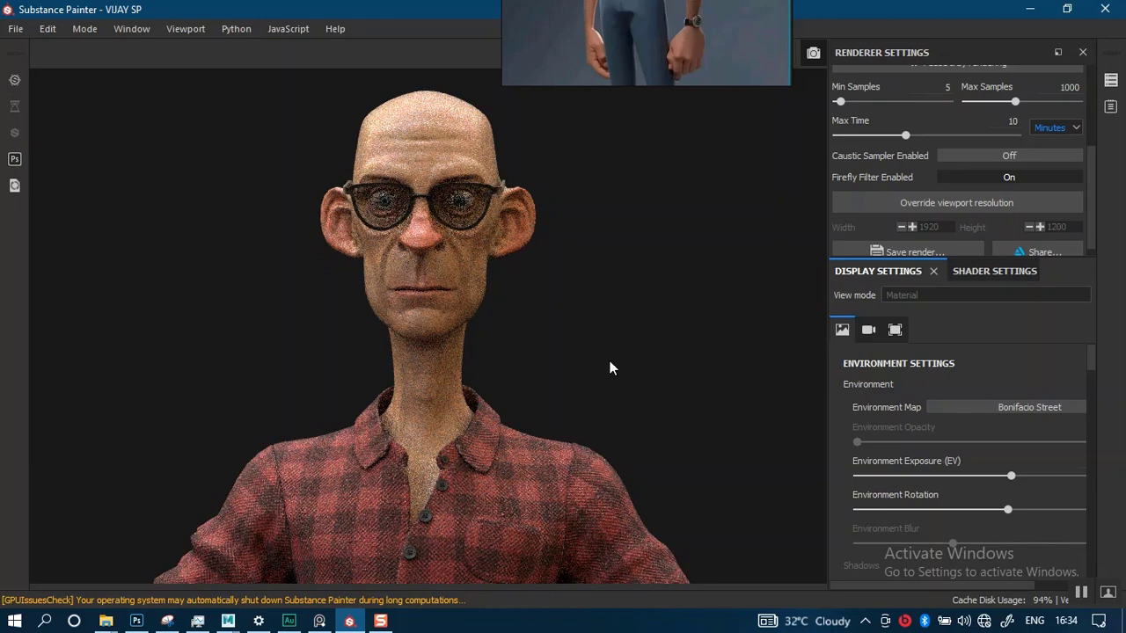
shift+right_drag(603, 358, 563, 359)
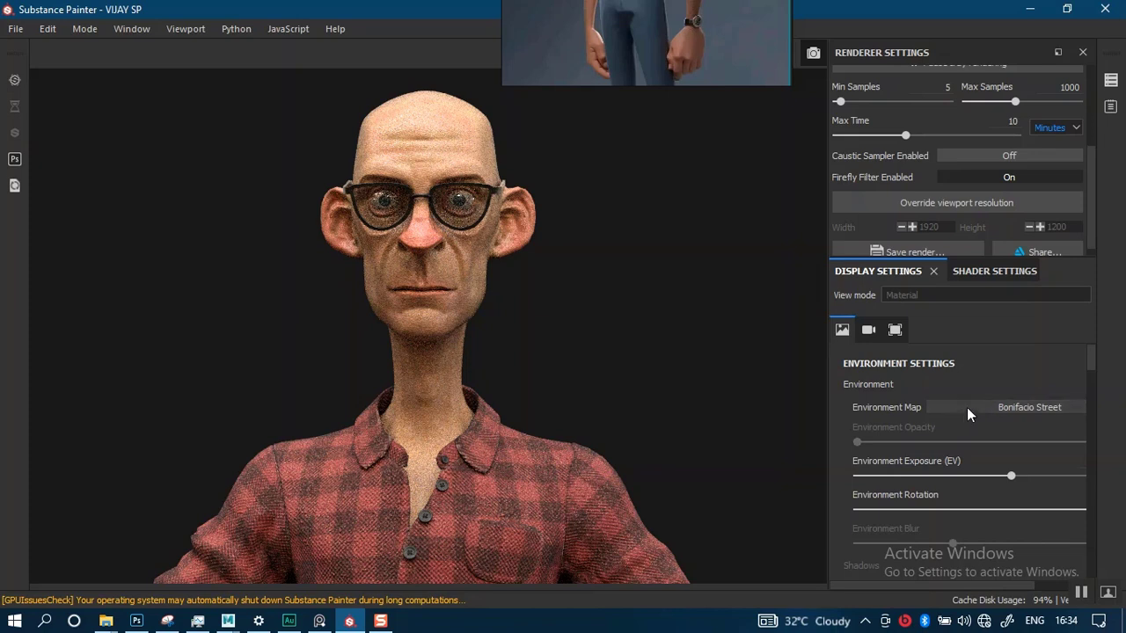
Try the Panorama environment map and then Mondarrain 3 to compare their lighting on the character.
click(1012, 407)
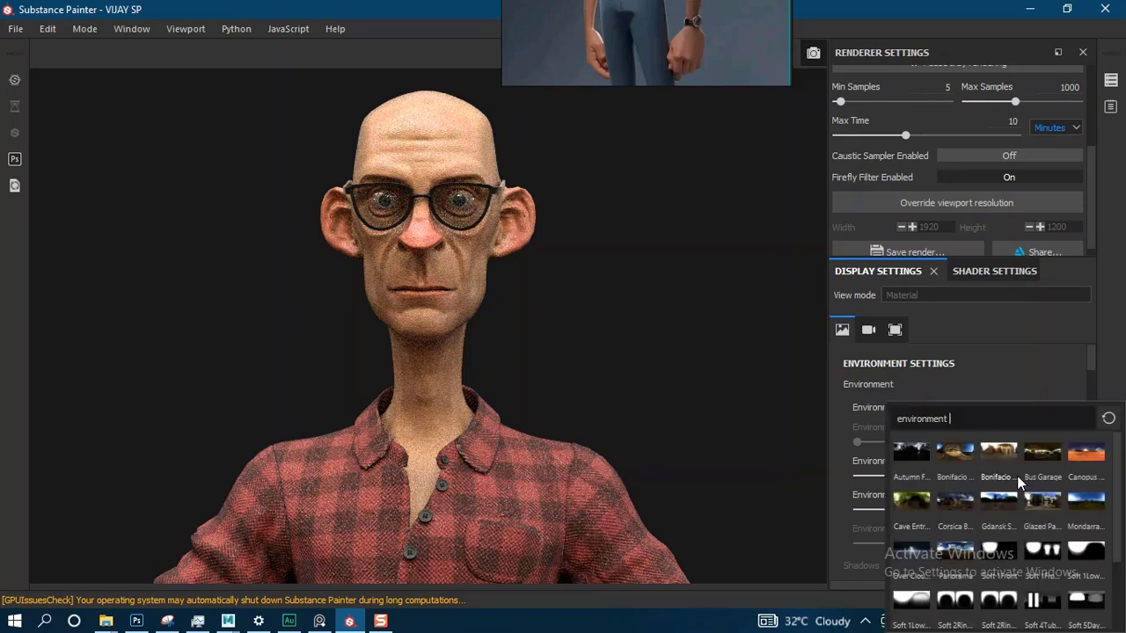
click(717, 463)
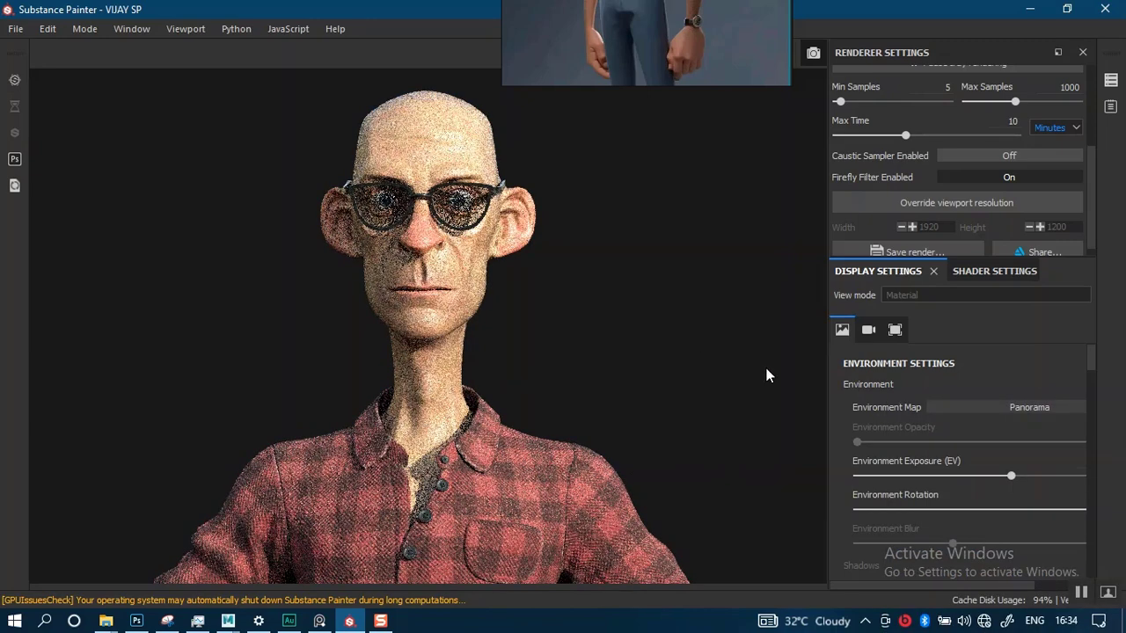
click(964, 405)
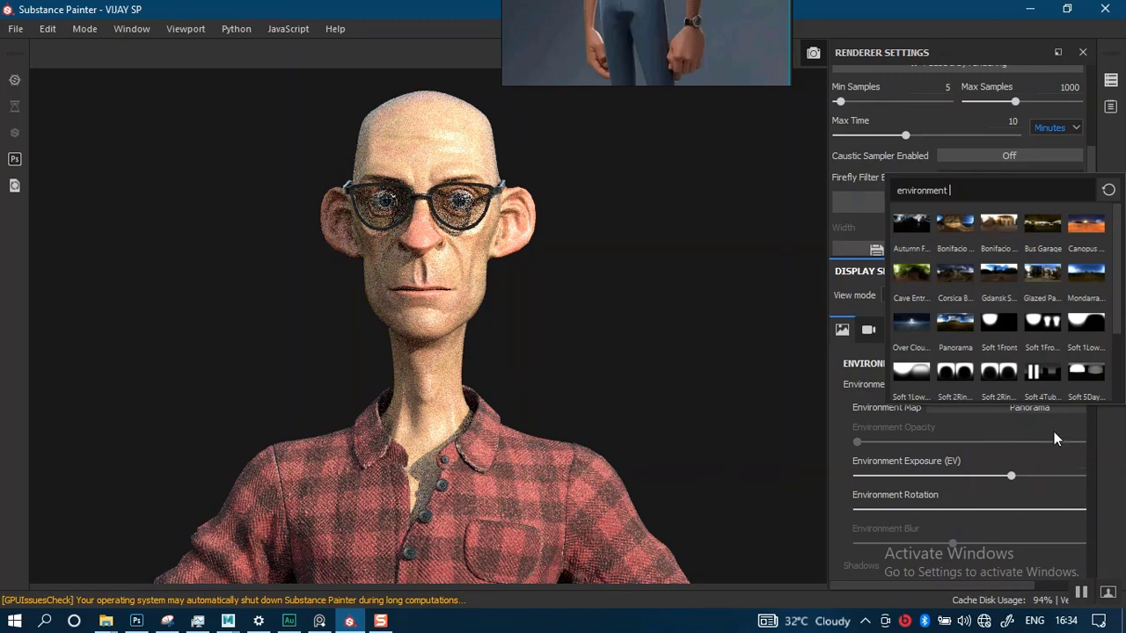
click(1087, 278)
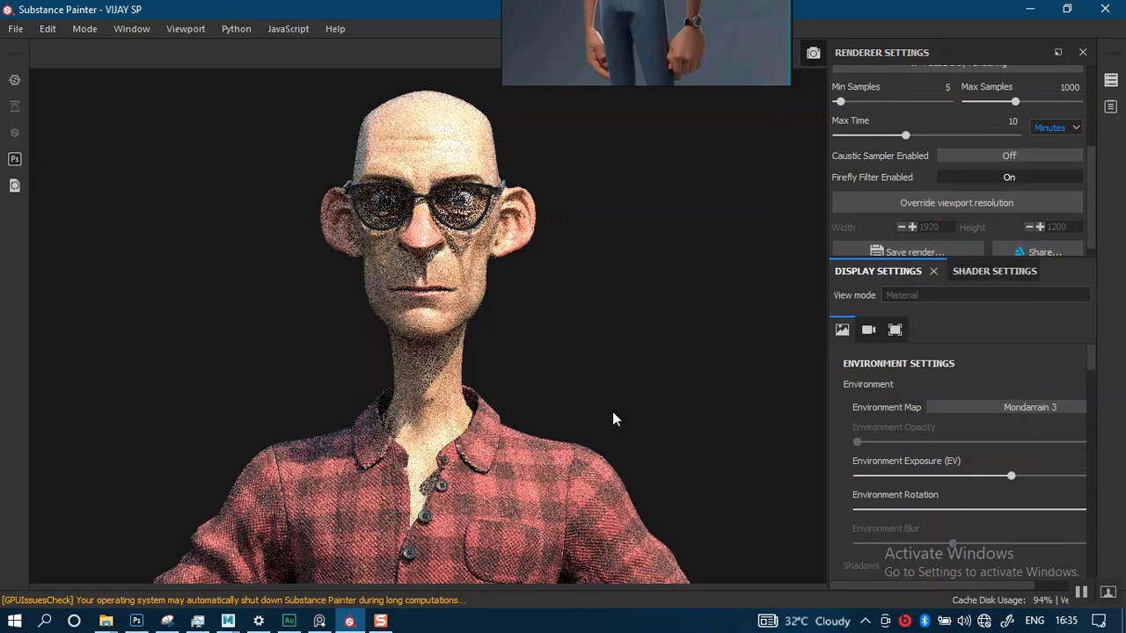
Try the Studio 02 environment map to light the character.
click(989, 406)
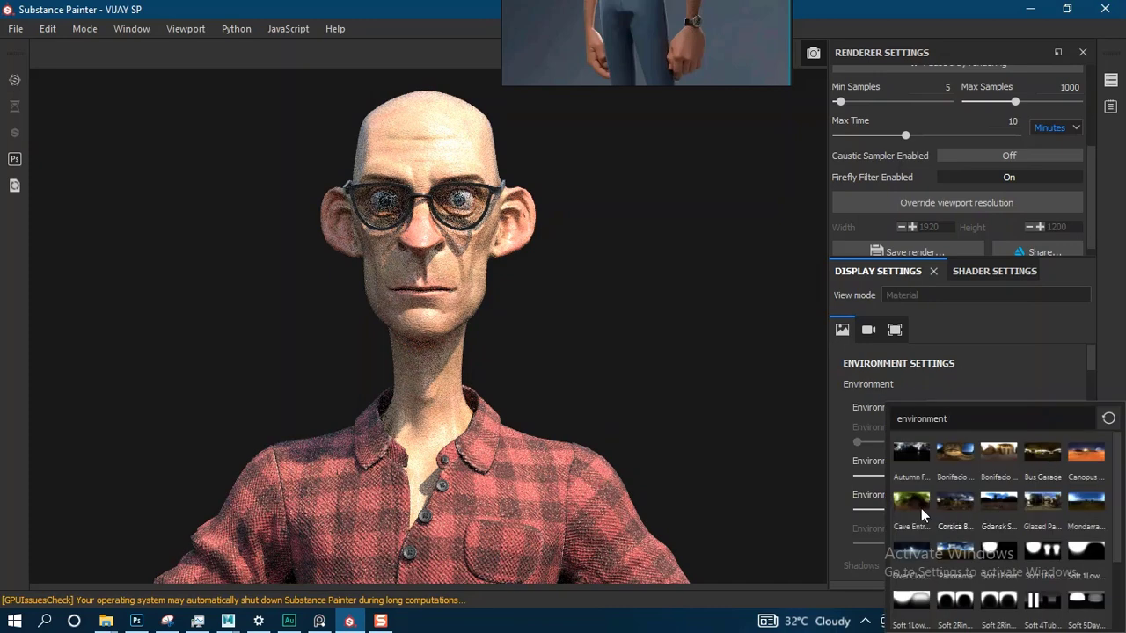
drag(1120, 486, 1119, 563)
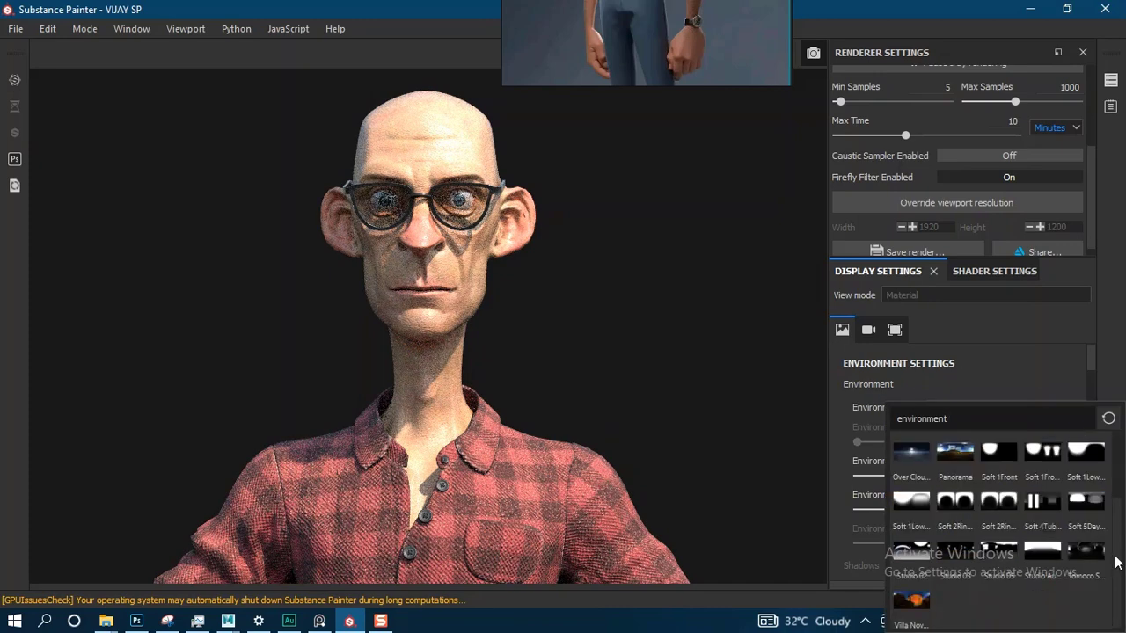
click(519, 400)
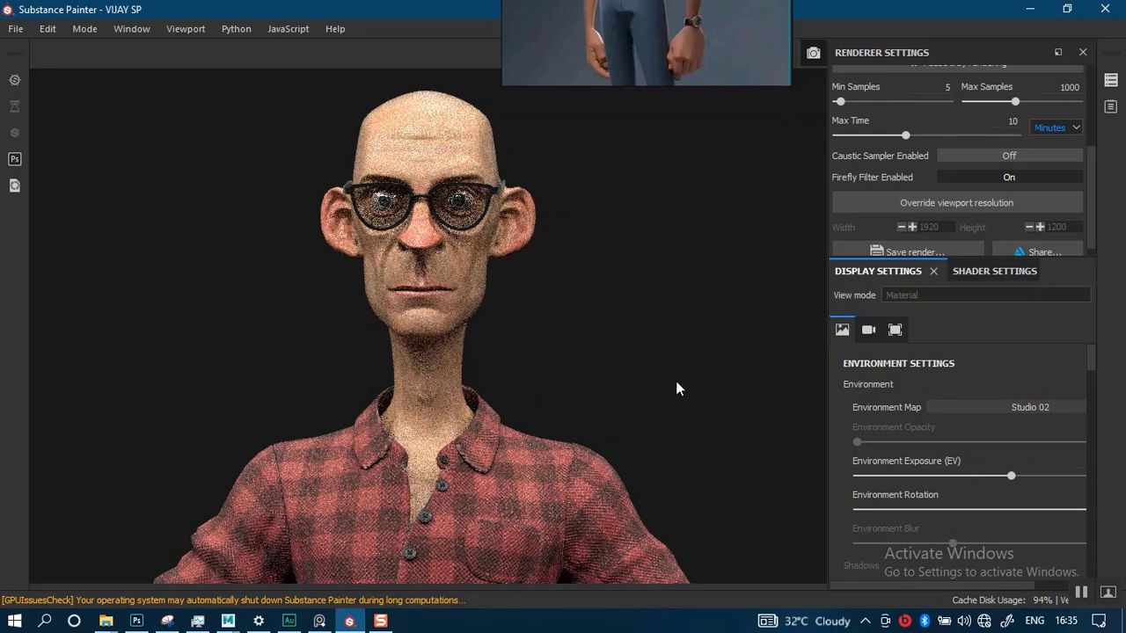
Set the environment map to Over Clouds and rotate the environment to brighten the character's face and shirt.
click(962, 408)
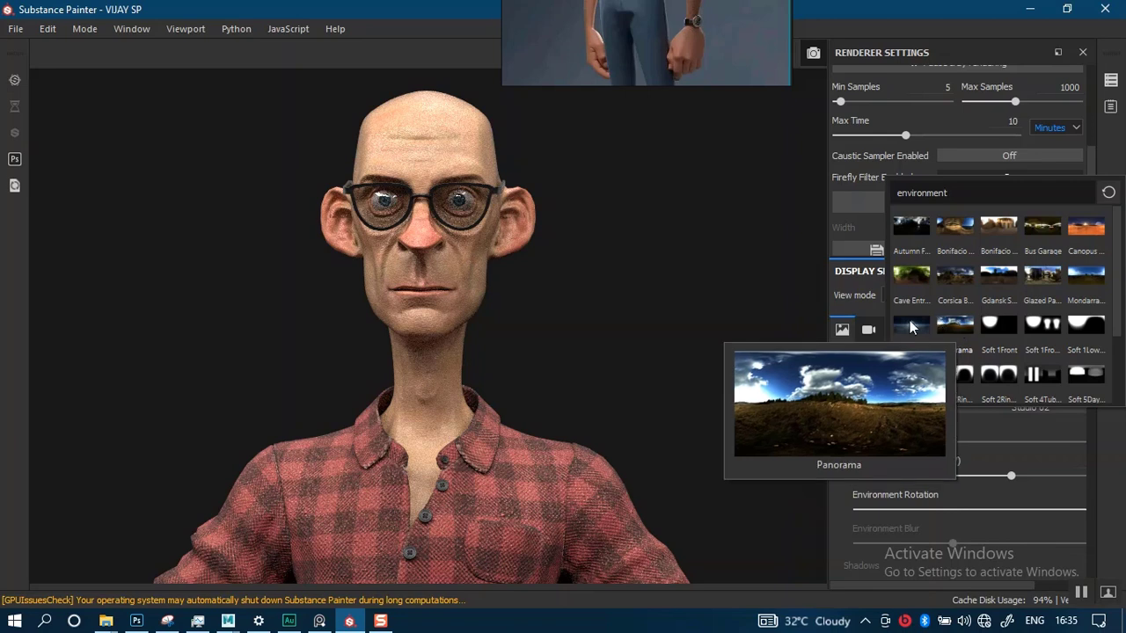
click(789, 368)
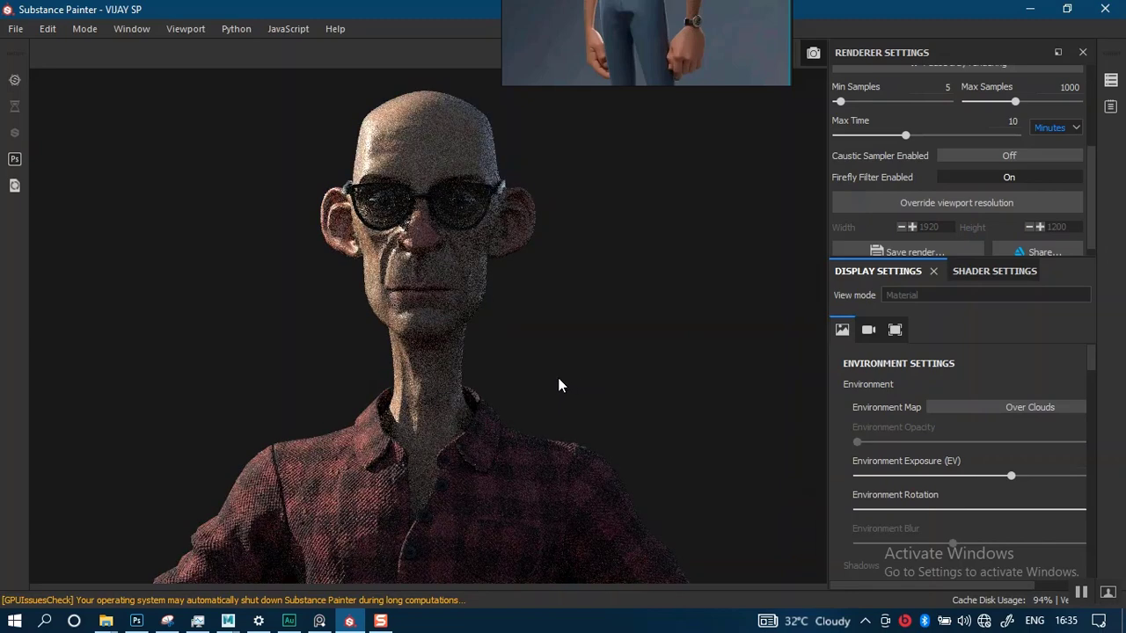
mouse_move(554, 392)
shift+right_down()
mouse_move(573, 382)
mouse_move(566, 393)
shift+right_up()
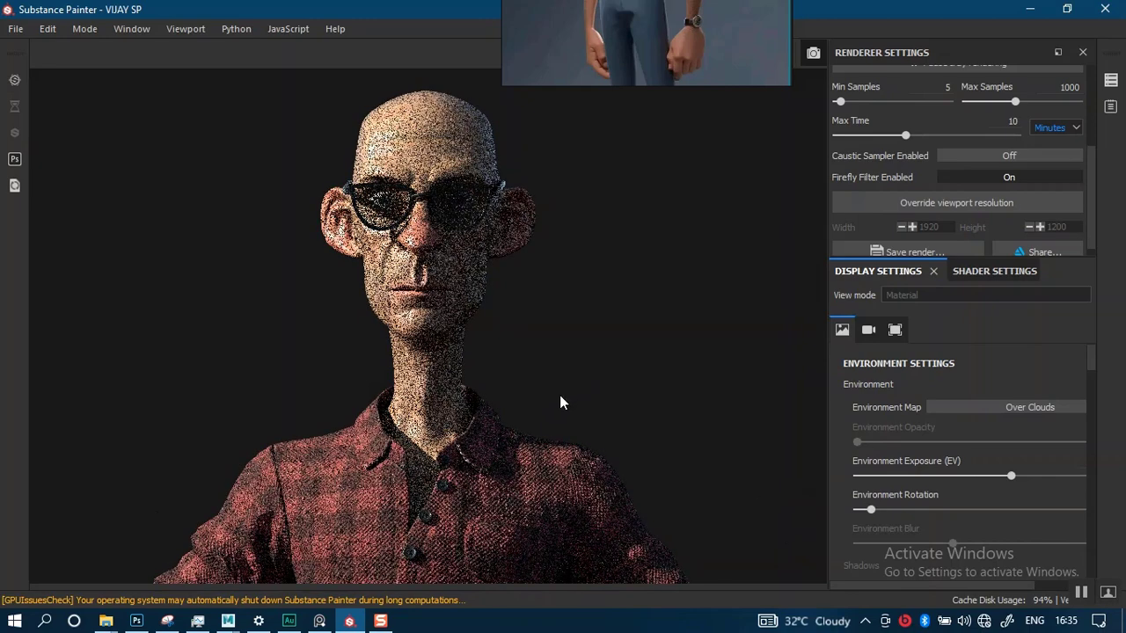